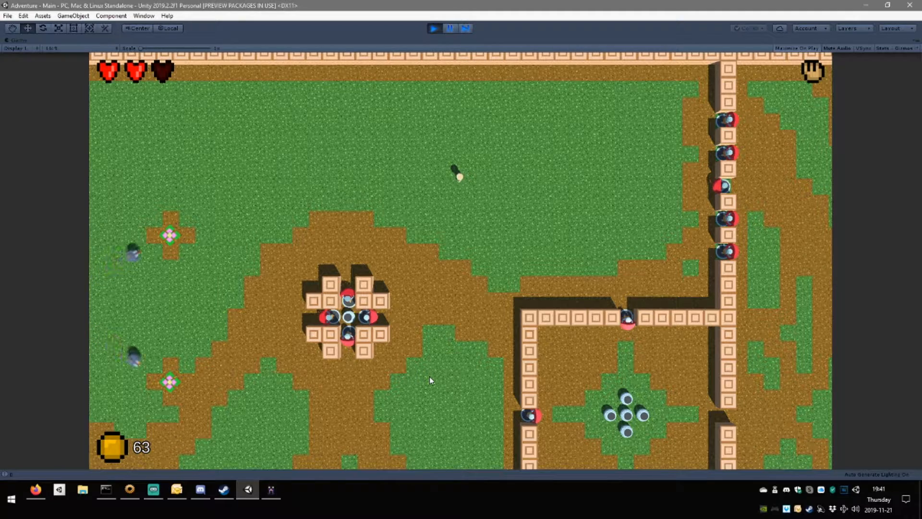
Move the character around the game level, stop play mode and switch to the AdventurePlayer model in MagicaVoxel.
key("d")
key("s")
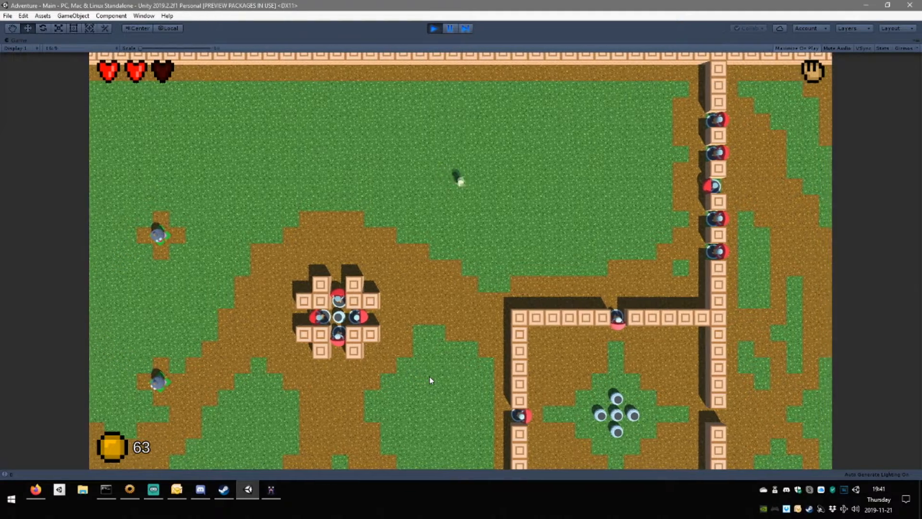
key("a")
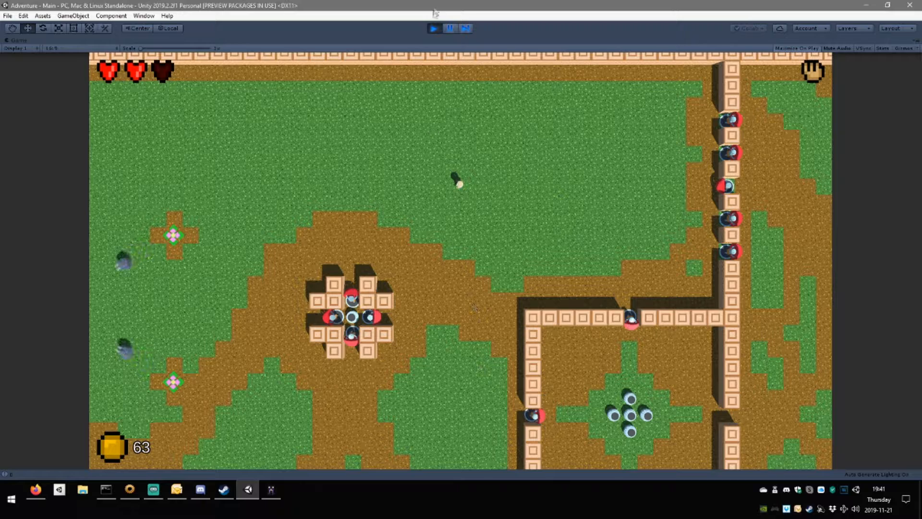
left_click(434, 28)
left_click(270, 489)
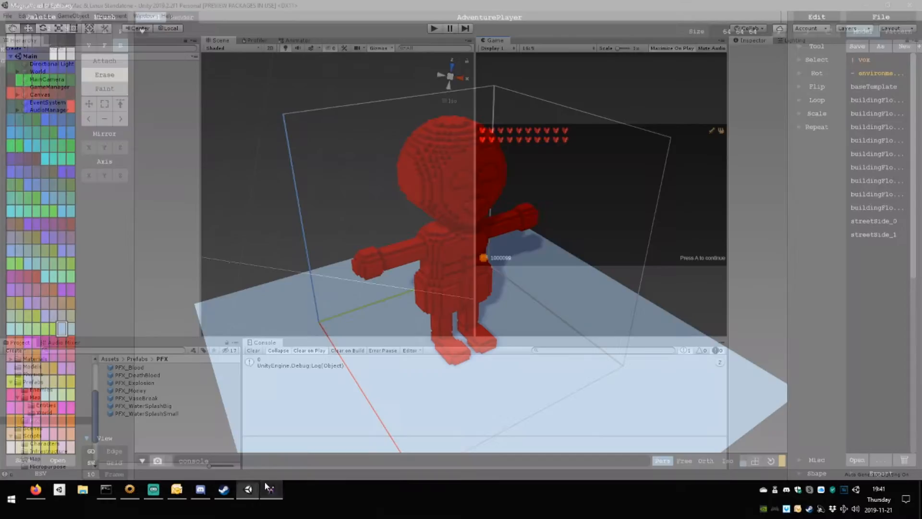
Enable mirroring on the Y axis and set the brush to Face mode with Attach.
right_click_drag(690, 281, 483, 337)
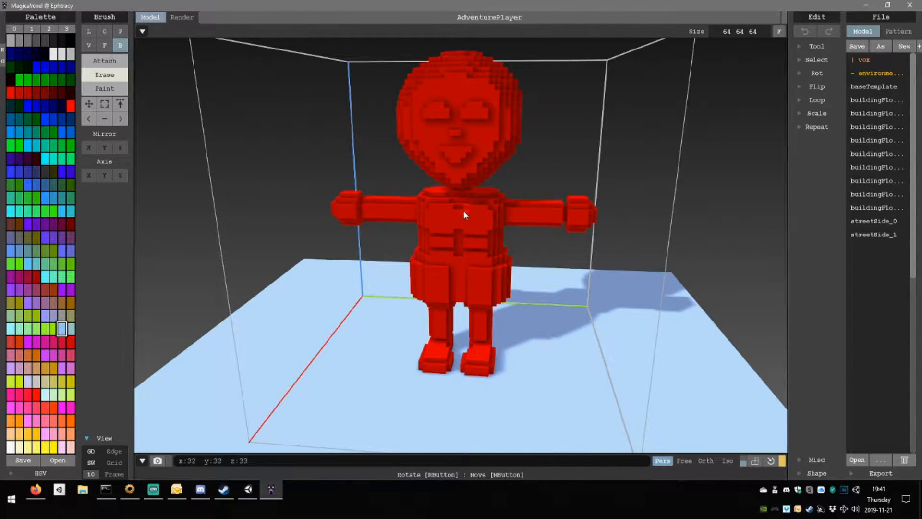
mouse_move(464, 215)
right_mouse_down()
mouse_move(531, 227)
mouse_move(504, 226)
mouse_move(490, 189)
mouse_move(519, 213)
mouse_move(462, 201)
mouse_move(452, 245)
mouse_move(473, 251)
mouse_move(495, 284)
mouse_move(434, 271)
mouse_move(447, 208)
right_mouse_up()
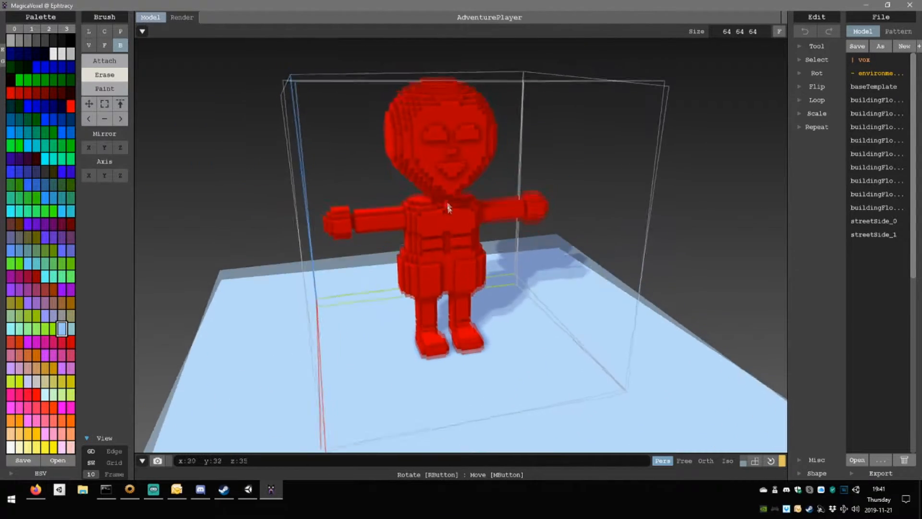
scroll(447, 208, "up", 5)
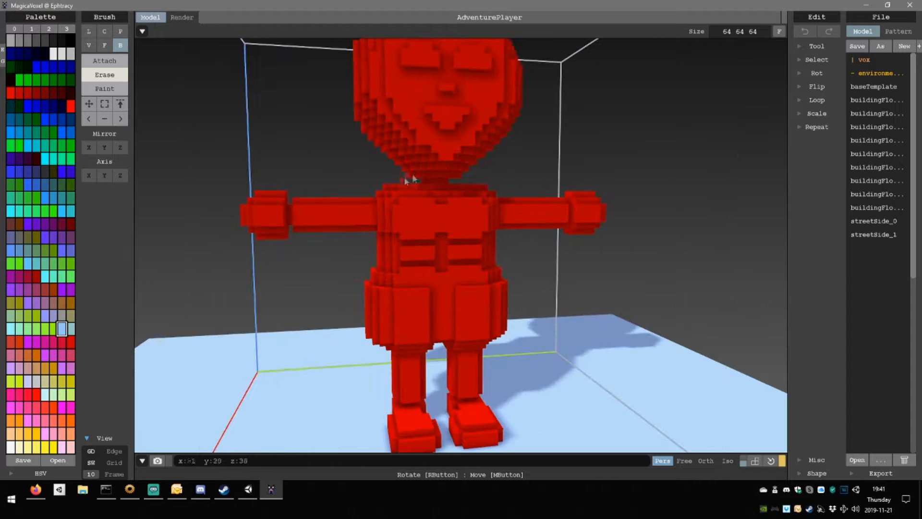
mouse_move(407, 179)
right_mouse_down()
mouse_move(514, 177)
mouse_move(442, 206)
mouse_move(454, 201)
mouse_move(414, 176)
right_mouse_up()
scroll(442, 206, "down", 5)
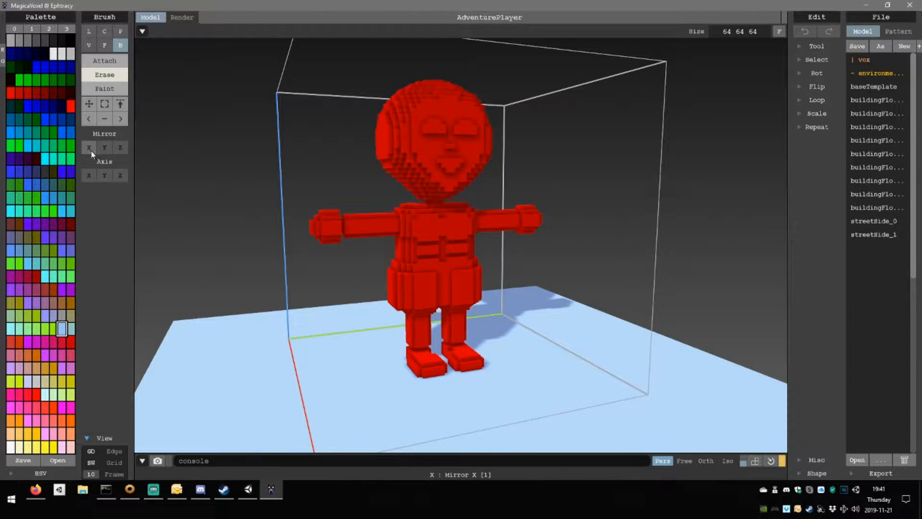
right_click_drag(303, 169, 359, 193)
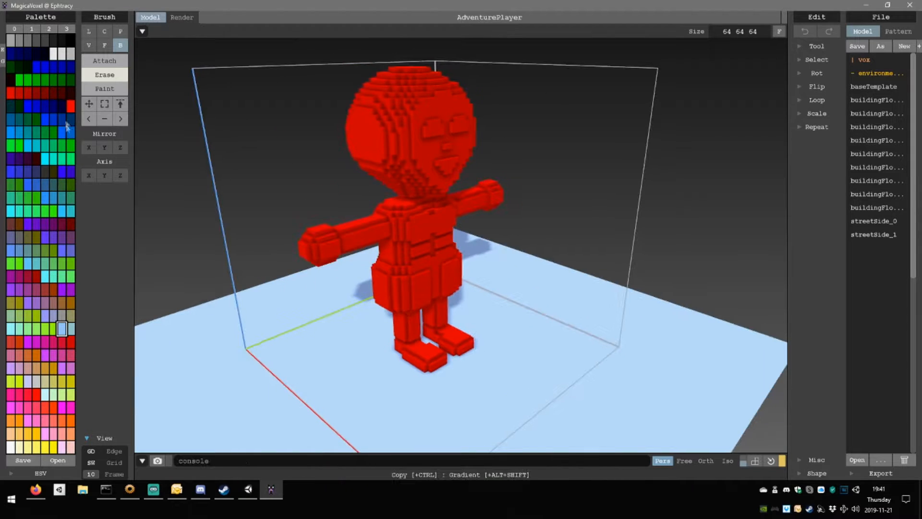
left_click(104, 146)
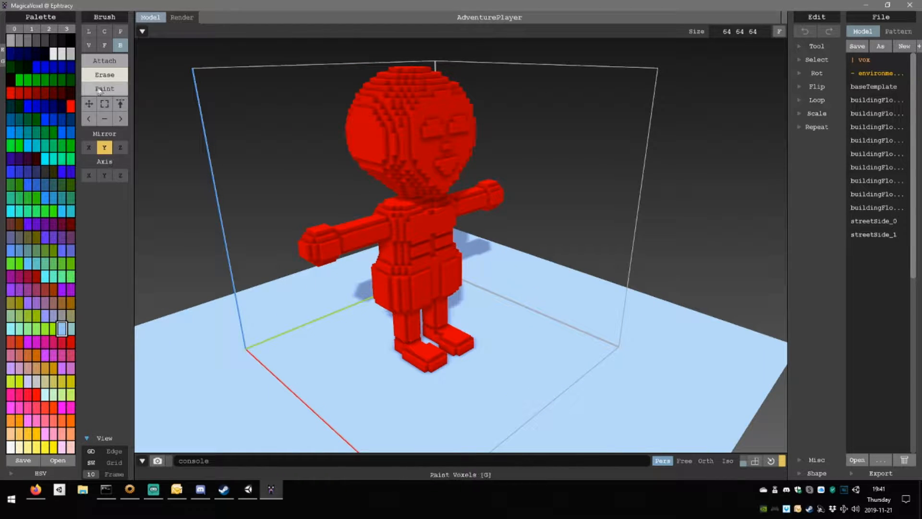
left_click(110, 63)
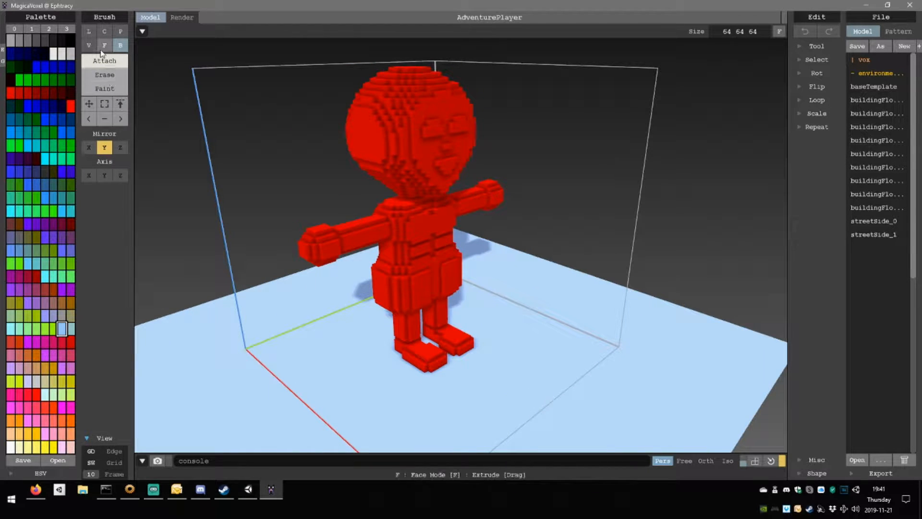
left_click(105, 45)
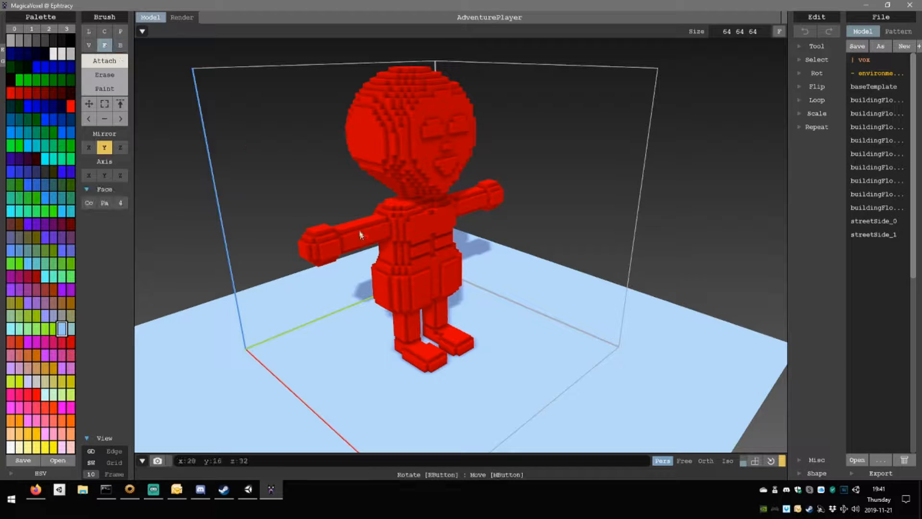
Attach light blue voxel rows under the lower edge of the head's side and around toward its back.
middle_click_drag(330, 230, 350, 222)
right_click_drag(349, 221, 401, 191)
left_click(422, 155)
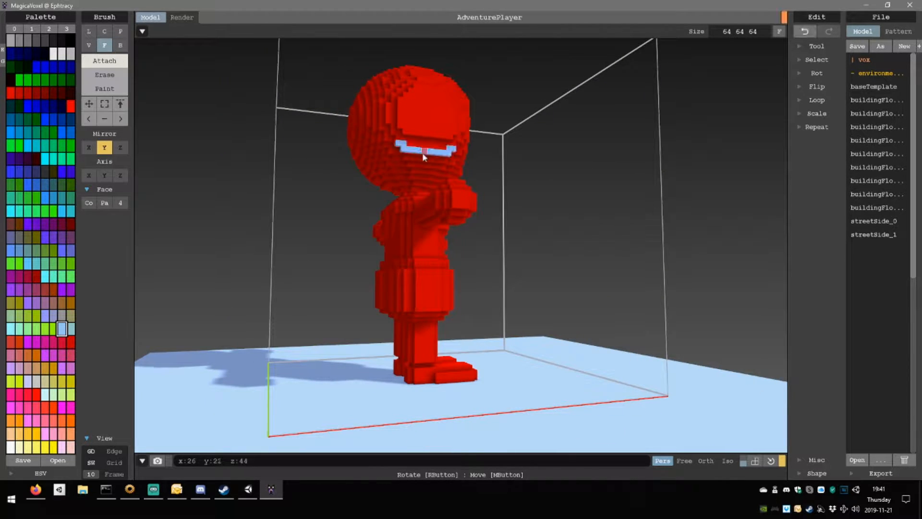
right_click_drag(308, 195, 445, 156)
scroll(394, 178, "up", 3)
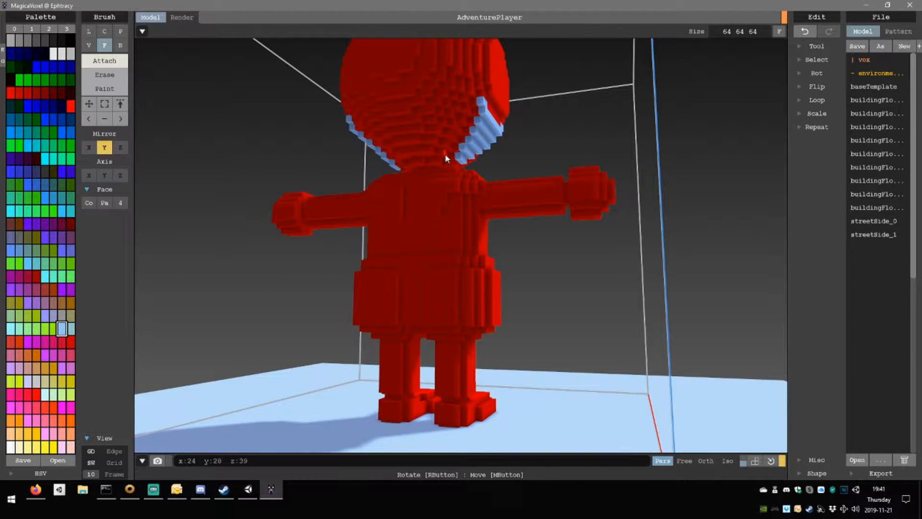
left_click(454, 137)
left_click(460, 123)
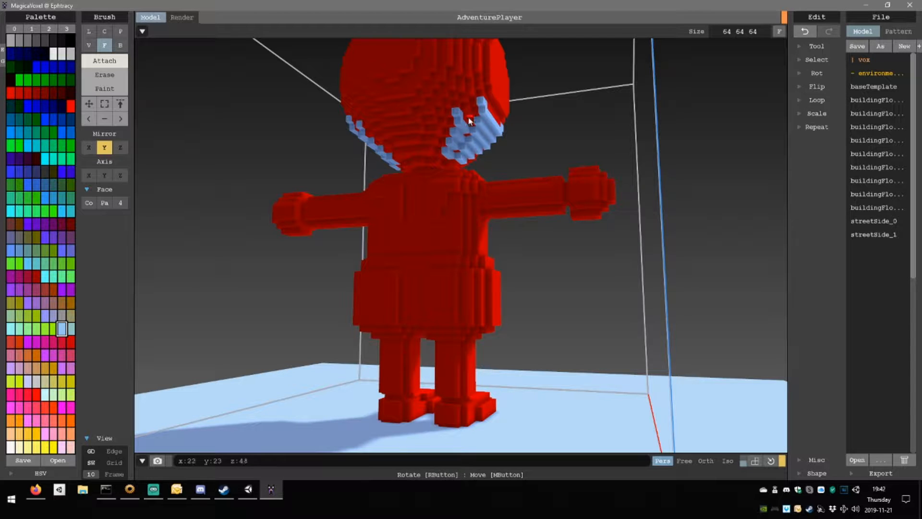
Extend the light blue rows under the side of the head forward toward the cheek and jaw.
right_click_drag(470, 121, 423, 157)
scroll(422, 146, "up", 3)
scroll(412, 163, "up", 3)
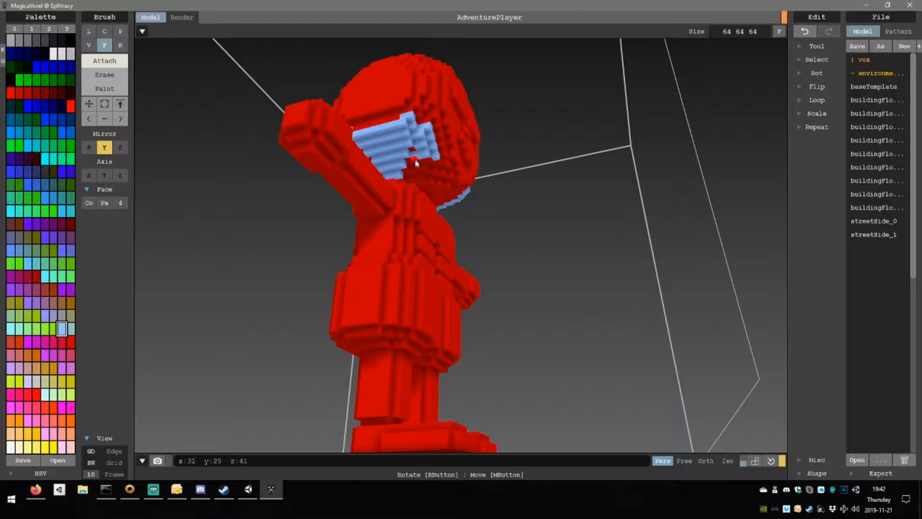
right_click_drag(415, 168, 431, 184)
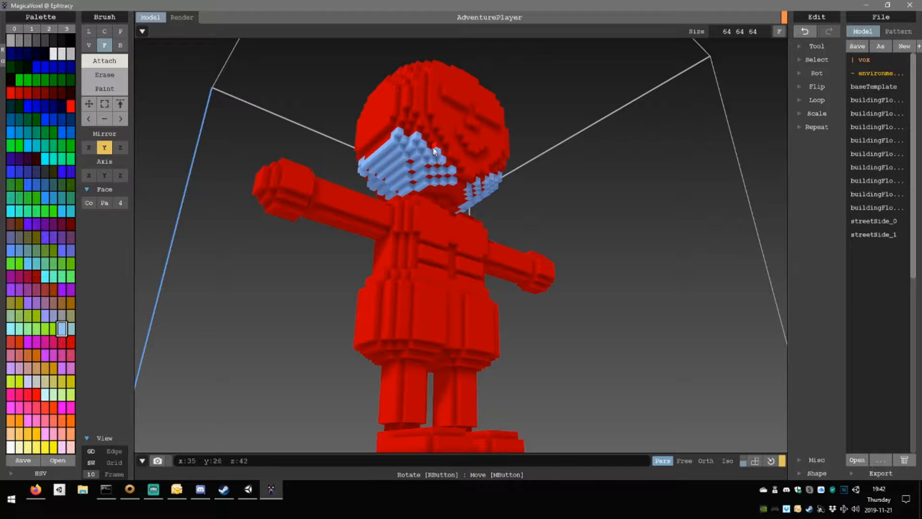
right_click_drag(424, 135, 431, 96)
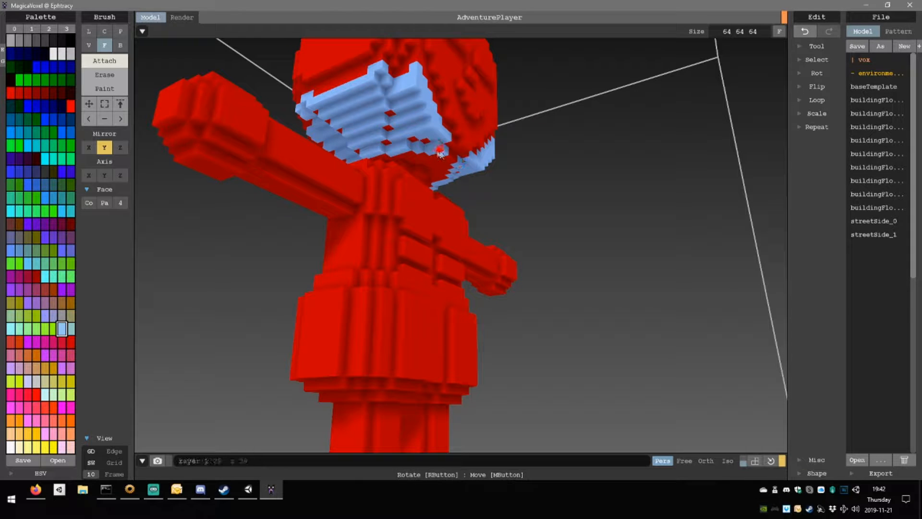
left_click(419, 143)
scroll(464, 134, "down", 5)
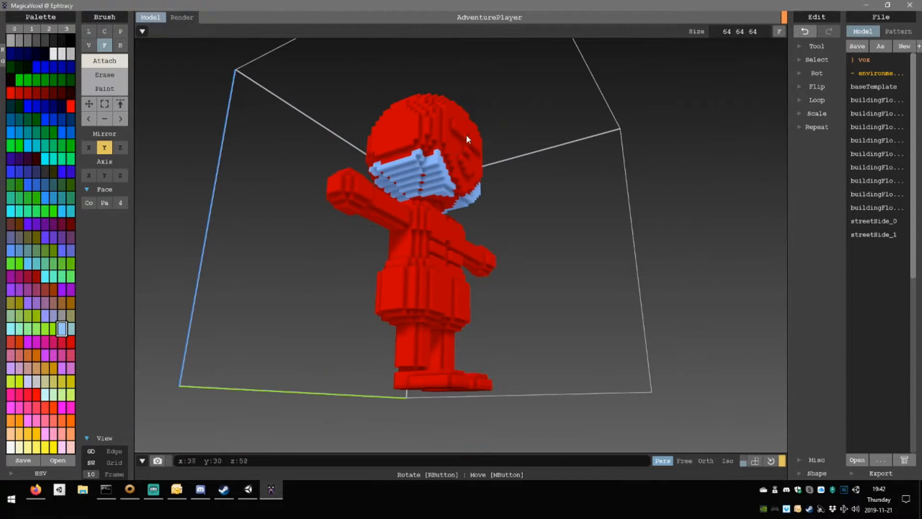
Fill the steps between the light blue rows beside the jaw to form a solid, flat block.
right_click_drag(466, 134, 399, 128)
scroll(403, 169, "up", 5)
scroll(431, 190, "down", 5)
scroll(432, 158, "up", 5)
left_click(409, 128)
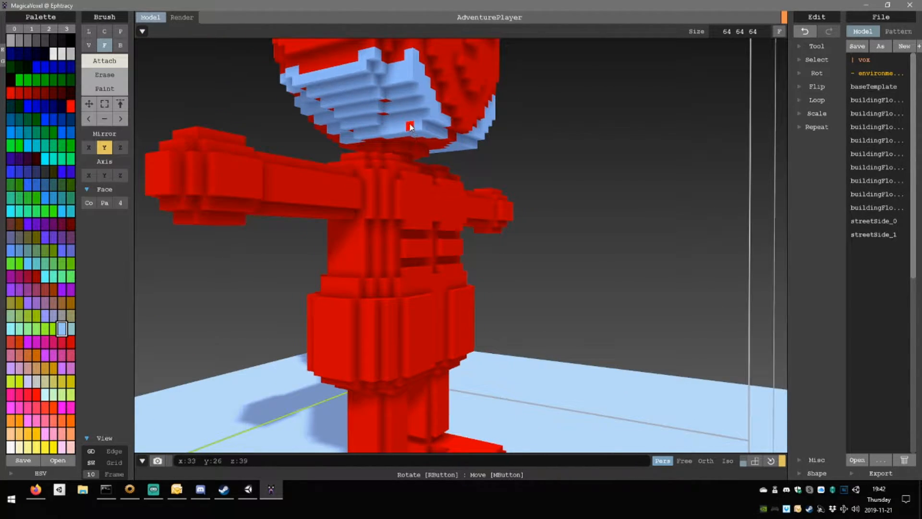
left_click(411, 117)
left_click(410, 100)
left_click(409, 98)
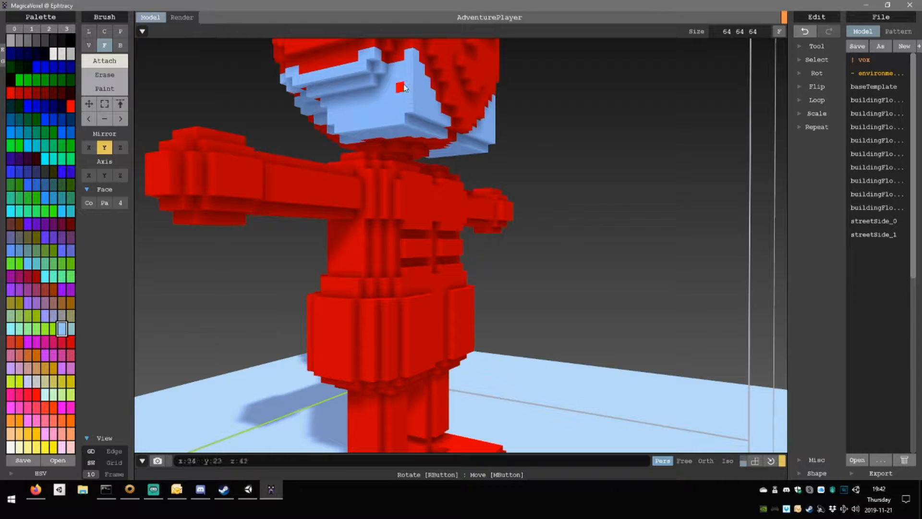
left_click(404, 87)
right_click_drag(404, 88, 367, 97)
scroll(404, 115, "down", 3)
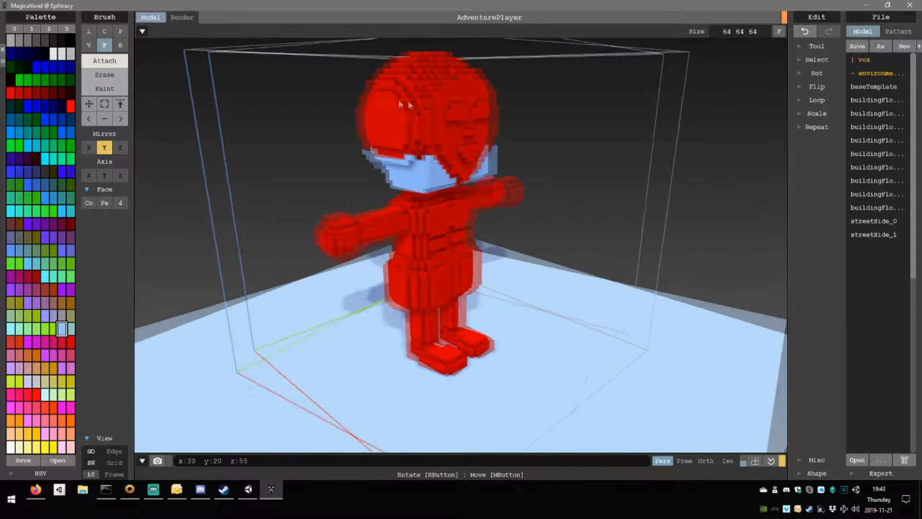
Fill the gaps between the light blue rows on the rear part of the head's side.
scroll(421, 135, "up", 4)
right_click_drag(405, 104, 475, 134)
scroll(377, 130, "down", 4)
scroll(432, 167, "up", 5)
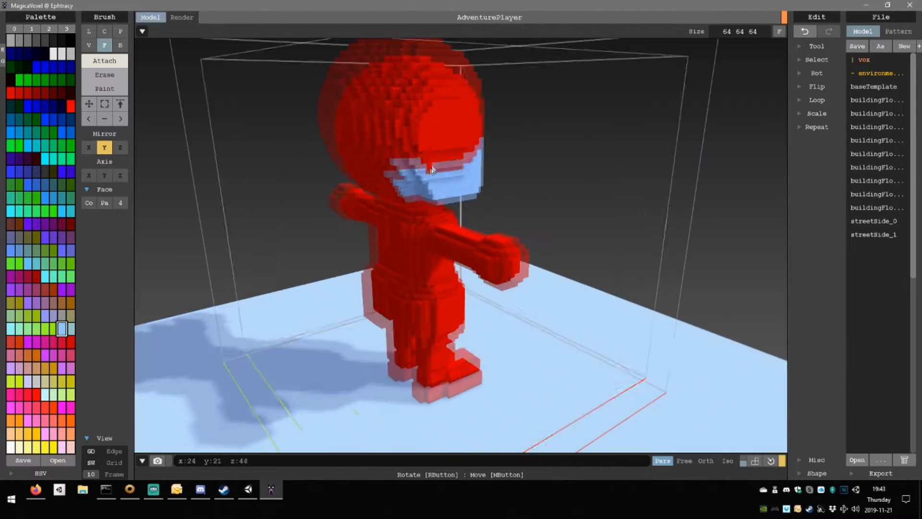
right_click_drag(406, 138, 406, 174)
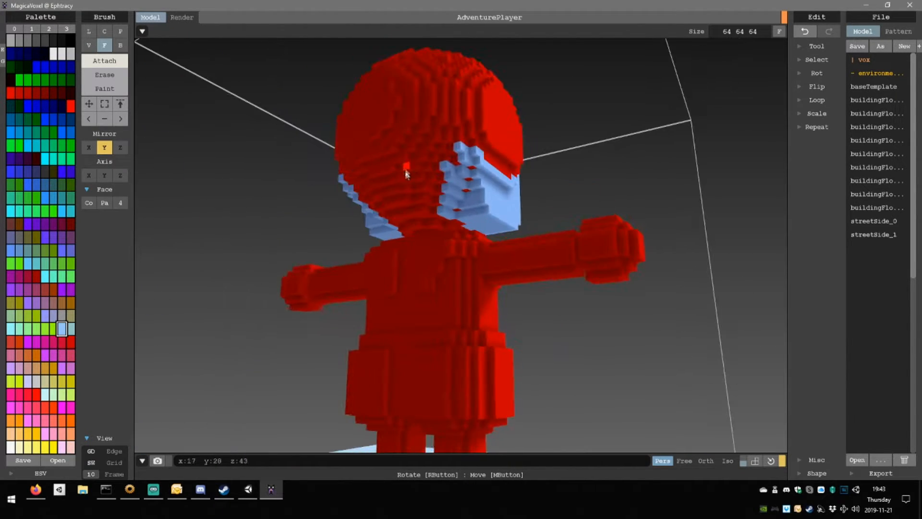
scroll(407, 175, "up", 4)
left_click(474, 97)
right_click_drag(474, 97, 466, 121)
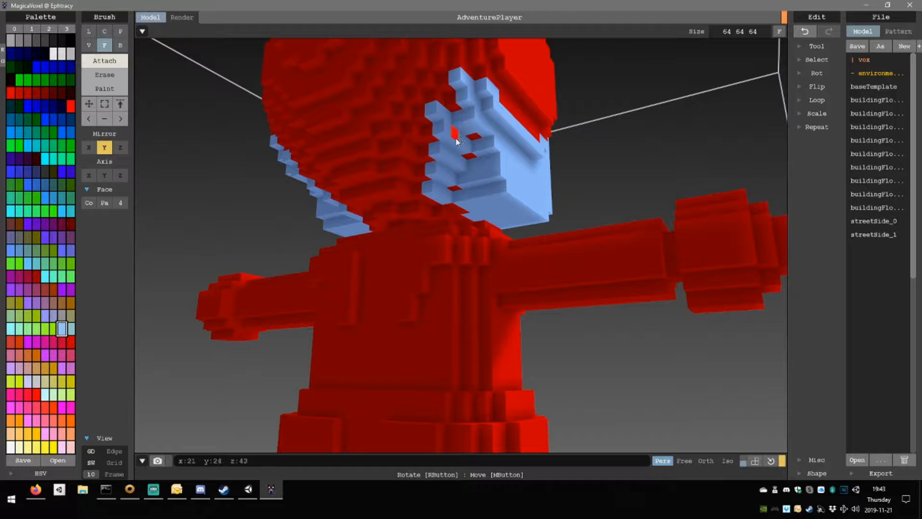
left_click(457, 141)
left_click(457, 157)
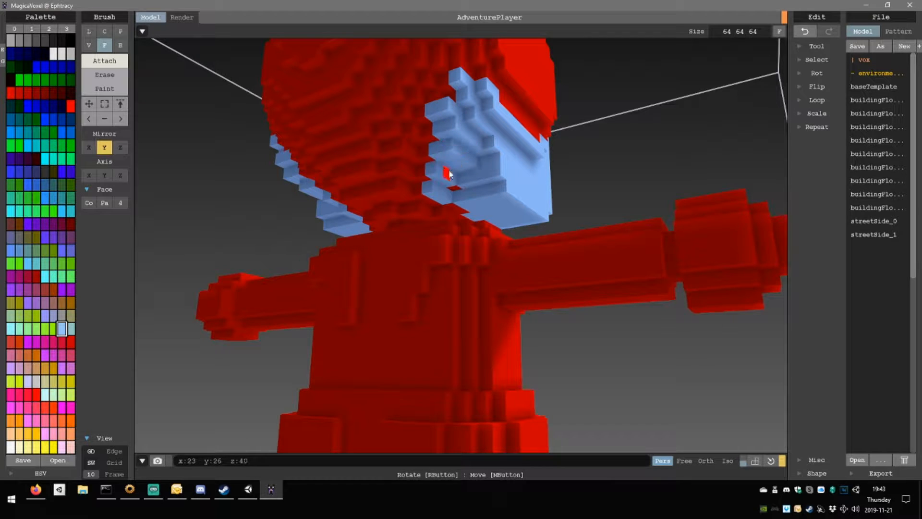
left_click(449, 185)
Add light blue voxels along the rear edge of the block and thicken its stepped rows behind the side of the head.
right_click_drag(459, 127, 425, 169)
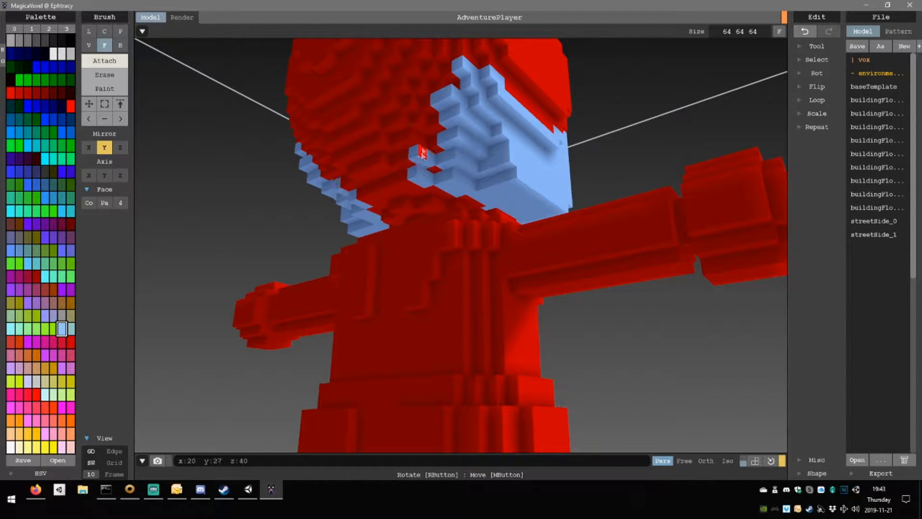
left_click(422, 153)
left_click(434, 141)
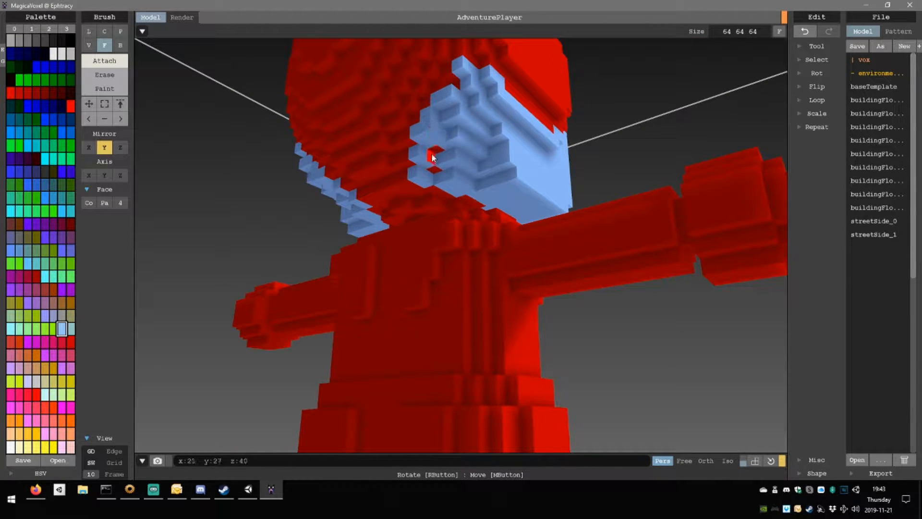
right_click_drag(425, 177, 425, 132)
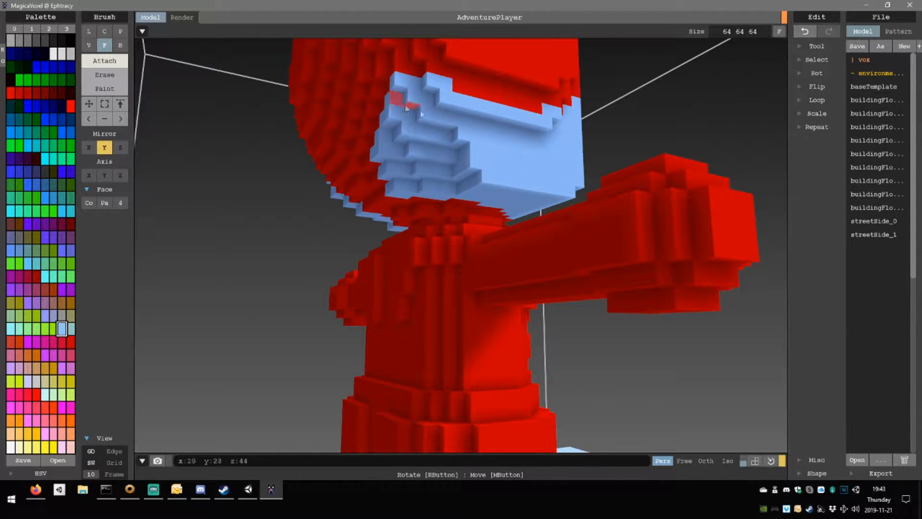
right_click_drag(398, 98, 400, 155)
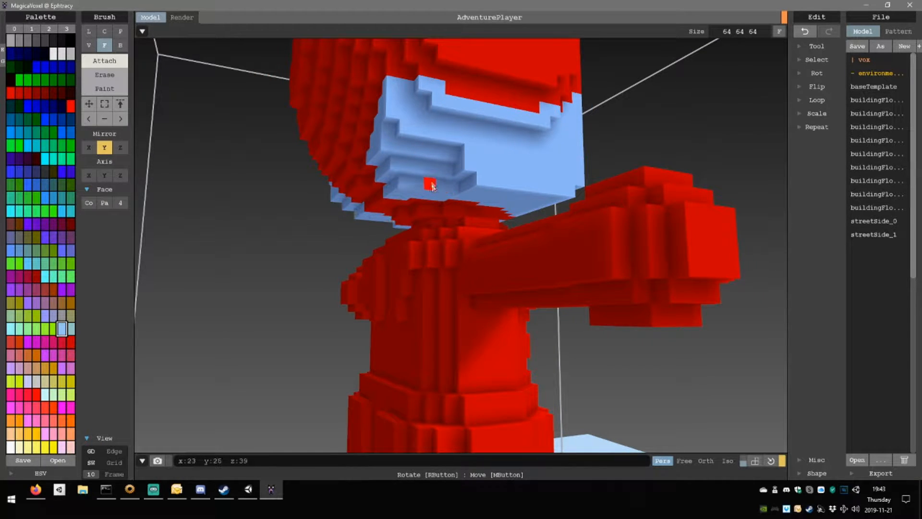
Square off the rear corner of the light blue block and start a new row toward the back of the head.
right_click_drag(427, 153, 449, 134)
scroll(413, 187, "down", 5)
scroll(489, 202, "up", 5)
left_click(486, 172)
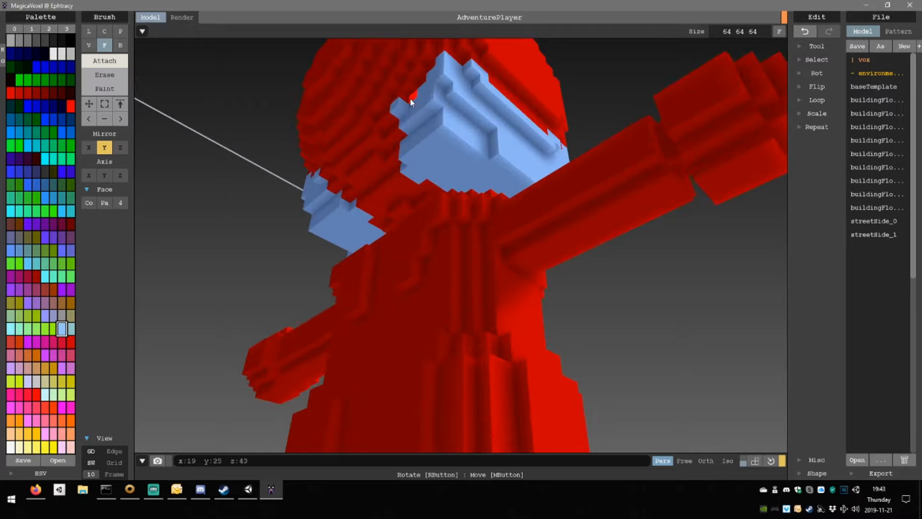
left_click(408, 96)
Extend the light blue rows across the lower back of the head to join both mirrored sides.
right_click_drag(423, 103, 511, 161)
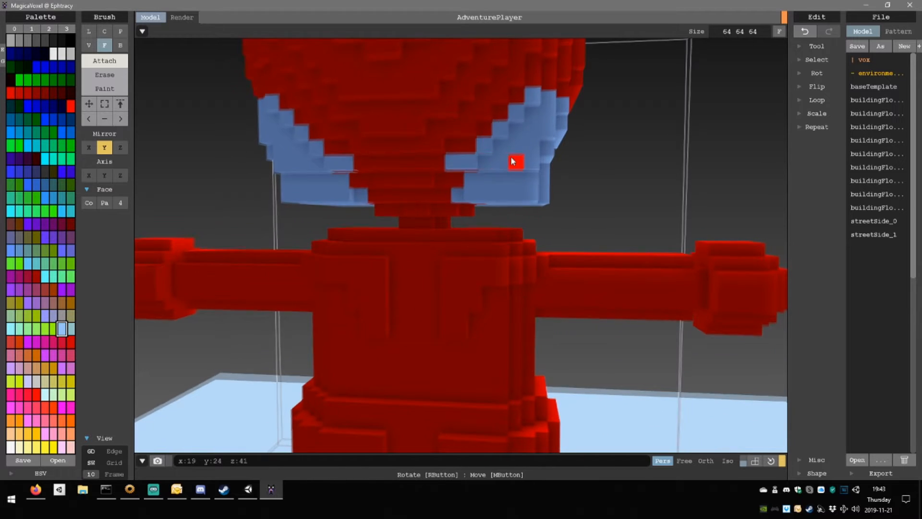
left_click(463, 146)
left_click(435, 160)
mouse_move(480, 130)
right_mouse_down()
mouse_move(426, 139)
mouse_move(465, 157)
mouse_move(411, 117)
mouse_move(504, 135)
mouse_move(486, 124)
mouse_move(517, 138)
mouse_move(432, 101)
mouse_move(402, 128)
mouse_move(417, 96)
mouse_move(408, 72)
mouse_move(471, 77)
mouse_move(453, 112)
mouse_move(422, 130)
mouse_move(494, 148)
mouse_move(475, 115)
right_mouse_up()
left_click(419, 142)
left_click(395, 170)
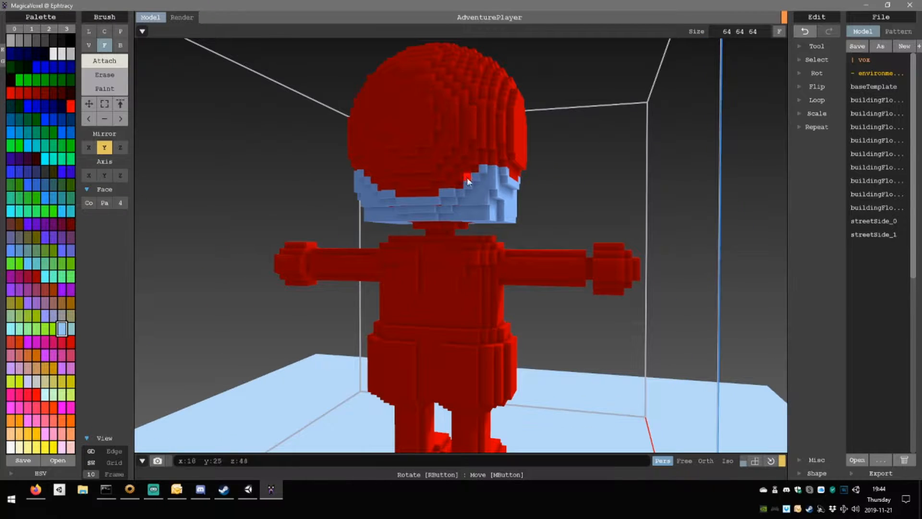
Try extending the light blue strip upward along the rear side of the head, and undo the last addition.
left_click_drag(482, 164, 479, 184)
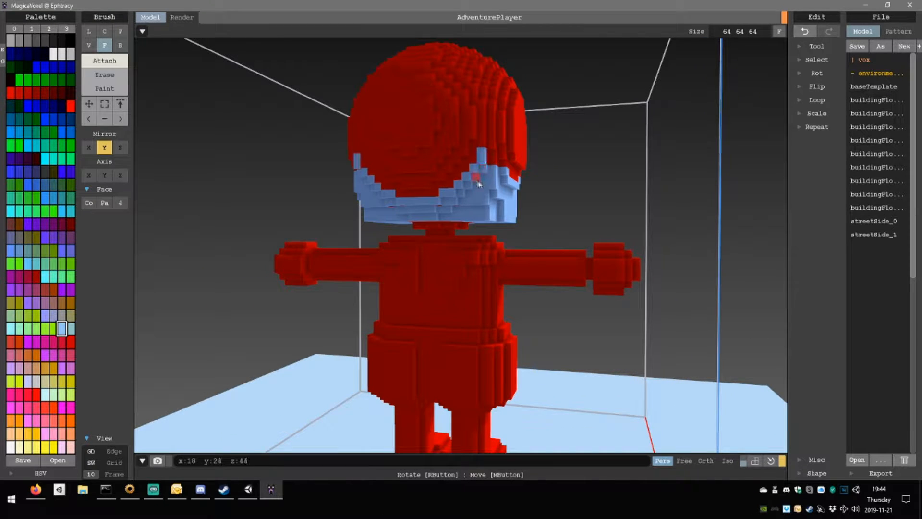
right_click_drag(470, 163, 463, 186)
key("ctrl+z")
Attach a light blue strip framing both sides of the face from beside the eyes down to the chin.
scroll(473, 164, "down", 5)
scroll(462, 186, "up", 5)
right_click_drag(520, 197, 493, 182)
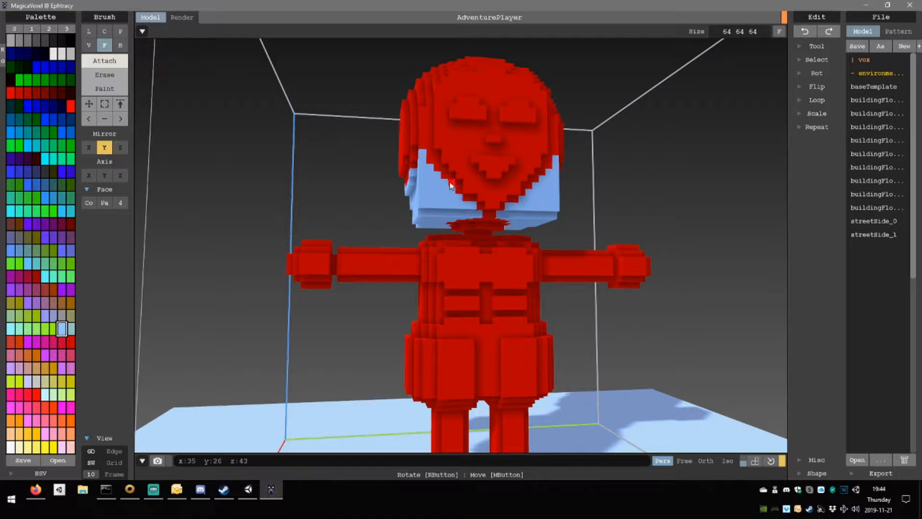
key("ctrl+y")
left_click(478, 203)
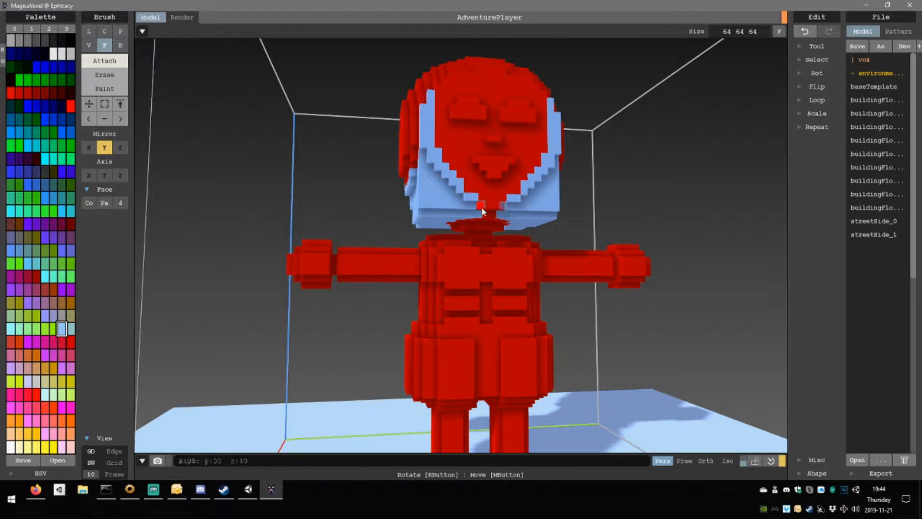
Switch to the box brush and attach a light blue layer along the jaw on both sides of the face.
left_click(452, 206)
right_click_drag(468, 176, 441, 202)
scroll(447, 209, "up", 5)
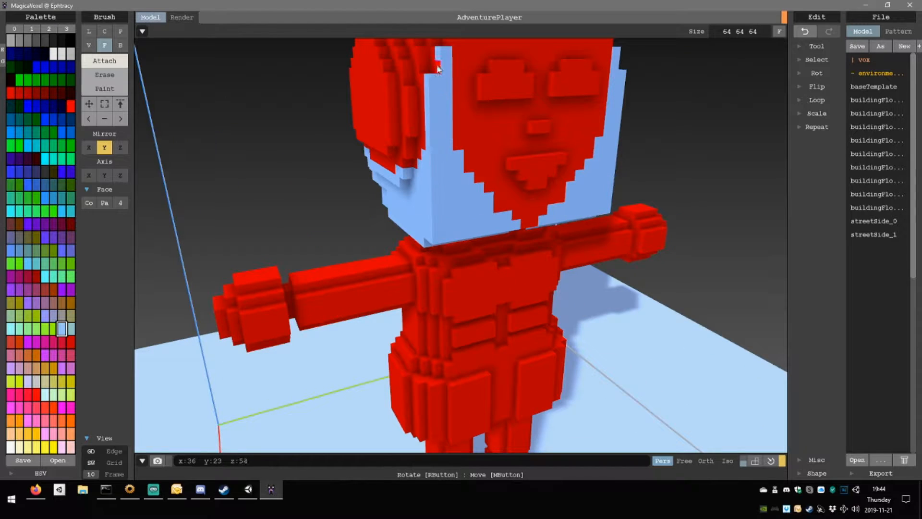
left_click(120, 45)
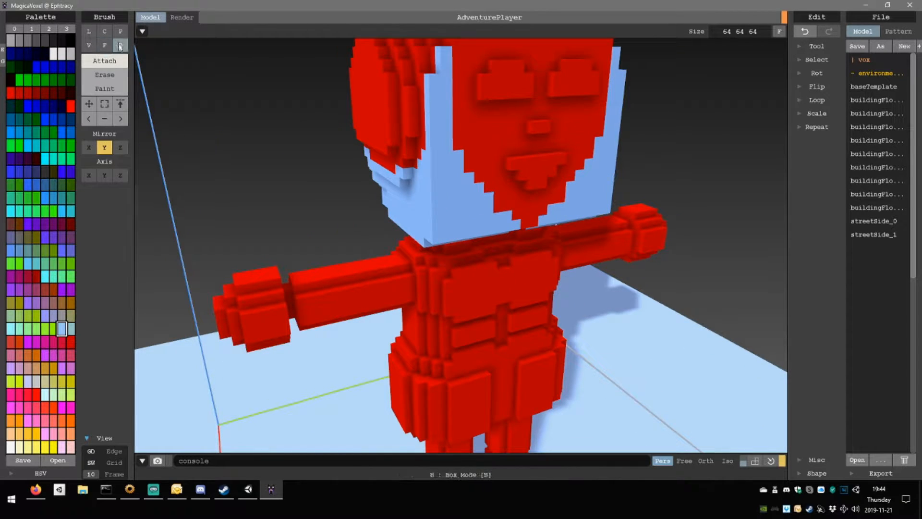
left_click_drag(432, 86, 433, 243)
key("ctrl+z")
key("ctrl+y")
right_click_drag(462, 215, 416, 181)
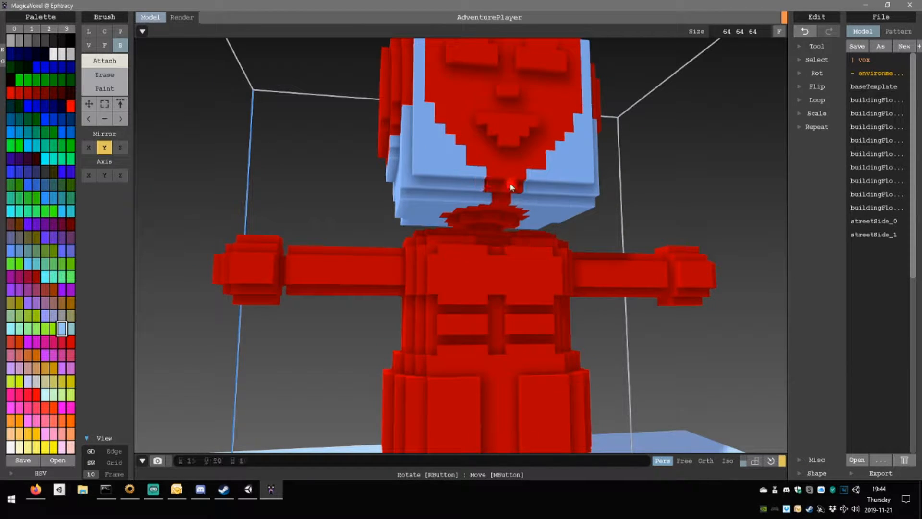
mouse_move(494, 183)
right_mouse_down()
mouse_move(530, 206)
mouse_move(453, 188)
mouse_move(451, 202)
mouse_move(453, 169)
mouse_move(480, 193)
right_mouse_up()
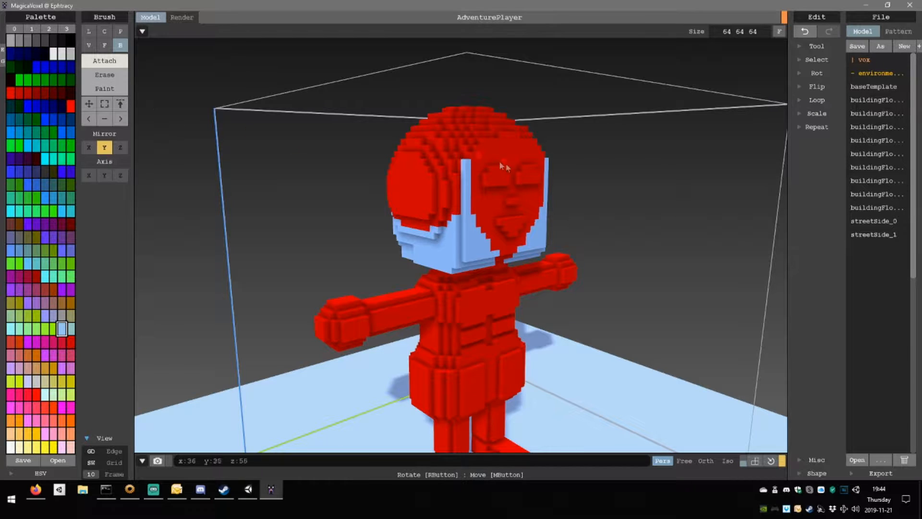
Cover the front of the face with a light blue box layer and extend it in stepped rows up the forehead.
right_click_drag(499, 163, 422, 154)
left_click_drag(422, 149, 504, 244)
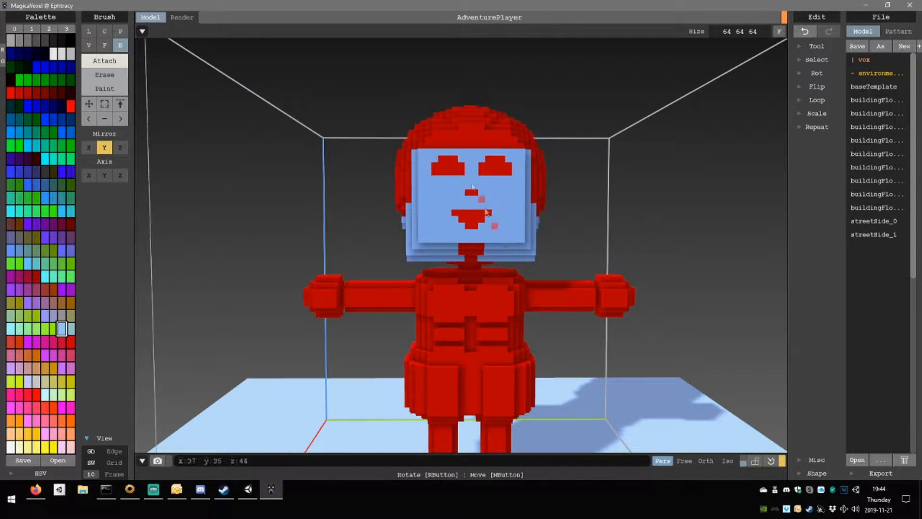
left_click_drag(427, 146, 473, 139)
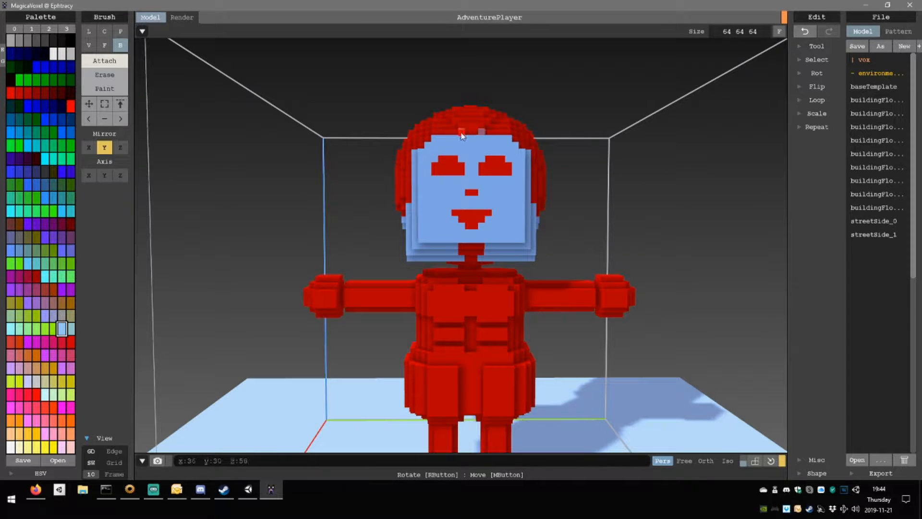
right_click_drag(473, 138, 481, 180)
scroll(481, 180, "up", 4)
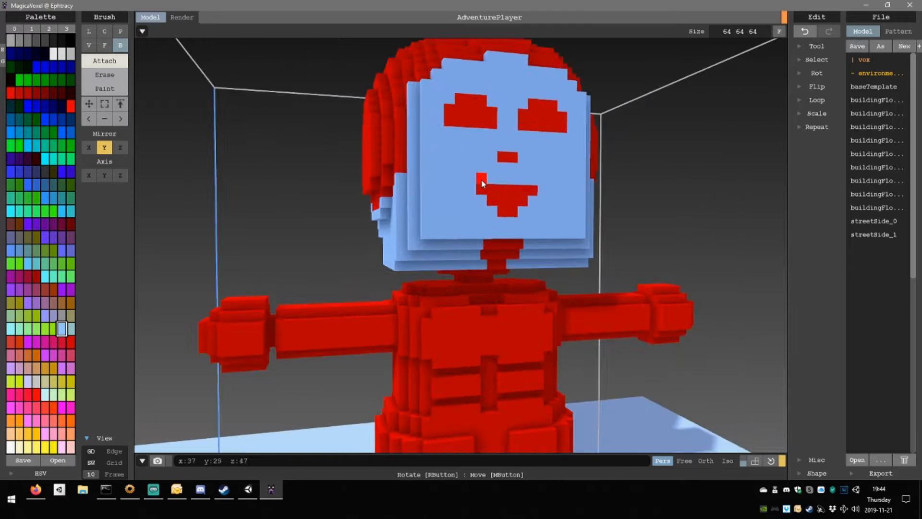
Erase the voxels over both eyes to carve recessed eye sockets into the light blue face.
right_click_drag(505, 144, 476, 142)
scroll(473, 137, "down", 4)
scroll(471, 161, "up", 4)
middle_click_drag(475, 142, 494, 170)
right_click_drag(494, 170, 483, 167)
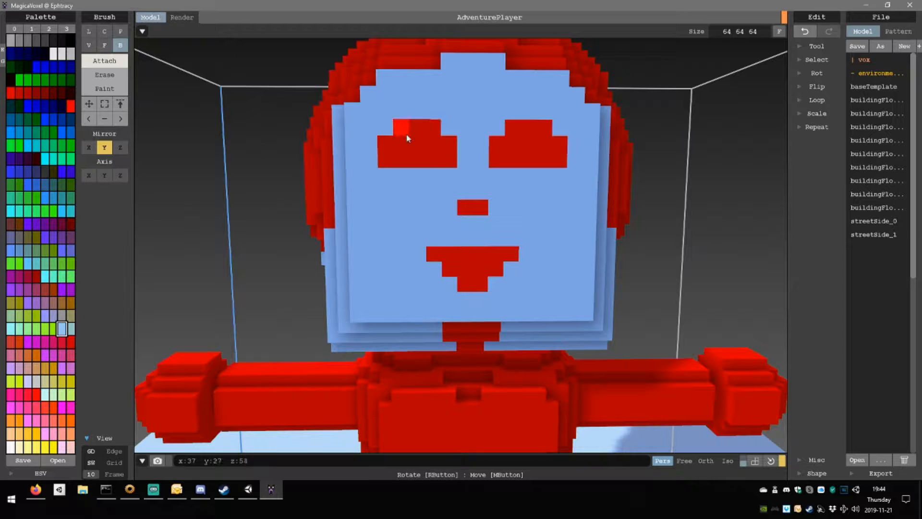
mouse_move(404, 132)
left_mouse_down()
mouse_move(434, 157)
mouse_move(393, 156)
left_mouse_up()
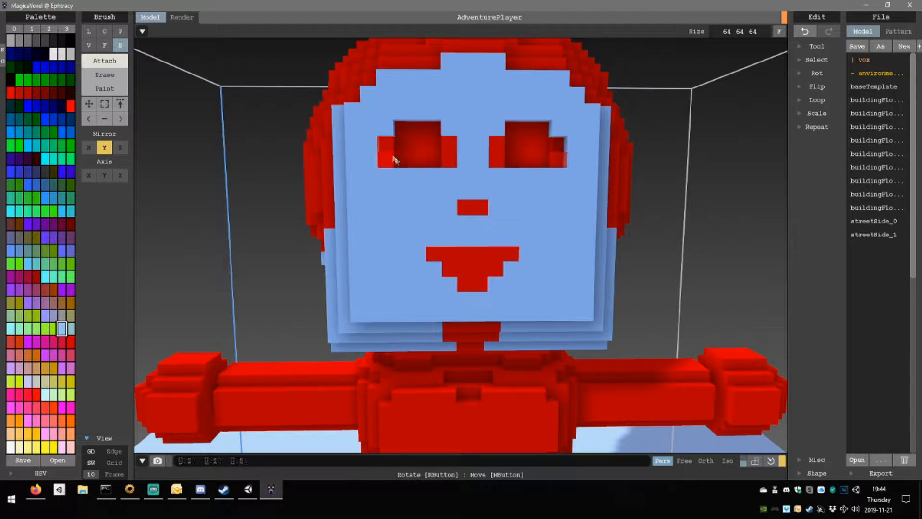
left_click_drag(448, 145, 447, 164, "shift")
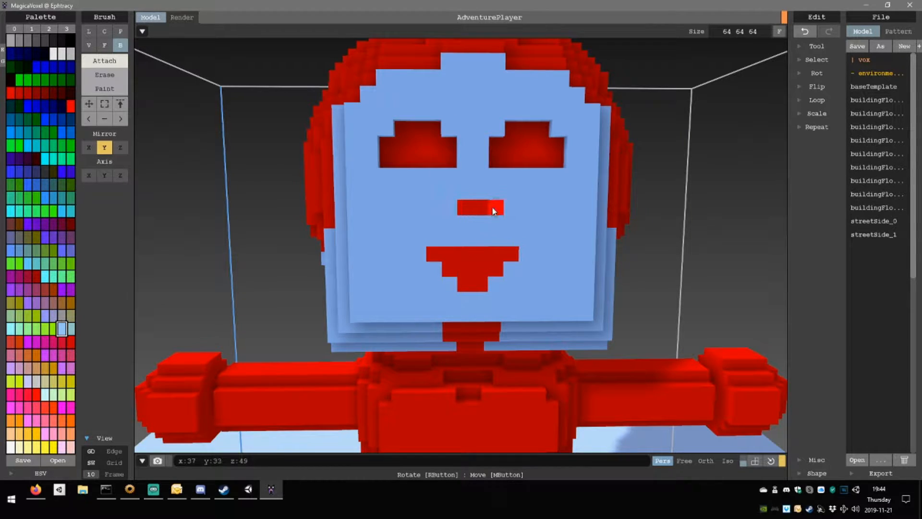
Erase the bridge between the eye sockets to join them into one opening, and lower its outer parts by one row.
left_click_drag(464, 147, 479, 164)
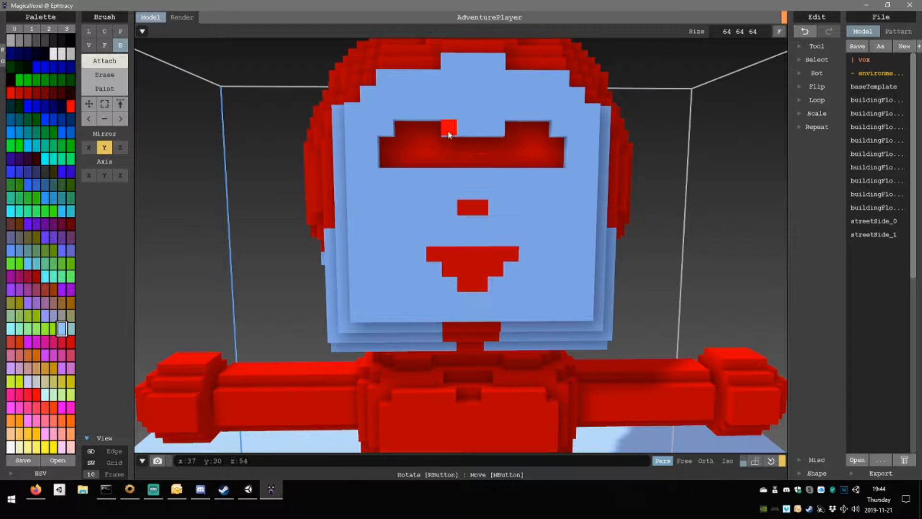
left_click_drag(449, 134, 495, 129, "shift")
scroll(502, 198, "down", 5)
mouse_move(457, 194)
right_mouse_down()
mouse_move(512, 197)
mouse_move(464, 199)
right_mouse_up()
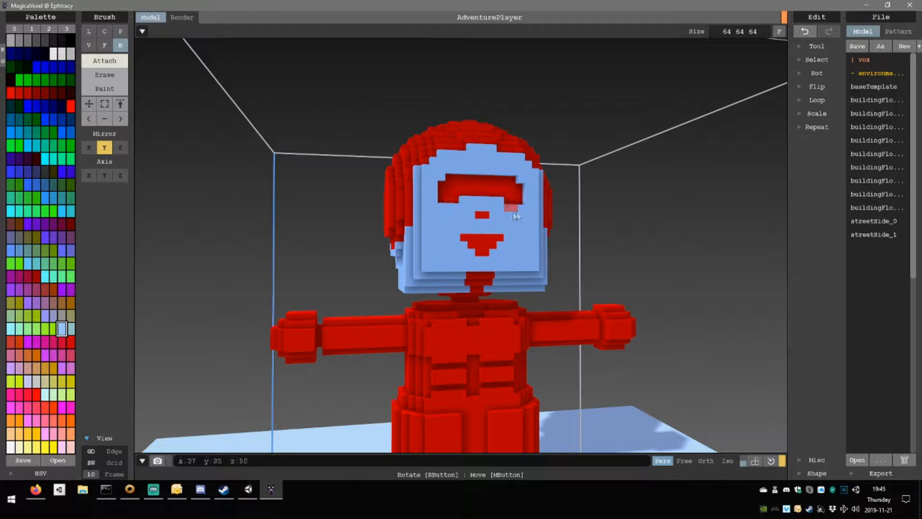
Carve a wide, downturned mouth into the light blue face and fill the red gap in the lower lip with light blue.
right_click_drag(515, 215, 468, 233)
scroll(468, 236, "up", 5)
left_click(468, 238)
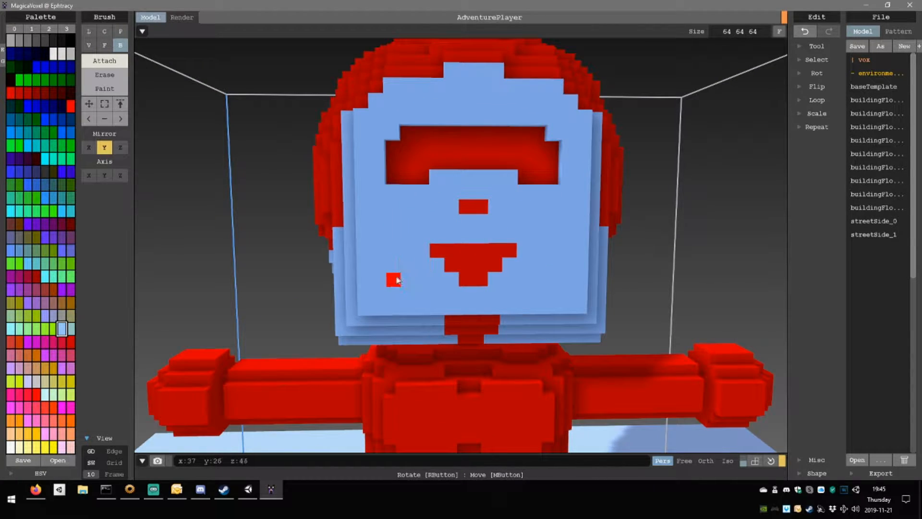
left_click(393, 283)
left_click_drag(411, 270, 475, 263)
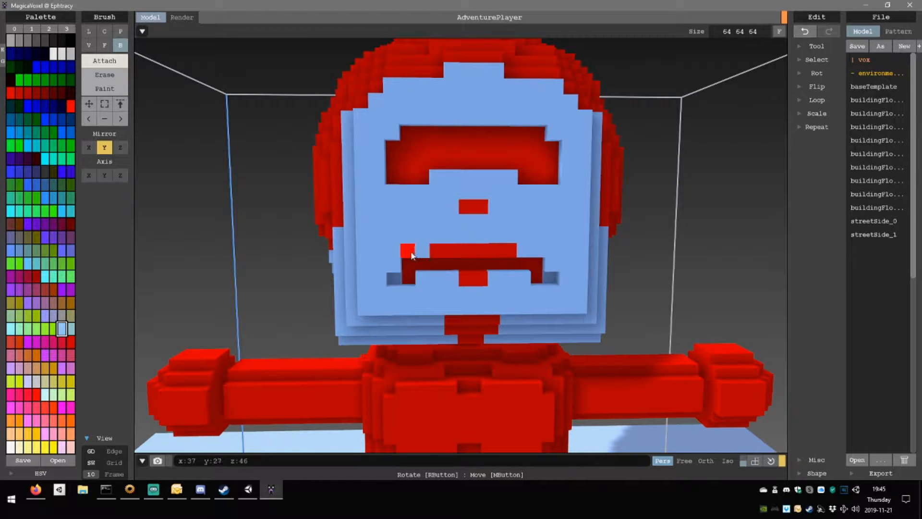
left_click_drag(412, 256, 477, 258)
left_click(391, 263)
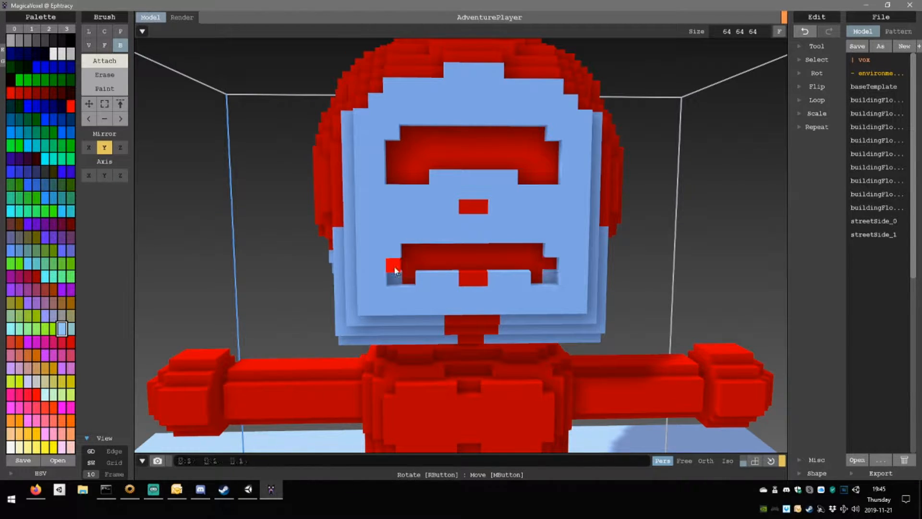
left_click(391, 251)
scroll(485, 292, "down", 2)
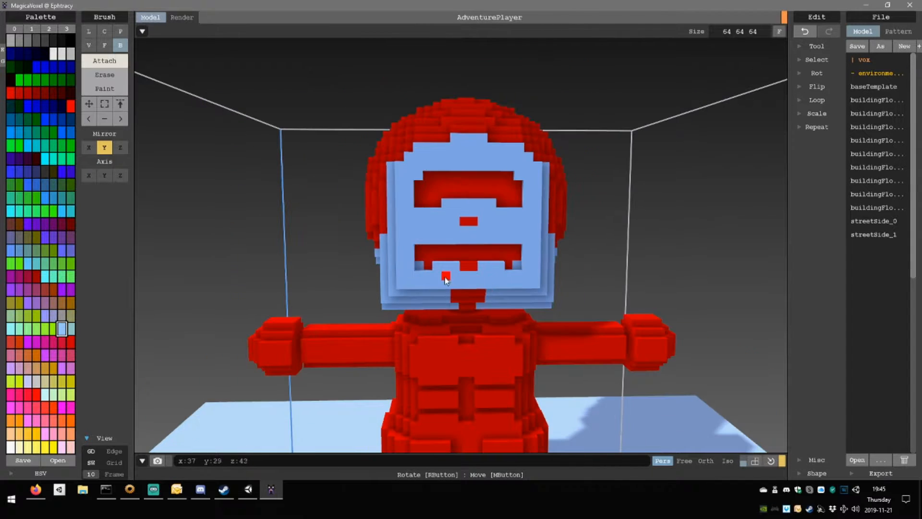
scroll(502, 290, "up", 1)
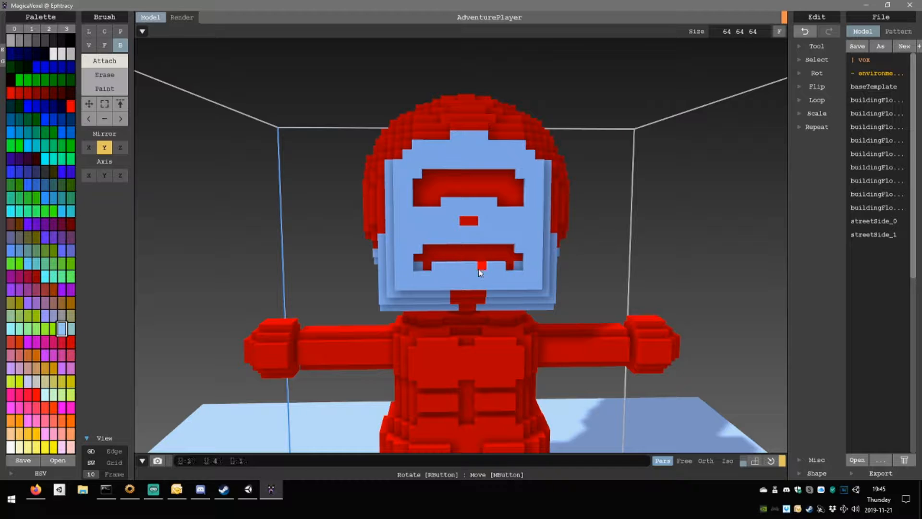
Build a raised light blue nose ridge from above the mouth up between the eyes to the forehead.
right_click_drag(518, 277, 442, 242)
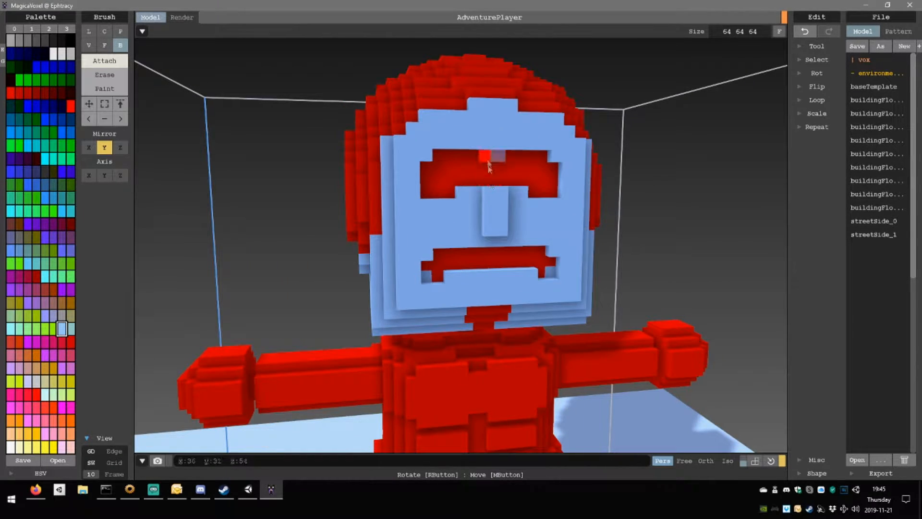
left_click_drag(487, 162, 498, 183)
left_click_drag(487, 151, 492, 179)
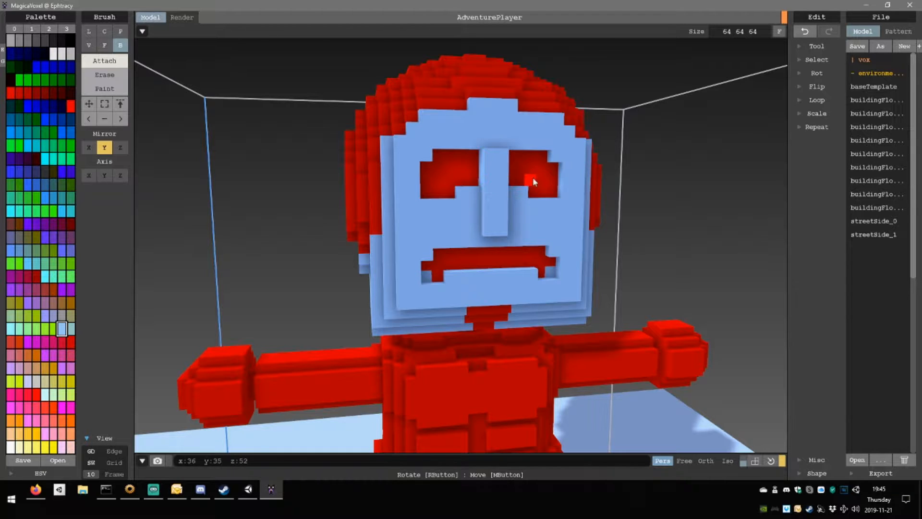
right_click_drag(533, 181, 489, 192)
scroll(449, 214, "down", 3)
right_click_drag(426, 211, 454, 246)
scroll(452, 247, "up", 3)
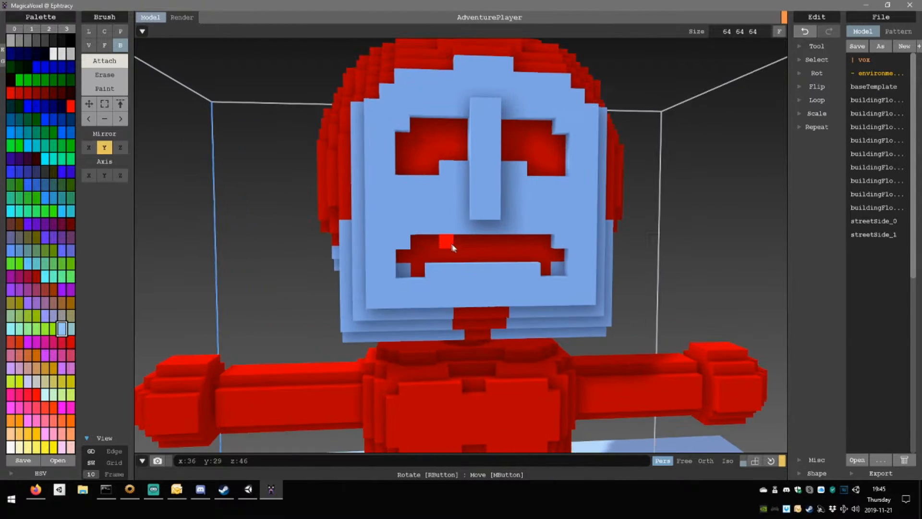
Try erasing a row above the middle of the mouth, and undo it.
left_click_drag(448, 230, 463, 231, "shift")
scroll(508, 269, "down", 2)
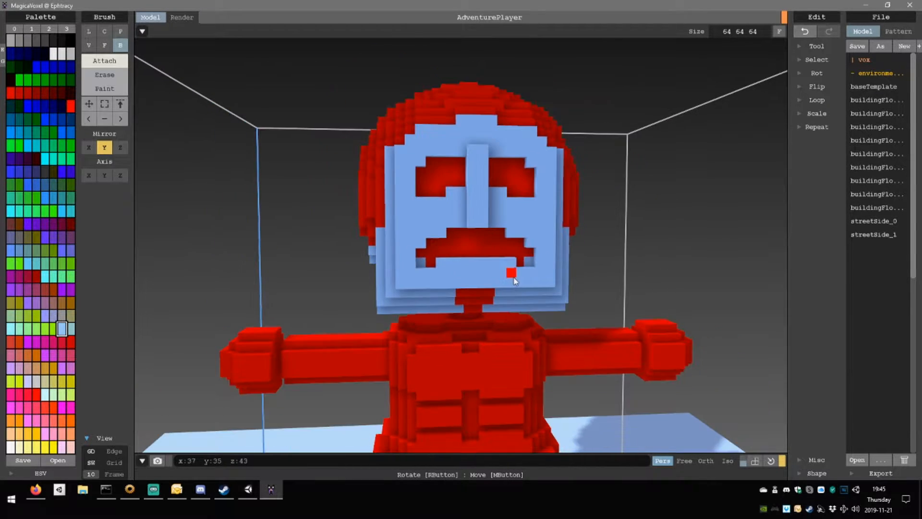
key("ctrl+z")
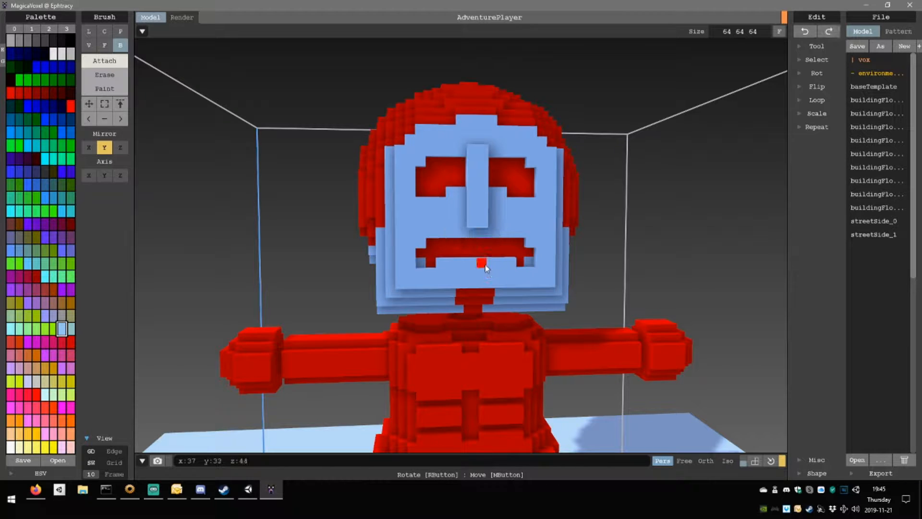
Fill the wide mouth in from both sides with light blue, and carve a smaller mouth with a narrower top row.
middle_click_drag(474, 252, 472, 245)
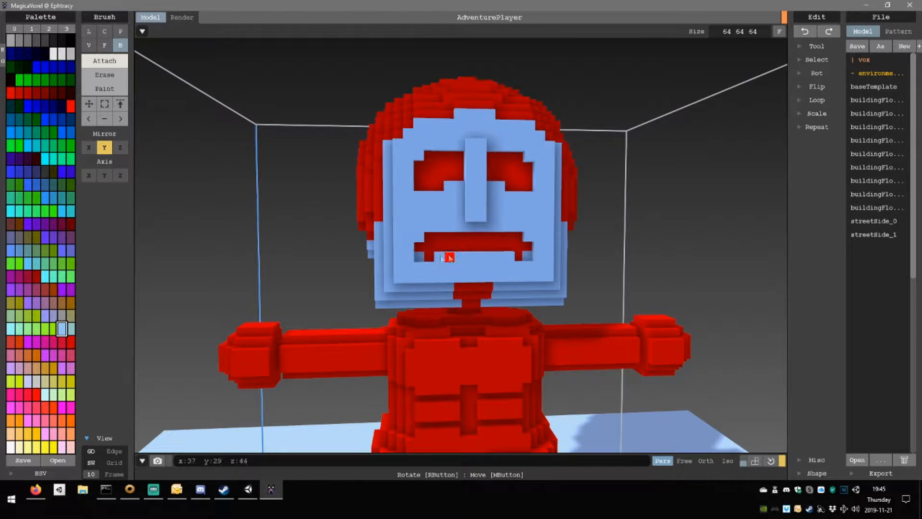
left_click(423, 255)
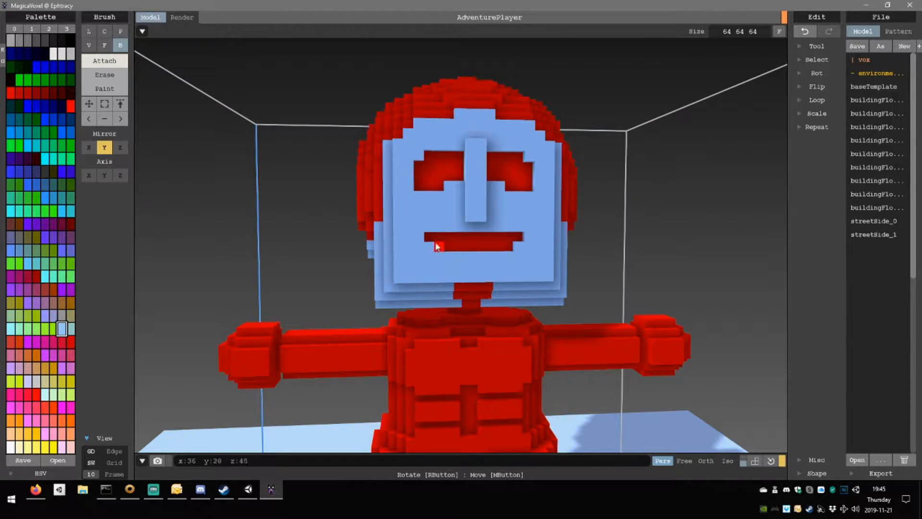
left_click(432, 240)
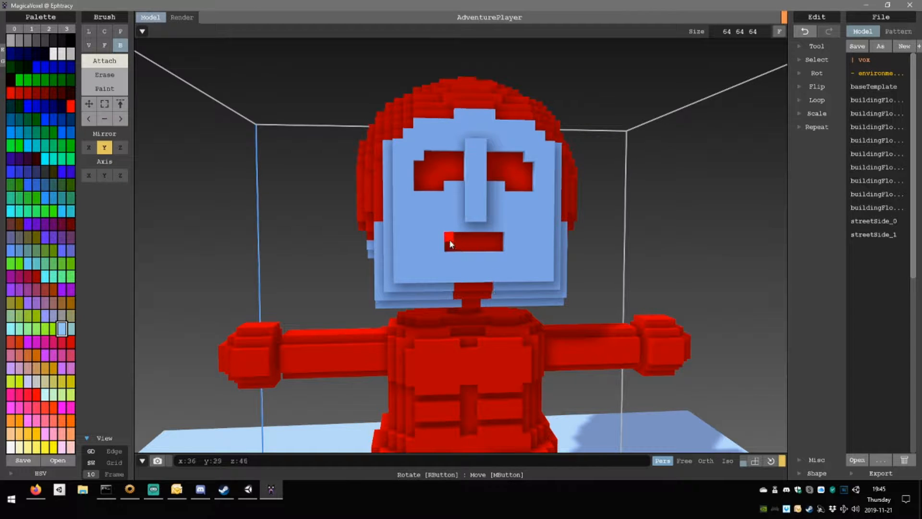
left_click(450, 242)
scroll(473, 267, "down", 2)
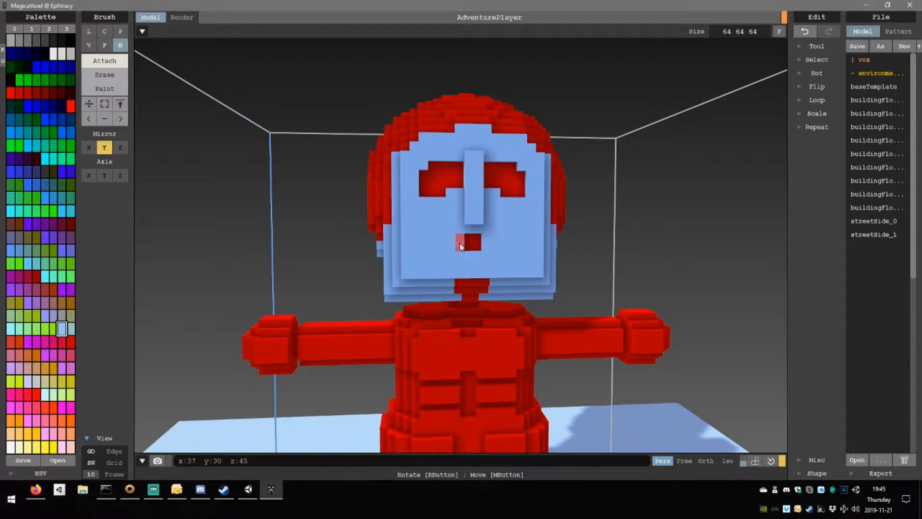
mouse_move(458, 241)
left_mouse_down("shift")
mouse_move(482, 257)
mouse_move(474, 265)
mouse_move(497, 259)
left_mouse_up("shift")
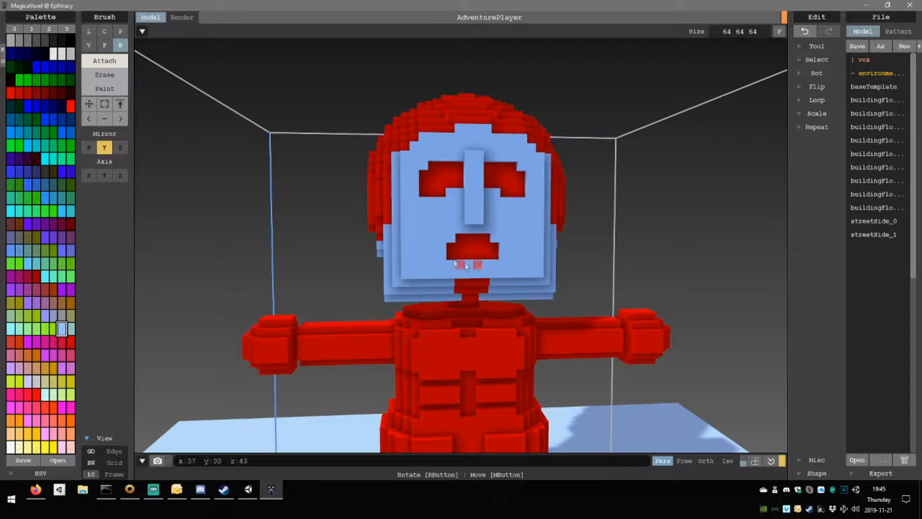
Fill the lower outer corners of both eye openings and erase the lower steps beside the nose.
right_click_drag(465, 265, 433, 272)
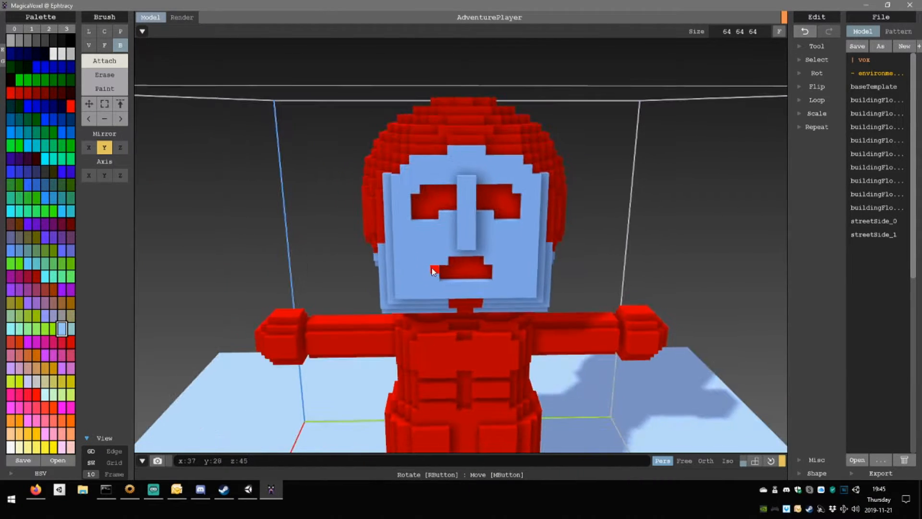
scroll(488, 243, "up", 8)
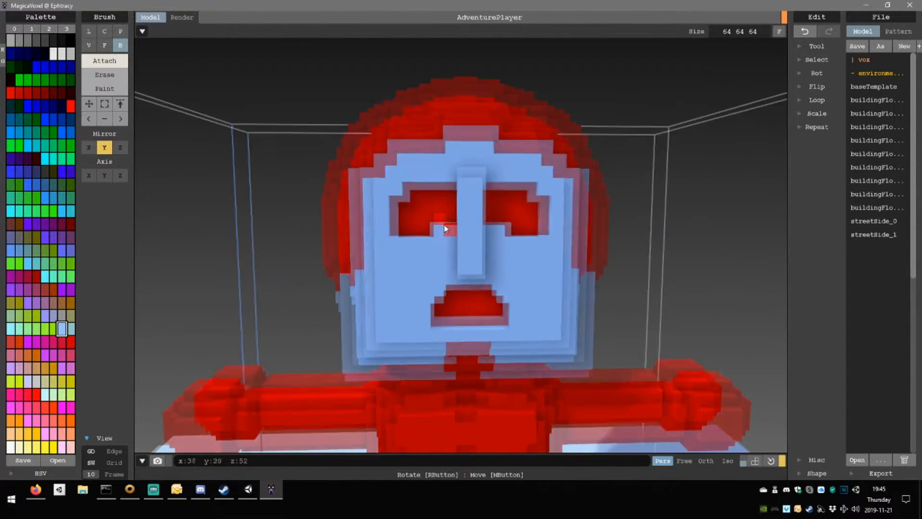
right_click_drag(448, 197, 421, 195)
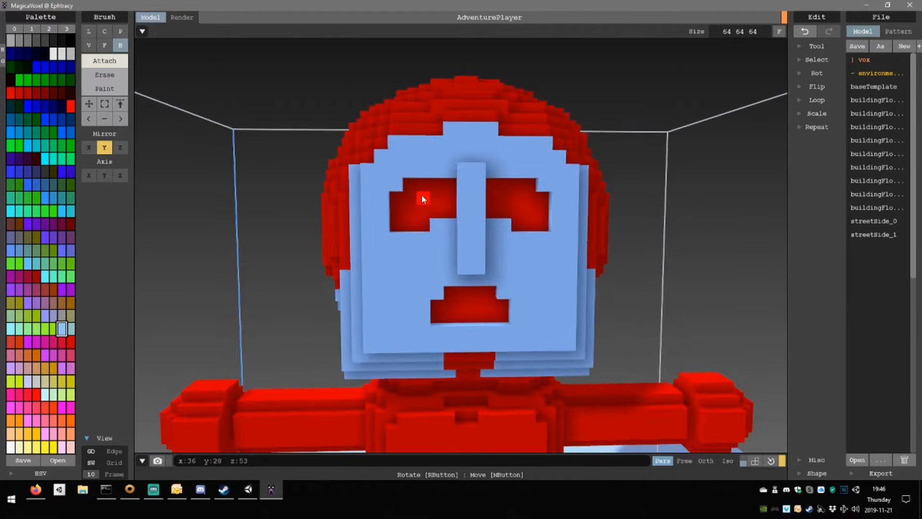
mouse_move(422, 226)
left_mouse_down()
mouse_move(397, 226)
mouse_move(447, 228)
left_mouse_up()
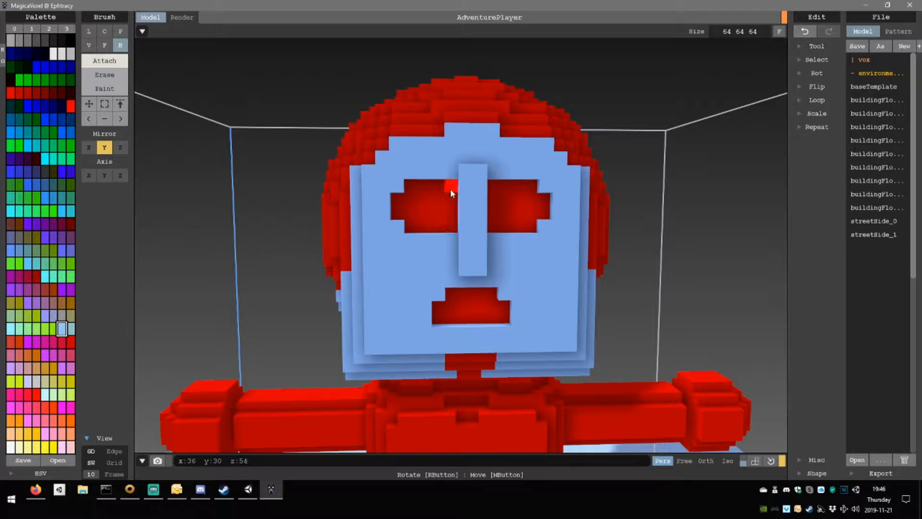
Slant both eye openings toward the nose by filling their upper inner edges and erasing their upper outer corners.
left_click_drag(450, 192, 423, 188)
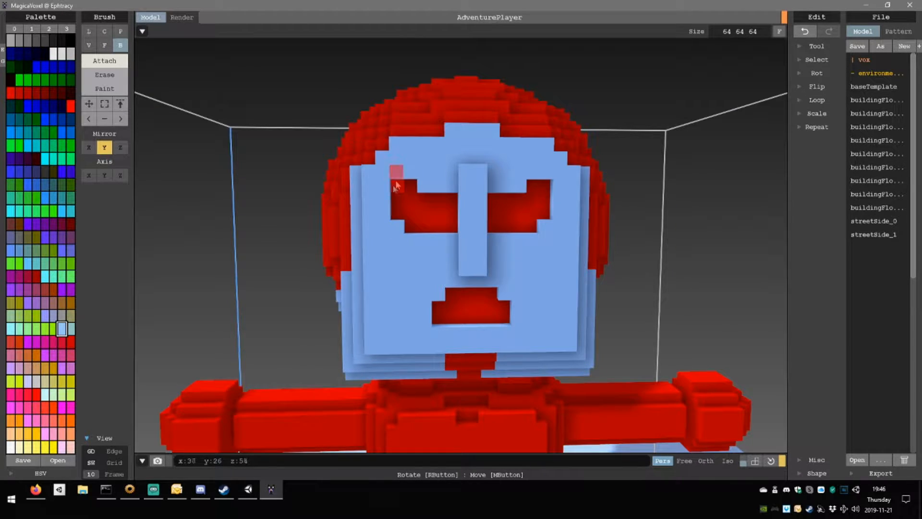
mouse_move(385, 186)
left_mouse_down("shift")
mouse_move(385, 199)
mouse_move(434, 186)
left_mouse_up("shift")
left_click(446, 188, "shift")
scroll(487, 262, "down", 1)
scroll(487, 260, "down", 5)
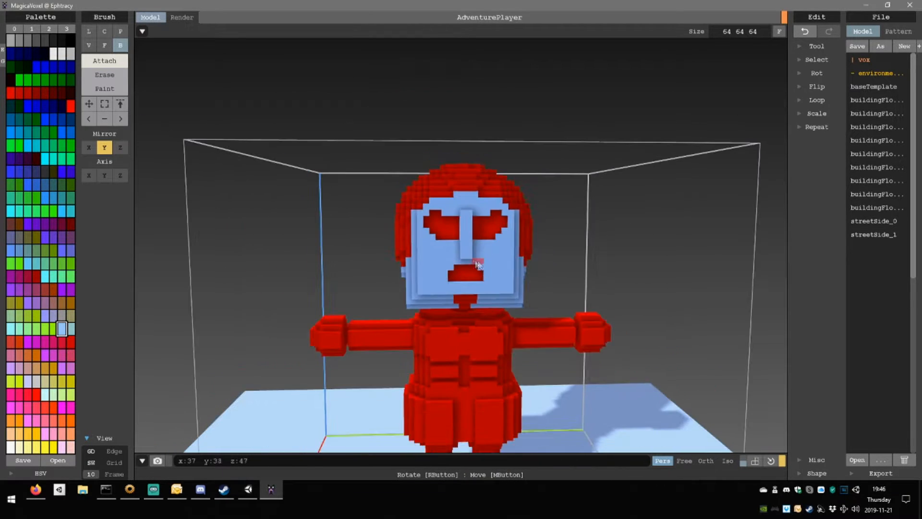
scroll(445, 248, "up", 2)
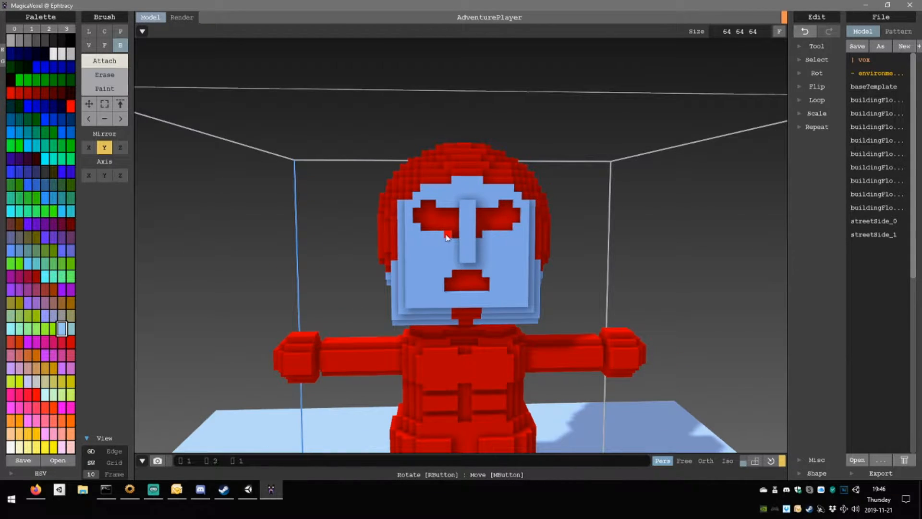
scroll(465, 269, "down", 5)
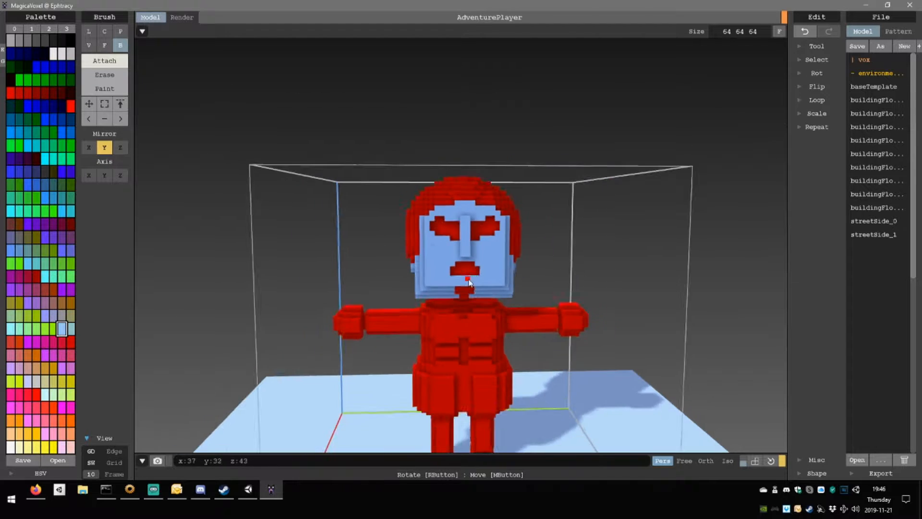
Reshape the mouth into a thin downturned frown by erasing stepped outer corners and filling its lower middle with light blue.
right_click_drag(467, 276, 419, 262)
scroll(419, 262, "up", 5)
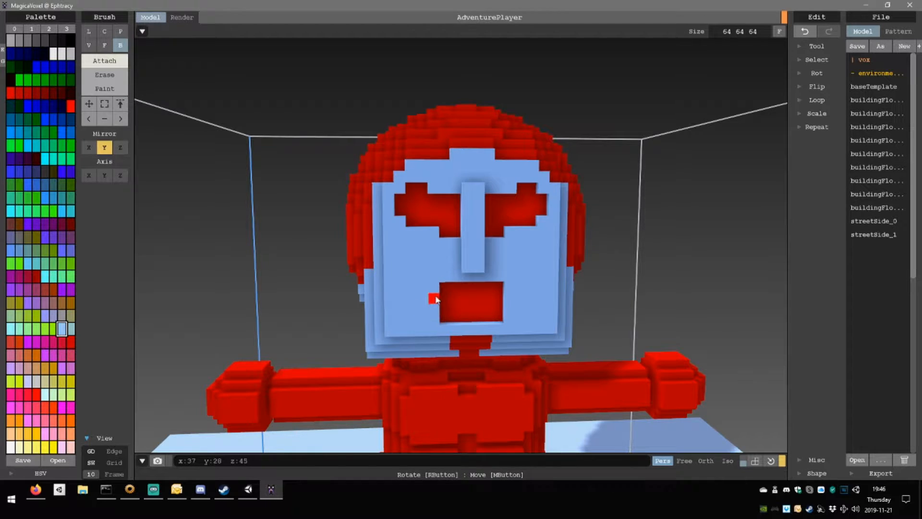
mouse_move(436, 300)
left_mouse_down()
mouse_move(426, 317)
mouse_move(443, 321)
left_mouse_up()
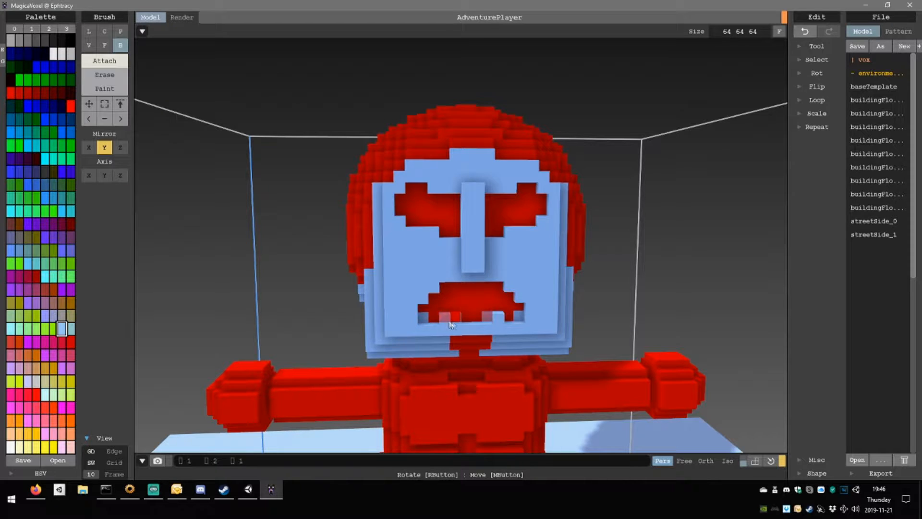
left_click(466, 321)
mouse_move(475, 317)
right_mouse_down()
mouse_move(499, 307)
mouse_move(468, 300)
right_mouse_up()
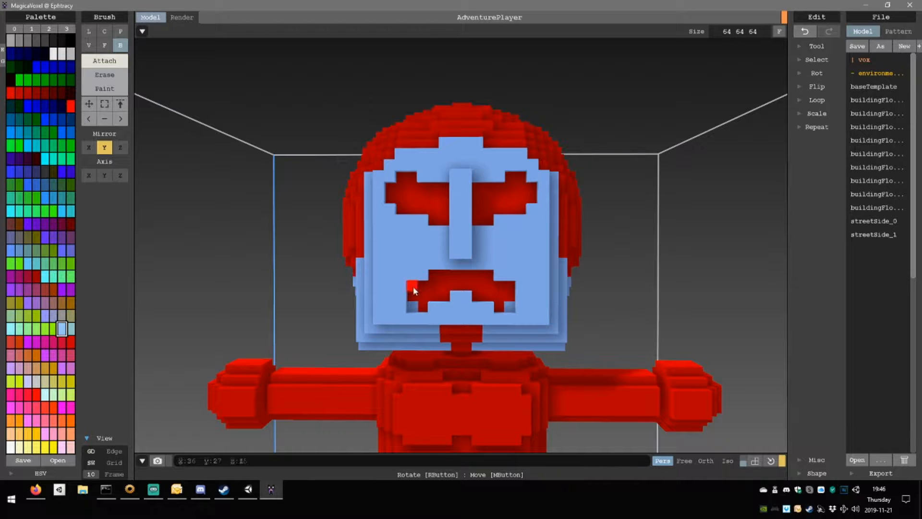
scroll(423, 307, "down", 5)
right_click_drag(459, 326, 434, 299)
scroll(433, 298, "up", 3)
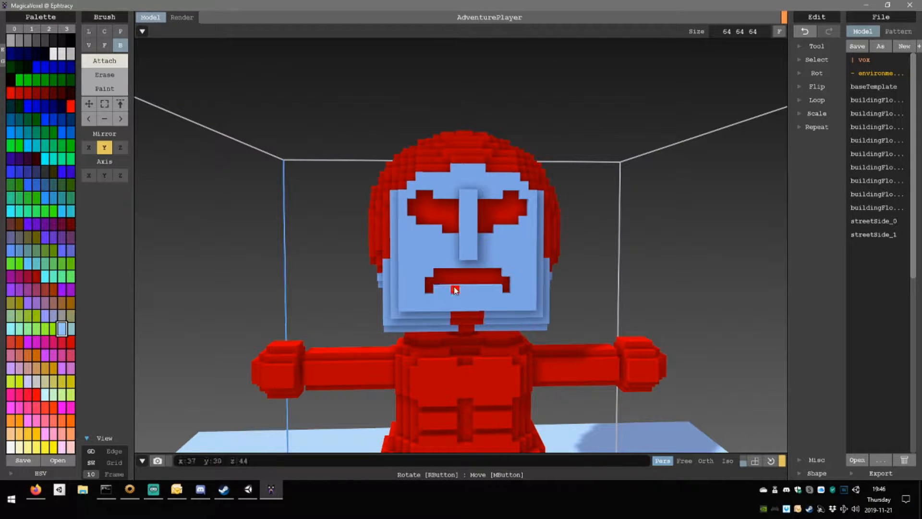
scroll(448, 286, "down", 4)
right_click_drag(494, 307, 477, 258)
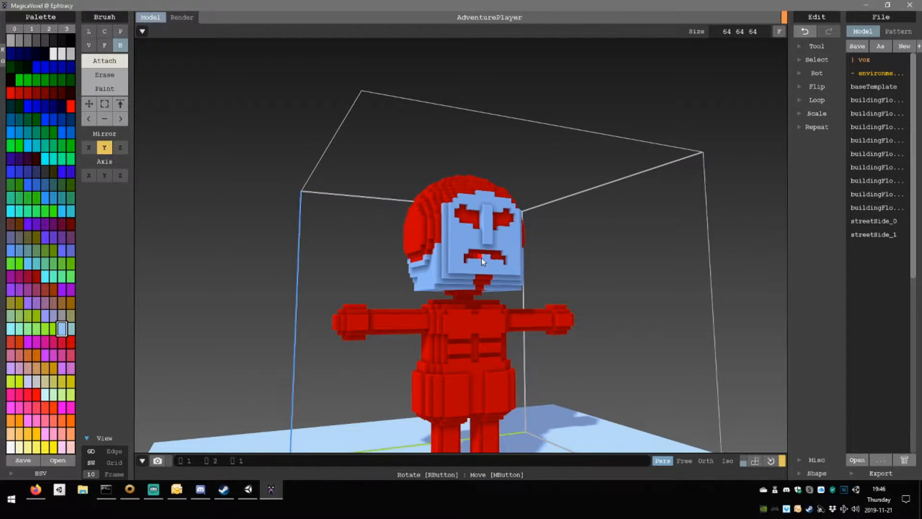
Switch the brush to Voxel mode with the sphere shape, with the upper side of the head in view.
scroll(503, 295, "down", 5)
right_click_drag(506, 300, 470, 277)
middle_click_drag(470, 277, 454, 326)
right_click_drag(453, 327, 459, 300)
scroll(442, 314, "up", 5)
scroll(458, 300, "up", 4)
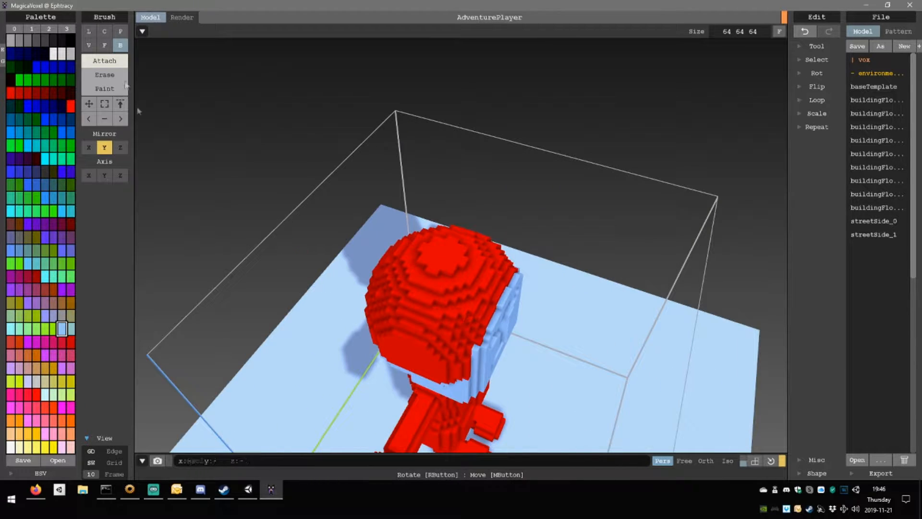
left_click(105, 33)
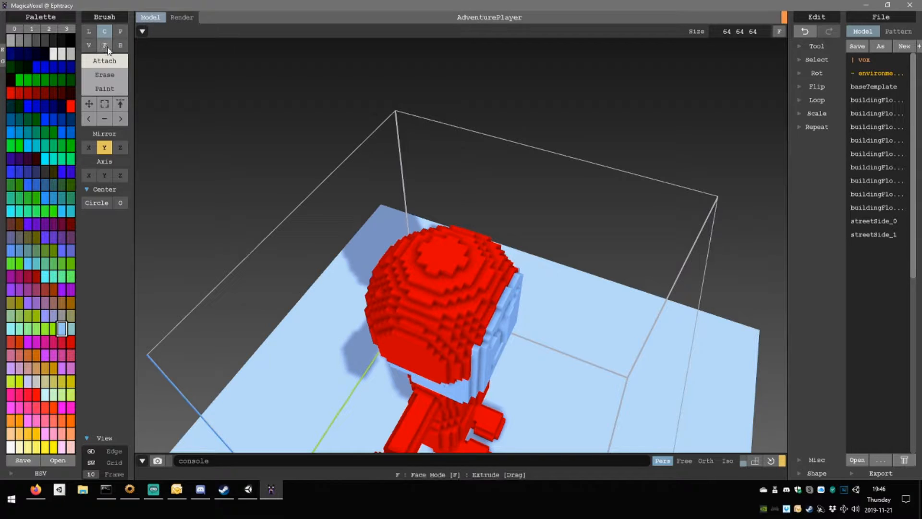
left_click(105, 46)
left_click(105, 31)
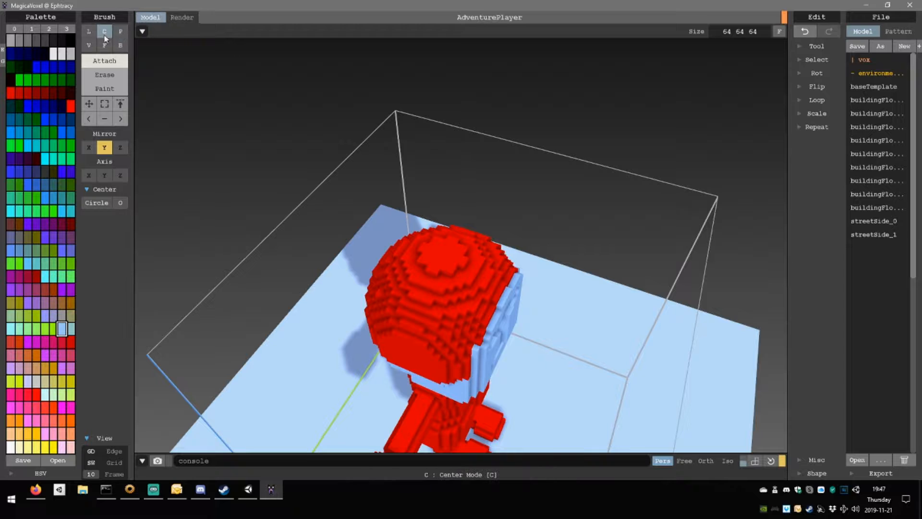
left_click(88, 46)
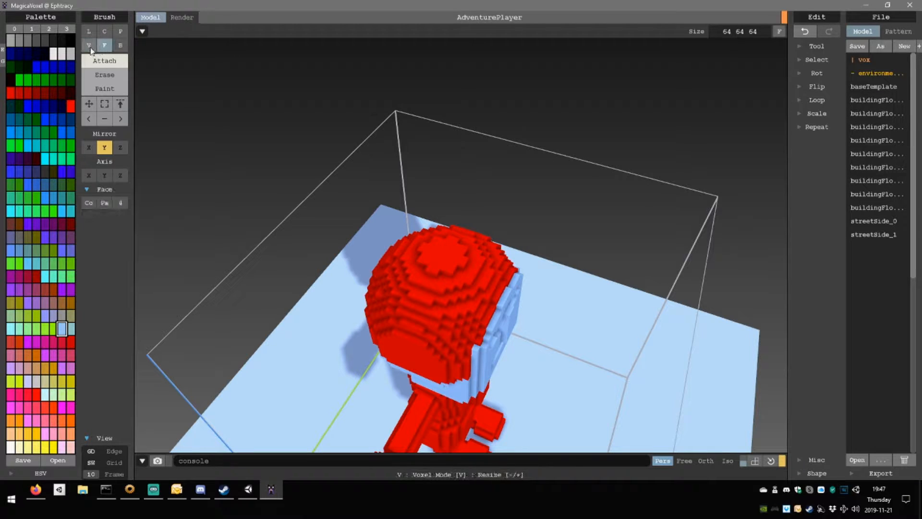
left_click(98, 207)
Try a size 1 voxel stroke on the head beside the mask's upper edge, and undo it.
middle_click_drag(457, 286, 456, 307)
left_click_drag(456, 314, 469, 325)
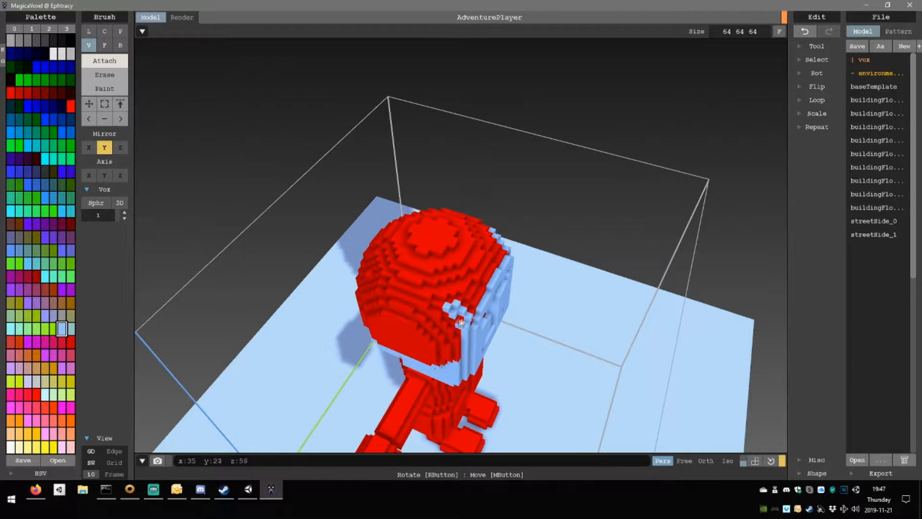
key("ctrl+z")
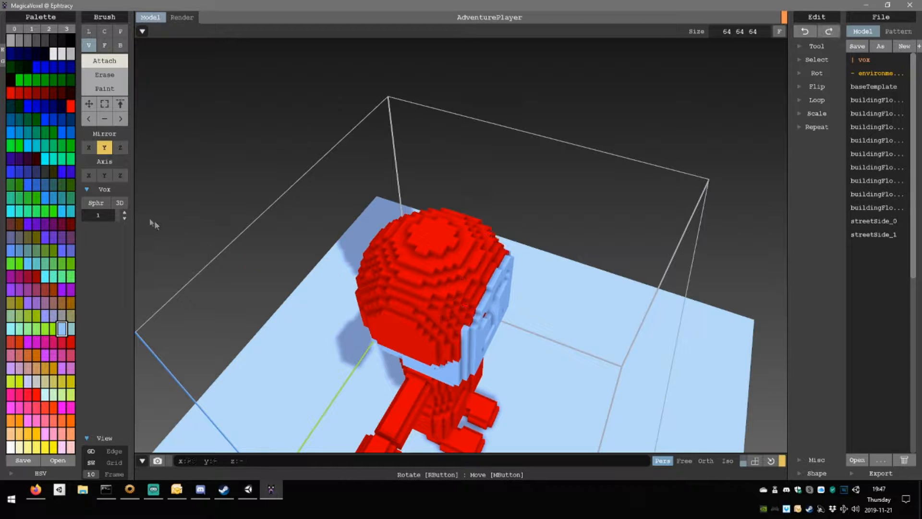
Attach mirrored horn bases at the mask's upper corners with size 5 spheres, and extend them outward with size 4 spheres.
left_click(125, 213)
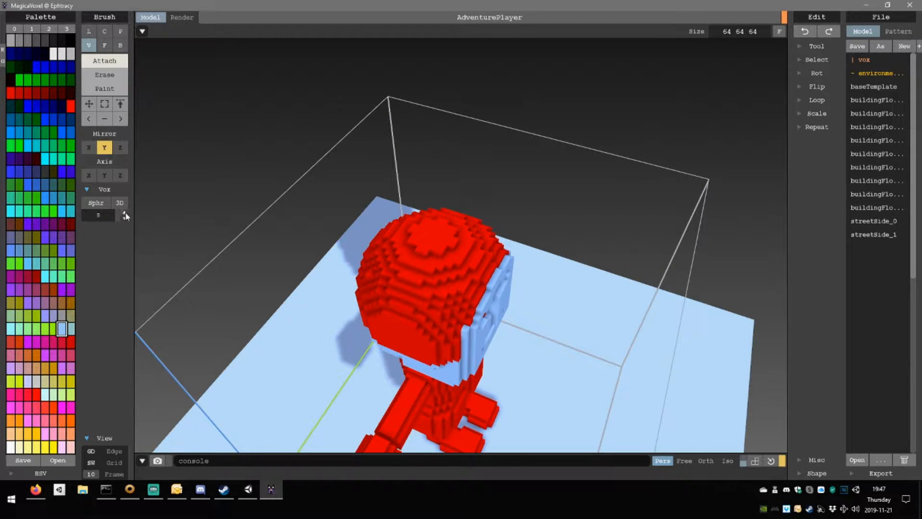
right_click_drag(451, 225, 434, 277)
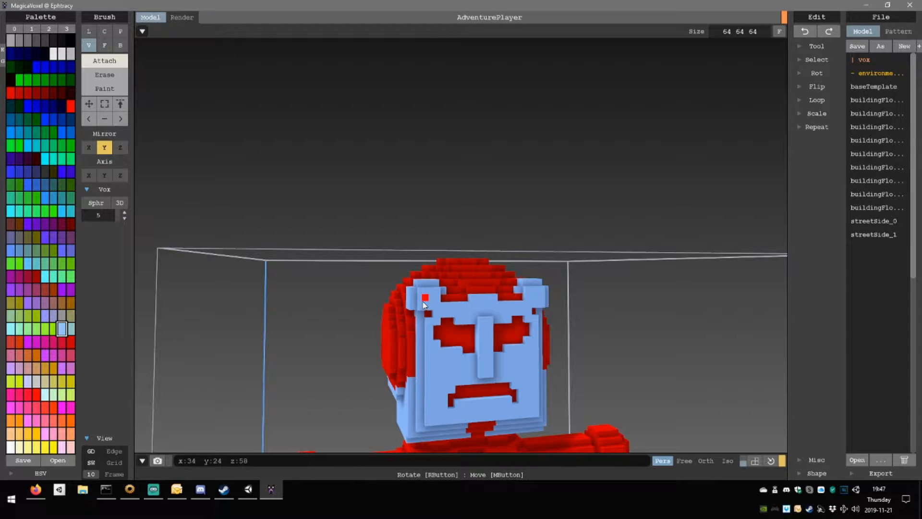
left_click(426, 306)
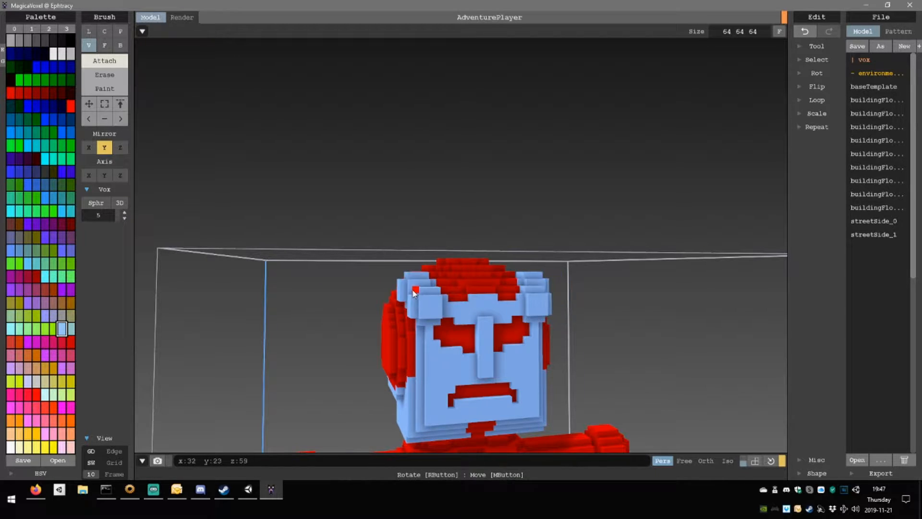
left_click(124, 219)
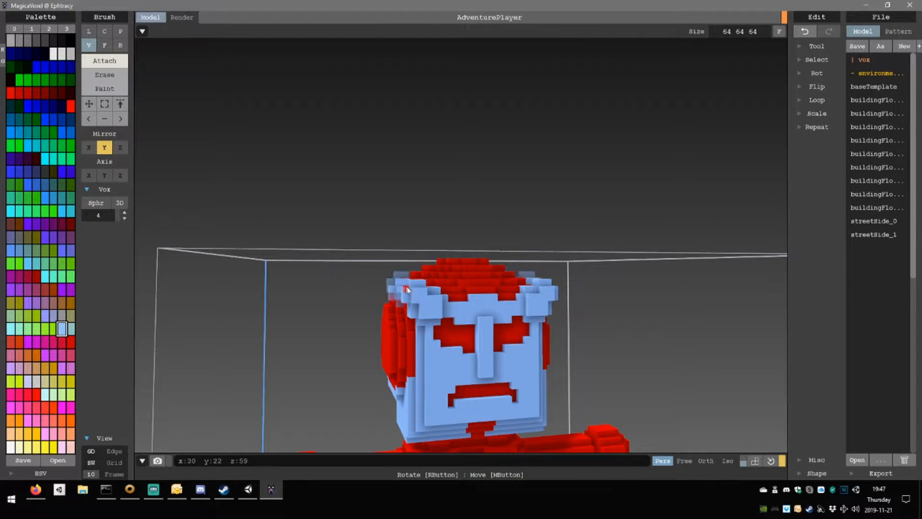
mouse_move(410, 286)
right_mouse_down()
mouse_move(377, 290)
mouse_move(427, 293)
mouse_move(379, 321)
mouse_move(374, 298)
right_mouse_up()
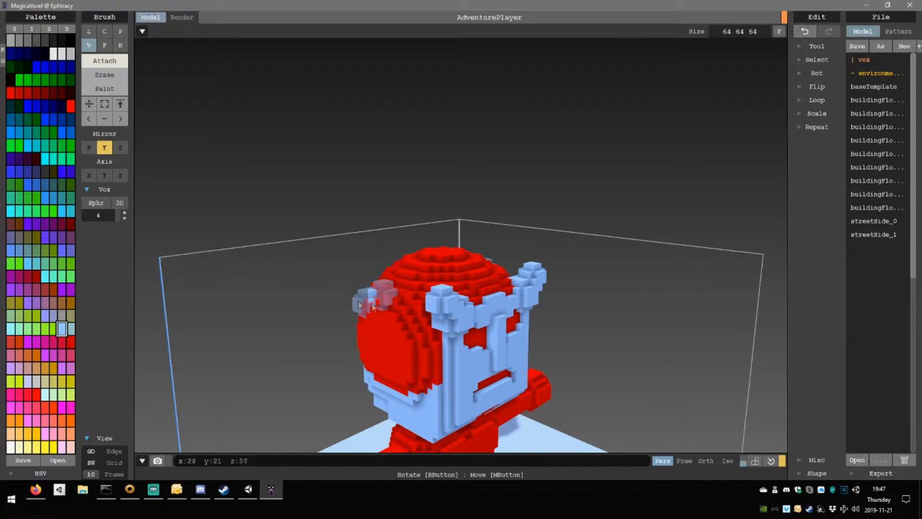
Extend both horns upward and outward with size 3 spheres.
left_click(125, 218)
right_click_drag(136, 227, 459, 300)
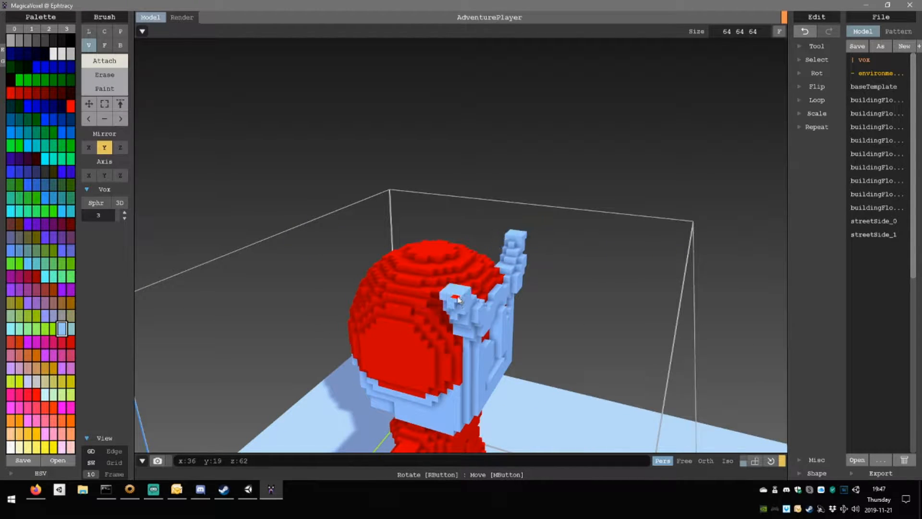
left_click(457, 302)
left_click(453, 301)
right_click_drag(532, 312, 502, 327)
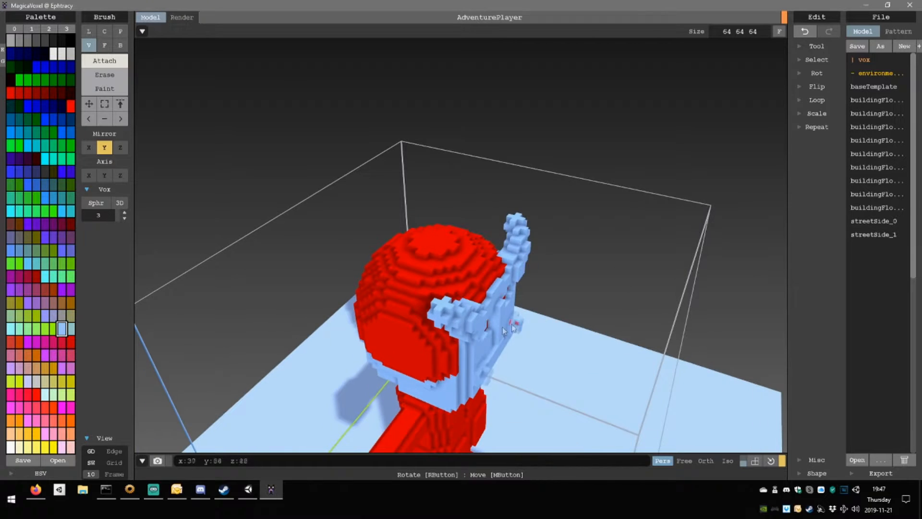
left_click(437, 309)
left_click(434, 307)
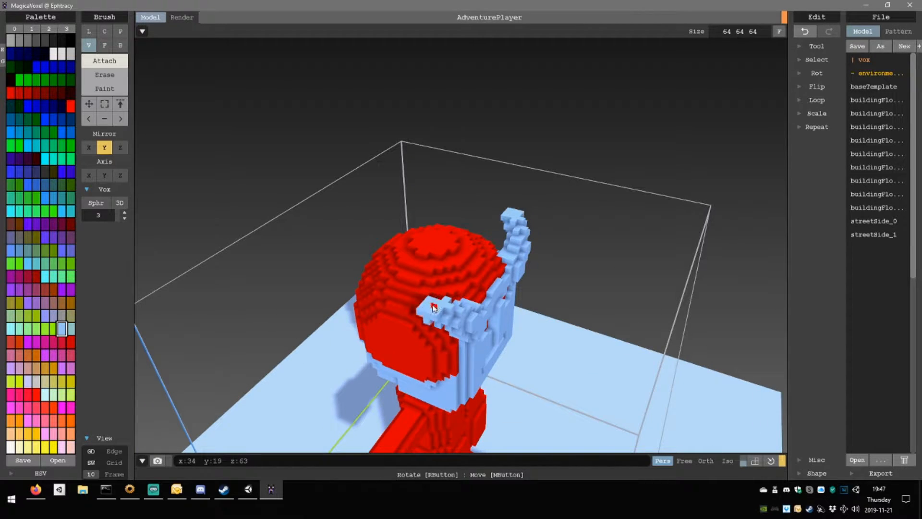
Taper the ends of both horns into thin tips with size 2 voxels.
left_click(124, 217)
right_click_drag(200, 239, 375, 263)
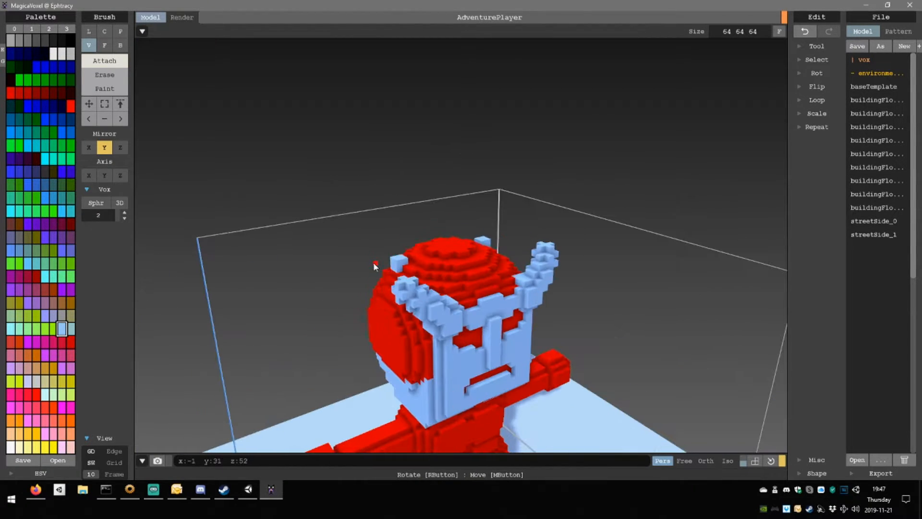
left_click(403, 285)
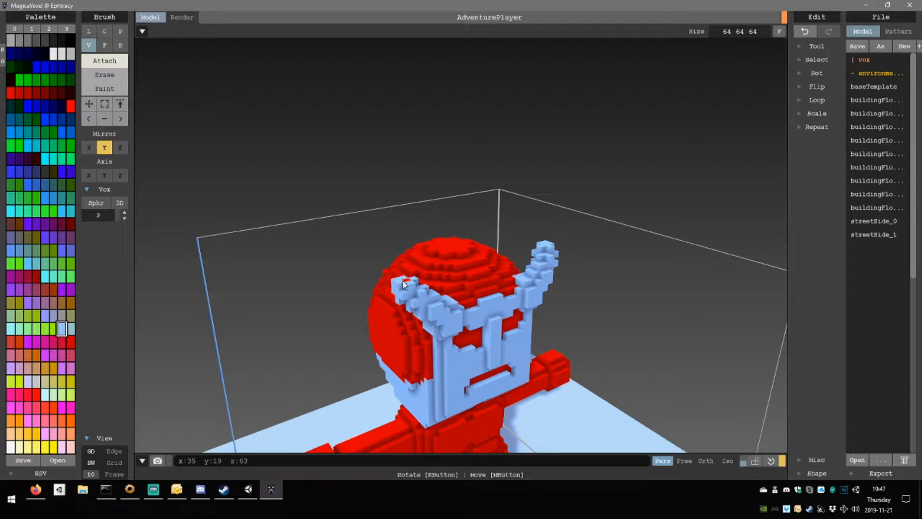
left_click(402, 284)
left_click(394, 286)
right_click_drag(394, 287, 462, 318)
left_click(401, 285)
left_click(436, 297)
left_click(431, 293)
scroll(462, 318, "up", 3)
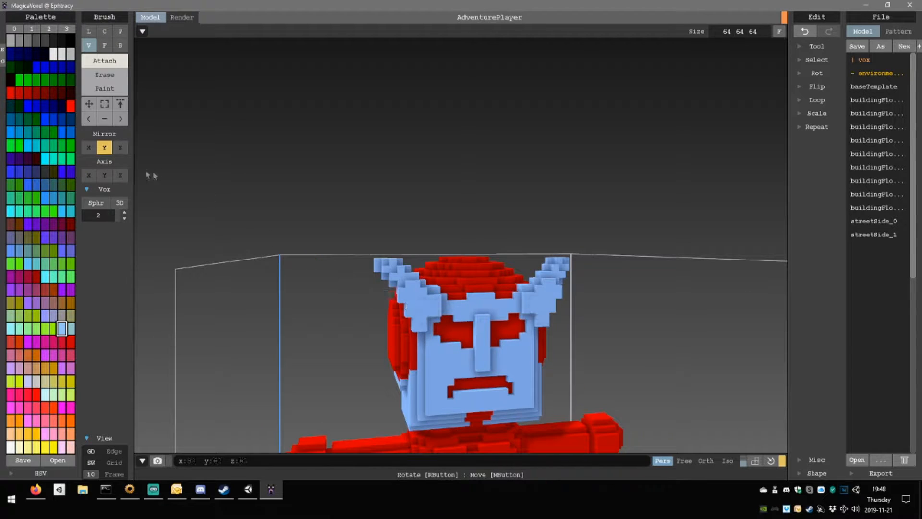
Trim the lower outer edges of both horn bases with the Box brush where they meet the mask.
left_click(120, 45)
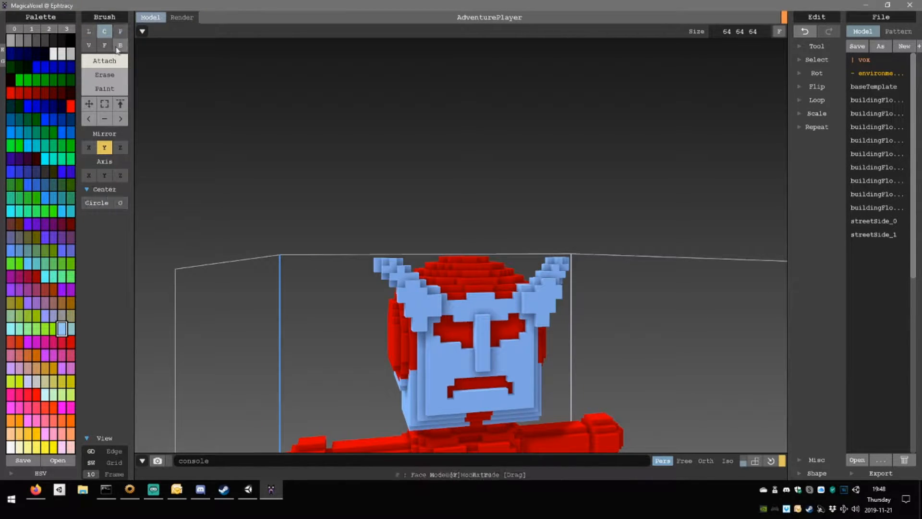
scroll(363, 356, "up", 2)
left_click_drag(374, 313, 386, 341, "shift")
right_click_drag(400, 358, 425, 339)
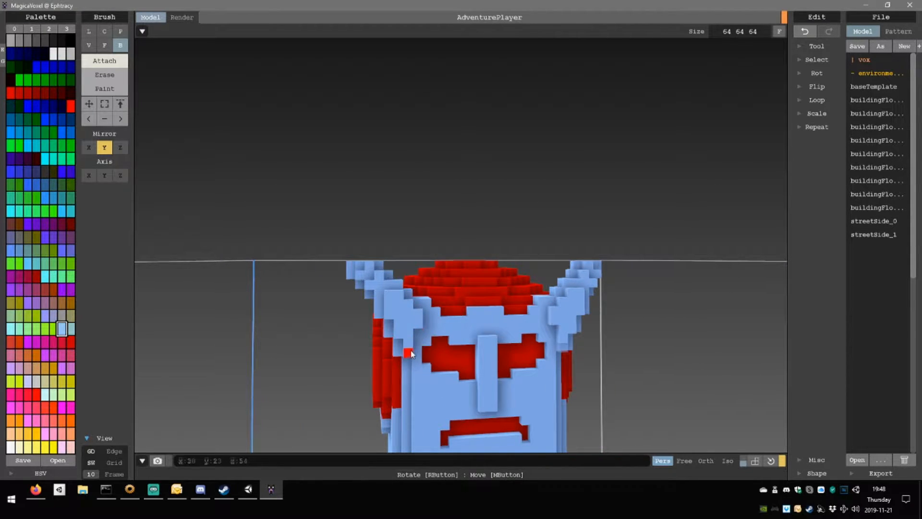
right_click_drag(432, 349, 446, 316)
scroll(408, 366, "down", 5)
scroll(472, 376, "down", 5)
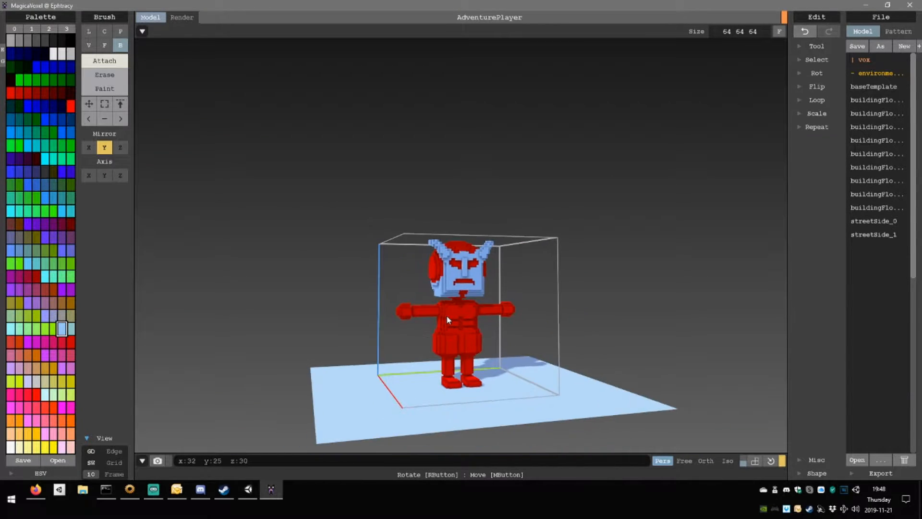
Shape the mask's lower front edge into a stepped chin that comes to a point in the middle.
scroll(447, 316, "up", 5)
middle_click_drag(448, 326, 422, 339)
scroll(422, 339, "up", 5)
right_click_drag(422, 338, 414, 382)
mouse_move(357, 397)
left_mouse_down()
mouse_move(378, 399)
mouse_move(387, 384)
left_mouse_up()
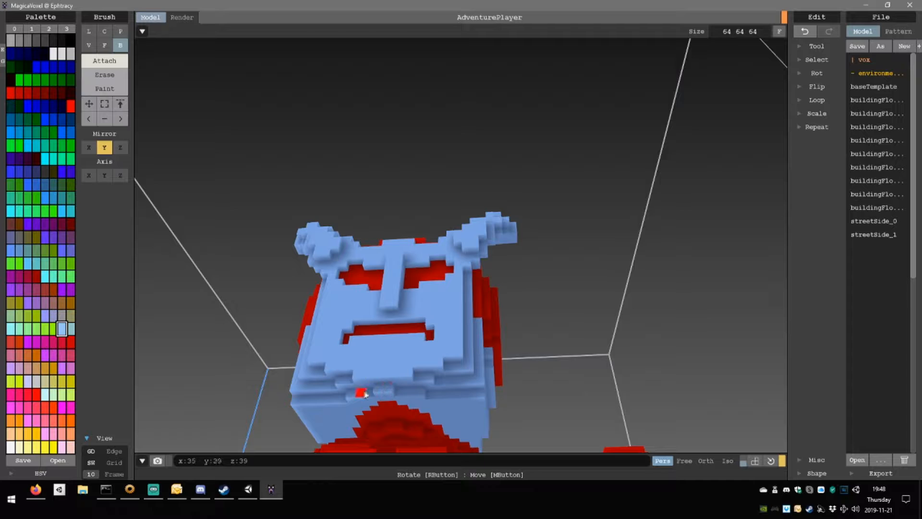
left_click(368, 393)
right_click_drag(384, 385, 377, 347)
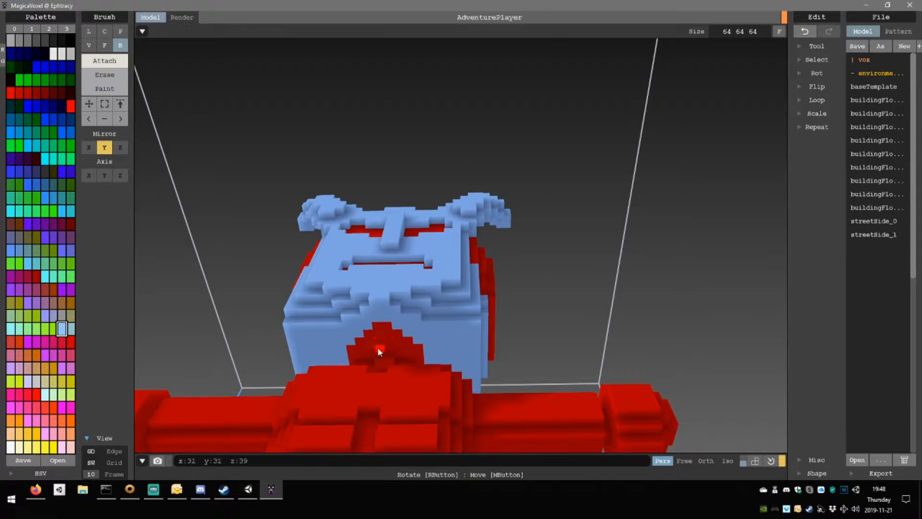
Undo the raised block under the chin, and fill the gap in front of the neck flush with the jaw's underside.
mouse_move(377, 347)
left_mouse_down()
mouse_move(384, 312)
mouse_move(363, 331)
mouse_move(364, 353)
mouse_move(354, 352)
mouse_move(376, 357)
left_mouse_up()
right_click_drag(433, 358, 431, 386)
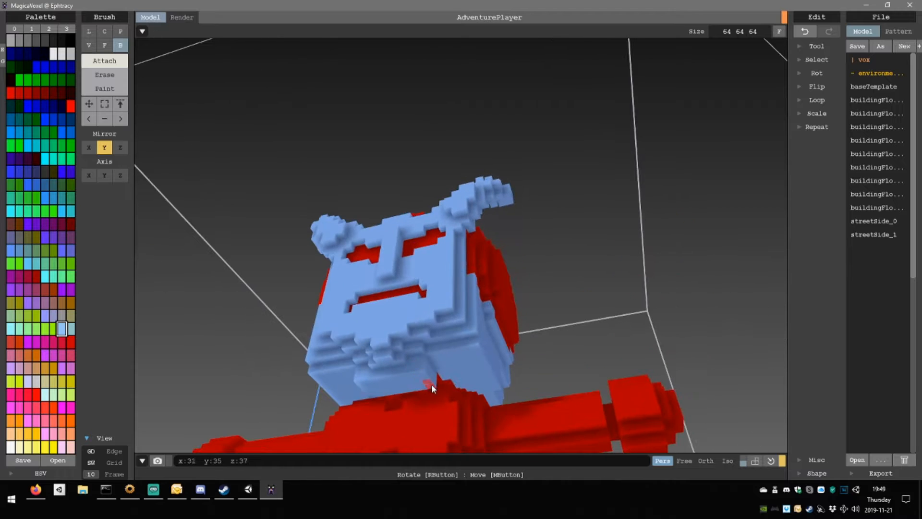
key("ctrl+z")
scroll(353, 402, "up", 2)
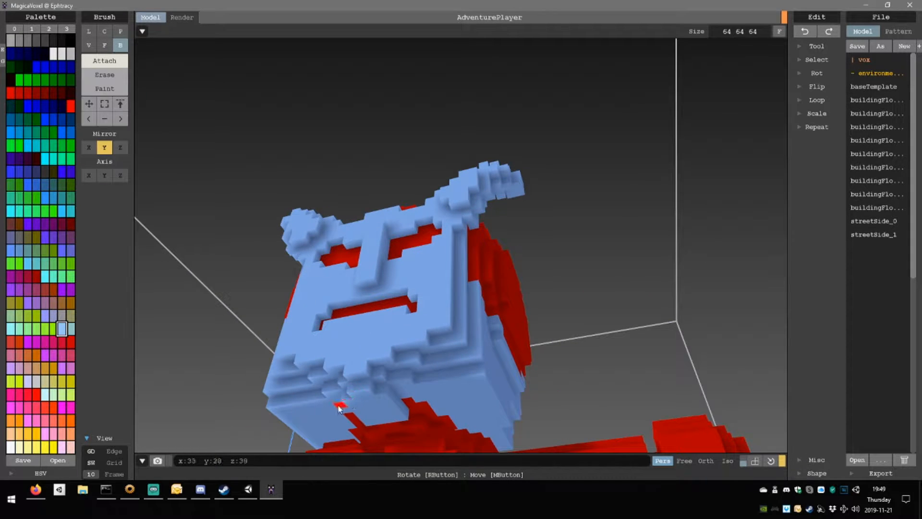
left_click_drag(335, 404, 408, 429)
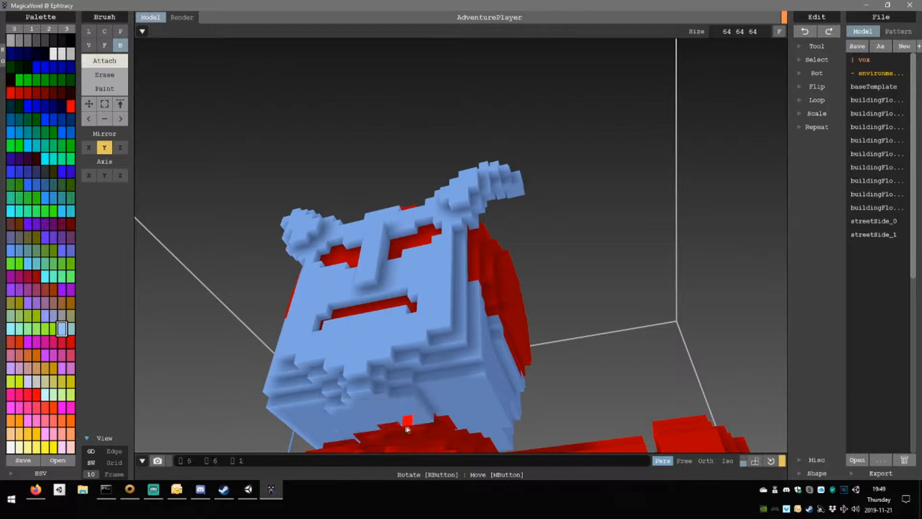
left_click(432, 425)
Bevel the lower side edges of the jaw by erasing stepped rows of voxels on both sides.
right_click_drag(433, 424, 368, 306)
scroll(414, 402, "down", 4)
scroll(368, 306, "up", 3)
left_click_drag(352, 304, 299, 321)
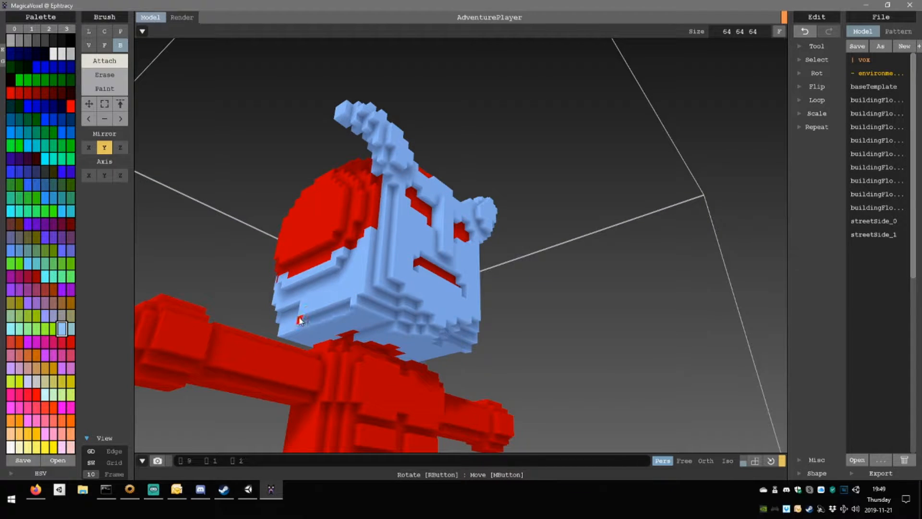
left_click_drag(351, 299, 302, 320)
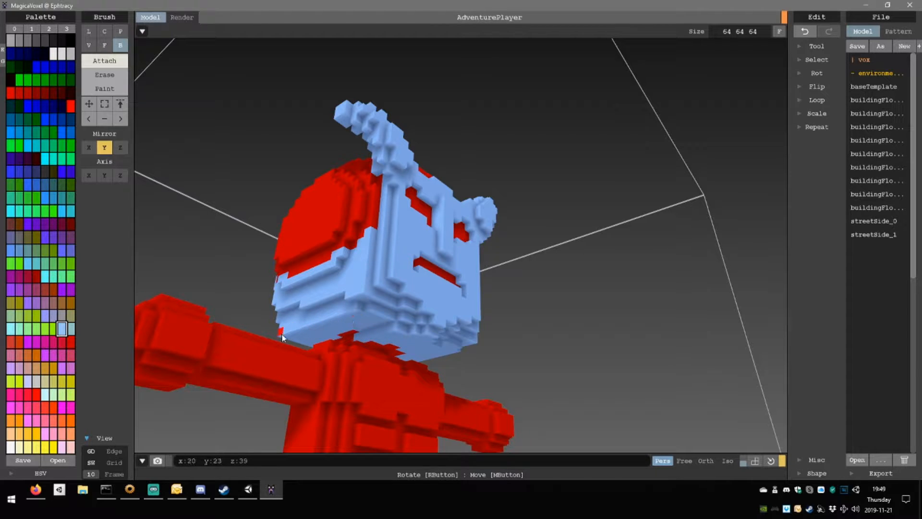
Continue the stepped bevel around the lower back corners of the jaw.
right_click_drag(281, 334, 500, 296)
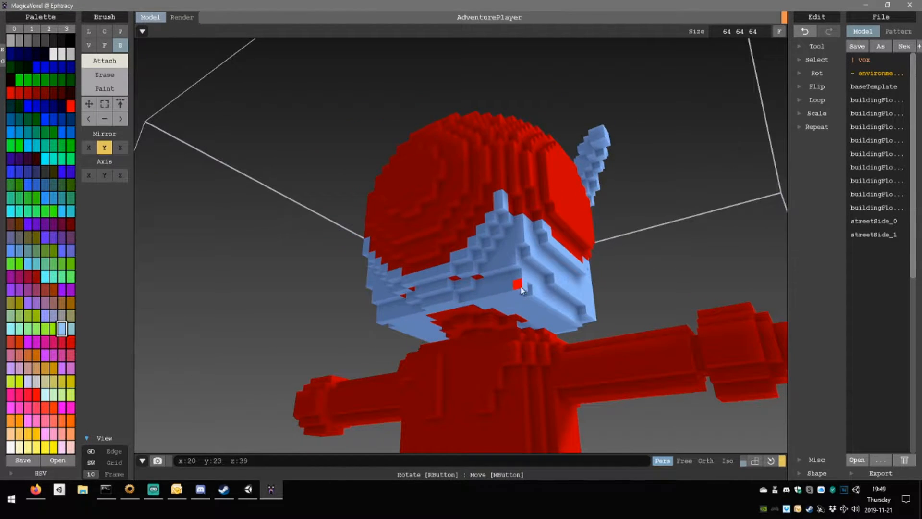
left_click_drag(521, 289, 497, 295)
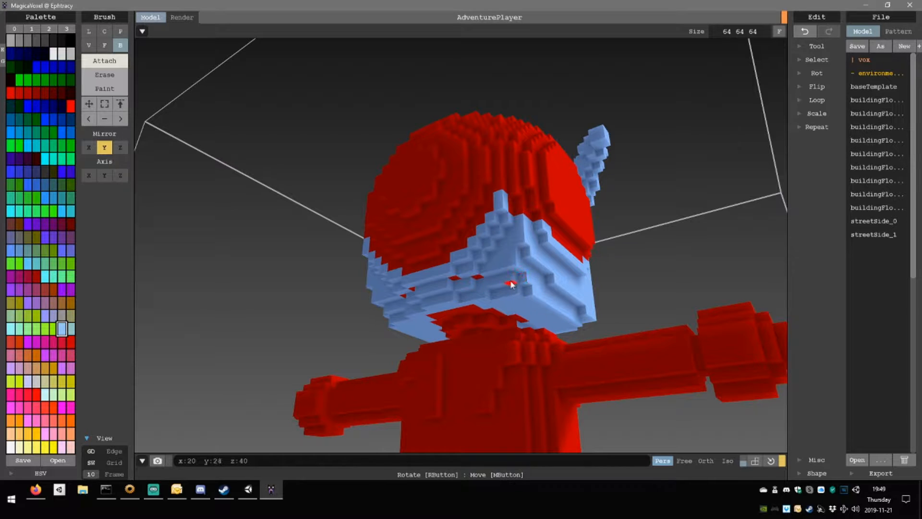
right_click_drag(512, 285, 436, 294)
scroll(350, 336, "down", 5)
scroll(445, 272, "up", 5)
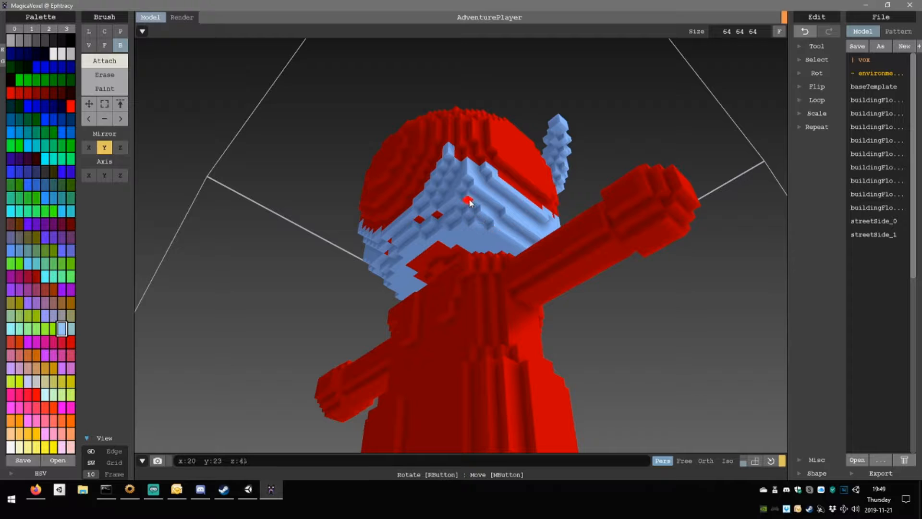
Round the mask's lower front corners by stepping the jaw edges in toward the chin on both sides.
right_click_drag(499, 263, 476, 288)
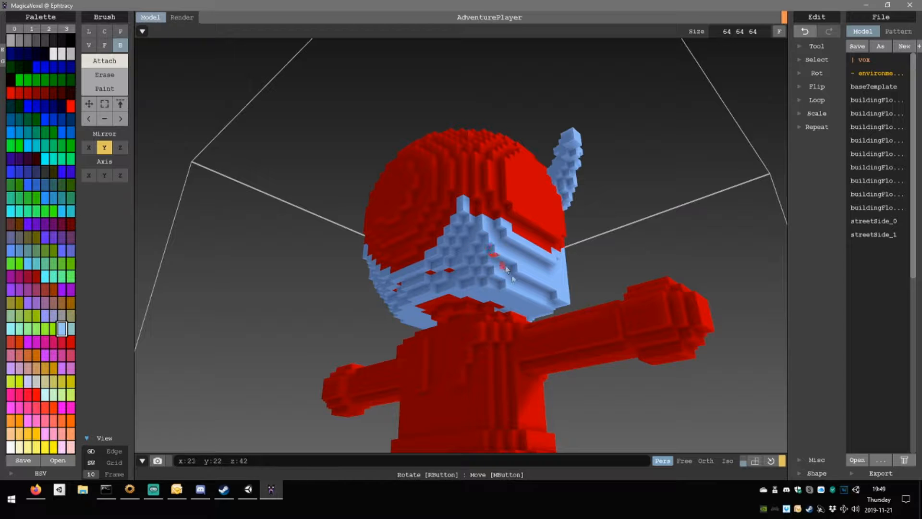
right_click_drag(505, 268, 481, 339)
scroll(374, 350, "up", 4)
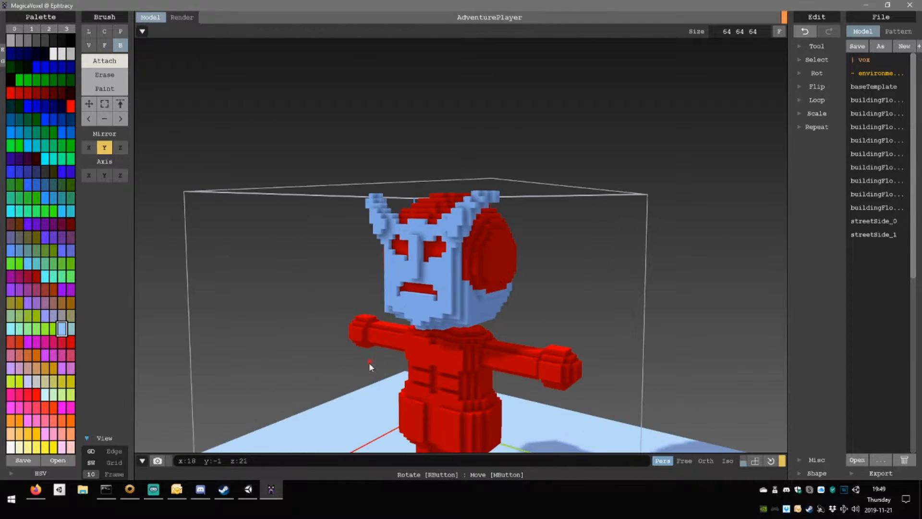
right_click_drag(369, 362, 385, 291)
scroll(407, 355, "up", 5)
scroll(410, 223, "up", 3)
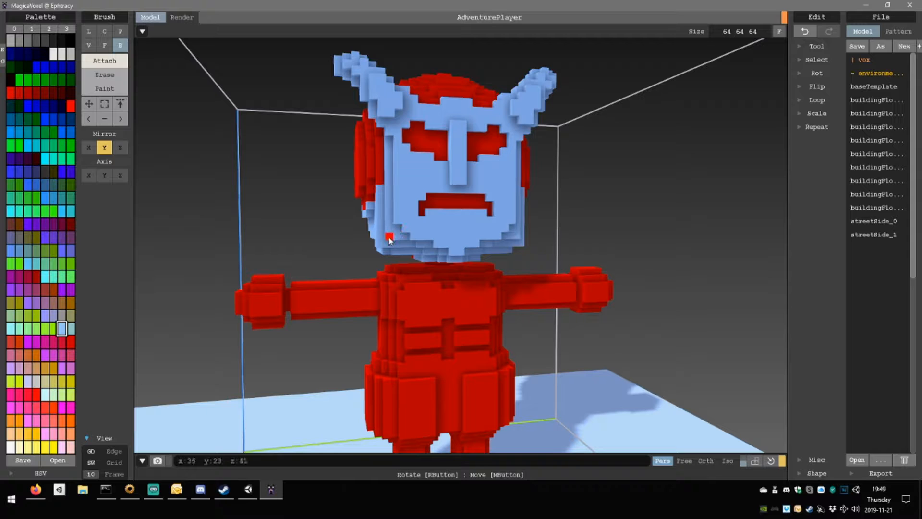
right_click_drag(383, 247, 445, 250)
scroll(415, 266, "down", 5)
scroll(446, 251, "up", 5)
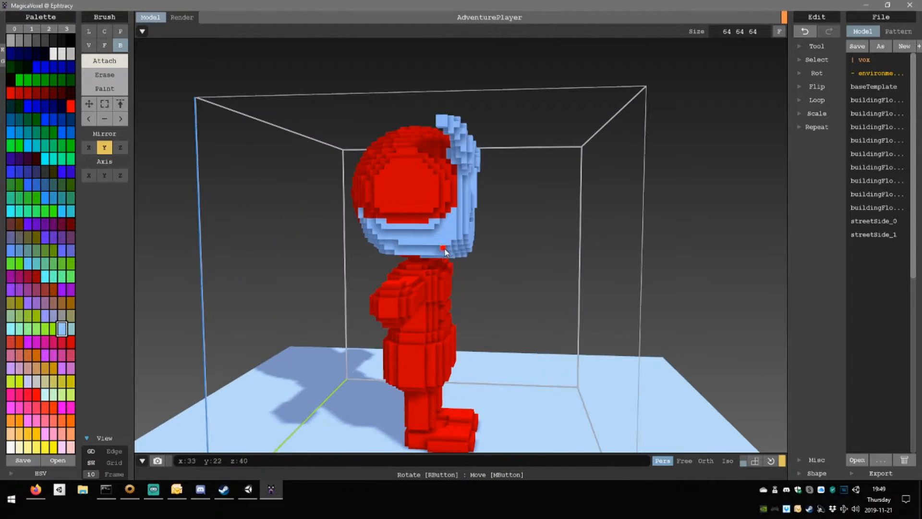
right_click_drag(513, 281, 416, 243)
scroll(417, 255, "up", 5)
scroll(456, 281, "down", 5)
right_click_drag(495, 282, 443, 332)
scroll(443, 331, "up", 4)
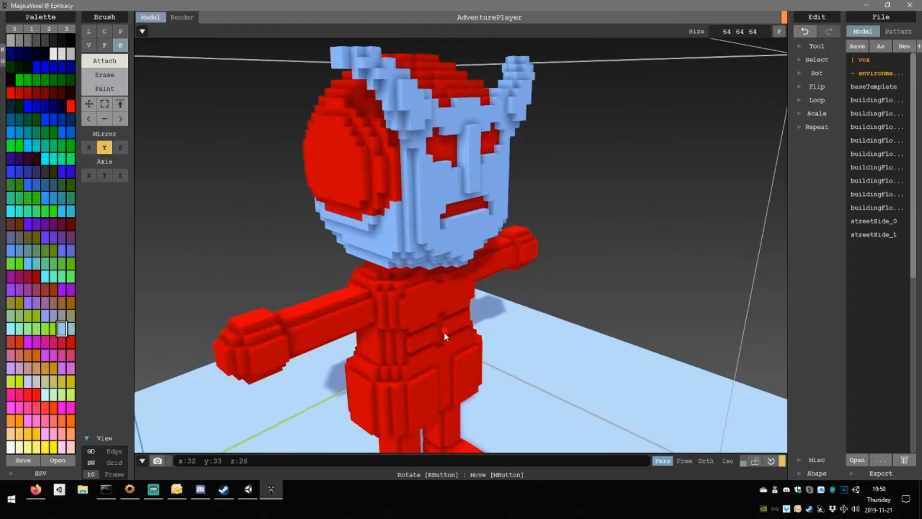
Attach a light blue voxel layer above, below and behind the upper arms where they meet the torso.
middle_click_drag(444, 332, 483, 274)
mouse_move(483, 273)
right_mouse_down()
mouse_move(497, 290)
mouse_move(477, 294)
mouse_move(529, 288)
mouse_move(598, 297)
mouse_move(629, 274)
mouse_move(490, 296)
mouse_move(457, 274)
mouse_move(479, 261)
mouse_move(565, 300)
mouse_move(558, 269)
mouse_move(469, 284)
mouse_move(512, 288)
mouse_move(499, 279)
right_mouse_up()
scroll(501, 278, "down", 8)
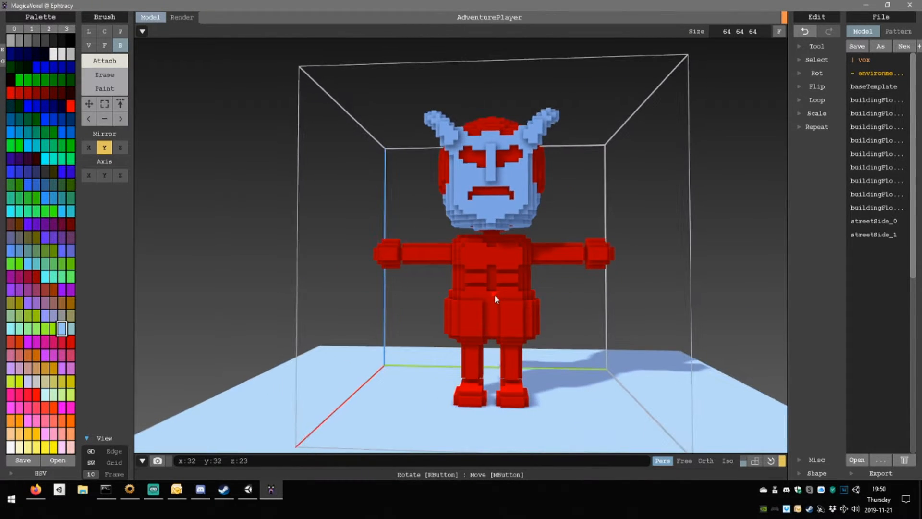
right_click_drag(494, 294, 429, 250)
scroll(469, 302, "up", 5)
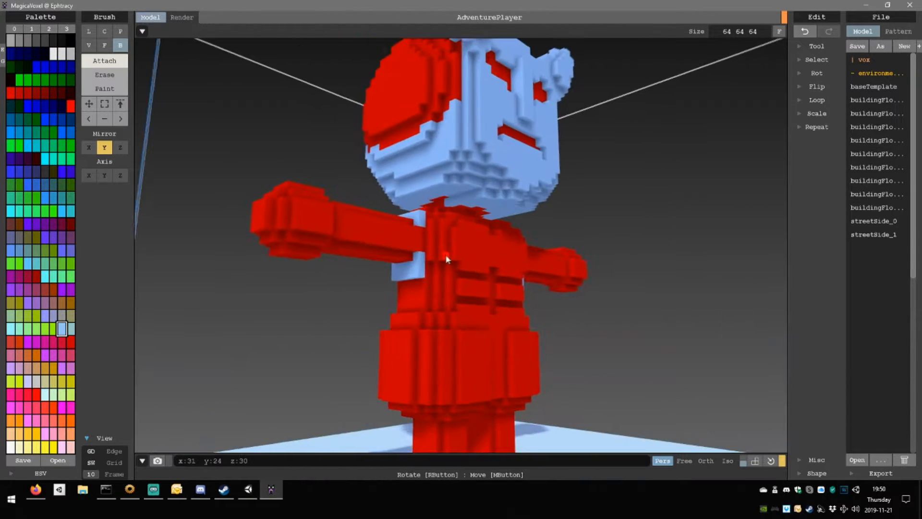
right_click_drag(446, 259, 461, 230)
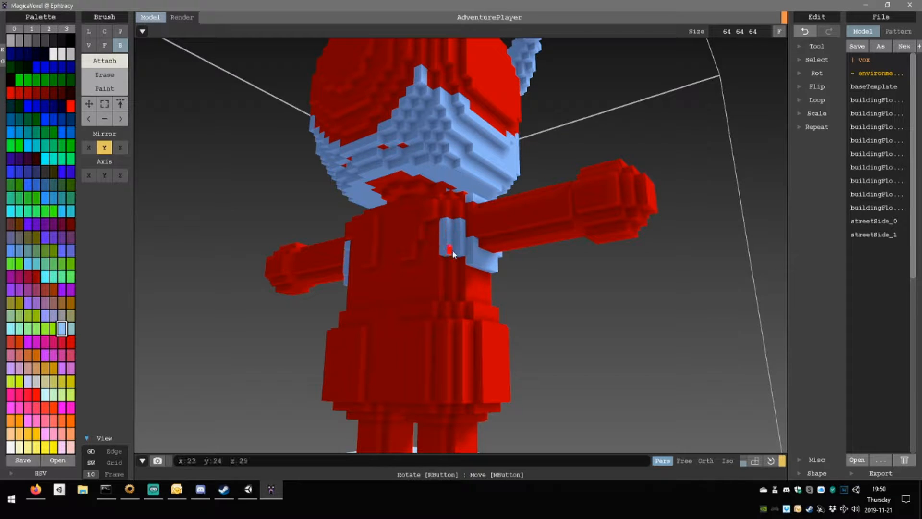
right_click_drag(452, 230, 434, 232)
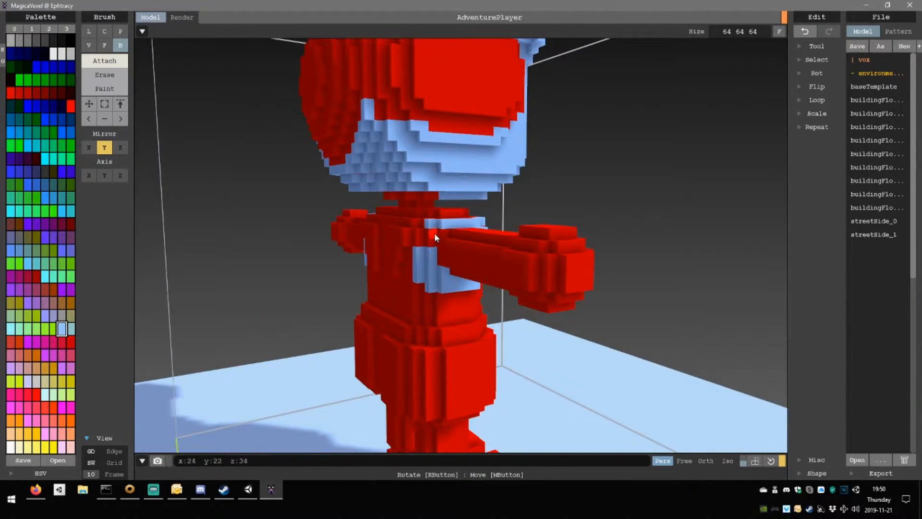
right_click_drag(435, 272, 440, 232)
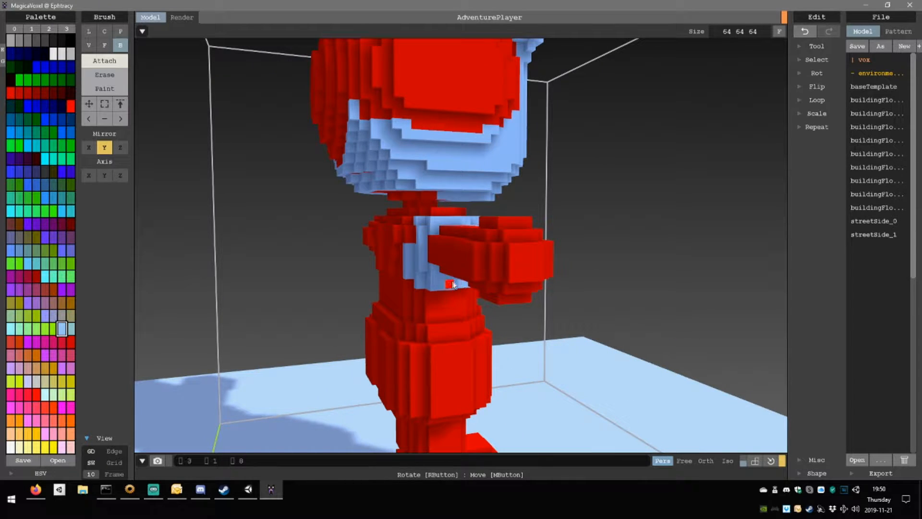
Close the light blue shoulder bands around the front of both arms with vertical strips of voxels.
left_click_drag(453, 285, 448, 278)
right_click_drag(484, 287, 447, 275)
left_click_drag(426, 267, 428, 227)
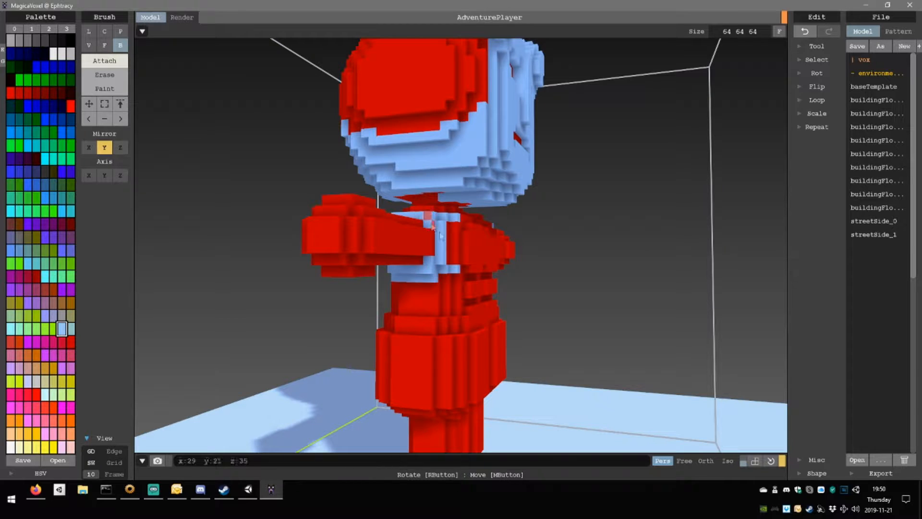
mouse_move(440, 235)
right_mouse_down()
mouse_move(426, 243)
mouse_move(432, 236)
mouse_move(538, 259)
mouse_move(484, 301)
mouse_move(350, 246)
mouse_move(393, 255)
mouse_move(437, 234)
right_mouse_up()
left_click_drag(431, 227, 432, 267)
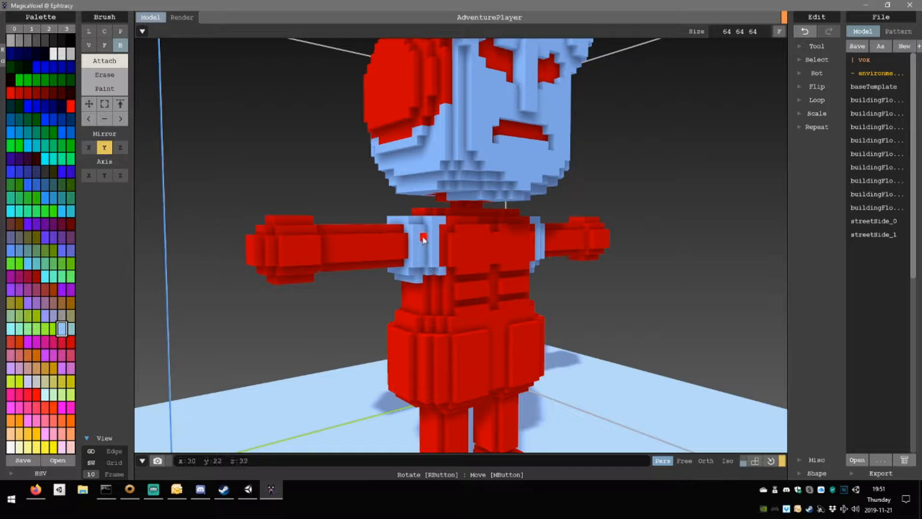
Fill the stepped columns behind the shoulders so the light blue bands reach the outer edges of the upper back.
right_click_drag(425, 266, 394, 248)
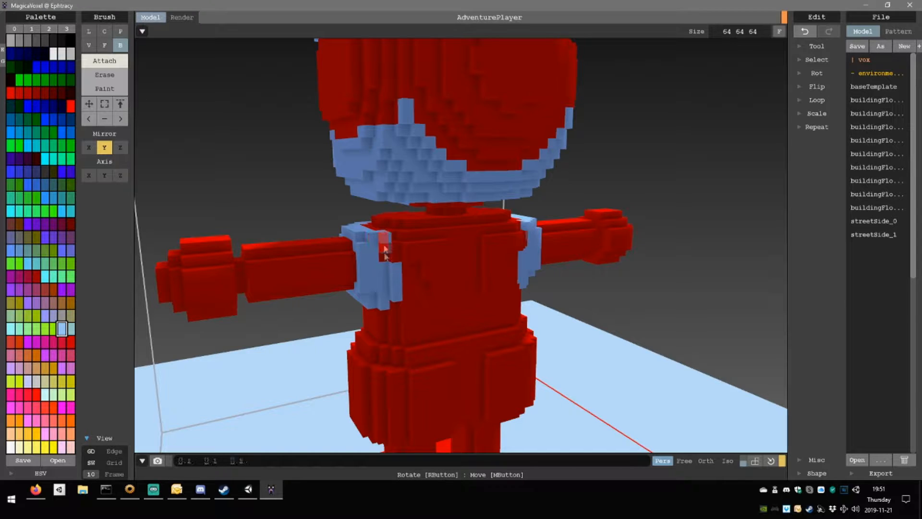
left_click_drag(385, 250, 390, 297)
left_click_drag(377, 259, 377, 292)
mouse_move(377, 291)
right_mouse_down()
mouse_move(398, 247)
mouse_move(379, 238)
right_mouse_up()
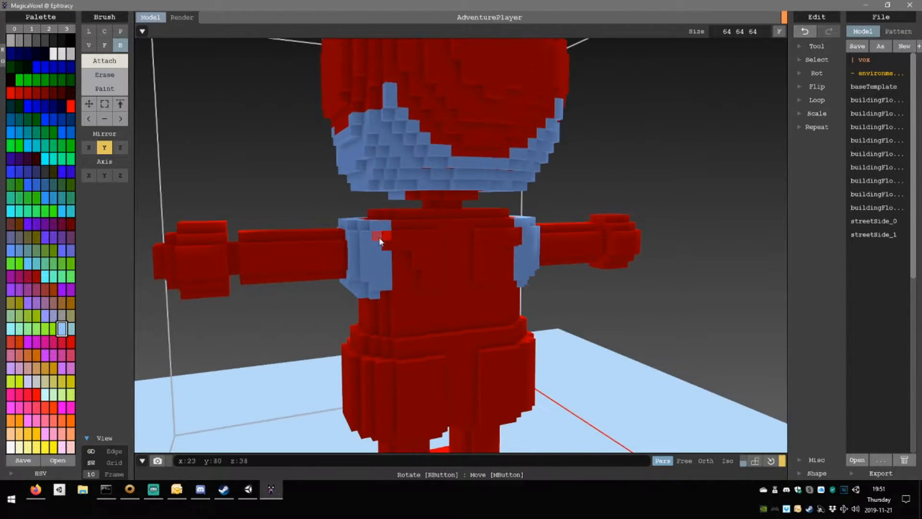
Cover the upper back around its two recesses, and add a light blue row along the tops of the shoulders.
mouse_move(384, 230)
left_mouse_down()
mouse_move(438, 294)
mouse_move(487, 297)
left_mouse_up()
mouse_move(487, 297)
right_mouse_down()
mouse_move(423, 259)
mouse_move(472, 232)
mouse_move(492, 274)
mouse_move(482, 289)
right_mouse_up()
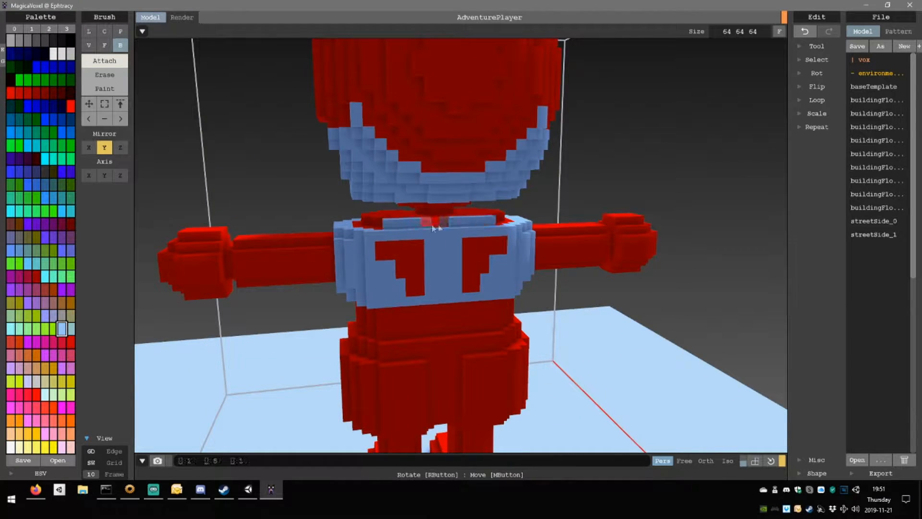
right_click_drag(463, 226, 449, 242)
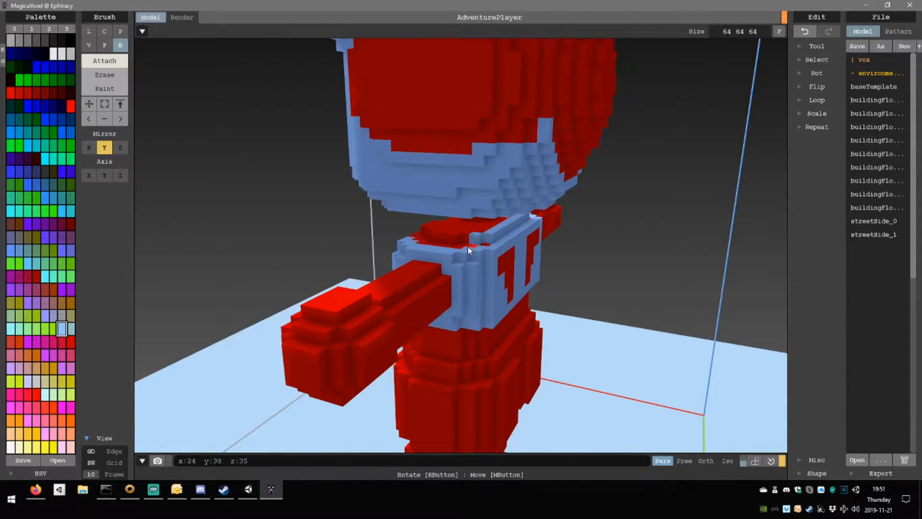
right_click_drag(457, 248, 499, 259)
left_click_drag(535, 253, 509, 258)
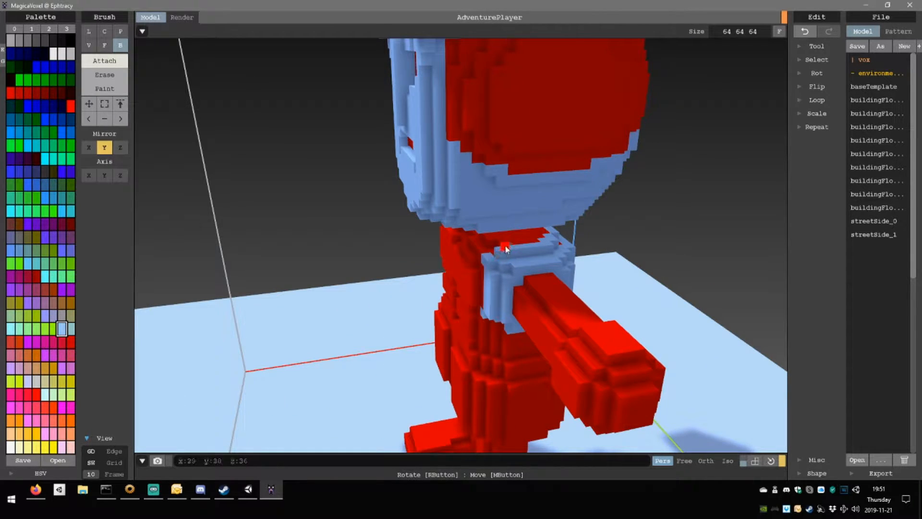
Extend the light blue layer across the front collar and down the outer edges of the chest.
right_click_drag(452, 258, 523, 251)
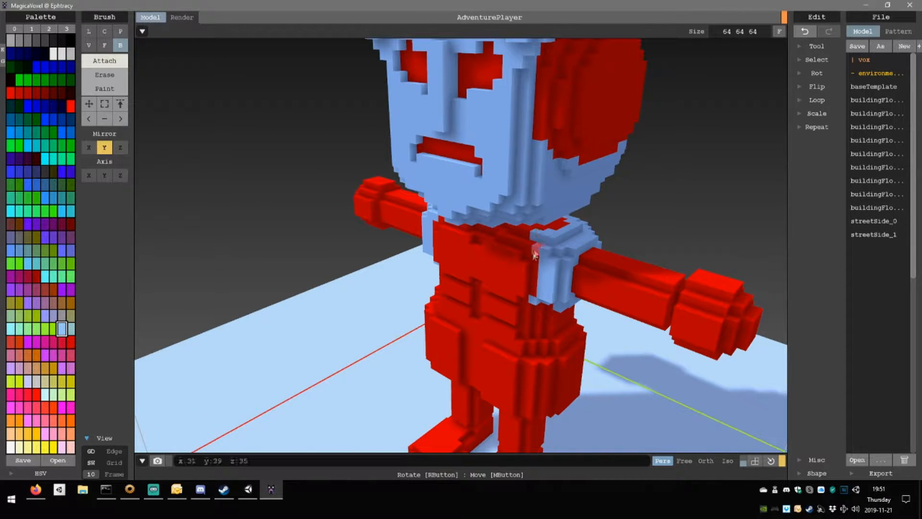
mouse_move(524, 245)
right_mouse_down()
mouse_move(514, 218)
mouse_move(490, 236)
mouse_move(512, 232)
right_mouse_up()
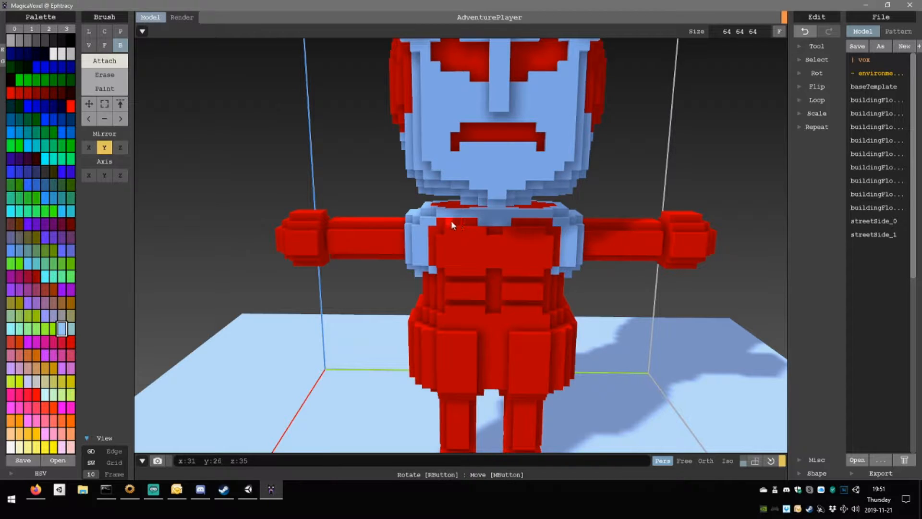
left_click_drag(451, 224, 508, 226)
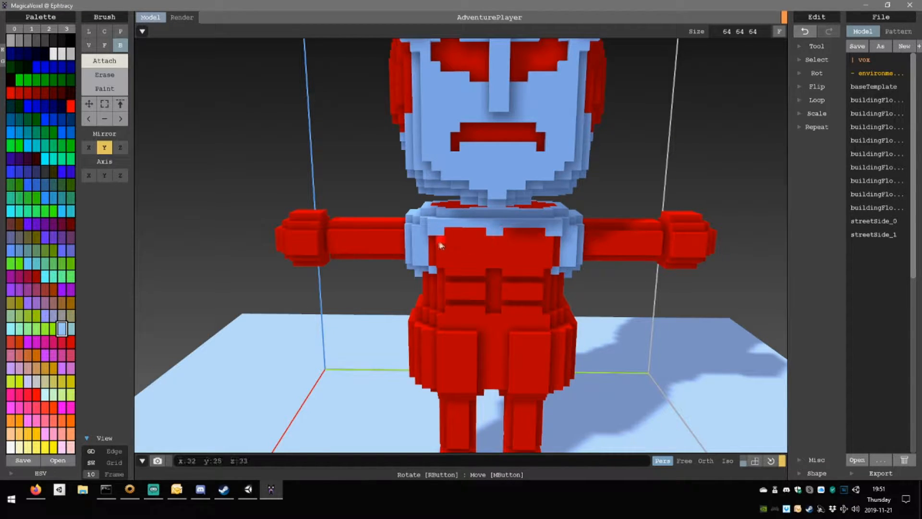
left_click_drag(440, 246, 426, 255)
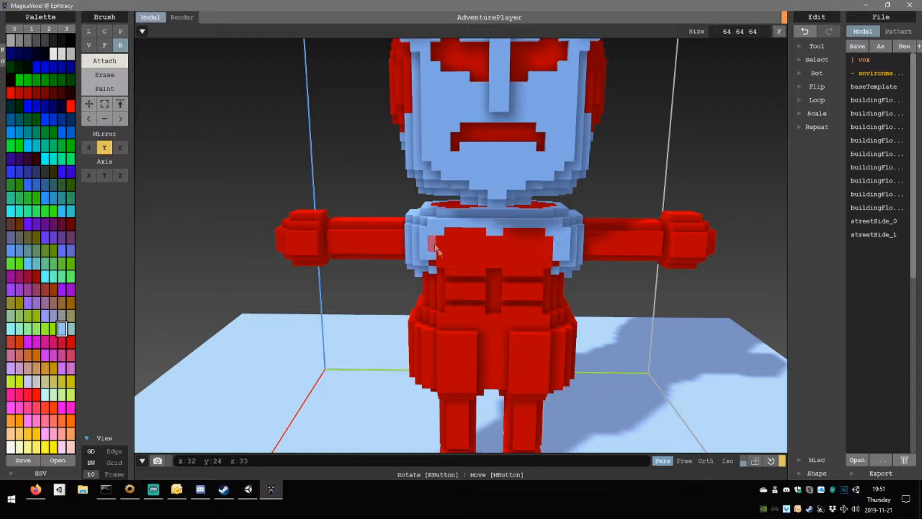
right_click_drag(432, 267, 464, 236)
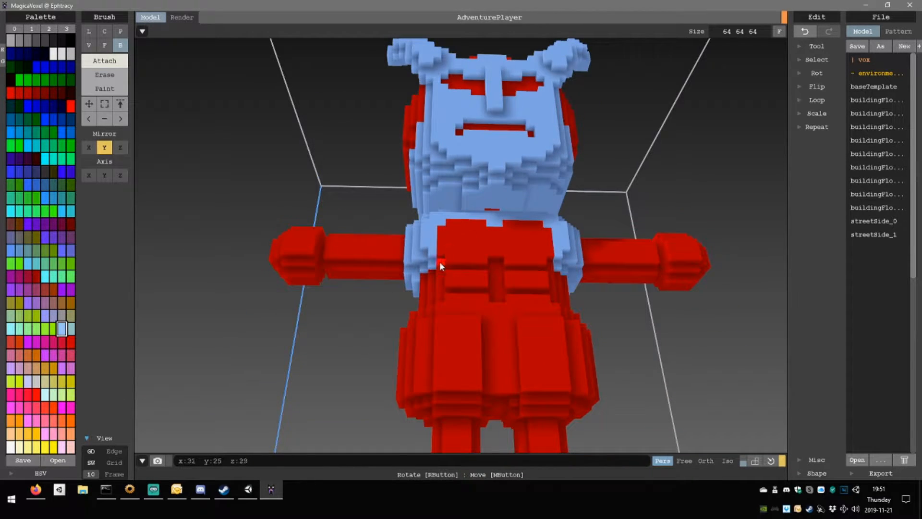
Fill the remaining red chest area with light blue voxels down to the top of the abdomen.
left_click_drag(441, 265, 495, 267)
right_click_drag(479, 268, 445, 235)
left_click_drag(441, 232, 501, 268)
right_click_drag(513, 266, 441, 240)
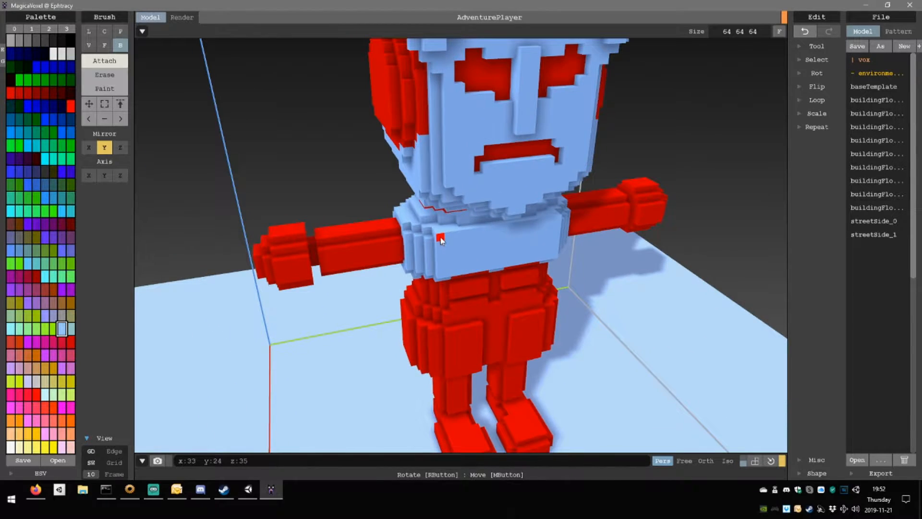
Wrap the lower torso in a light blue layer from the lower back around the sides to the abdomen's raised ridges.
right_click_drag(478, 264, 381, 282)
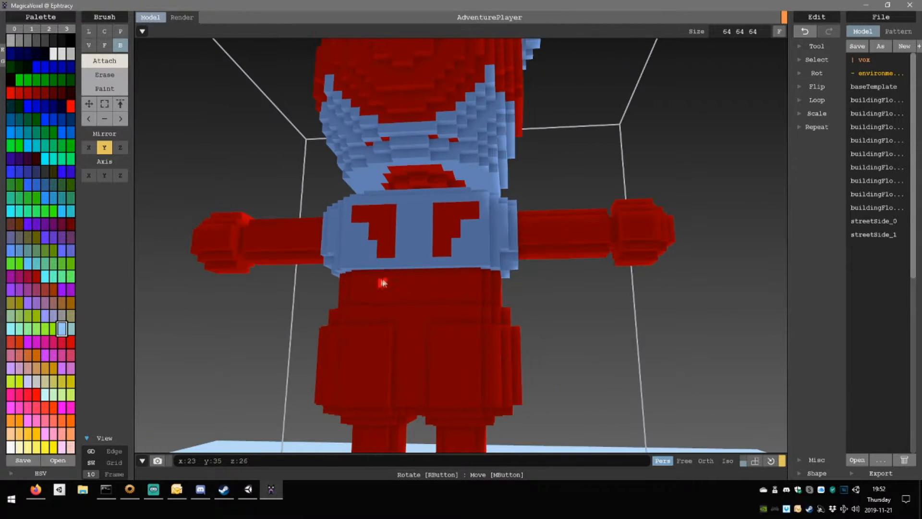
right_click_drag(467, 300, 435, 276)
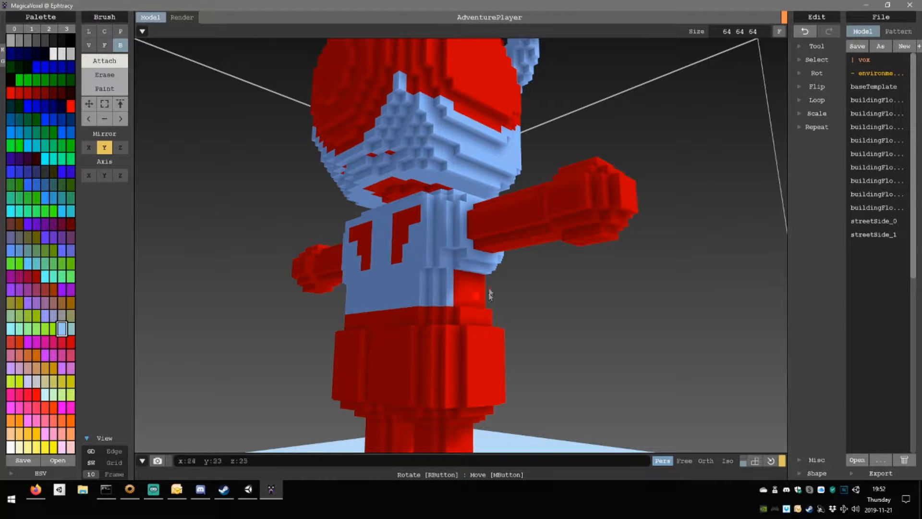
right_click_drag(489, 294, 398, 283)
right_click_drag(431, 311, 424, 273)
left_click_drag(435, 287, 495, 279)
right_click_drag(492, 281, 435, 317)
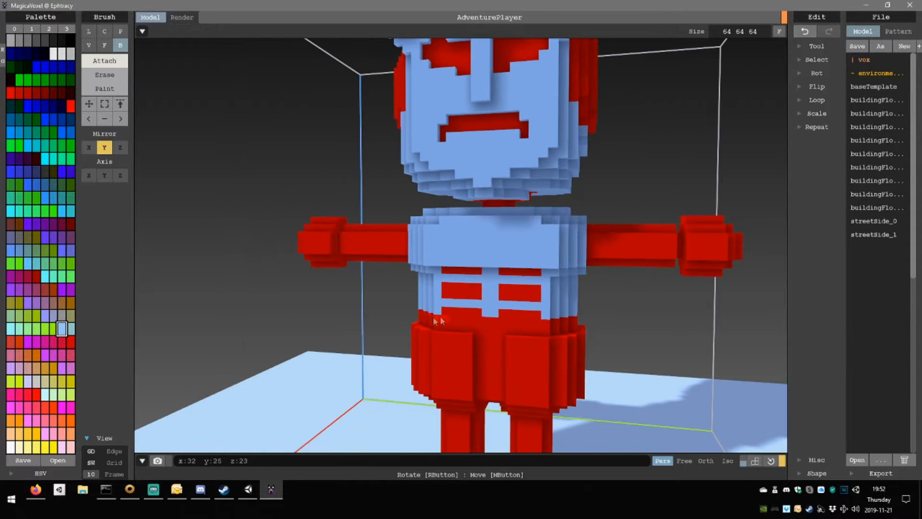
Build up a raised rectangular chest plate in stacked layers, making the outermost layer narrower than the one beneath.
right_click_drag(376, 298, 456, 283)
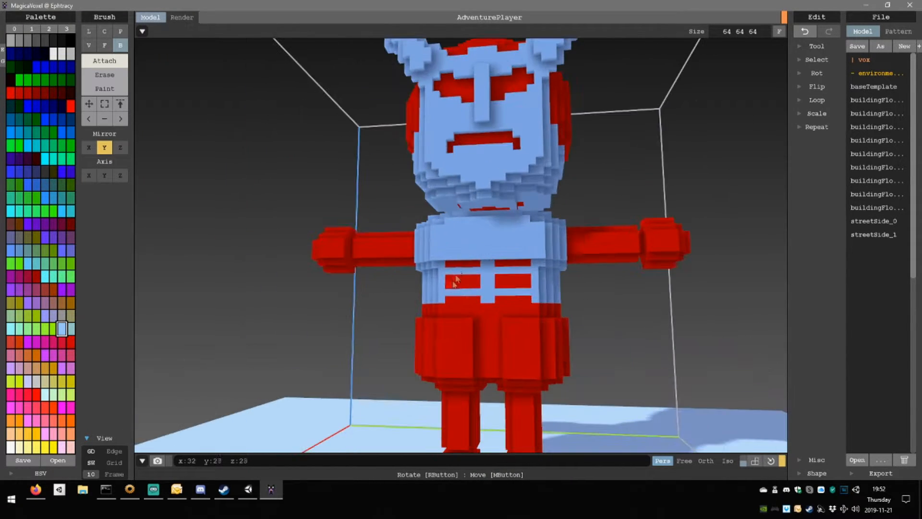
left_click_drag(443, 268, 520, 281)
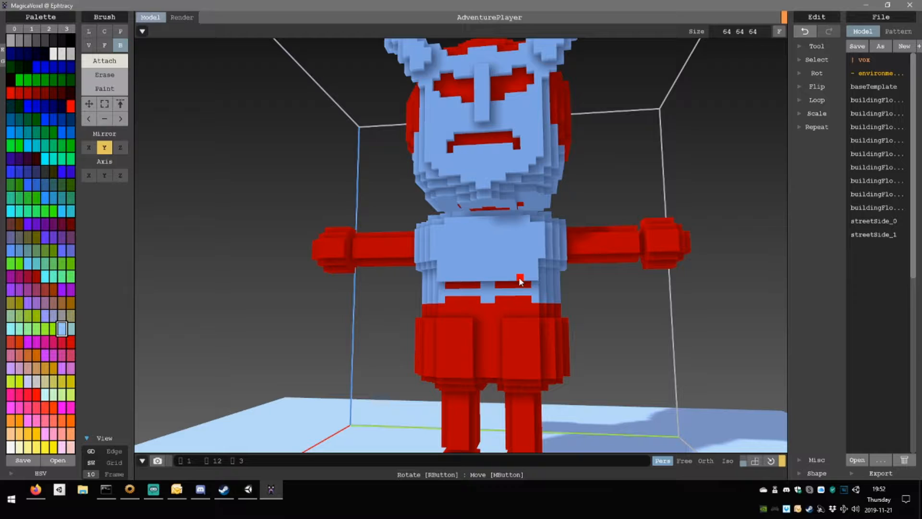
left_click_drag(442, 233, 497, 271)
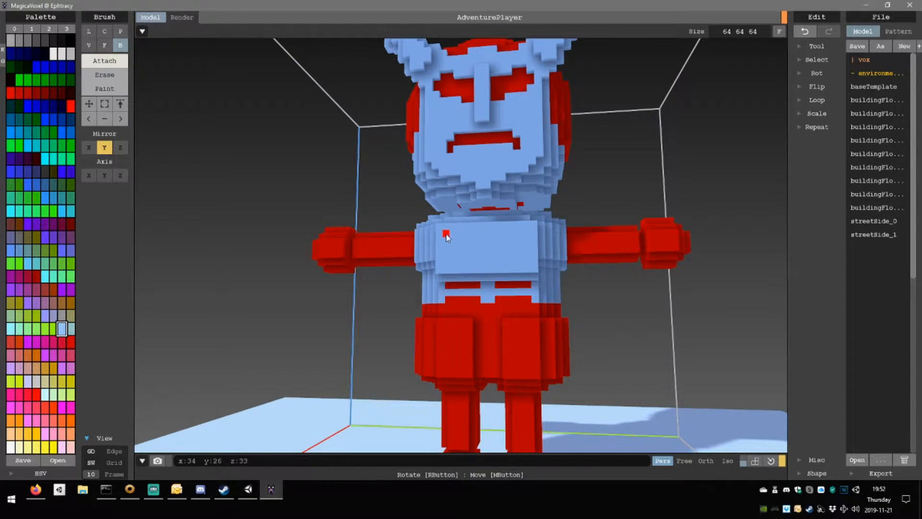
left_click_drag(446, 235, 500, 266)
right_click_drag(460, 254, 459, 275)
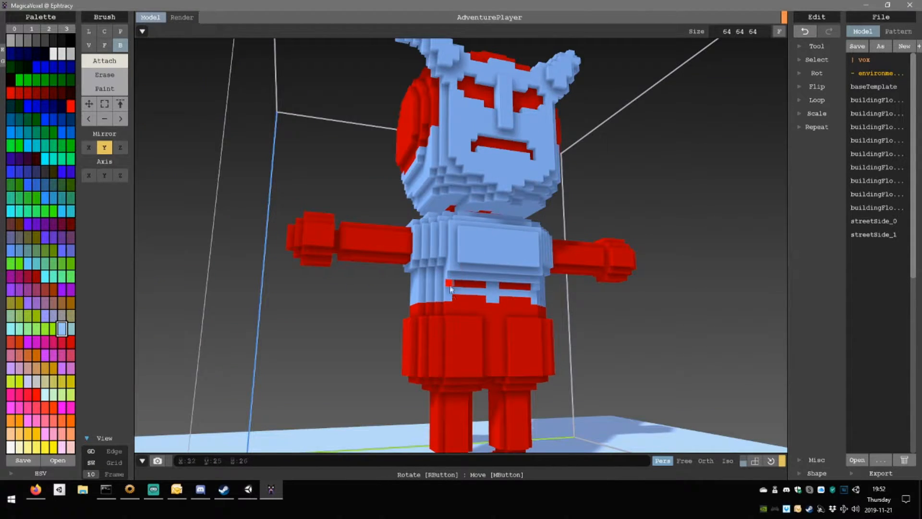
Fill the red abdominal recesses below the chest plate with a light blue panel.
left_click_drag(450, 286, 513, 300)
right_click_drag(514, 302, 559, 294)
mouse_move(451, 270)
left_mouse_down()
mouse_move(444, 298)
mouse_move(434, 294)
left_mouse_up()
Fill both red recesses on the upper back with a light blue rectangular panel.
mouse_move(434, 290)
right_mouse_down()
mouse_move(505, 297)
mouse_move(417, 290)
mouse_move(447, 295)
mouse_move(447, 312)
mouse_move(430, 310)
mouse_move(563, 318)
mouse_move(483, 311)
mouse_move(465, 277)
right_mouse_up()
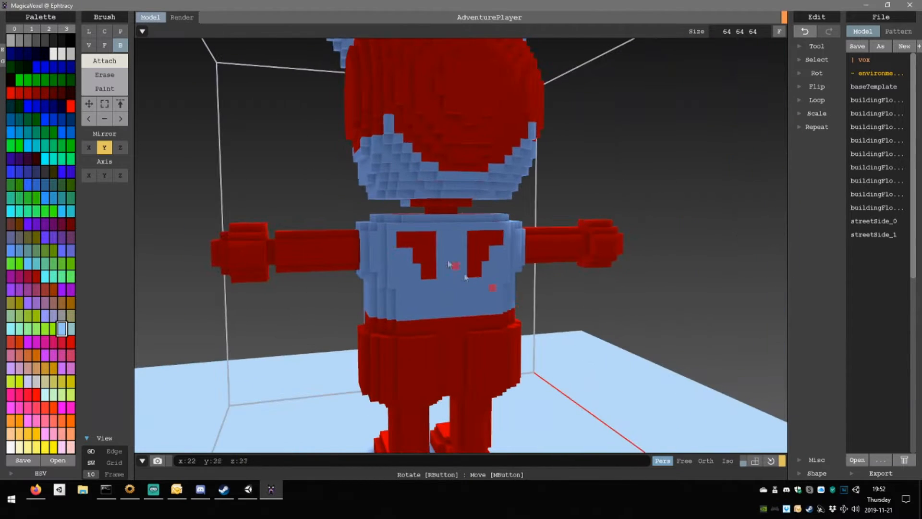
left_click_drag(401, 236, 463, 279)
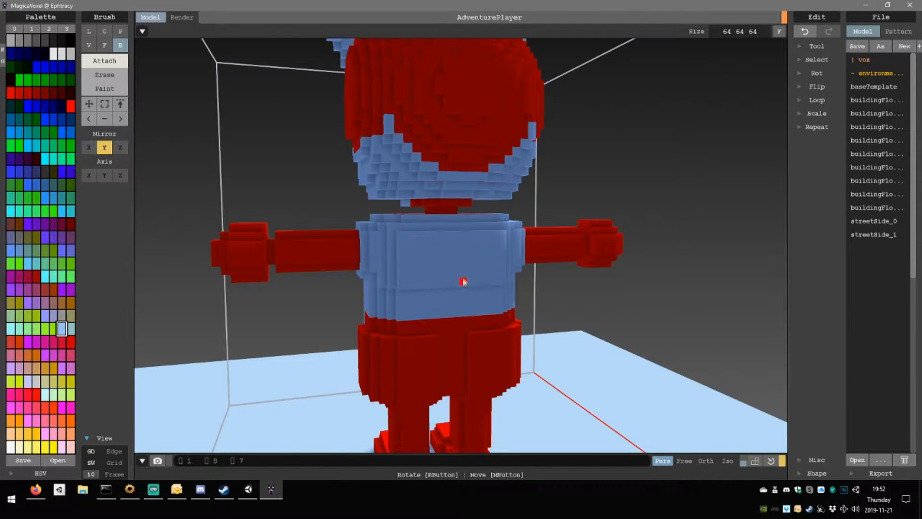
right_click_drag(482, 275, 449, 292)
Erase the two raised red panels from the front of the hips.
scroll(449, 292, "down", 5)
right_click_drag(509, 300, 472, 270)
scroll(494, 292, "down", 3)
scroll(469, 272, "up", 8)
scroll(465, 273, "up", 6)
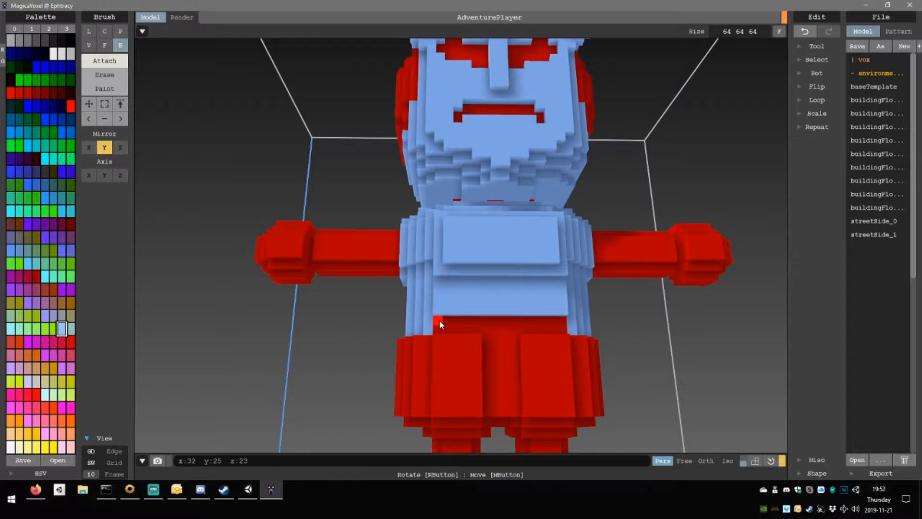
mouse_move(439, 325)
right_mouse_down()
mouse_move(480, 335)
mouse_move(413, 352)
mouse_move(374, 309)
mouse_move(438, 350)
mouse_move(432, 339)
right_mouse_up()
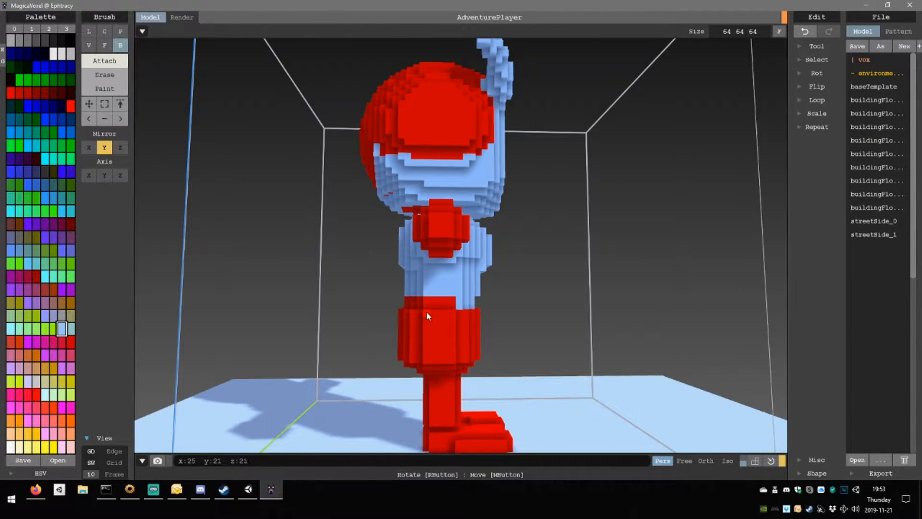
right_click_drag(487, 353, 446, 311)
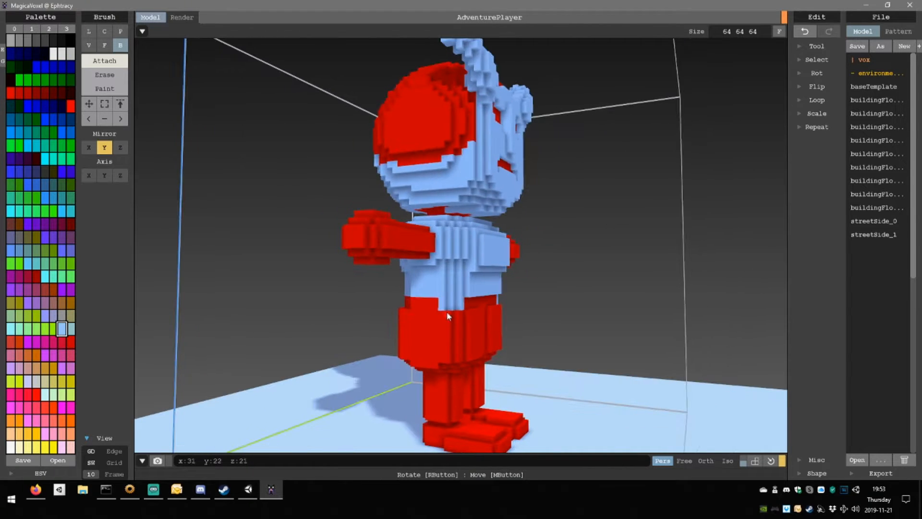
right_click_drag(440, 361, 446, 309)
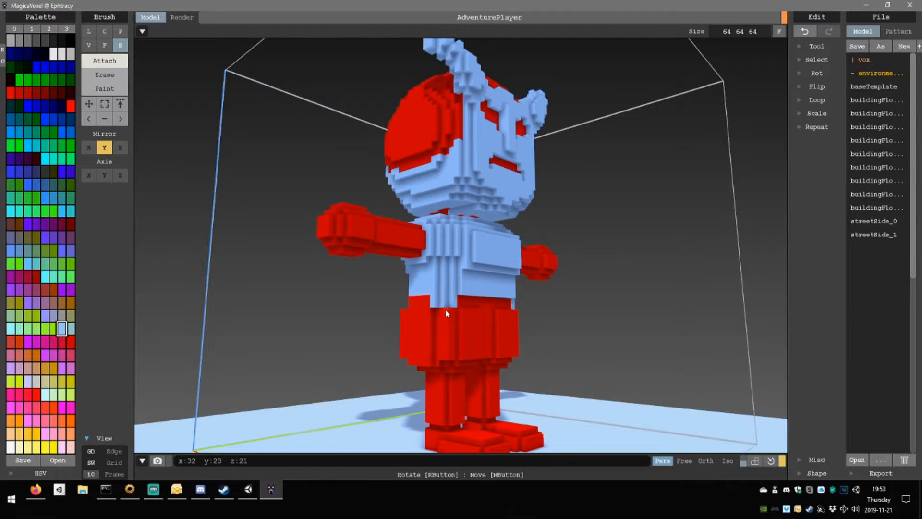
scroll(451, 353, "up", 5)
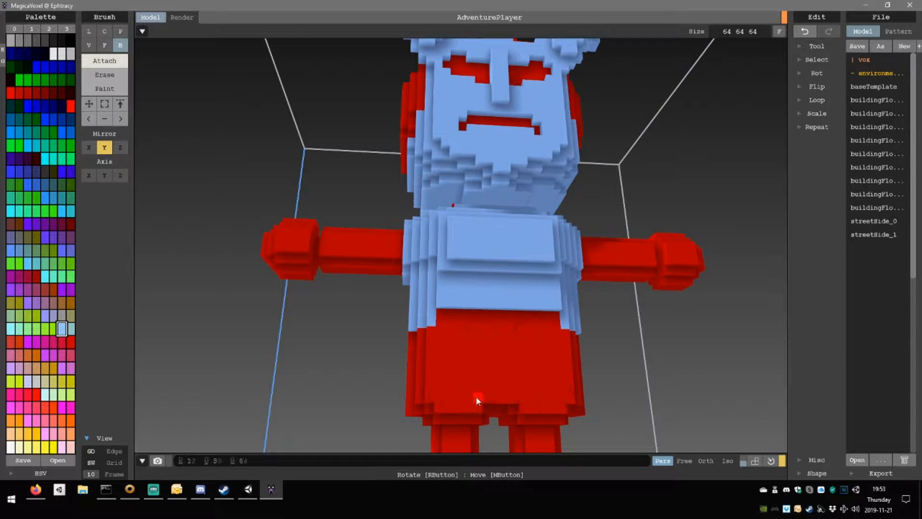
Erase the outer red voxel columns around the back corners of the hips, just below the waist.
right_click_drag(477, 402, 446, 338)
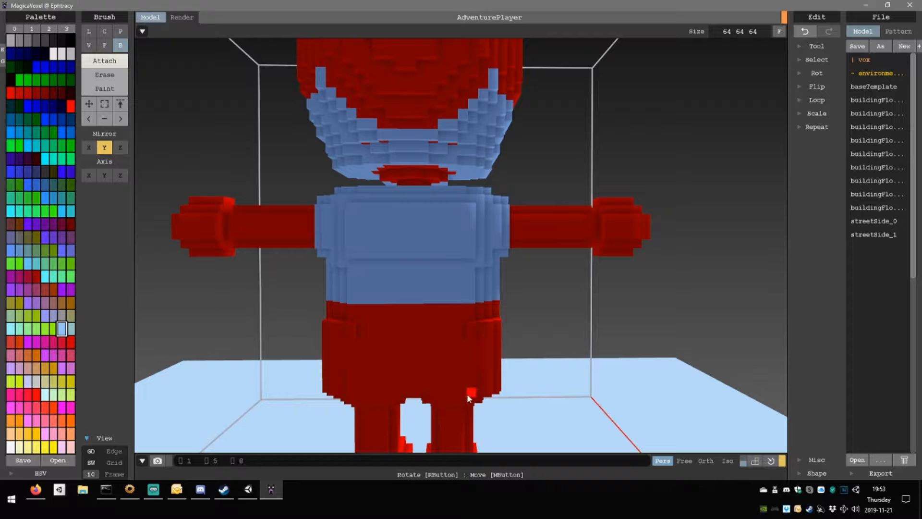
right_click_drag(466, 393, 473, 327)
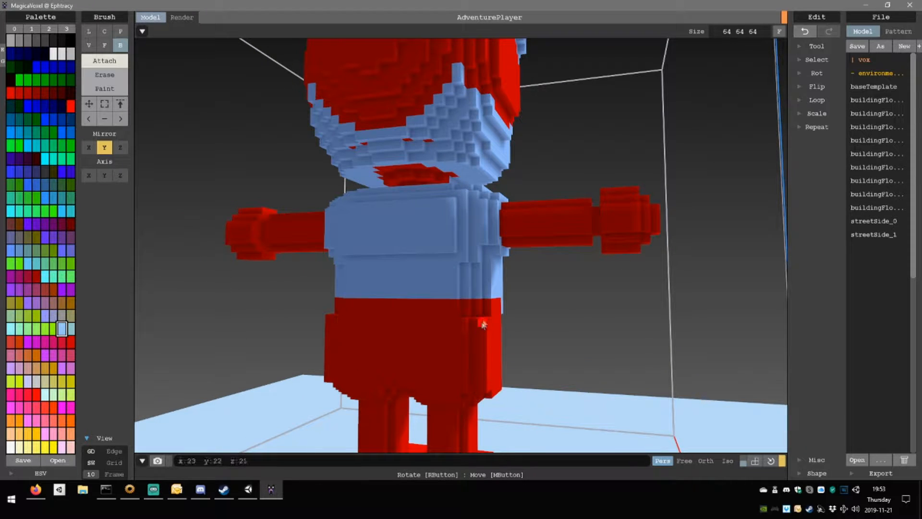
left_click_drag(483, 325, 485, 370)
right_click_drag(486, 392, 438, 321)
left_click_drag(459, 377, 478, 392)
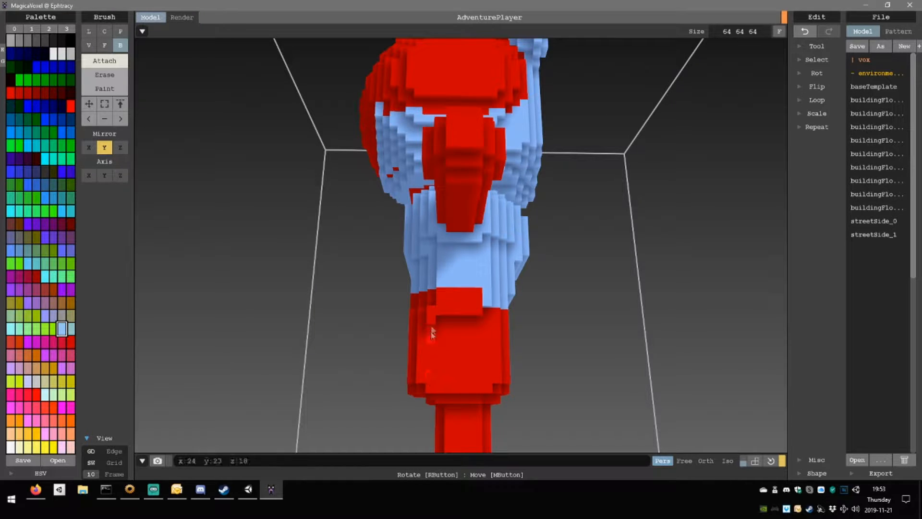
right_click_drag(469, 344, 442, 312)
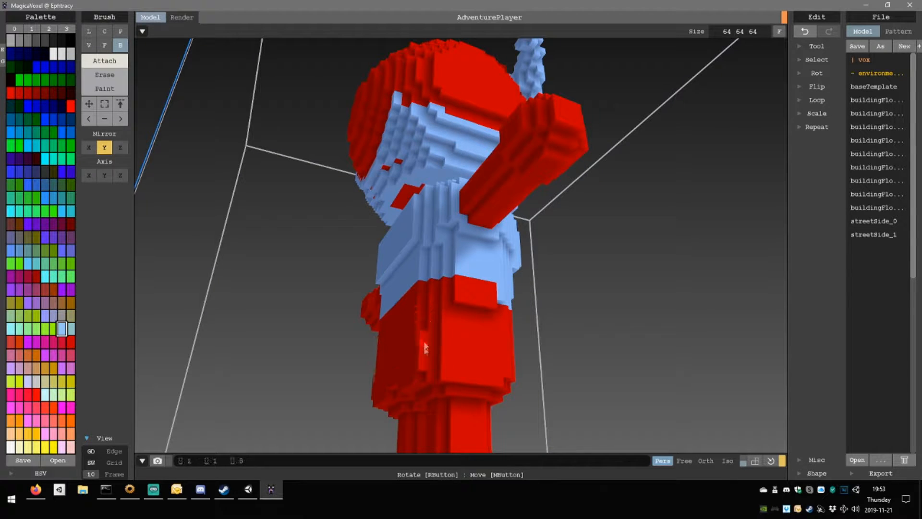
Carve the red back of the hips inward in stepped layers, removing more towards the legs.
right_click_drag(426, 366, 452, 344)
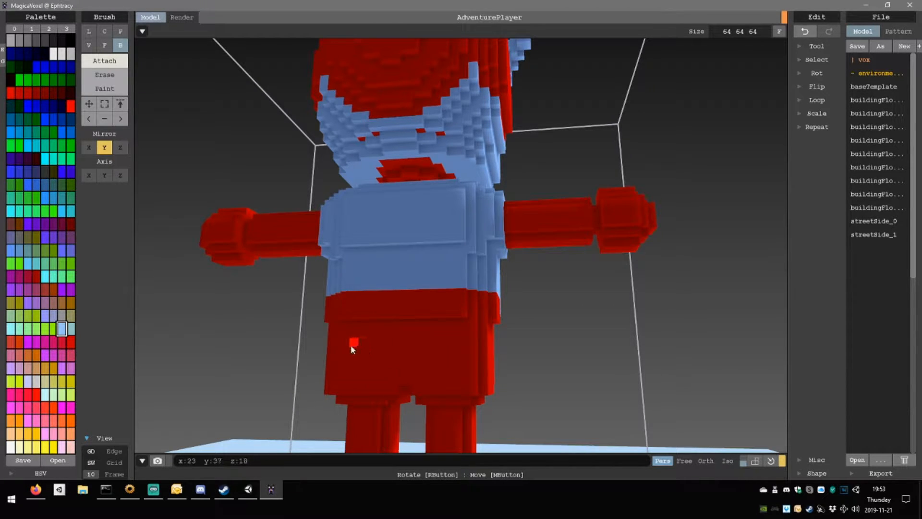
mouse_move(354, 347)
right_mouse_down()
mouse_move(384, 321)
mouse_move(340, 337)
right_mouse_up()
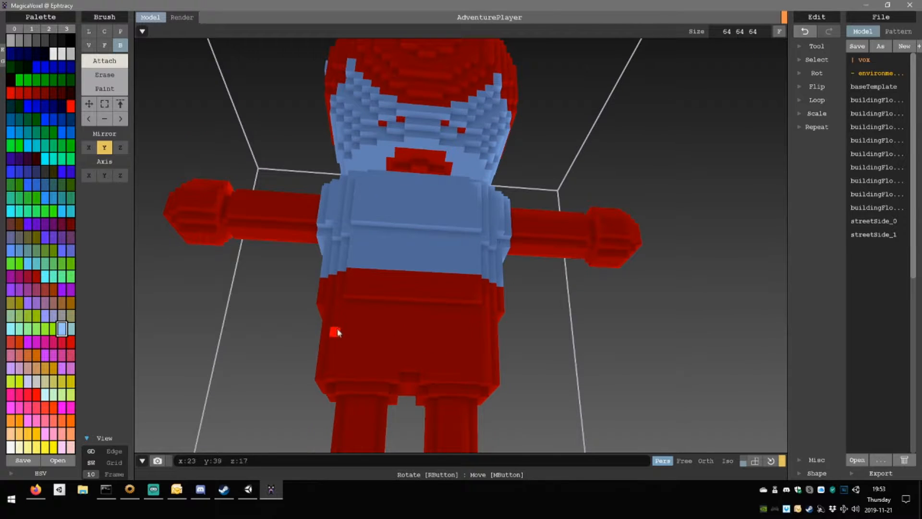
right_click_drag(473, 383, 344, 361)
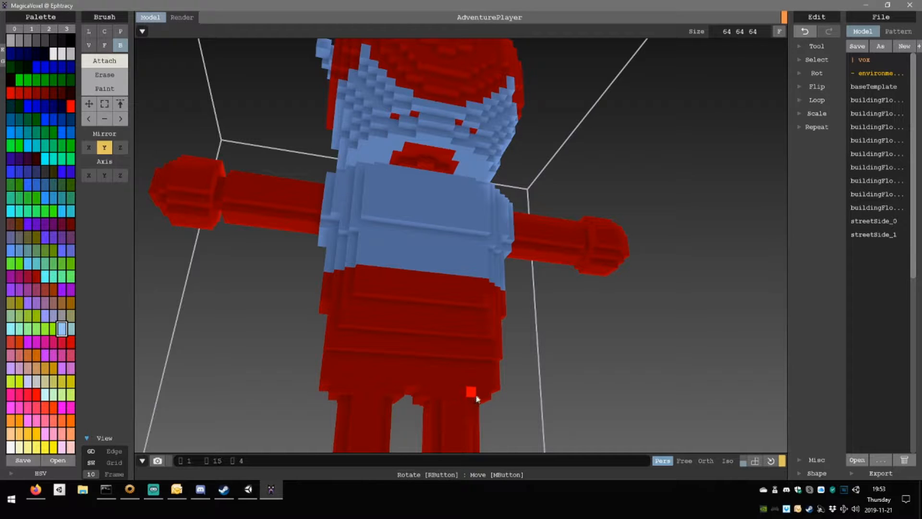
Carve the red front of the hips inward in stepped layers, removing more towards the legs.
right_click_drag(482, 390, 451, 347)
scroll(452, 382, "down", 5)
scroll(478, 361, "up", 5)
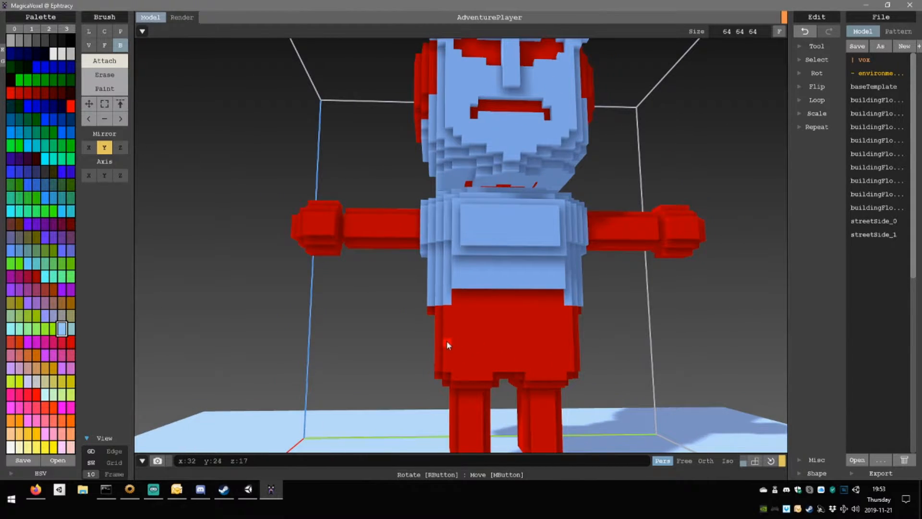
mouse_move(446, 332)
left_mouse_down()
mouse_move(462, 355)
mouse_move(550, 377)
left_mouse_up()
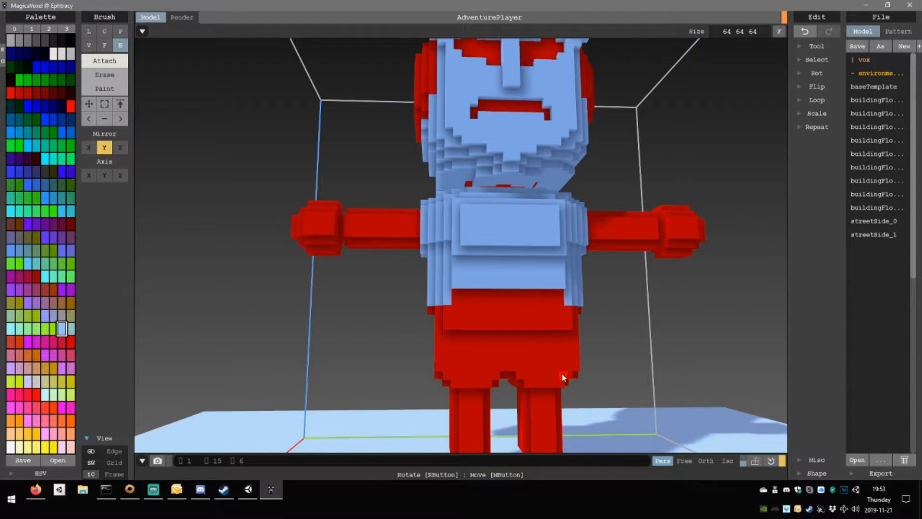
left_click_drag(452, 368, 549, 388)
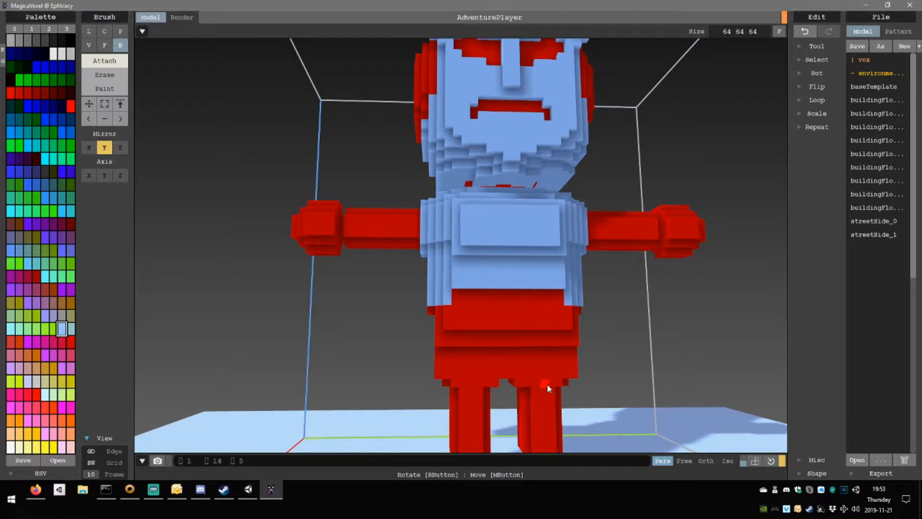
right_click_drag(555, 388, 445, 332)
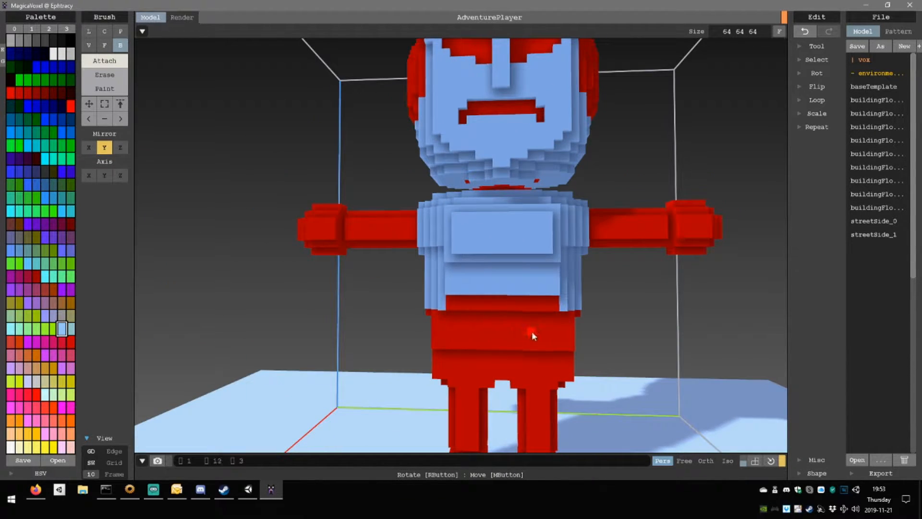
Erase the lower red voxels on the sides of the hips so they taper in steps to the legs.
right_click_drag(531, 331, 505, 321)
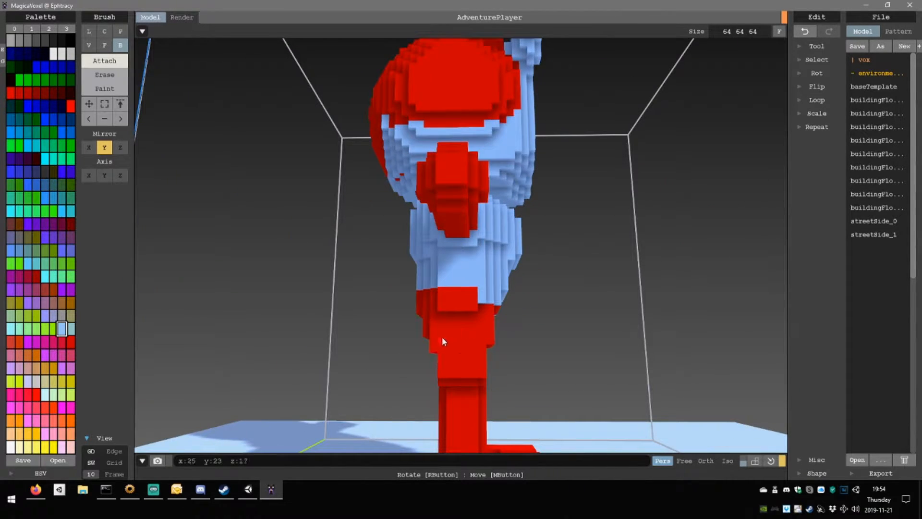
left_click_drag(440, 347, 483, 374, "shift")
right_click_drag(449, 370, 461, 374)
left_click_drag(447, 368, 480, 385, "shift")
mouse_move(484, 369)
right_mouse_down()
mouse_move(446, 367)
mouse_move(468, 367)
mouse_move(438, 381)
mouse_move(483, 379)
right_mouse_up()
left_click_drag(442, 367, 473, 373, "shift")
Attach light blue strips along the upper and lower outer sides of both shoes.
mouse_move(473, 374)
right_mouse_down()
mouse_move(535, 382)
mouse_move(500, 390)
mouse_move(556, 349)
mouse_move(431, 355)
mouse_move(408, 336)
mouse_move(490, 358)
mouse_move(459, 358)
mouse_move(465, 336)
mouse_move(445, 346)
mouse_move(504, 354)
mouse_move(495, 384)
mouse_move(547, 387)
mouse_move(492, 330)
mouse_move(510, 328)
mouse_move(618, 395)
mouse_move(643, 379)
mouse_move(494, 373)
mouse_move(526, 367)
mouse_move(522, 375)
mouse_move(571, 401)
mouse_move(463, 346)
mouse_move(383, 326)
right_mouse_up()
scroll(509, 388, "down", 4)
scroll(432, 358, "down", 3)
scroll(485, 357, "up", 5)
scroll(457, 369, "up", 4)
scroll(451, 382, "down", 3)
scroll(468, 331, "up", 4)
left_click_drag(383, 326, 509, 327)
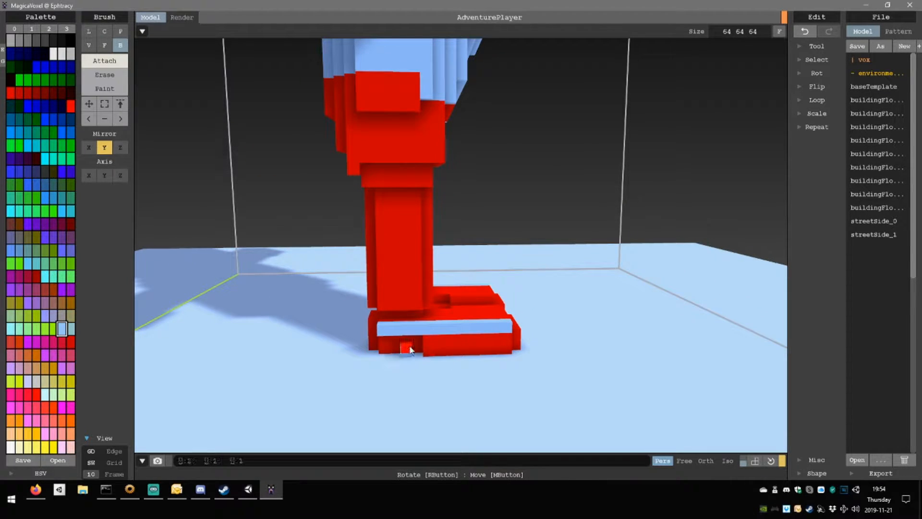
mouse_move(387, 353)
right_mouse_down()
mouse_move(437, 343)
mouse_move(405, 354)
right_mouse_up()
left_click_drag(421, 347, 515, 341)
Try to attach light blue voxels along the inner sides of the shoes.
right_click_drag(514, 341, 418, 344)
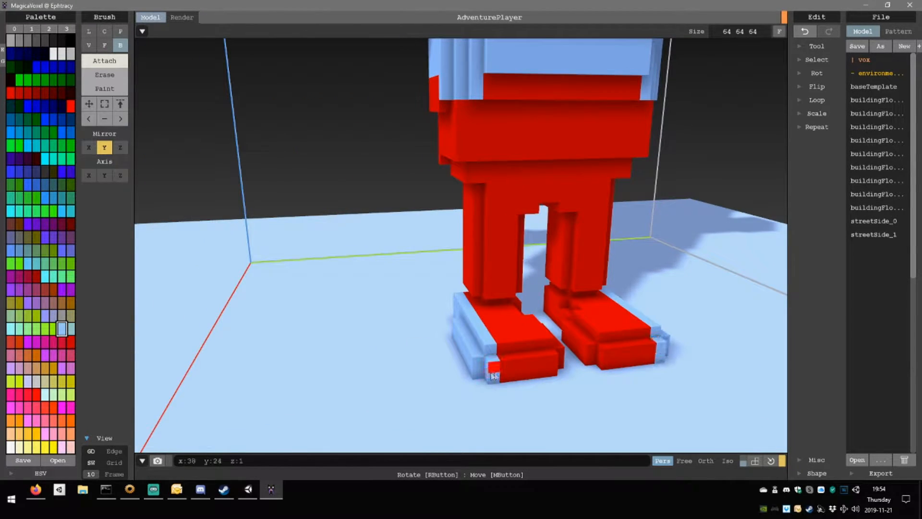
right_click_drag(492, 369, 485, 370)
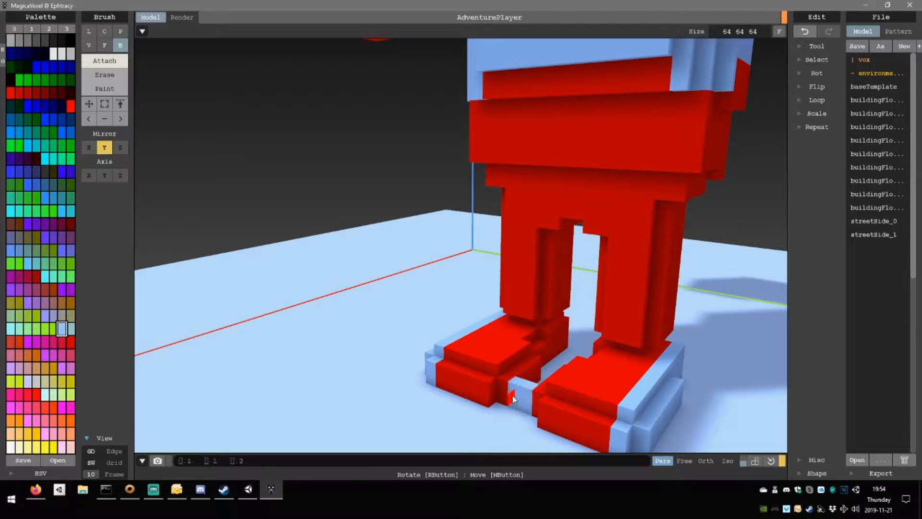
left_click_drag(512, 388, 501, 397)
right_click_drag(522, 387, 484, 298)
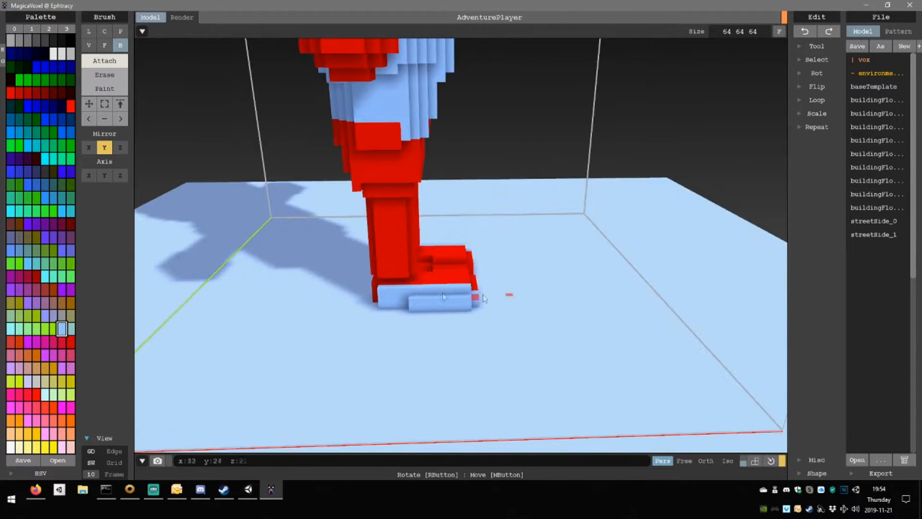
Build up the light blue outer side of the shoes at the front and fill the lower part near the heel.
mouse_move(439, 298)
left_mouse_down()
mouse_move(382, 308)
mouse_move(392, 291)
mouse_move(382, 293)
mouse_move(467, 309)
left_mouse_up()
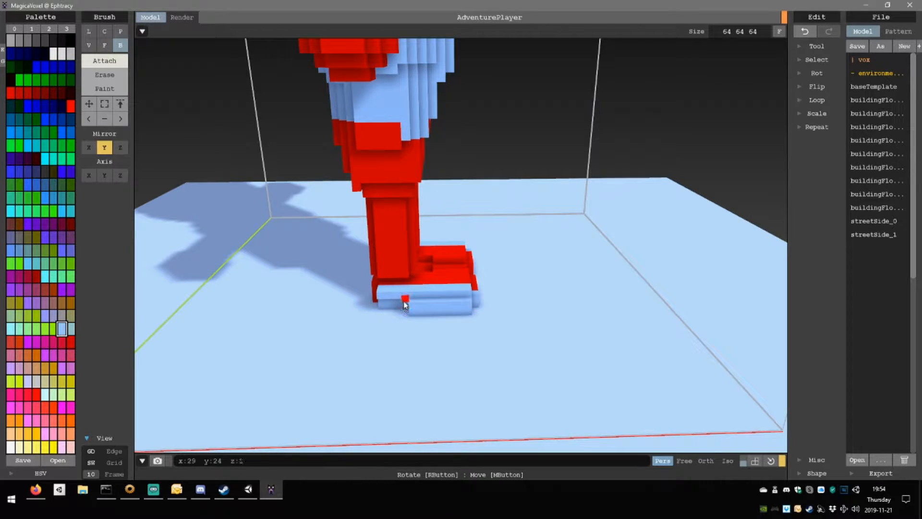
left_click_drag(405, 304, 389, 314)
mouse_move(383, 313)
right_mouse_down()
mouse_move(474, 318)
mouse_move(420, 301)
mouse_move(551, 317)
mouse_move(416, 299)
mouse_move(400, 318)
right_mouse_up()
left_click_drag(381, 352, 390, 369)
right_click_drag(402, 361, 356, 321)
left_click_drag(368, 247, 390, 295)
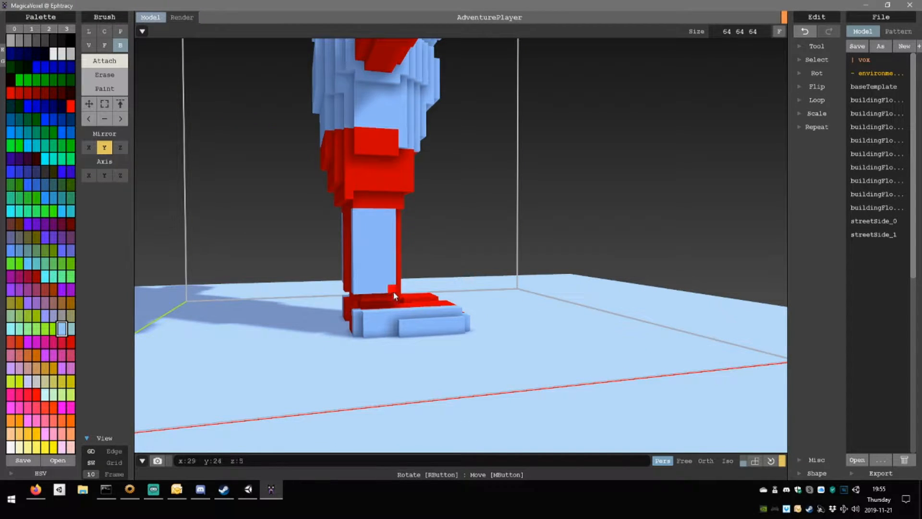
key("Delete")
key("ctrl+z")
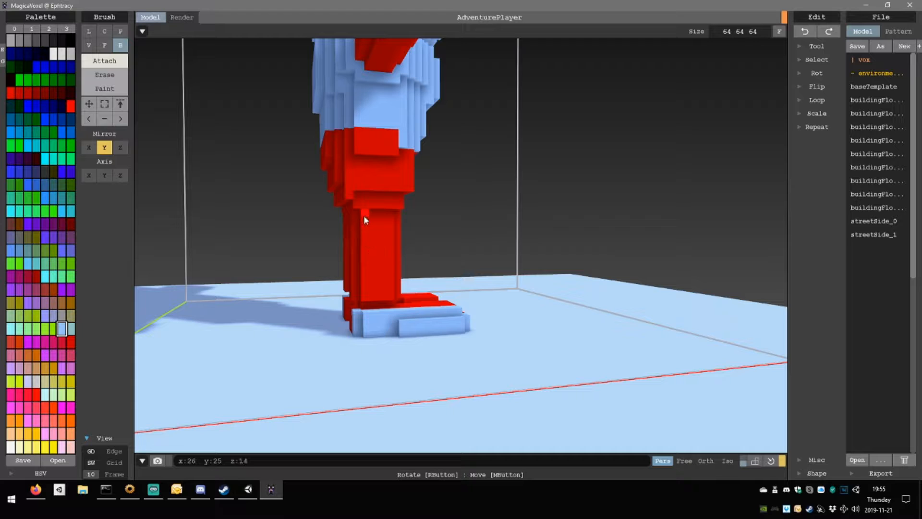
Cover the outer side of both legs with a light blue panel and fill the front outer corners down to the shoes.
left_click_drag(364, 215, 394, 292)
mouse_move(394, 293)
right_mouse_down()
mouse_move(450, 262)
mouse_move(477, 297)
right_mouse_up()
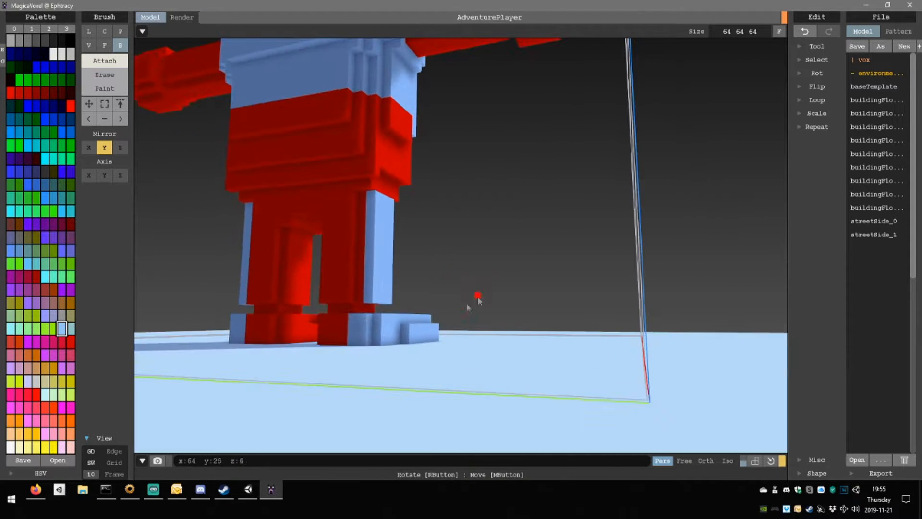
right_click_drag(360, 309, 469, 299)
right_click_drag(543, 276, 530, 240)
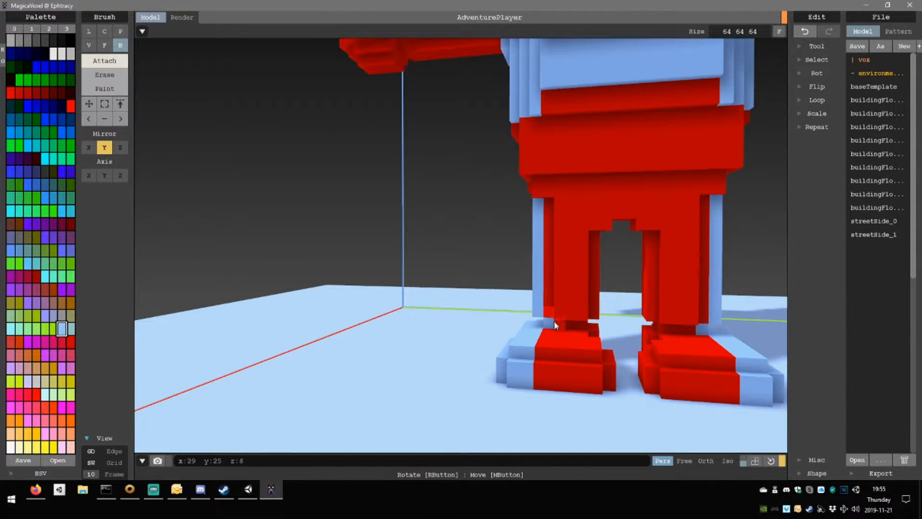
left_click_drag(553, 328, 548, 219)
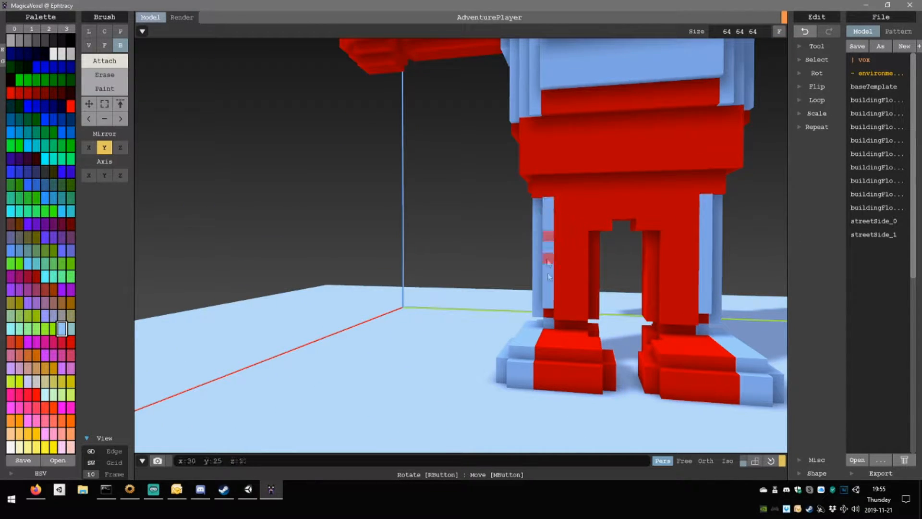
left_click(549, 325)
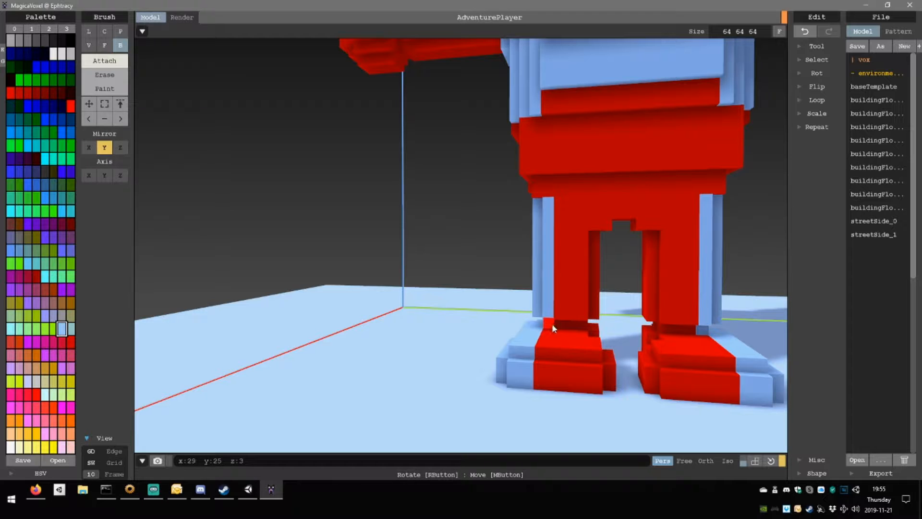
Fill the rear outer corners of both legs with a light blue strip down to the shoes.
right_click_drag(550, 328, 405, 274)
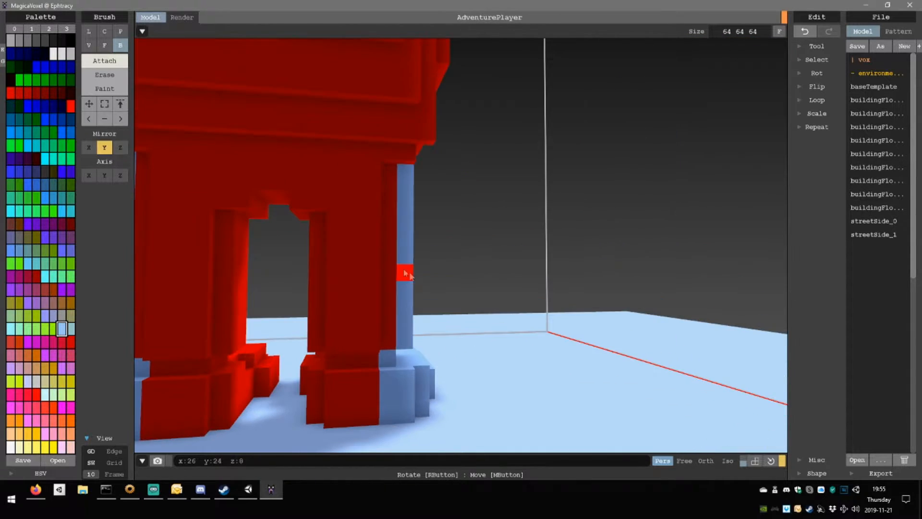
left_click_drag(387, 178, 383, 391)
scroll(387, 389, "down", 5)
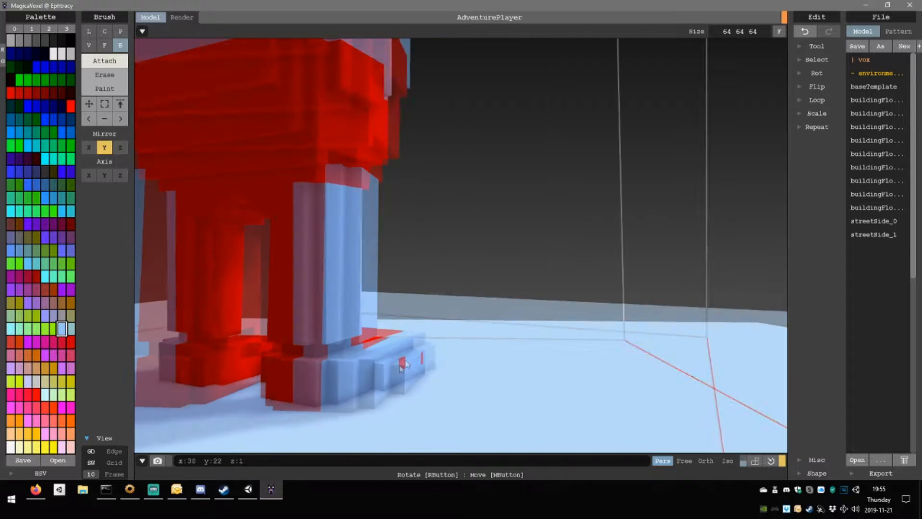
Cover the tops of both shoes with a light blue panel and stack another layer on it.
right_click_drag(390, 385, 418, 339)
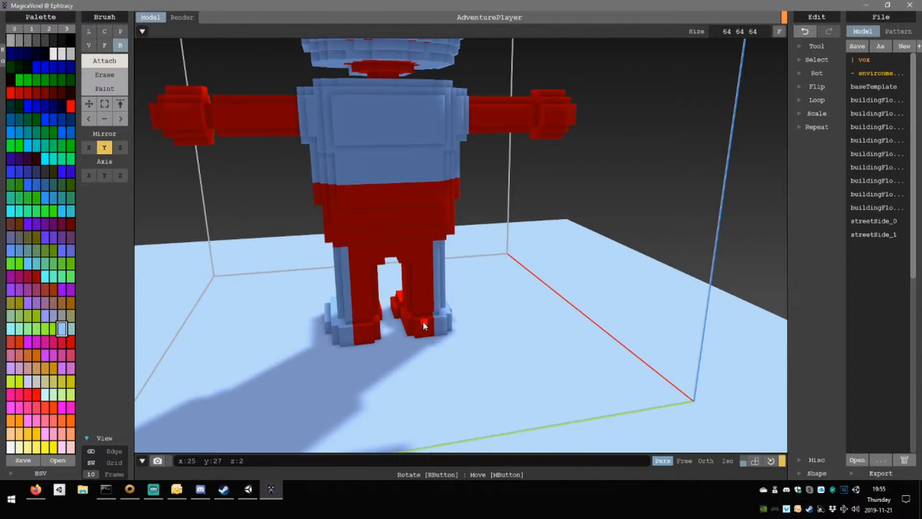
right_click_drag(489, 315, 448, 299)
scroll(462, 309, "up", 4)
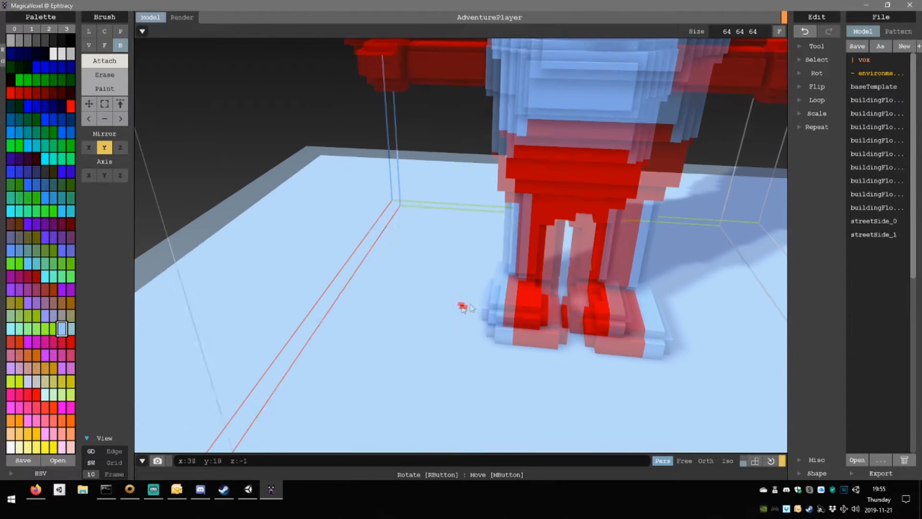
left_click_drag(513, 291, 546, 316)
mouse_move(521, 286)
right_mouse_down()
mouse_move(518, 263)
mouse_move(552, 259)
mouse_move(520, 289)
right_mouse_up()
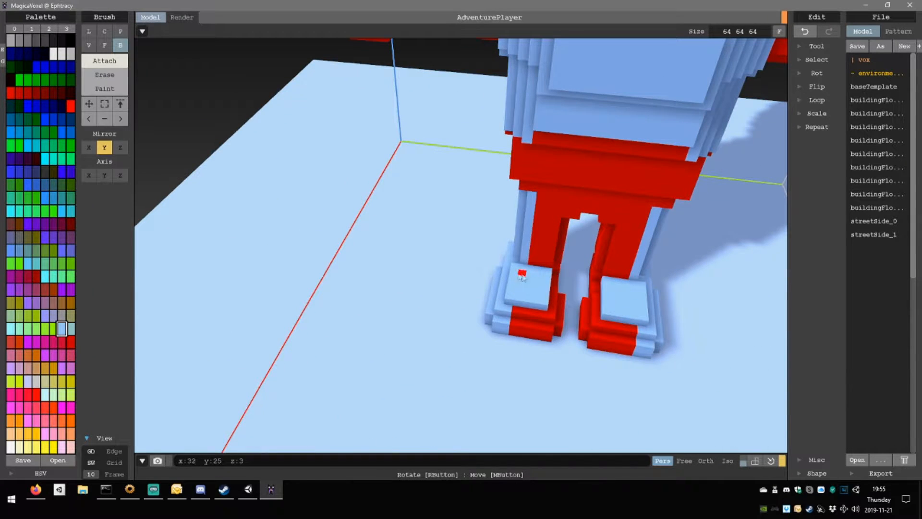
left_click_drag(525, 275, 539, 295)
right_click_drag(535, 294, 474, 263)
Attach a small light blue panel across the front of each leg at about mid-height.
scroll(496, 275, "up", 3)
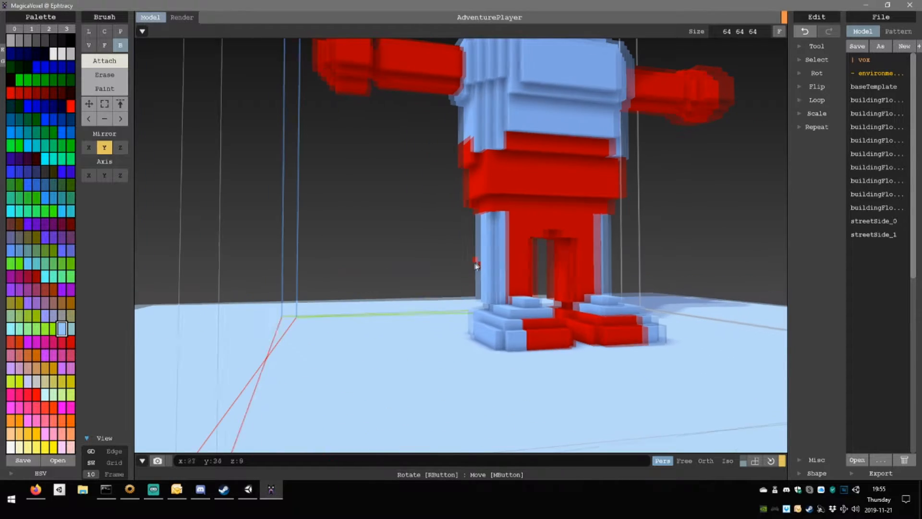
scroll(474, 264, "up", 2)
left_click_drag(522, 267, 550, 277)
right_click_drag(571, 293, 499, 230)
scroll(584, 305, "down", 4)
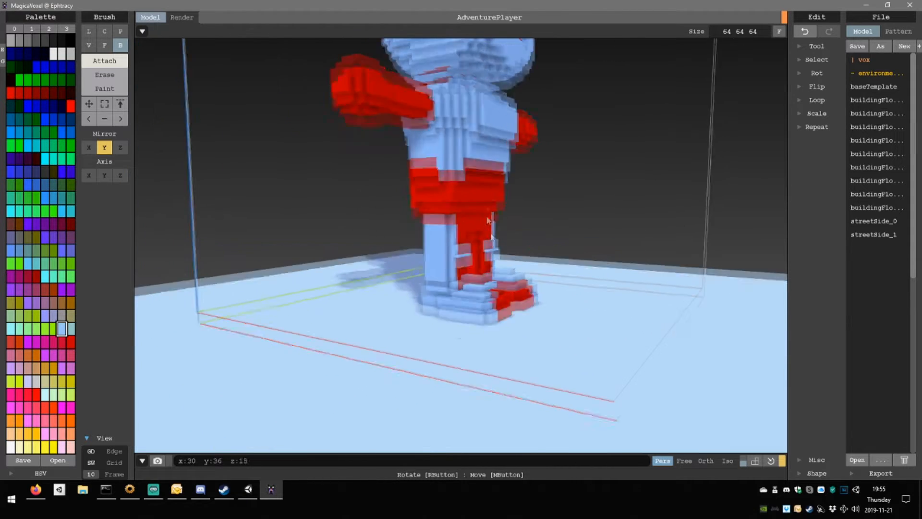
Undo the last leg panel, attach a taller light blue knee panel on the front of each leg, and stack a smaller block at its centre.
middle_click_drag(499, 231, 485, 283)
right_click_drag(485, 283, 423, 274)
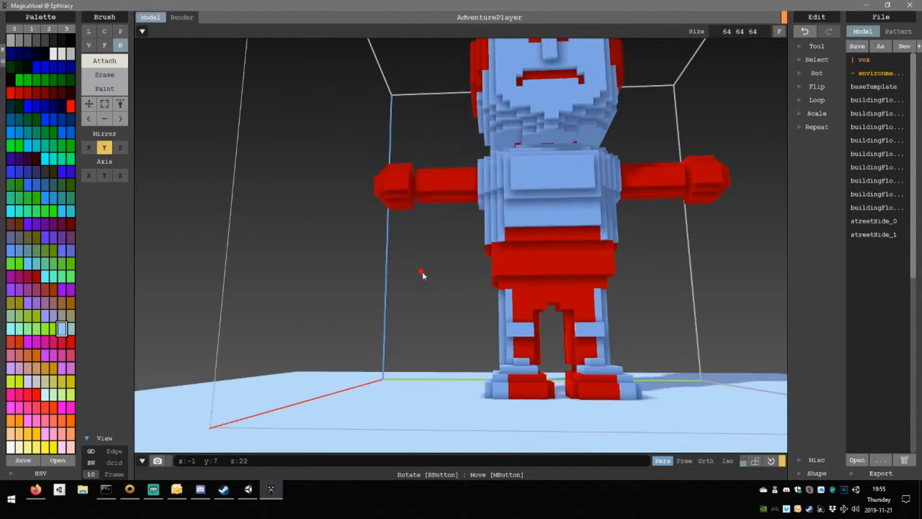
key("ctrl+z")
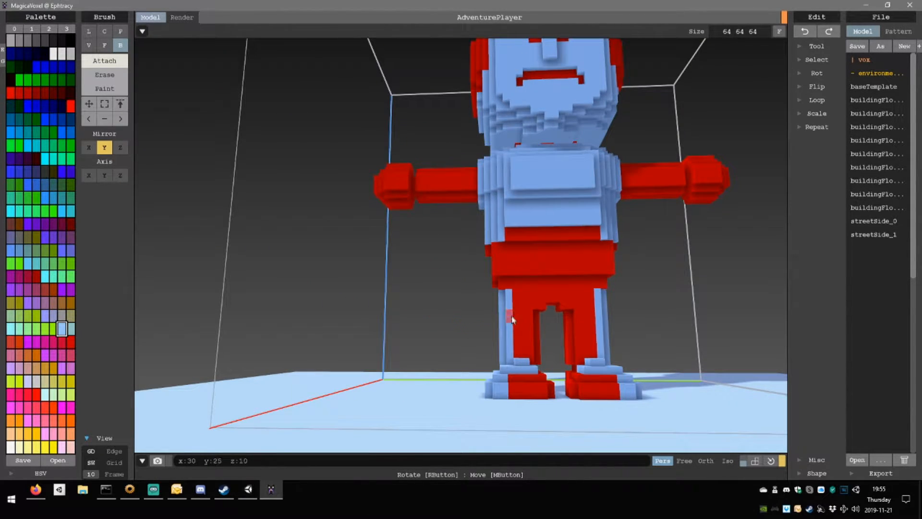
mouse_move(511, 321)
left_mouse_down()
mouse_move(538, 338)
mouse_move(529, 334)
left_mouse_up()
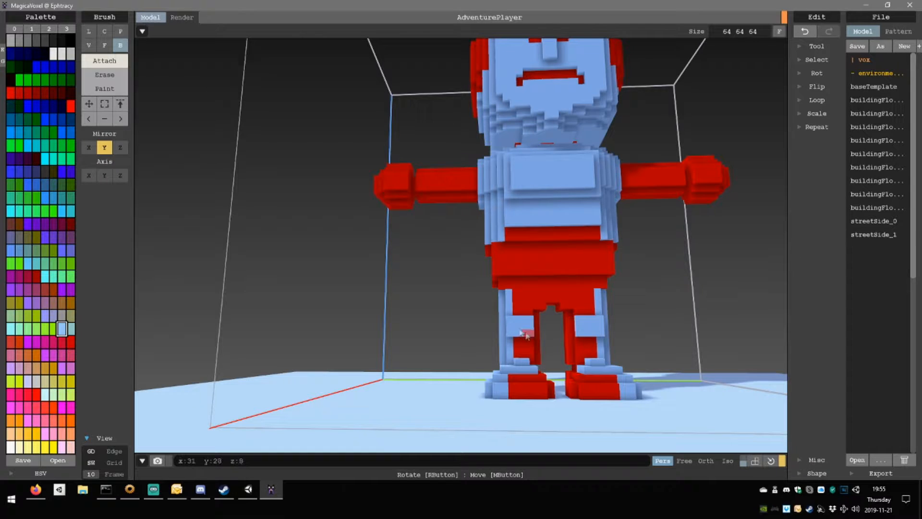
right_click_drag(521, 324, 409, 318)
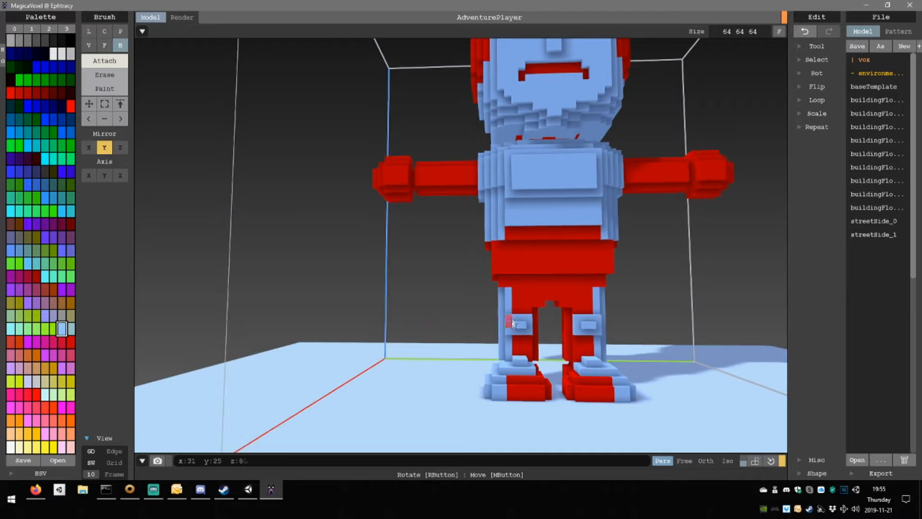
right_click_drag(512, 317, 474, 317)
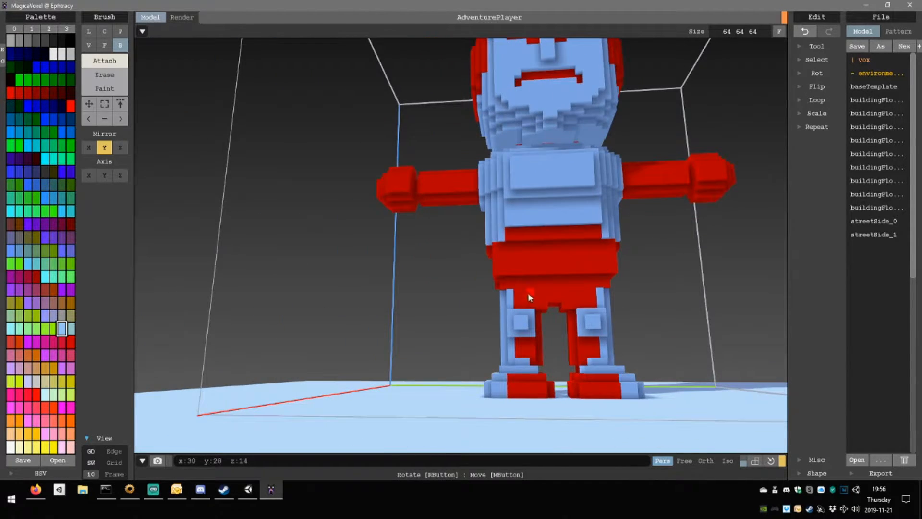
Attach a light blue band across the lower front of the hips and continue it along both outer sides.
right_click_drag(528, 293, 503, 283)
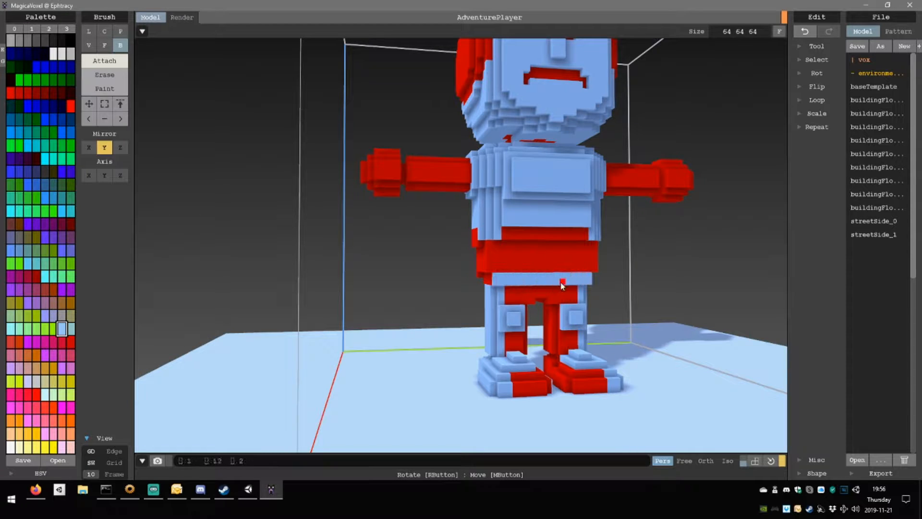
right_click_drag(562, 284, 415, 281)
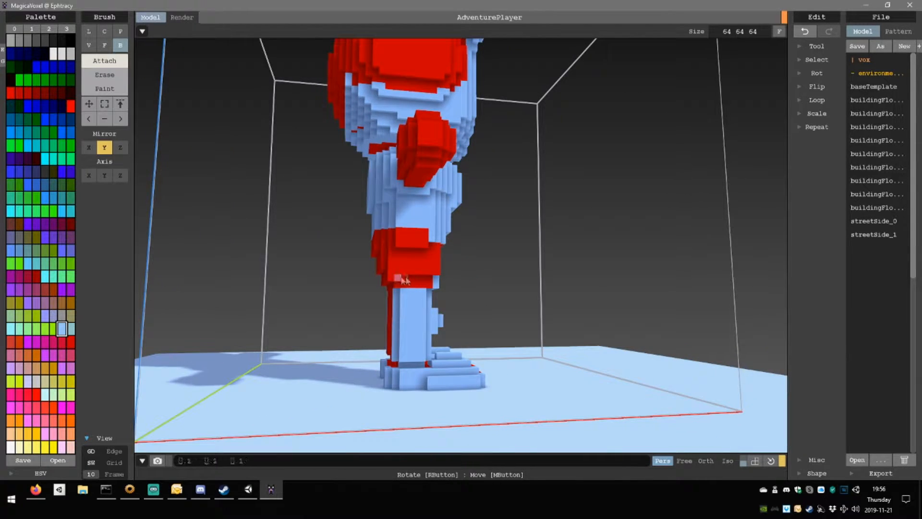
left_click_drag(404, 280, 430, 279)
right_click_drag(430, 279, 365, 304)
scroll(444, 300, "down", 5)
scroll(420, 254, "up", 6)
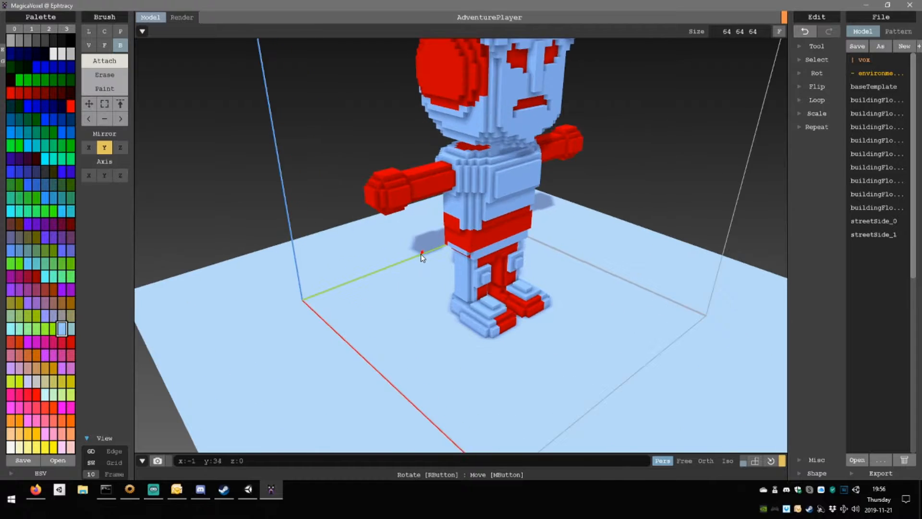
Attach light blue voxels around each arm close to the shoulder.
right_click_drag(473, 211, 451, 284)
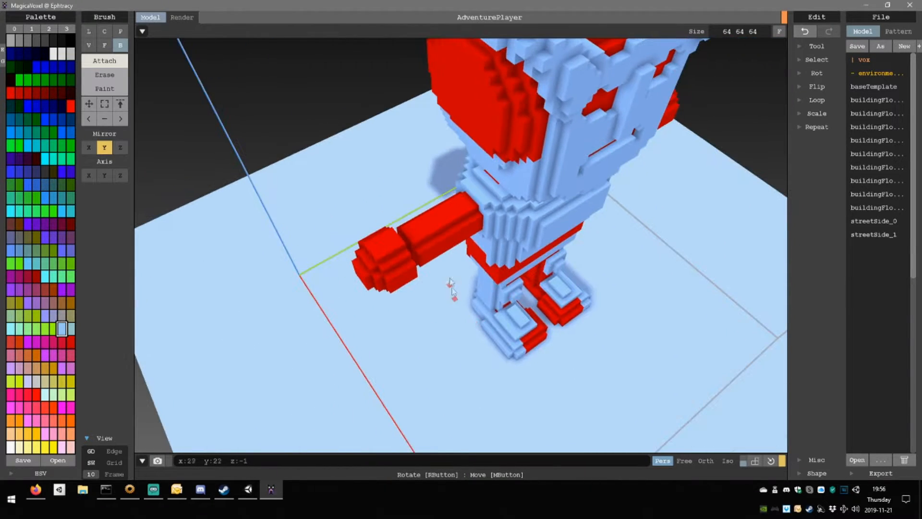
left_click_drag(466, 210, 465, 206)
right_click_drag(459, 207, 444, 220)
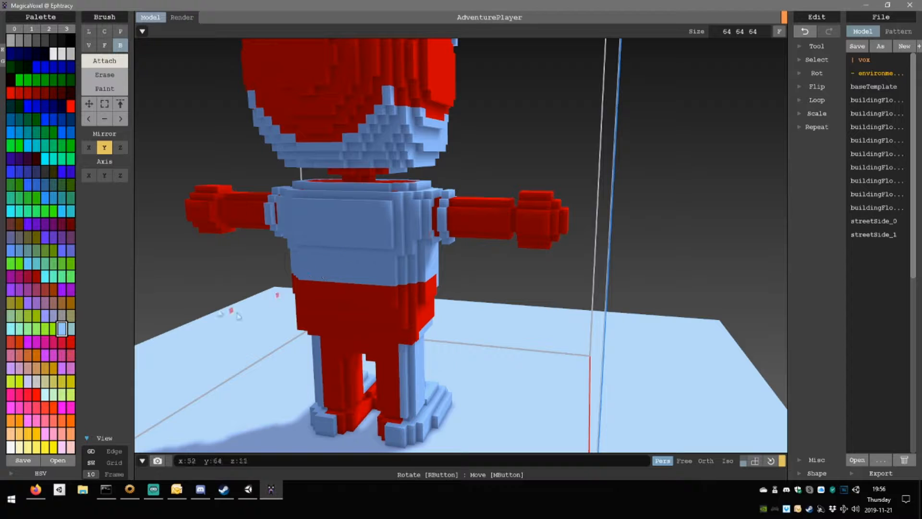
Extend light blue layers over the top and side faces of both arms with the Face brush.
left_click(104, 46)
left_click(486, 231)
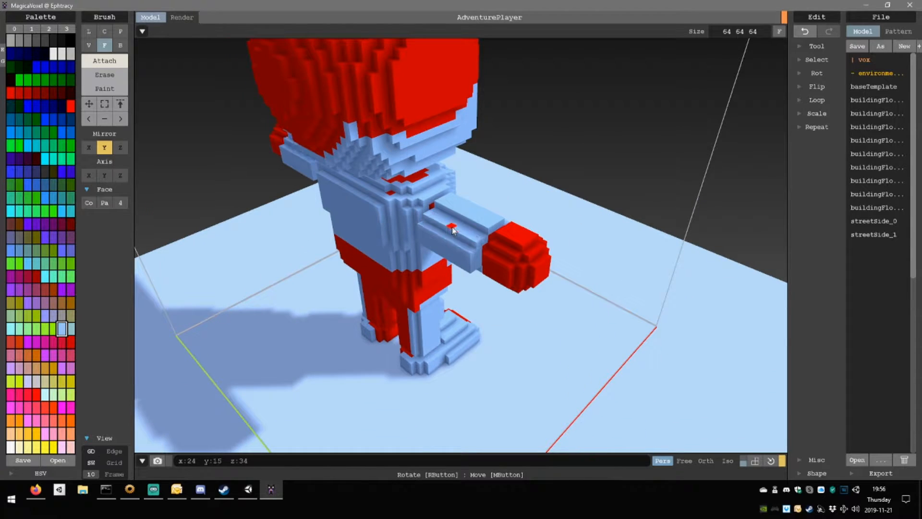
left_click(463, 221)
right_click_drag(478, 216, 419, 220)
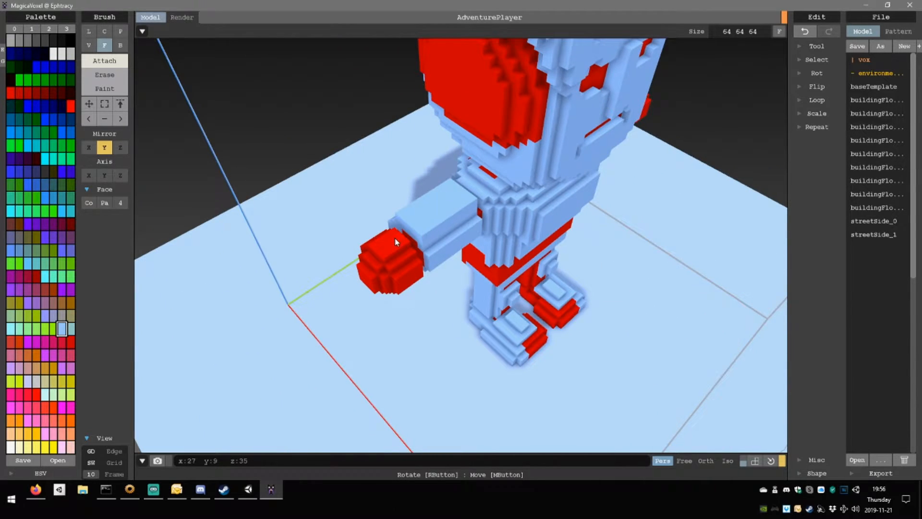
Undo the last few arm layers and cover the remaining faces of both arms in light blue up to the hands.
key("ctrl+z")
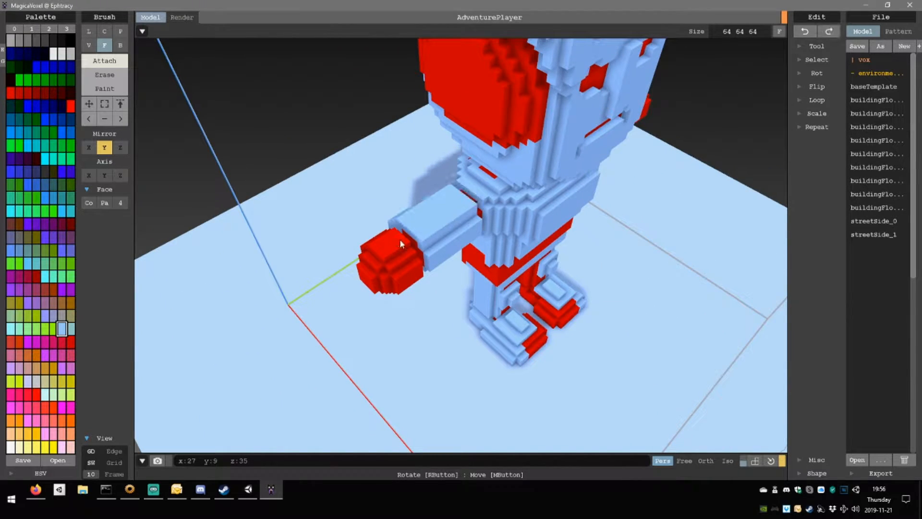
key("ctrl+z")
key("ctrl+z")
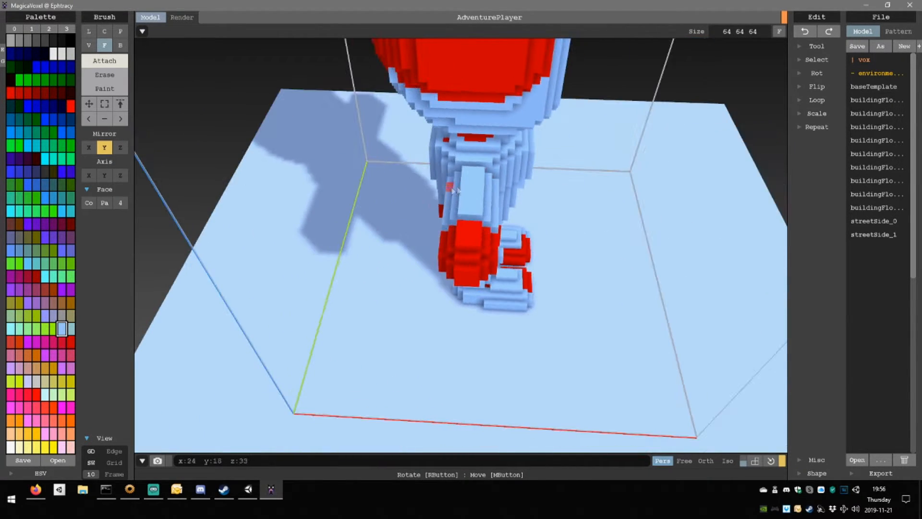
left_click(454, 189)
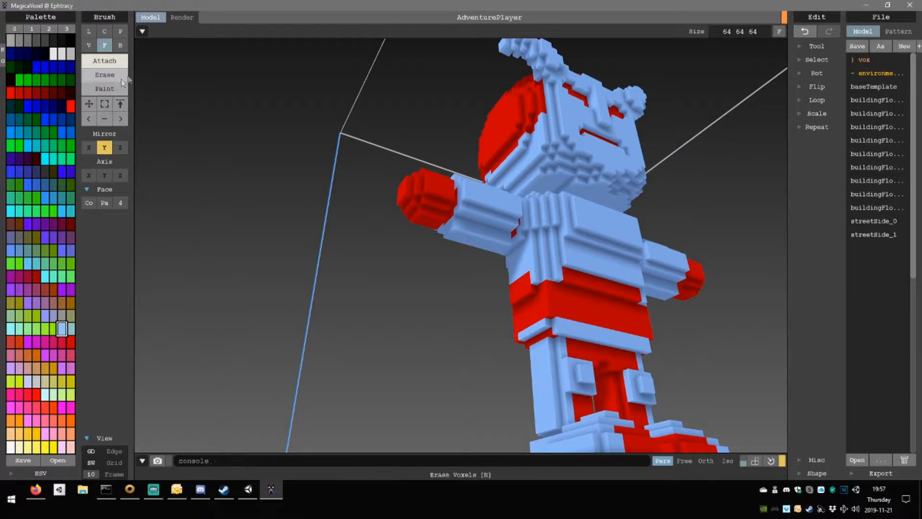
left_click(120, 45)
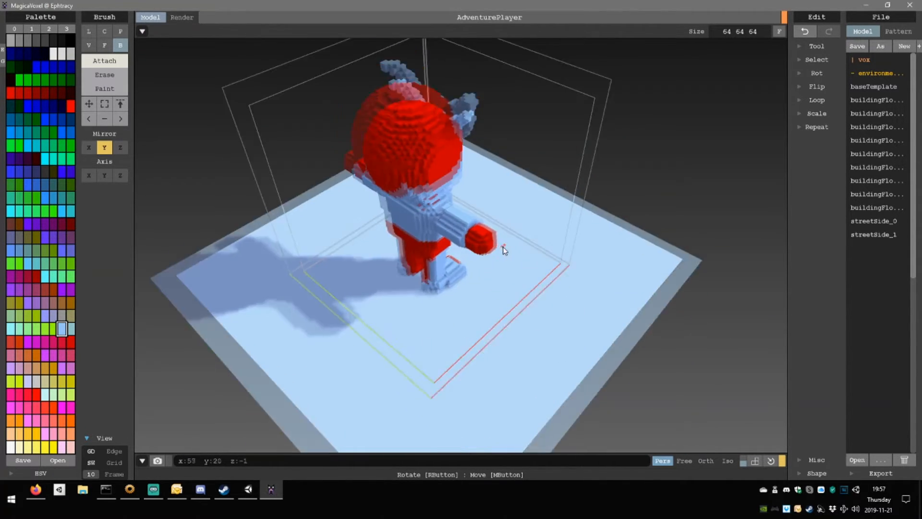
scroll(501, 246, "up", 5)
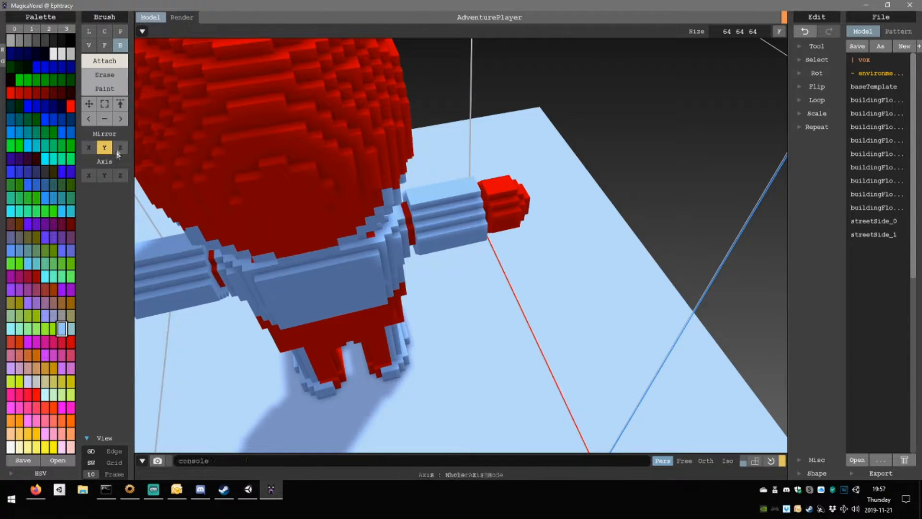
Cover the faces of both hands with a light blue layer using the Face brush, undoing one misplaced layer along the way.
left_click(104, 47)
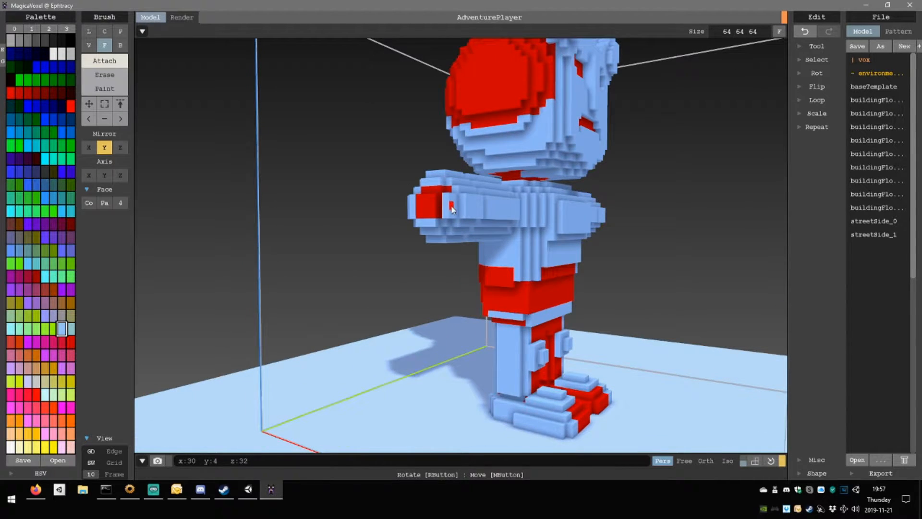
key("ctrl+z")
left_click(448, 192)
right_click_drag(433, 192, 478, 195)
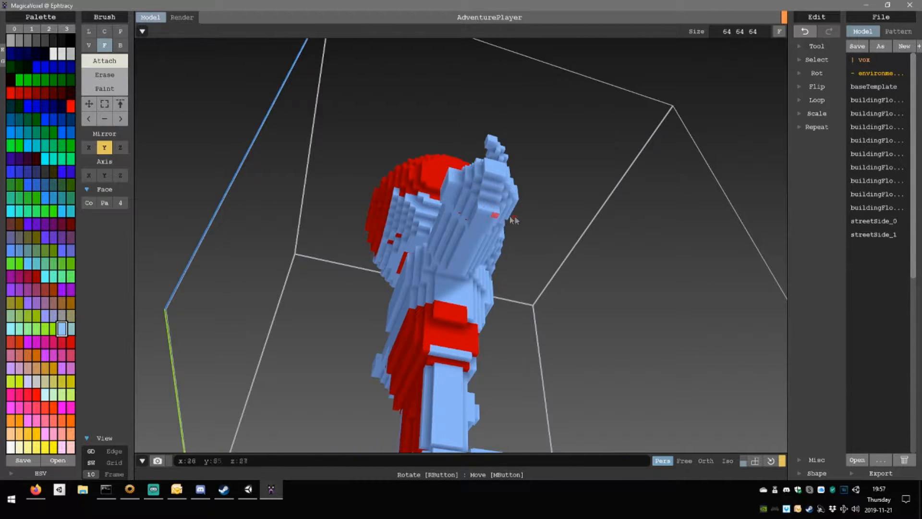
mouse_move(513, 220)
right_mouse_down()
mouse_move(451, 194)
mouse_move(470, 222)
mouse_move(448, 212)
mouse_move(510, 224)
mouse_move(486, 201)
mouse_move(502, 227)
mouse_move(462, 202)
mouse_move(444, 213)
mouse_move(440, 189)
mouse_move(471, 219)
mouse_move(515, 225)
mouse_move(537, 200)
mouse_move(494, 211)
mouse_move(477, 190)
mouse_move(509, 219)
right_mouse_up()
left_click(483, 207)
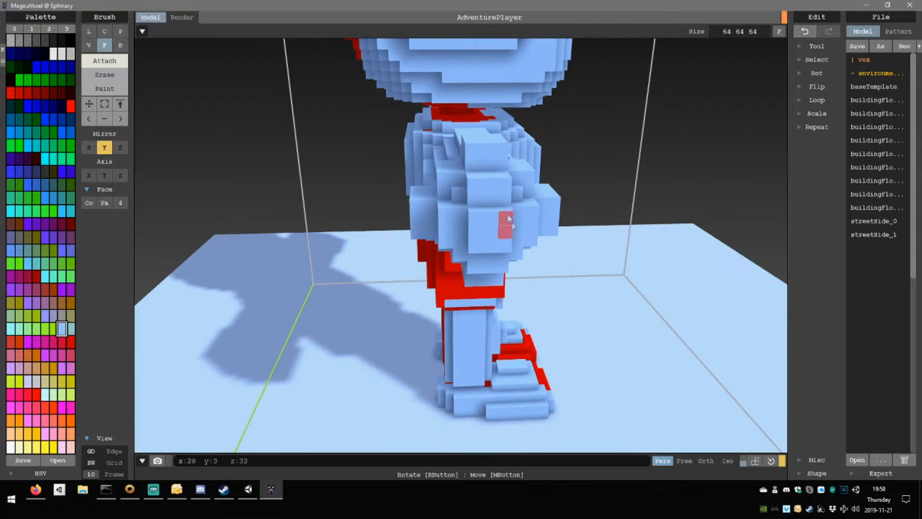
right_click_drag(461, 198, 513, 207)
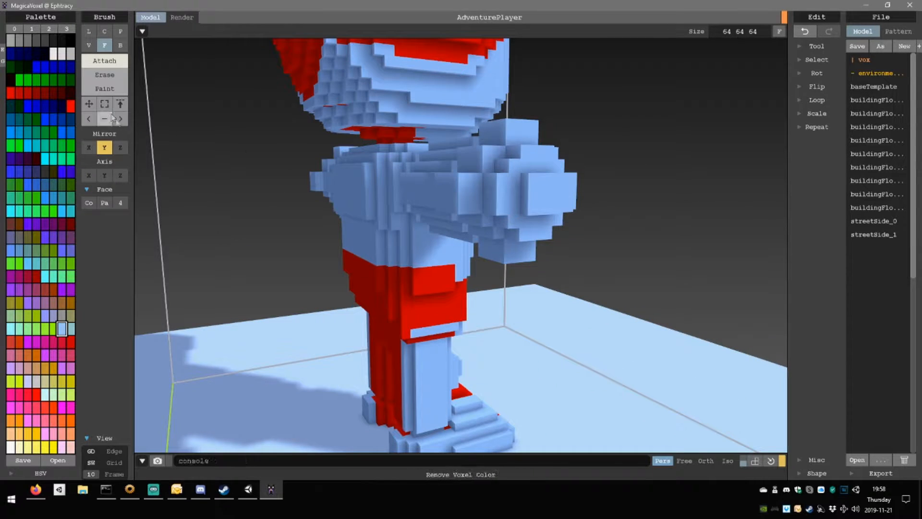
Fill the stepped upper front edges of both hands with light blue voxels using the Box brush.
left_click(120, 45)
right_click_drag(412, 178, 462, 162)
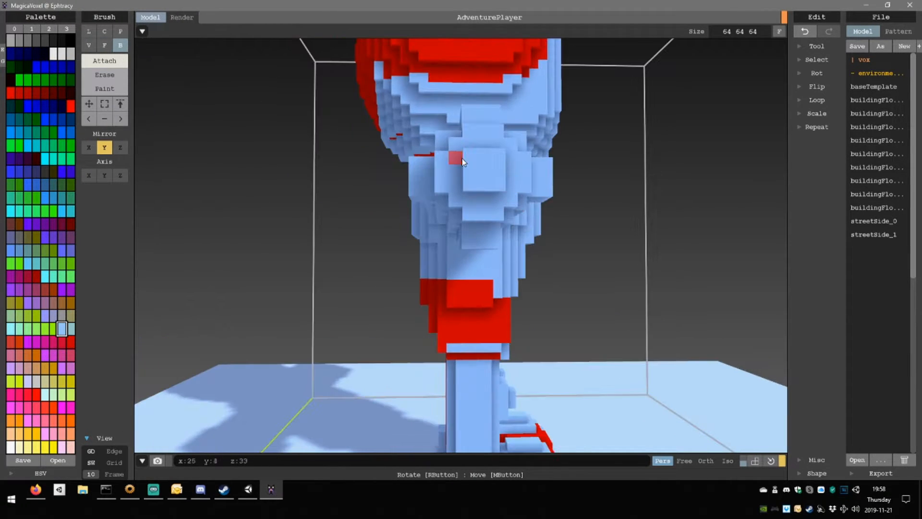
right_click_drag(514, 183, 431, 214)
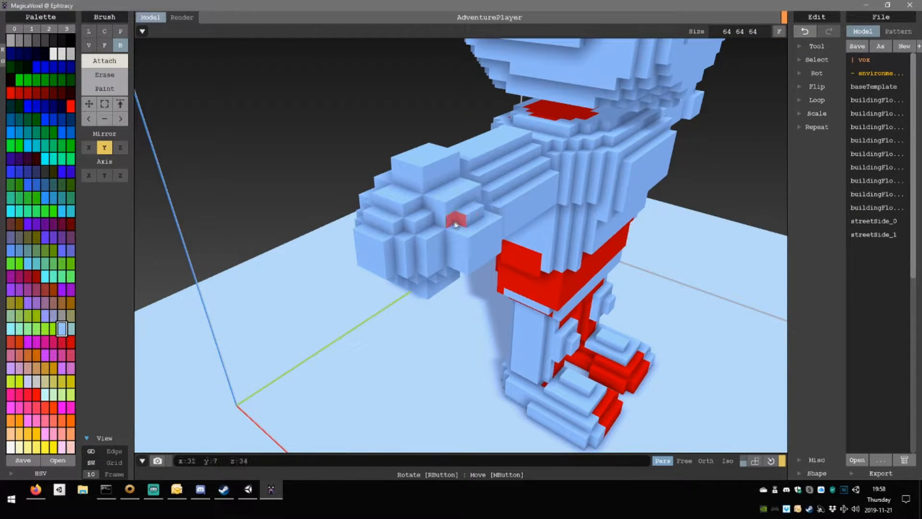
right_click_drag(468, 214, 447, 211)
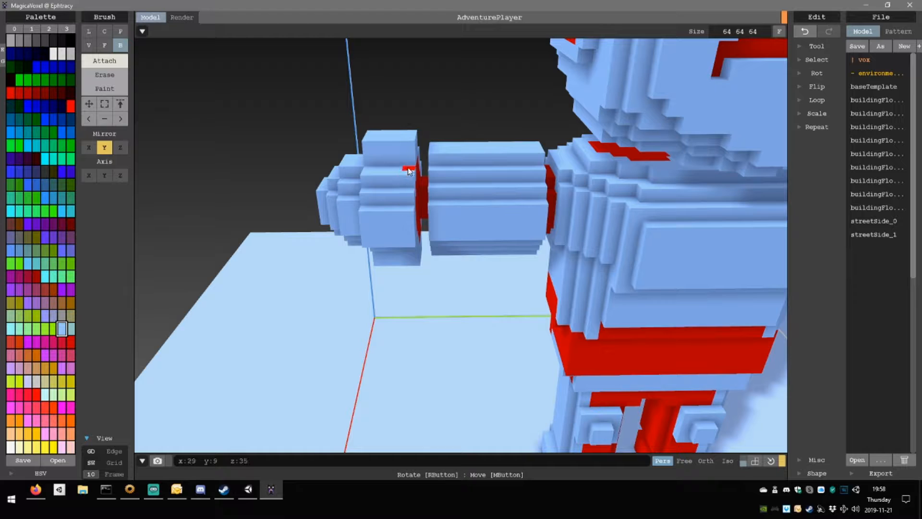
left_click_drag(392, 170, 371, 169)
right_click_drag(371, 168, 517, 180)
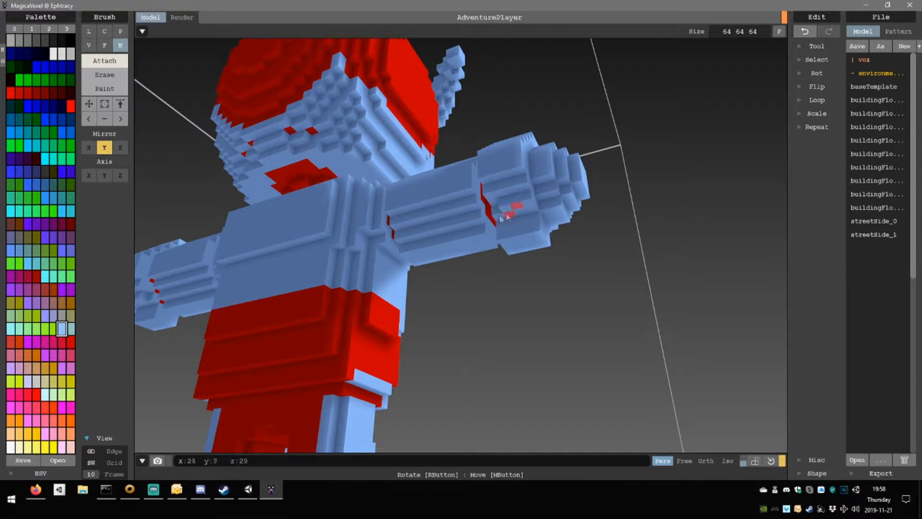
Fill the stepped lower rear edges of both hands and the adjoining wrist gap with light blue voxels.
left_click_drag(499, 220, 526, 221)
right_click_drag(537, 222, 512, 239)
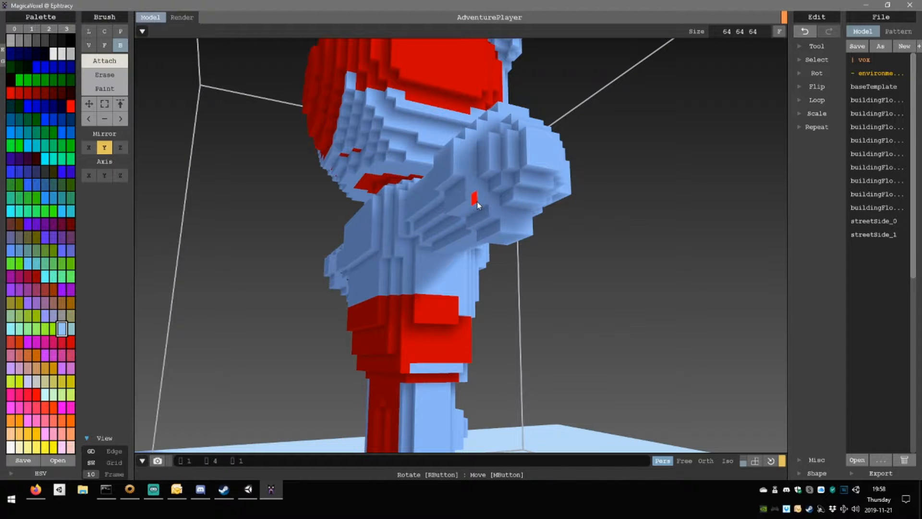
right_click_drag(477, 204, 503, 205)
left_click_drag(491, 218, 526, 209)
right_click_drag(526, 208, 419, 171)
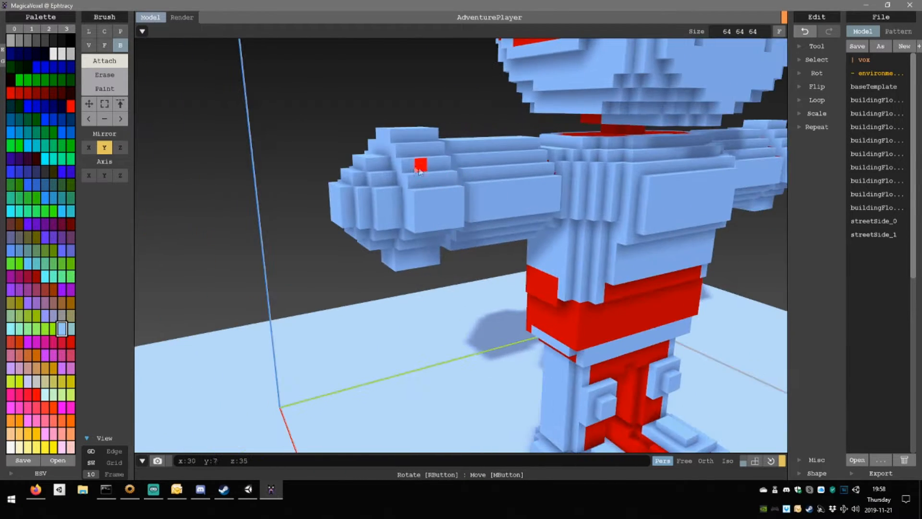
Attach a light blue panel to the upper front corner of each hand and fill the lower front edge.
left_click_drag(403, 151, 437, 149)
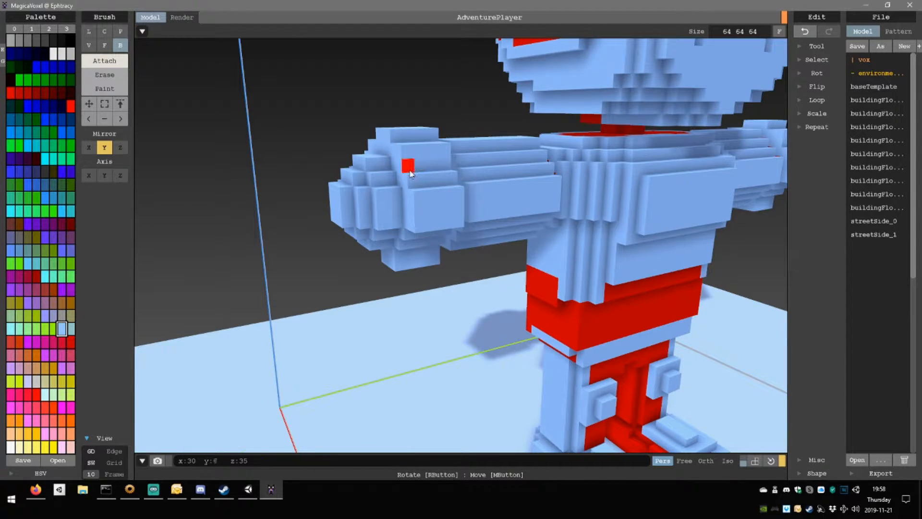
right_click_drag(442, 165, 508, 216)
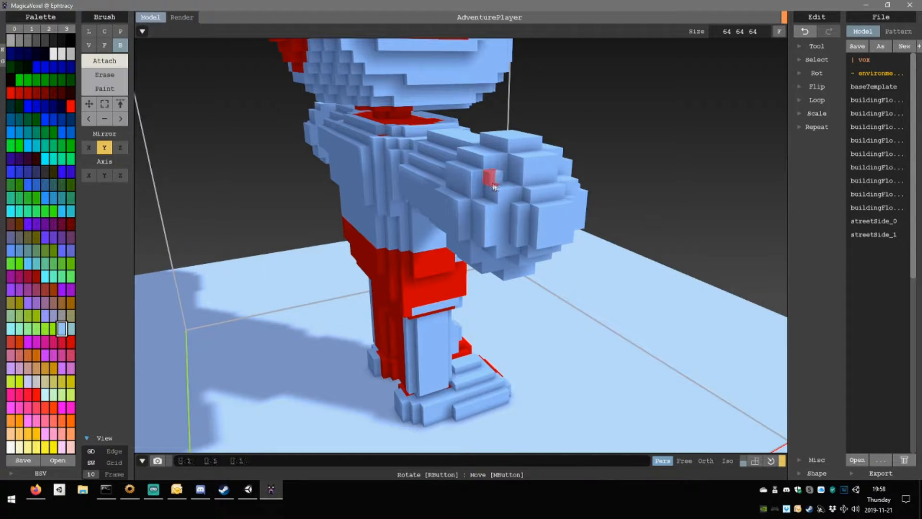
right_click_drag(521, 195, 457, 207)
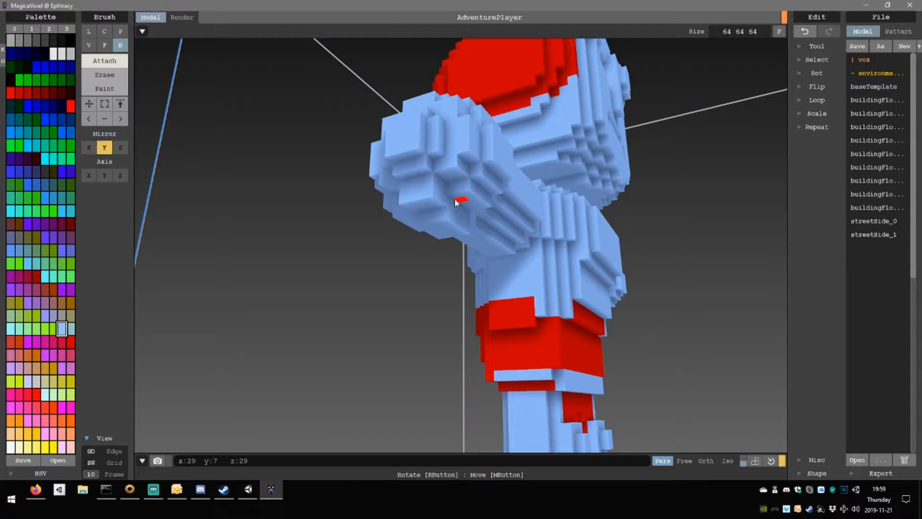
left_click_drag(455, 201, 481, 205)
mouse_move(484, 208)
right_mouse_down()
mouse_move(426, 223)
mouse_move(524, 235)
mouse_move(438, 224)
mouse_move(494, 199)
mouse_move(484, 212)
mouse_move(492, 203)
mouse_move(454, 186)
mouse_move(413, 187)
mouse_move(490, 217)
right_mouse_up()
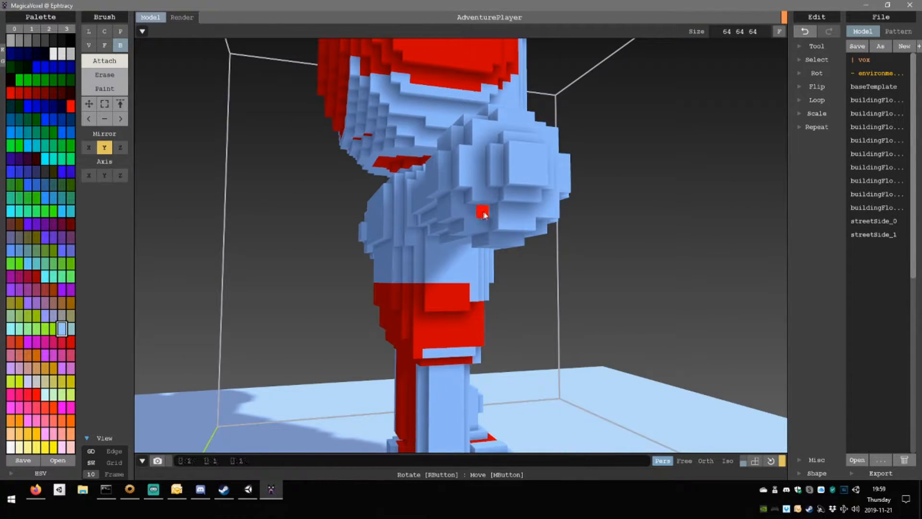
Round out the outer ends of both hands by adding light blue voxels along their stepped corners.
scroll(531, 230, "down", 6)
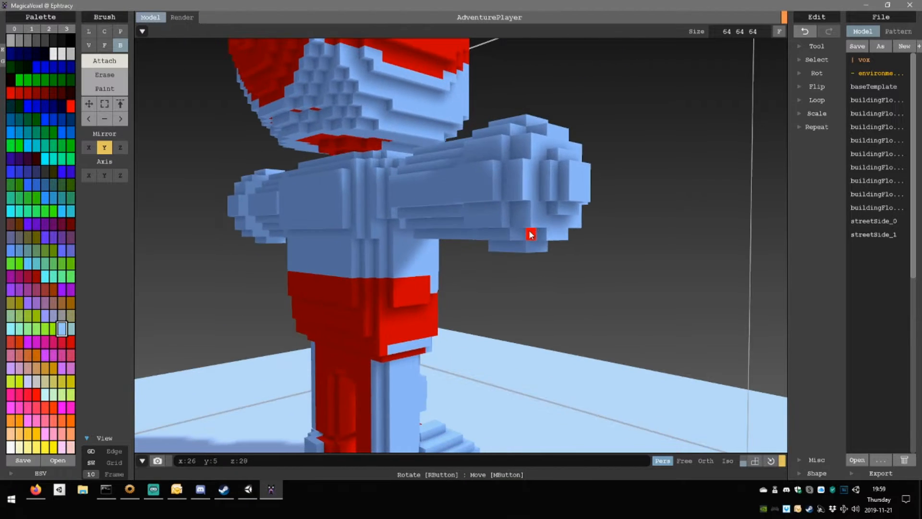
right_click_drag(544, 225, 509, 221)
scroll(471, 225, "up", 3)
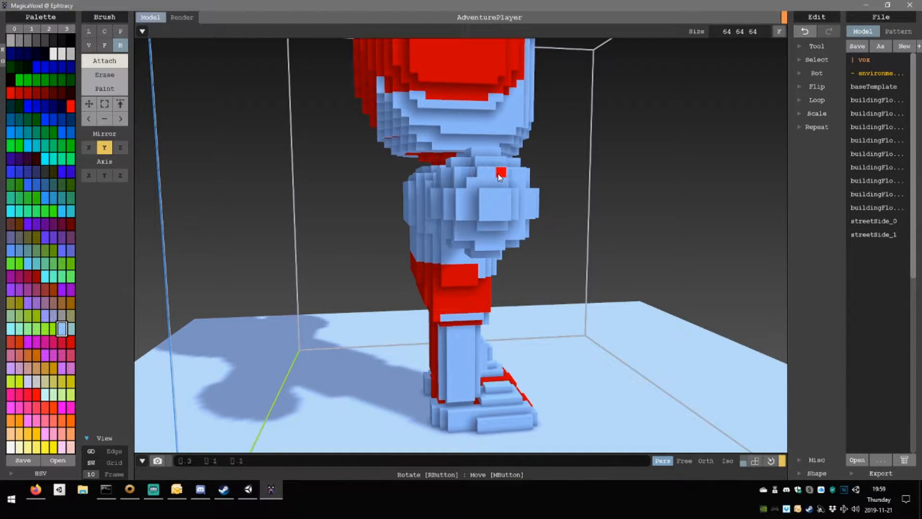
right_click_drag(511, 185, 469, 182)
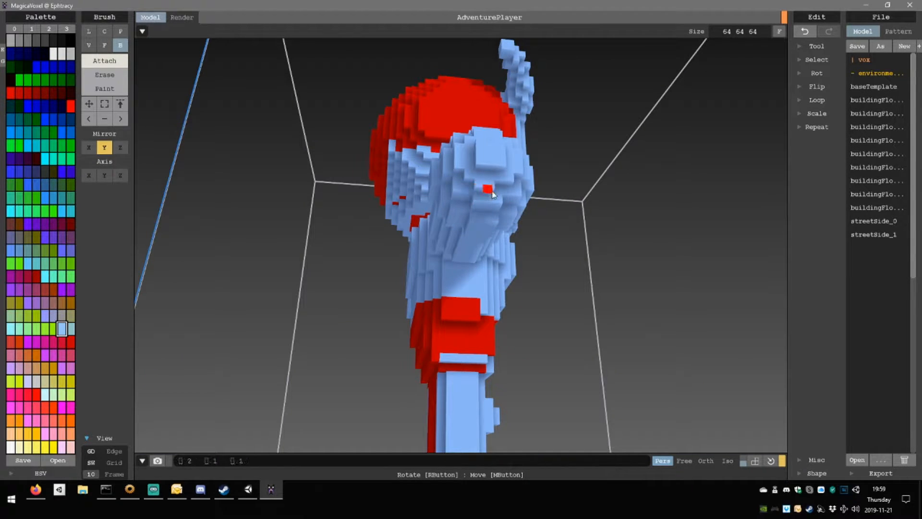
right_click_drag(517, 213, 469, 233)
scroll(477, 210, "up", 3)
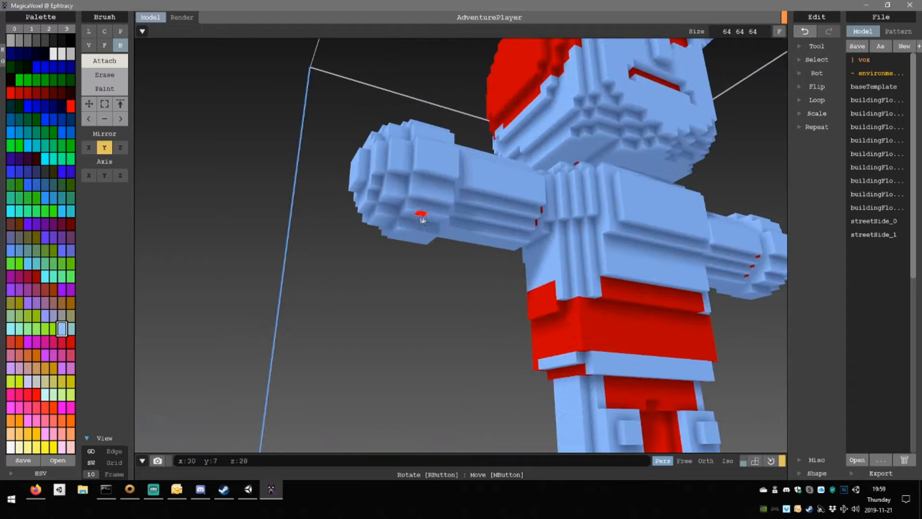
Attach a light blue panel 4 voxels high across the front of the red waist band below the chest armor.
right_click_drag(397, 145, 466, 194)
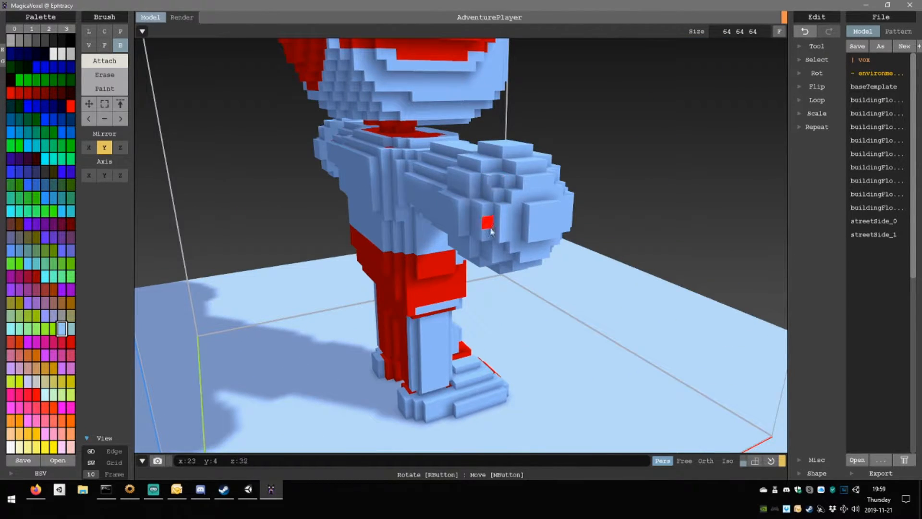
right_click_drag(508, 257, 413, 228)
scroll(552, 236, "down", 3)
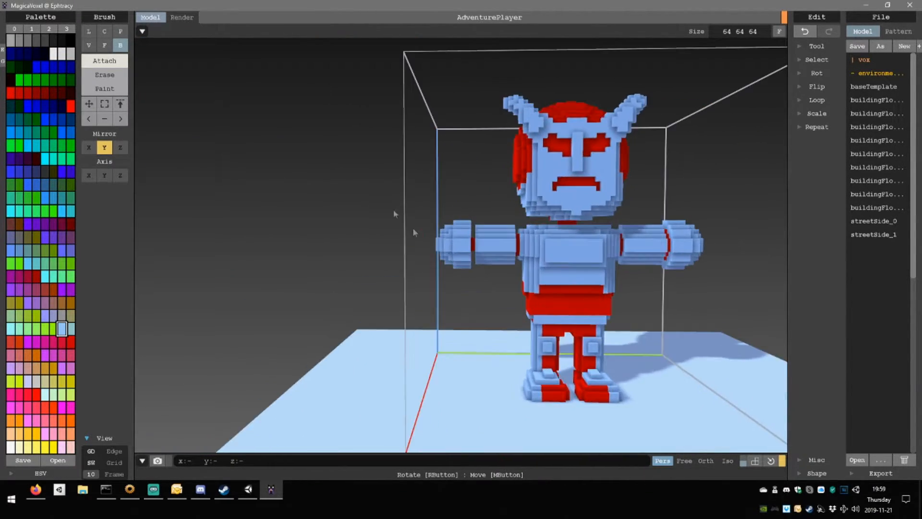
scroll(519, 279, "up", 5)
scroll(531, 290, "down", 2)
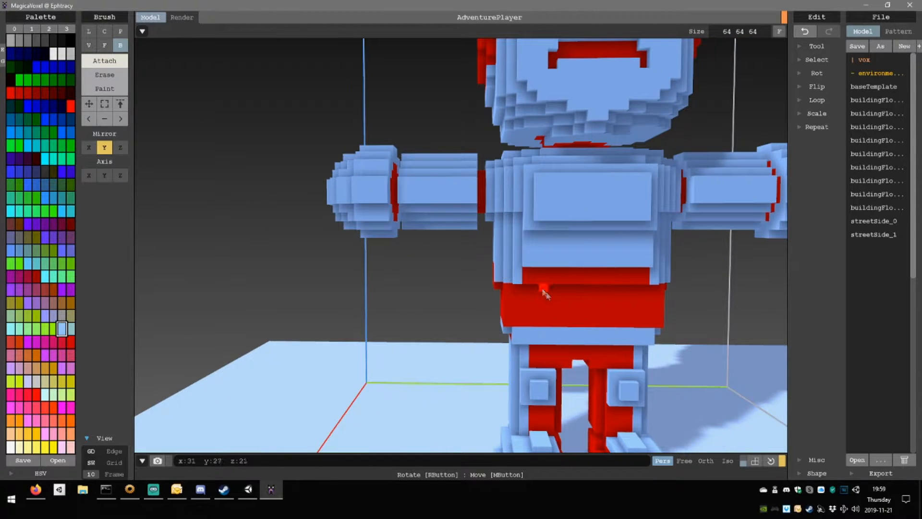
mouse_move(525, 288)
left_mouse_down()
mouse_move(606, 307)
mouse_move(606, 318)
left_mouse_up()
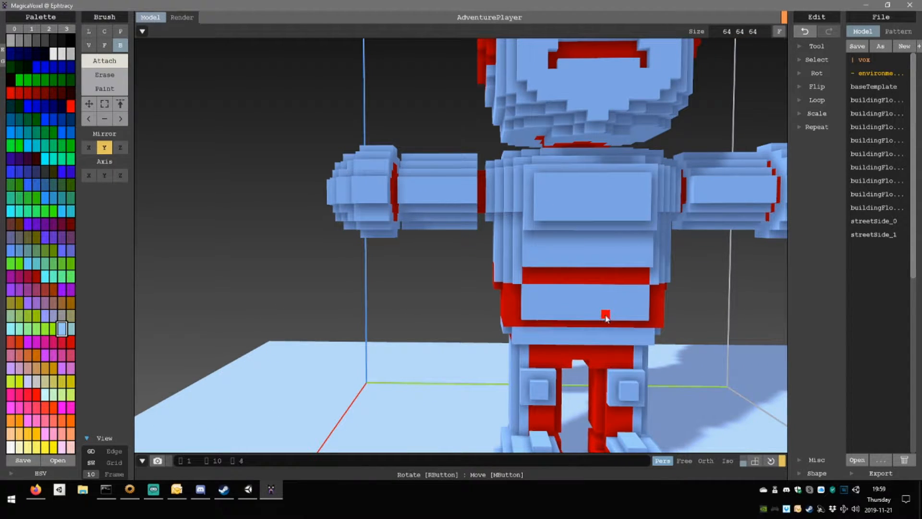
Inspect the whole character from the sides, above and the front to check the armor coverage.
right_click_drag(572, 315, 656, 309)
scroll(648, 314, "down", 5)
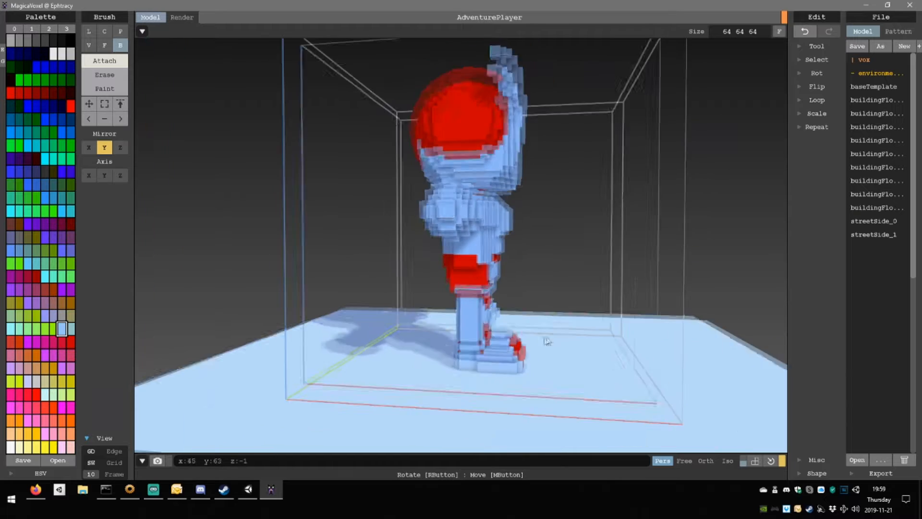
right_click_drag(533, 340, 486, 308)
scroll(490, 278, "down", 4)
scroll(486, 284, "up", 6)
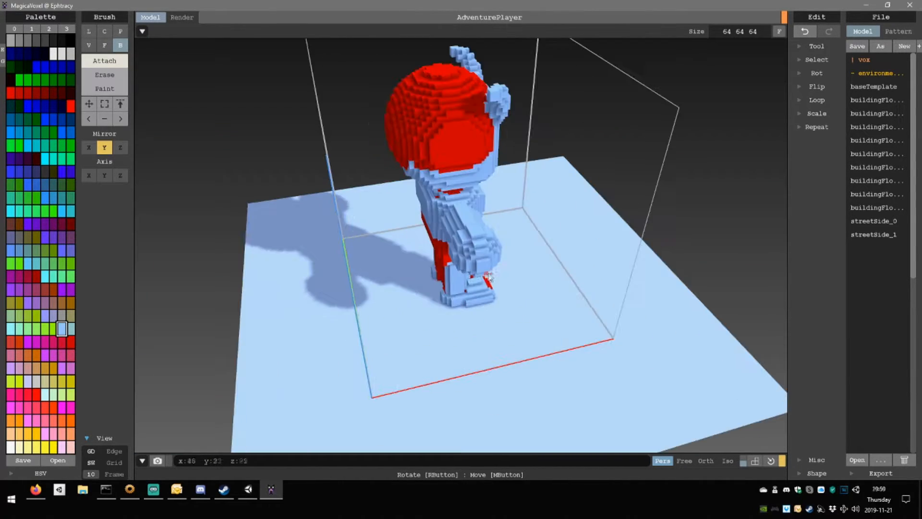
right_click_drag(459, 252, 423, 250)
scroll(371, 240, "down", 8)
scroll(424, 252, "up", 6)
right_click_drag(490, 278, 551, 269)
scroll(476, 252, "down", 5)
scroll(468, 255, "up", 5)
scroll(456, 285, "down", 6)
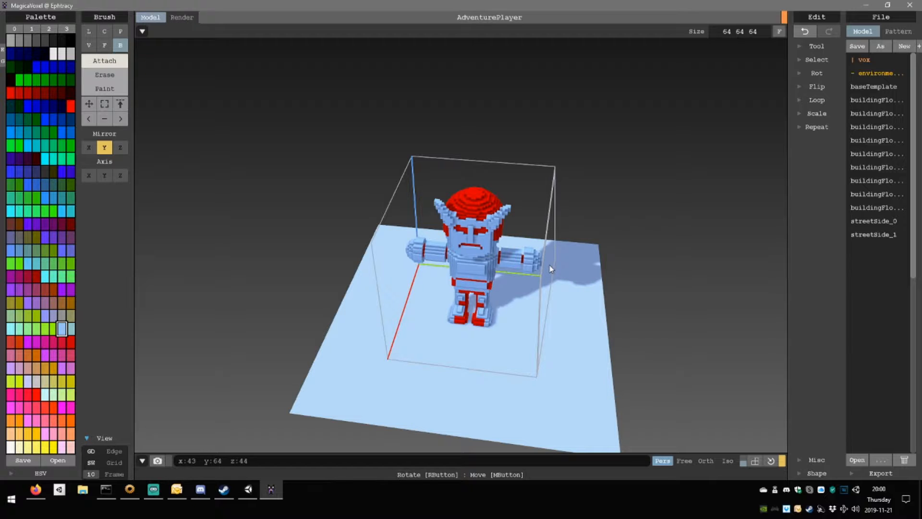
Erase red voxels behind the mask's mouth and eye openings to recess the face beneath.
scroll(496, 327, "up", 6)
scroll(456, 279, "down", 2)
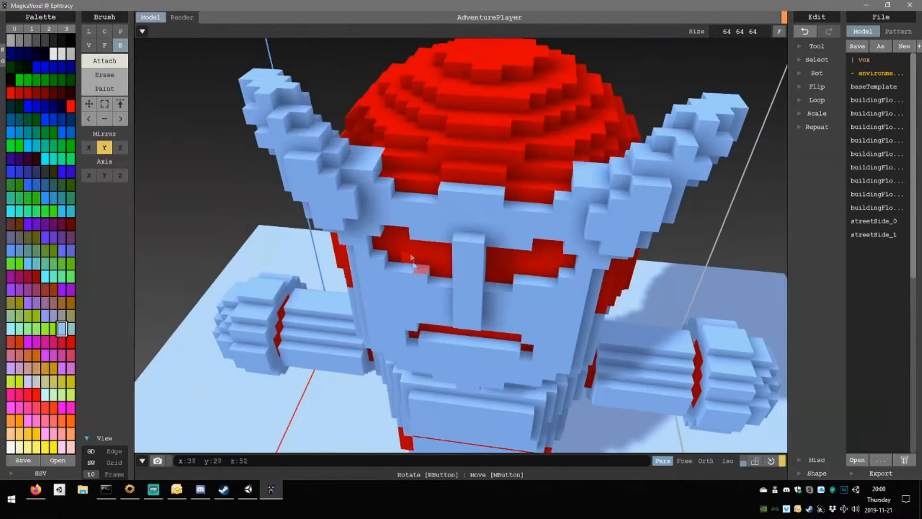
scroll(422, 234, "up", 3)
scroll(422, 233, "down", 3)
scroll(397, 232, "up", 4)
scroll(377, 164, "up", 1)
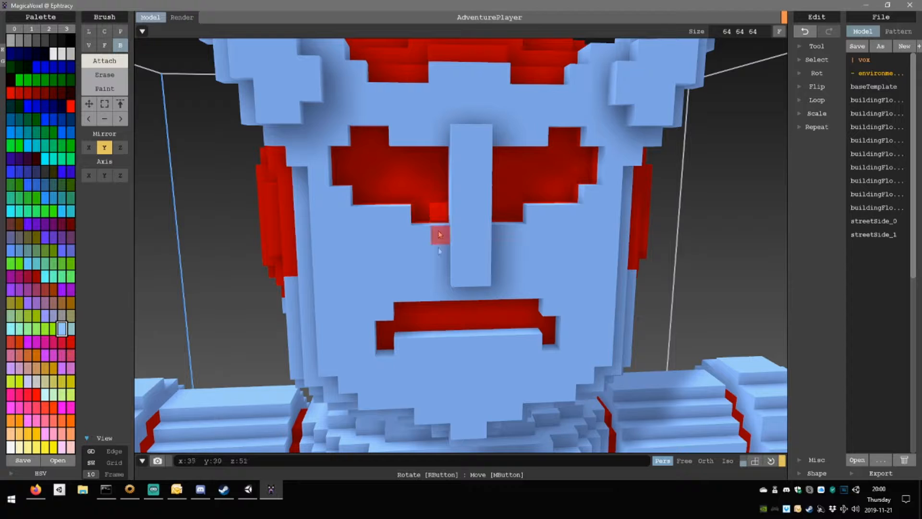
right_click_drag(438, 301, 396, 260)
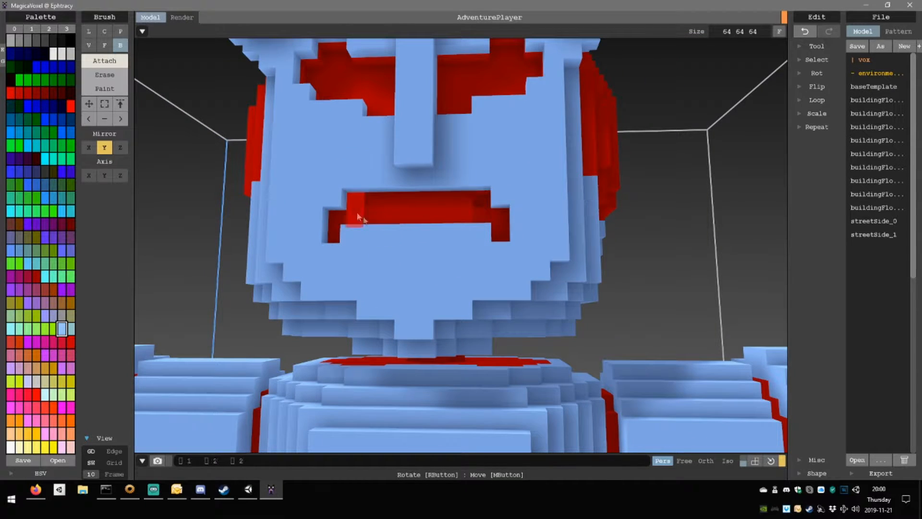
right_click_drag(442, 216, 390, 277)
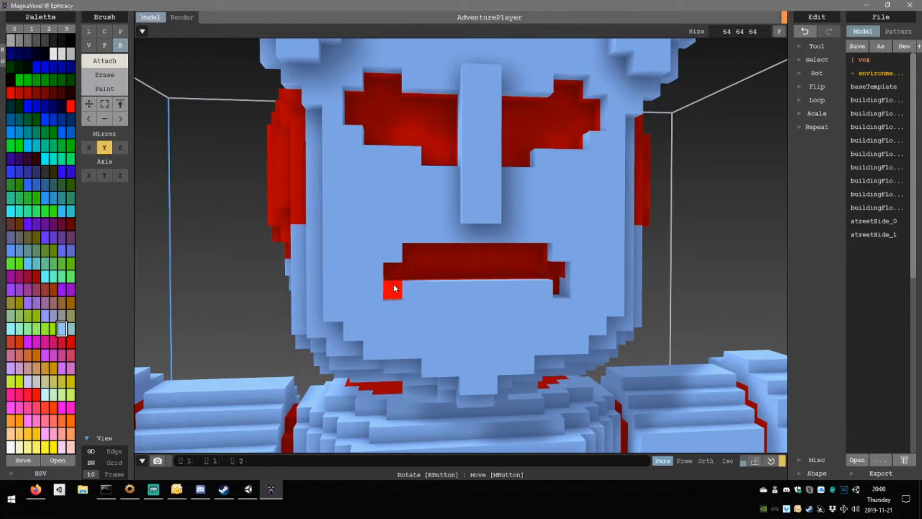
right_click_drag(534, 278, 471, 259)
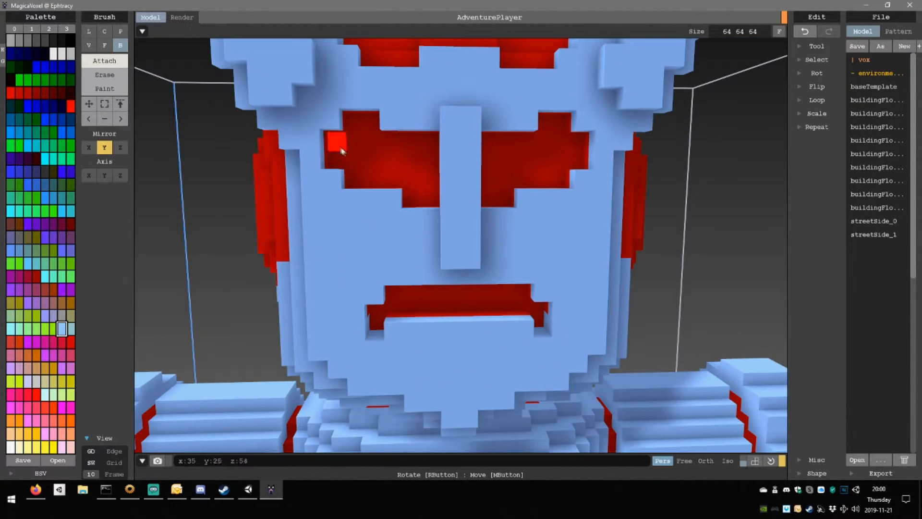
right_click_drag(355, 151, 362, 120)
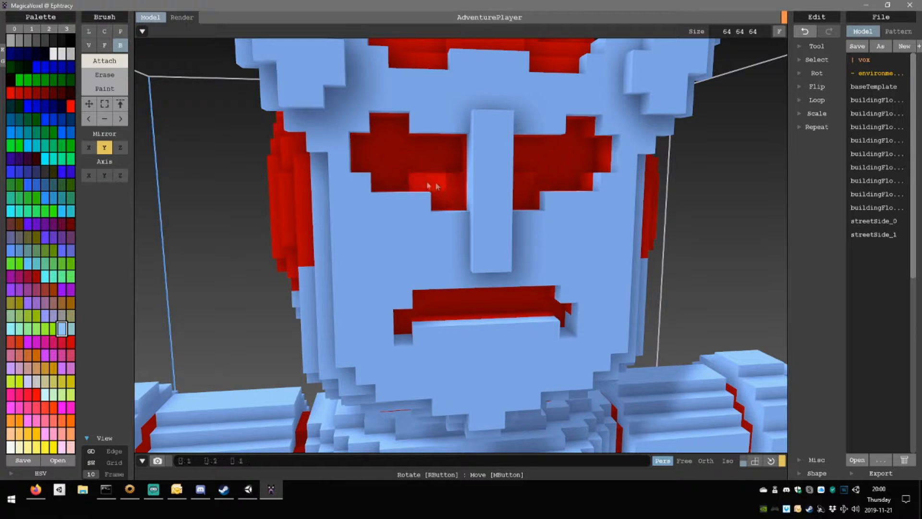
right_click_drag(523, 197, 457, 220)
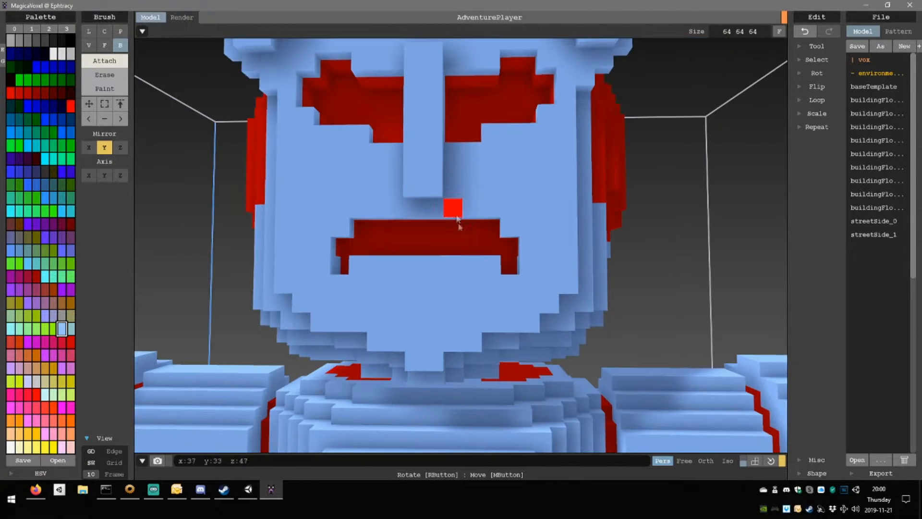
left_click_drag(344, 266, 462, 237)
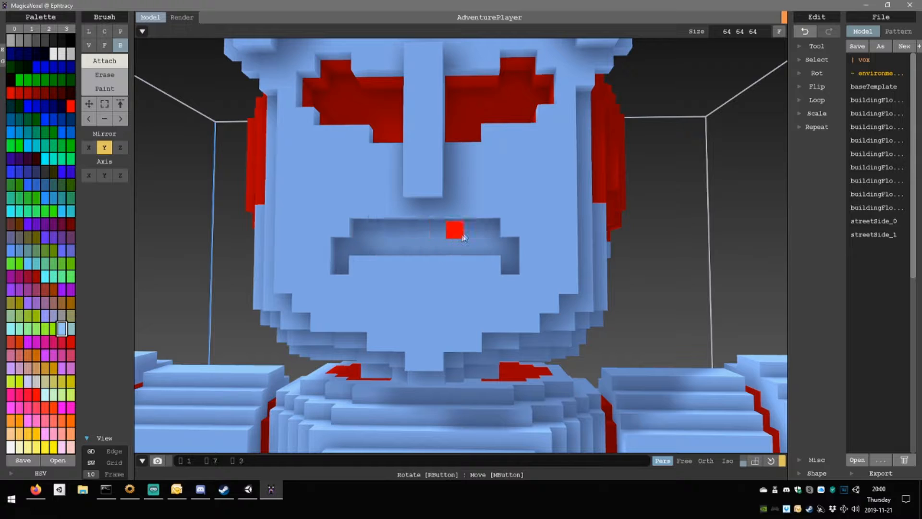
right_click_drag(467, 244, 500, 271)
key("ctrl+z")
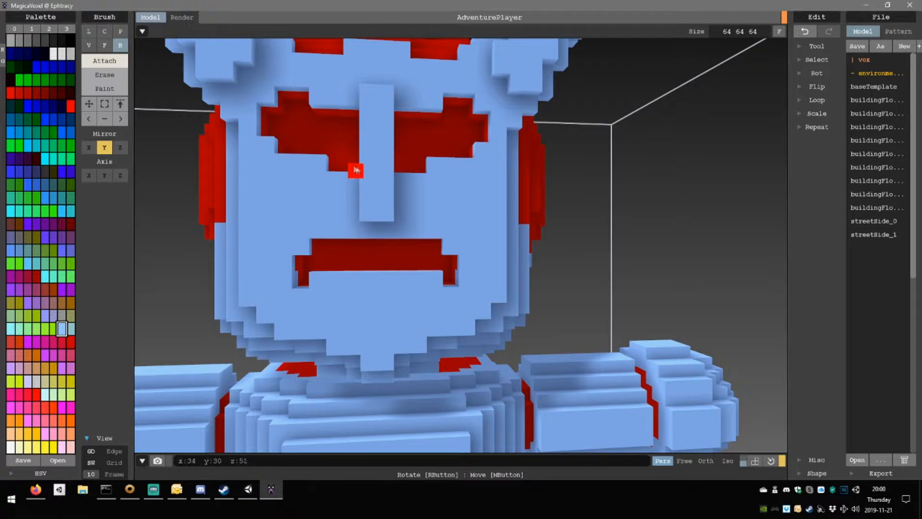
Deepen the hollows behind the mask's eye and mouth openings by erasing further layers of red voxels.
right_click_drag(356, 171, 289, 152)
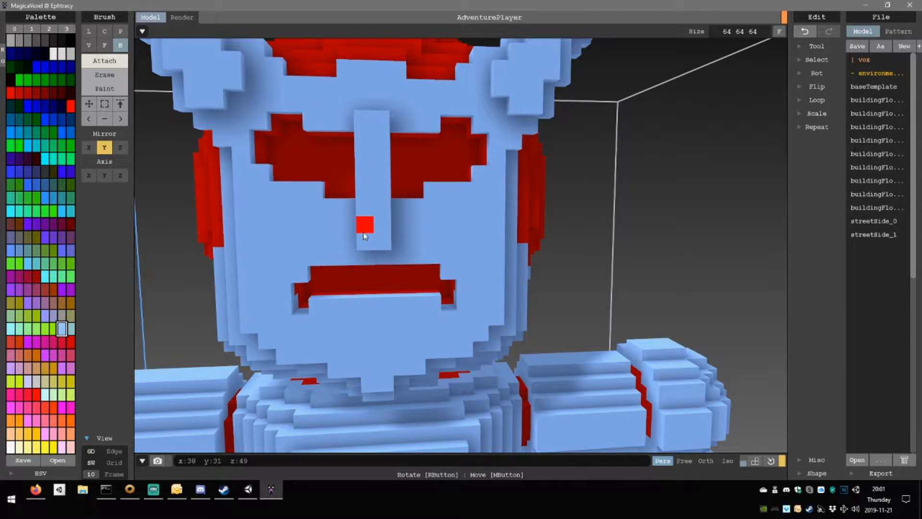
right_click_drag(363, 232, 361, 238)
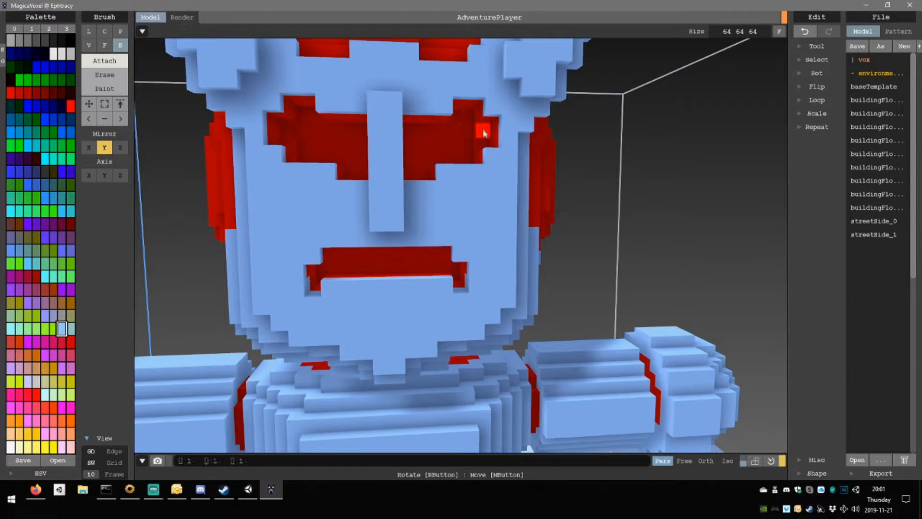
right_click_drag(493, 172, 423, 205)
scroll(456, 191, "down", 5)
scroll(406, 206, "up", 6)
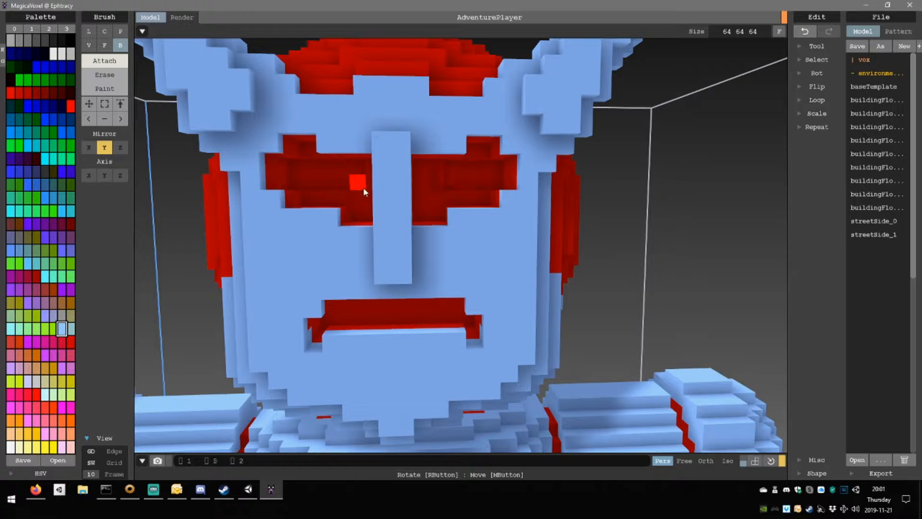
right_click_drag(326, 189, 347, 192)
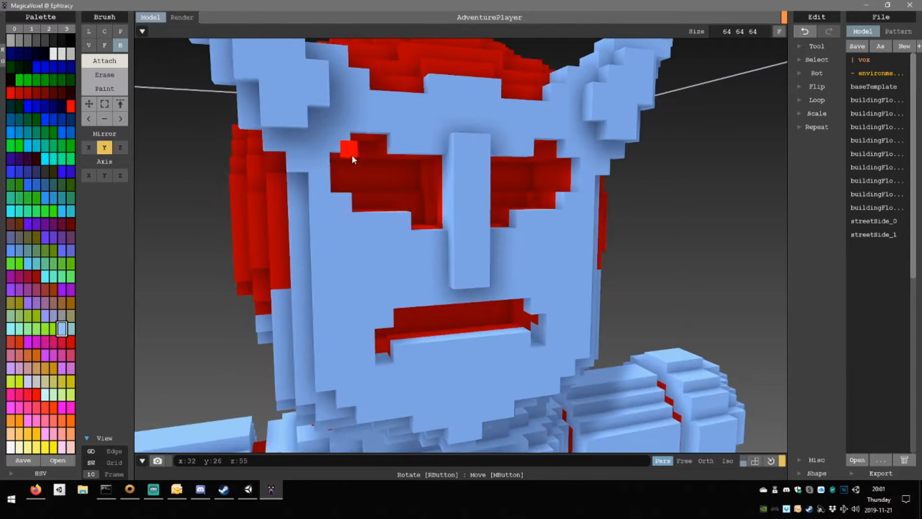
right_click_drag(365, 156, 353, 205)
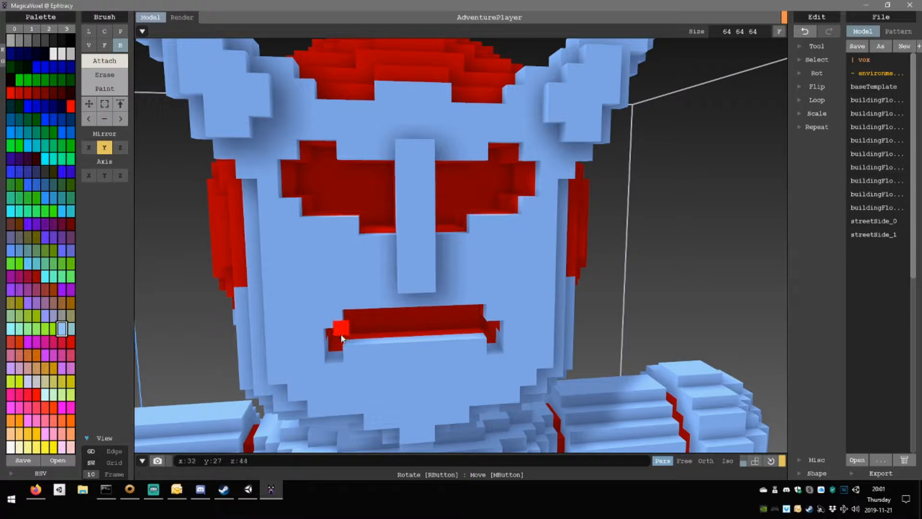
right_click_drag(342, 338, 339, 319)
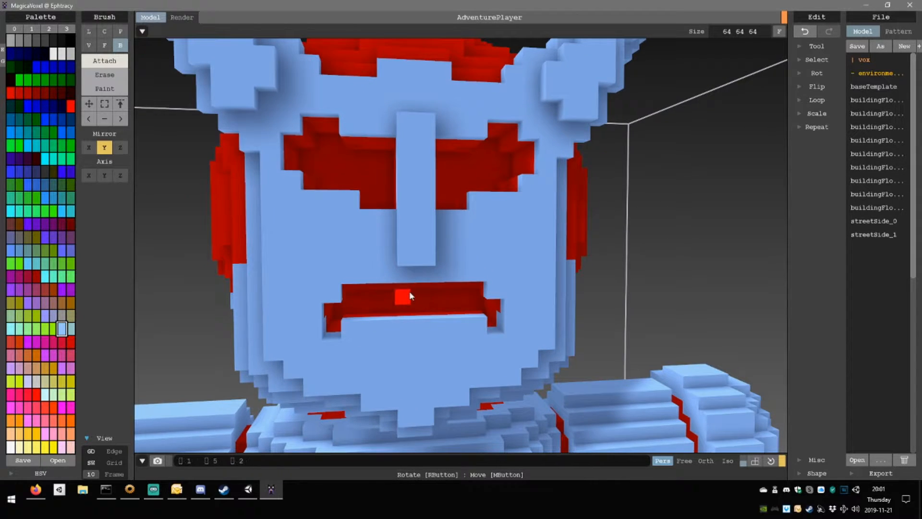
right_click_drag(413, 287, 428, 292)
right_click_drag(344, 290, 334, 298)
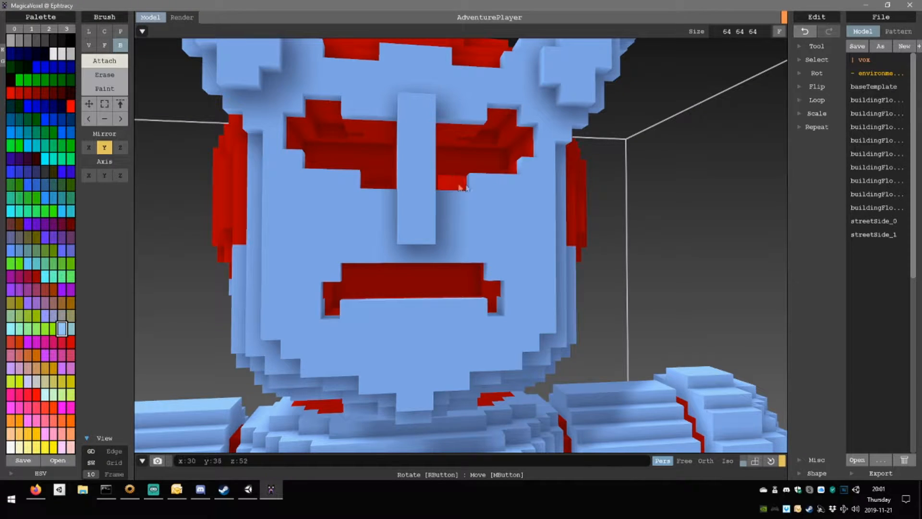
Attach light blue voxels inside both eye hollows on the stepped outer ledges, the inner blocks and along the rear floor.
right_click_drag(460, 187, 555, 236)
scroll(500, 283, "up", 8)
left_click(556, 235)
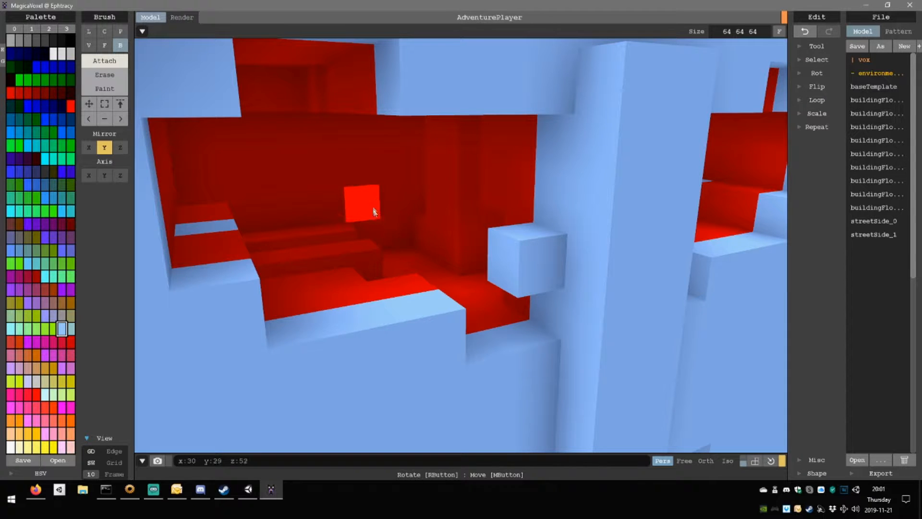
key("ctrl+z")
scroll(377, 214, "up", 3)
right_click_drag(379, 216, 328, 253)
left_click(315, 104)
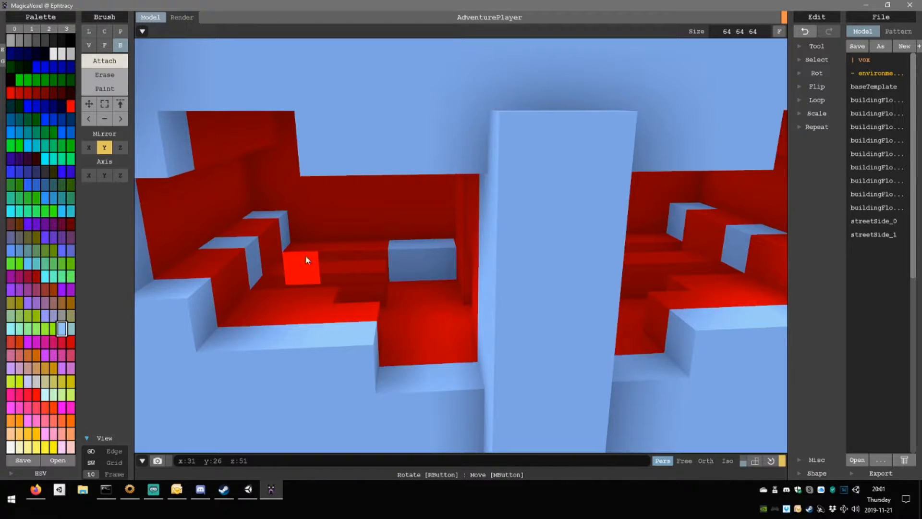
left_click_drag(311, 256, 423, 267)
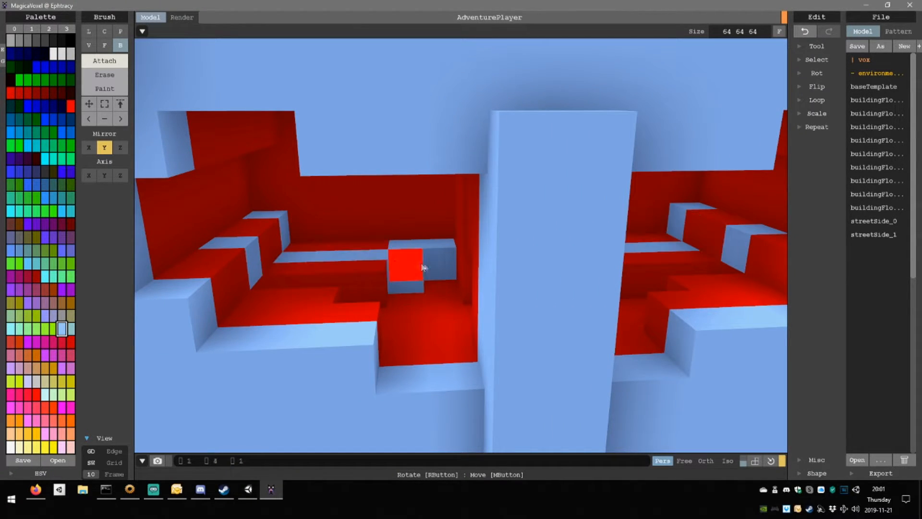
Attach a light blue strip along the front floor ledge of both eye hollows and a voxel in each outer corner.
right_click_drag(362, 264, 338, 249)
left_click(314, 248, "shift")
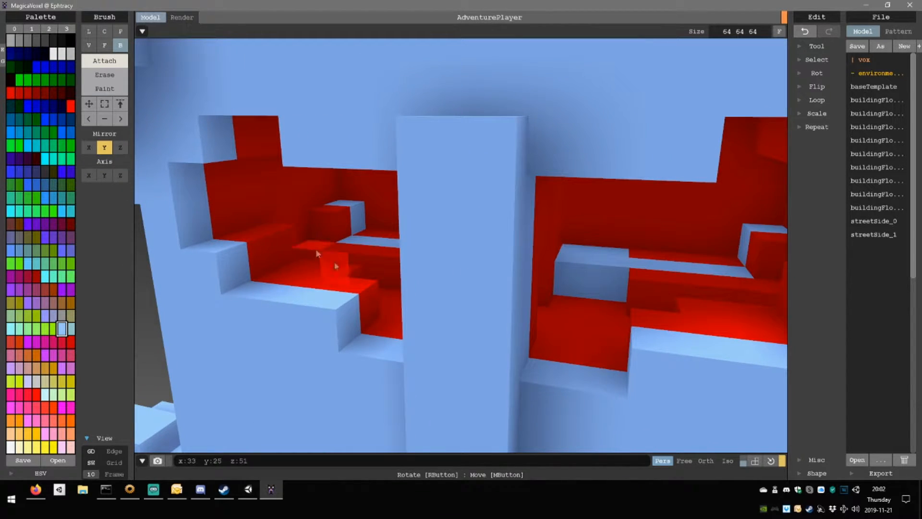
left_click_drag(316, 251, 356, 268)
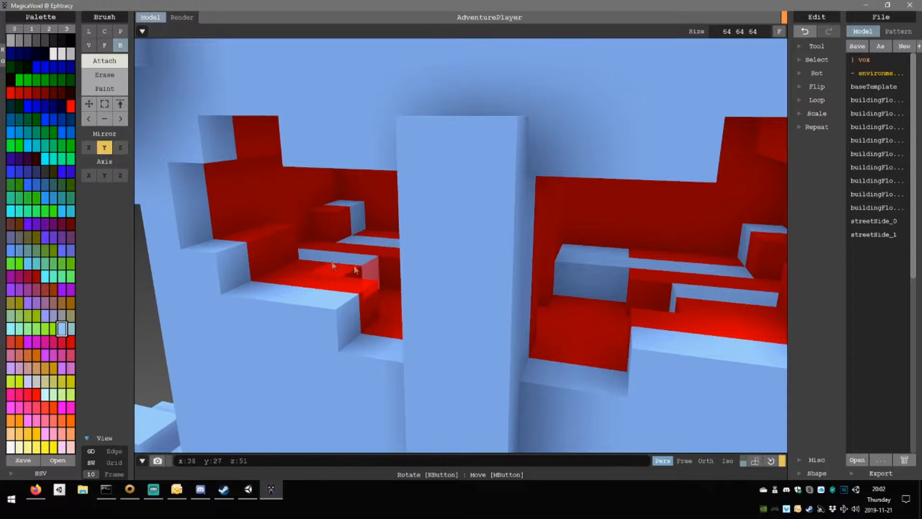
right_click_drag(356, 269, 377, 249)
left_click(371, 256)
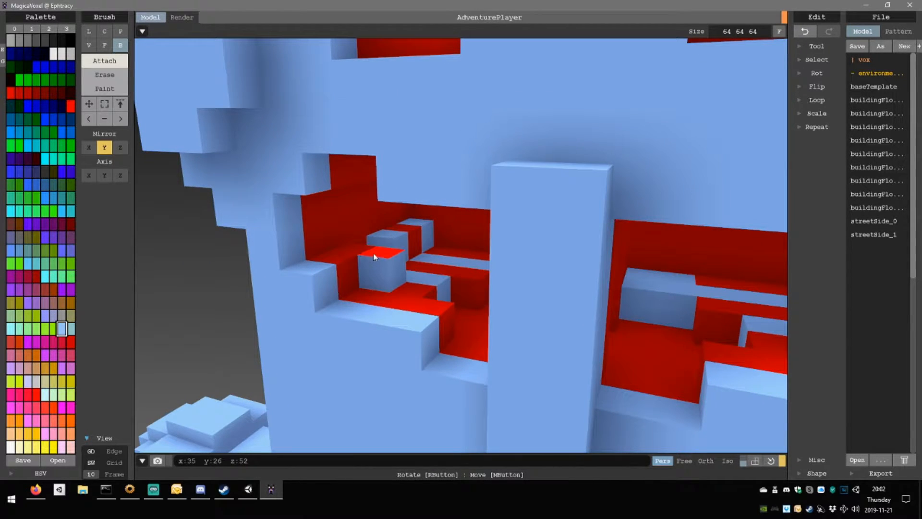
Extend the light blue blocks at the inner corners of both eye hollows and add vertical strips on their inner walls.
right_click_drag(382, 244, 504, 304)
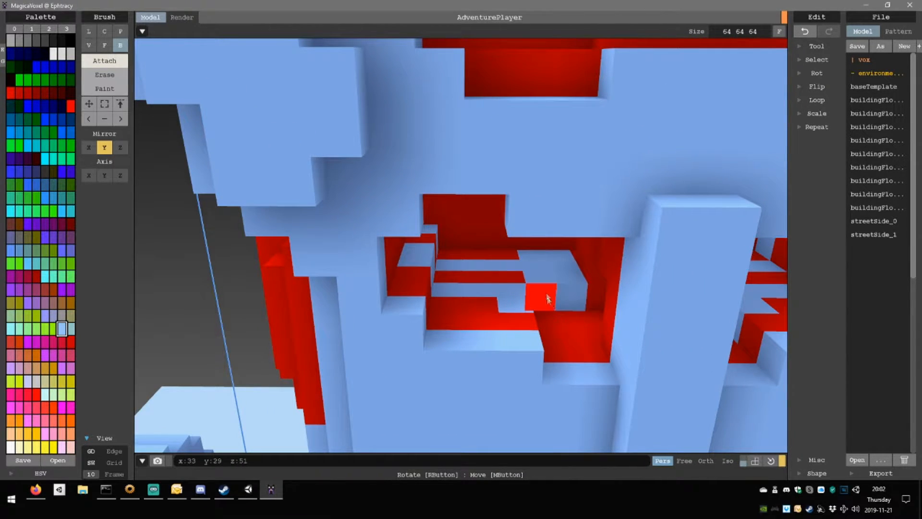
right_click_drag(557, 311, 544, 289)
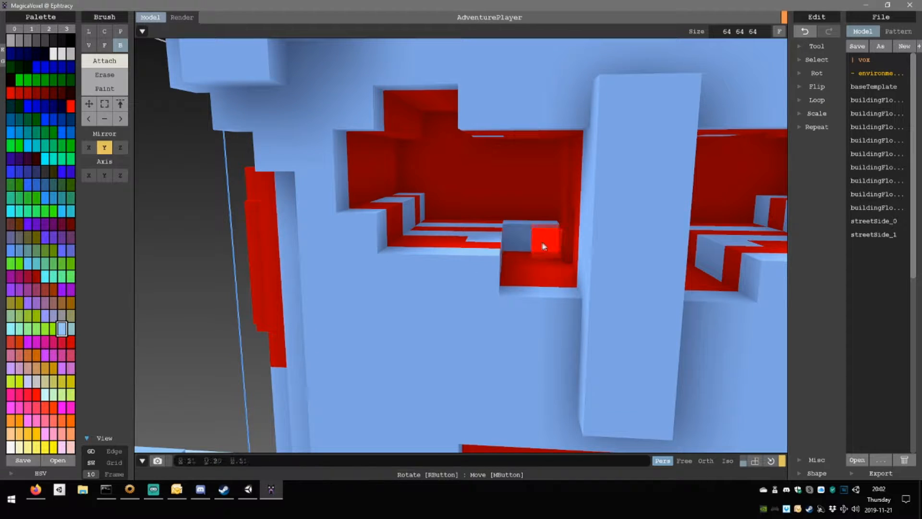
right_click_drag(537, 238, 562, 181)
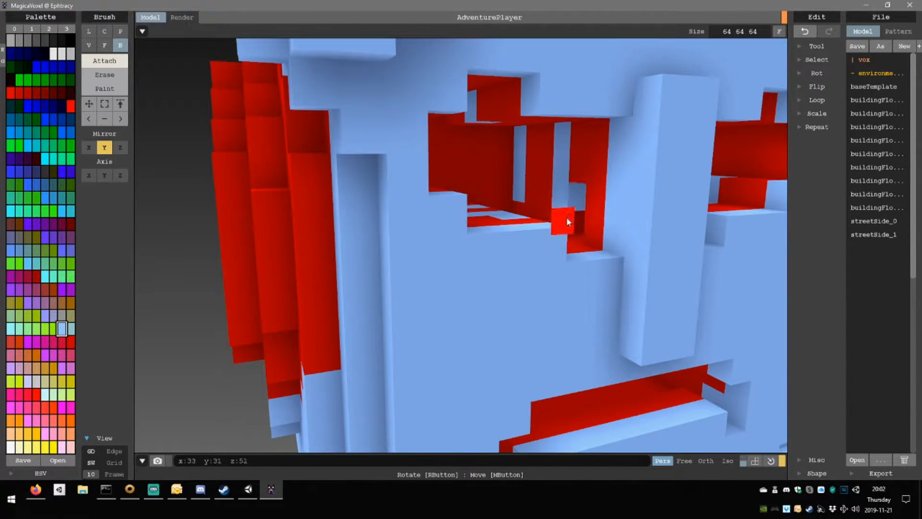
Cover the floor inside the mouth hollow with a light blue layer one voxel thick.
right_click_drag(581, 223, 542, 207)
middle_click_drag(542, 312, 500, 238)
scroll(500, 238, "up", 8)
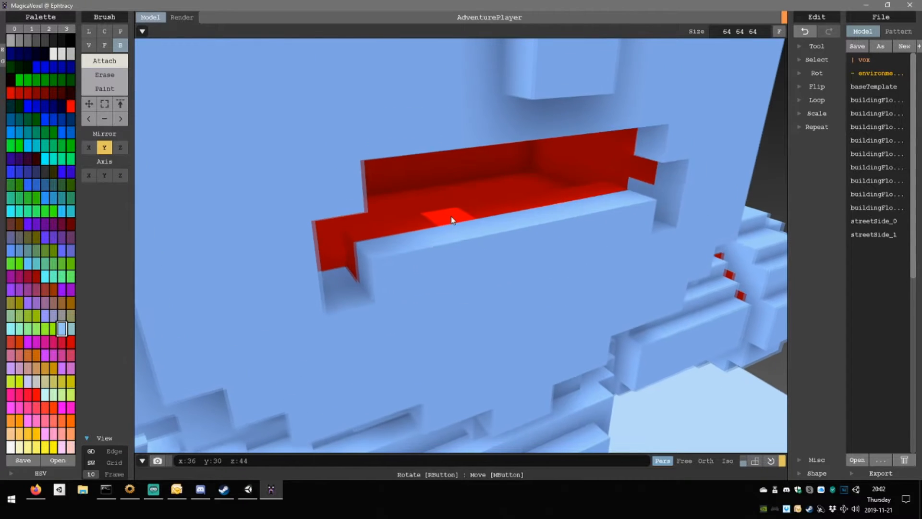
right_click_drag(450, 219, 352, 245)
mouse_move(350, 250)
left_mouse_down()
mouse_move(467, 191)
mouse_move(457, 180)
left_mouse_up()
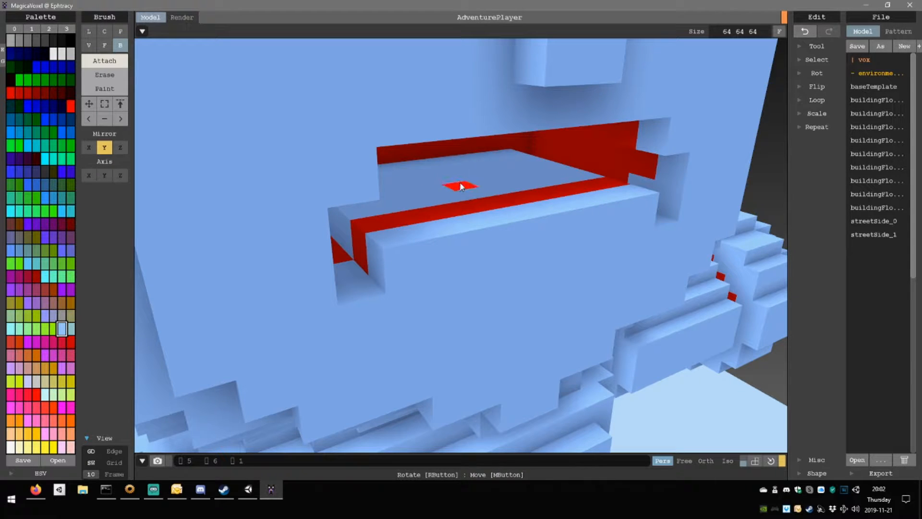
right_click_drag(459, 185, 425, 158)
scroll(485, 211, "down", 10)
scroll(459, 218, "up", 10)
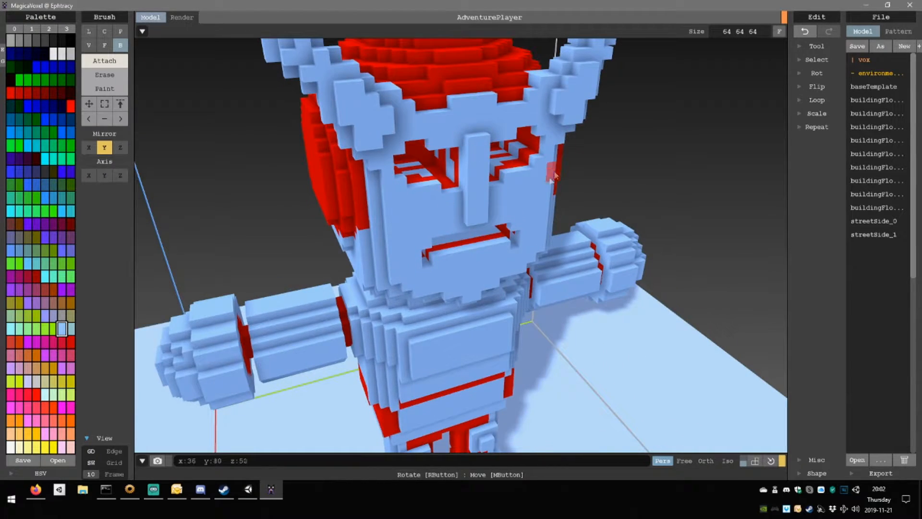
Erase the light blue blocks and vertical strips from the inner corners of both eye hollows, beside the nose.
right_click_drag(553, 175, 529, 178)
scroll(523, 173, "up", 5)
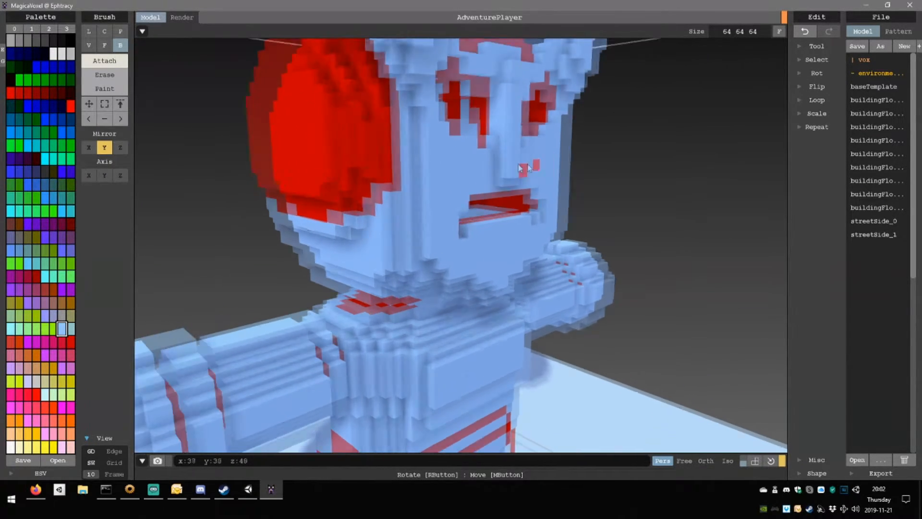
scroll(519, 165, "up", 2)
middle_click_drag(516, 169, 449, 242)
right_click_drag(407, 146, 395, 127)
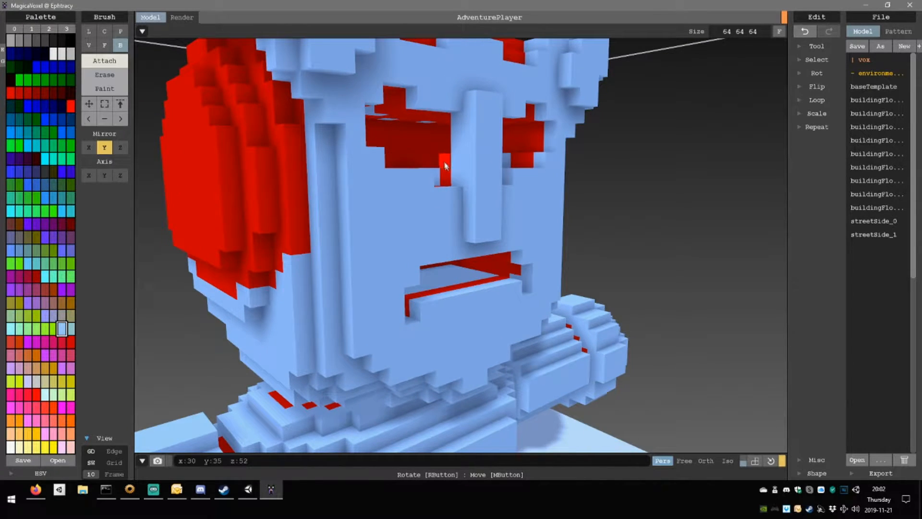
right_click_drag(446, 166, 456, 188)
left_click_drag(464, 211, 405, 203)
right_click_drag(405, 203, 516, 188)
right_click_drag(485, 207, 393, 209)
left_click_drag(393, 208, 394, 208)
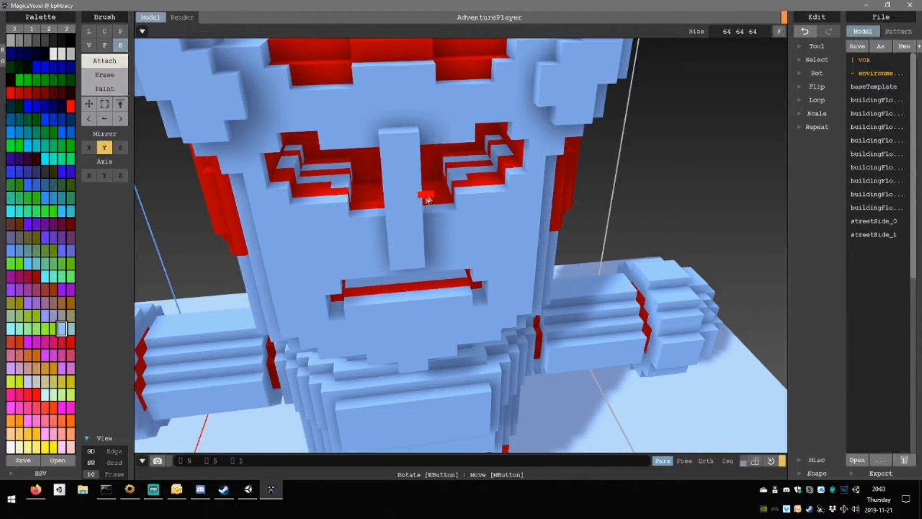
Erase the remaining light blue floor strips, ledge blocks and outer corner voxels inside both eye hollows.
right_click_drag(443, 196, 320, 196)
scroll(320, 196, "up", 10)
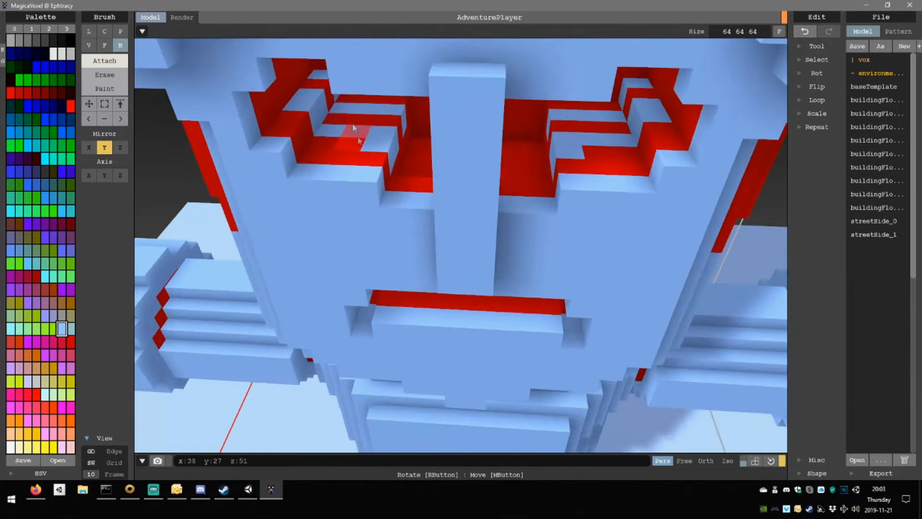
right_click_drag(353, 127, 349, 101)
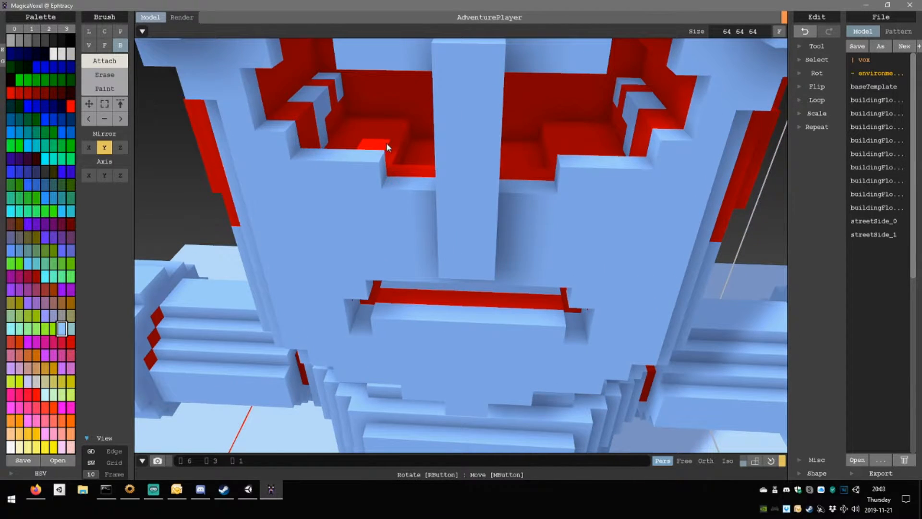
left_click_drag(386, 143, 390, 138, "shift")
mouse_move(362, 151)
right_mouse_down()
mouse_move(364, 167)
mouse_move(358, 161)
right_mouse_up()
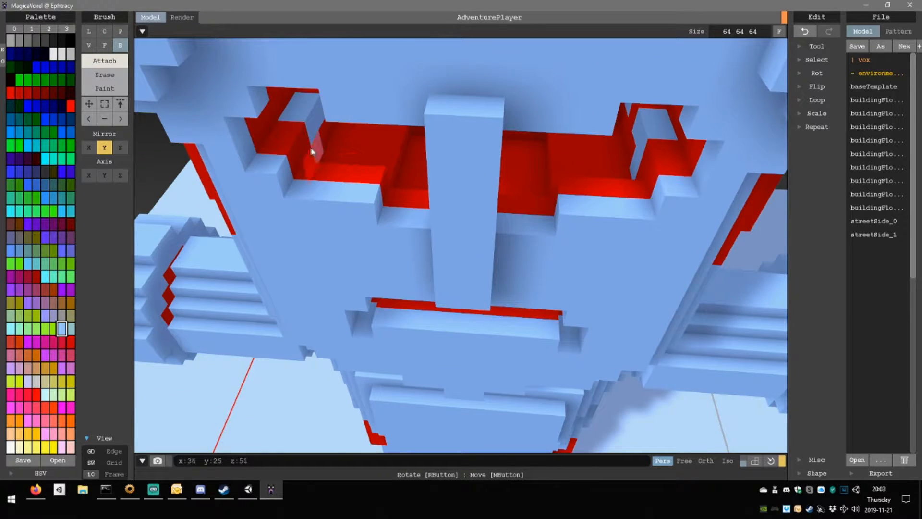
right_click_drag(298, 142, 303, 127)
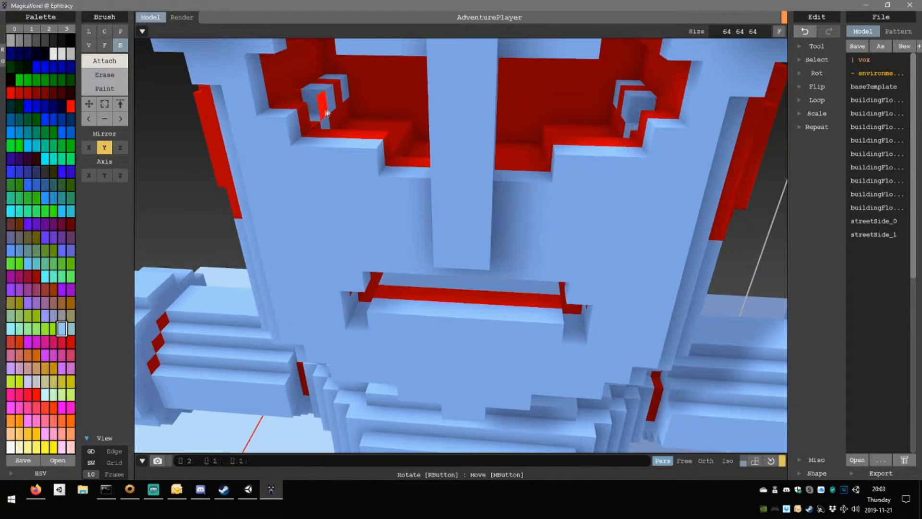
mouse_move(343, 98)
right_mouse_down()
mouse_move(319, 140)
mouse_move(350, 116)
mouse_move(380, 55)
mouse_move(367, 81)
mouse_move(377, 131)
mouse_move(389, 67)
mouse_move(366, 114)
mouse_move(387, 107)
mouse_move(410, 116)
mouse_move(394, 128)
right_mouse_up()
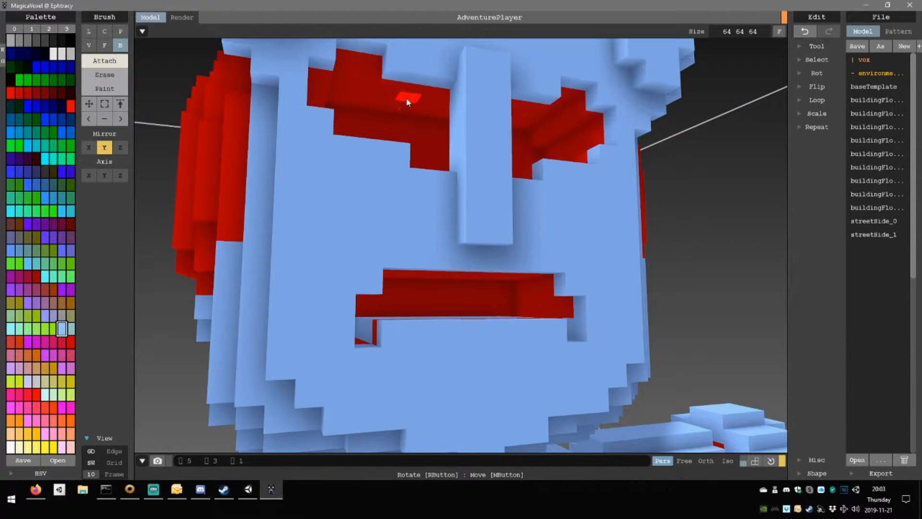
right_click_drag(407, 102, 399, 226)
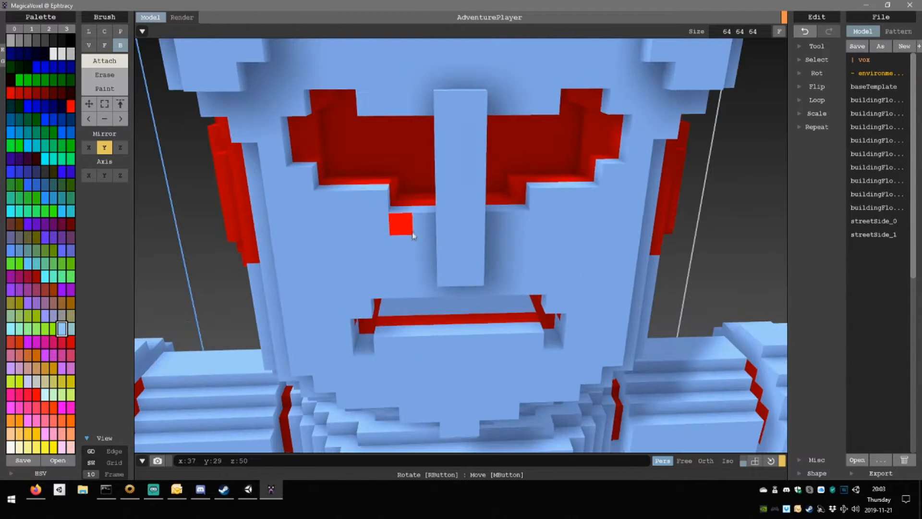
Remove the light blue floor layer from the mouth hollow with the Face brush and check the whole character.
left_click(104, 45)
mouse_move(319, 148)
right_mouse_down()
mouse_move(340, 213)
mouse_move(405, 229)
mouse_move(416, 273)
mouse_move(425, 250)
mouse_move(399, 204)
mouse_move(403, 191)
mouse_move(331, 192)
mouse_move(409, 225)
mouse_move(434, 275)
mouse_move(391, 185)
mouse_move(340, 209)
mouse_move(373, 281)
mouse_move(434, 263)
mouse_move(411, 222)
right_mouse_up()
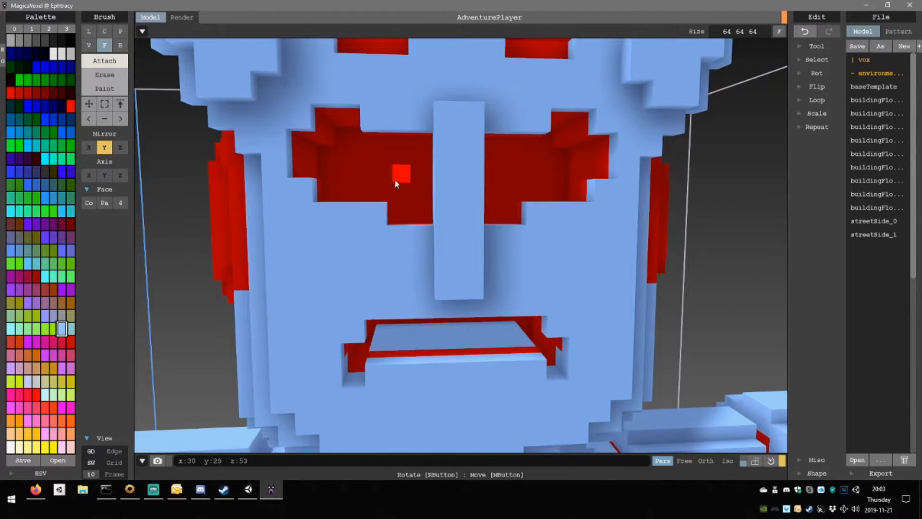
right_click_drag(392, 190, 505, 208)
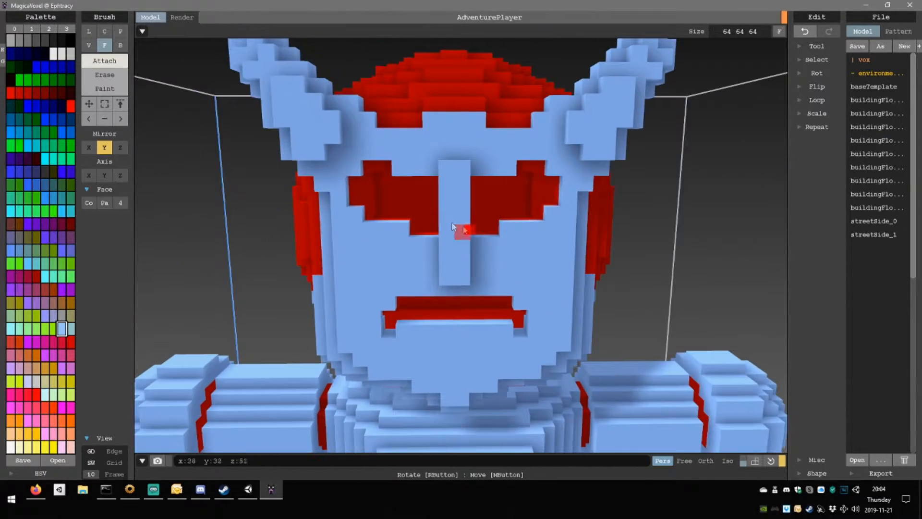
right_click_drag(462, 229, 514, 199)
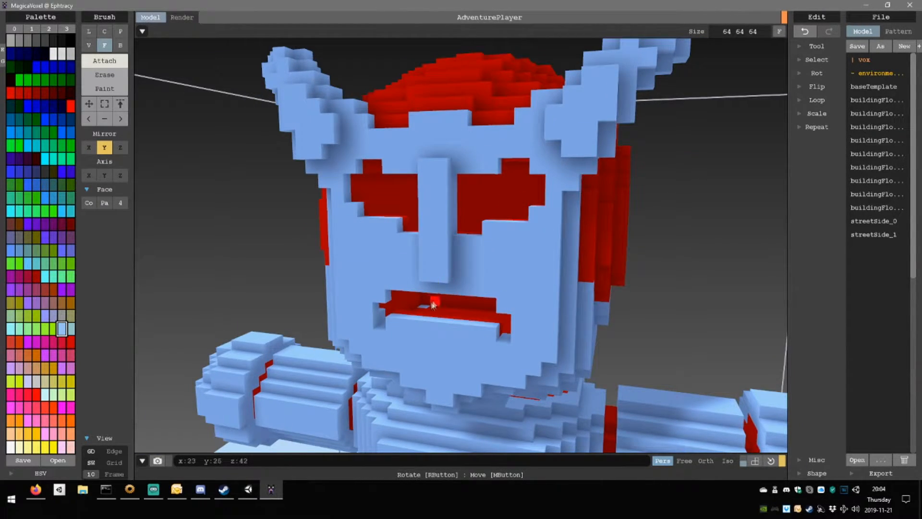
right_click_drag(425, 311, 445, 285)
scroll(371, 279, "down", 3)
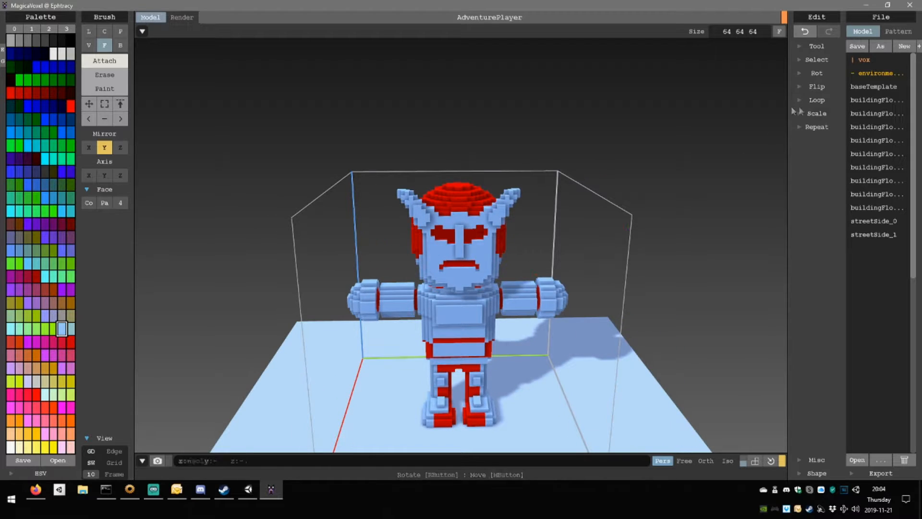
Save the model under the new name AdventureDemon and export it as a PLY mesh.
left_click(882, 48)
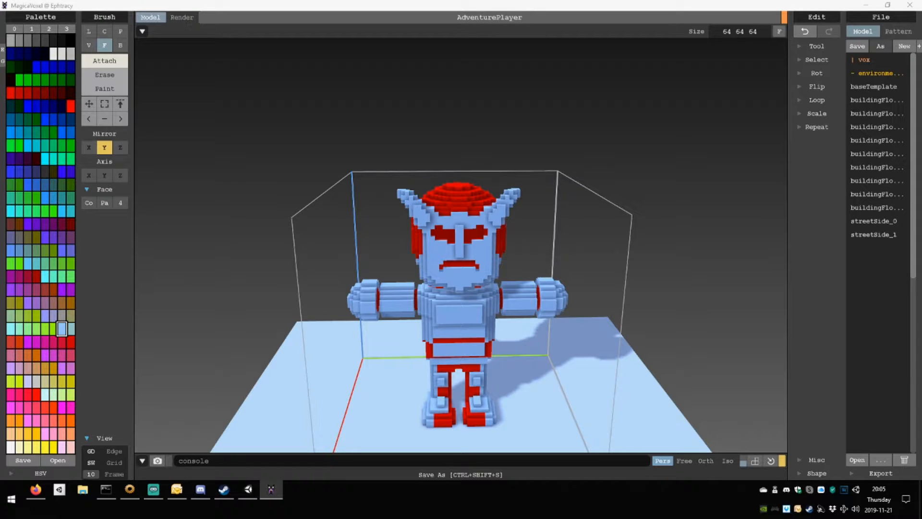
key("Return")
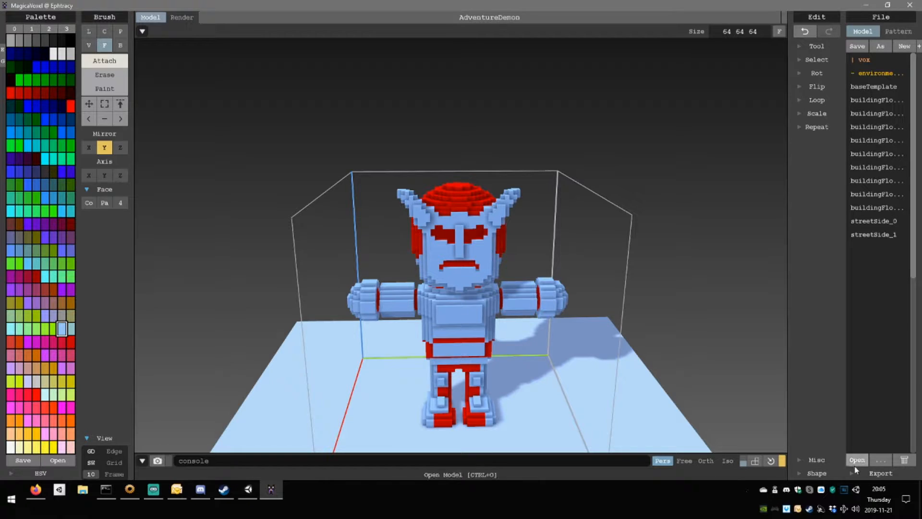
left_click(869, 473)
left_click(883, 447)
key("Return")
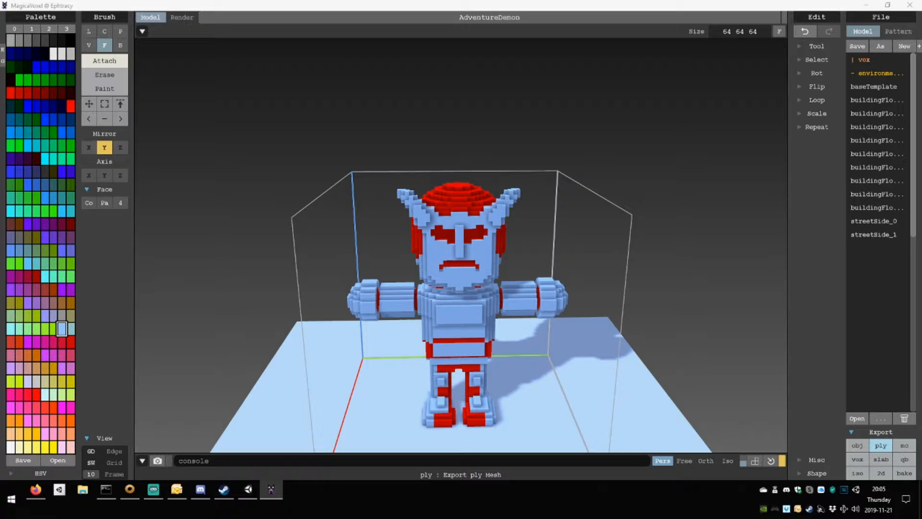
left_click(881, 445)
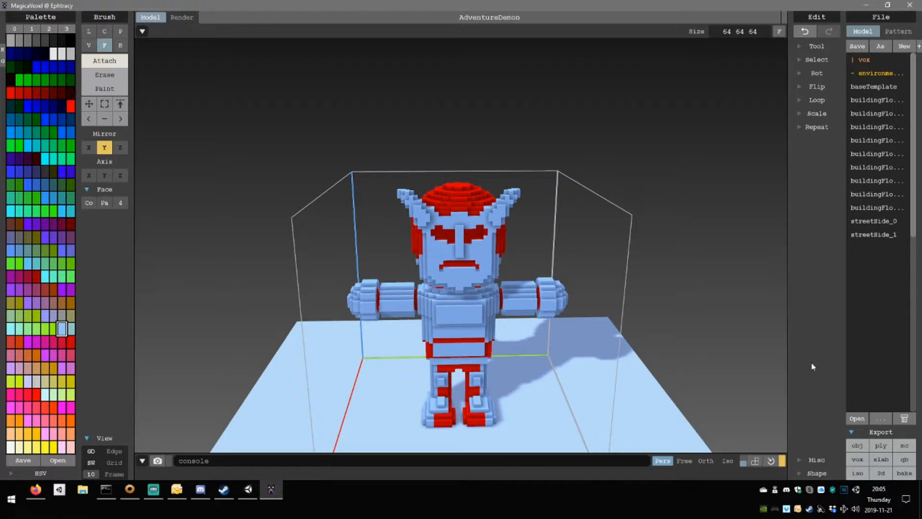
Switch to Unity, open the characters Blender model from the project's Models folder and maximize the Blender window.
left_click(247, 488)
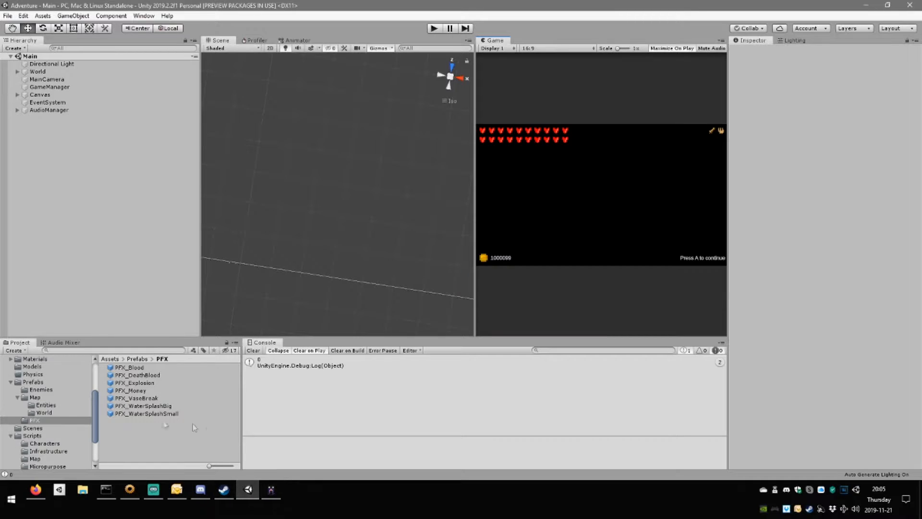
scroll(58, 417, "up", 3)
left_click(39, 420)
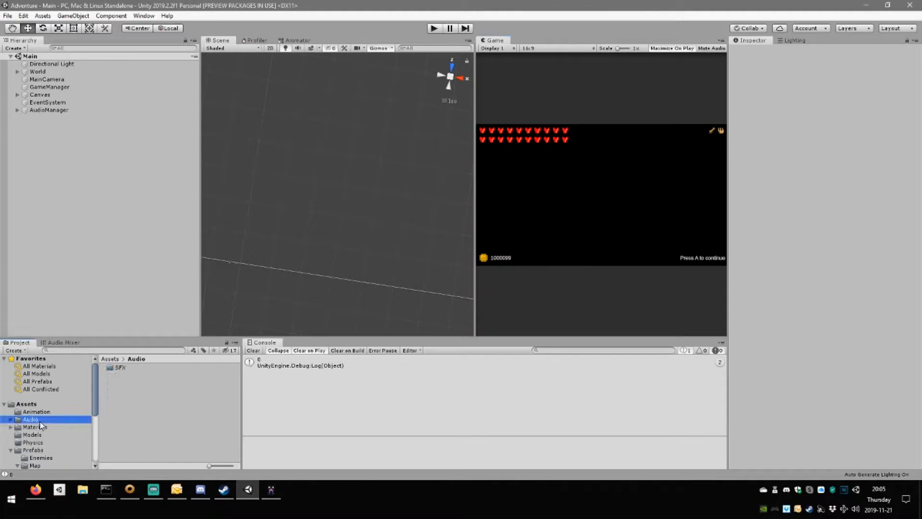
left_click(39, 435)
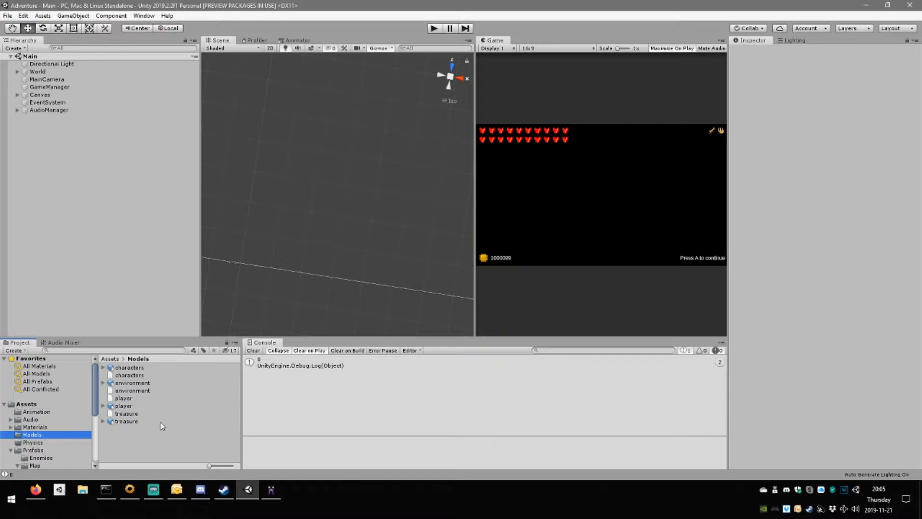
left_click(140, 369)
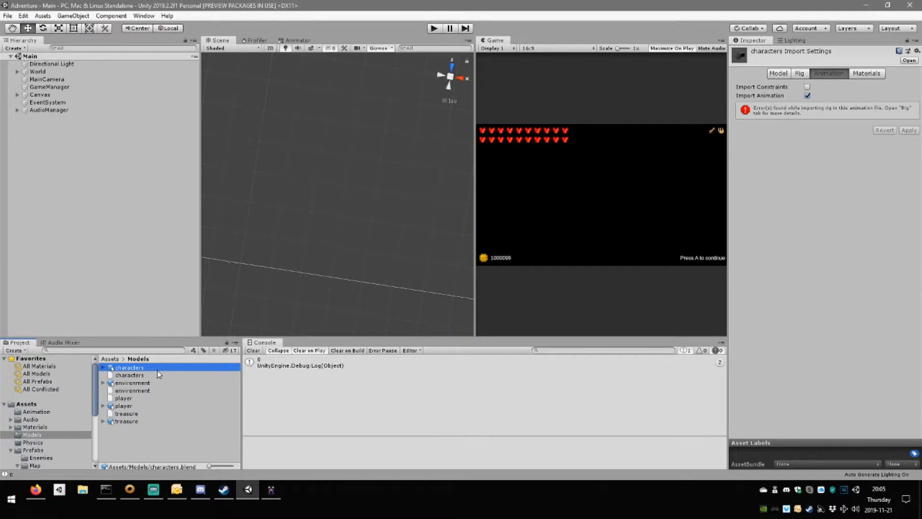
double_click(157, 368)
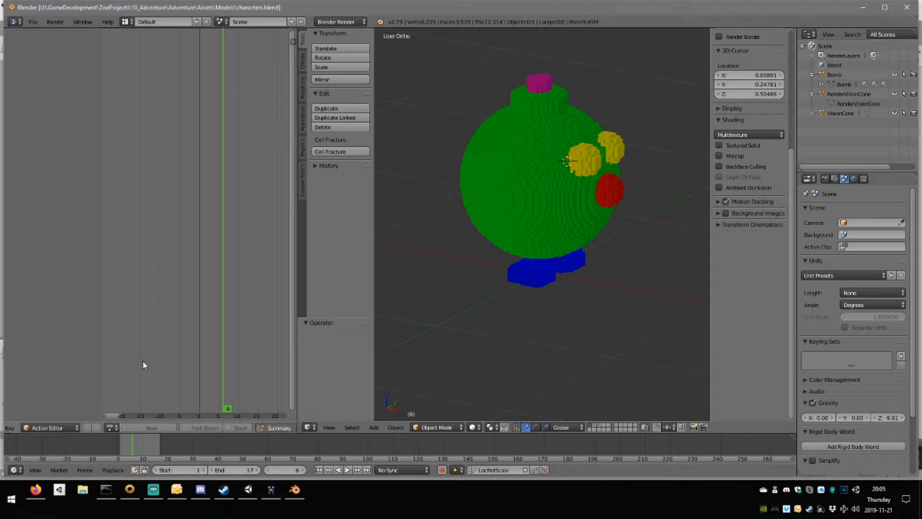
double_click(530, 9)
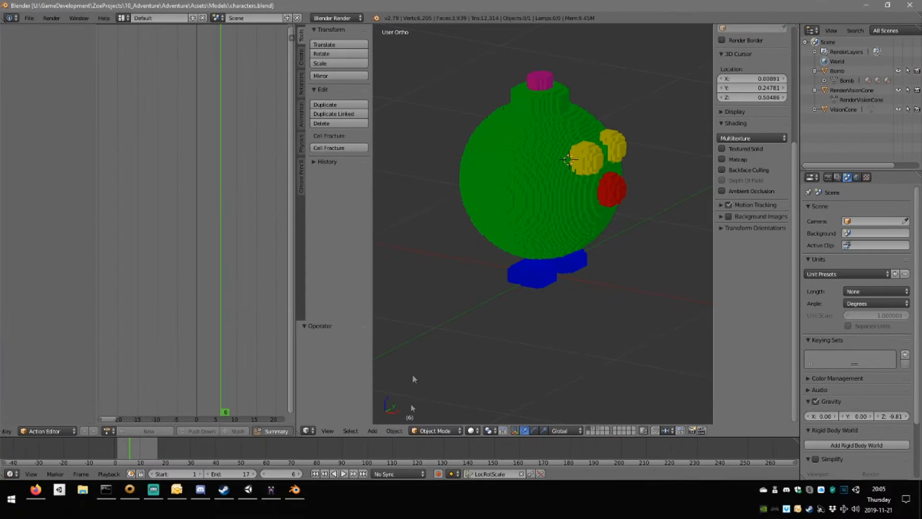
Check the scene layers, reset the 3D cursor to the origin and make an empty layer the only visible one.
left_click(593, 434)
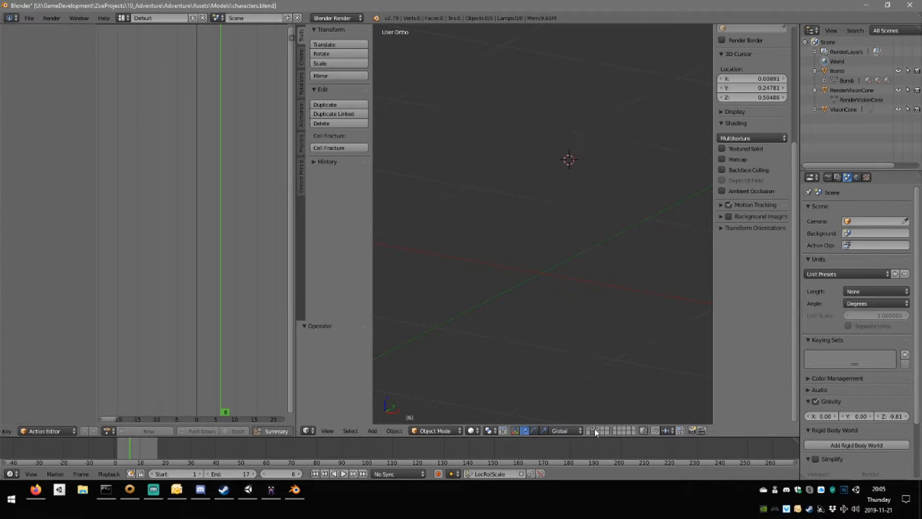
left_click(598, 431)
left_click(597, 432)
left_click(590, 433)
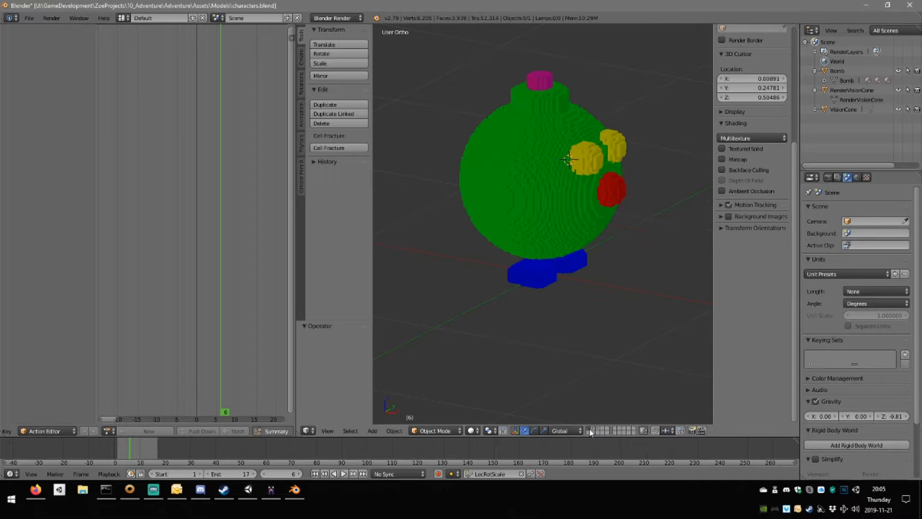
scroll(494, 384, "down", 7)
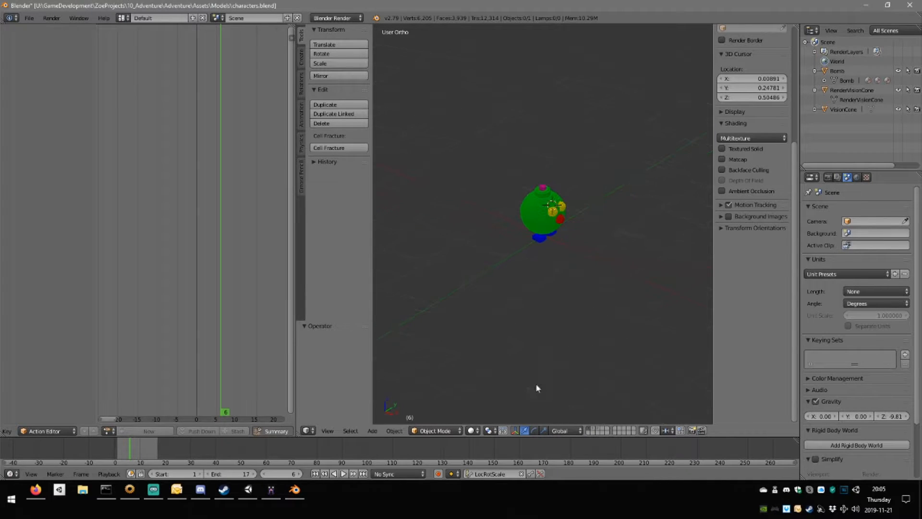
middle_click_drag(518, 389, 461, 392)
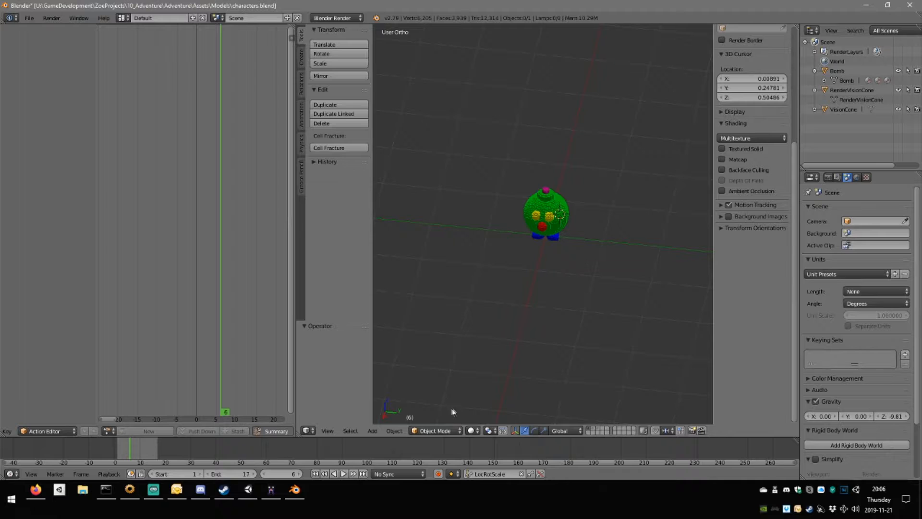
key("shift+c")
scroll(514, 385, "down", 7)
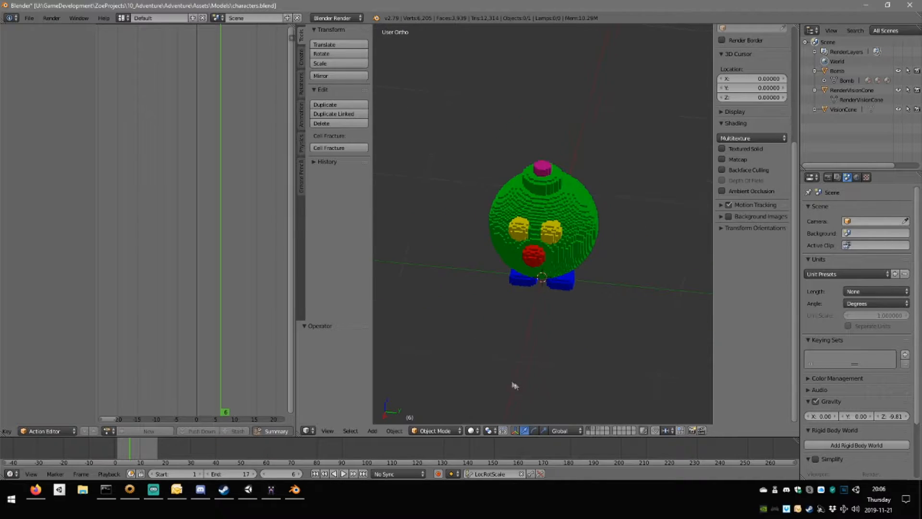
left_click(601, 430)
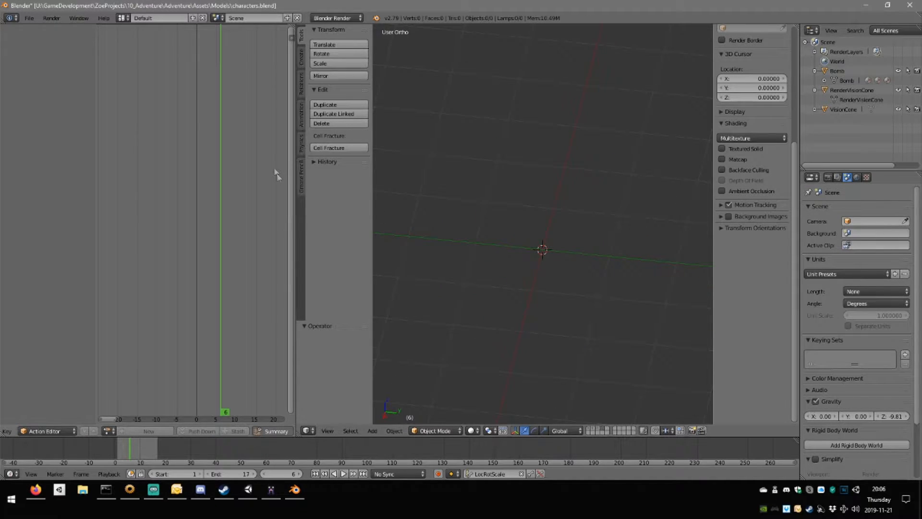
Import the PLY model AdventureDemon.ply from the Zoe folder.
left_click(30, 18)
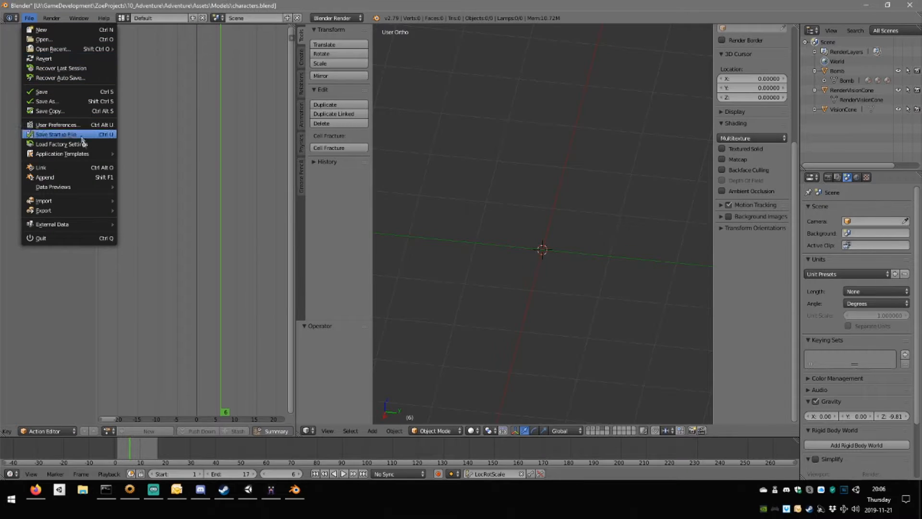
mouse_move(62, 202)
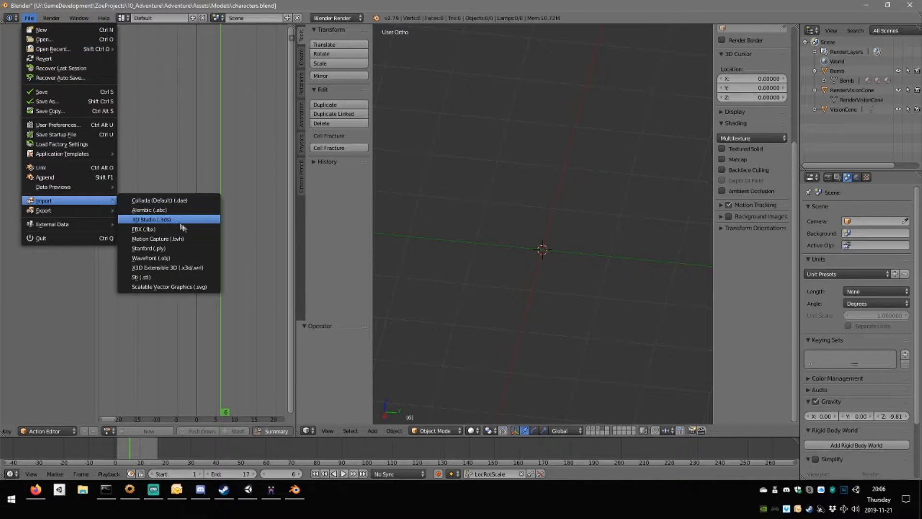
left_click(175, 248)
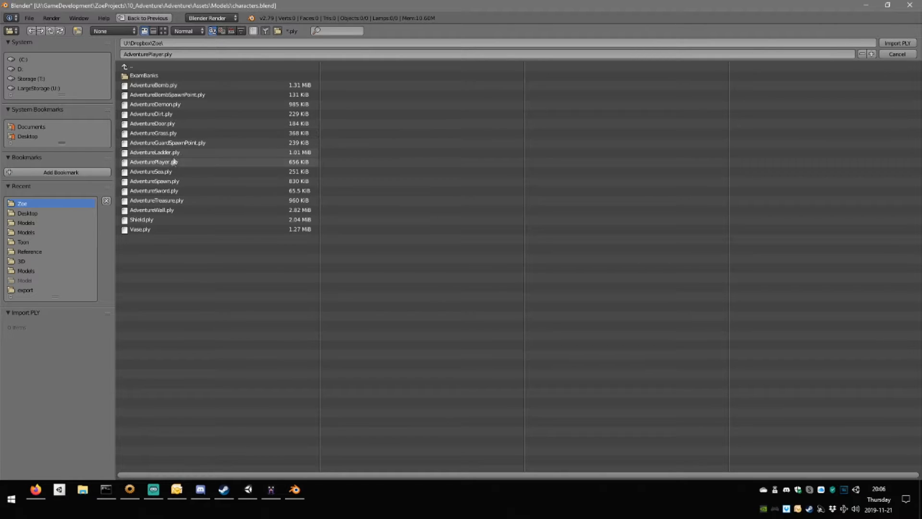
left_click(181, 106)
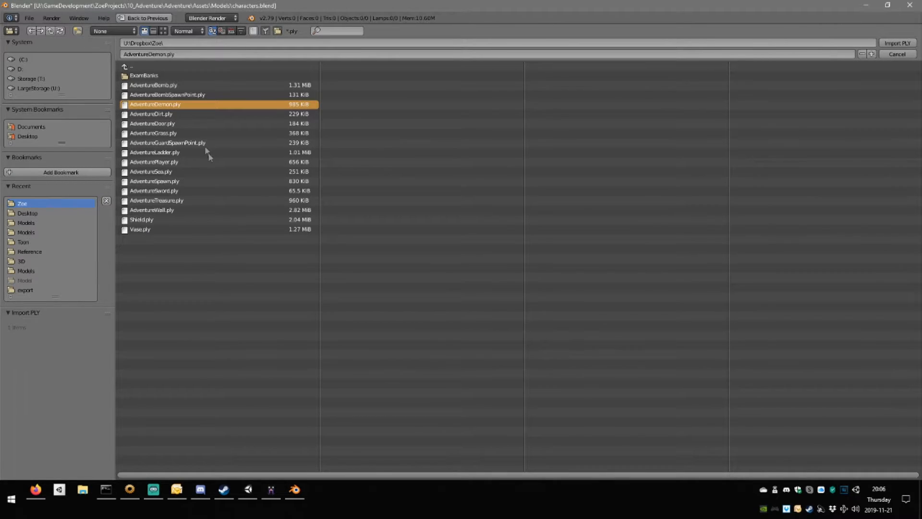
key("Return")
Scale the demon to 1/64 by setting its dimensions to X 0.39063, Y 0.93750 and Z 1.00000.
scroll(543, 247, "down", 6)
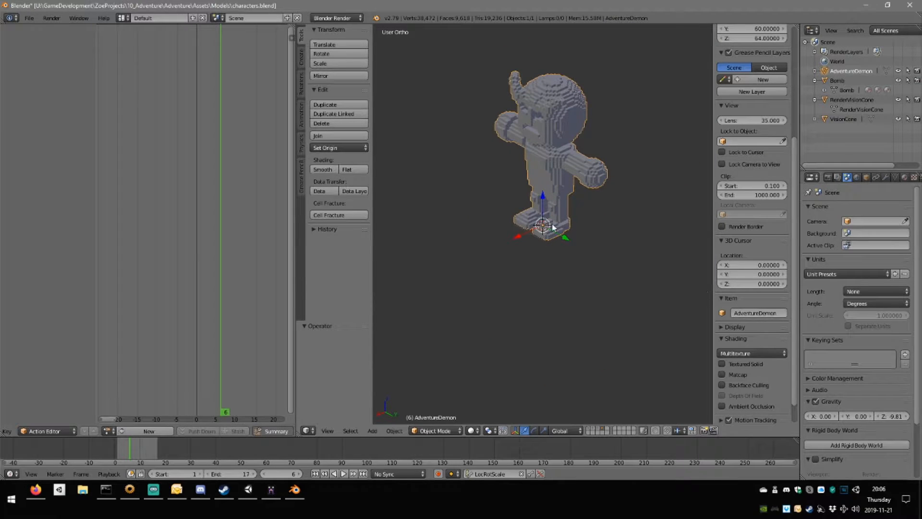
mouse_move(570, 189)
middle_mouse_down()
mouse_move(621, 152)
mouse_move(559, 169)
mouse_move(568, 117)
mouse_move(570, 182)
middle_mouse_up()
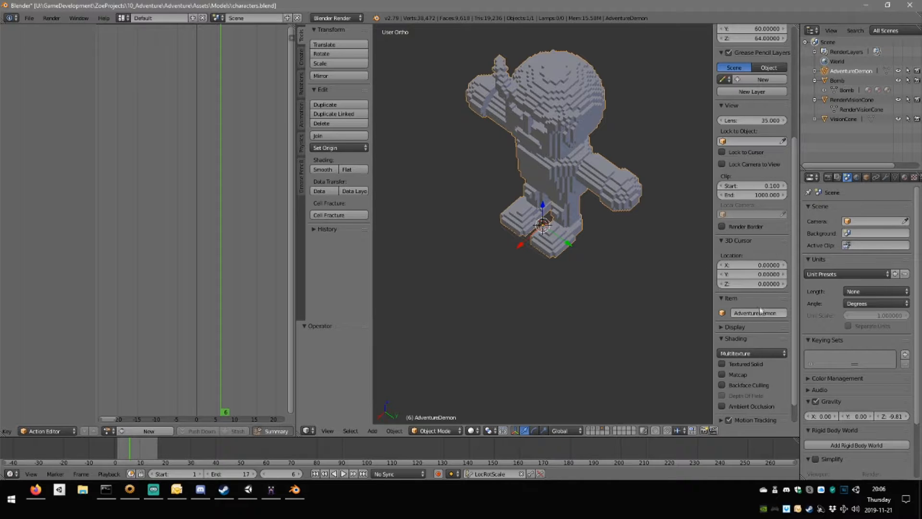
scroll(763, 127, "up", 2)
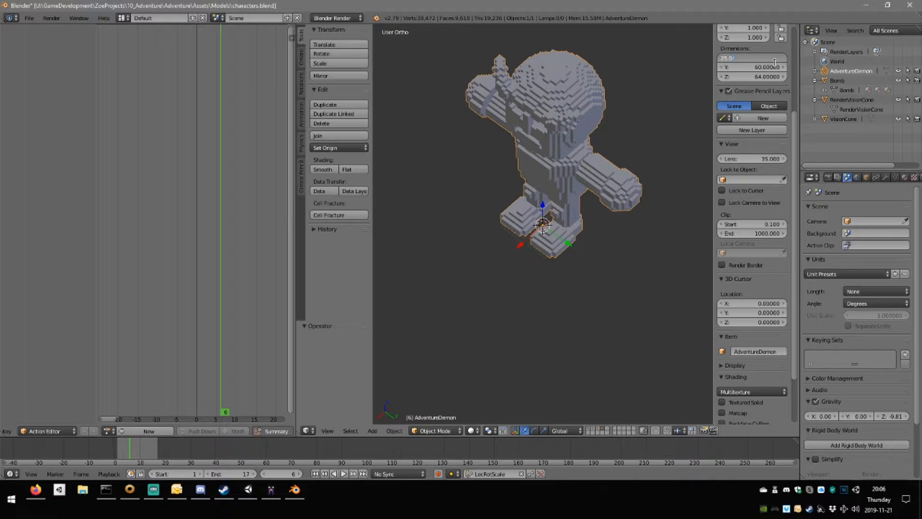
type("64")
key("Return")
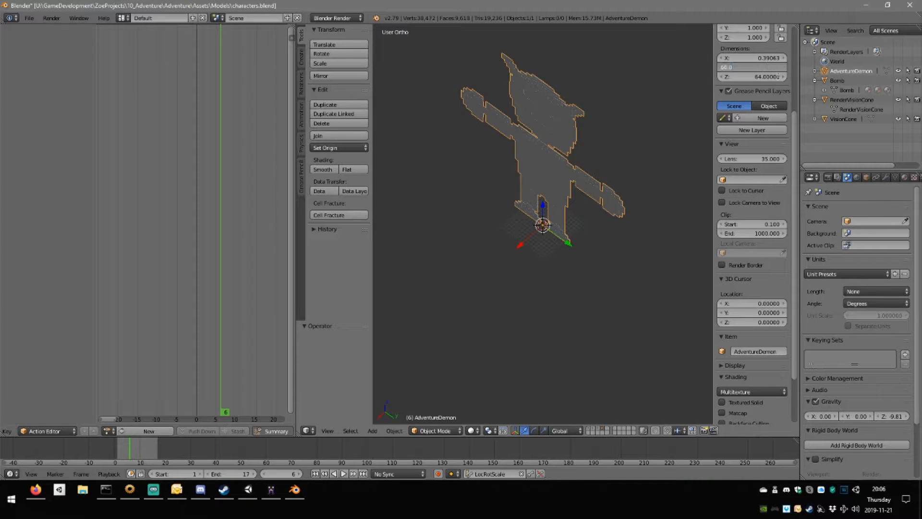
type("60.0/64")
key("Return")
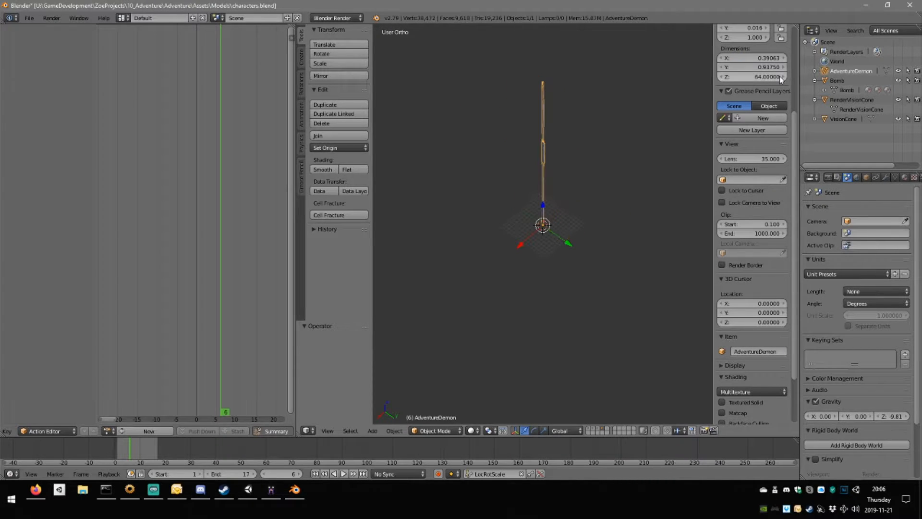
left_click(779, 76)
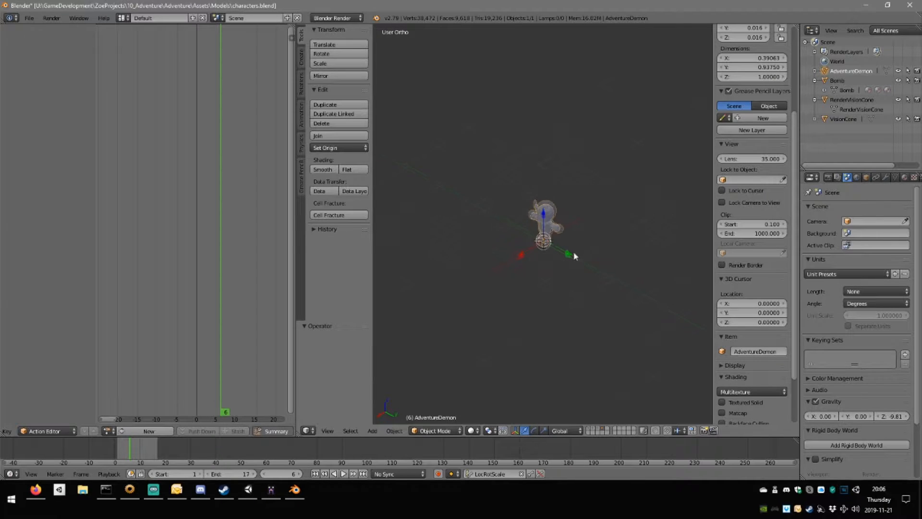
Merge the demon mesh's duplicate vertices in Edit Mode with Remove Doubles.
scroll(575, 256, "up", 10)
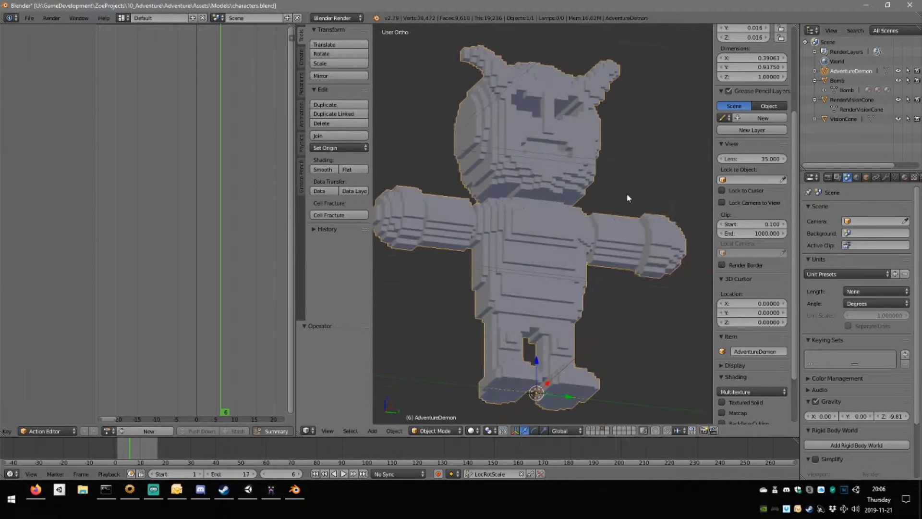
middle_click_drag(627, 198, 572, 192)
scroll(558, 314, "up", 2)
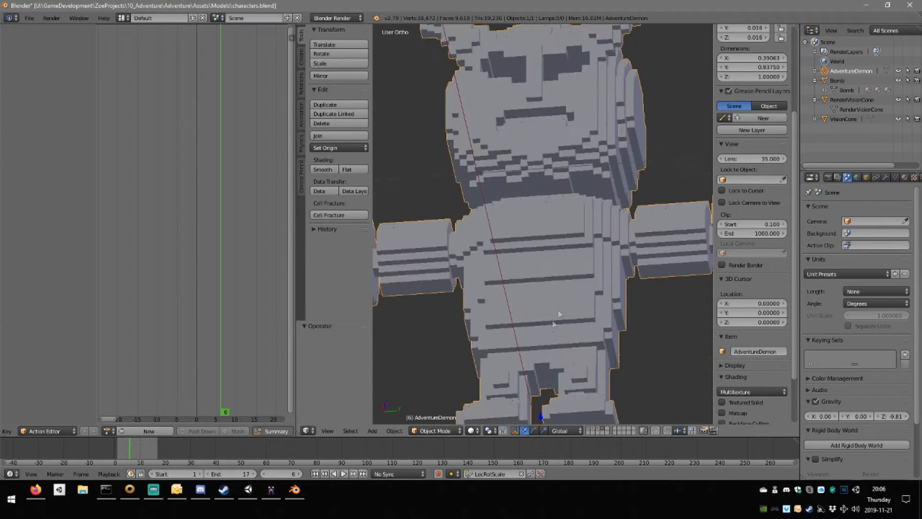
scroll(558, 314, "down", 8)
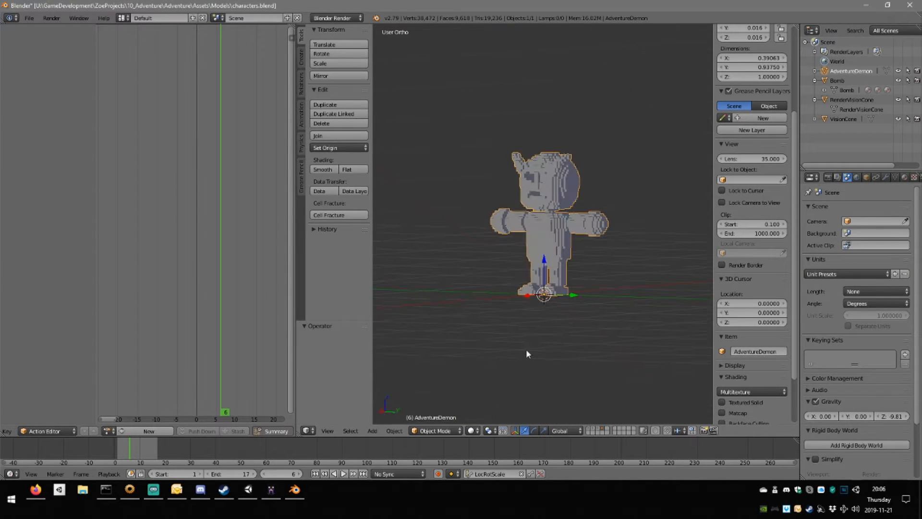
key("Tab")
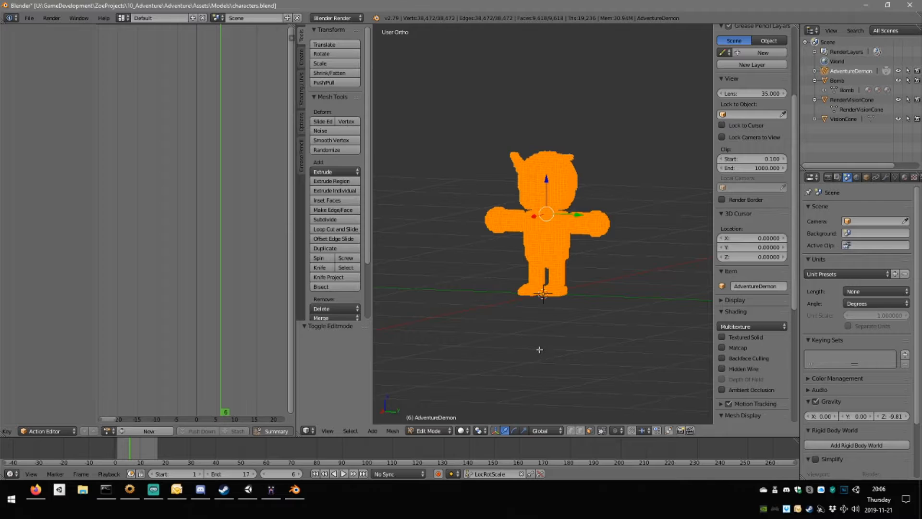
key("space")
type("remove")
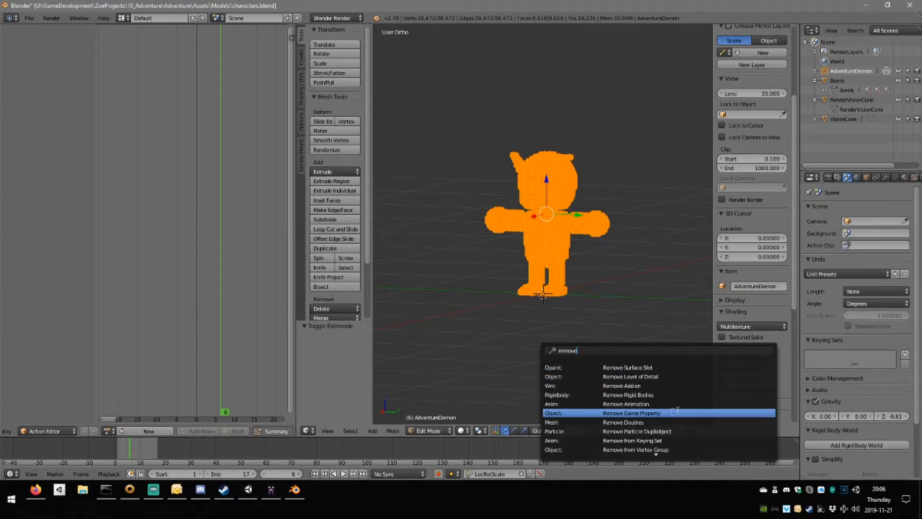
left_click(657, 422)
Simplify the whole demon mesh with Limited Dissolve at a 5° max angle.
mouse_move(587, 320)
middle_mouse_down()
mouse_move(603, 335)
mouse_move(592, 331)
middle_mouse_up()
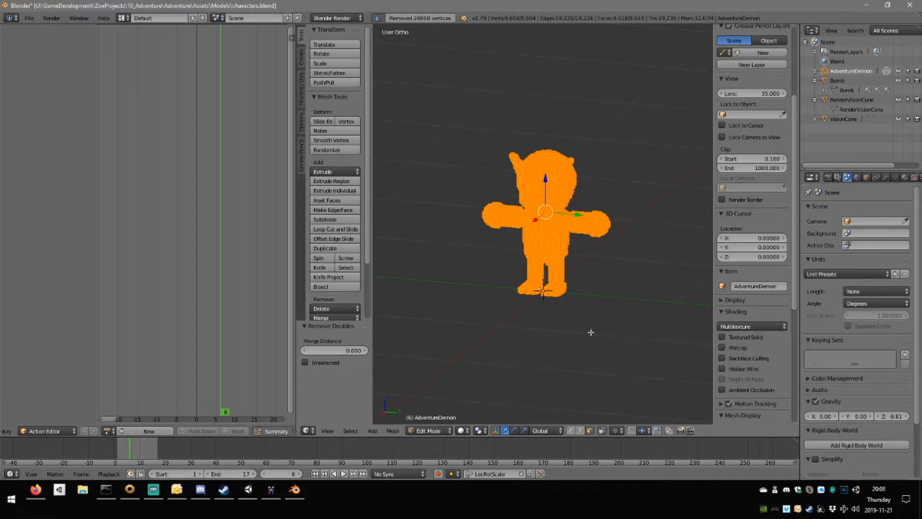
key("space")
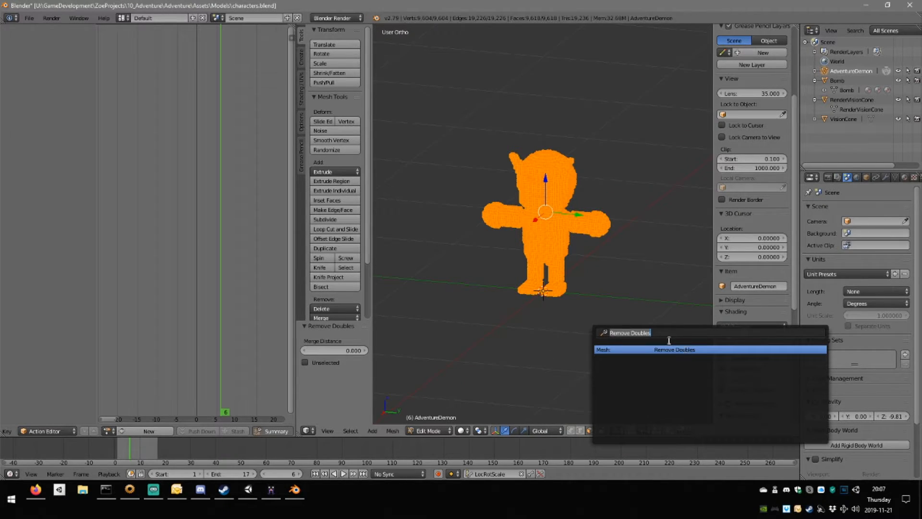
type("kim")
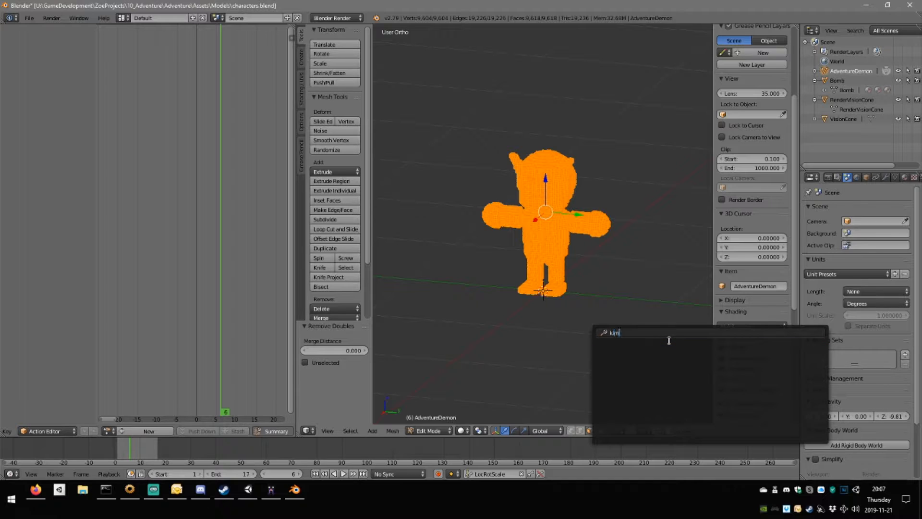
key("BackSpace")
key("BackSpace")
type("limited")
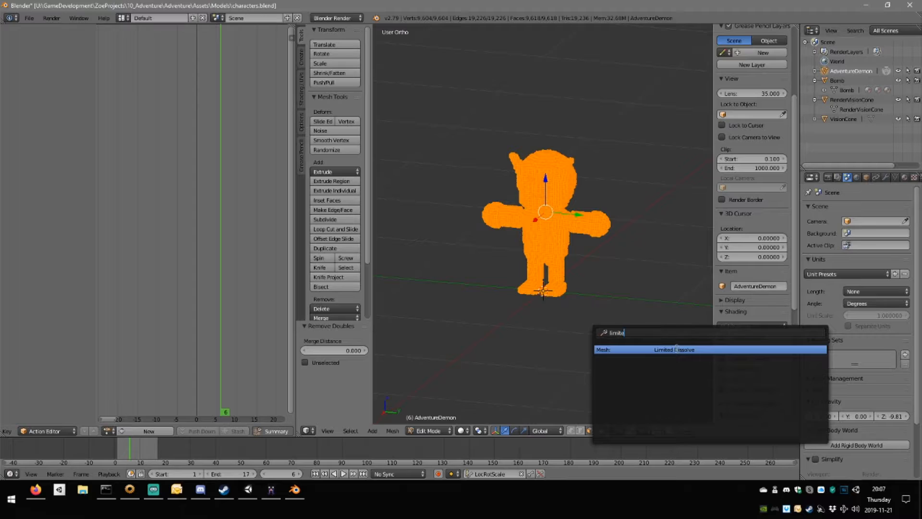
left_click(678, 350)
Examine the simplified faces on the demon's head and body, checking the large face polygons around the eyes and mouth.
scroll(554, 233, "up", 6)
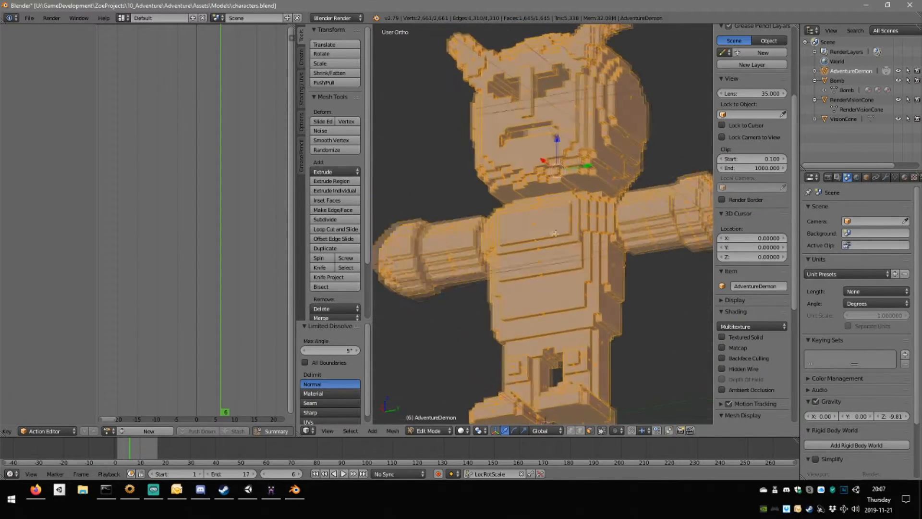
mouse_move(554, 233)
middle_mouse_down()
mouse_move(487, 226)
mouse_move(510, 200)
mouse_move(562, 222)
mouse_move(547, 257)
mouse_move(489, 257)
mouse_move(531, 289)
mouse_move(502, 274)
mouse_move(540, 232)
middle_mouse_up()
scroll(540, 234, "down", 4)
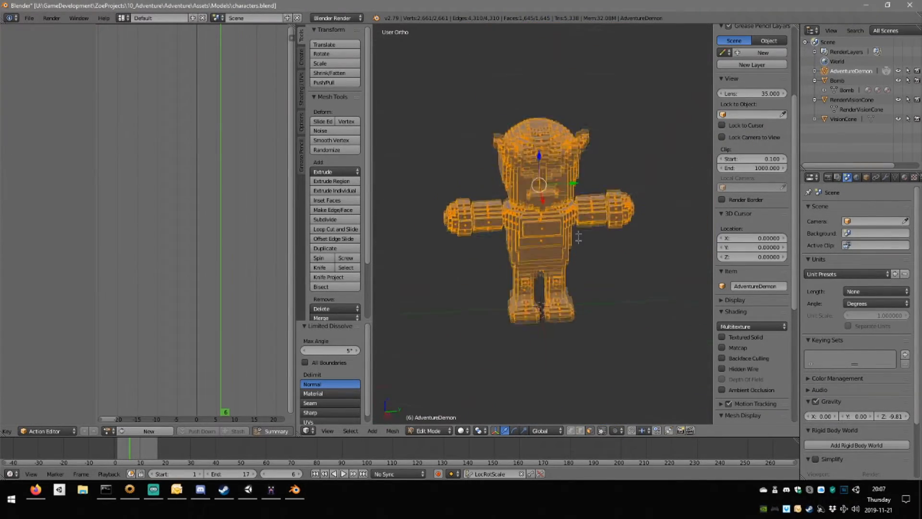
scroll(533, 193, "up", 4)
middle_click_drag(534, 192, 570, 171)
right_click(567, 147)
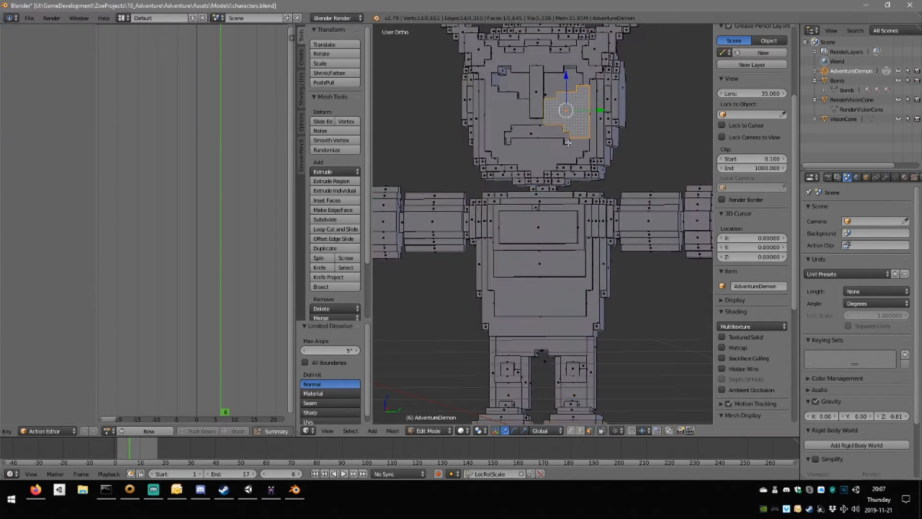
middle_click_drag(557, 149, 528, 184)
scroll(498, 219, "up", 4)
right_click(449, 202)
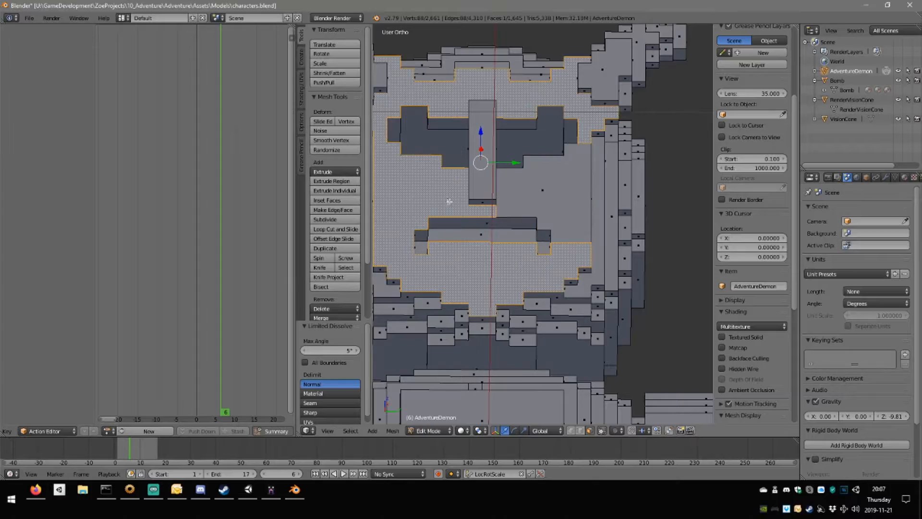
Delete the large flat faces on the undersides of both feet.
middle_click_drag(449, 201, 529, 328)
scroll(426, 258, "down", 5)
right_click(528, 329)
key("x")
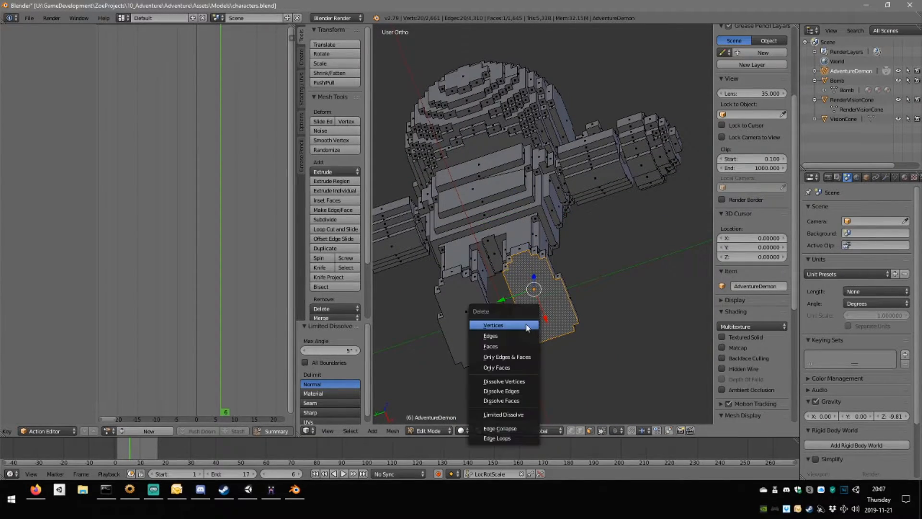
left_click(490, 346)
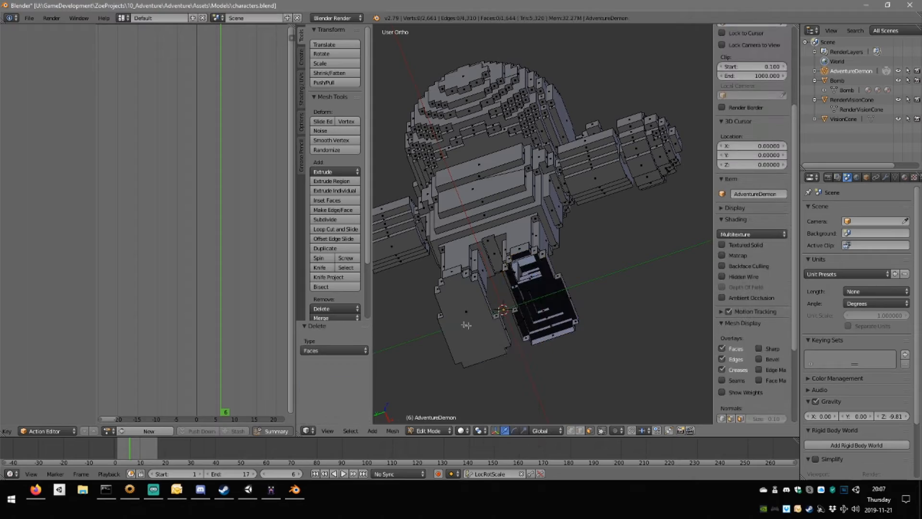
right_click(464, 328)
key("x")
left_click(465, 328)
Return to Object Mode and assign the existing green material A to the demon.
middle_click_drag(464, 327, 443, 365)
scroll(474, 355, "down", 4)
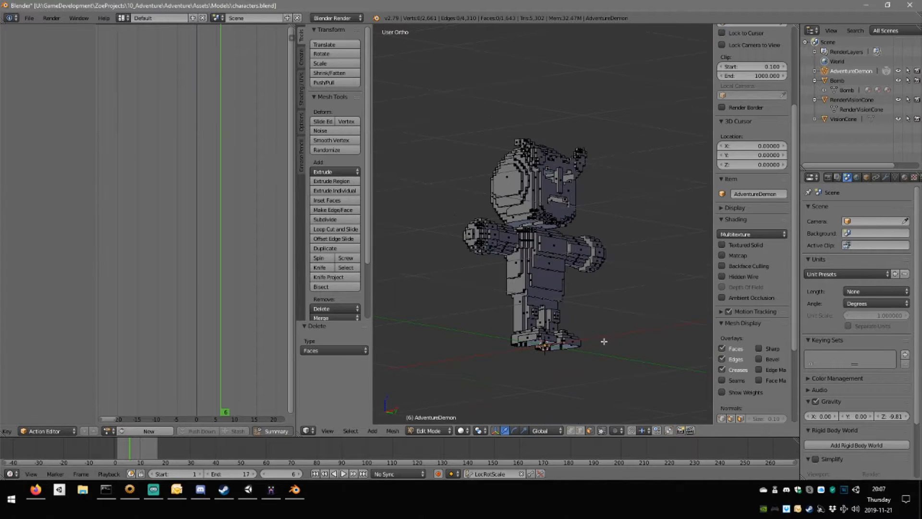
middle_click_drag(603, 341, 530, 371)
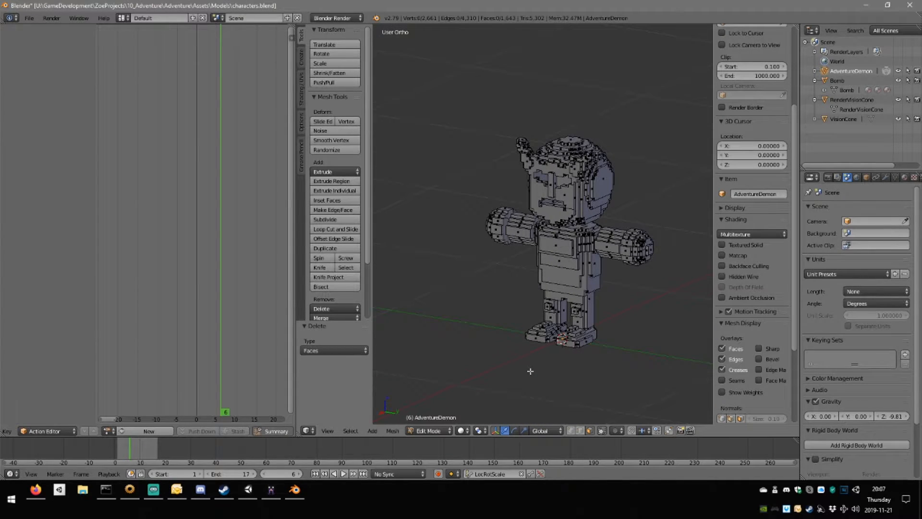
key("Tab")
middle_click_drag(540, 316, 617, 370)
scroll(583, 321, "up", 6)
scroll(597, 343, "up", 4)
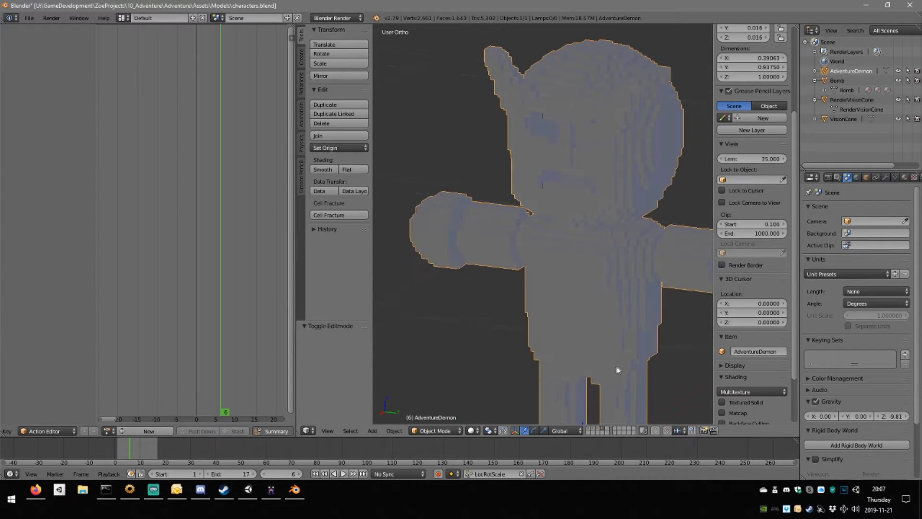
left_click(904, 177)
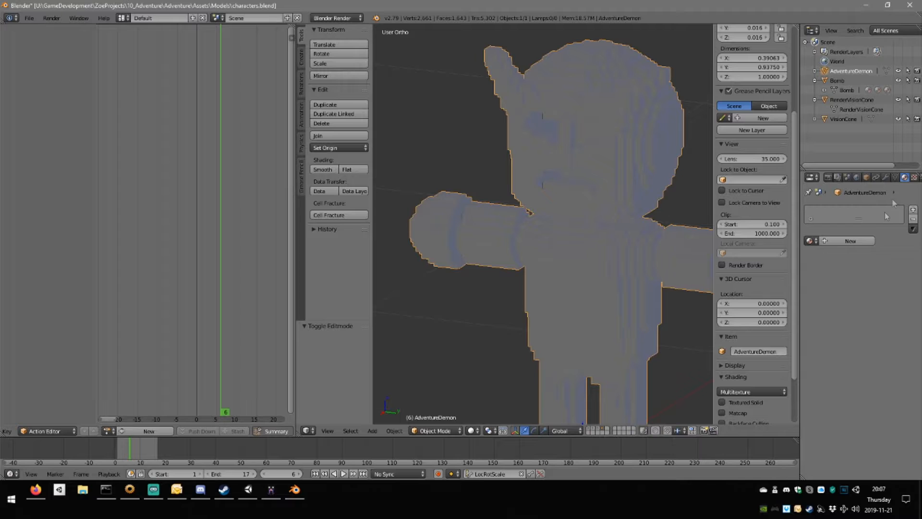
left_click(810, 241)
left_click(750, 256)
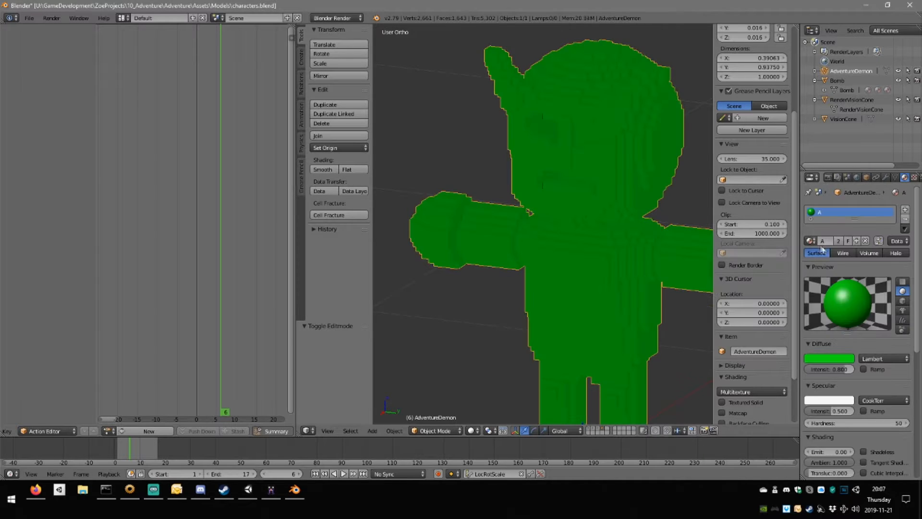
Select the ring of recessed faces in the shoulder gap of one arm in Edit Mode.
middle_click_drag(686, 256, 586, 249)
key("Tab")
scroll(586, 249, "up", 5)
scroll(587, 248, "down", 5)
scroll(613, 257, "up", 4)
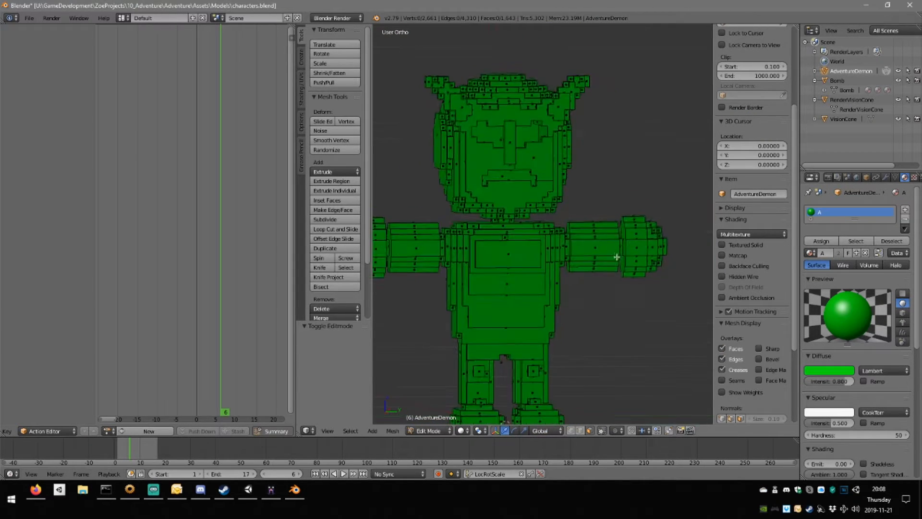
middle_click_drag(567, 260, 665, 256)
scroll(585, 262, "up", 2)
right_click(596, 259, "alt")
Extend the selection to the recessed rings of faces in the shoulder and wrist gaps of both arms.
middle_click_drag(571, 250, 620, 264)
right_click(622, 251)
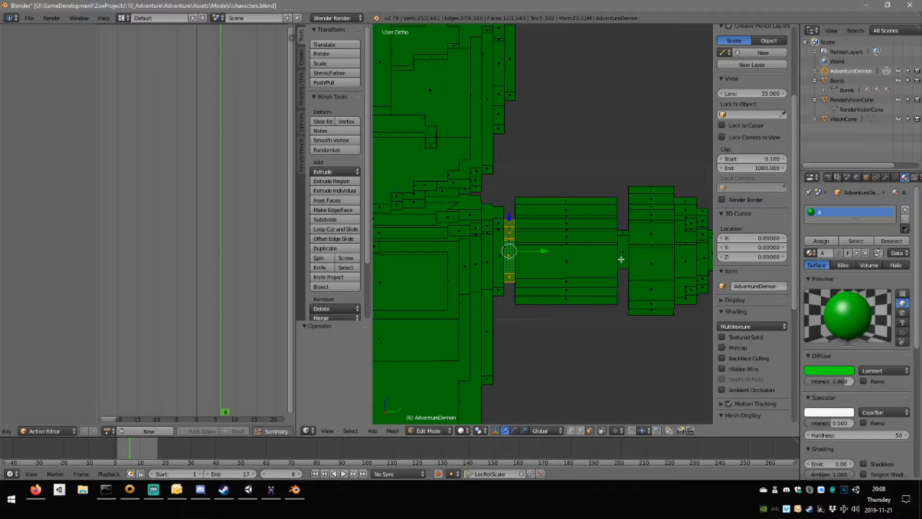
middle_click_drag(623, 254, 636, 169)
middle_click_drag(677, 197, 453, 214)
right_click(453, 244, "shift")
right_click(451, 213, "shift")
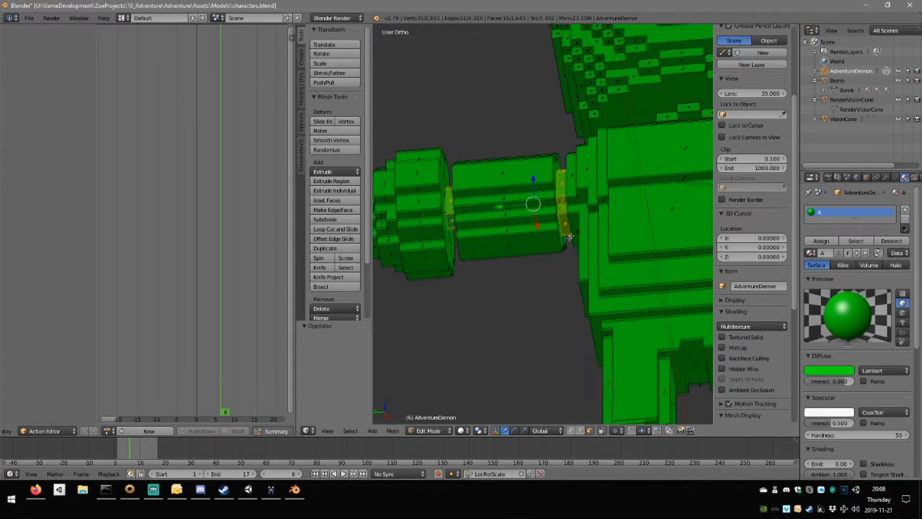
middle_click_drag(582, 232, 597, 263)
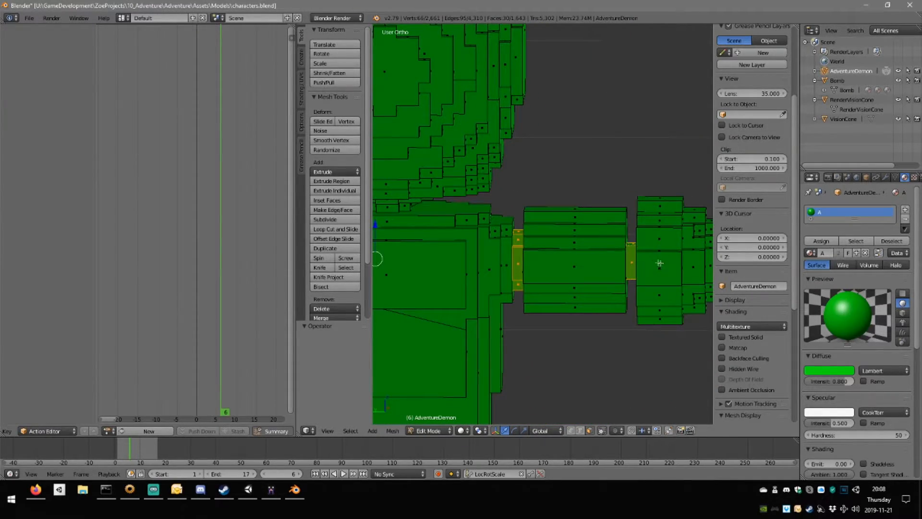
middle_click_drag(659, 263, 462, 318)
right_click(462, 318, "shift")
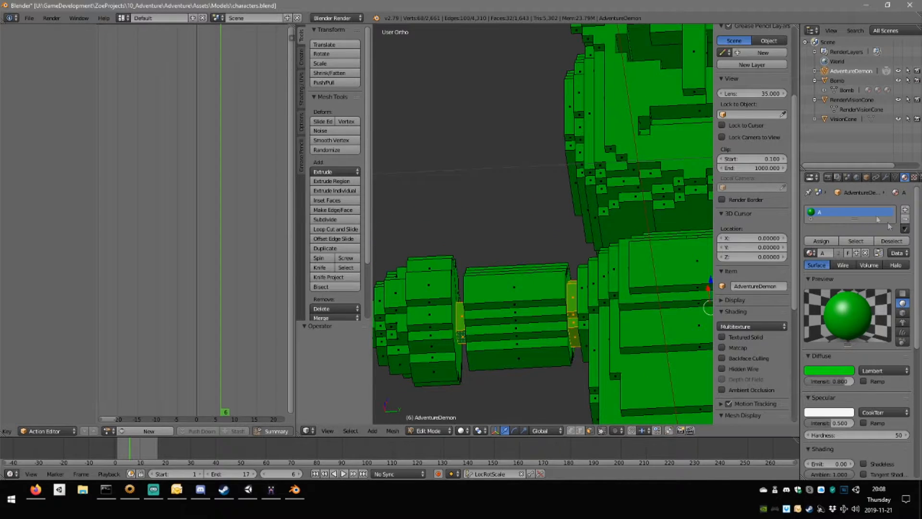
Add a second material slot using the existing red material B and assign it to the selected arm-gap faces.
left_click(905, 211)
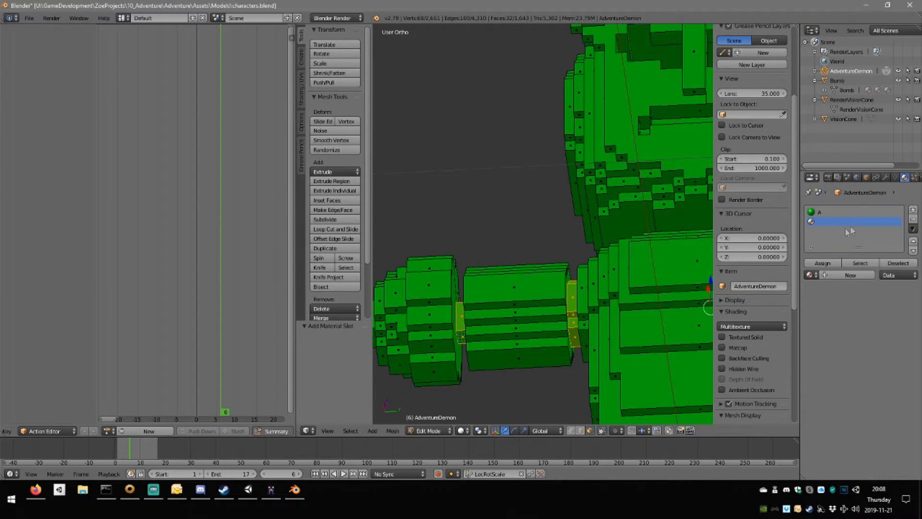
left_click(810, 275)
left_click(764, 303)
left_click(821, 263)
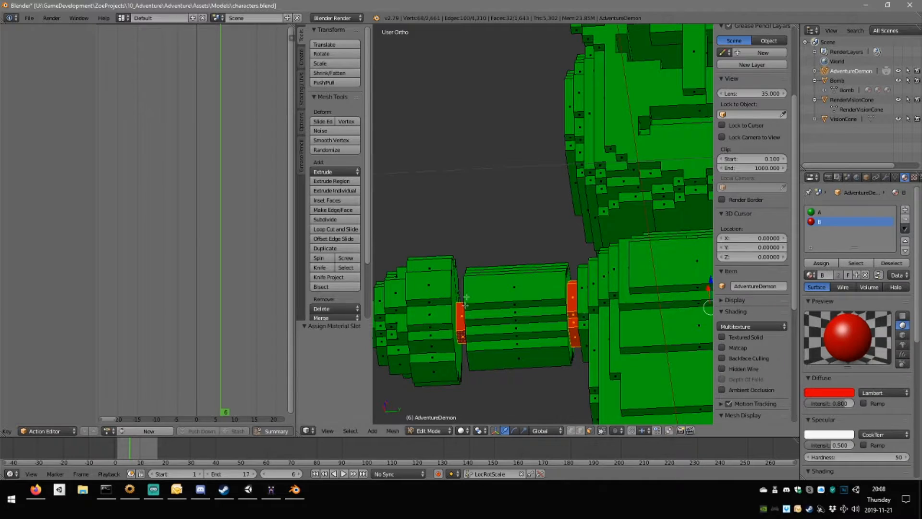
scroll(484, 323, "down", 10)
scroll(563, 361, "up", 8)
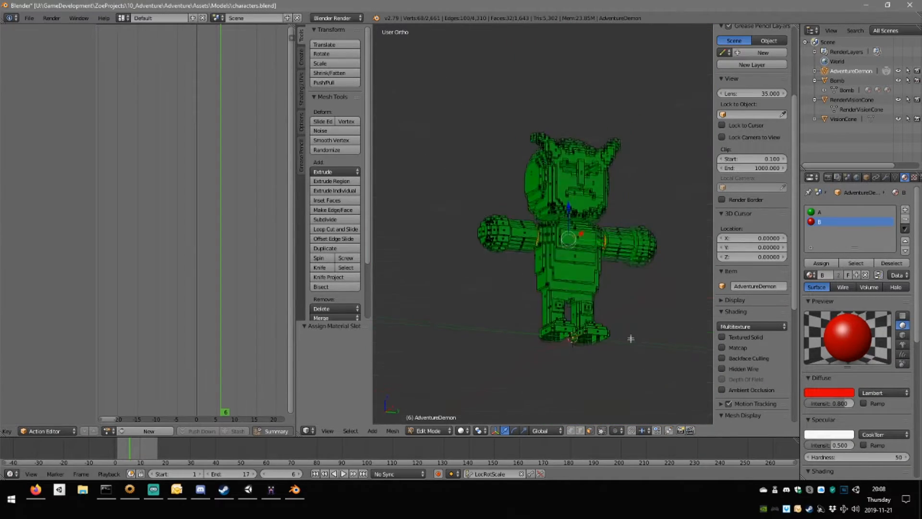
Select the ring of recessed neck faces between head and torso and assign red material B to it.
middle_click_drag(507, 242, 485, 252)
middle_click_drag(505, 156, 495, 277, "shift")
middle_click_drag(494, 278, 485, 139)
scroll(513, 173, "up", 2)
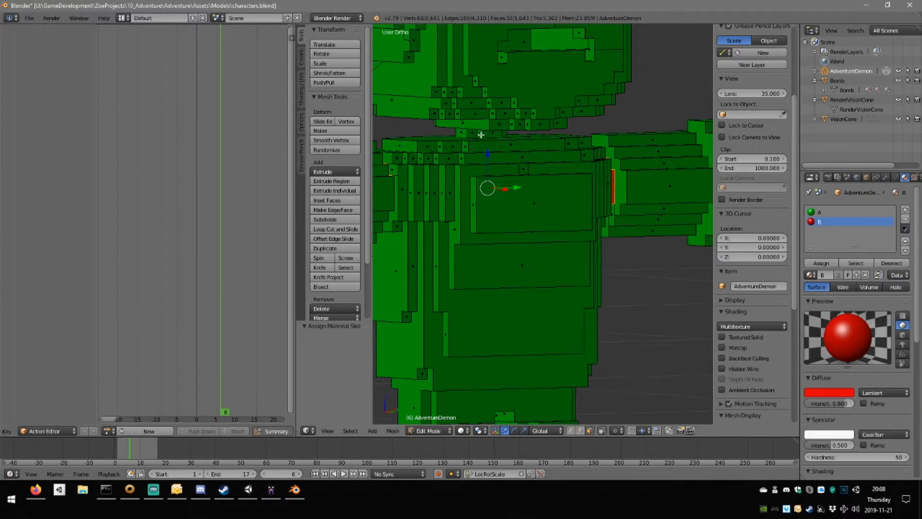
key("super")
key("super")
middle_click_drag(478, 135, 833, 277)
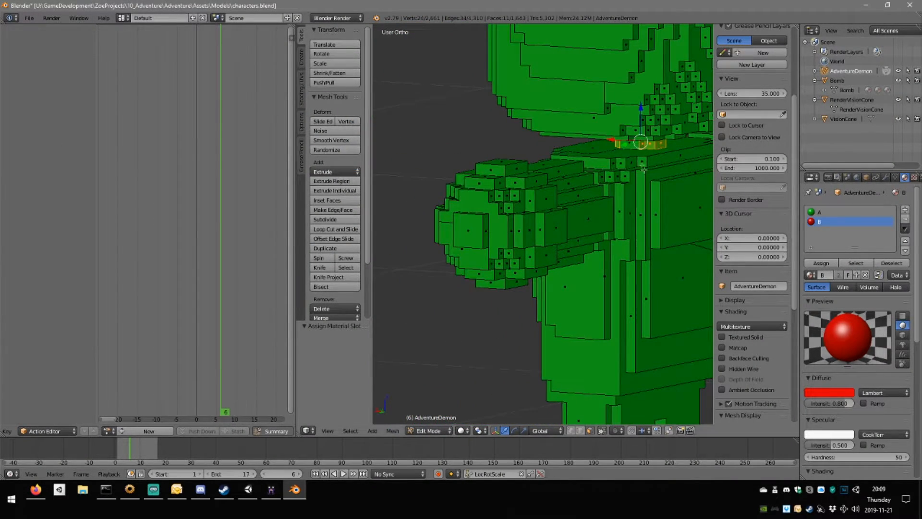
left_click(826, 211)
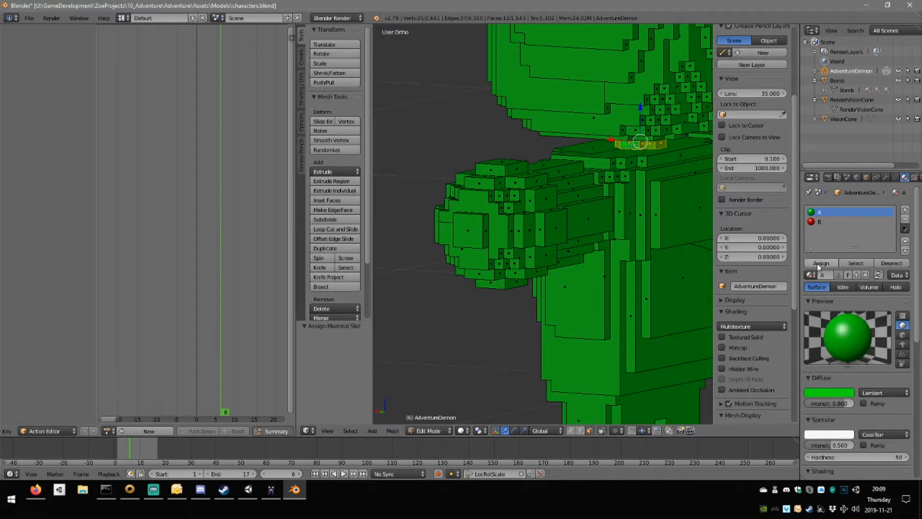
left_click(819, 221)
left_click(823, 263)
Select the recessed faces of the demon's eyes and mouth and assign red material B to them.
middle_click_drag(610, 246, 597, 217)
scroll(474, 243, "down", 3)
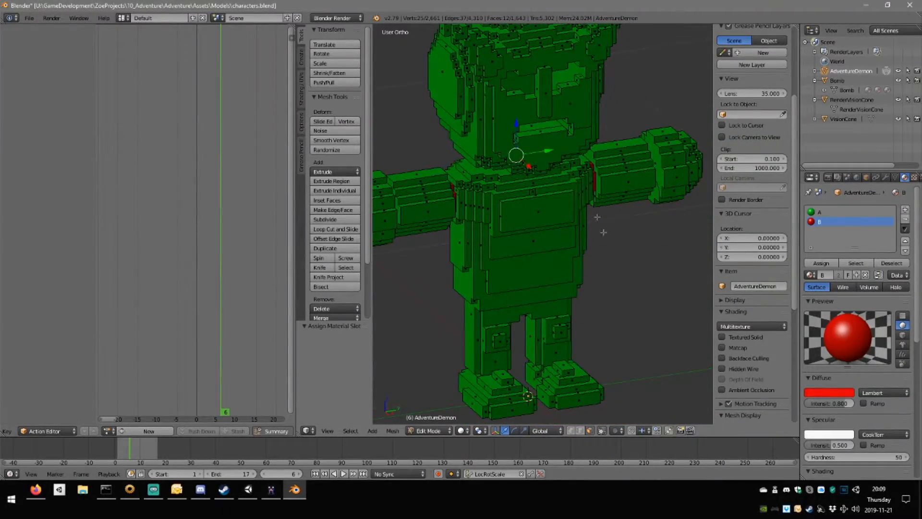
right_click(542, 127)
middle_click_drag(553, 128, 563, 217)
middle_click_drag(563, 217, 453, 152)
scroll(499, 187, "up", 5)
right_click(410, 115, "shift")
middle_click_drag(411, 115, 501, 195)
middle_click_drag(497, 229, 558, 95)
right_click(569, 53, "shift")
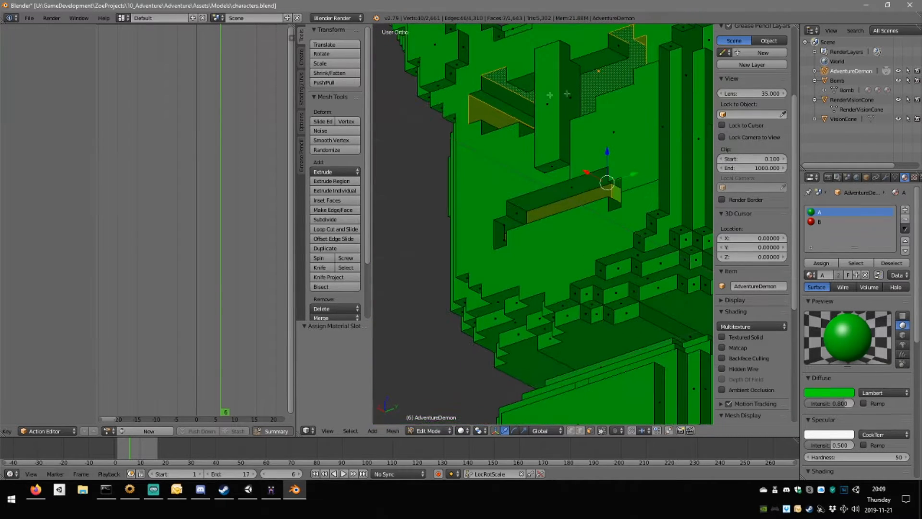
left_click(826, 222)
left_click(822, 264)
Inspect the mouth recess and delete the small four-sided face at one mouth corner in wireframe display.
middle_click_drag(576, 269, 377, 260)
middle_click_drag(637, 256, 647, 261)
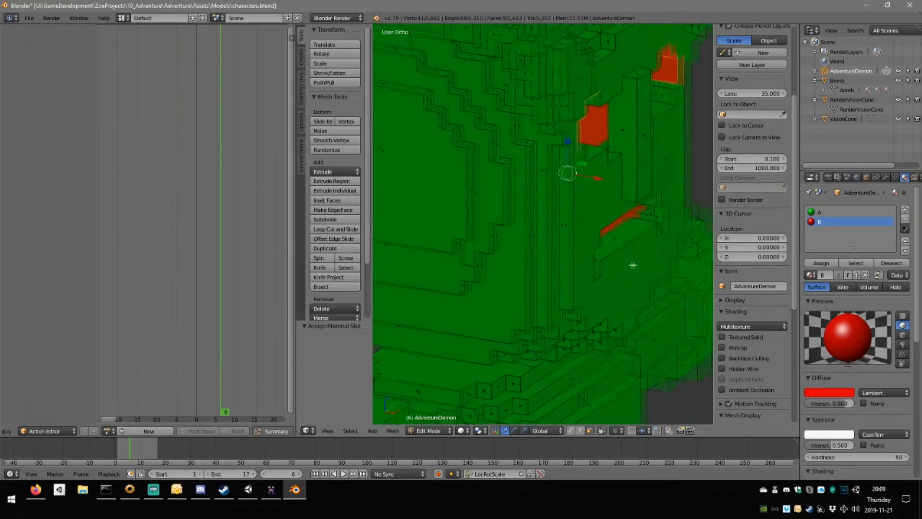
middle_click_drag(649, 262, 572, 277)
scroll(572, 277, "up", 2)
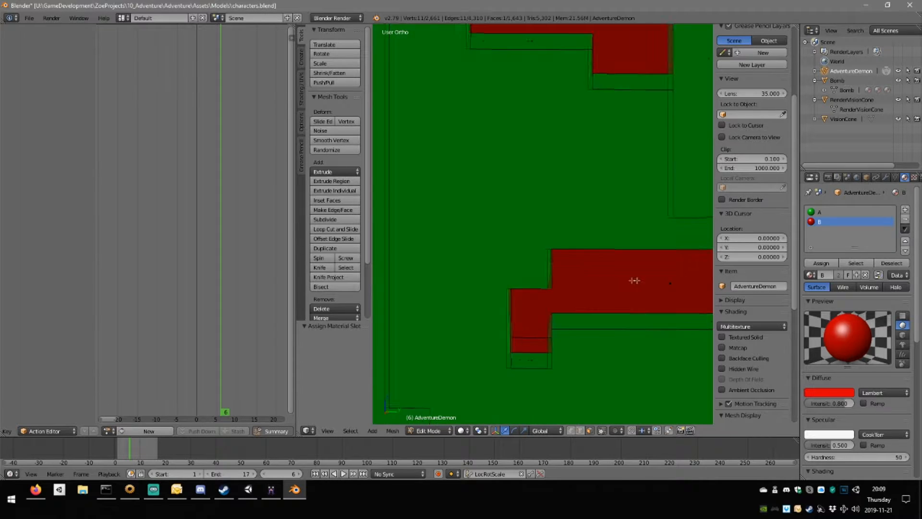
middle_click_drag(634, 281, 613, 293)
right_click(605, 385)
scroll(617, 363, "down", 4)
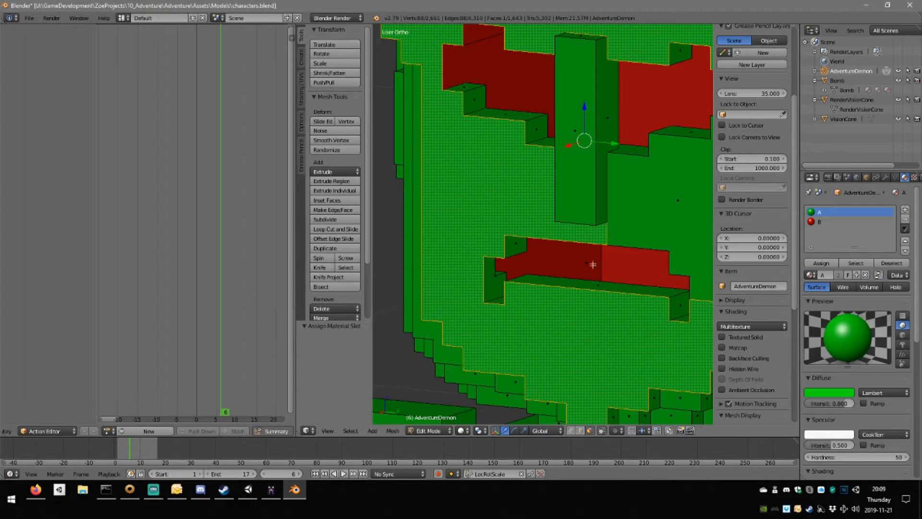
mouse_move(588, 263)
middle_mouse_down()
mouse_move(538, 251)
mouse_move(584, 266)
mouse_move(601, 295)
mouse_move(630, 278)
mouse_move(555, 267)
mouse_move(490, 278)
mouse_move(539, 268)
mouse_move(504, 271)
mouse_move(521, 277)
mouse_move(535, 259)
mouse_move(494, 261)
mouse_move(477, 246)
mouse_move(512, 246)
mouse_move(535, 265)
mouse_move(592, 222)
mouse_move(574, 209)
mouse_move(516, 211)
mouse_move(545, 229)
mouse_move(611, 230)
middle_mouse_up()
key("z")
right_click(519, 246)
key("x")
left_click(535, 263)
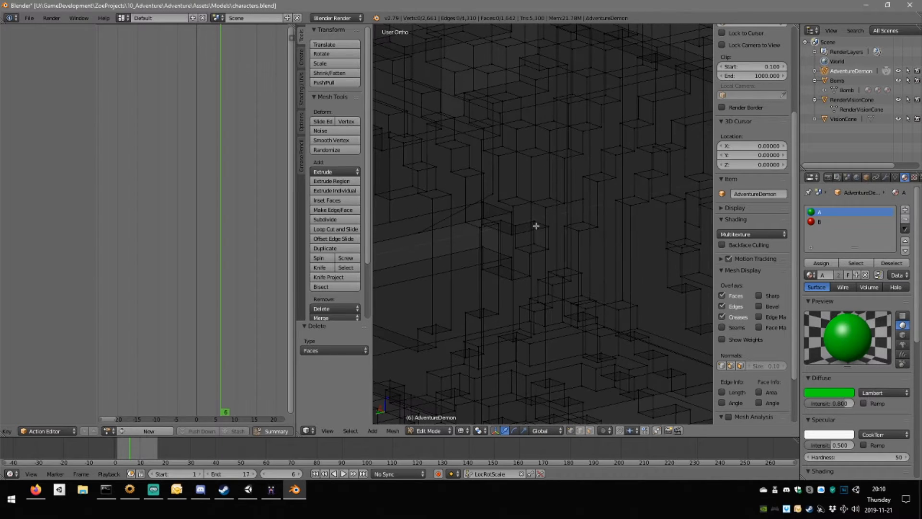
Try deleting the four vertices of the small block at the mouth corner, then undo the deletion.
right_click(534, 221)
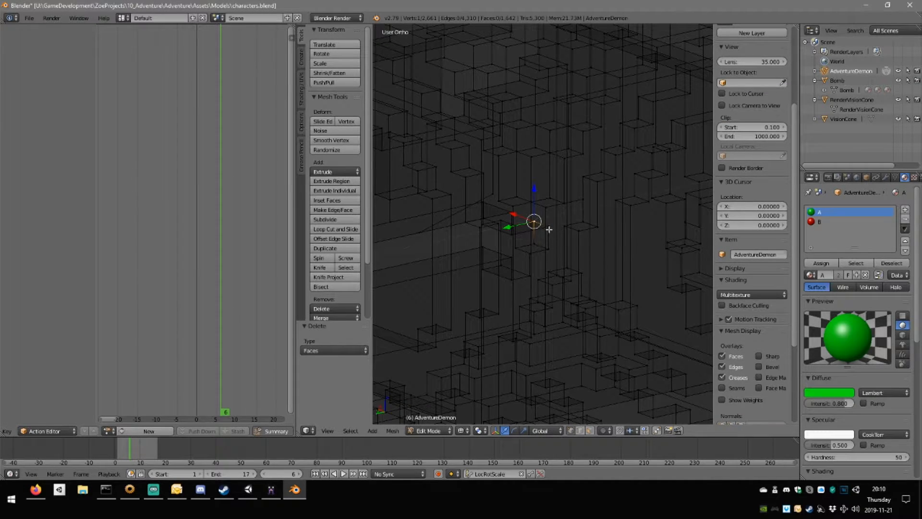
right_click(549, 229, "shift")
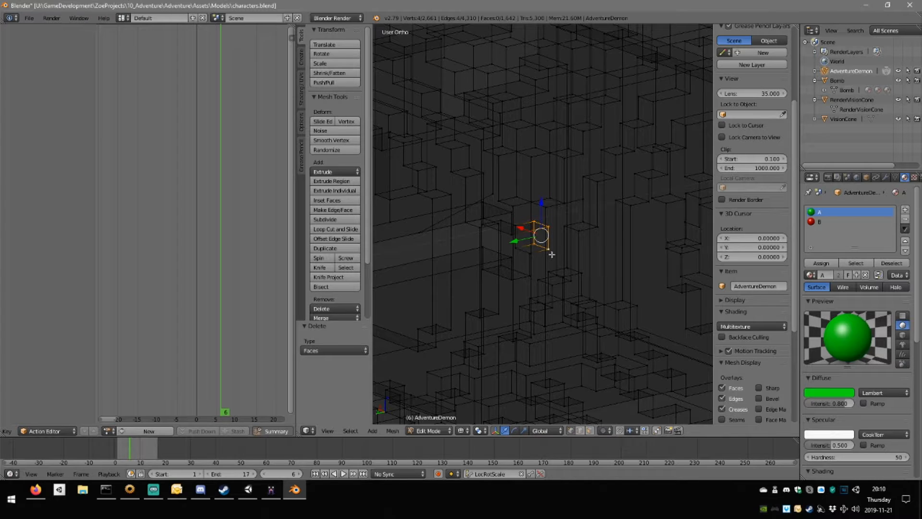
key("x")
left_click(547, 234)
scroll(553, 249, "up", 3)
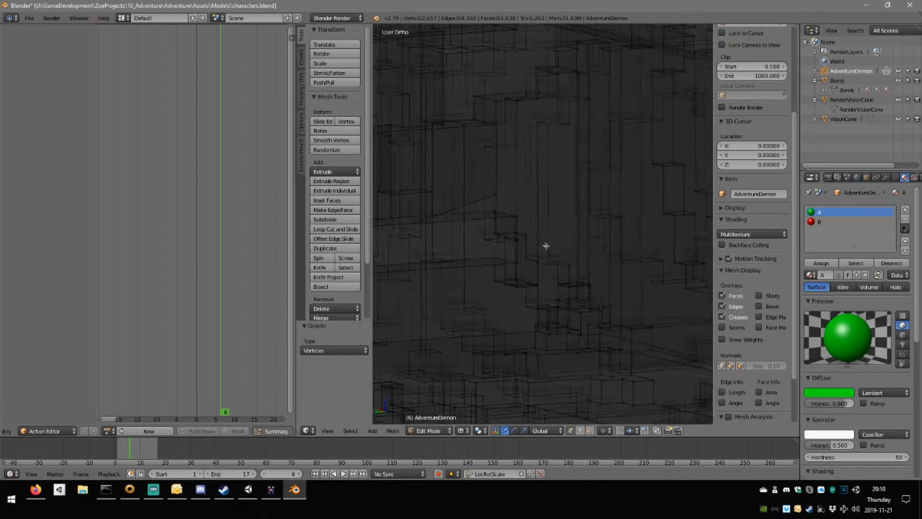
scroll(566, 250, "up", 5)
key("z")
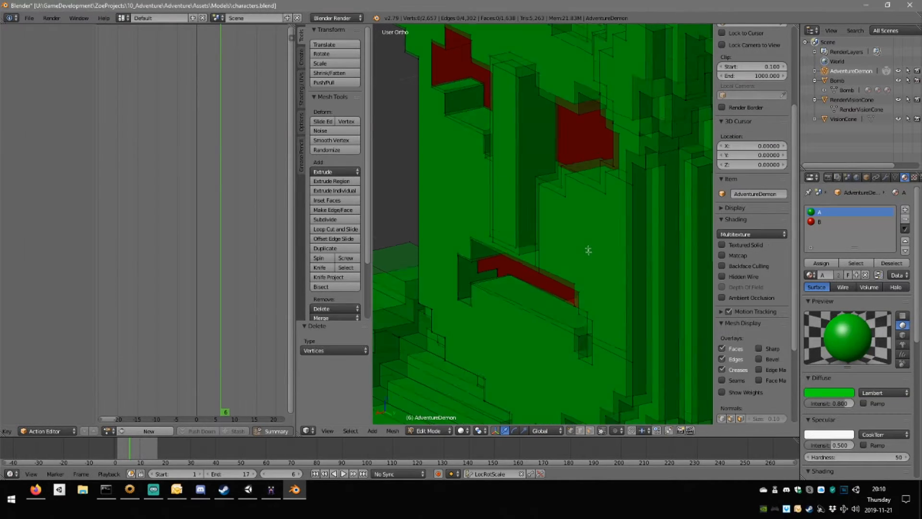
mouse_move(633, 222)
middle_mouse_down()
mouse_move(569, 216)
mouse_move(572, 235)
mouse_move(620, 214)
mouse_move(560, 206)
mouse_move(506, 239)
mouse_move(521, 274)
mouse_move(643, 217)
mouse_move(629, 220)
middle_mouse_up()
key("ctrl+z")
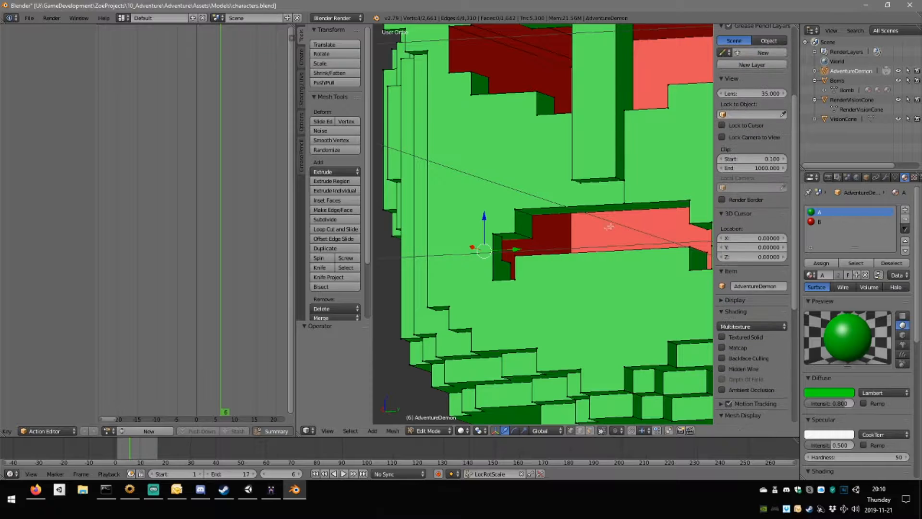
Delete the four vertices of the small block at the mouth corner and select the adjacent remaining vertex.
mouse_move(581, 245)
middle_mouse_down()
mouse_move(506, 251)
mouse_move(558, 256)
mouse_move(455, 276)
mouse_move(527, 265)
mouse_move(520, 251)
mouse_move(533, 275)
mouse_move(531, 258)
mouse_move(552, 249)
mouse_move(510, 279)
mouse_move(515, 255)
mouse_move(552, 278)
middle_mouse_up()
key("z")
scroll(527, 263, "up", 2)
right_click(527, 262, "ctrl")
key("x")
left_click(521, 250)
right_click(513, 255)
scroll(483, 267, "up", 5)
Try moving the selected mouth-corner vertex freehand along the Y axis and undo each move.
key("g")
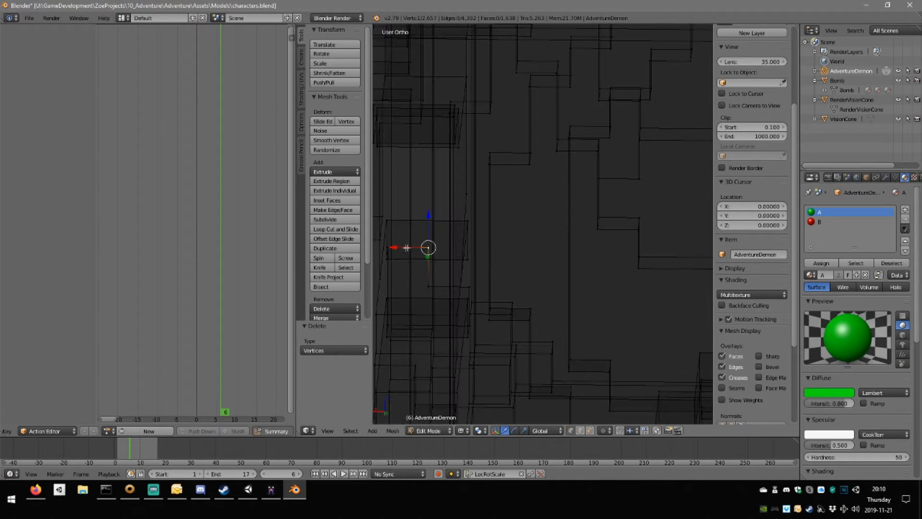
key("y")
left_click(480, 251)
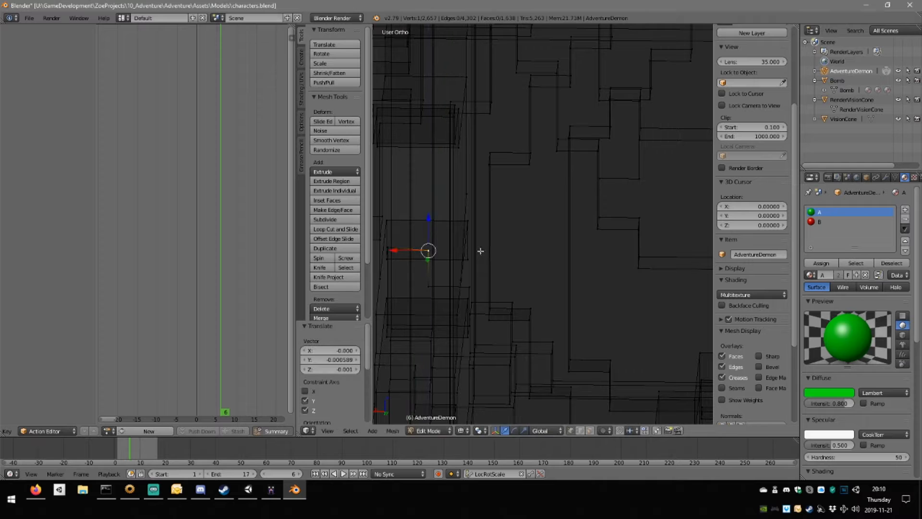
key("ctrl+z")
mouse_move(473, 254)
middle_mouse_down()
mouse_move(459, 248)
mouse_move(480, 243)
mouse_move(462, 237)
mouse_move(480, 233)
mouse_move(470, 246)
middle_mouse_up()
key("g")
key("y")
left_click(497, 238)
key("ctrl+z")
Set the selected mouth-corner vertex's X coordinate to 4 and delete the two stray vertices beside it.
scroll(745, 146, "up", 5)
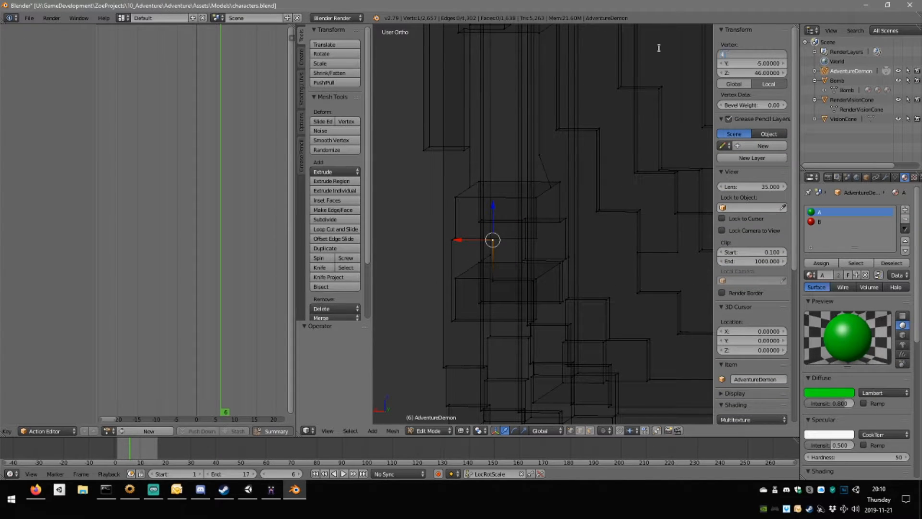
key("Return")
mouse_move(574, 251)
middle_mouse_down()
mouse_move(502, 279)
mouse_move(570, 257)
mouse_move(567, 246)
middle_mouse_up()
key("x")
left_click(572, 276)
right_click(561, 279)
key("x")
left_click(561, 278)
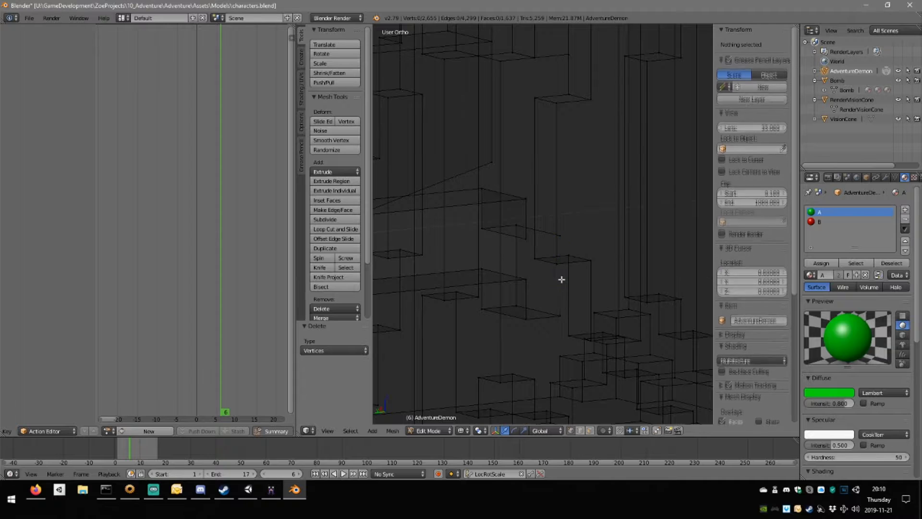
Fill the vertical opening at the mouth corner with a face between its four corner vertices.
mouse_move(561, 279)
middle_mouse_down()
mouse_move(566, 261)
mouse_move(552, 265)
middle_mouse_up()
right_click(527, 276)
right_click(529, 214)
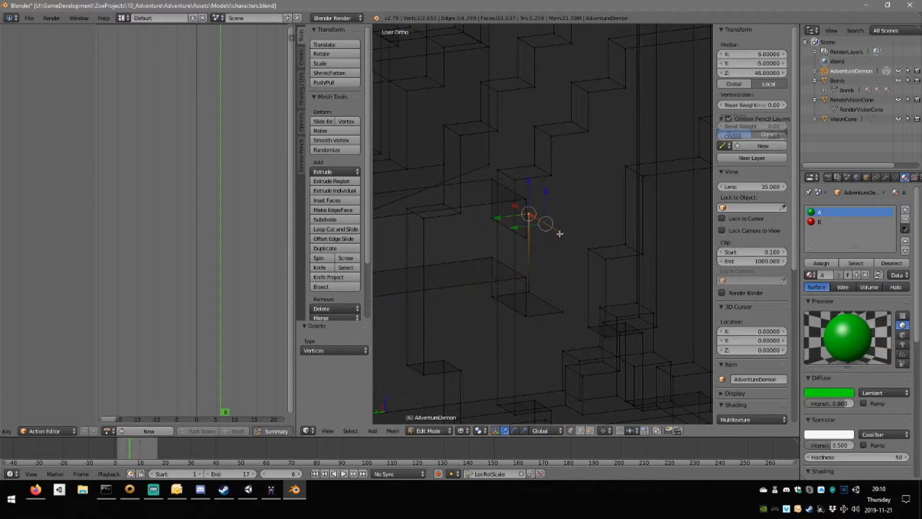
right_click(564, 311, "shift")
key("f")
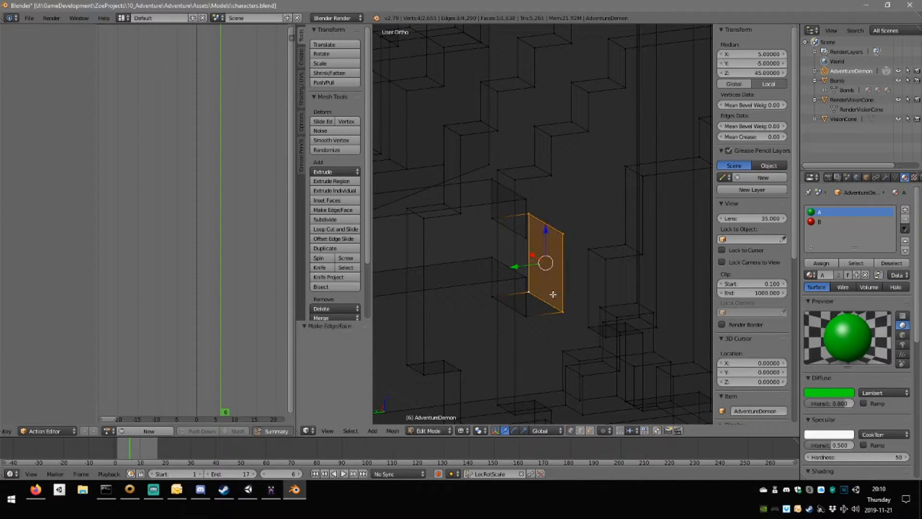
key("z")
mouse_move(550, 275)
middle_mouse_down()
mouse_move(540, 263)
mouse_move(557, 262)
middle_mouse_up()
key("z")
Delete the vertices of the extra small block at the opposite mouth corner in wireframe display.
key("z")
mouse_move(398, 274)
middle_mouse_down()
mouse_move(545, 288)
mouse_move(489, 262)
mouse_move(517, 263)
mouse_move(471, 268)
mouse_move(536, 264)
middle_mouse_up()
key("z")
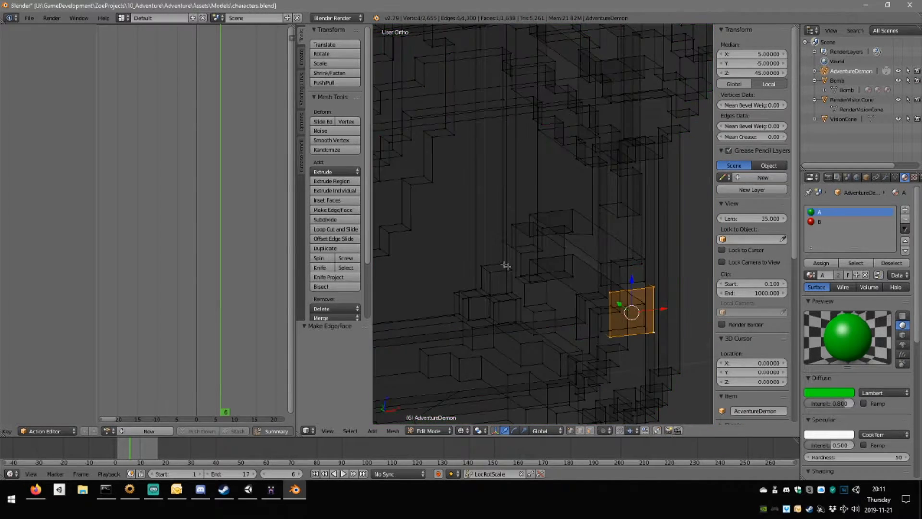
scroll(512, 263, "up", 6)
right_click(525, 283)
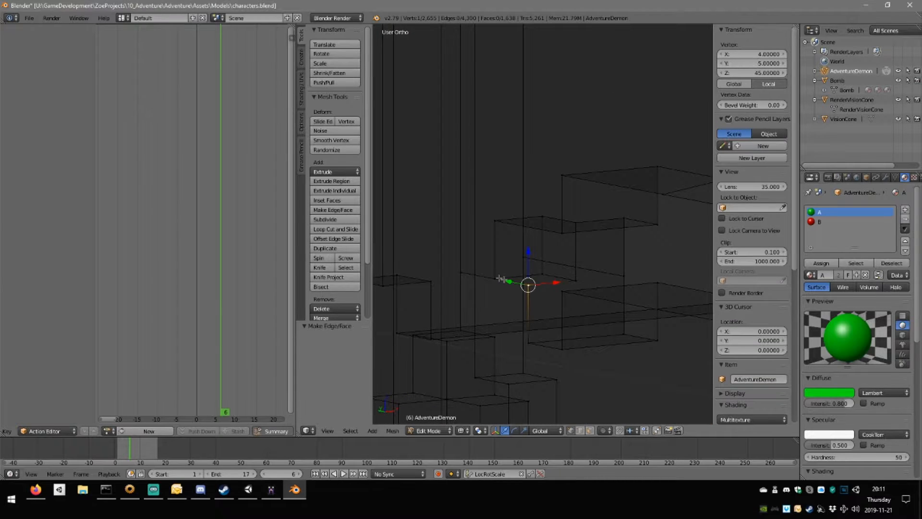
middle_click_drag(524, 282, 543, 276)
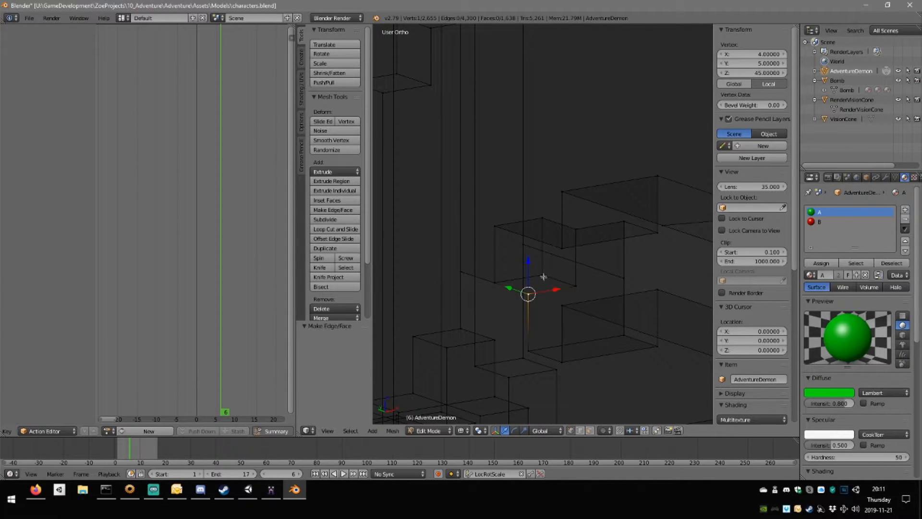
right_click(500, 285, "shift")
right_click(499, 231, "shift")
right_click(544, 220, "shift")
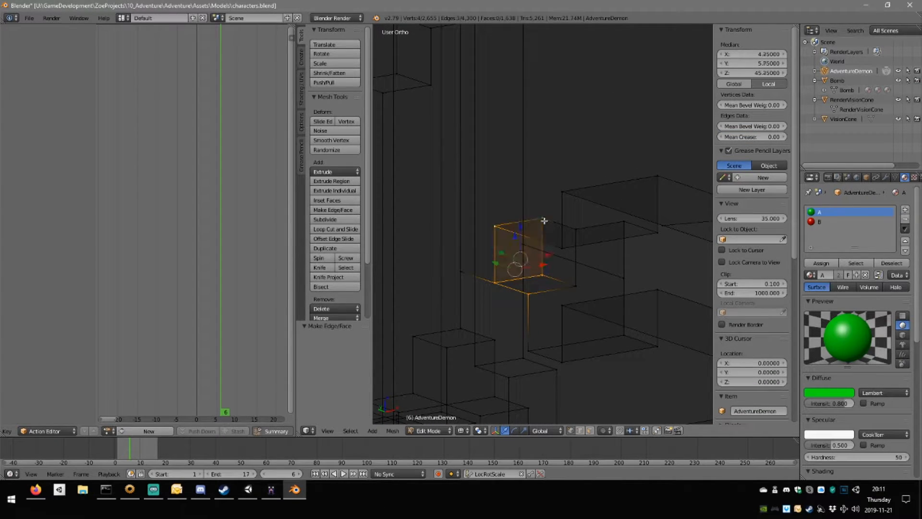
right_click(577, 288, "shift")
key("x")
left_click(588, 290)
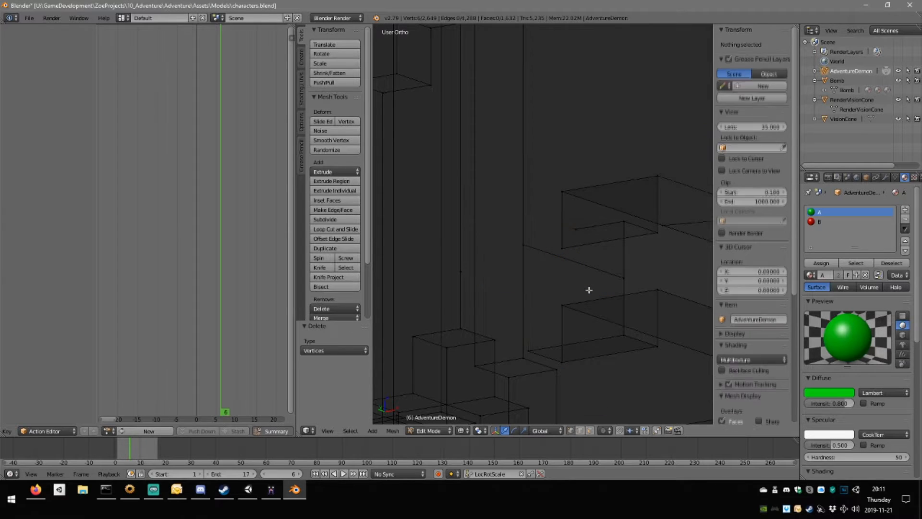
Move the remaining vertex along X in line with the one below it and fill the upper horizontal face at this mouth corner.
middle_click_drag(640, 261, 574, 257)
right_click(541, 230)
left_click(765, 54)
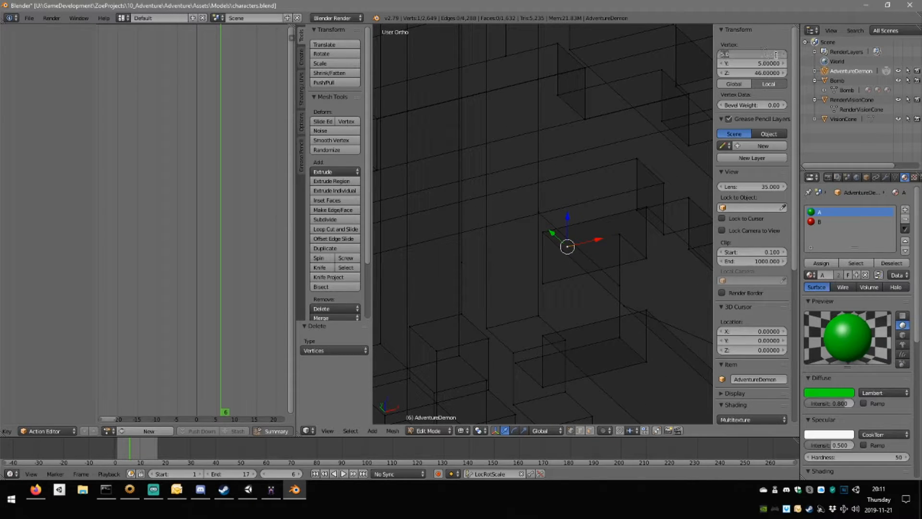
middle_click_drag(556, 252, 604, 240)
right_click(637, 234, "shift")
right_click(627, 213, "shift")
right_click(681, 217, "shift")
middle_click_drag(666, 238, 651, 241)
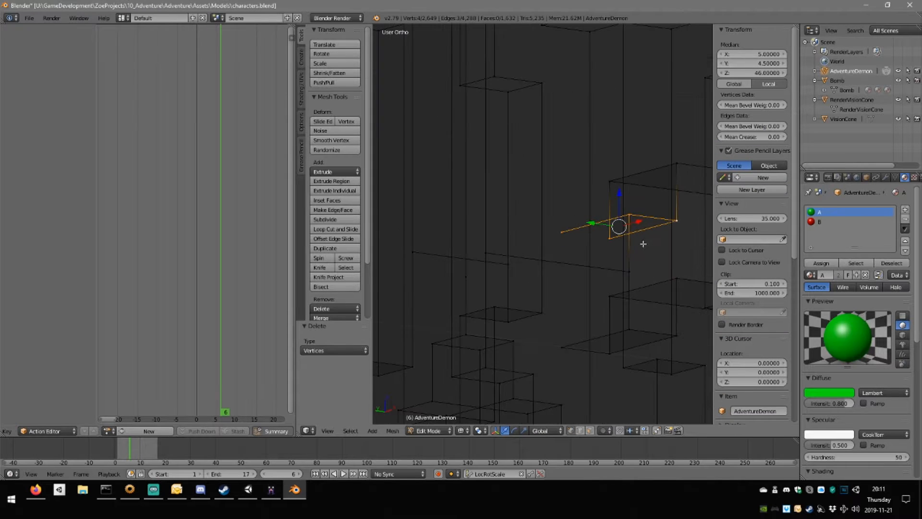
key("f")
Fill the vertical side face at this mouth corner between its upper and lower horizontal edges.
right_click(564, 235)
right_click(630, 329, "shift")
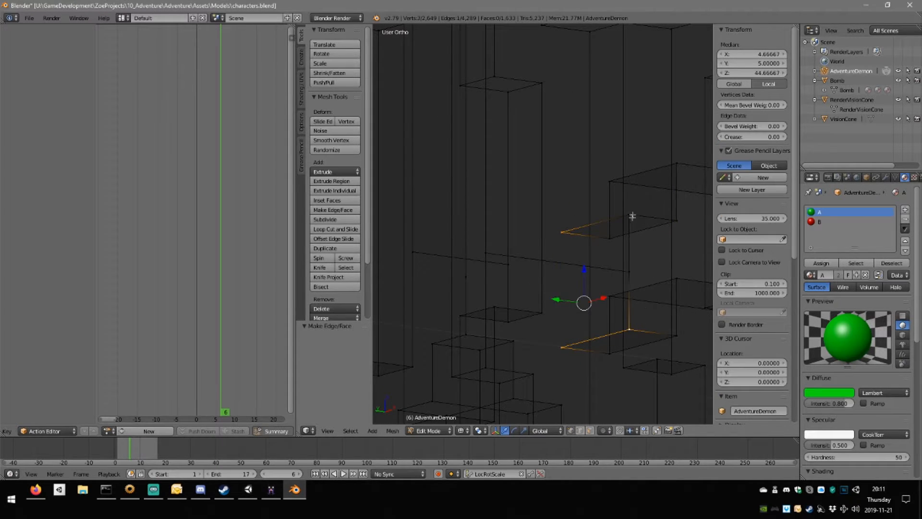
middle_click_drag(651, 253, 593, 216)
scroll(585, 258, "down", 3)
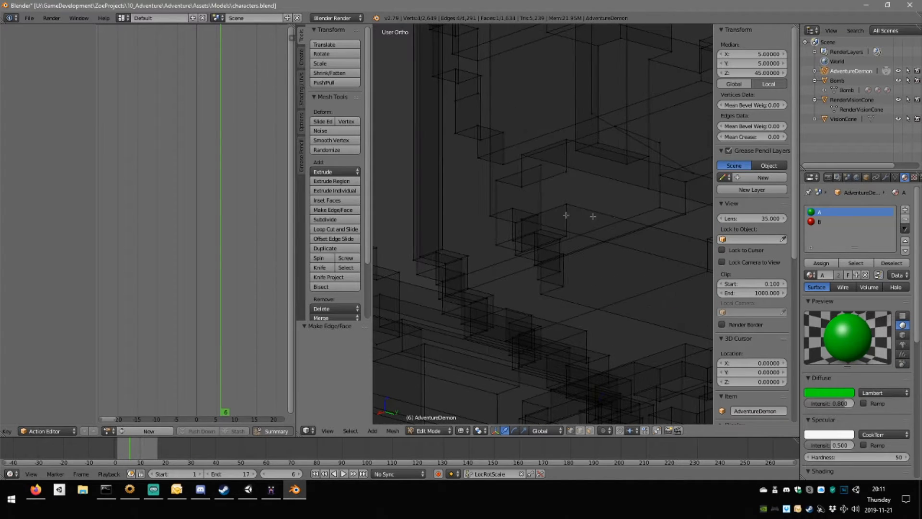
Fill the upper horizontal face at the opposite mouth corner between its four corner vertices.
scroll(537, 216, "up", 3)
middle_click_drag(536, 216, 592, 224)
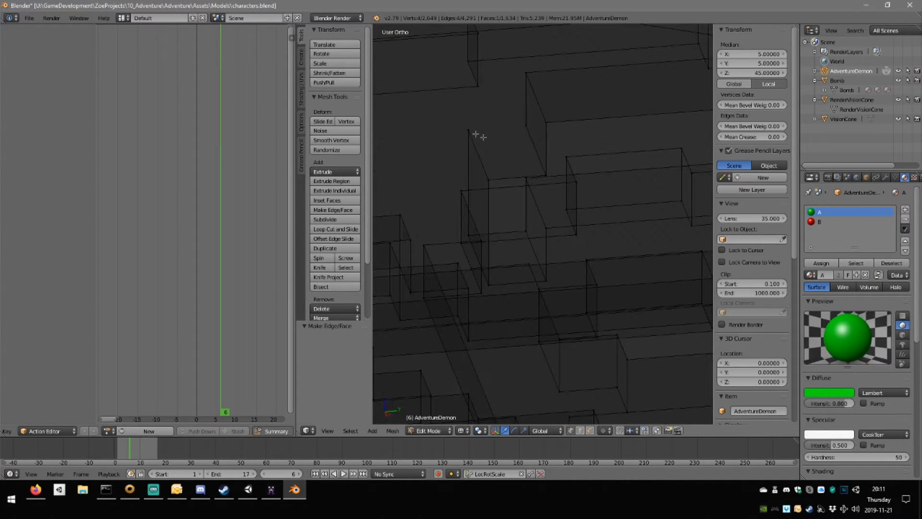
right_click(478, 155)
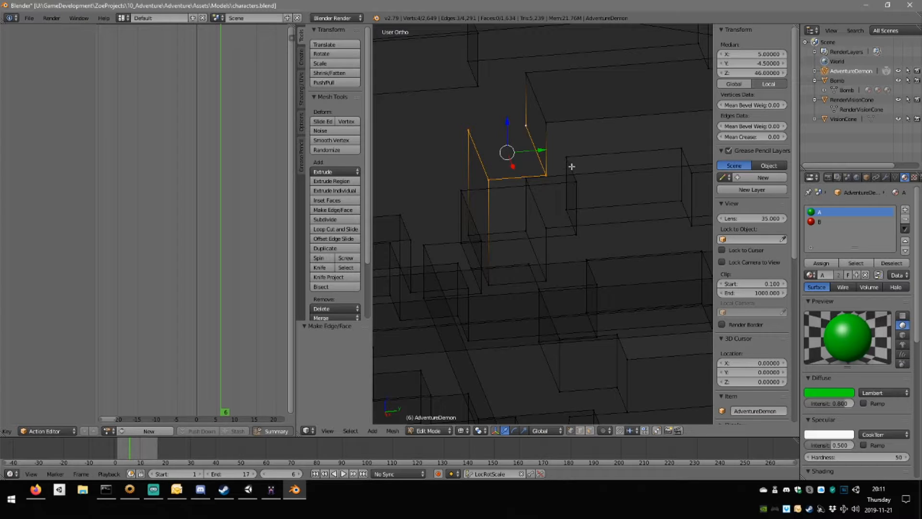
middle_click_drag(577, 175, 561, 173)
scroll(561, 177, "down", 3)
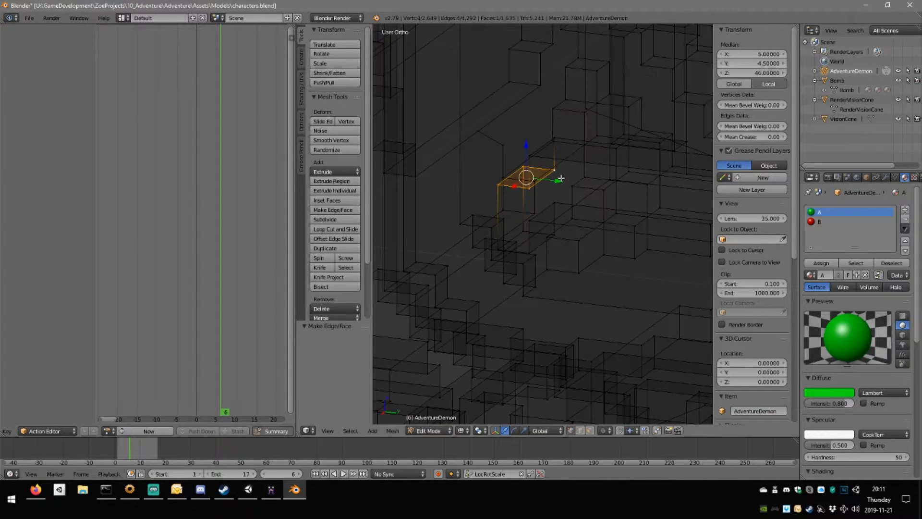
Deselect everything and inspect the repaired mouth, the head and the whole demon from several angles in solid display.
scroll(588, 182, "down", 3)
key("a")
middle_click_drag(586, 184, 625, 184)
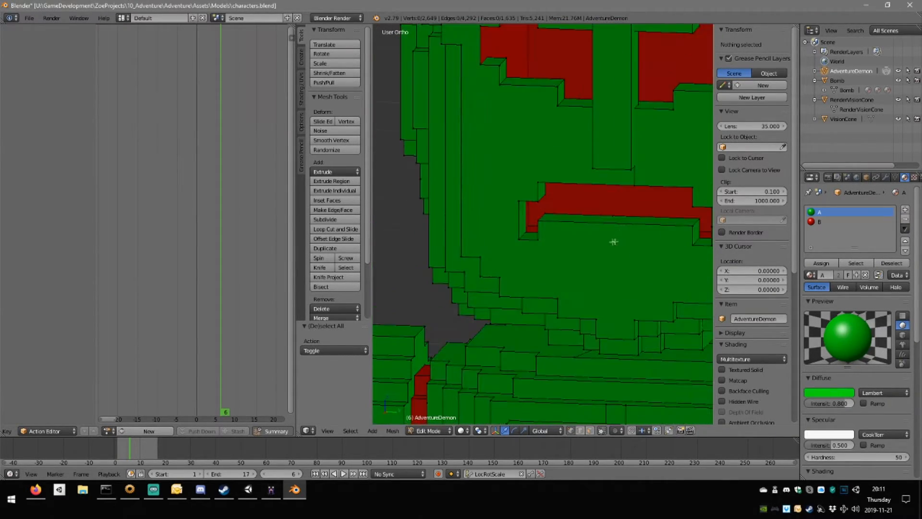
scroll(614, 241, "down", 4)
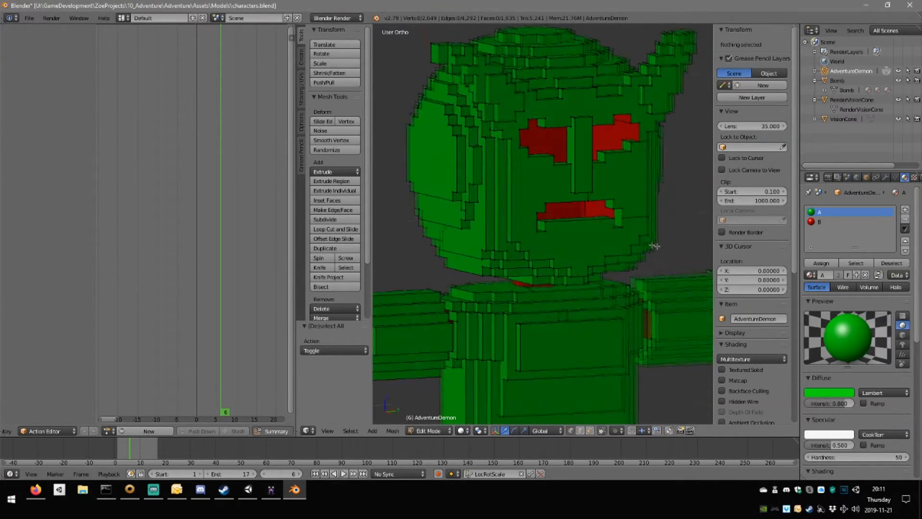
middle_click_drag(655, 246, 627, 234)
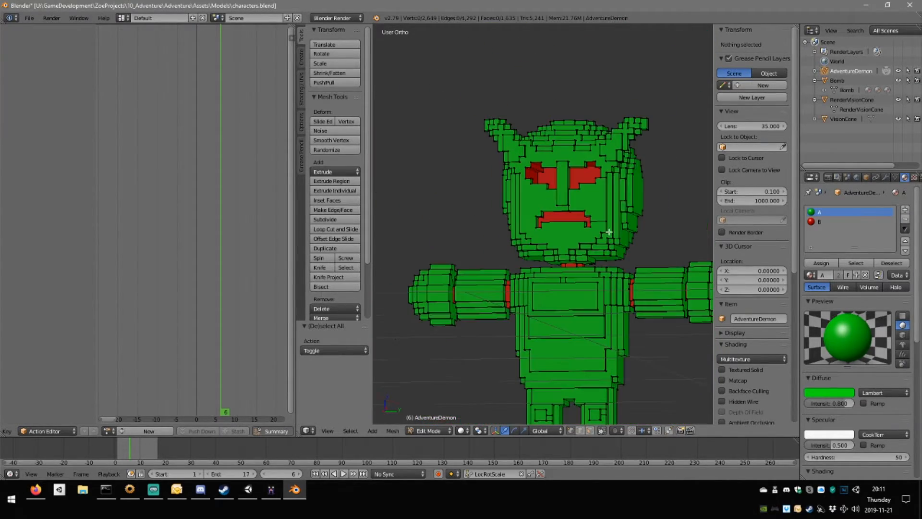
scroll(576, 228, "up", 3)
middle_click_drag(564, 214, 515, 236)
middle_click_drag(458, 156, 528, 164)
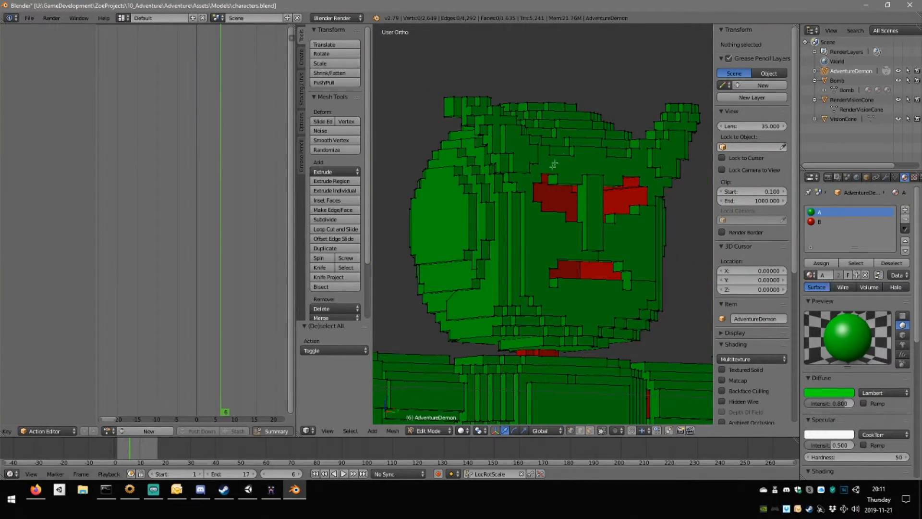
scroll(514, 212, "down", 6)
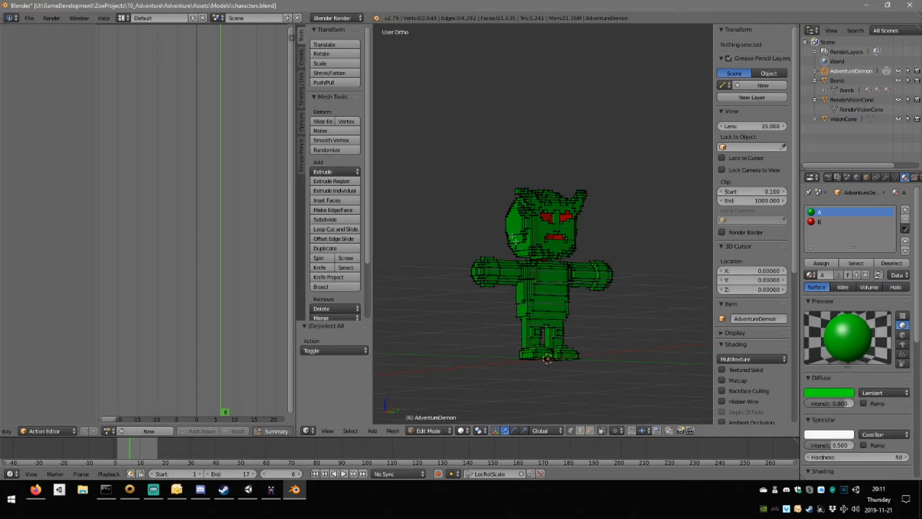
middle_click_drag(529, 299, 518, 317)
middle_click_drag(499, 281, 510, 235)
scroll(516, 247, "up", 8)
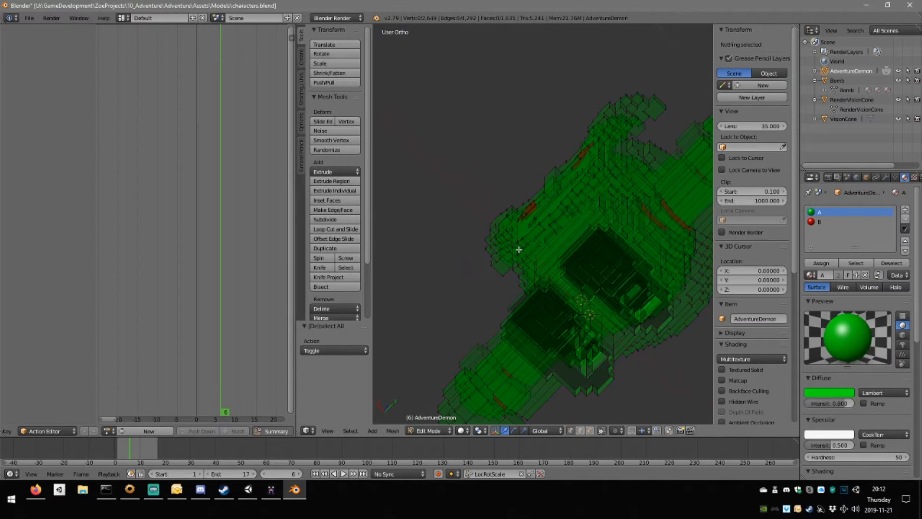
middle_click_drag(481, 290, 470, 341)
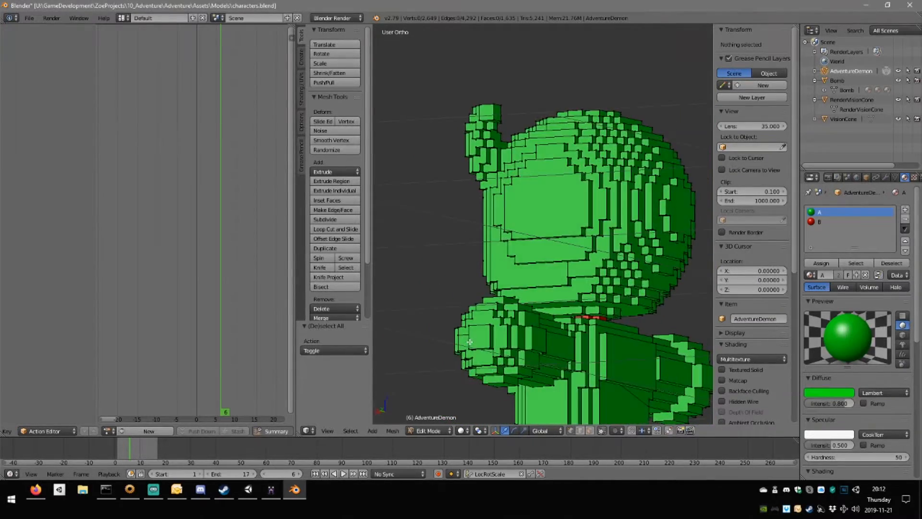
scroll(470, 341, "down", 5)
middle_click_drag(530, 327, 665, 323)
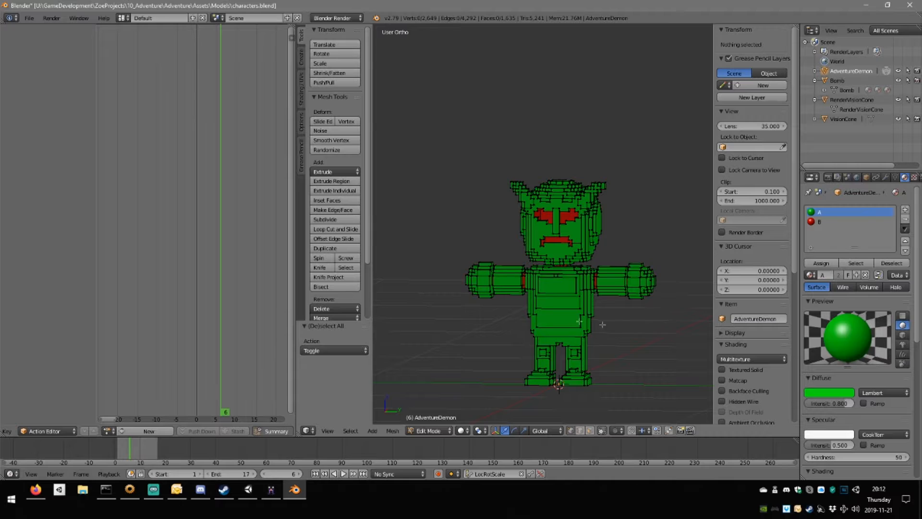
middle_click_drag(602, 325, 597, 337)
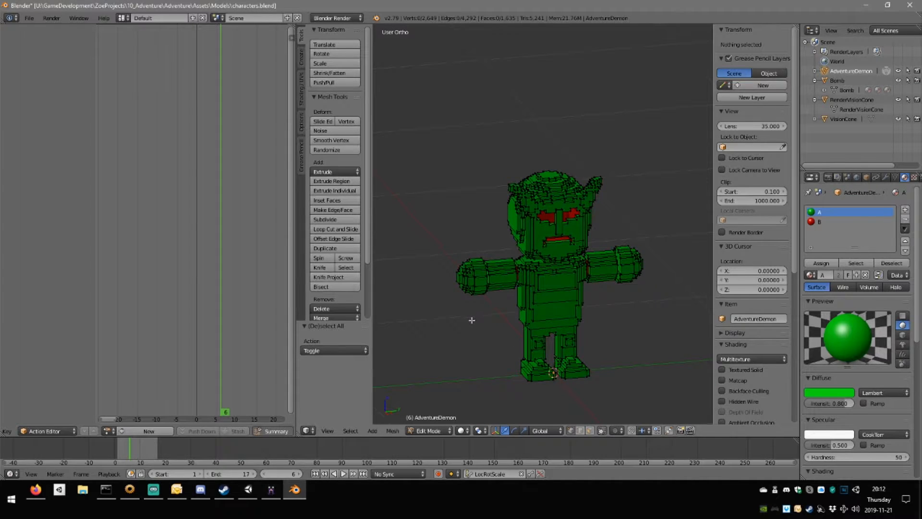
Return the demon to Object Mode and open the player model from Unity's Models folder in a maximized Blender window.
key("Tab")
key("space")
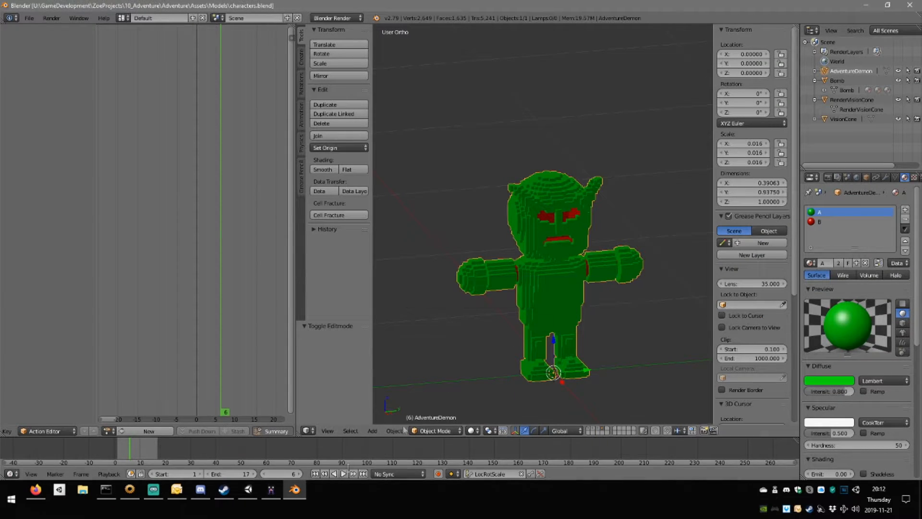
left_click(248, 491)
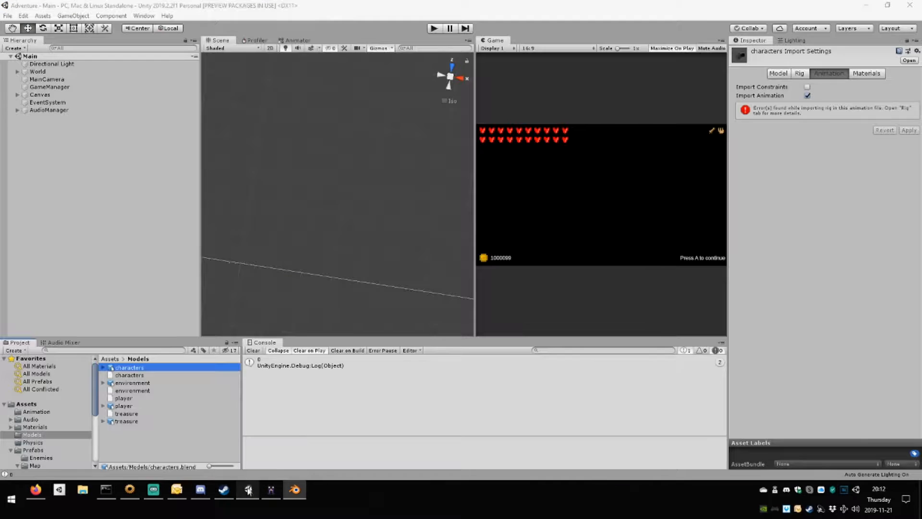
left_click(127, 407)
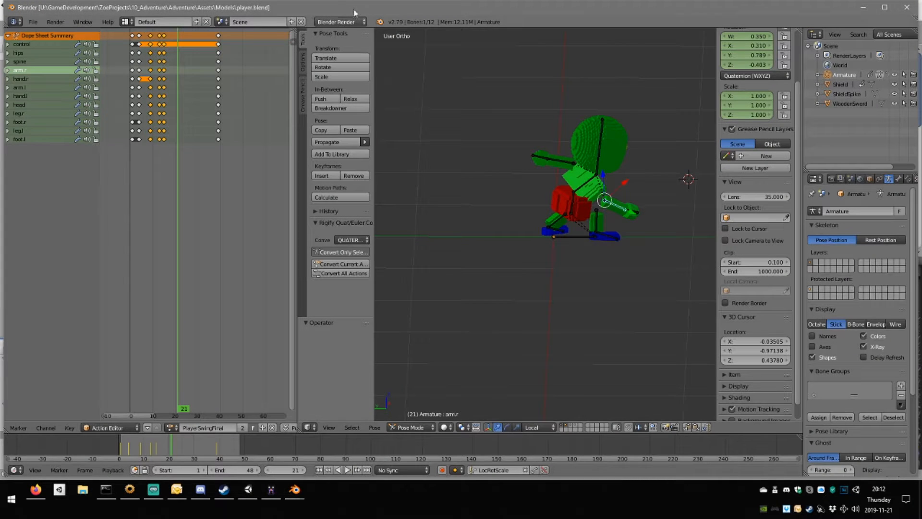
double_click(355, 13)
Switch the player's armature from Pose Mode to Object Mode and copy the armature object.
right_click(849, 76)
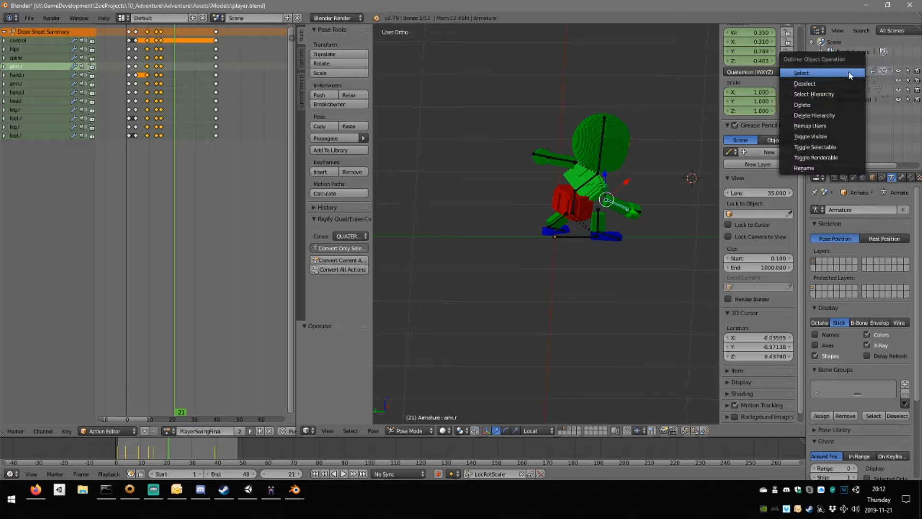
left_click(599, 310)
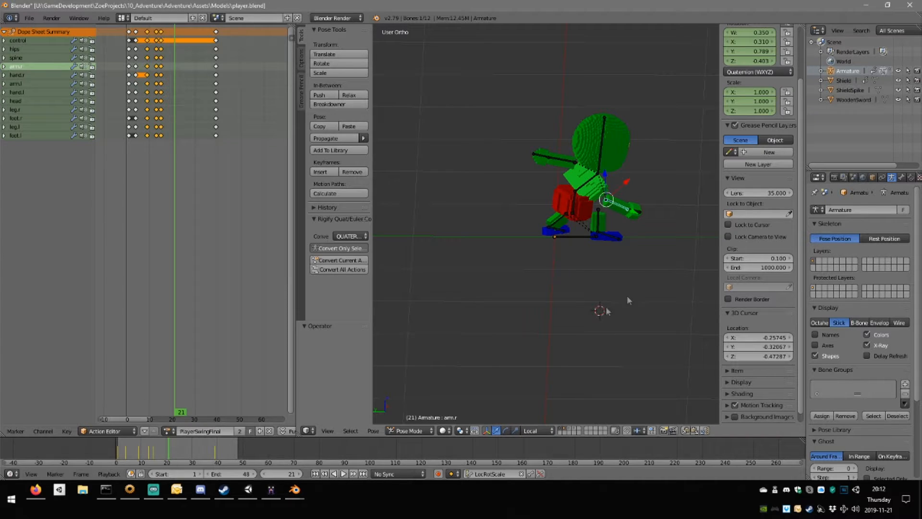
left_click(821, 71)
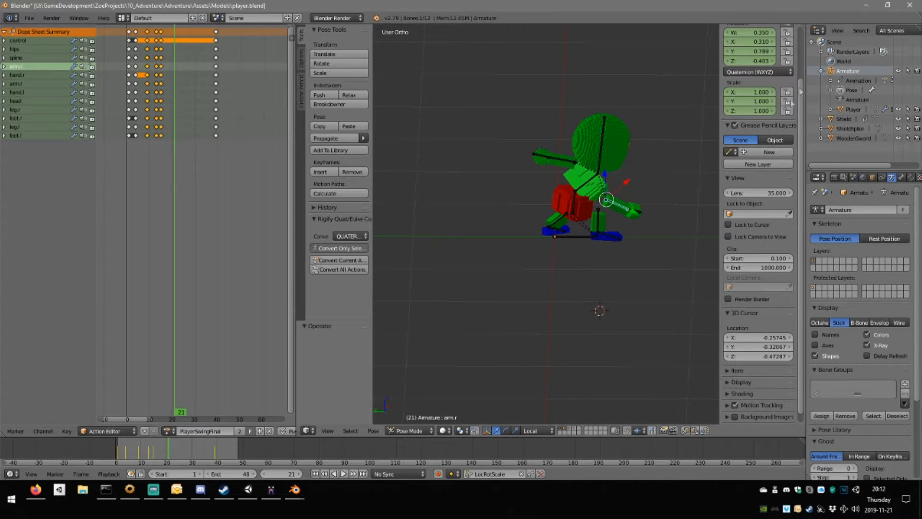
middle_click_drag(629, 184, 641, 197)
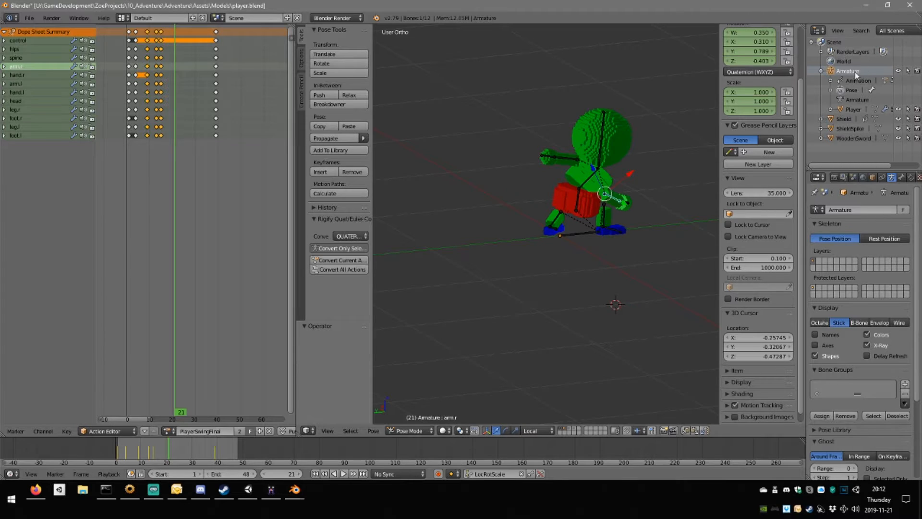
right_click(601, 155)
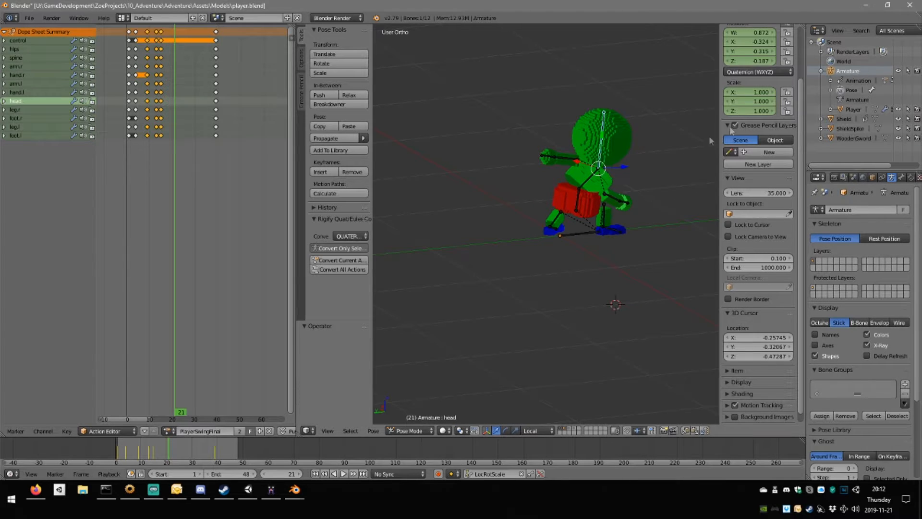
left_click(422, 429)
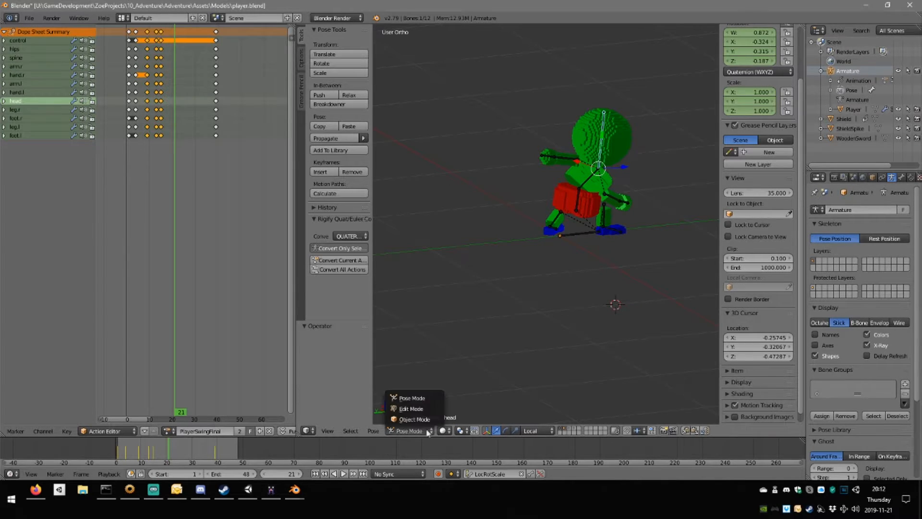
left_click(399, 398)
middle_click_drag(617, 237, 601, 239)
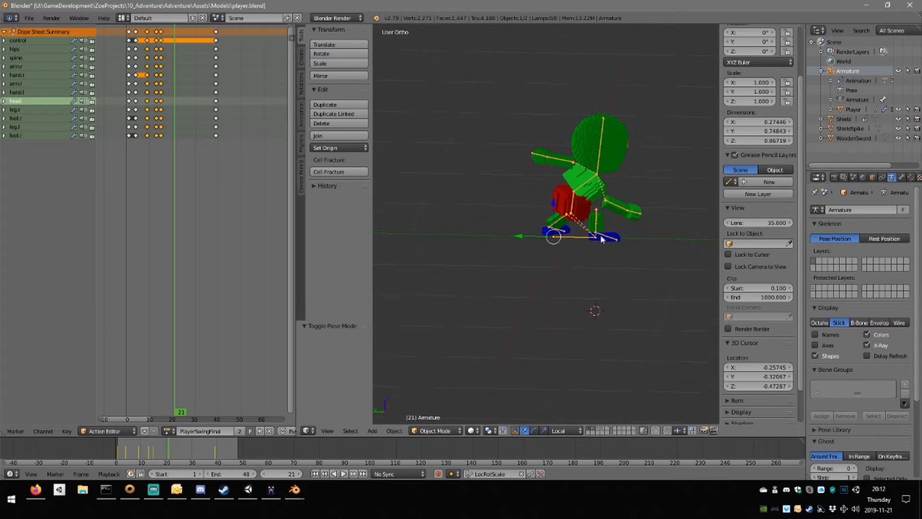
key("ctrl+c")
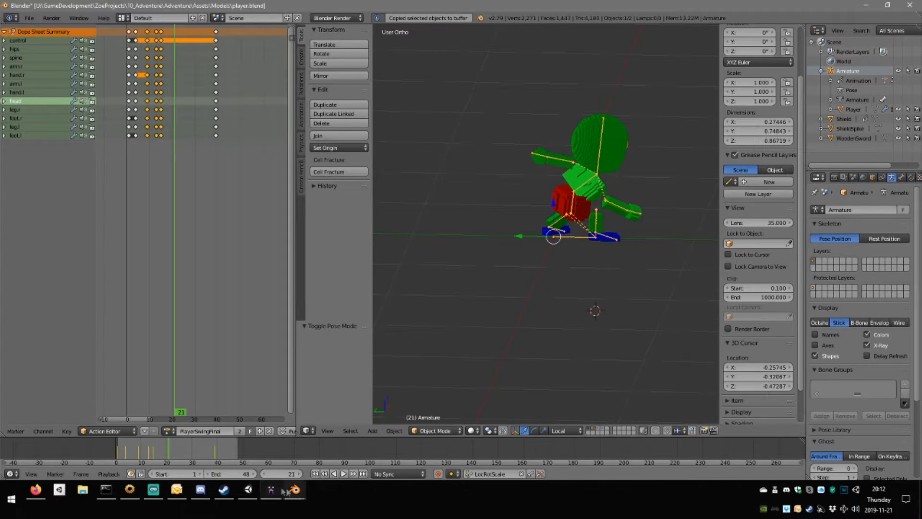
Switch back to the characters.blend window and paste the player's armature beside the demon in Object Mode.
mouse_move(294, 490)
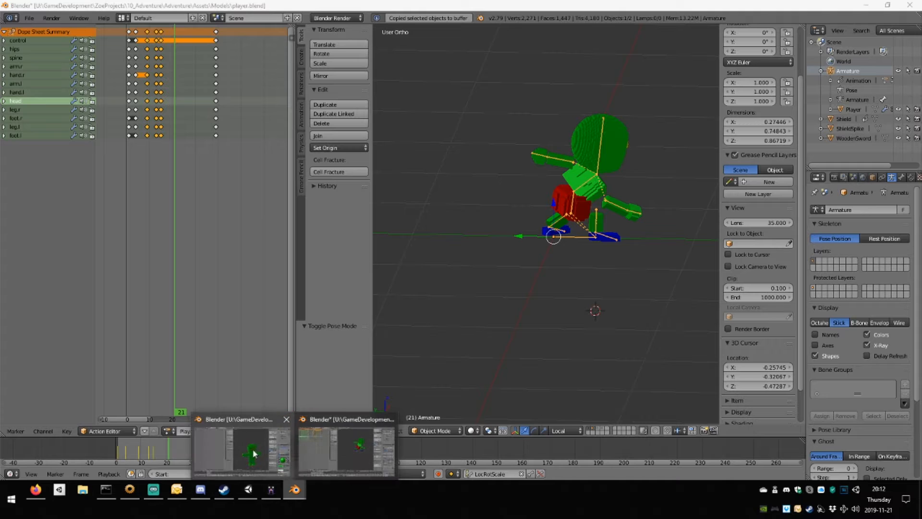
left_click(245, 451)
middle_click_drag(587, 314, 586, 420)
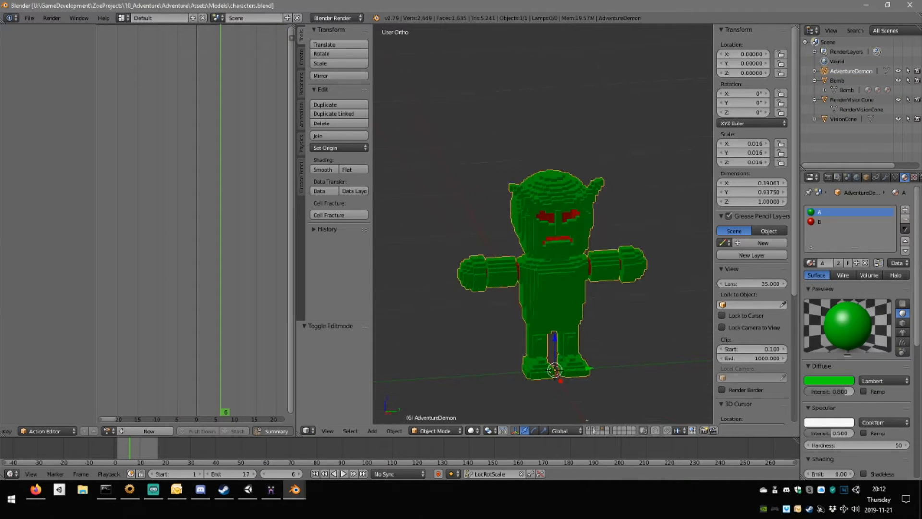
middle_click_drag(608, 379, 590, 328)
key("ctrl+v")
key("Tab")
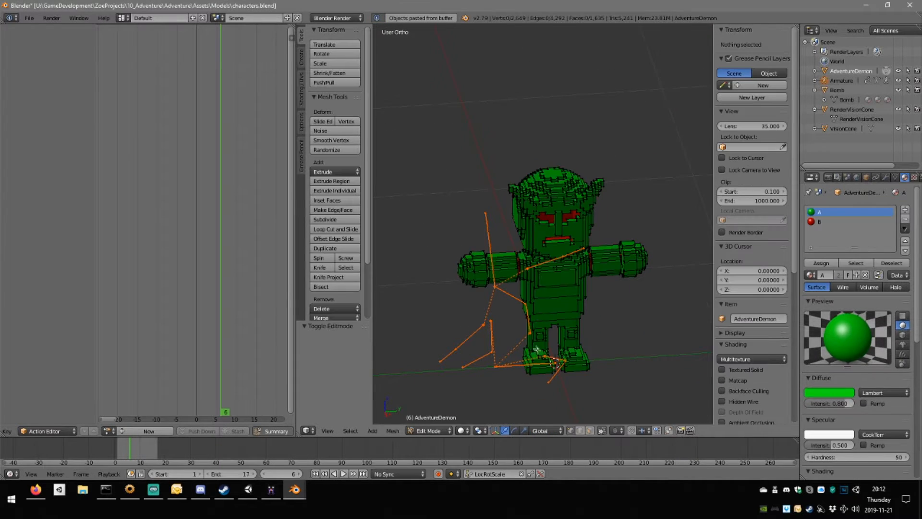
key("Tab")
Select the pasted armature, put it in Pose Mode and clear the scale and rotation of all its bones.
right_click(551, 377)
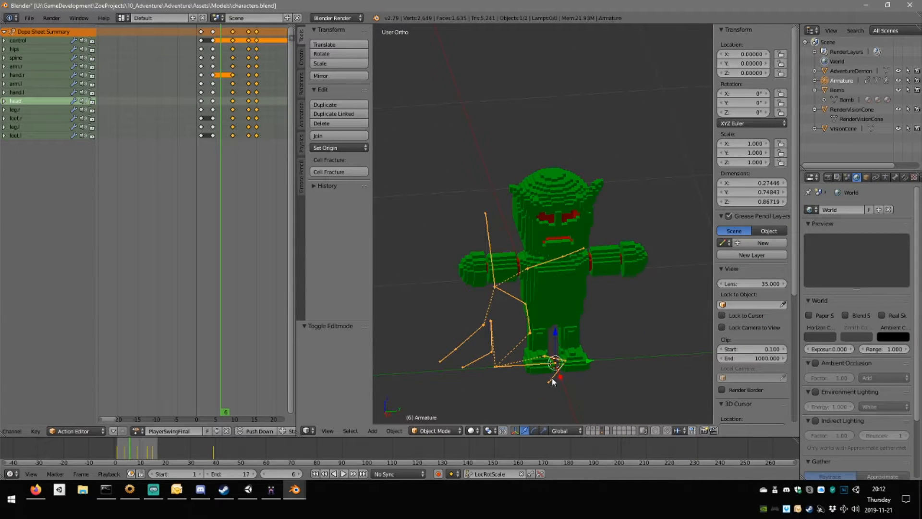
left_click(815, 80)
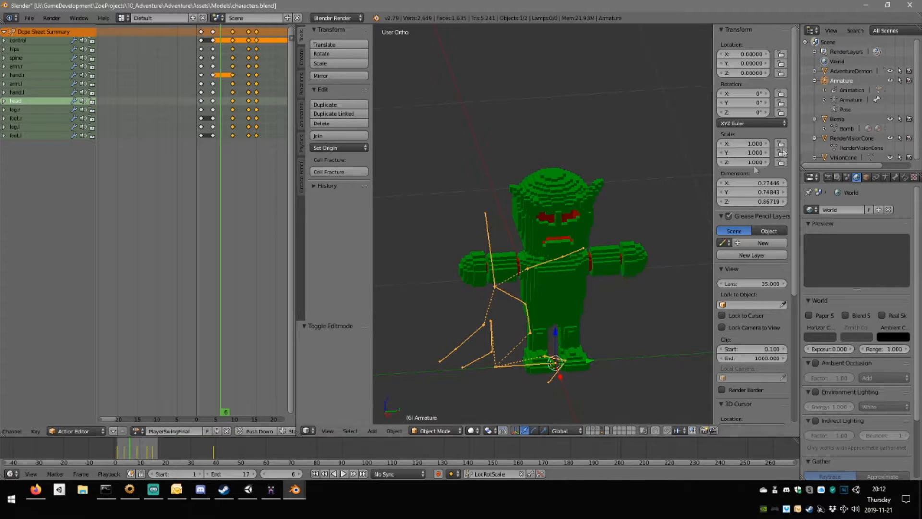
middle_click_drag(571, 234, 597, 159, "shift")
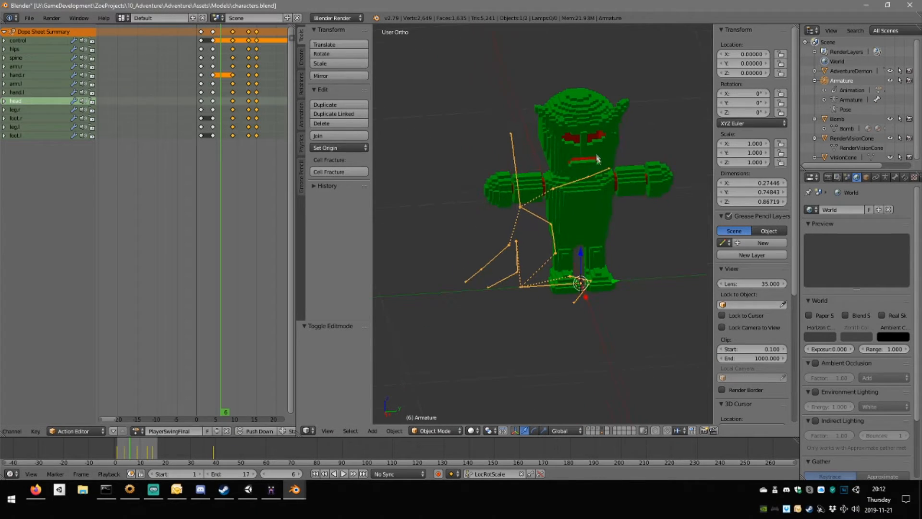
left_click(449, 430)
left_click(465, 395)
key("a")
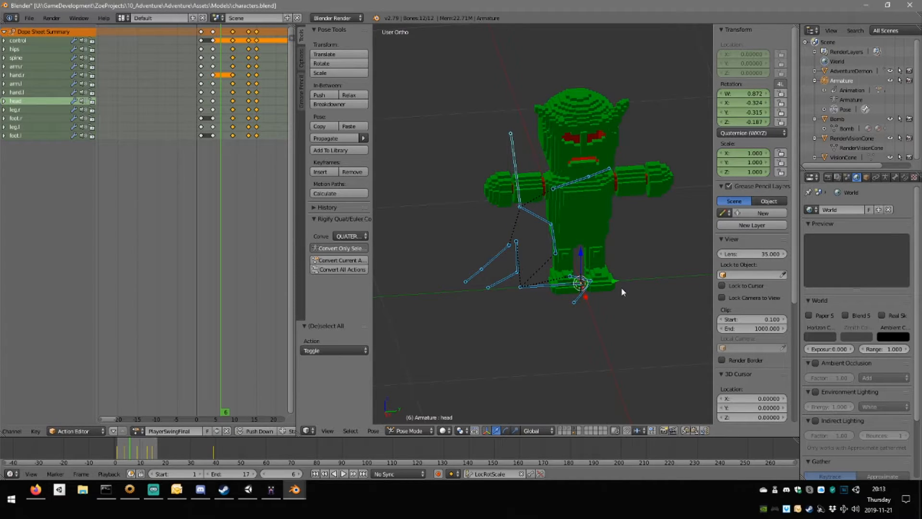
key("alt+s")
key("alt+r")
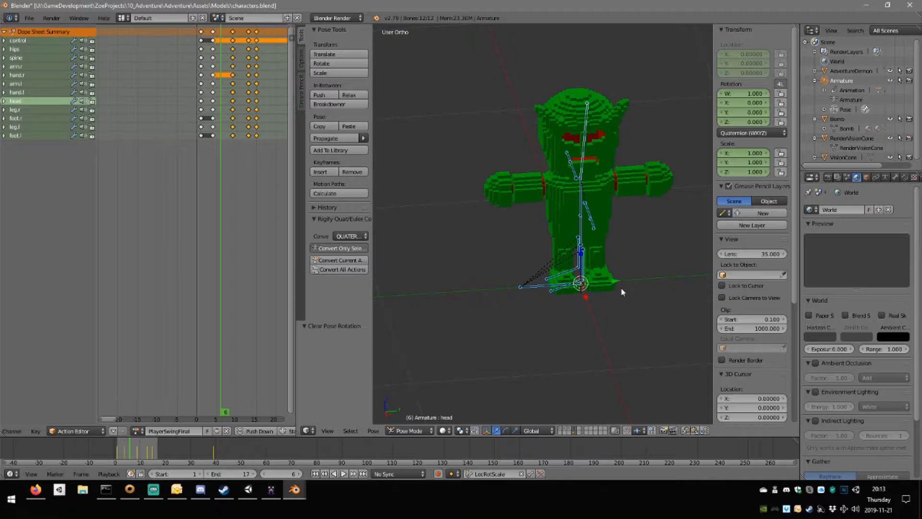
Enter Edit Mode on the armature and save characters.blend over the existing file.
mouse_move(643, 267)
middle_mouse_down()
mouse_move(702, 252)
mouse_move(647, 268)
middle_mouse_up()
key("Tab")
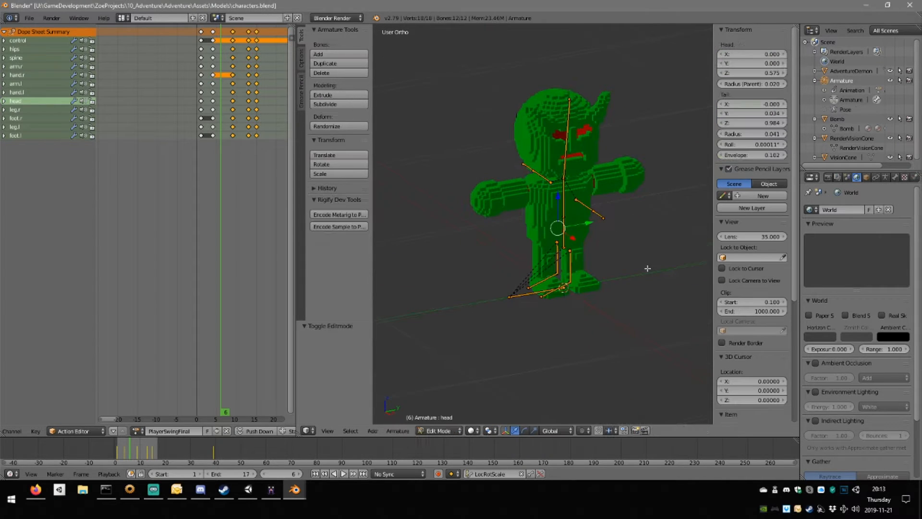
middle_click_drag(592, 263, 553, 265)
key("ctrl+s")
left_click(552, 265)
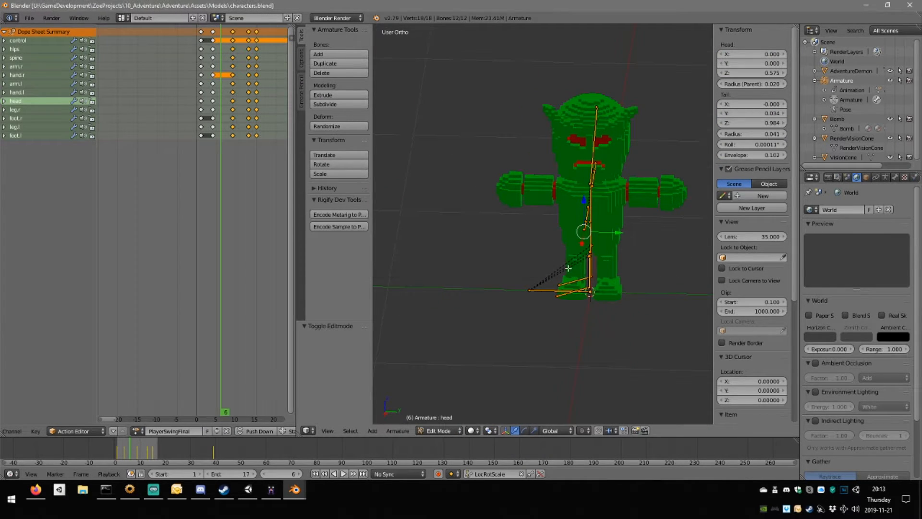
Load the PlayerIdle and PlayerIdle_Water actions in turn and unlink each one with its user count cleared to zero.
left_click(143, 431)
left_click(143, 432)
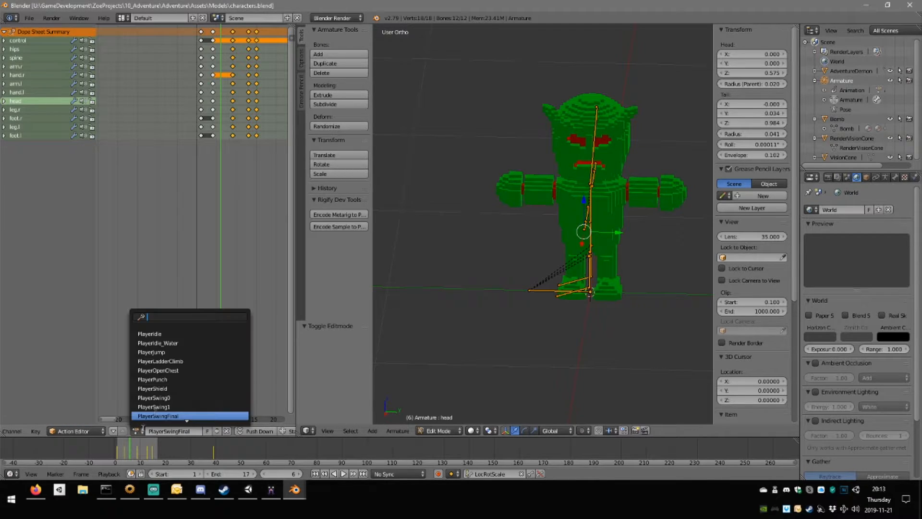
left_click(173, 333)
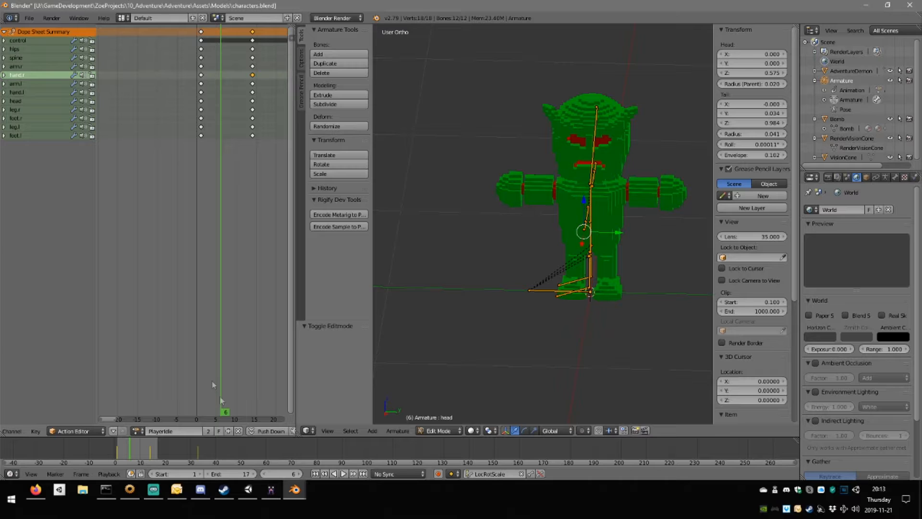
left_click(241, 431)
left_click(108, 431)
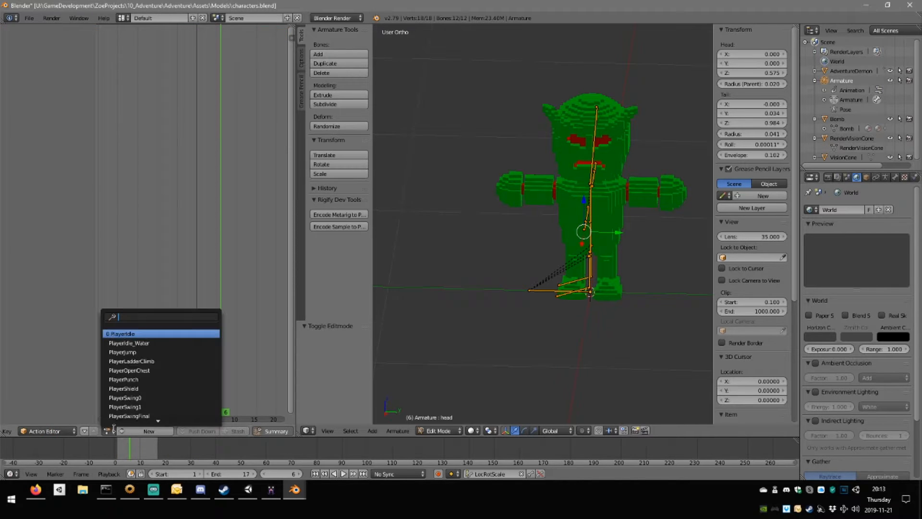
left_click(163, 343)
left_click(242, 431)
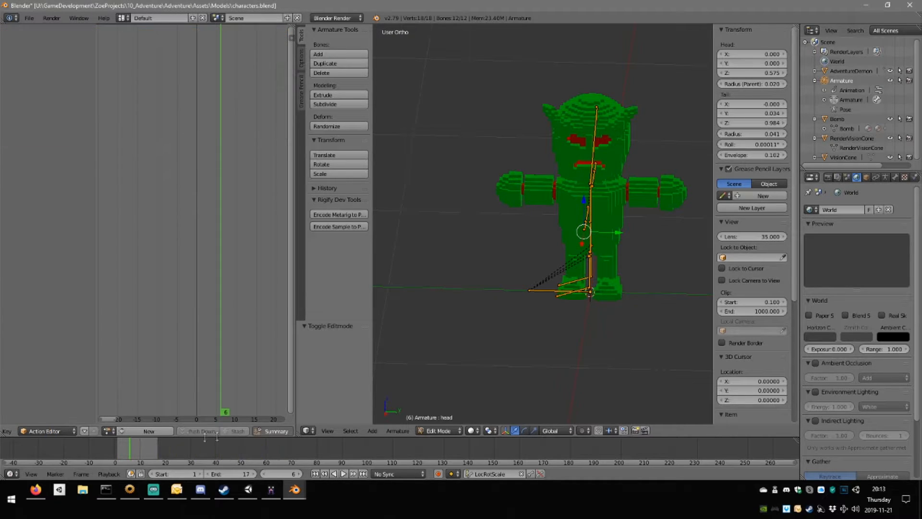
Load the PlayerJump and PlayerLadderClimb actions in turn and unlink each with zero users.
left_click(108, 431)
left_click(154, 353)
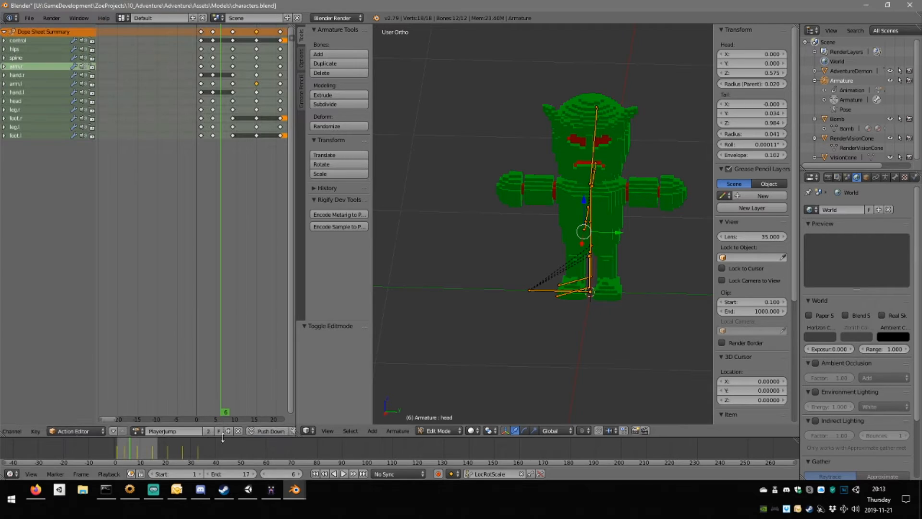
left_click(239, 431)
left_click(120, 430)
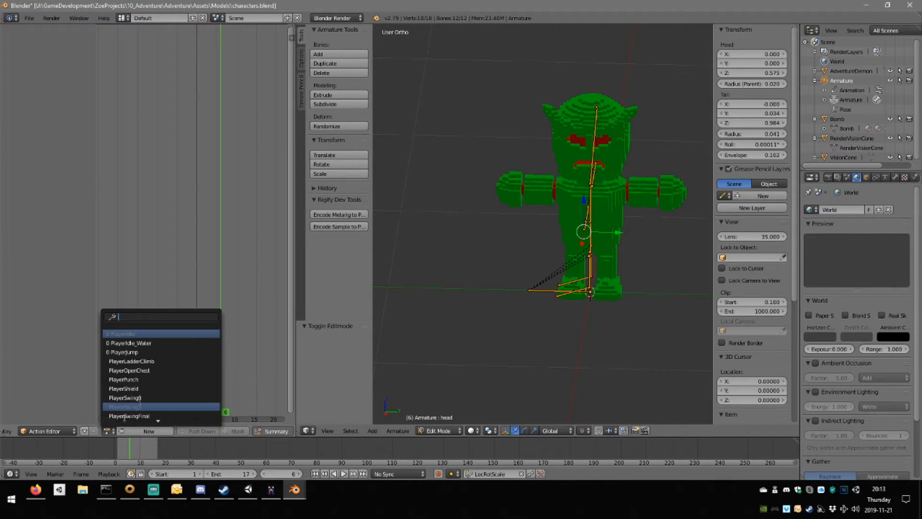
left_click(163, 360)
left_click(238, 431)
Load the PlayerOpenChest and PlayerPunch actions in turn and unlink each with zero users.
left_click(137, 431)
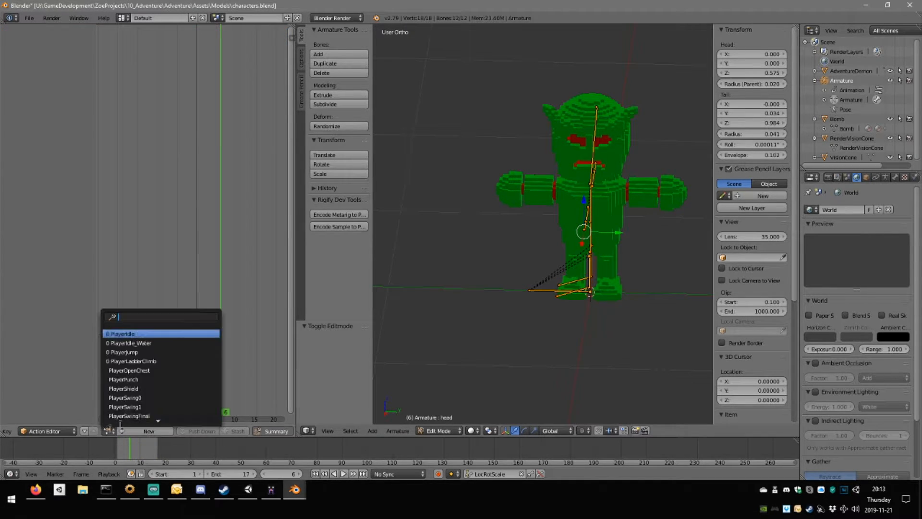
left_click(163, 369)
left_click(238, 431)
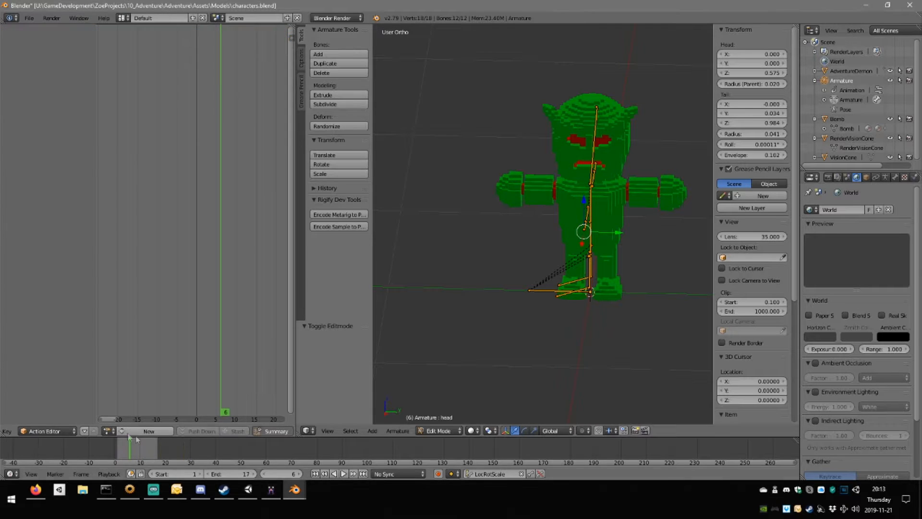
left_click(137, 431)
left_click(154, 380)
left_click(238, 431)
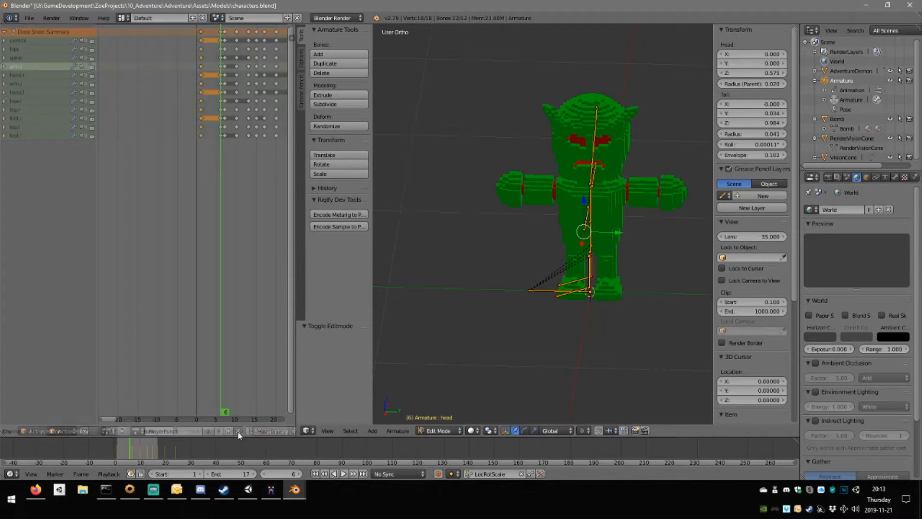
Load the PlayerShield and PlayerSwing0 actions in turn and unlink each with zero users.
left_click(108, 430)
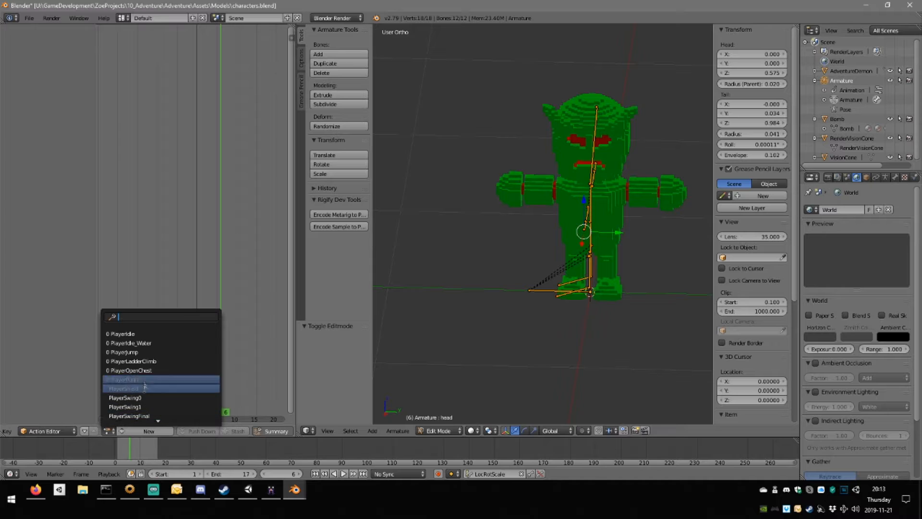
left_click(143, 388)
left_click(238, 431)
left_click(108, 430)
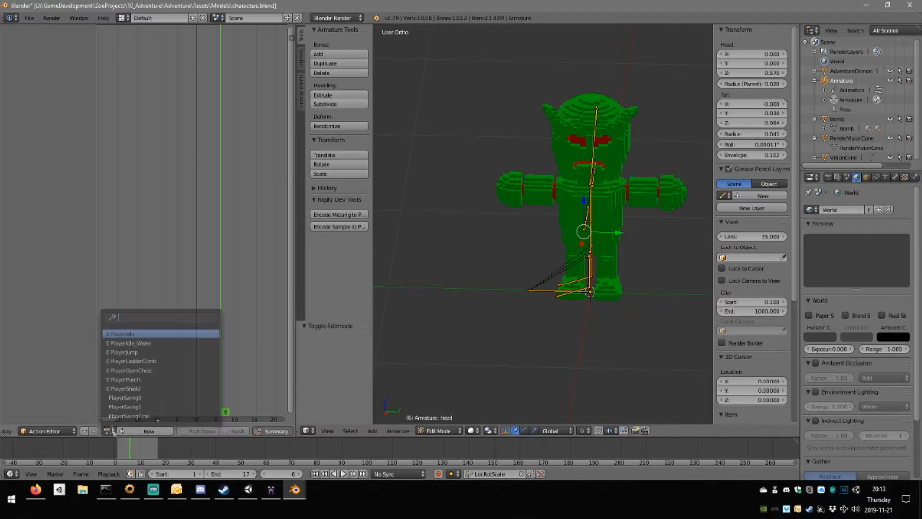
left_click(145, 397)
left_click(238, 431)
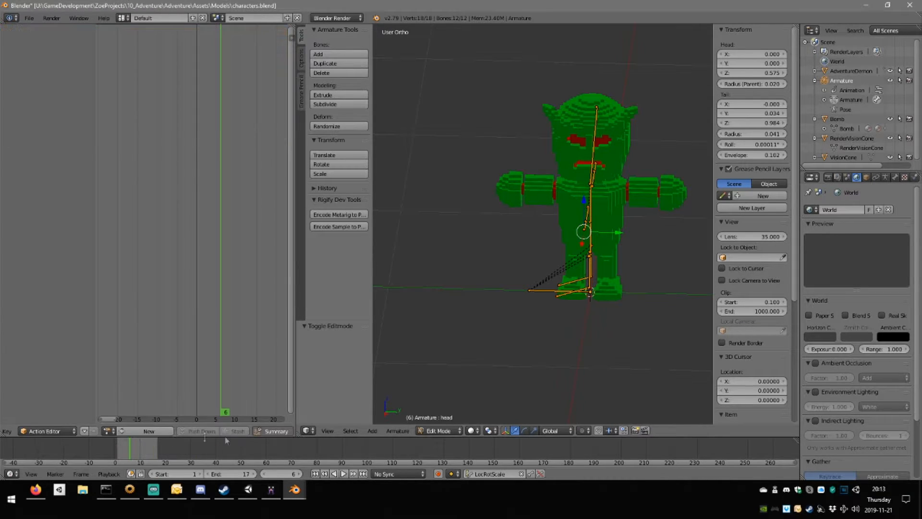
Load the PlayerSwingFinal and PlayerSwing1 actions in turn and unlink each with zero users.
left_click(108, 431)
left_click(144, 415)
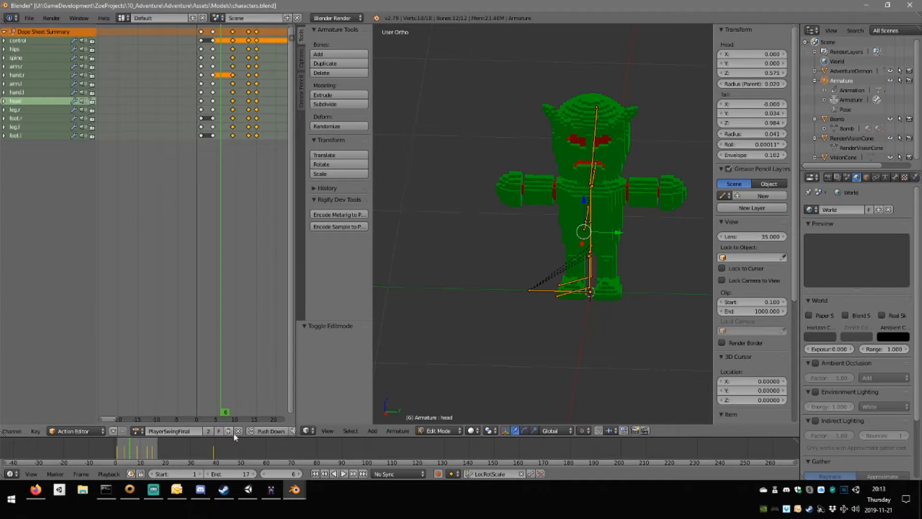
left_click(238, 431)
left_click(136, 431)
left_click(144, 406)
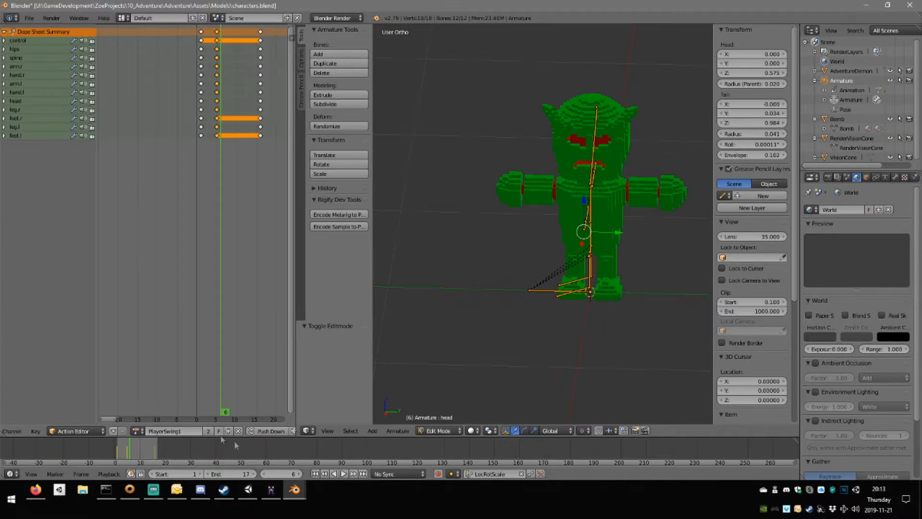
left_click(238, 431)
Load and unlink the PlayerWalk action with zero users, and check the action list for any remaining linked actions.
left_click(108, 431)
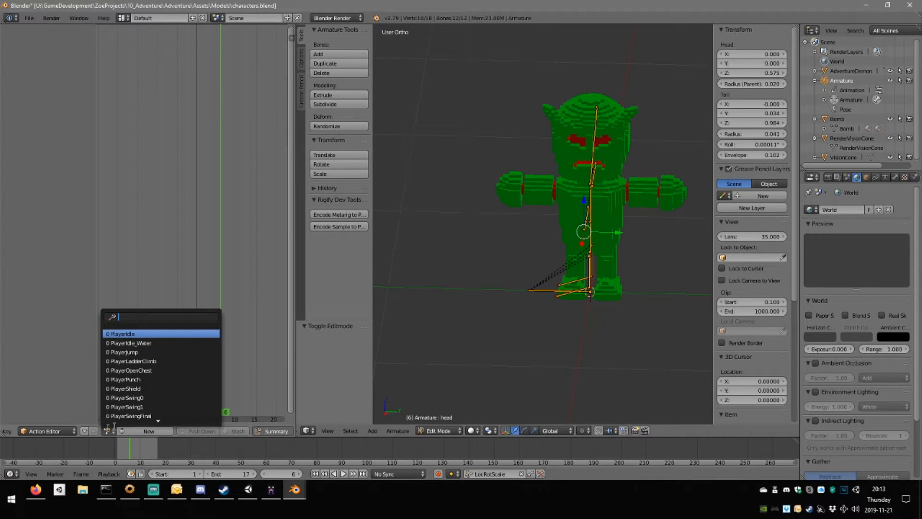
left_click(151, 415)
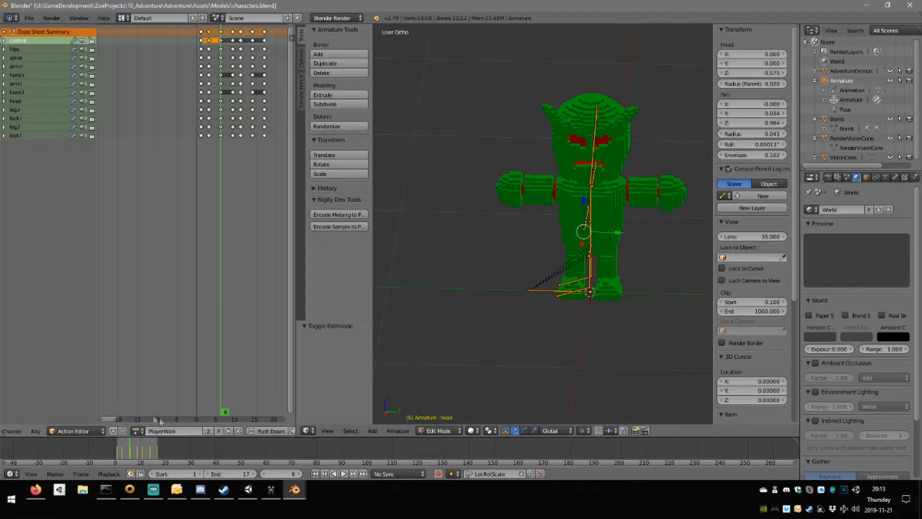
left_click(238, 431)
left_click(108, 431)
scroll(150, 388, "up", 6)
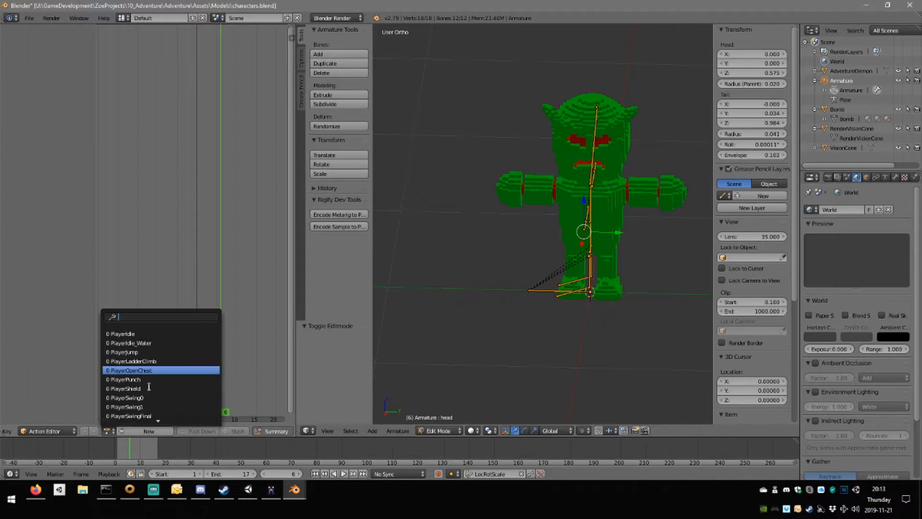
scroll(149, 391, "down", 10)
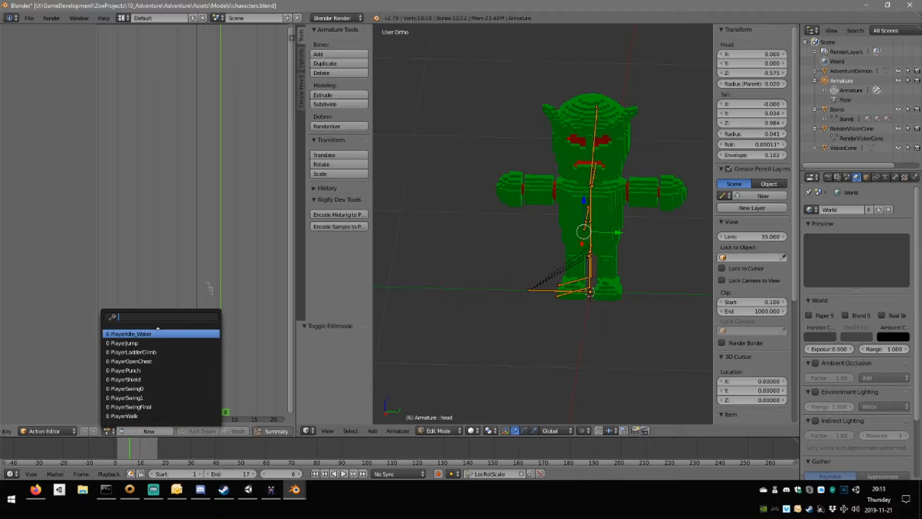
left_click(211, 237)
Leave the armature's Edit Mode, select the AdventureDemon mesh and enter its Edit Mode with all geometry selected.
middle_click_drag(520, 264, 553, 281)
key("Tab")
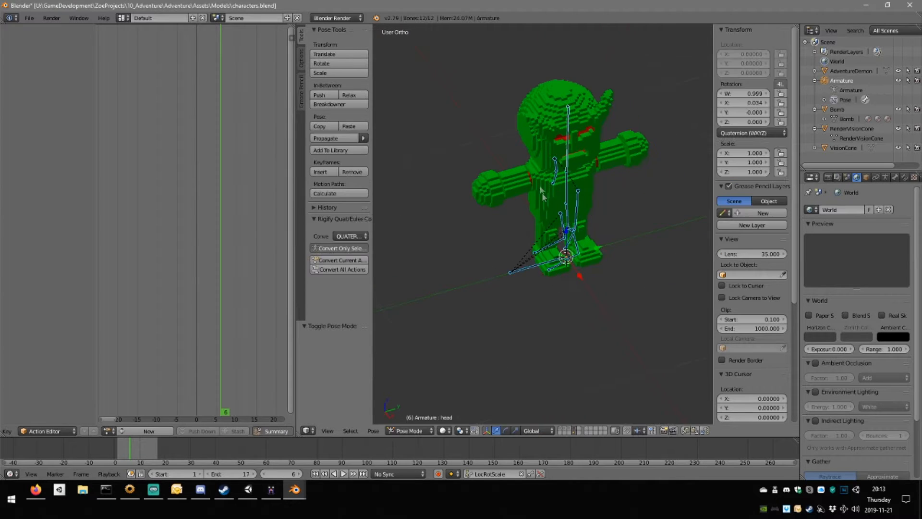
right_click(536, 226)
key("Tab")
middle_click_drag(535, 227, 541, 222)
key("Tab")
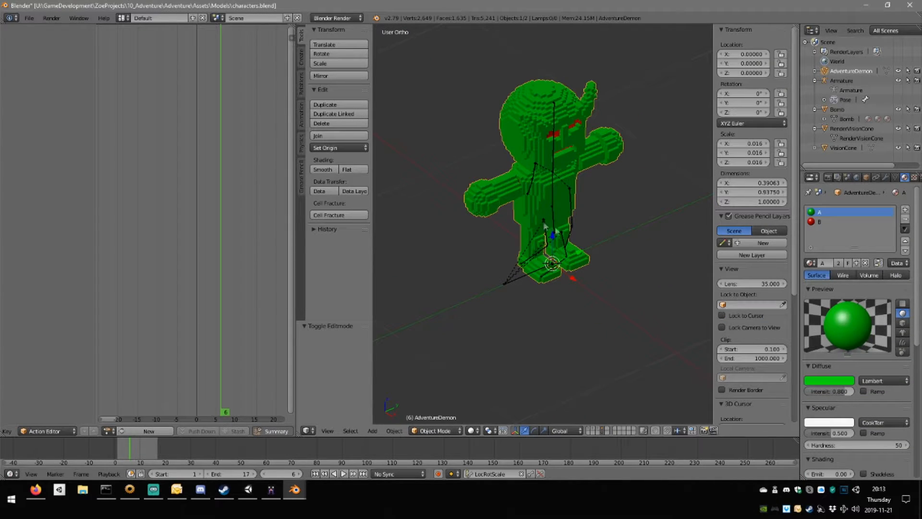
key("Tab")
key("a")
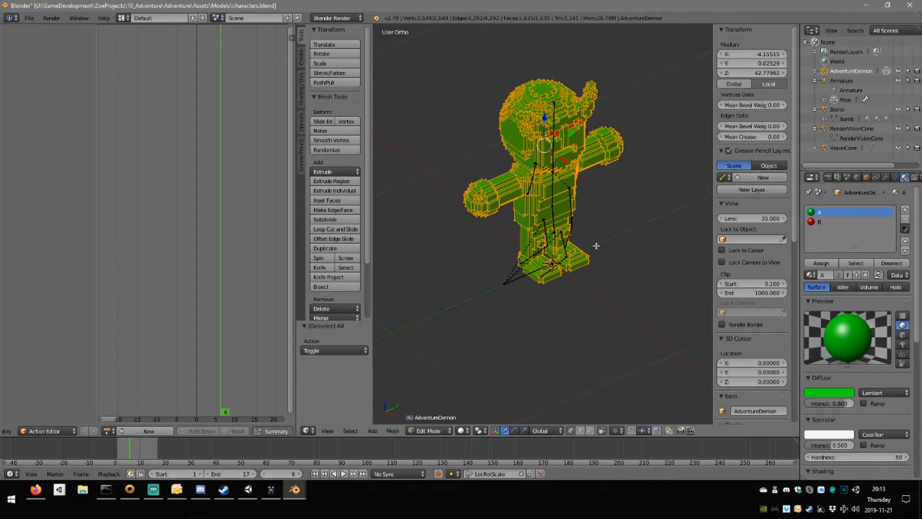
Rotate the demon's whole mesh 270° around the global Z axis and return to Object Mode.
key("r")
type("z")
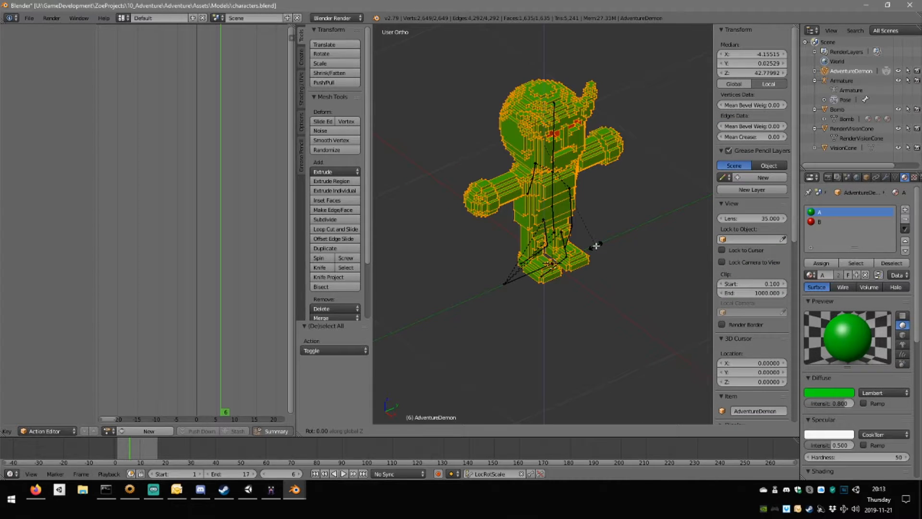
type("90")
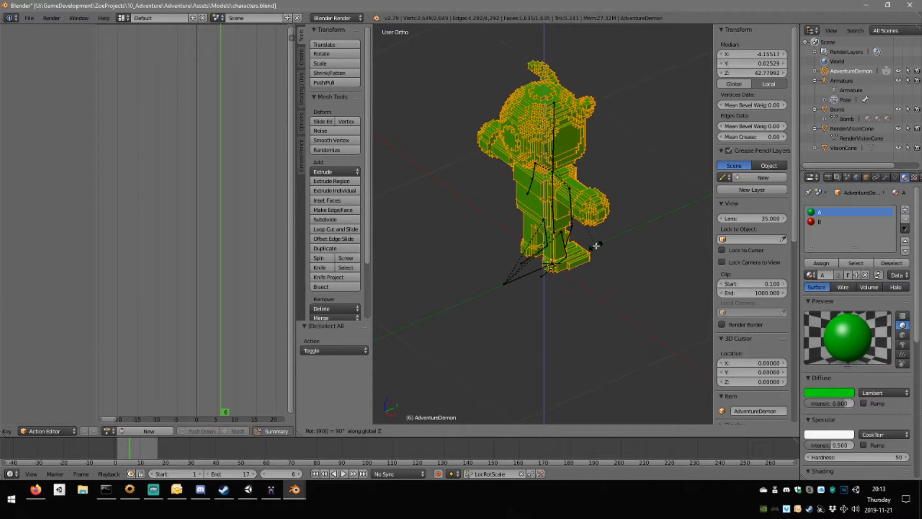
type("180")
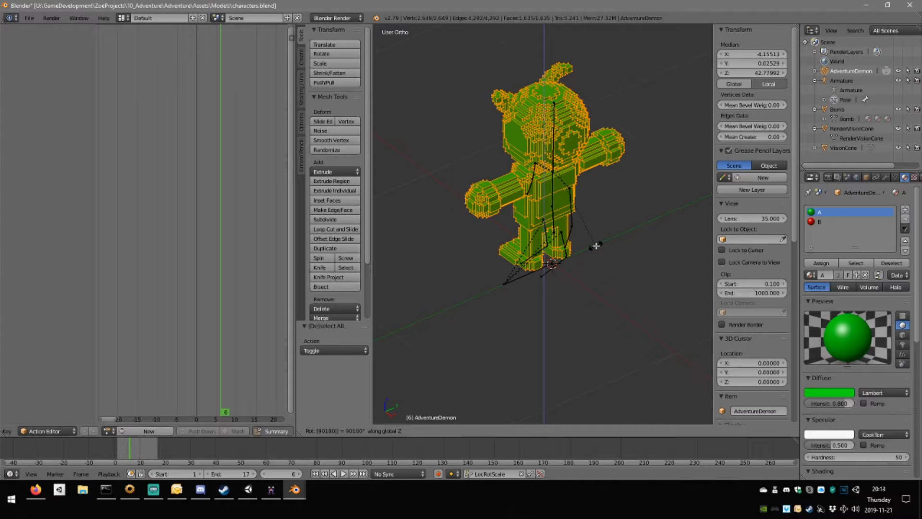
key("BackSpace")
key("BackSpace")
key("BackSpace")
key("BackSpace")
key("BackSpace")
type("2")
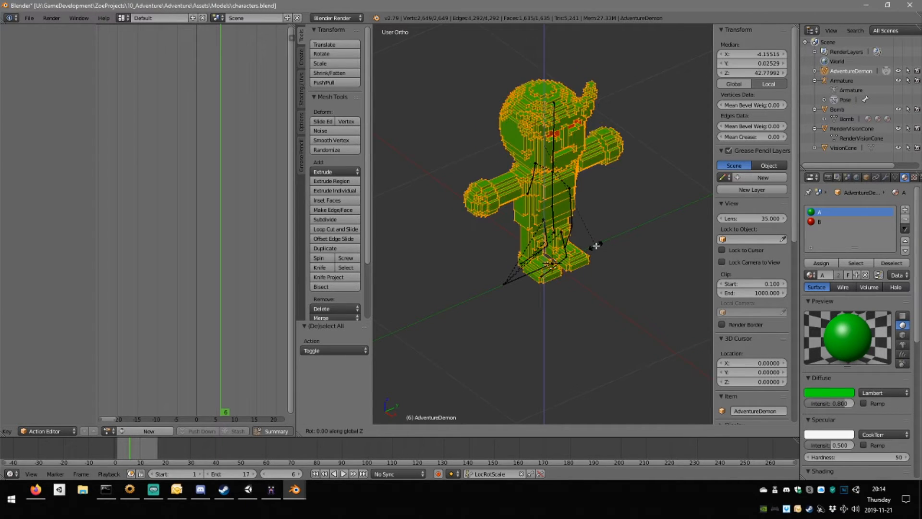
type("70")
key("Return")
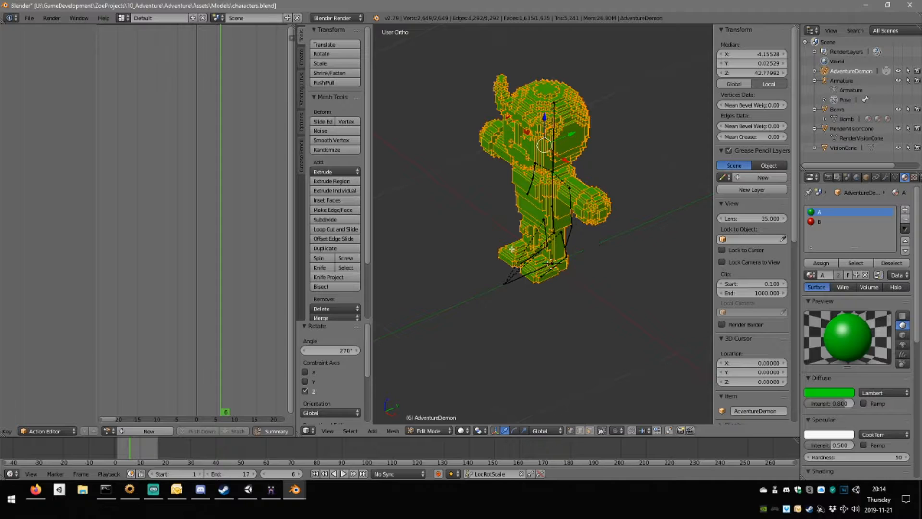
key("Tab")
middle_click_drag(511, 249, 549, 258)
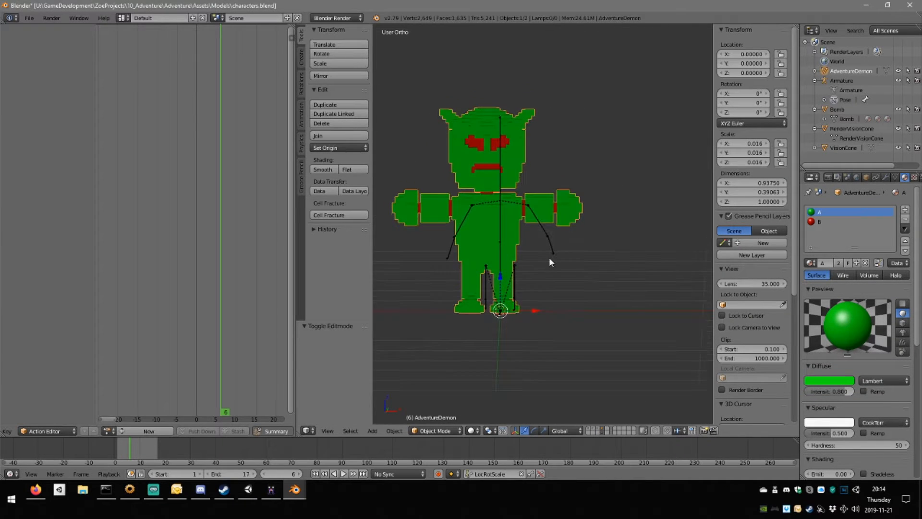
In Edit Mode and front view, move the demon's mesh about 0.066 along X to centre it on the armature.
key("Tab")
key("KP_1")
scroll(549, 258, "up", 4)
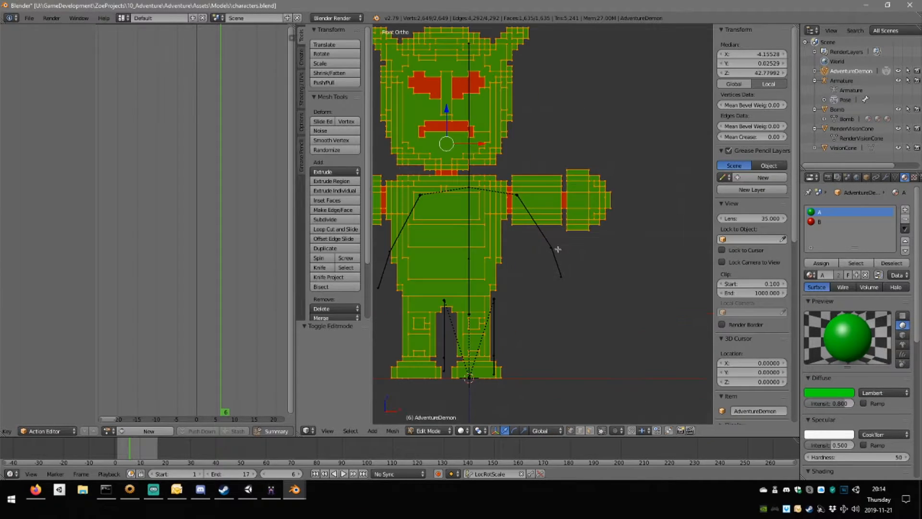
scroll(556, 238, "down", 3)
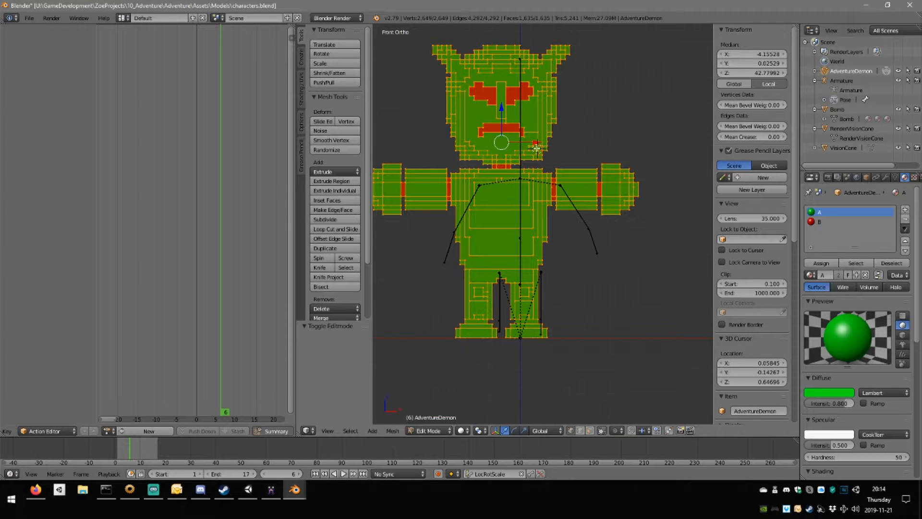
key("g")
key("x")
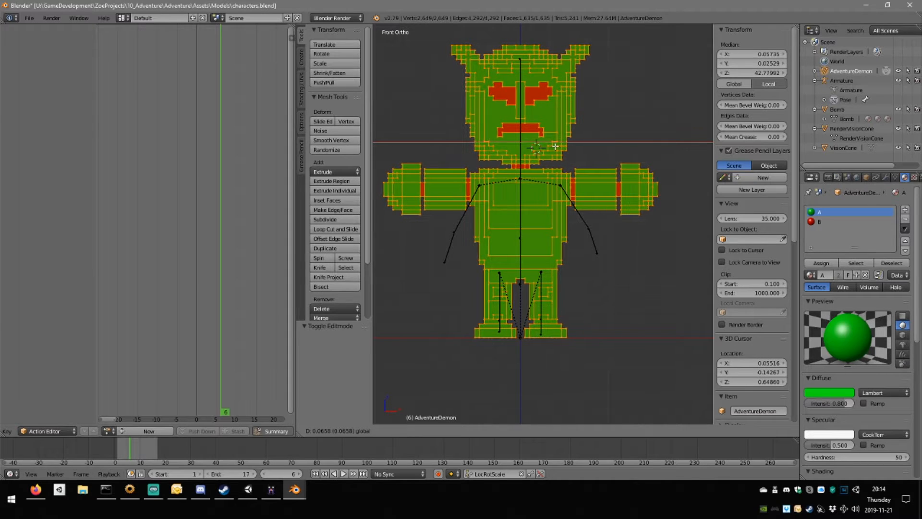
left_click(556, 146)
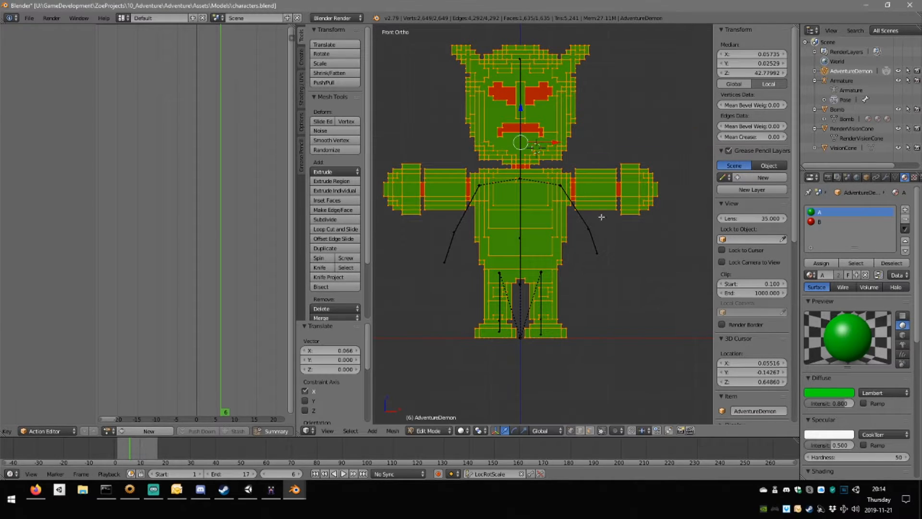
Nudge the demon's mesh about -0.001 along X to fine-tune its alignment with the central bones.
scroll(600, 217, "up", 3)
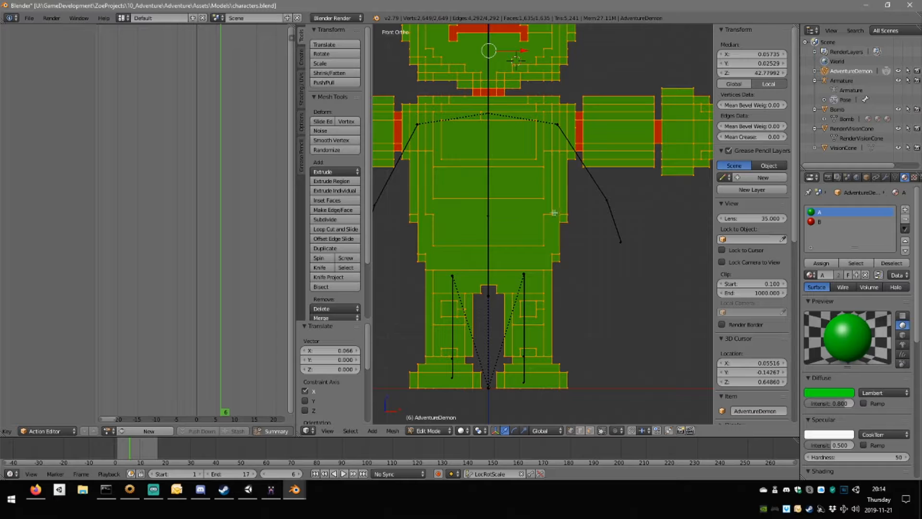
middle_click_drag(549, 212, 559, 248, "shift")
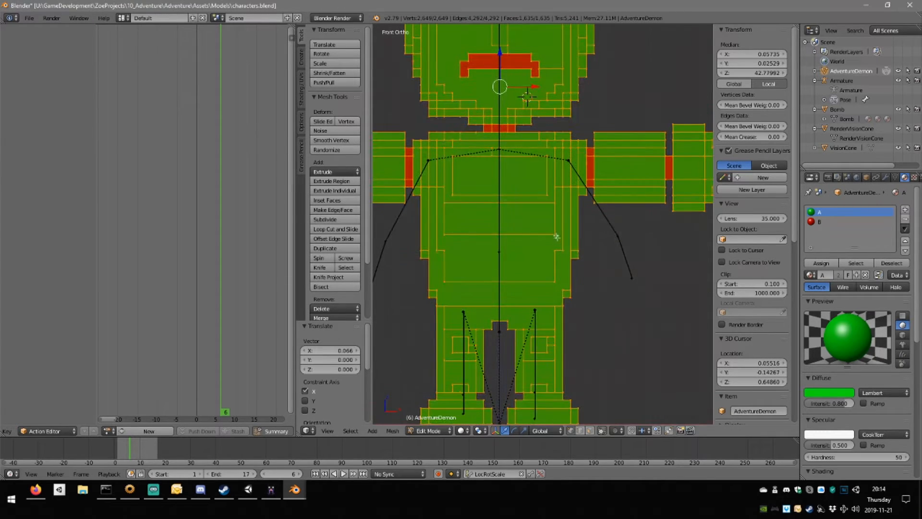
scroll(555, 235, "down", 3, "shift")
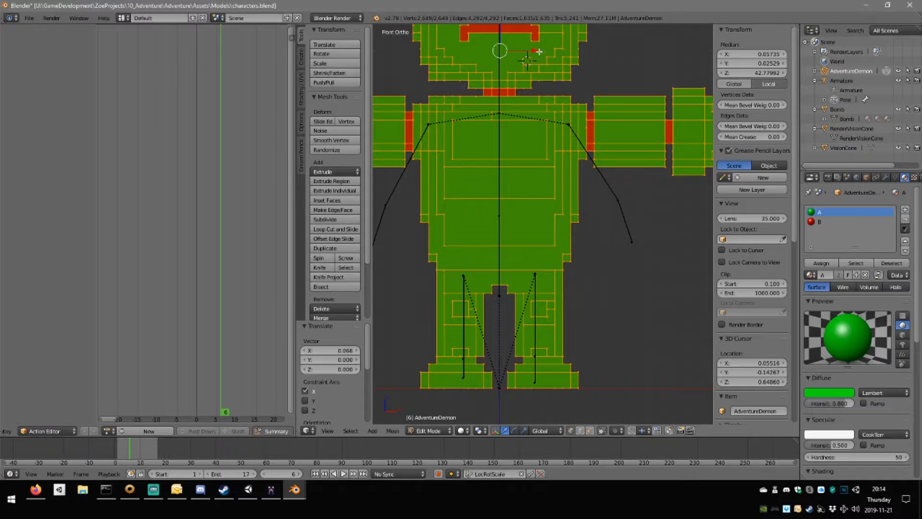
left_click_drag(539, 51, 539, 55)
scroll(576, 120, "down", 5)
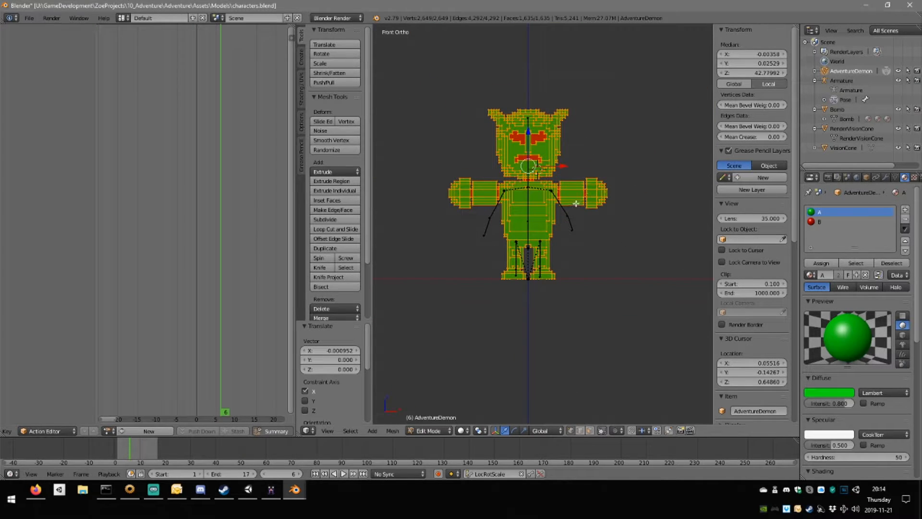
Apply Geometry to Origin to the demon, raise its mesh about 0.669 along Z to stand on the ground, and return to Object Mode.
key("shift+ctrl+alt+c")
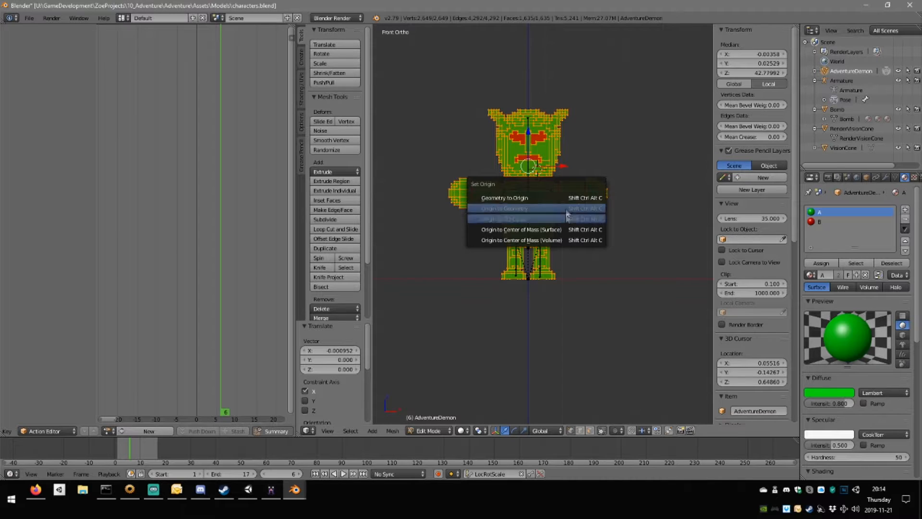
left_click(560, 200)
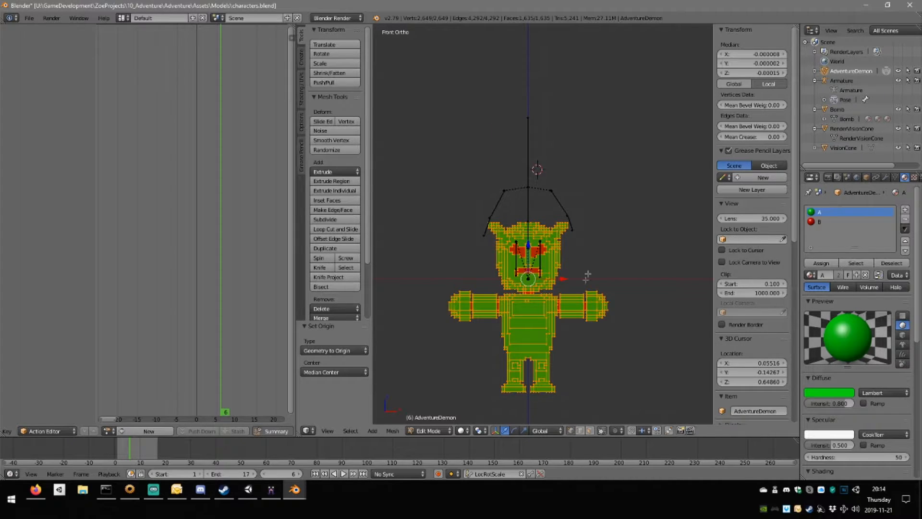
scroll(586, 275, "up", 2)
scroll(583, 275, "down", 3)
key("g")
key("z")
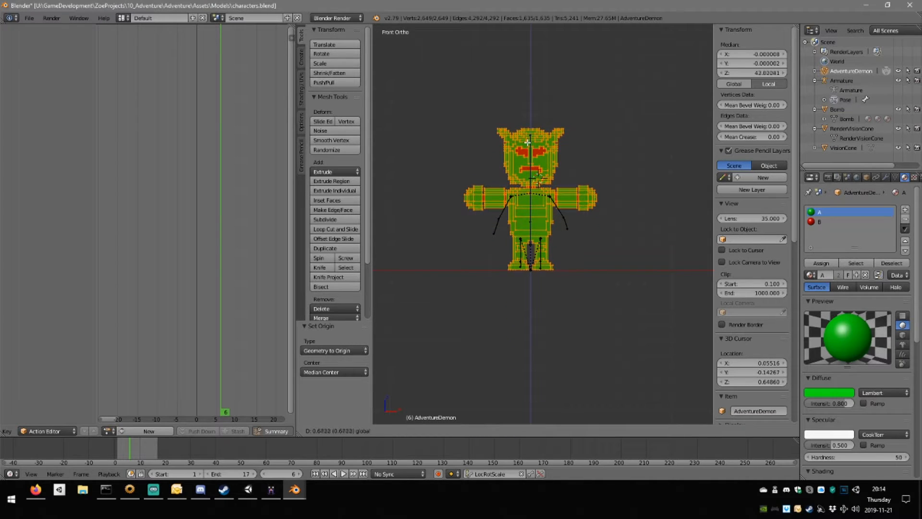
left_click(528, 142)
mouse_move(592, 215)
middle_mouse_down("shift")
mouse_move(515, 215)
mouse_move(581, 212)
middle_mouse_up("shift")
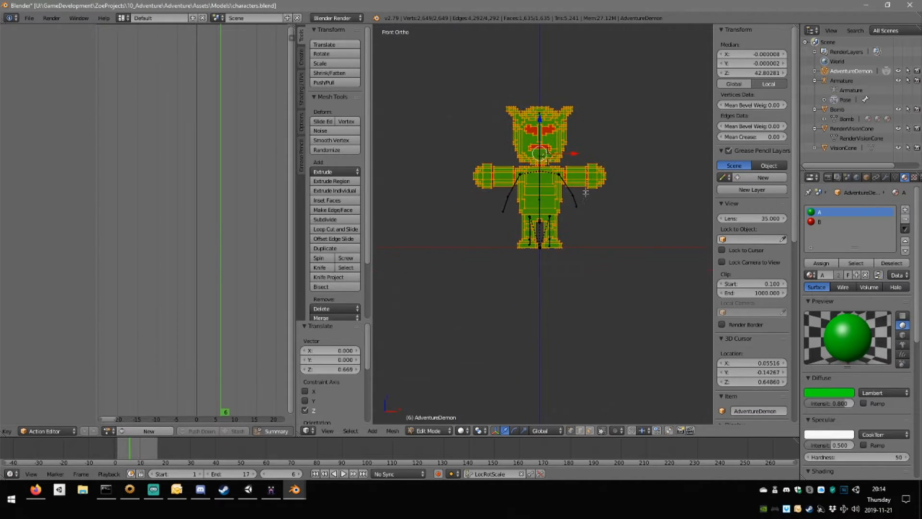
scroll(577, 212, "up", 7)
scroll(576, 211, "down", 9)
key("Tab")
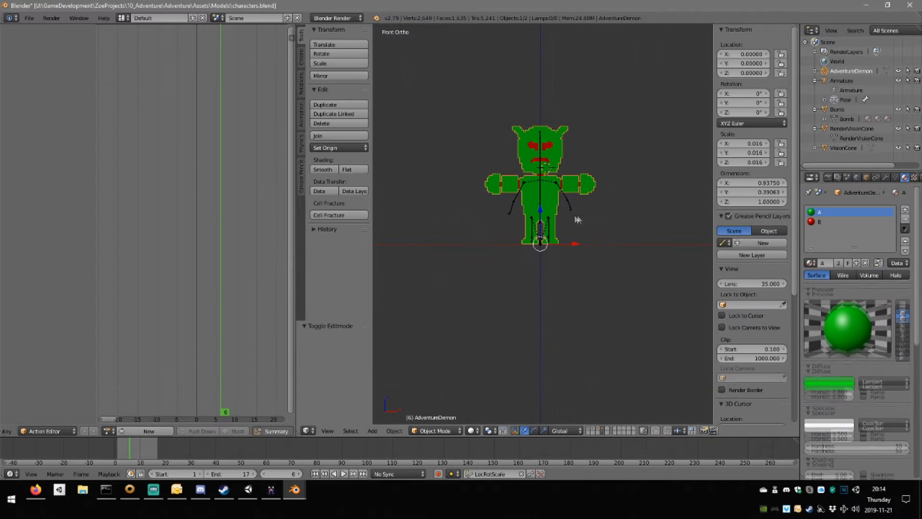
Select the armature and switch it to Edit Mode to check its rest bones against the demon's body.
middle_click_drag(617, 168, 587, 182)
scroll(587, 182, "up", 3)
scroll(587, 182, "up", 3)
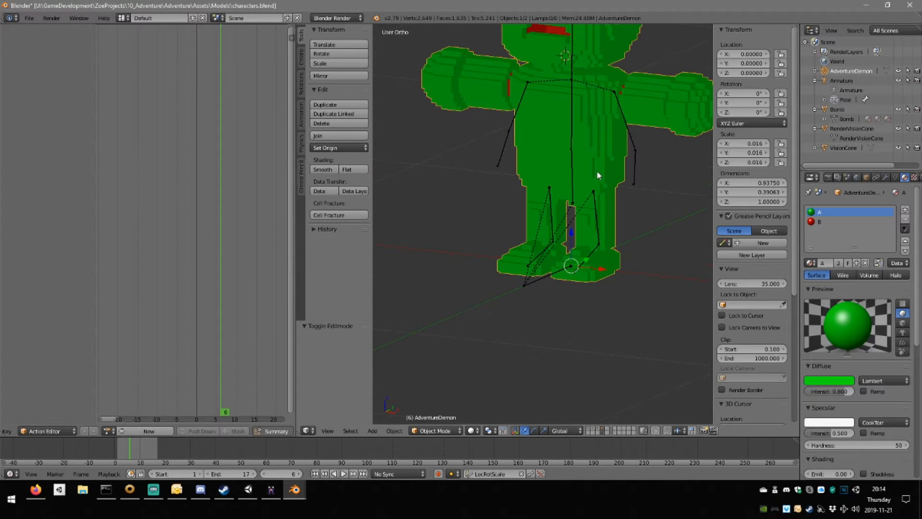
right_click(619, 112)
middle_click_drag(619, 113, 642, 175)
key("KP_1")
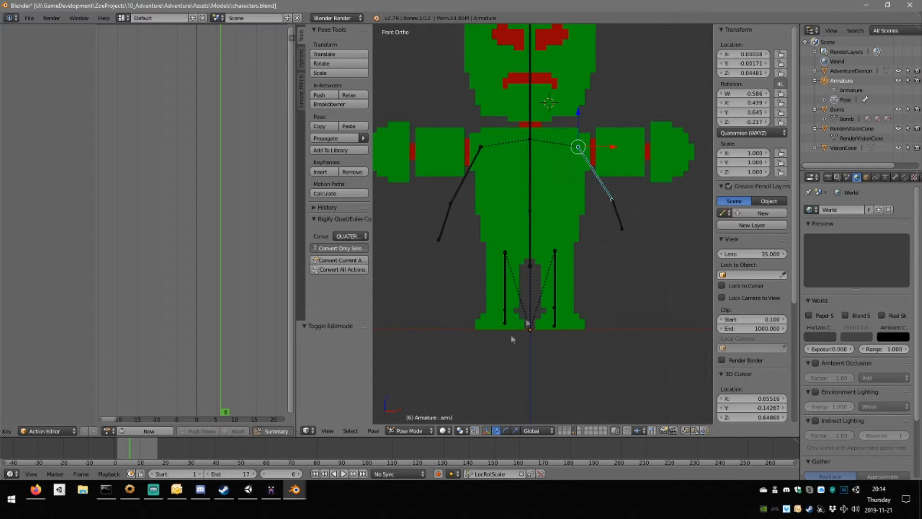
left_click(410, 430)
left_click(425, 408)
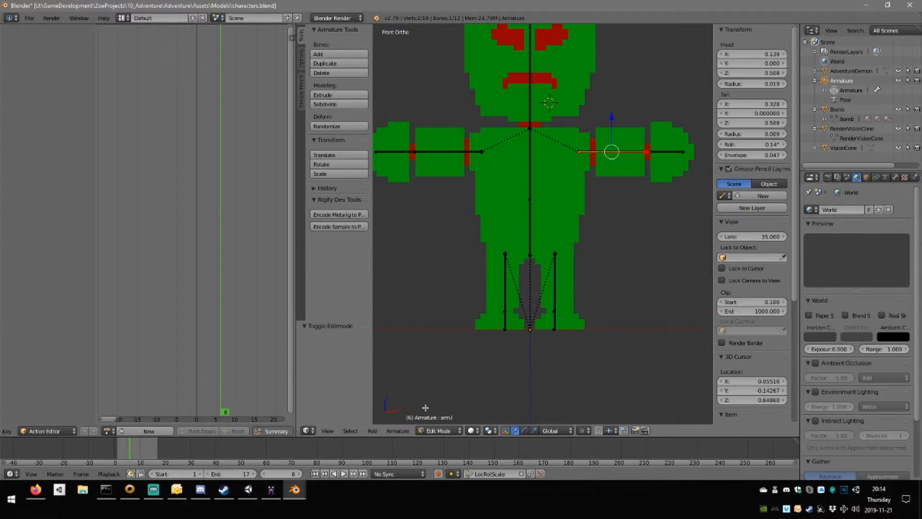
middle_click_drag(676, 185, 631, 226)
Save over characters.blend and return the armature to Object Mode.
key("ctrl+s")
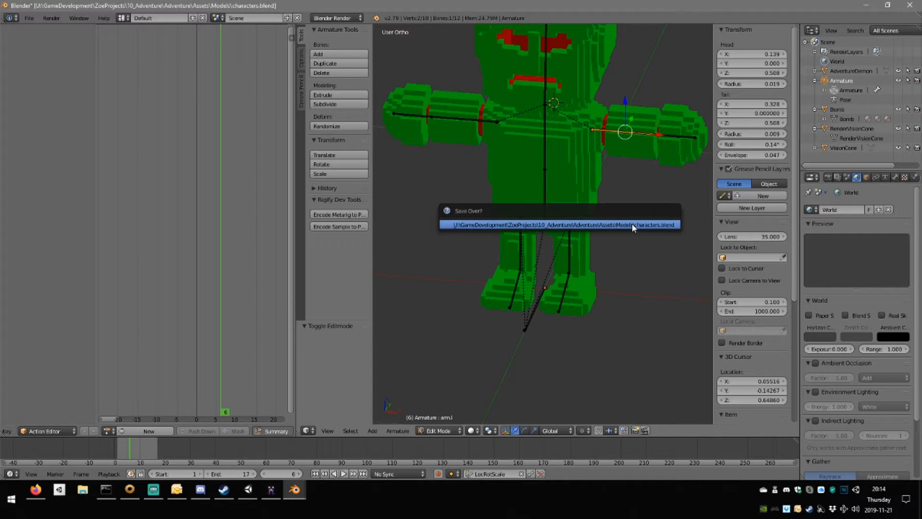
left_click(633, 225)
key("Tab")
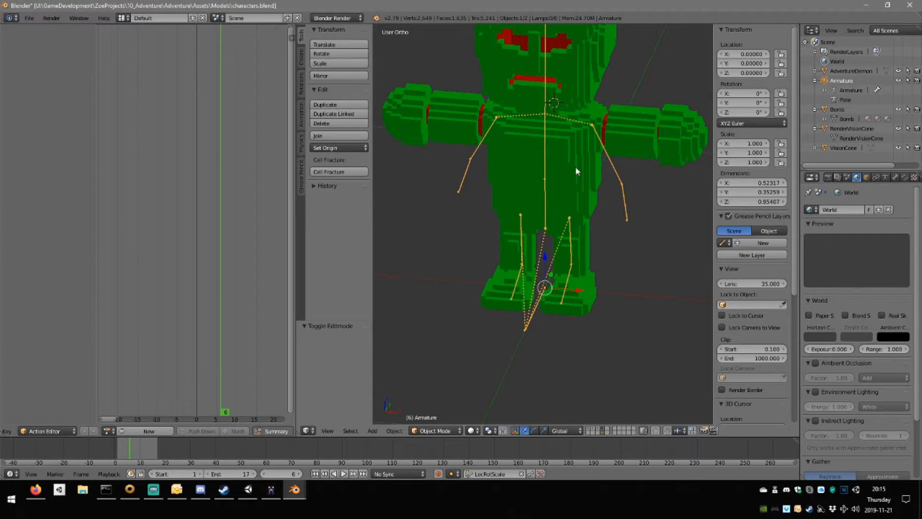
Select the demon mesh with the armature as the active object and parent it with Automatic Weights.
right_click(576, 169, "shift")
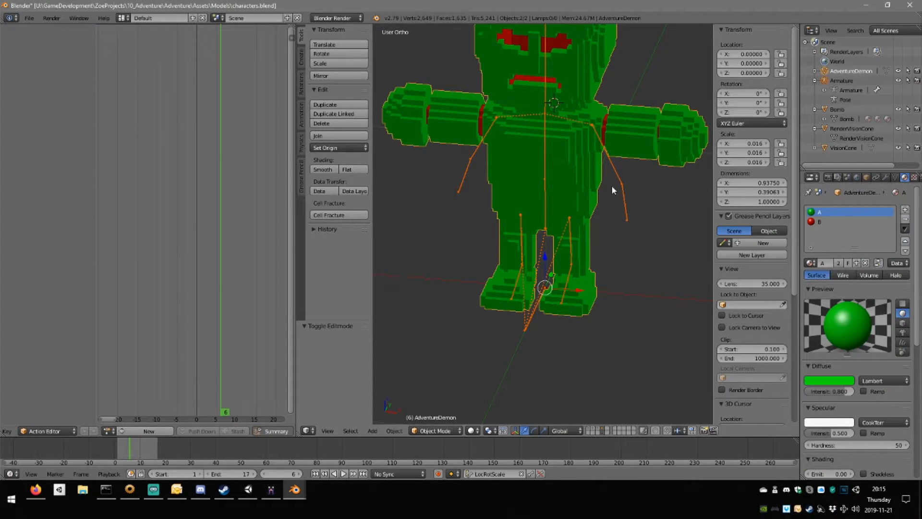
key("ctrl+p")
right_click(579, 179)
right_click(618, 183, "shift")
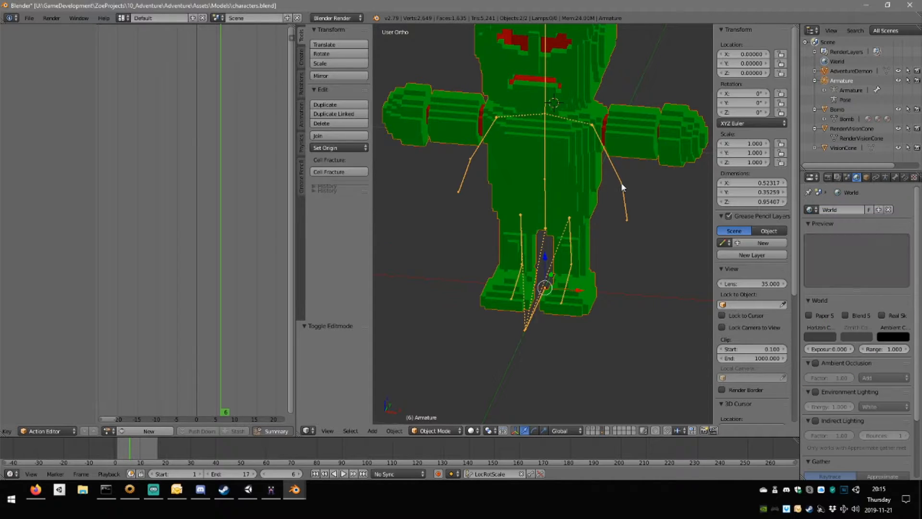
key("ctrl+p")
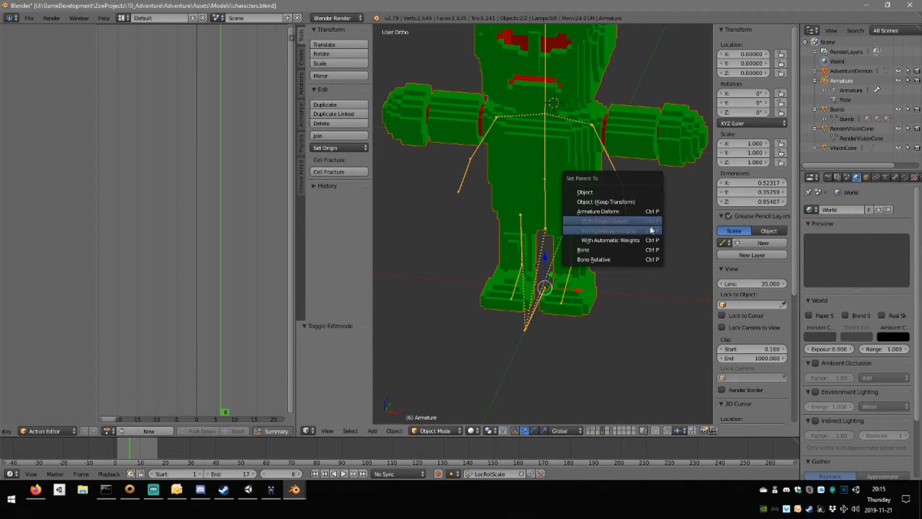
left_click(621, 238)
middle_click_drag(623, 239, 548, 197)
scroll(567, 197, "down", 3)
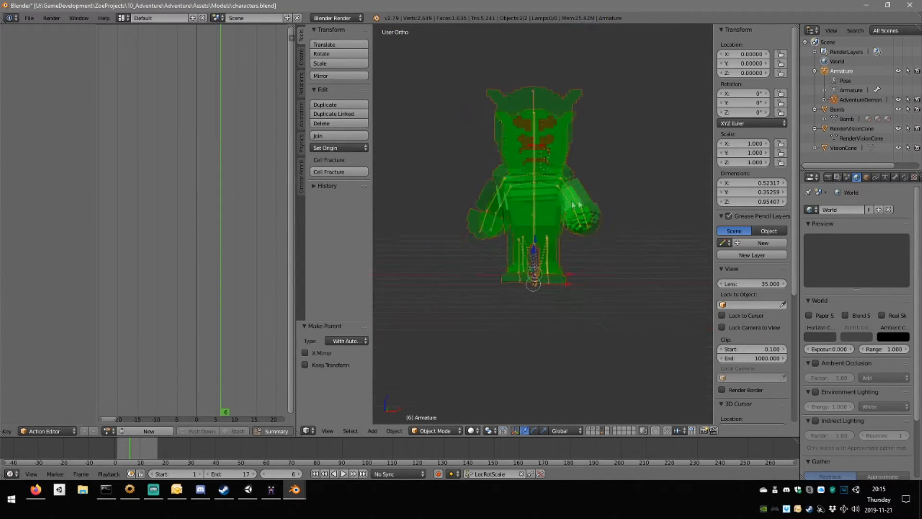
right_click(579, 198)
scroll(528, 288, "up", 3)
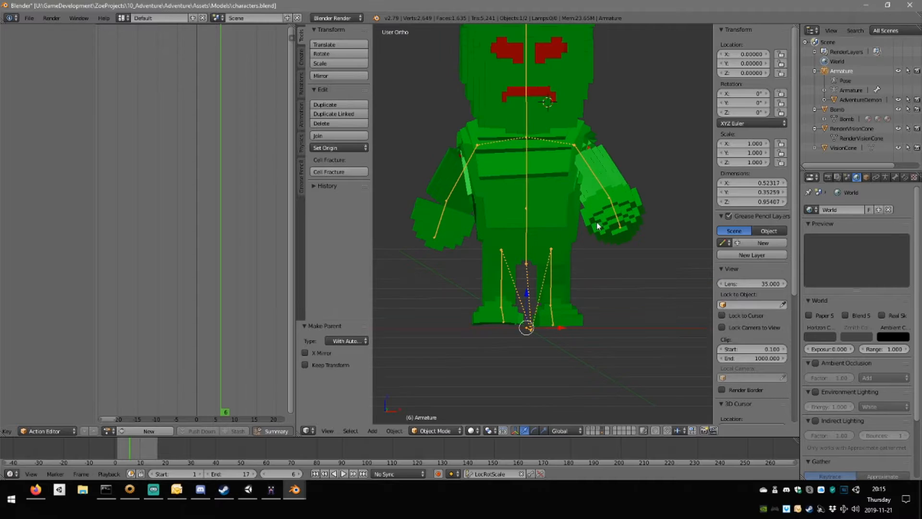
left_click(447, 430)
right_click(553, 318)
left_click(444, 430)
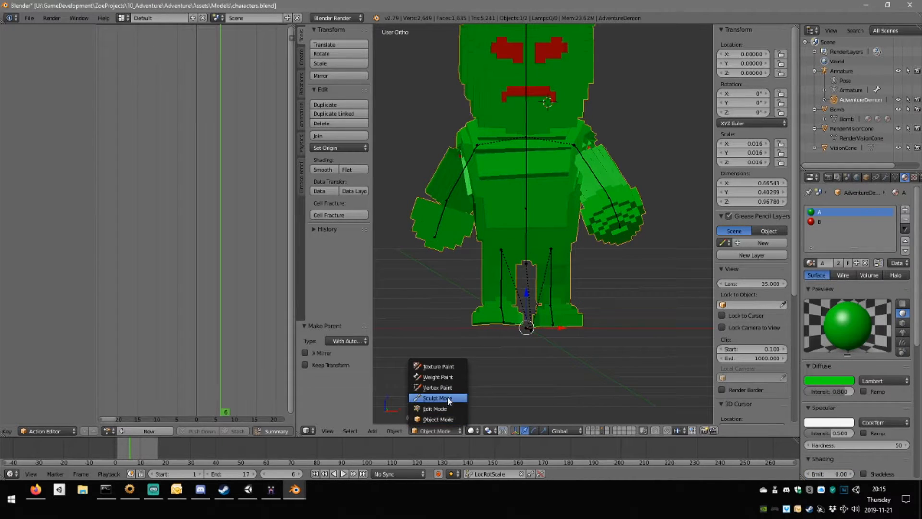
left_click(452, 377)
middle_click_drag(584, 252, 571, 307)
key("ctrl+Tab")
Put the armature in Pose Mode and select its foot.l bone.
right_click(572, 300)
left_click(435, 432)
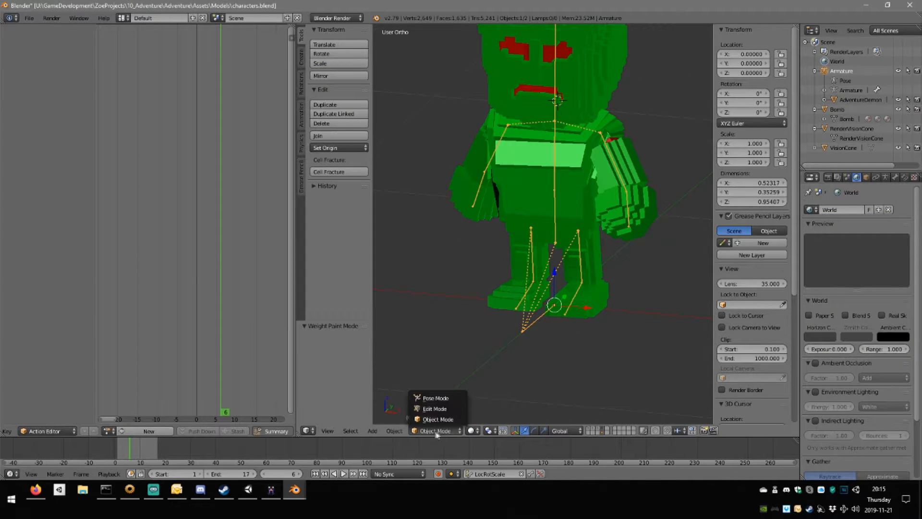
left_click(436, 398)
right_click(572, 306)
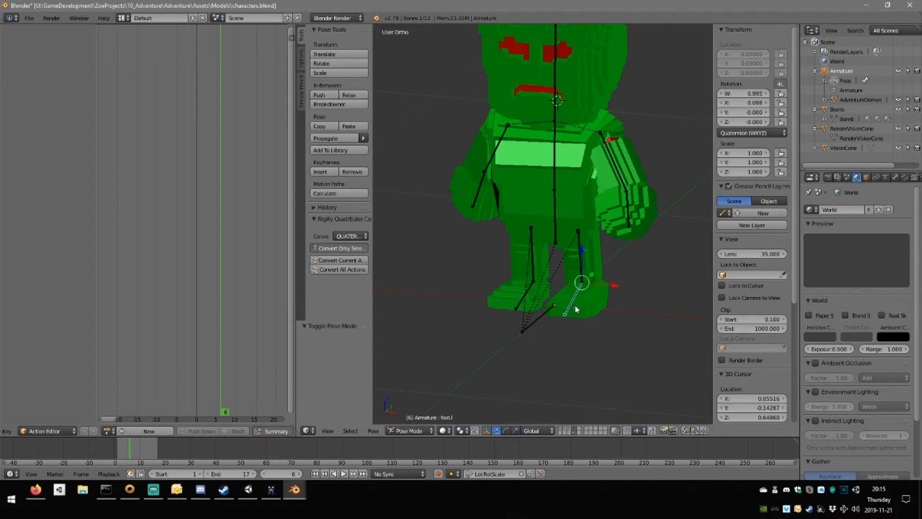
Select the AdventureDemon mesh and enter Weight Paint mode to show the foot.l weights up close.
right_click(577, 308)
key("ctrl+Tab")
mouse_move(588, 315)
middle_mouse_down()
mouse_move(570, 302)
mouse_move(617, 301)
mouse_move(582, 301)
mouse_move(632, 284)
mouse_move(477, 322)
middle_mouse_up()
scroll(547, 307, "up", 5)
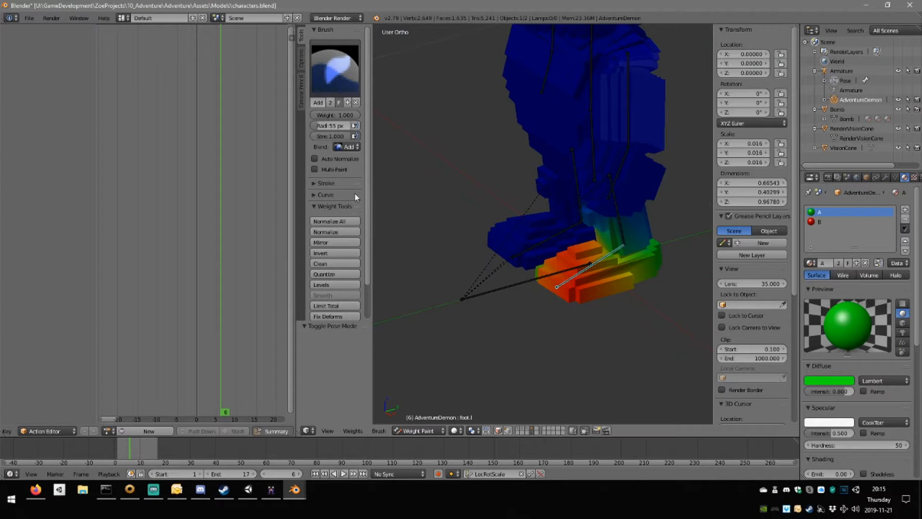
Try to mirror the foot.l vertex group weights with Mirror Weights and Flip Group Names enabled.
scroll(328, 242, "down", 2)
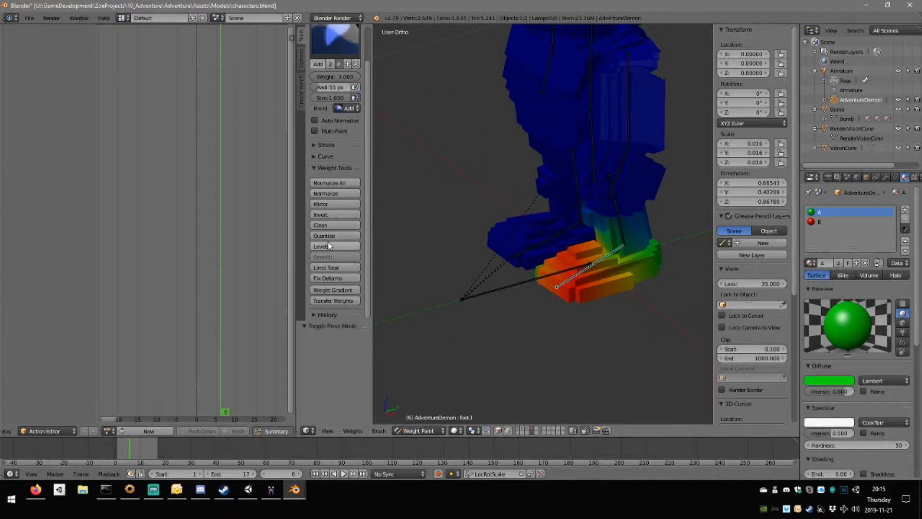
left_click(330, 205)
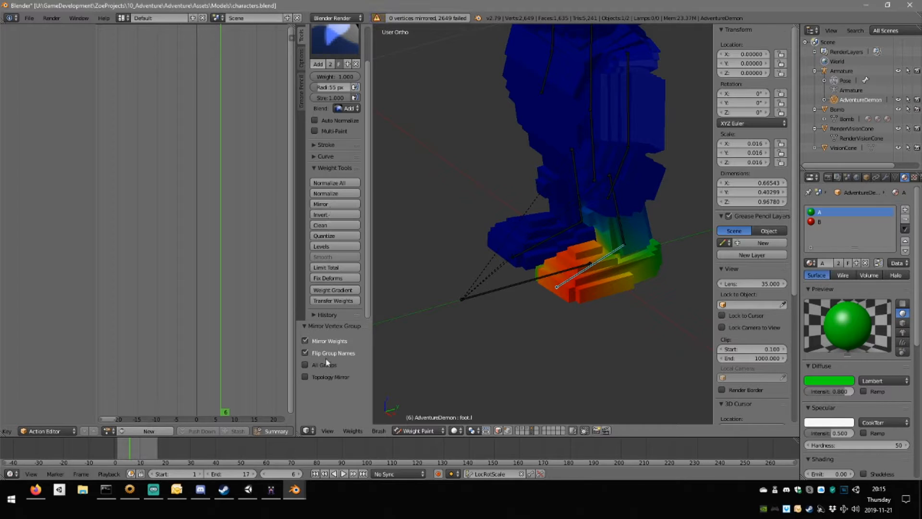
mouse_move(485, 341)
middle_mouse_down()
mouse_move(518, 333)
mouse_move(498, 335)
middle_mouse_up()
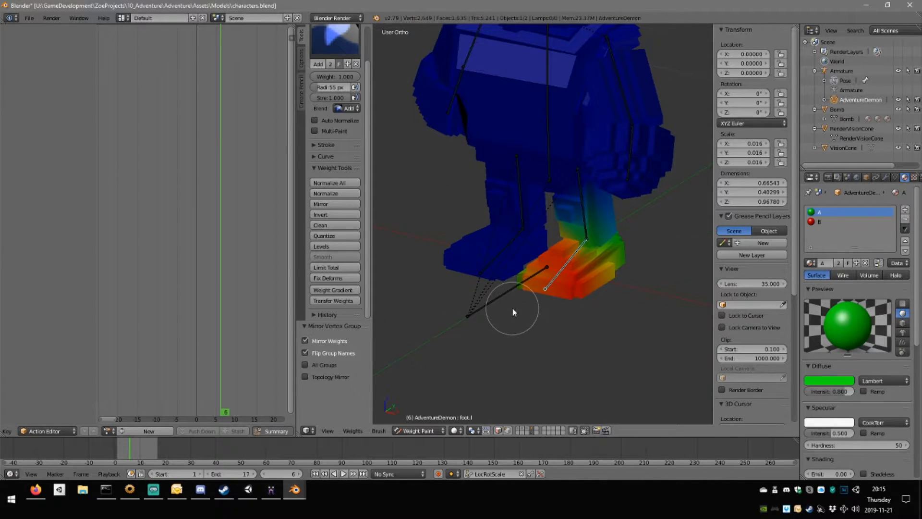
Paint foot.l weight at 1.000 over the inner front edge of the demon's left foot.
scroll(561, 305, "up", 4)
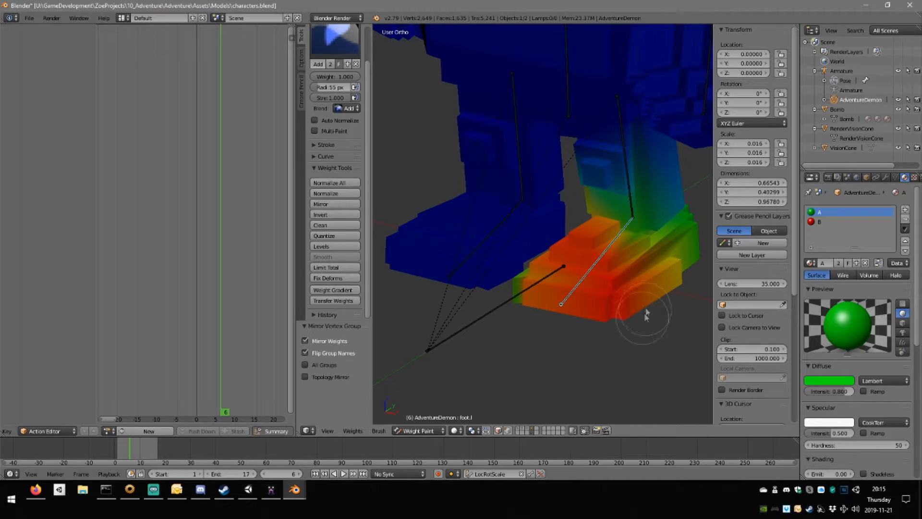
mouse_move(583, 303)
middle_mouse_down()
mouse_move(484, 309)
mouse_move(542, 311)
mouse_move(541, 292)
mouse_move(518, 294)
mouse_move(520, 330)
mouse_move(523, 181)
middle_mouse_up()
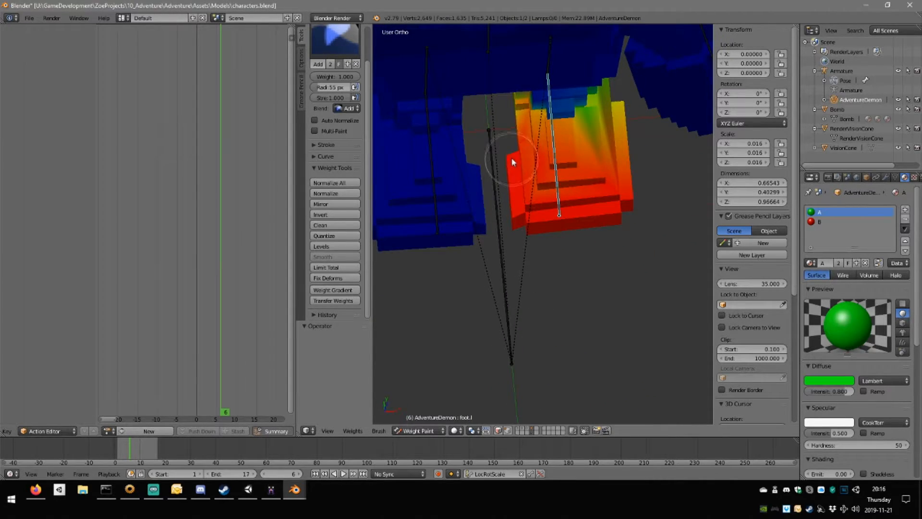
middle_click_drag(529, 243, 496, 249)
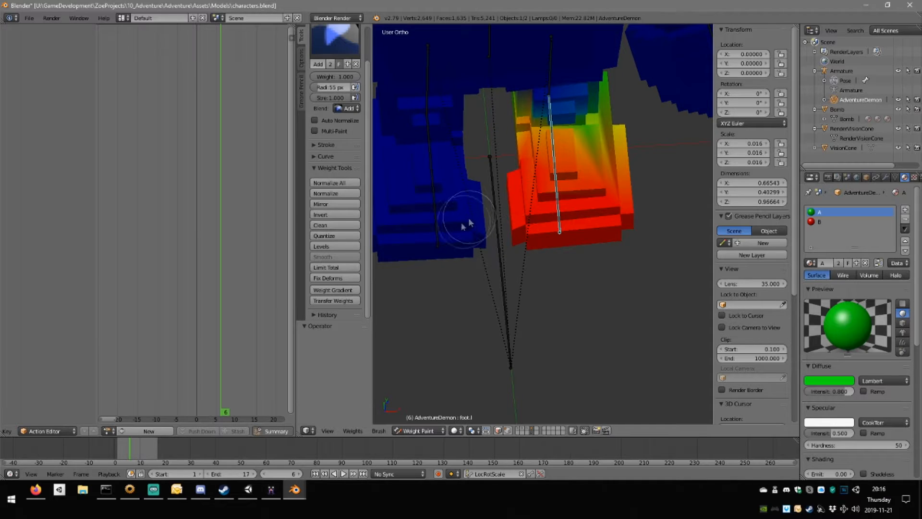
Try mirroring the foot.l weights again, switching Topology Mirror on and back off.
right_click(435, 195)
right_click(554, 179)
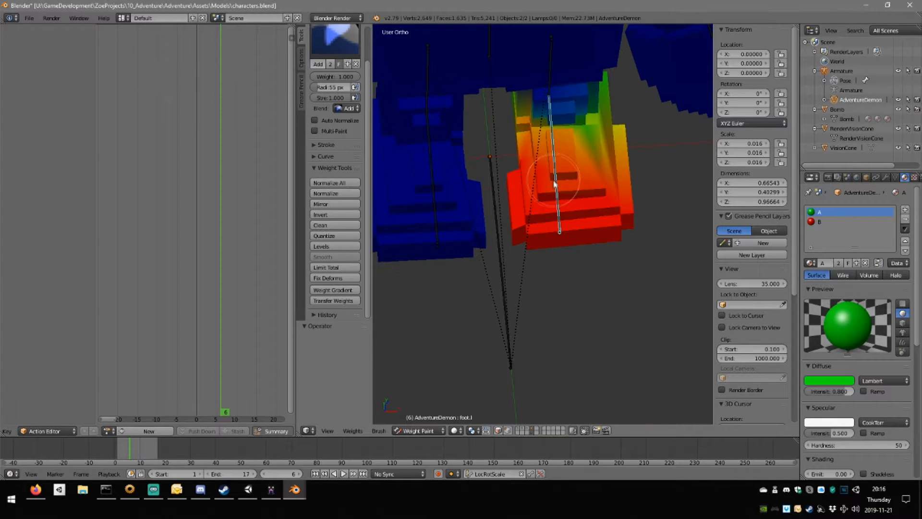
mouse_move(527, 216)
middle_mouse_down()
mouse_move(518, 171)
mouse_move(412, 261)
middle_mouse_up()
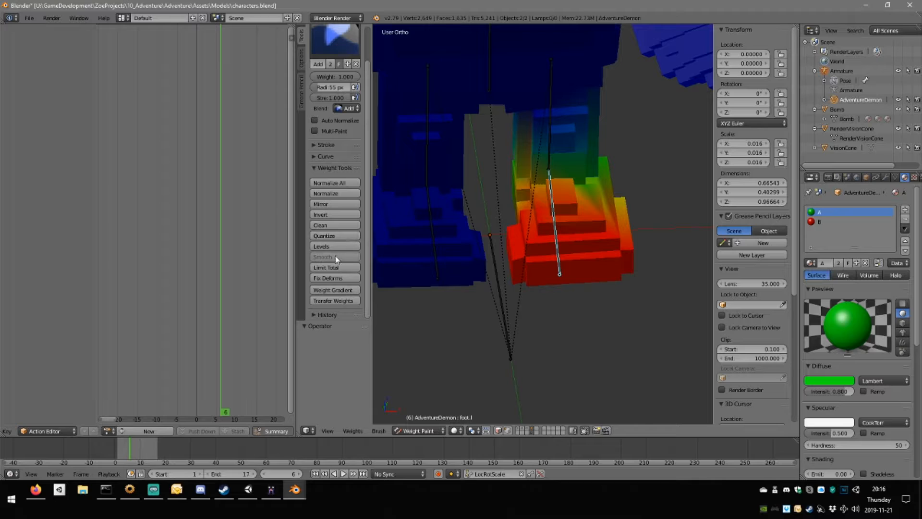
left_click(329, 204)
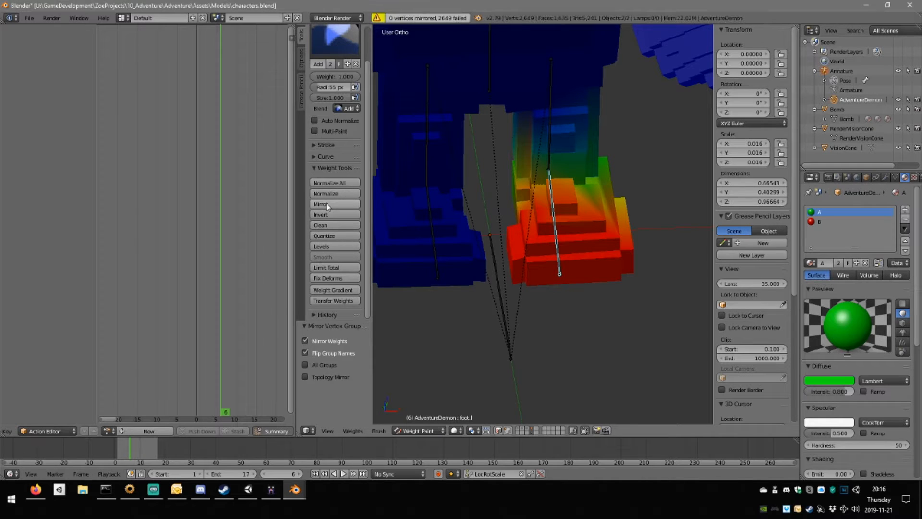
left_click(330, 375)
left_click(330, 375)
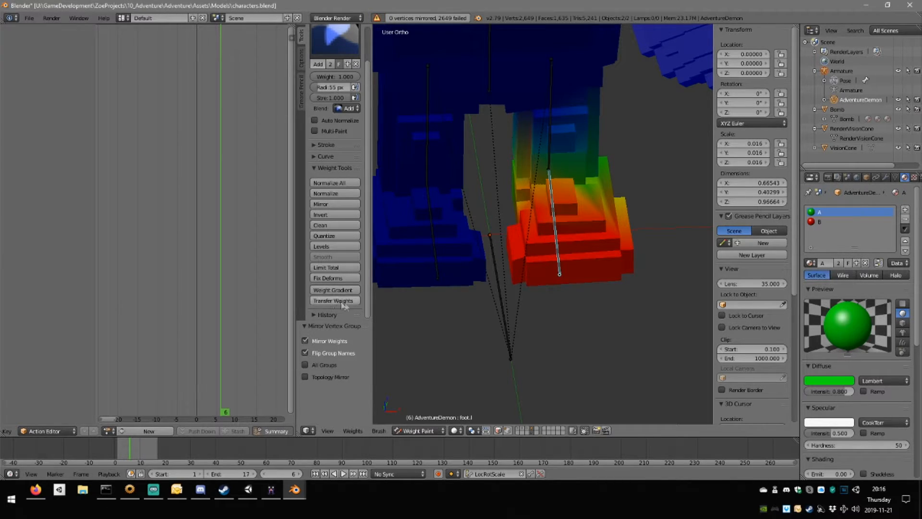
Paint foot.l weight at 1.000 along the inner and outer sides of the demon's left foot with X Mirror on.
middle_click_drag(589, 289, 509, 291)
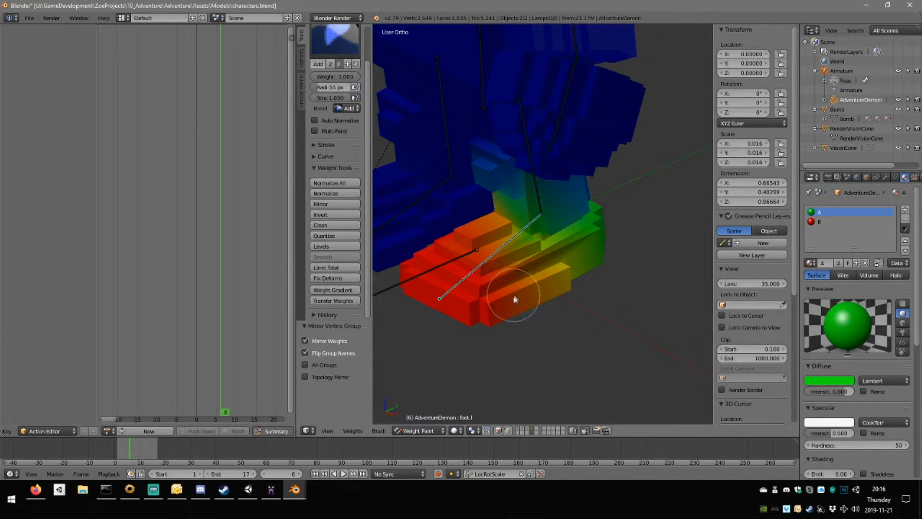
scroll(325, 241, "up", 2)
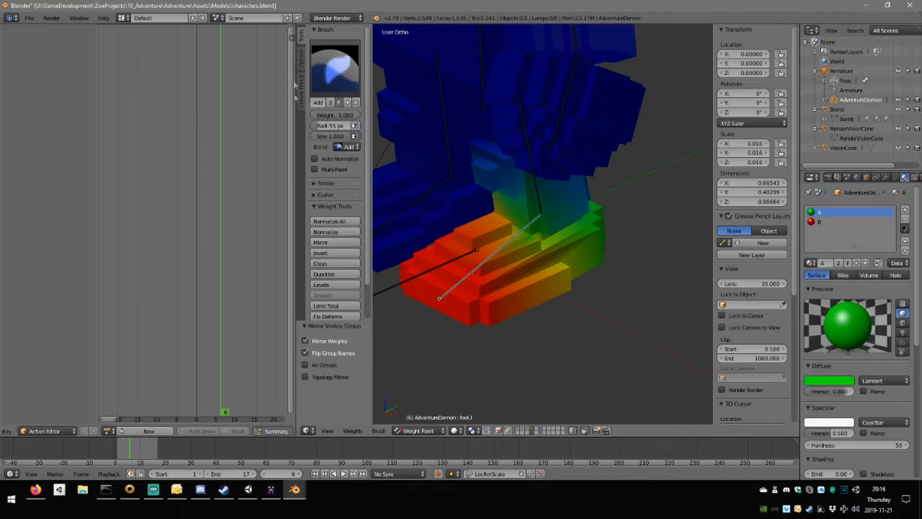
left_click(301, 60)
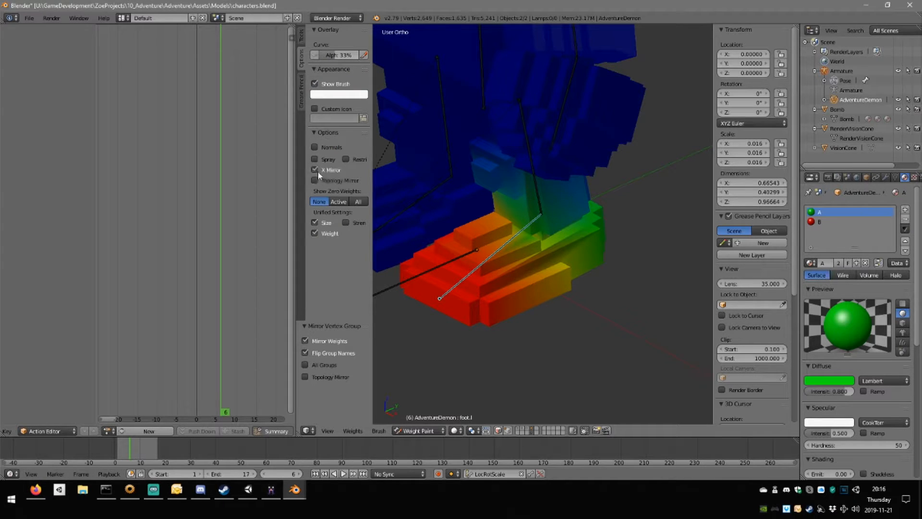
mouse_move(463, 247)
middle_mouse_down()
mouse_move(488, 258)
mouse_move(522, 242)
mouse_move(577, 277)
mouse_move(521, 247)
middle_mouse_up()
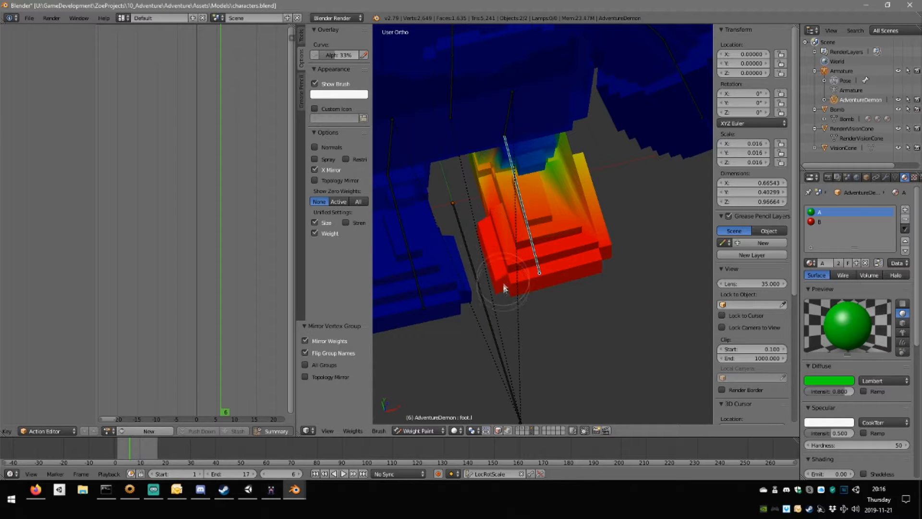
mouse_move(569, 193)
middle_mouse_down()
mouse_move(601, 233)
mouse_move(634, 250)
middle_mouse_up()
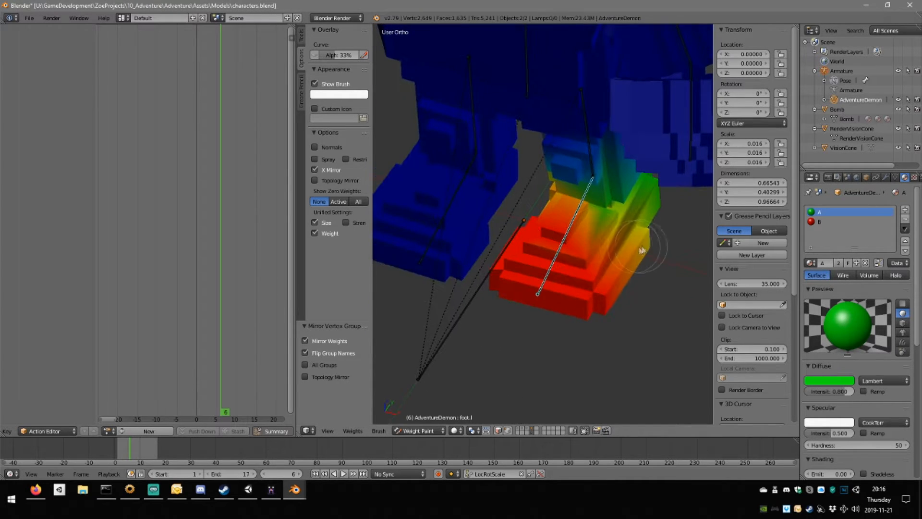
left_click_drag(627, 247, 639, 230)
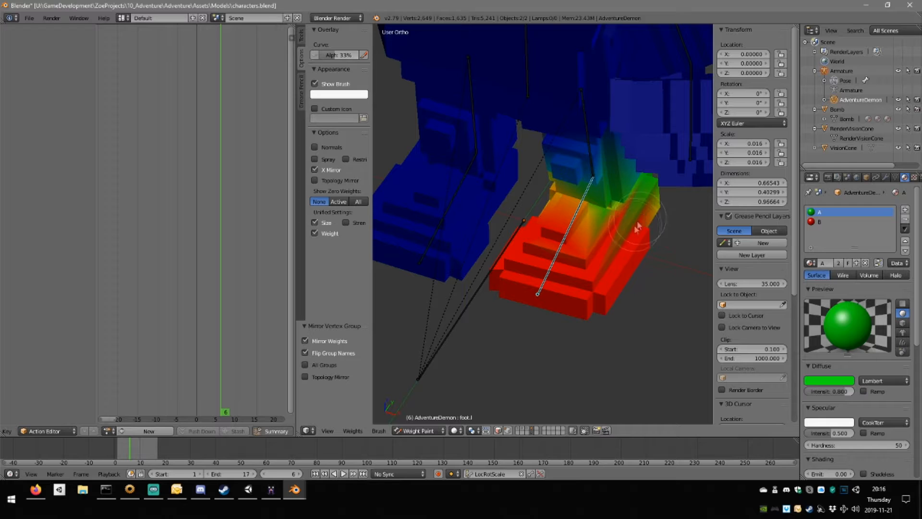
Compare the foot.r and foot.l weights on the backs of the demon's feet.
mouse_move(611, 226)
middle_mouse_down()
mouse_move(576, 205)
mouse_move(584, 267)
mouse_move(515, 264)
mouse_move(527, 290)
mouse_move(448, 296)
middle_mouse_up()
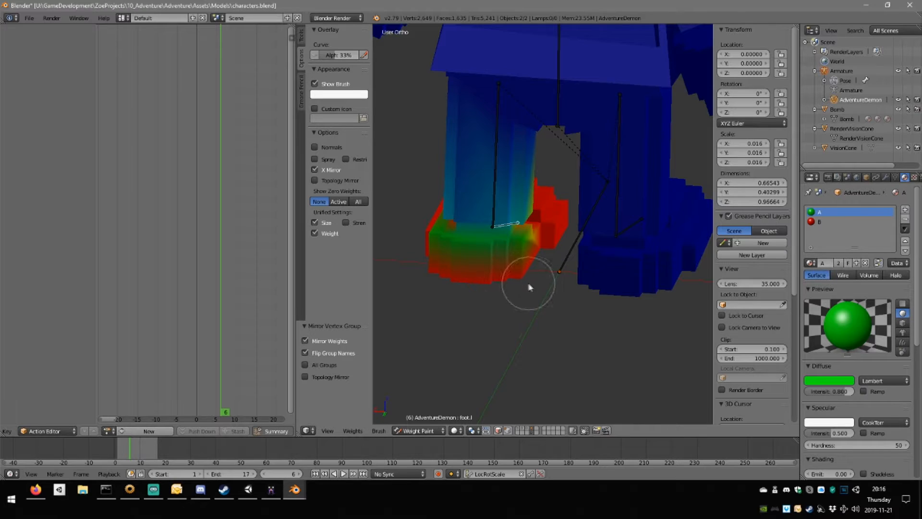
right_click(634, 232)
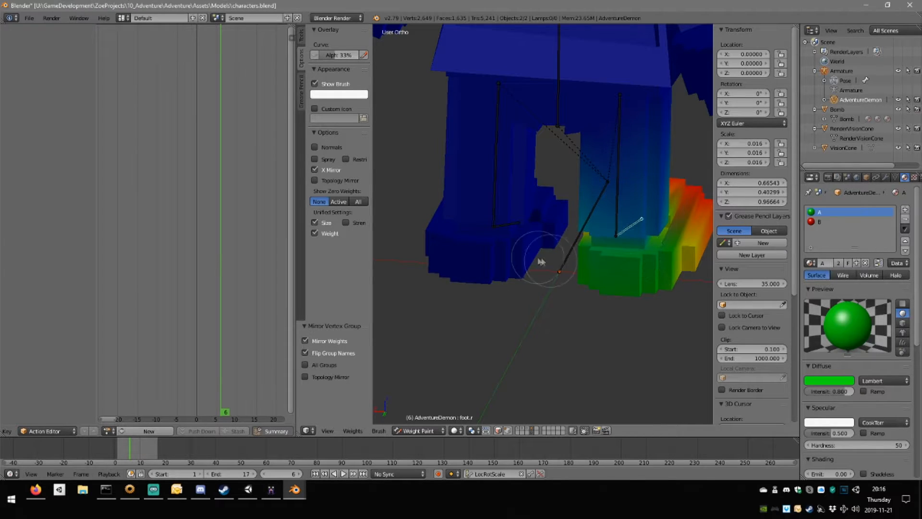
right_click(506, 223)
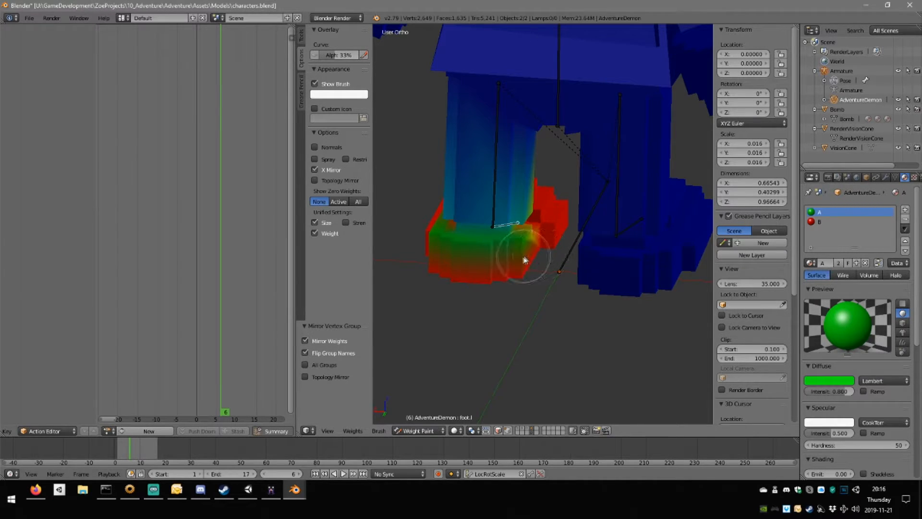
scroll(488, 269, "up", 4)
scroll(545, 264, "down", 5)
middle_click_drag(496, 270, 585, 243, "shift")
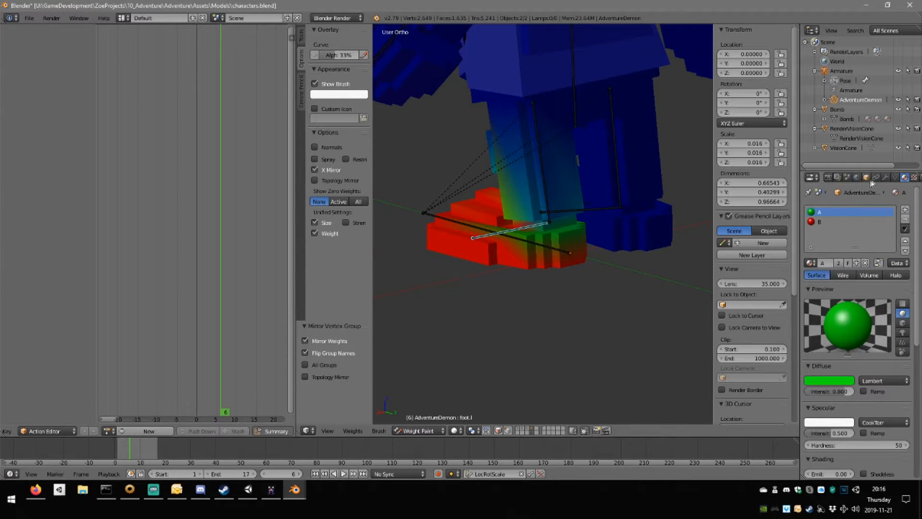
Display the AdventureDemon's Armature modifier settings and widen the properties area.
left_click(886, 177)
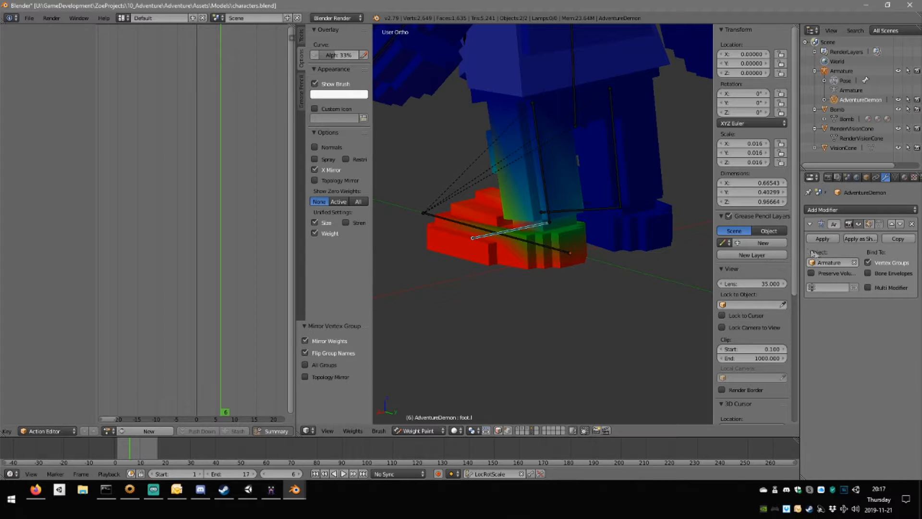
left_click_drag(798, 243, 739, 239)
scroll(634, 338, "down", 4)
scroll(701, 346, "down", 8)
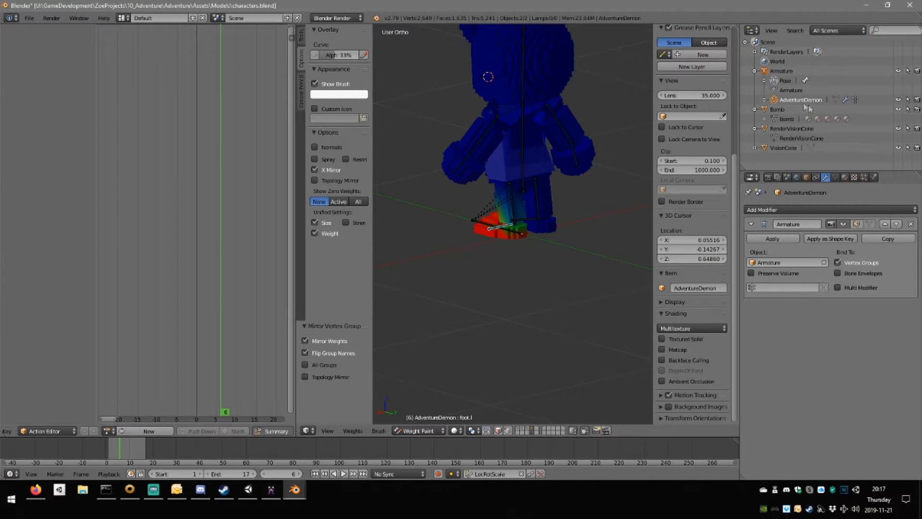
Select the armature's control bone, and check the foot.l and foot.r bones in Pose Mode.
left_click(764, 80)
left_click(790, 91)
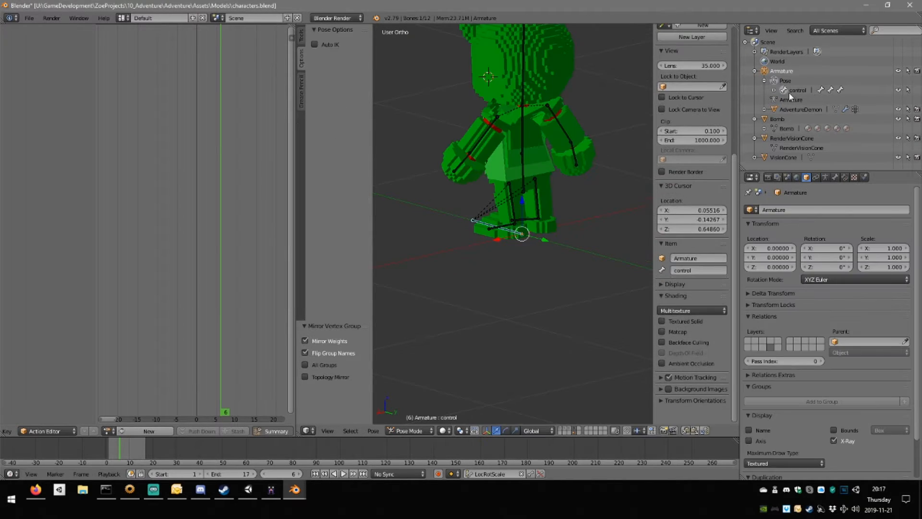
middle_click_drag(513, 231, 539, 235)
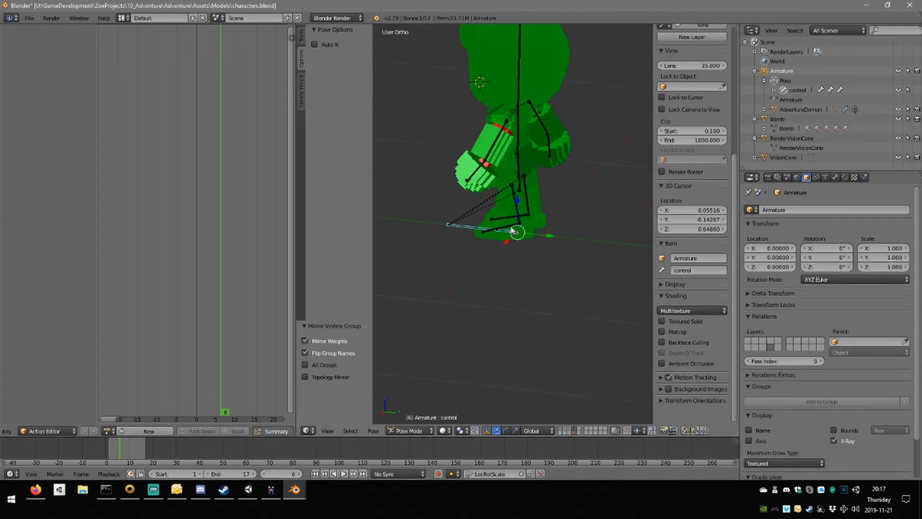
right_click(511, 227)
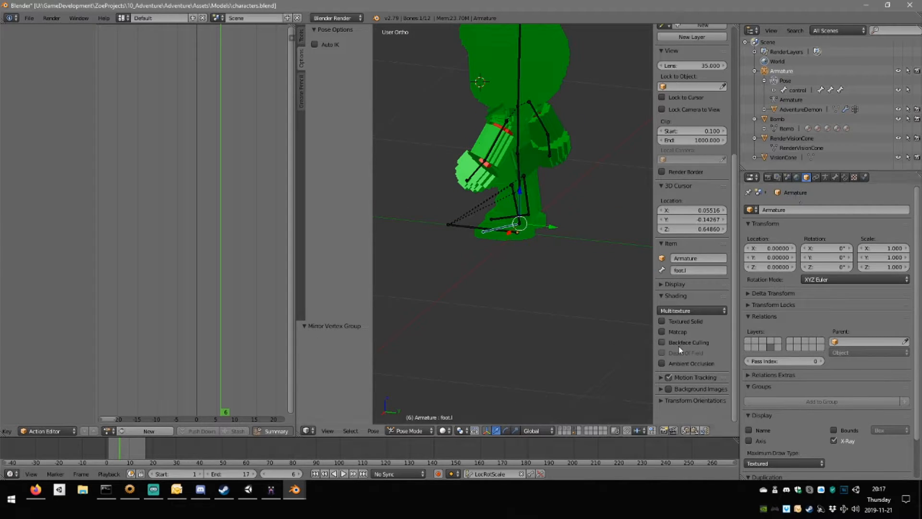
scroll(801, 359, "down", 3)
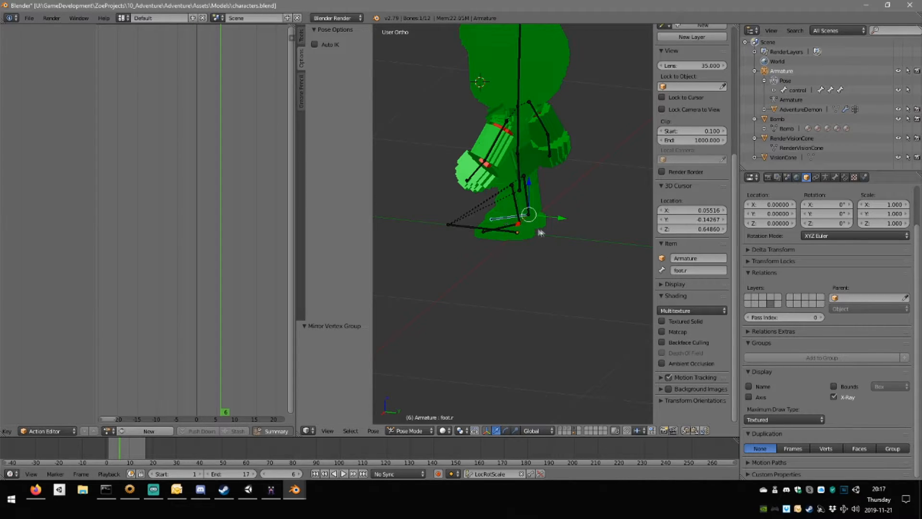
Return AdventureDemon to Weight Paint mode and examine the foot.l weights up close.
middle_click_drag(541, 233, 581, 235)
scroll(578, 235, "up", 5)
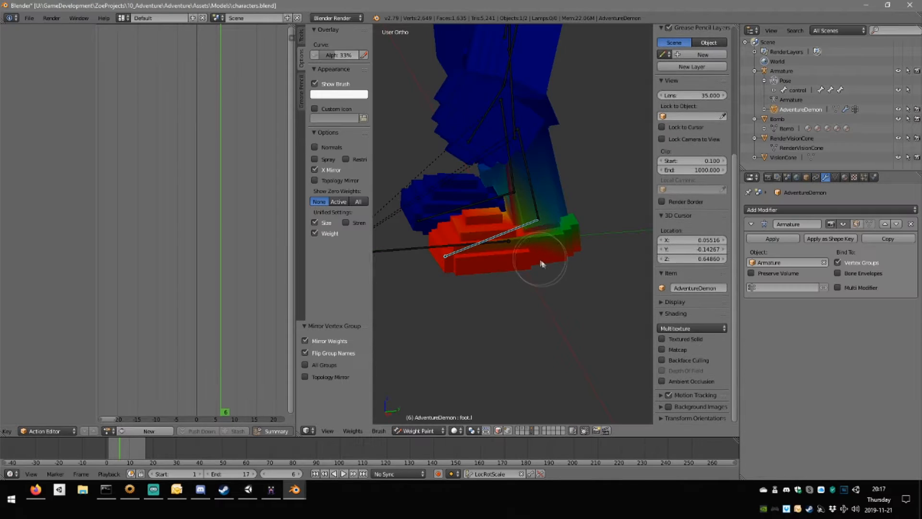
scroll(552, 264, "up", 4)
scroll(572, 274, "down", 5)
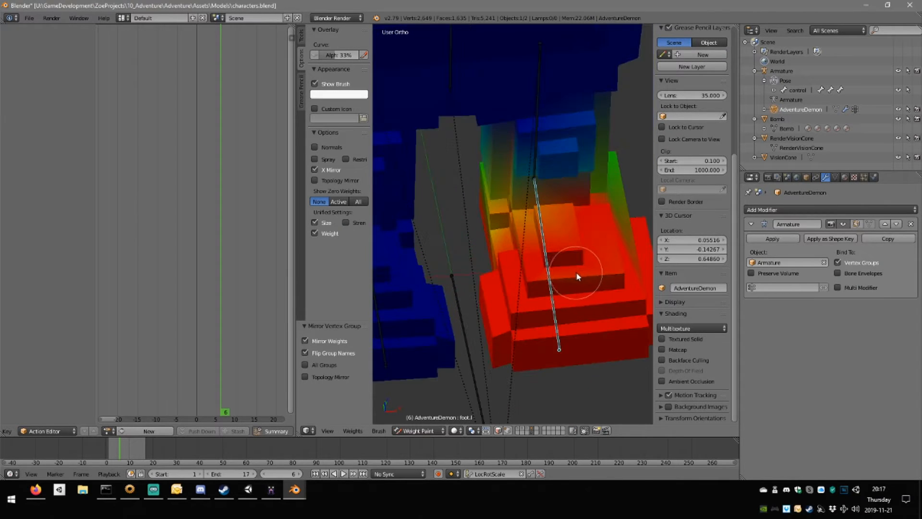
scroll(532, 242, "down", 5)
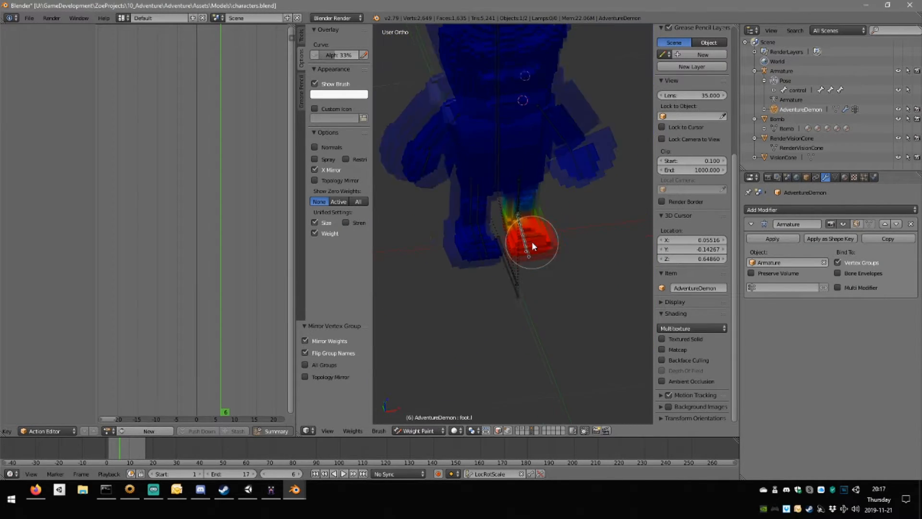
Inspect the hips bone weights around the demon's torso and upper legs.
right_click(498, 163)
middle_click_drag(497, 163, 497, 156)
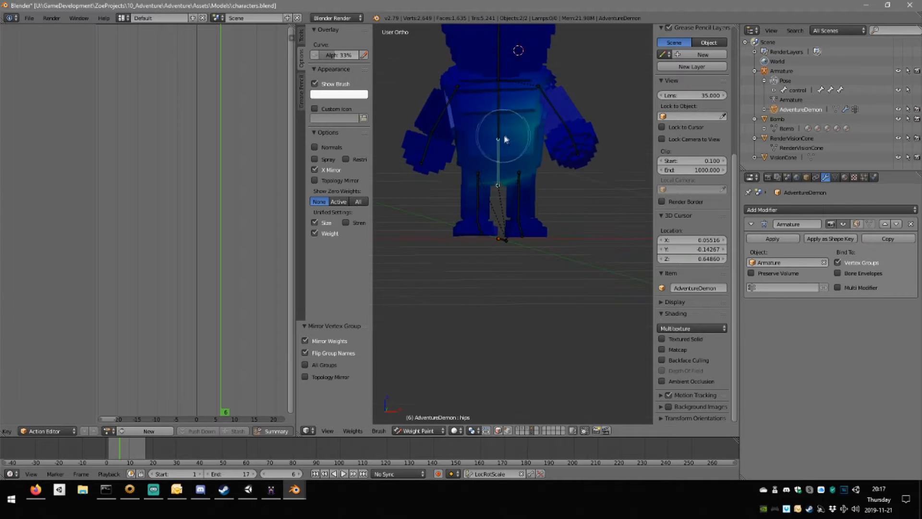
scroll(504, 125, "up", 3)
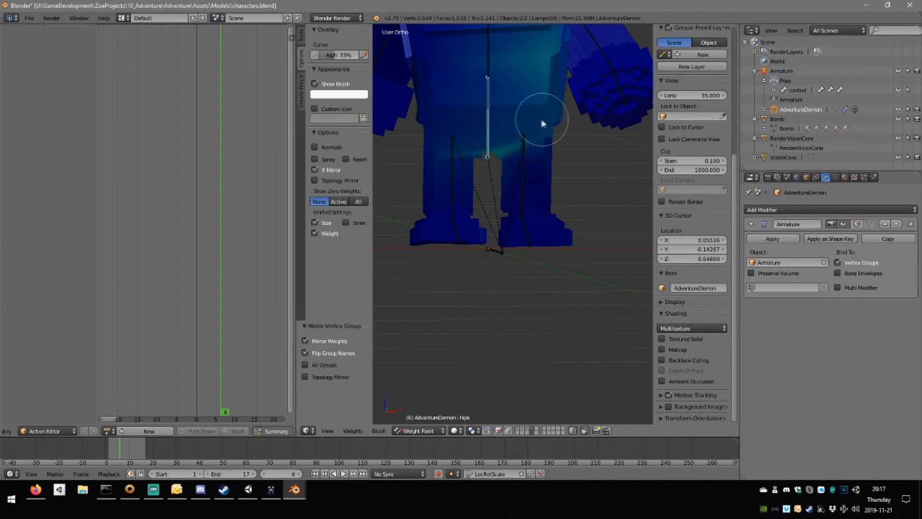
mouse_move(541, 124)
middle_mouse_down()
mouse_move(496, 118)
mouse_move(494, 76)
mouse_move(487, 97)
mouse_move(571, 151)
middle_mouse_up()
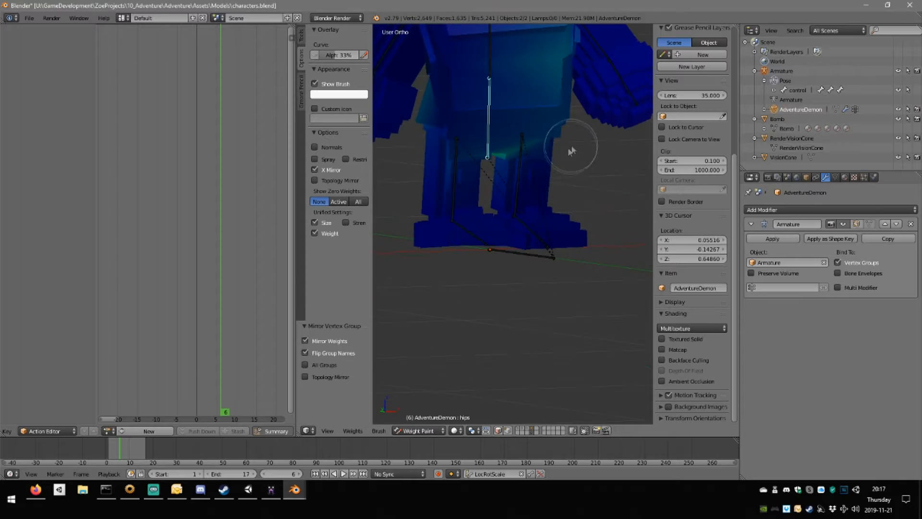
scroll(536, 226, "down", 3)
Compare the foot.l and foot.r weights from the front, finishing with foot.r as the active group.
right_click(522, 236)
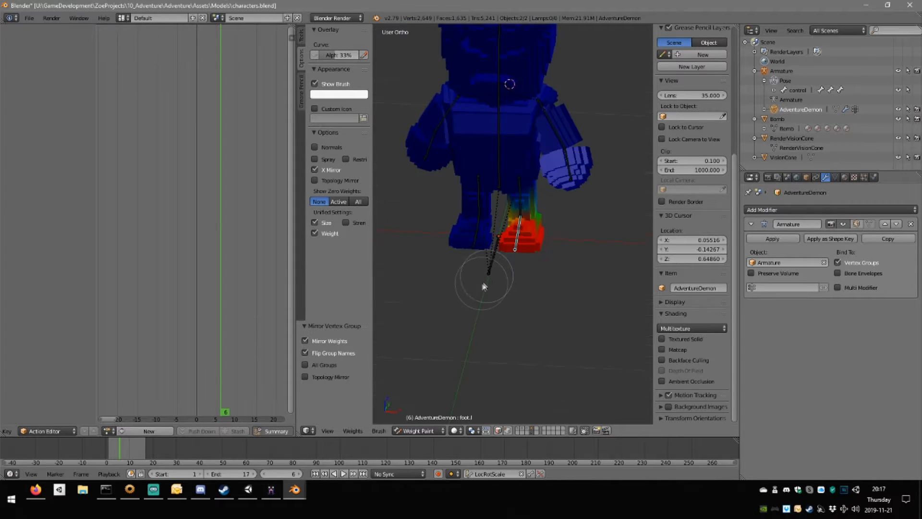
scroll(432, 251, "up", 5)
middle_click_drag(427, 247, 499, 267, "shift")
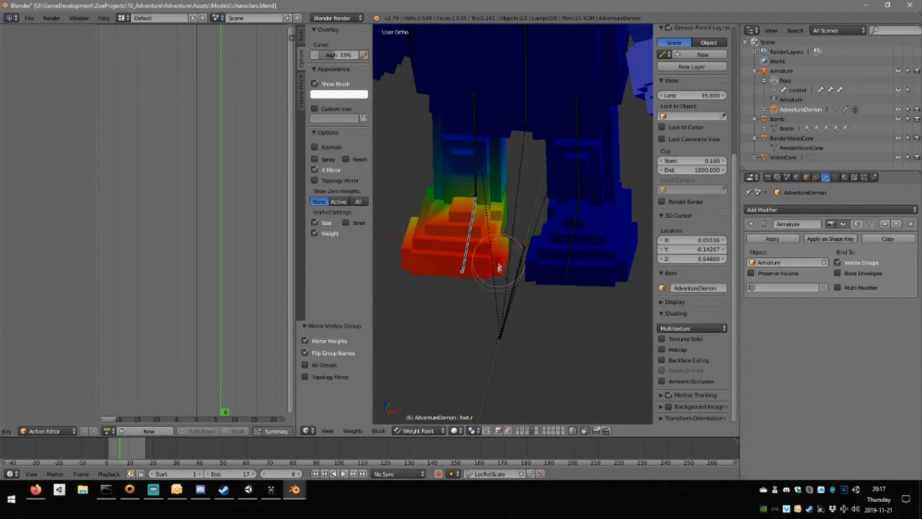
right_click(563, 257)
right_click(466, 250)
Paint full foot.r weight over the inner edge and front of the demon's right foot.
scroll(482, 305, "up", 4)
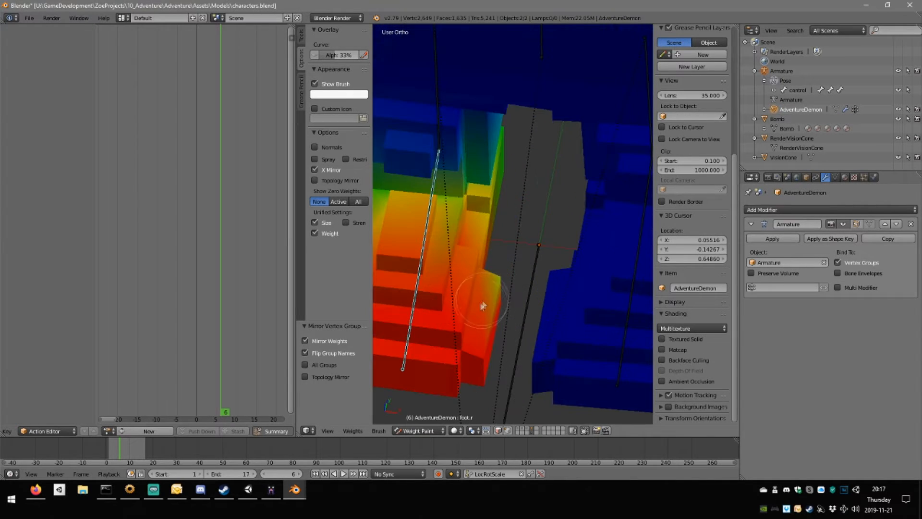
mouse_move(509, 283)
middle_mouse_down()
mouse_move(494, 292)
mouse_move(491, 238)
middle_mouse_up()
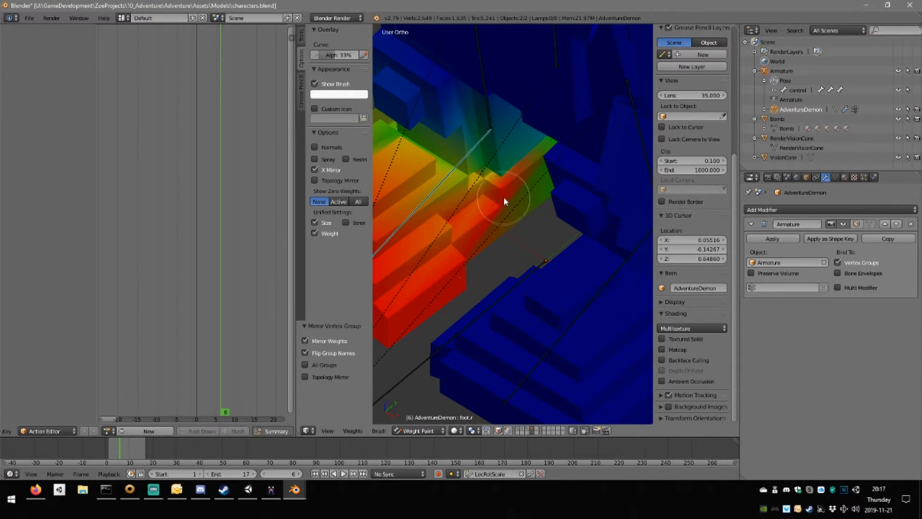
left_click(427, 253)
scroll(440, 253, "down", 3)
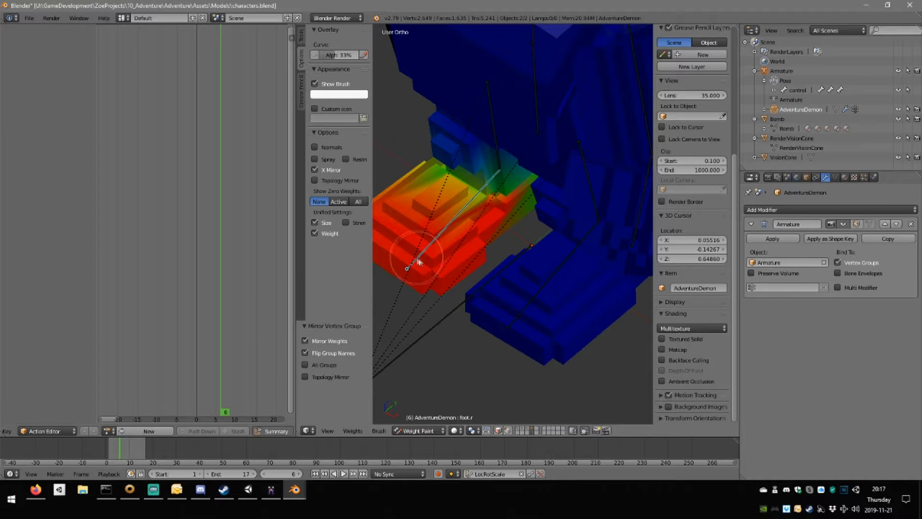
Paint full foot.r weight along the outer side of the right foot to the outer heel.
mouse_move(436, 242)
middle_mouse_down()
mouse_move(464, 247)
mouse_move(480, 293)
middle_mouse_up()
scroll(548, 335, "up", 4)
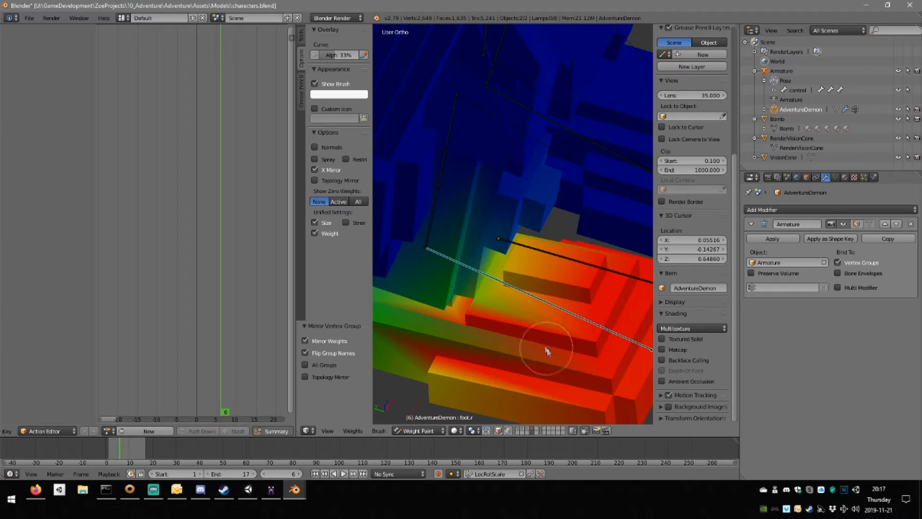
mouse_move(541, 320)
middle_mouse_down()
mouse_move(521, 262)
mouse_move(477, 261)
middle_mouse_up()
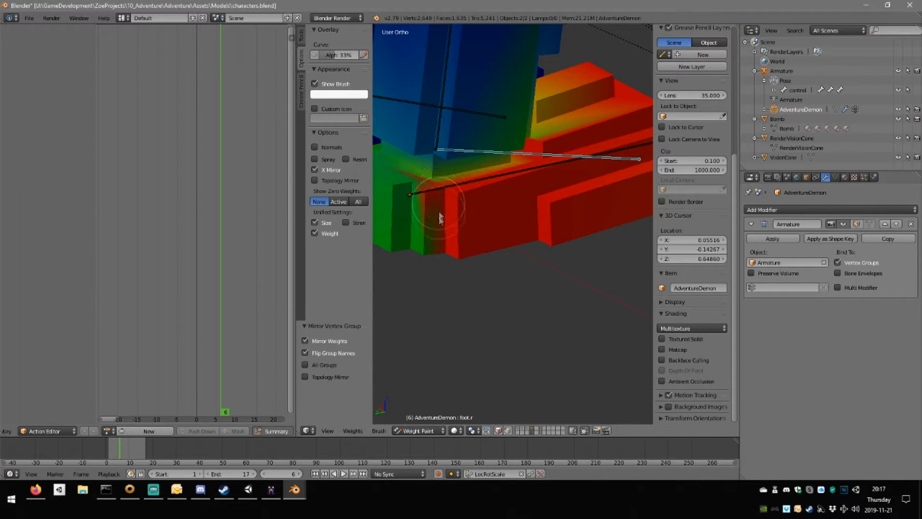
middle_click_drag(411, 212, 516, 217)
left_click_drag(517, 217, 491, 253)
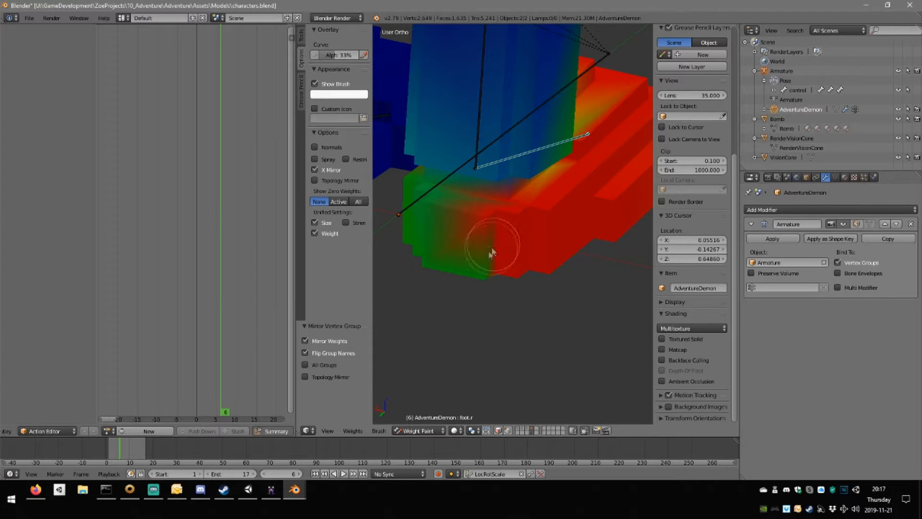
Paint full foot.r weight across the back of the heel and the rear inner side of the right foot.
middle_click_drag(426, 252, 569, 261)
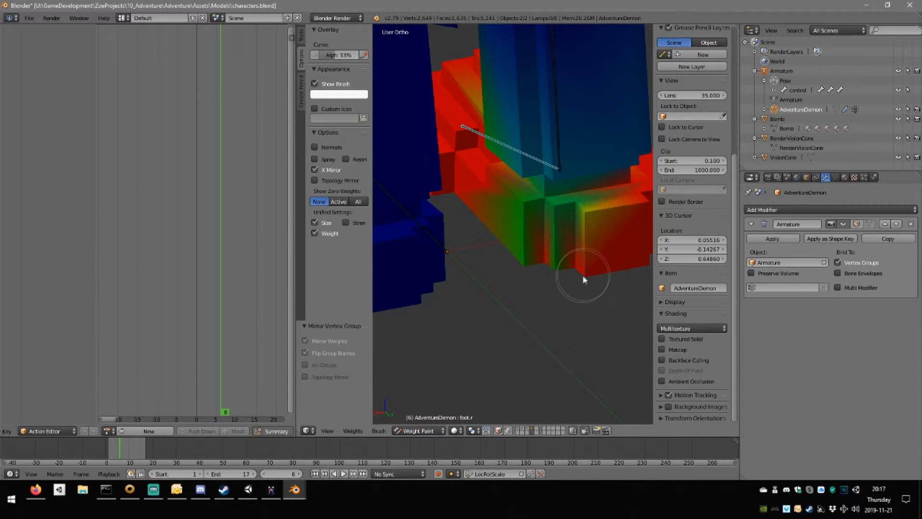
left_click_drag(589, 198, 546, 205)
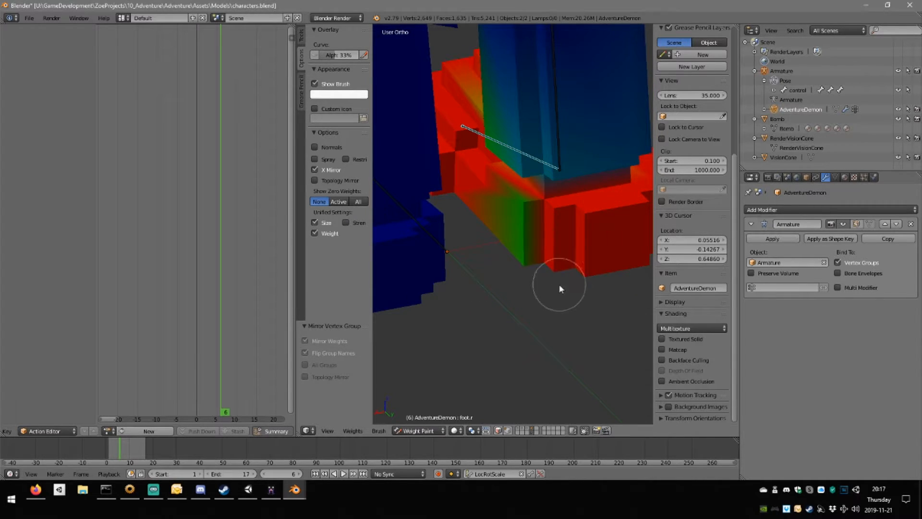
left_click_drag(559, 287, 525, 270)
mouse_move(528, 230)
middle_mouse_down()
mouse_move(499, 231)
mouse_move(493, 218)
middle_mouse_up()
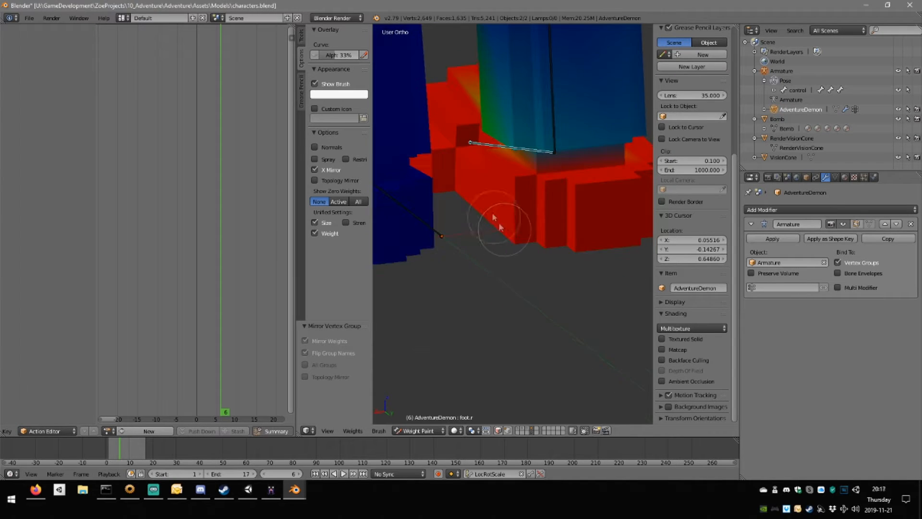
Paint full foot.r weight over the stepped top of the right foot in front of the ankle.
mouse_move(468, 150)
middle_mouse_down()
mouse_move(555, 187)
mouse_move(481, 218)
mouse_move(517, 195)
mouse_move(494, 138)
mouse_move(539, 117)
mouse_move(519, 123)
mouse_move(556, 130)
mouse_move(472, 140)
mouse_move(513, 155)
middle_mouse_up()
mouse_move(513, 155)
left_mouse_down()
mouse_move(476, 147)
mouse_move(512, 149)
left_mouse_up()
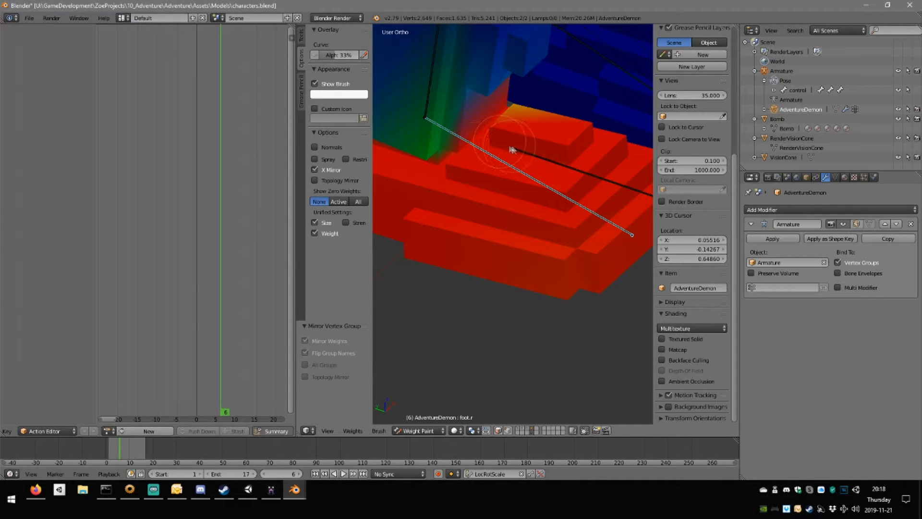
middle_click_drag(534, 158, 480, 150)
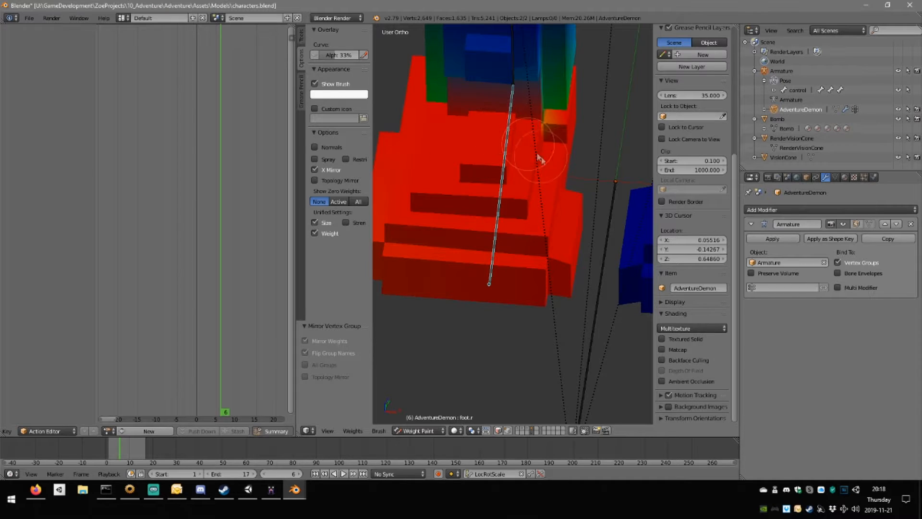
Switch the weight paint brush to Subtract.
mouse_move(539, 158)
middle_mouse_down()
mouse_move(539, 136)
mouse_move(476, 108)
mouse_move(557, 118)
mouse_move(483, 126)
mouse_move(548, 195)
mouse_move(553, 157)
mouse_move(512, 179)
mouse_move(545, 185)
mouse_move(543, 73)
mouse_move(426, 216)
mouse_move(633, 235)
middle_mouse_up()
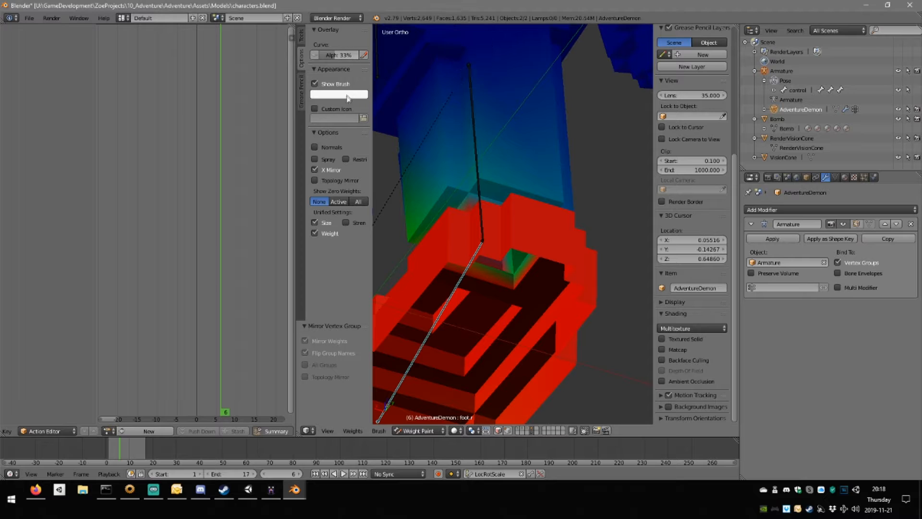
left_click(301, 42)
left_click(335, 67)
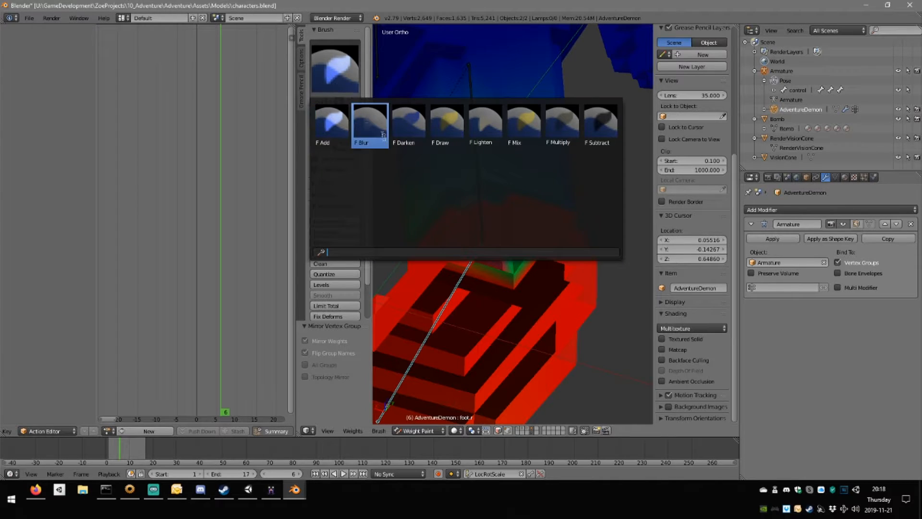
left_click(600, 125)
scroll(466, 149, "up", 4)
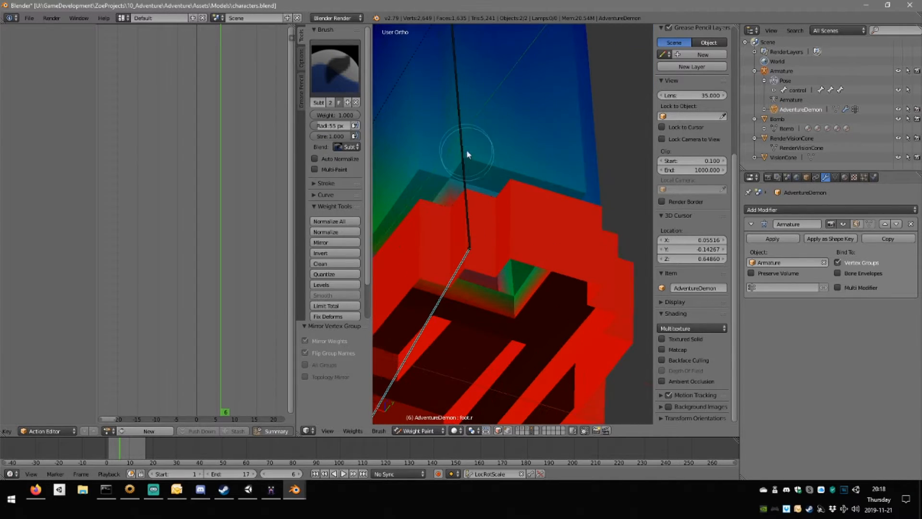
Rotate the foot.r bone by about 65° to expose the ankle, and switch the demon mesh to Edit Mode.
middle_click_drag(539, 154, 622, 270)
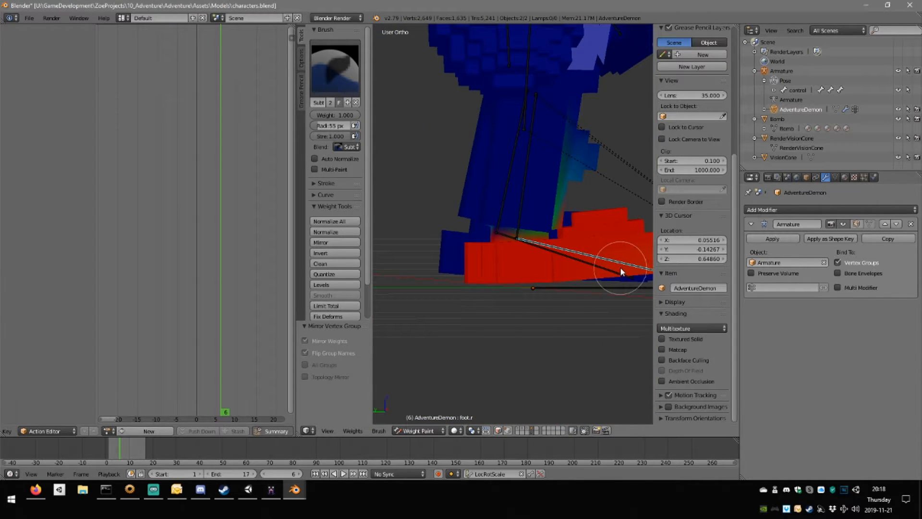
key("r")
left_click(535, 351)
middle_click_drag(534, 350, 580, 301)
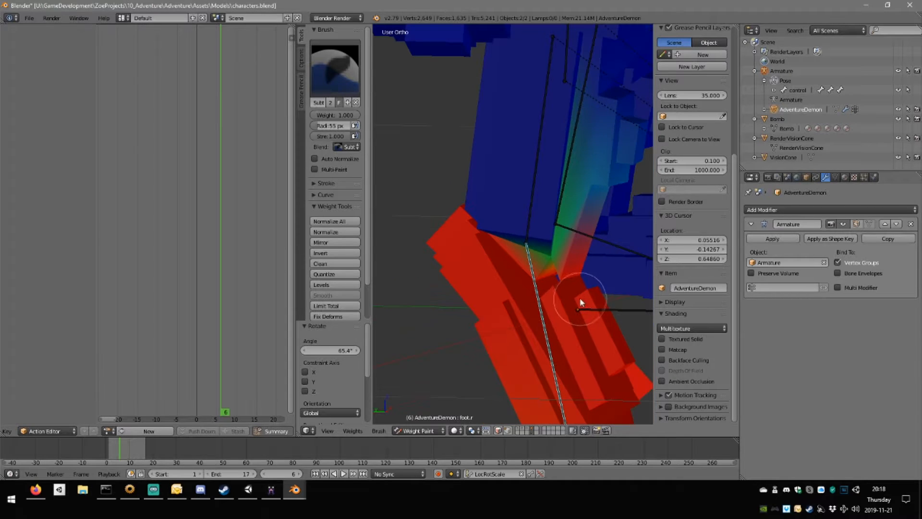
key("Tab")
mouse_move(590, 239)
middle_mouse_down()
mouse_move(535, 296)
mouse_move(574, 282)
mouse_move(480, 267)
mouse_move(584, 274)
mouse_move(542, 279)
mouse_move(583, 238)
mouse_move(557, 227)
middle_mouse_up()
scroll(553, 282, "up", 5)
Try to delete the two vertices at the base of the face where the shin meets the top of the foot.
right_click(542, 255)
right_click(517, 284)
right_click(591, 211, "shift")
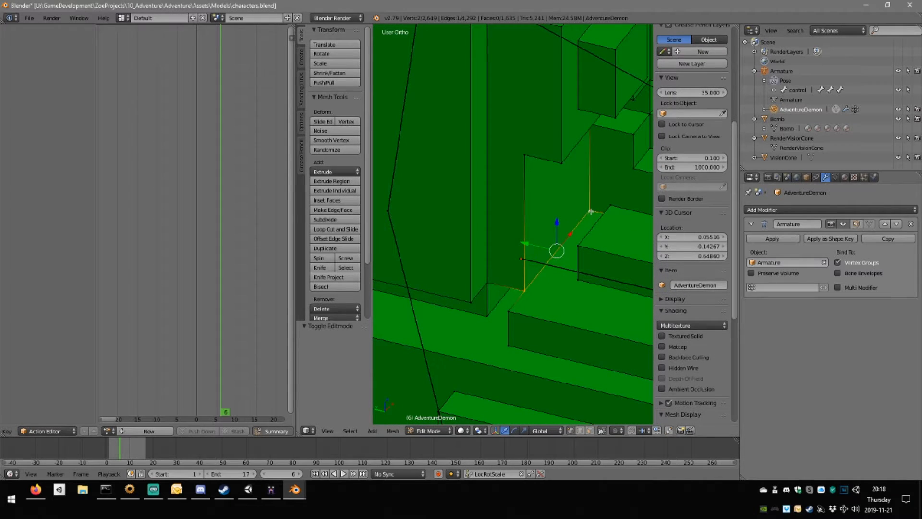
key("x")
left_click(605, 237)
scroll(667, 236, "down", 2)
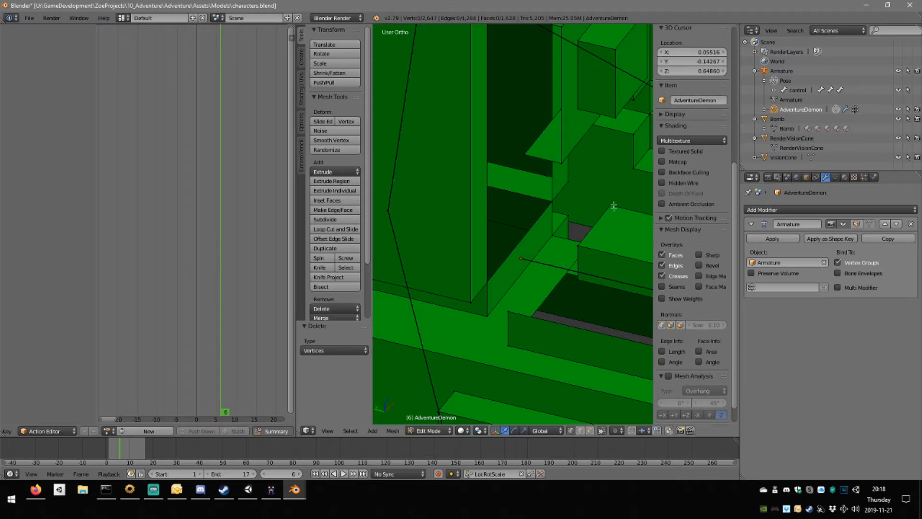
scroll(562, 183, "down", 5)
mouse_move(568, 175)
middle_mouse_down()
mouse_move(552, 134)
mouse_move(562, 187)
middle_mouse_up()
middle_click_drag(563, 178, 552, 307)
key("ctrl+z")
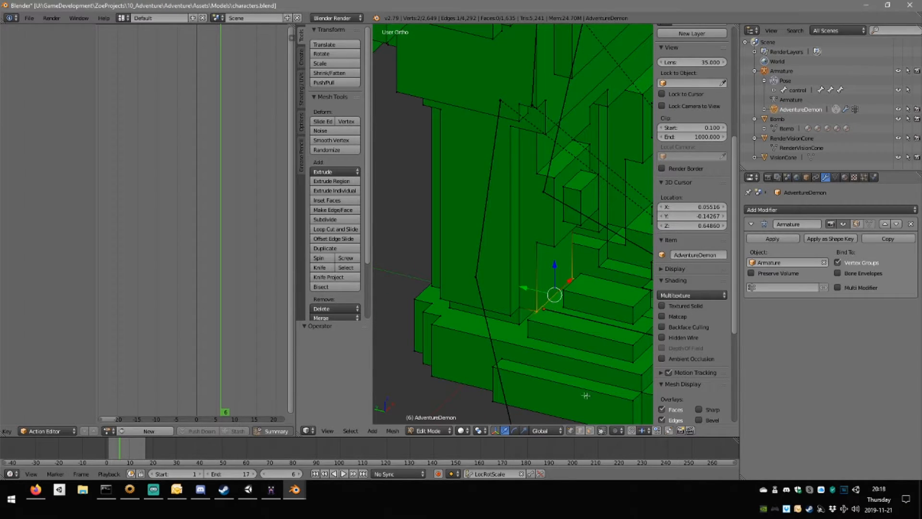
Delete the lower edge of the face where the shin meets the top of the foot.
right_click(531, 321)
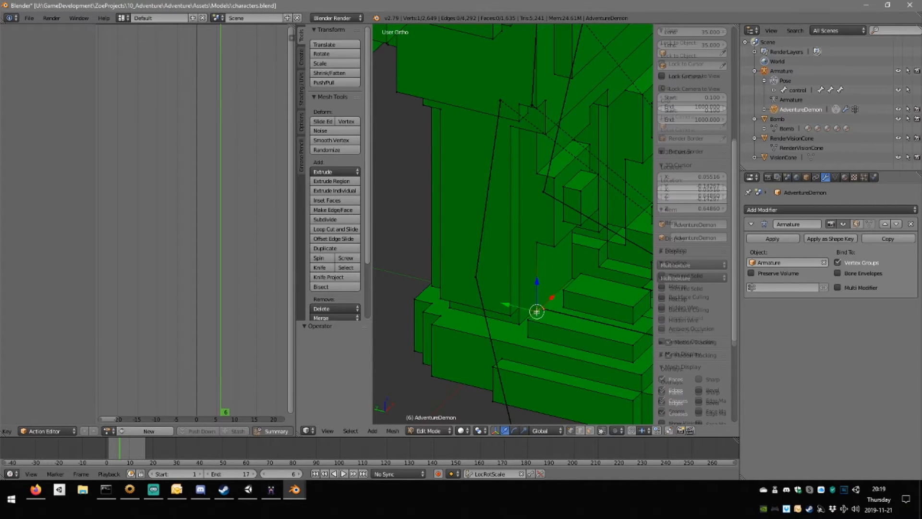
key("x")
left_click(565, 340)
middle_click_drag(565, 339, 540, 343)
Delete the single vertex at the base of the shin beside the stepped foot top.
right_click(540, 359)
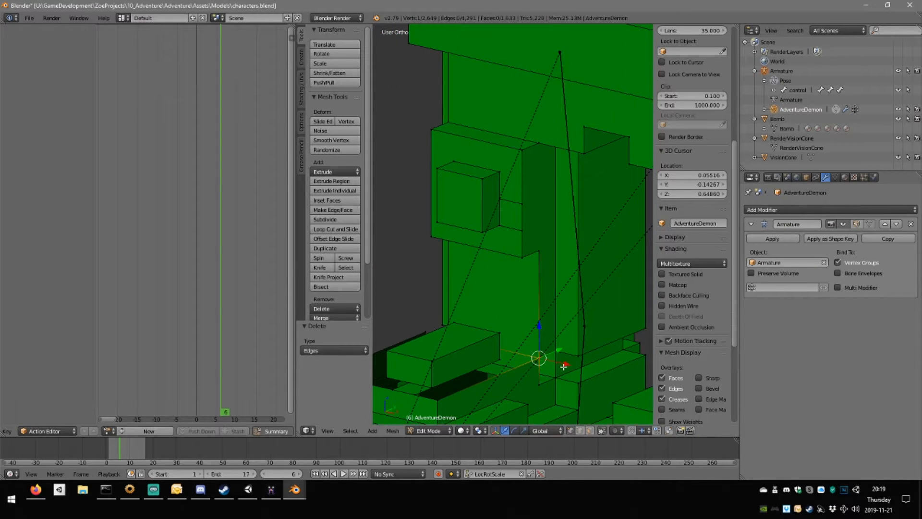
key("x")
key("v")
middle_click_drag(555, 330, 487, 309)
key("ctrl+z")
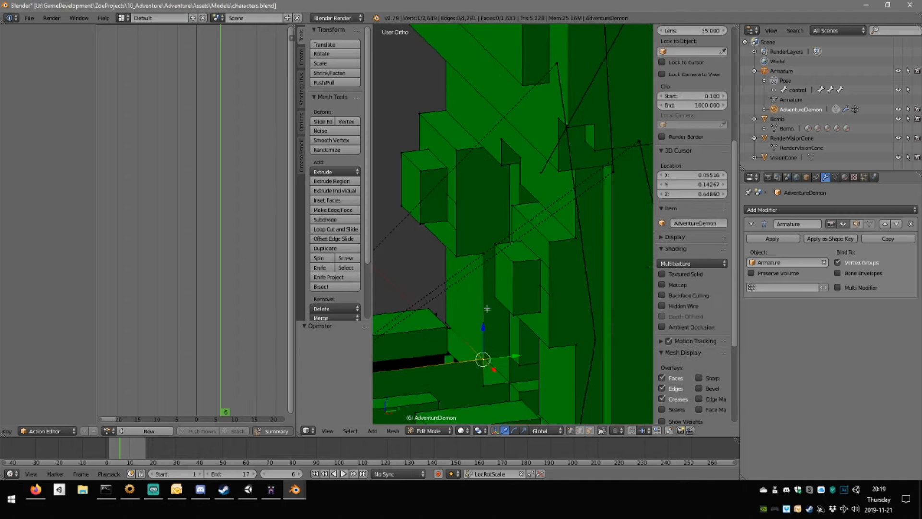
middle_click_drag(483, 367, 533, 369)
key("x")
key("v")
Delete the two vertices along the base of the narrow shin face above the foot.
right_click(567, 377)
scroll(543, 371, "down", 4)
scroll(537, 383, "up", 3)
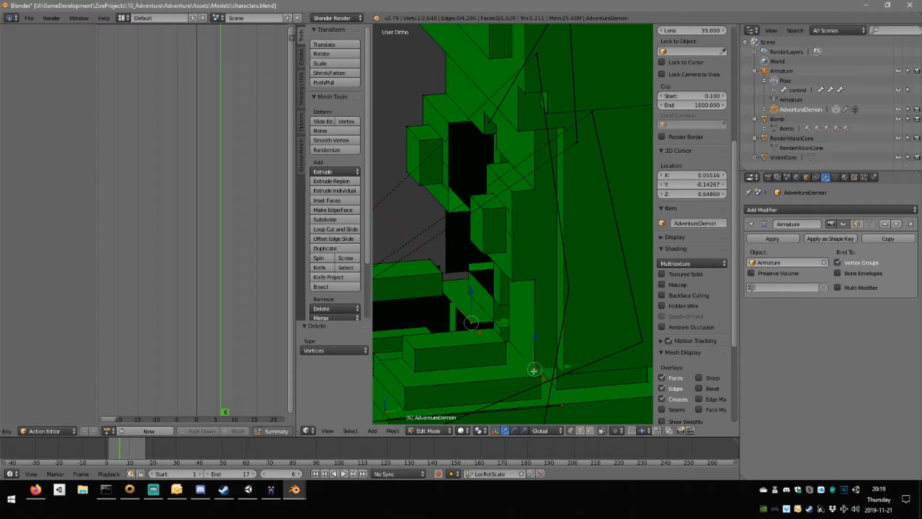
key("ctrl+z")
right_click(511, 345, "shift")
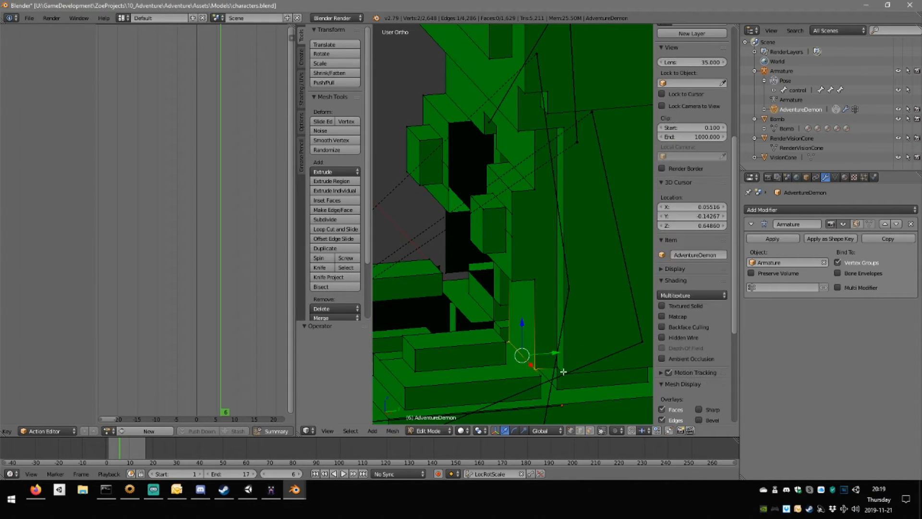
key("x")
left_click(561, 374)
Fill the open gap in the foot's top surface beside the ankle with a new face.
middle_click_drag(560, 376, 379, 339)
right_click(425, 270)
right_click(462, 338, "shift")
right_click(443, 292, "shift")
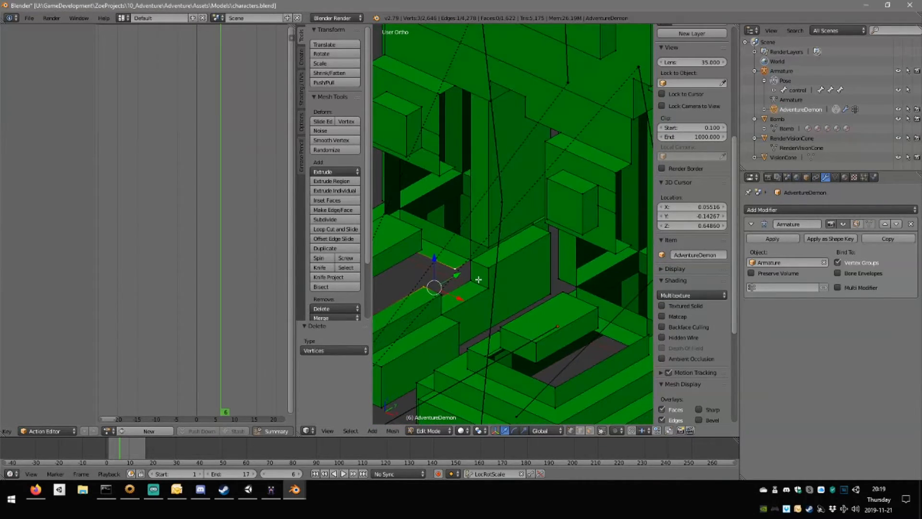
middle_click_drag(478, 279, 462, 278)
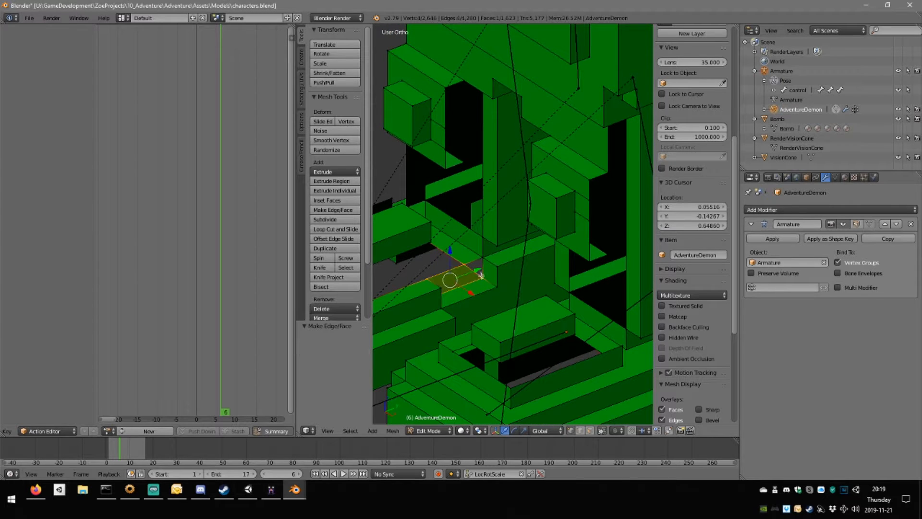
right_click(481, 275, "shift")
key("a")
Select the remaining open corner vertices around the foot's top step and fill faces between them.
middle_click_drag(495, 291, 583, 297)
right_click(571, 270)
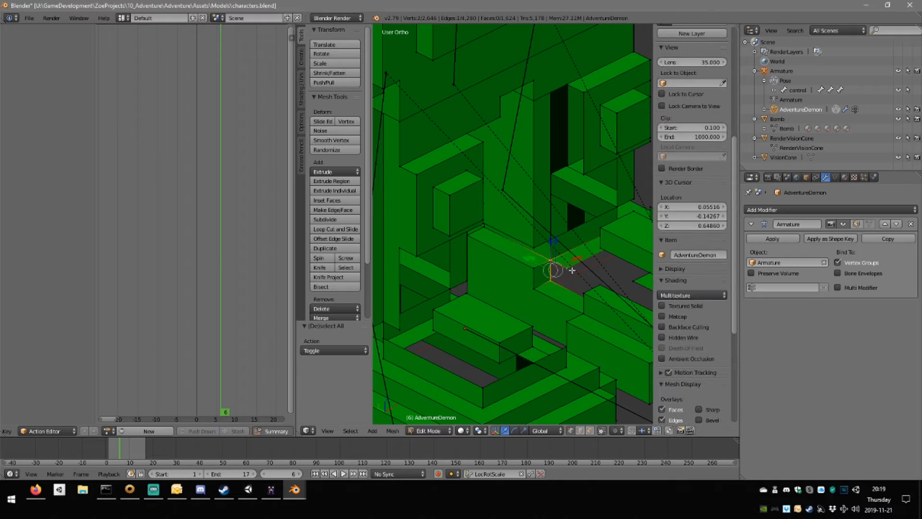
right_click(560, 277)
middle_click_drag(573, 277, 505, 281)
right_click(542, 337, "shift")
right_click(563, 339, "shift")
key("a")
Extrude the edge between the two ankle vertices along Y and set its median Y to -3.
right_click(462, 273)
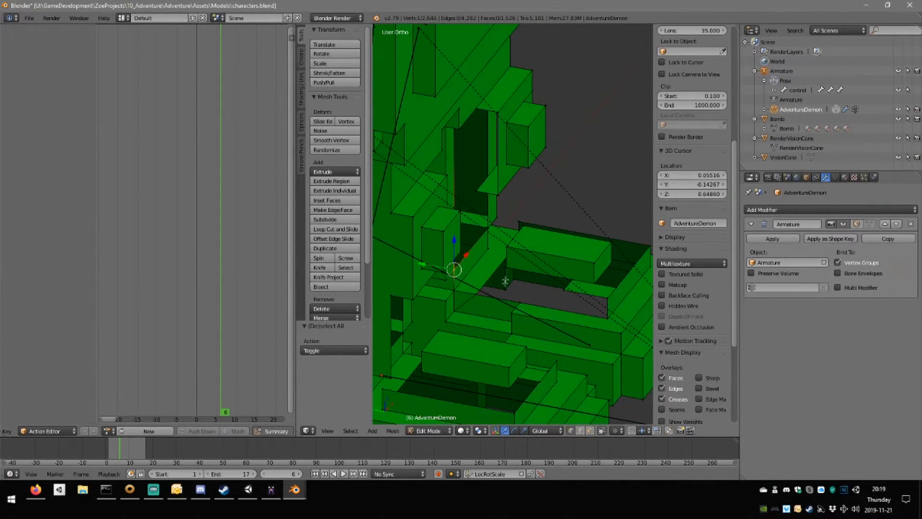
right_click(494, 228, "shift")
middle_click_drag(494, 228, 495, 253)
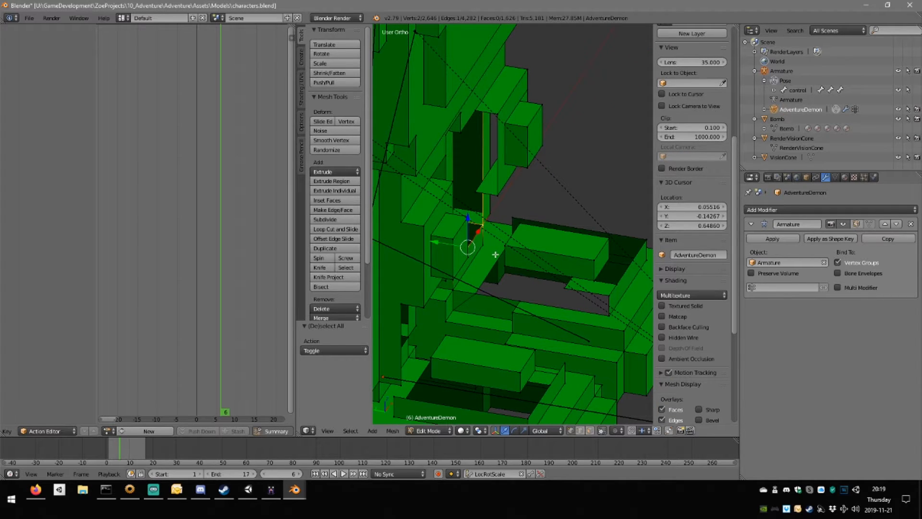
key("e")
key("y")
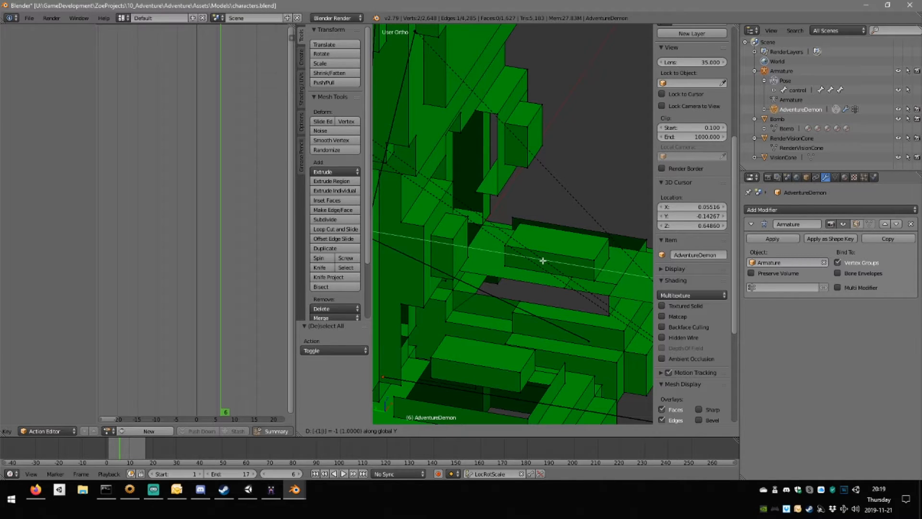
key("Return")
key("g")
key("y")
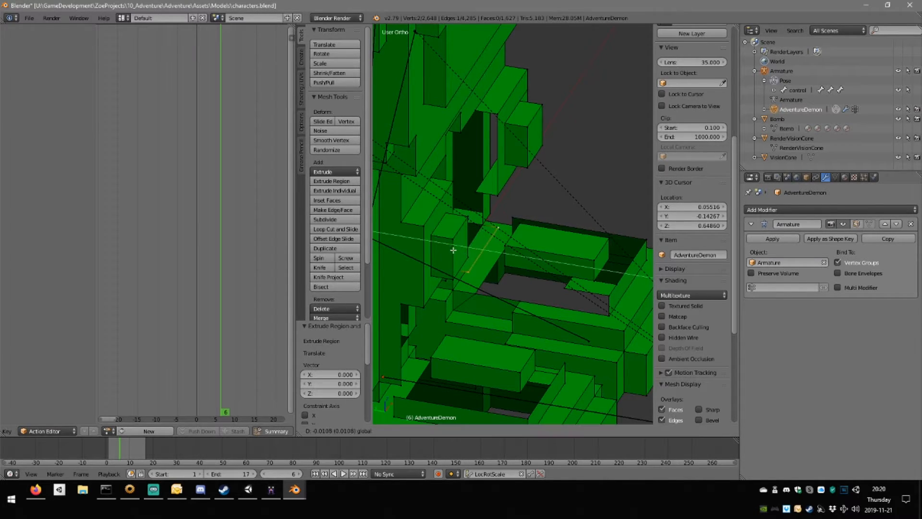
key("Return")
scroll(723, 90, "up", 10)
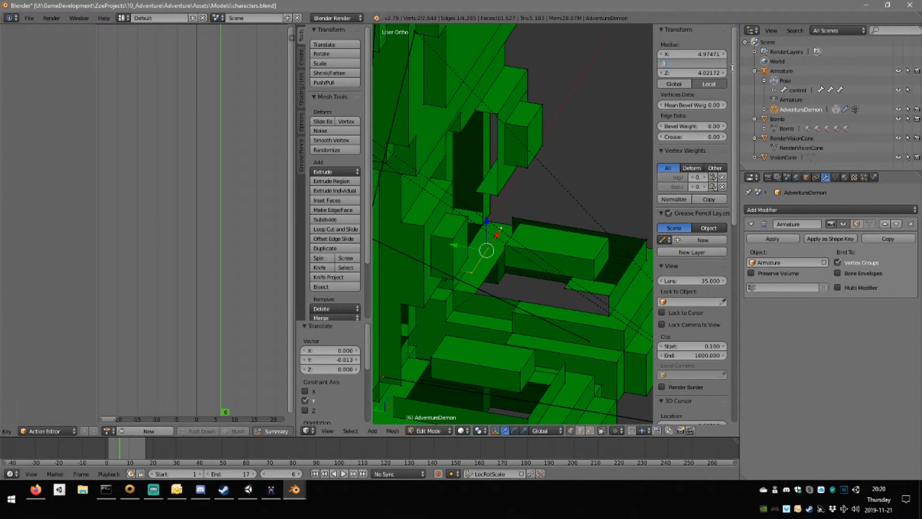
type("-3")
key("Return")
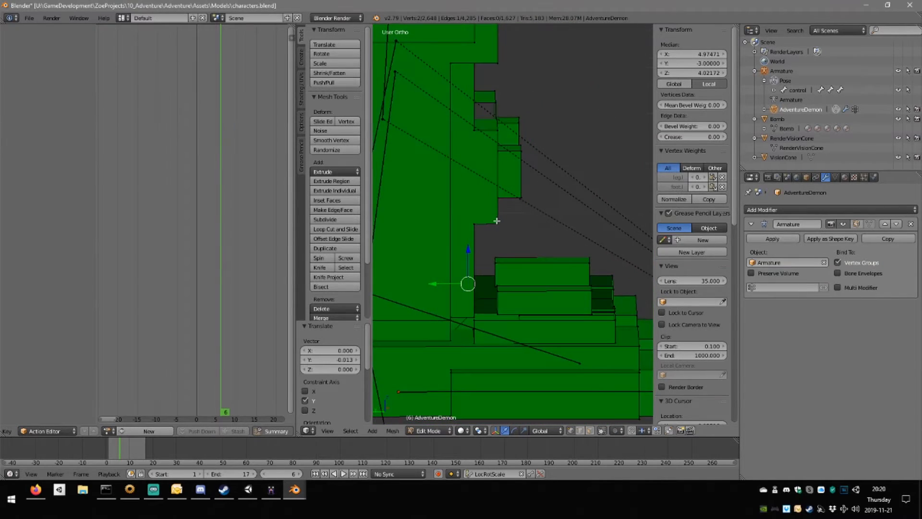
Fill a face between the extruded ankle edge and the lower corner of the shin plate above it.
middle_click_drag(497, 221, 439, 227)
right_click(495, 193, "shift")
middle_click_drag(495, 192, 442, 215)
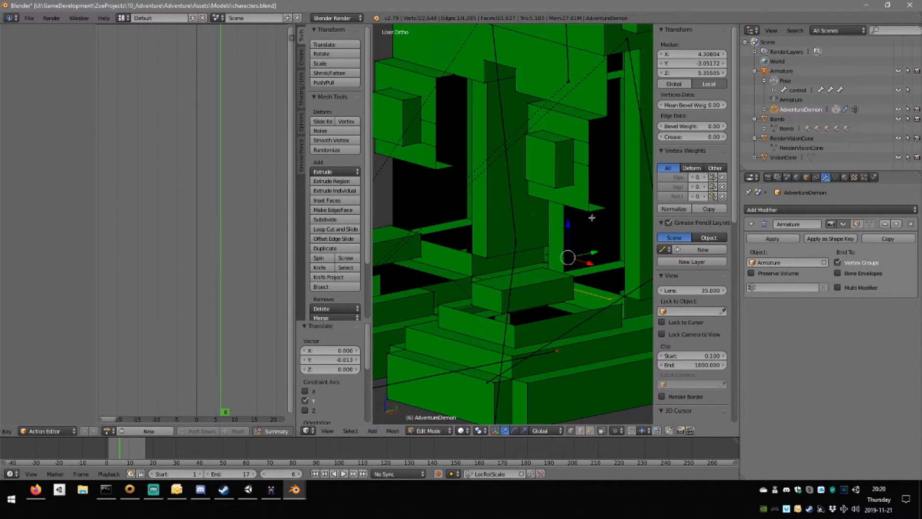
key("f")
key("a")
Delete the extruded ankle vertices together with their attached faces.
middle_click_drag(613, 226, 591, 250)
right_click(589, 306)
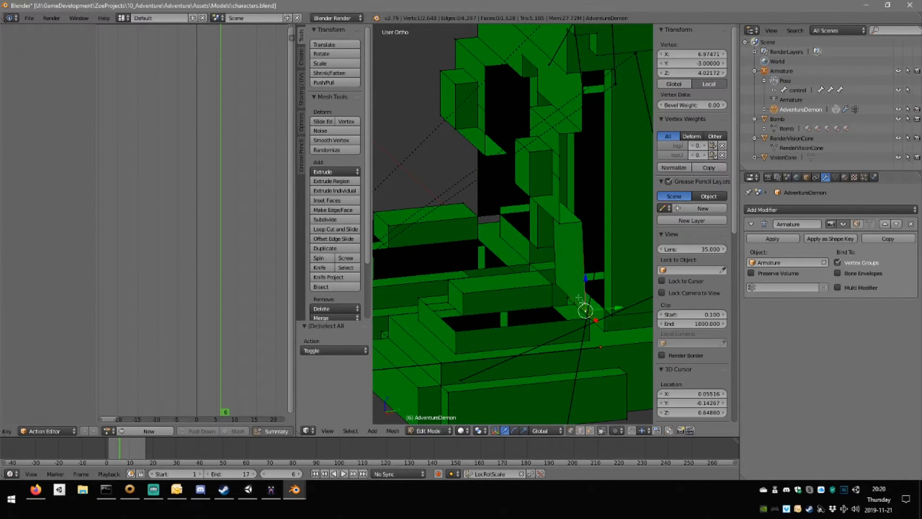
key("x")
left_click(597, 293)
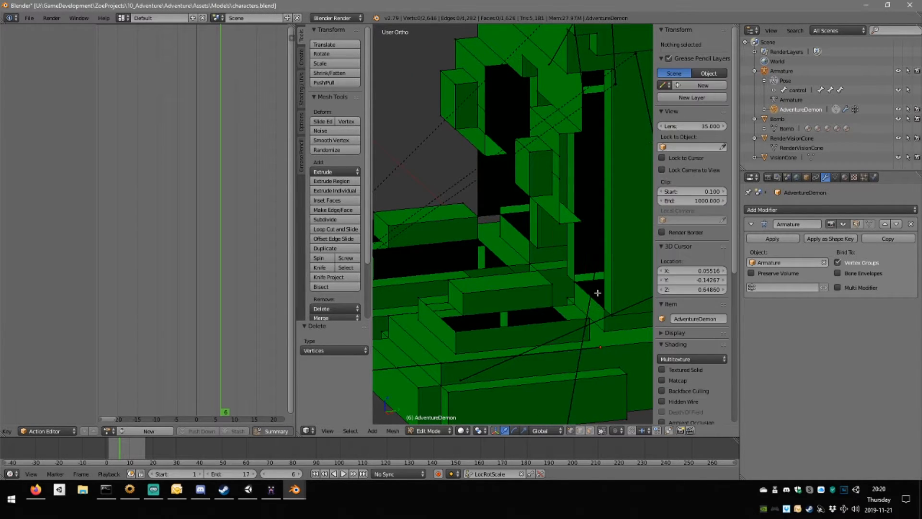
Move the rear lower edge of the shin plate's underside along Y to a median Y of -2.2.
mouse_move(610, 289)
middle_mouse_down()
mouse_move(603, 238)
mouse_move(611, 214)
mouse_move(552, 195)
mouse_move(457, 203)
mouse_move(494, 237)
mouse_move(490, 199)
middle_mouse_up()
right_click(576, 188)
right_click(480, 198, "shift")
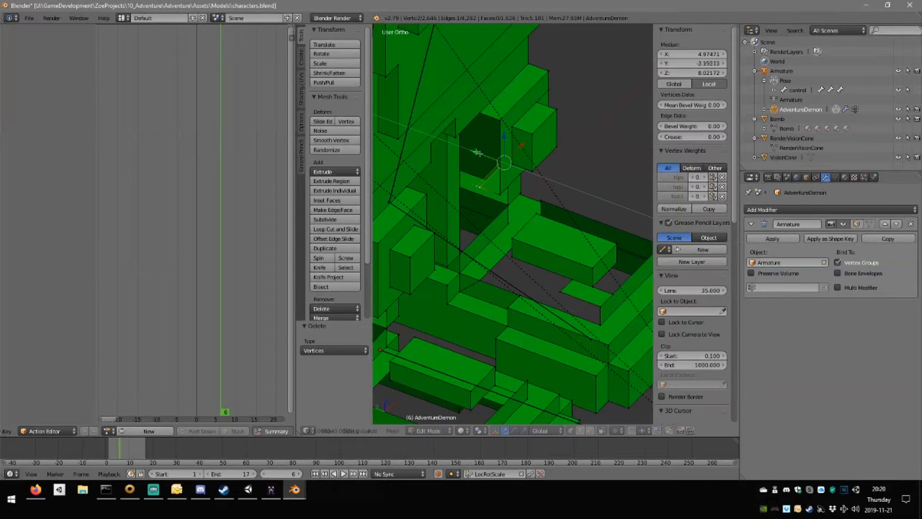
left_click_drag(478, 153, 464, 146)
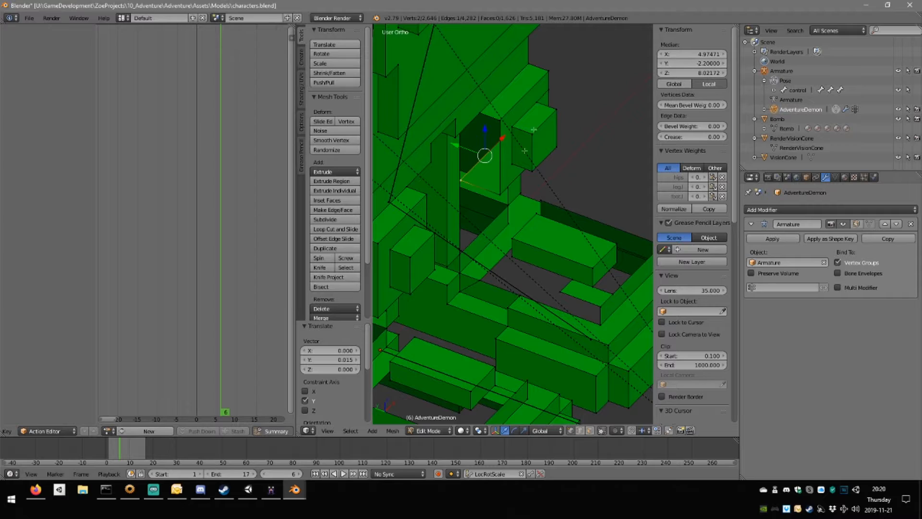
middle_click_drag(534, 130, 490, 225)
right_click(487, 114)
right_click(480, 116, "shift")
right_click(472, 194, "shift")
key("ctrl+z")
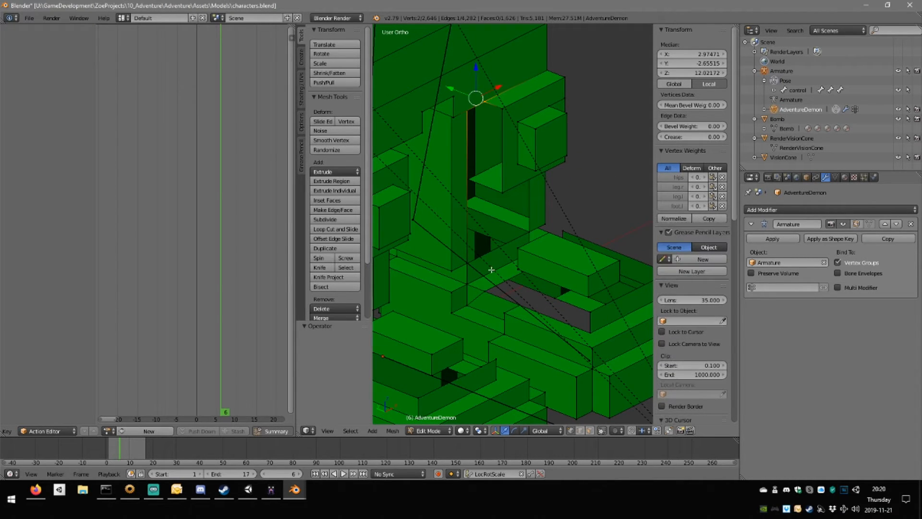
middle_click_drag(493, 269, 505, 231)
right_click(497, 268, "shift")
key("ctrl+z")
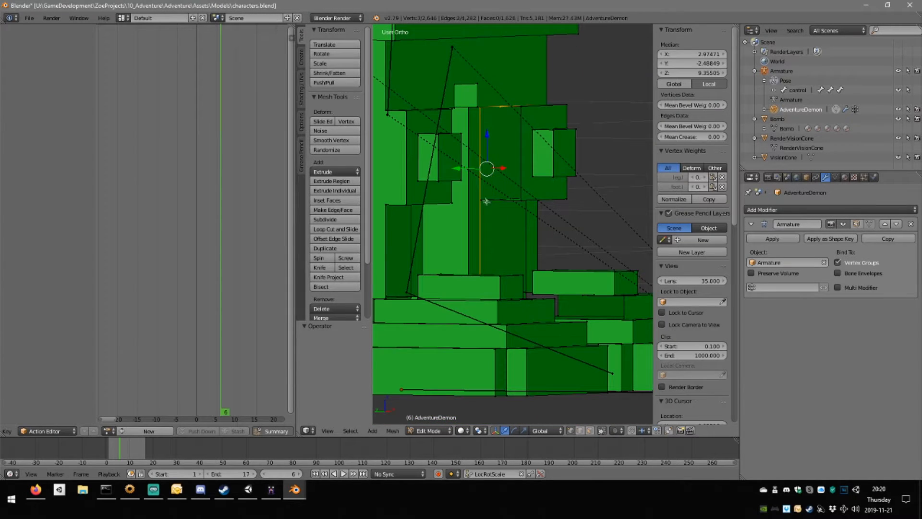
right_click(485, 201)
middle_click_drag(485, 200, 518, 325)
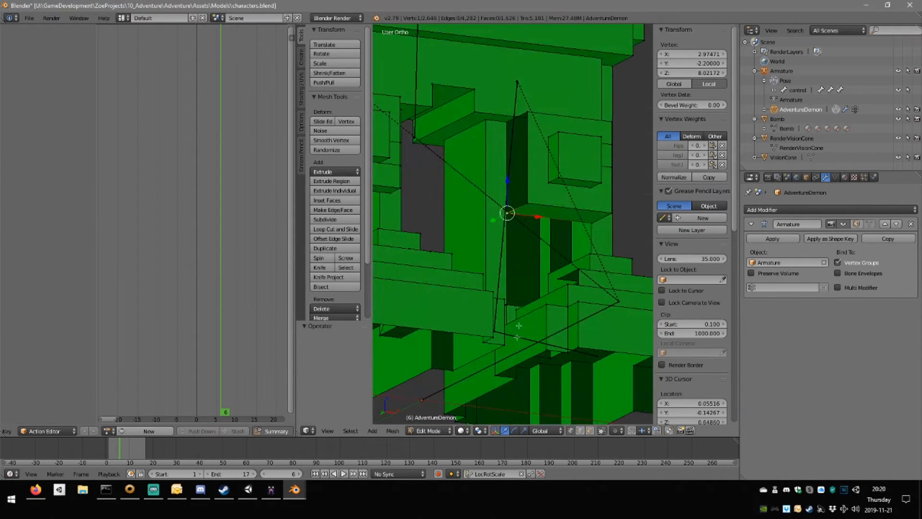
In edge selection mode, delete the two long vertical edges along the inner front side of the shin.
left_click(581, 432)
right_click(510, 154)
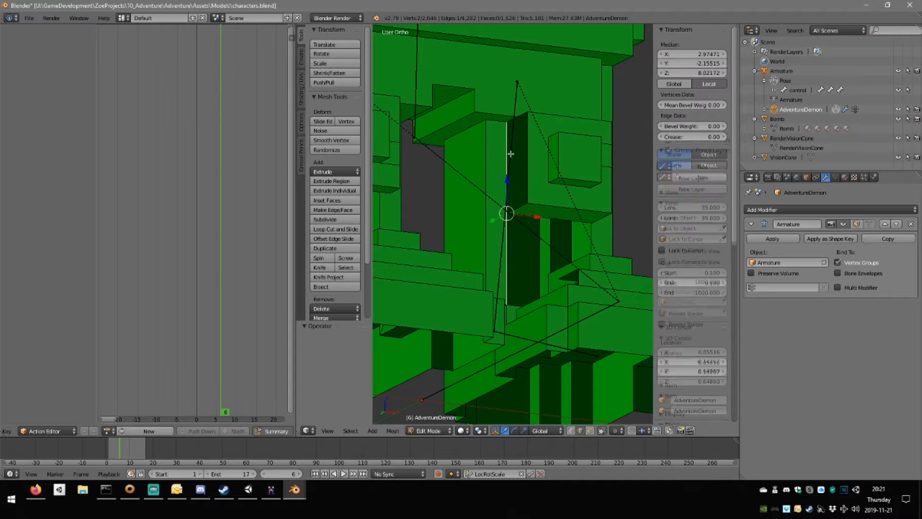
key("x")
left_click(538, 176)
middle_click_drag(537, 176, 556, 164)
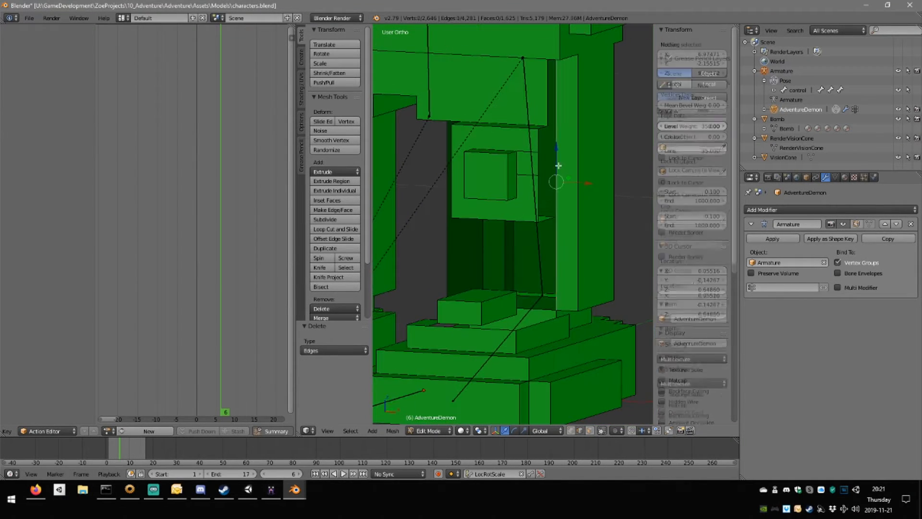
right_click(555, 178)
key("x")
left_click(574, 171)
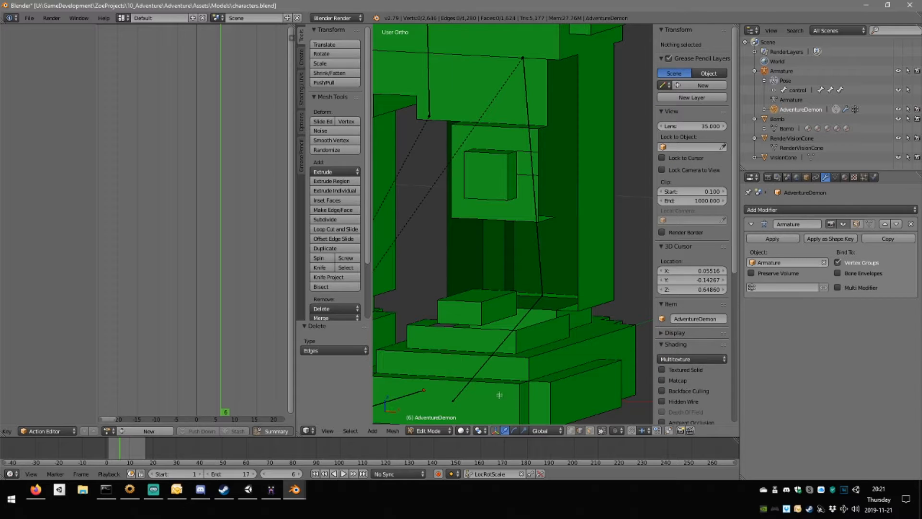
middle_click_drag(574, 397, 537, 355)
right_click(537, 124)
middle_click_drag(537, 126, 521, 192)
right_click(556, 224, "shift")
middle_click_drag(555, 224, 556, 204)
key("a")
Delete the short vertical edge beside the protruding block on the outer front of the knee plate.
middle_click_drag(504, 169, 523, 117)
right_click(523, 117)
right_click(538, 150, "shift")
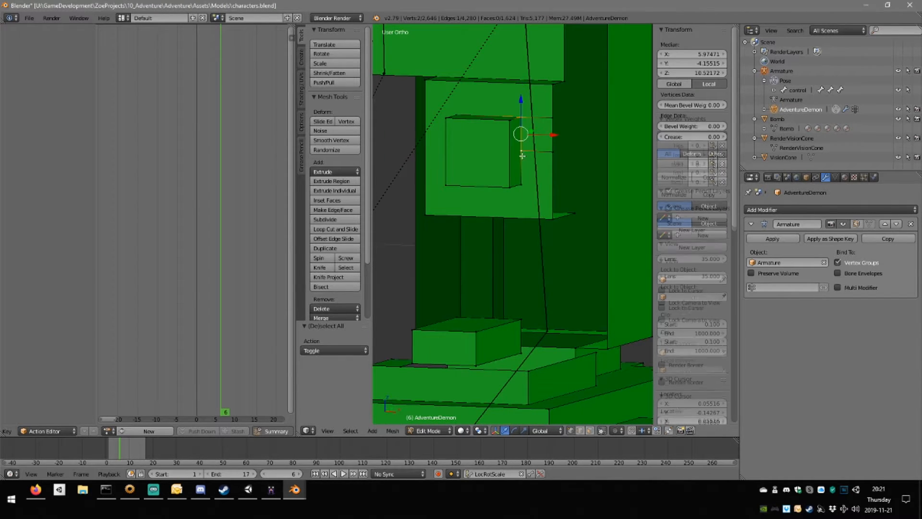
key("x")
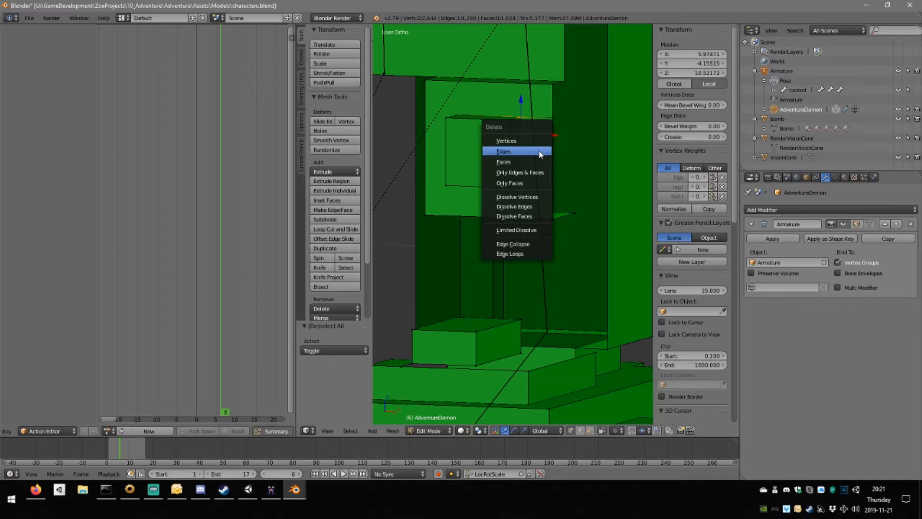
left_click(538, 150)
Delete the block's lower outer rear vertex and the adjacent vertex on the knee plate's outer edge, with their attached faces.
middle_click_drag(539, 151, 538, 169)
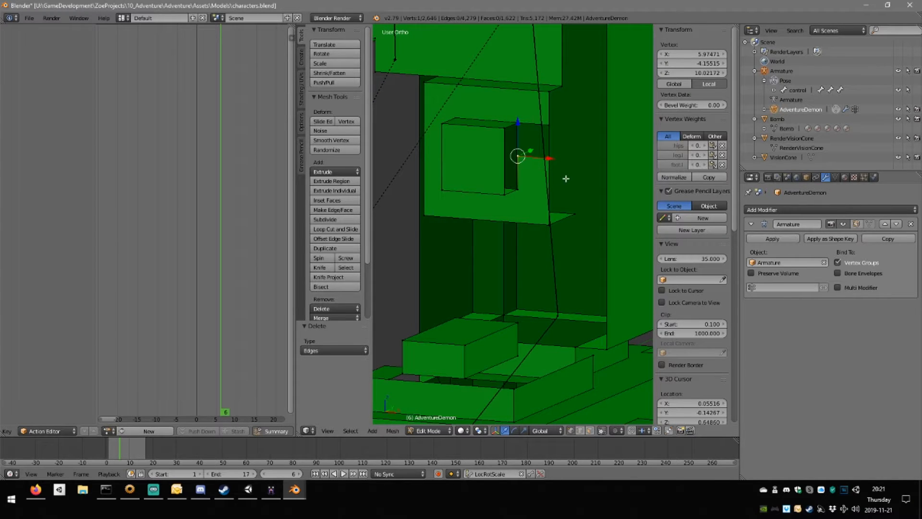
key("x")
key("v")
right_click(557, 161)
key("x")
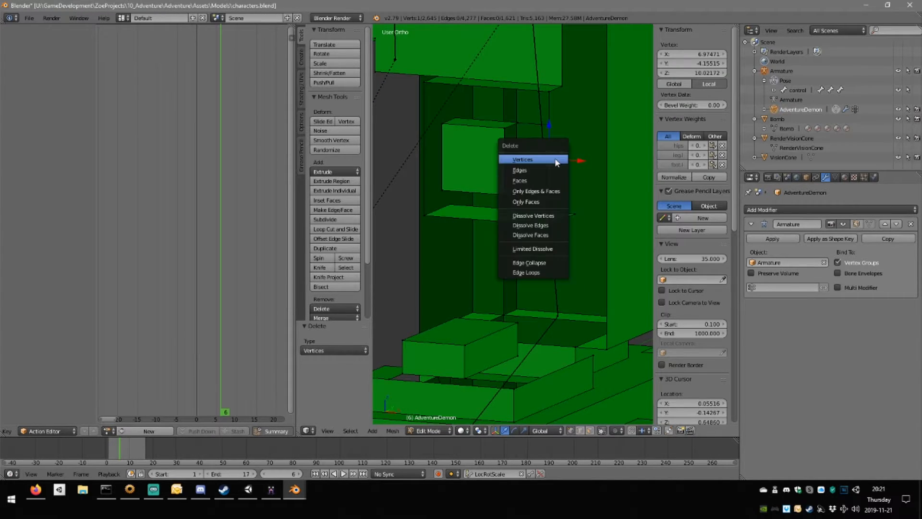
left_click(557, 160)
Delete the short horizontal edge beside the block's upper outer corner and the leftover vertex on the knee plate's outer edge.
right_click(518, 124)
right_click(549, 126, "shift")
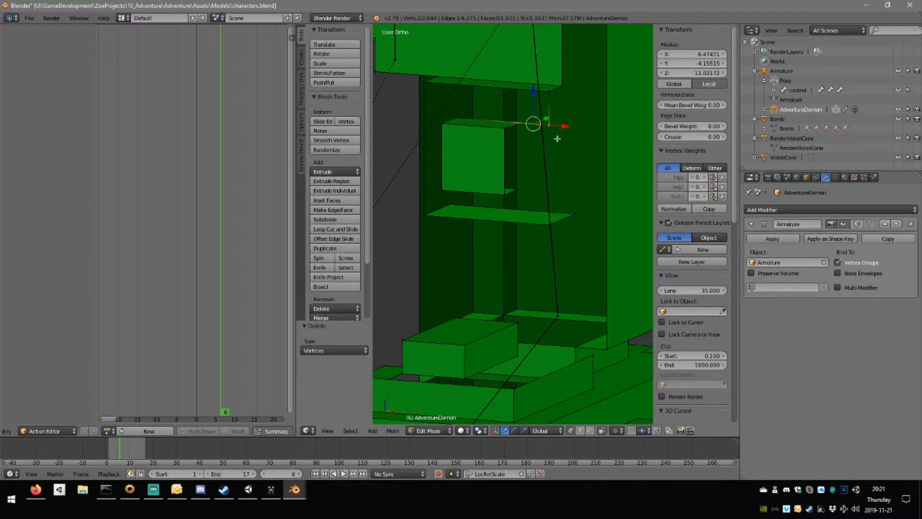
key("x")
key("e")
middle_click_drag(538, 117, 543, 148)
right_click(552, 110)
key("x")
key("v")
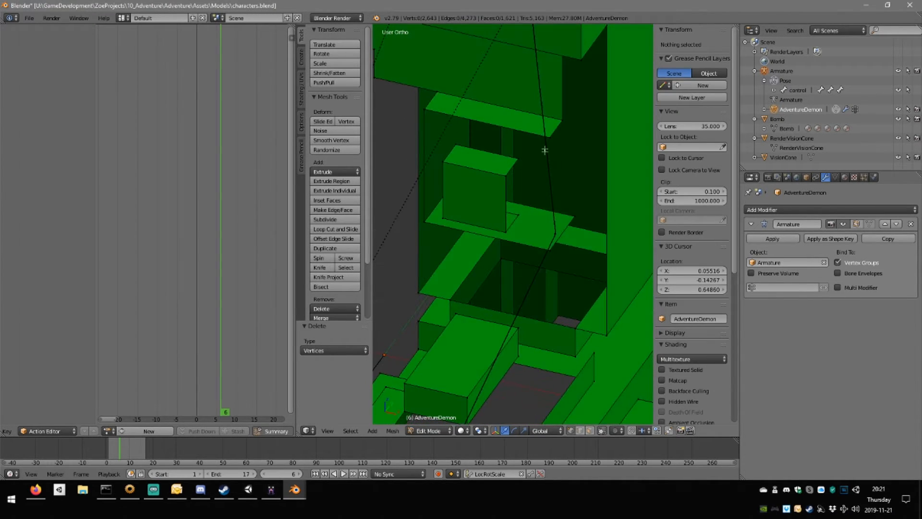
Fill the front of the knee plate between its four corners and close the open side of the protruding block.
right_click(549, 139)
right_click(426, 115, "shift")
middle_click_drag(427, 116, 473, 98)
right_click(438, 227, "shift")
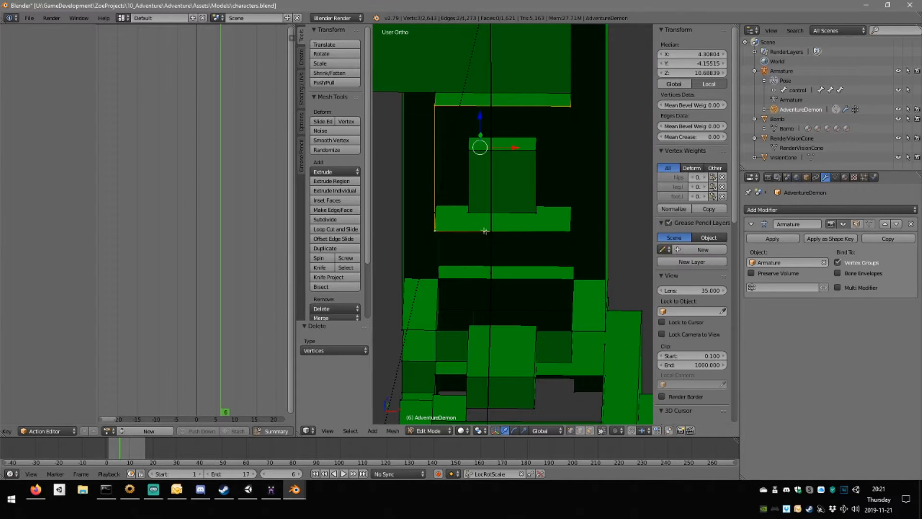
mouse_move(543, 236)
middle_mouse_down()
mouse_move(491, 240)
mouse_move(541, 230)
mouse_move(533, 227)
middle_mouse_up()
right_click(543, 235, "shift")
key("f")
key("a")
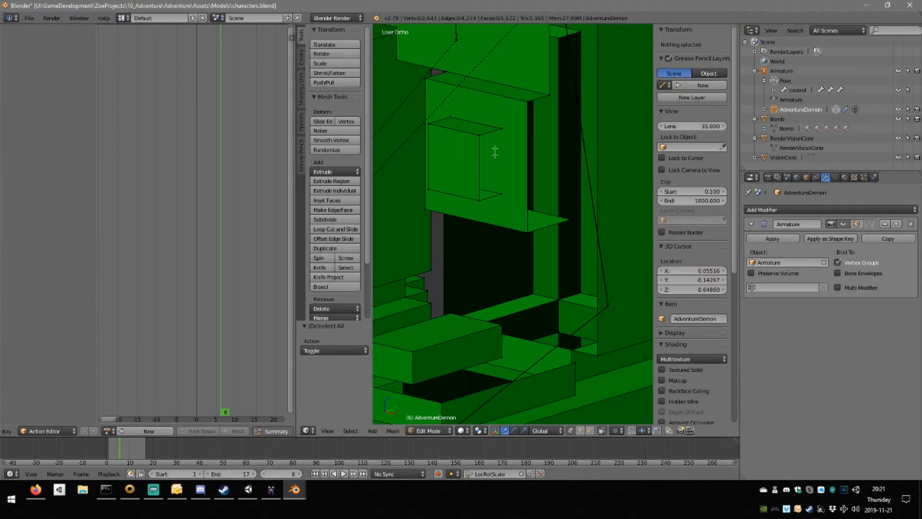
right_click(489, 135, "alt")
key("a")
Close the outer side of the knee plate back to the shin with two faces.
middle_click_drag(520, 151, 526, 196)
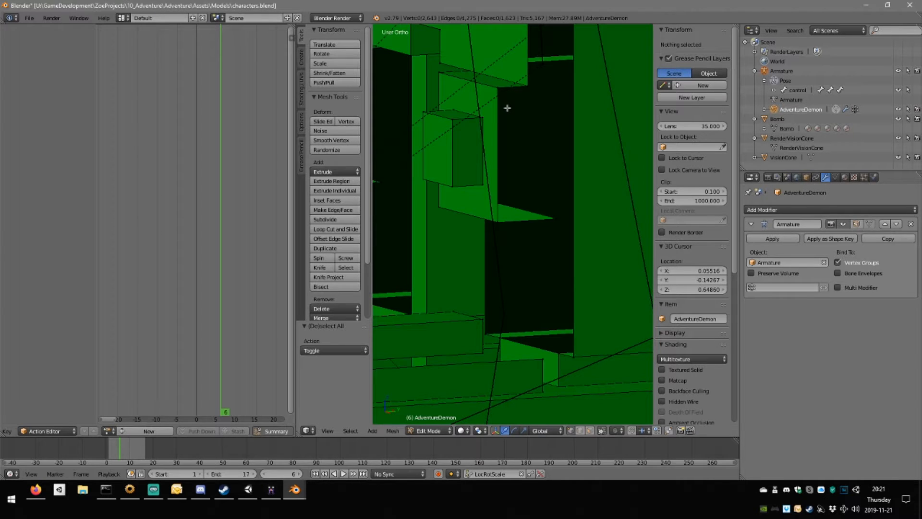
mouse_move(507, 108)
middle_mouse_down()
mouse_move(500, 95)
mouse_move(504, 111)
middle_mouse_up()
scroll(504, 111, "down", 4)
middle_click_drag(539, 86, 508, 206)
right_click(513, 148)
right_click(496, 141, "shift")
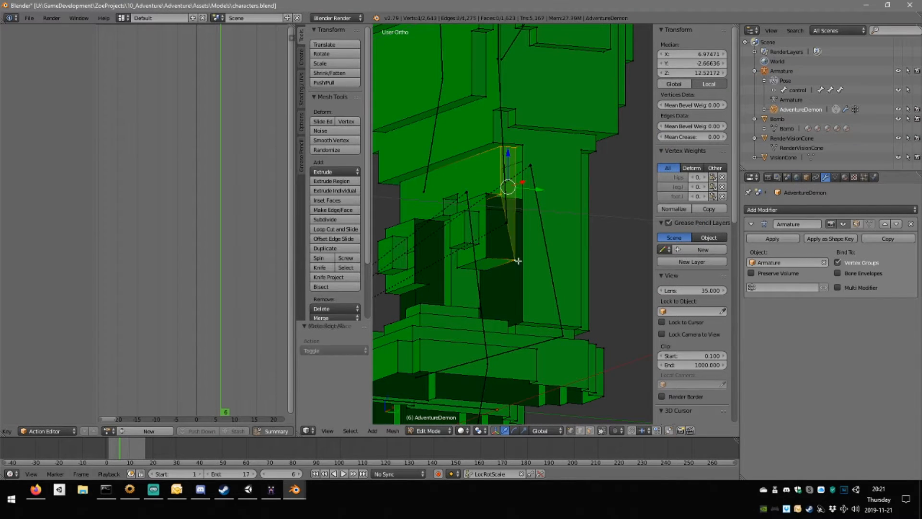
key("f")
key("a")
right_click(490, 192)
right_click(492, 245, "shift")
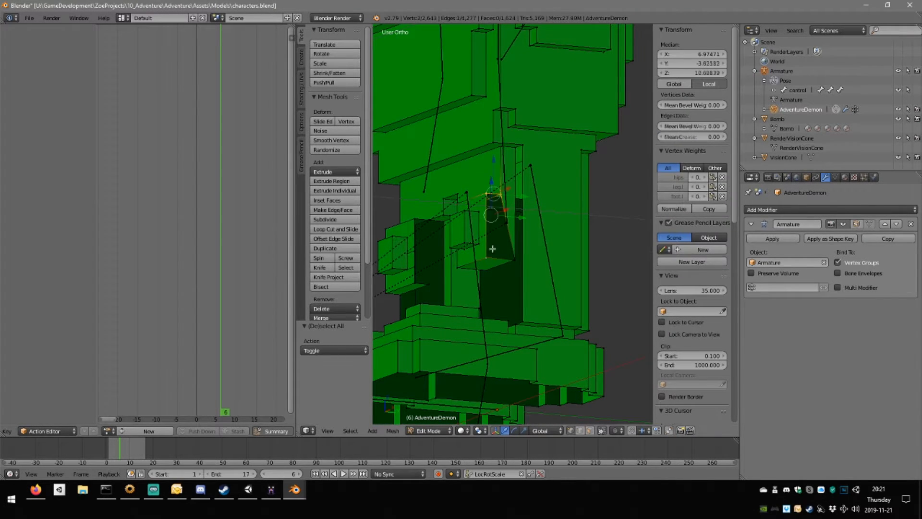
key("f")
key("a")
Close the inner side of the knee plate with a face and fill the remaining triangular gap next to the shin.
middle_click_drag(525, 253, 483, 266)
right_click(513, 170)
right_click(533, 166, "shift")
right_click(523, 286, "shift")
right_click(500, 287, "shift")
key("f")
key("a")
right_click(486, 267)
right_click(501, 172, "shift")
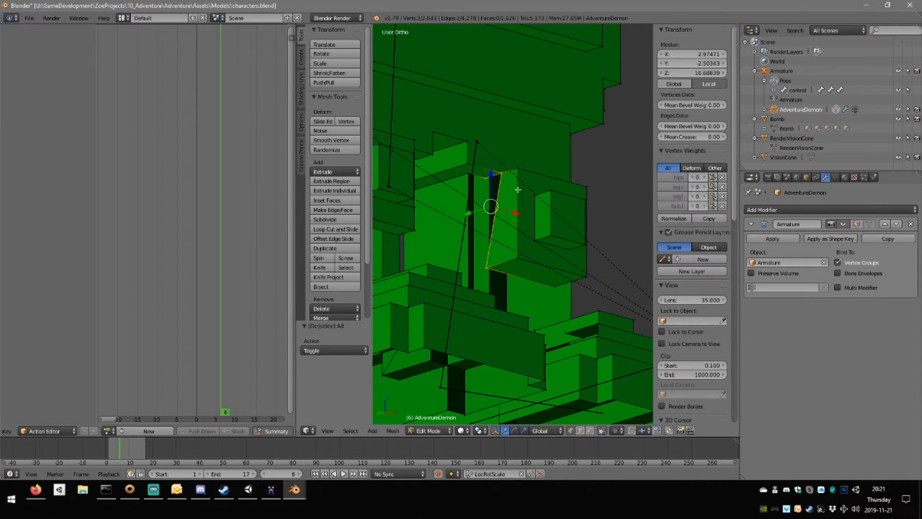
key("f")
key("a")
Fill the strip between the knee plate and the shin's outer front edge, including the gap down at the foot.
middle_click_drag(518, 190, 536, 252)
left_click(536, 251)
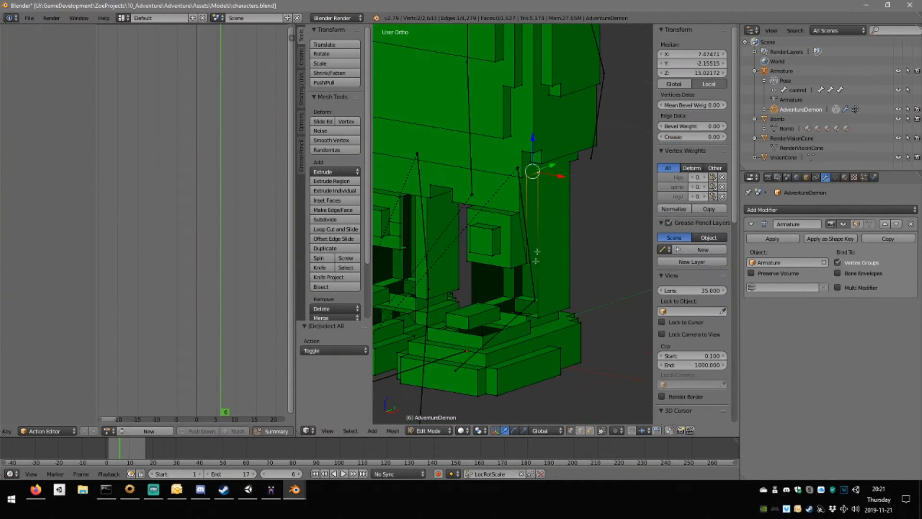
right_click(545, 273, "shift")
right_click(533, 220, "shift")
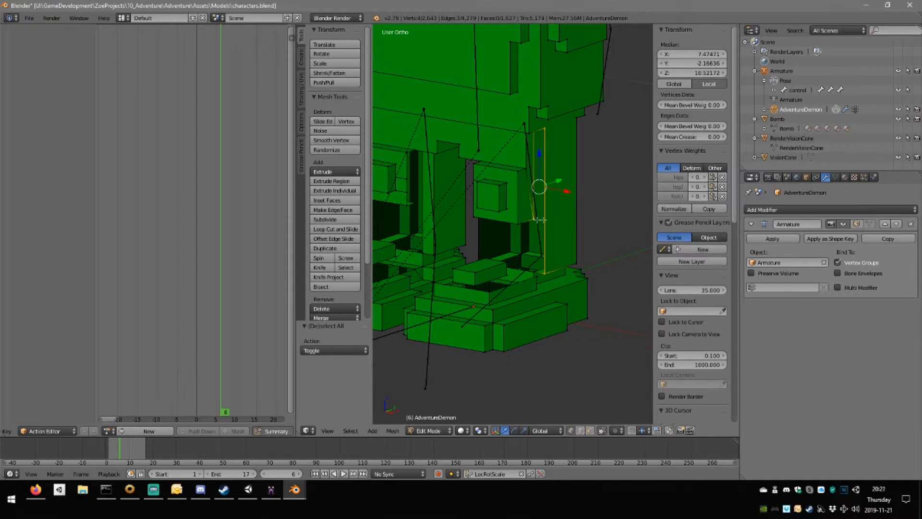
key("f")
key("a")
middle_click_drag(520, 228, 456, 232)
right_click(537, 269)
right_click(551, 265, "shift")
key("f")
key("a")
Fill the strip along the shin's inner front edge and the open shin front beneath the knee plate.
right_click(453, 205)
right_click(427, 321, "shift")
right_click(452, 321, "shift")
middle_click_drag(465, 281, 446, 251)
key("f")
key("a")
right_click(453, 206)
right_click(457, 320, "shift")
right_click(532, 295, "shift")
key("f")
key("a")
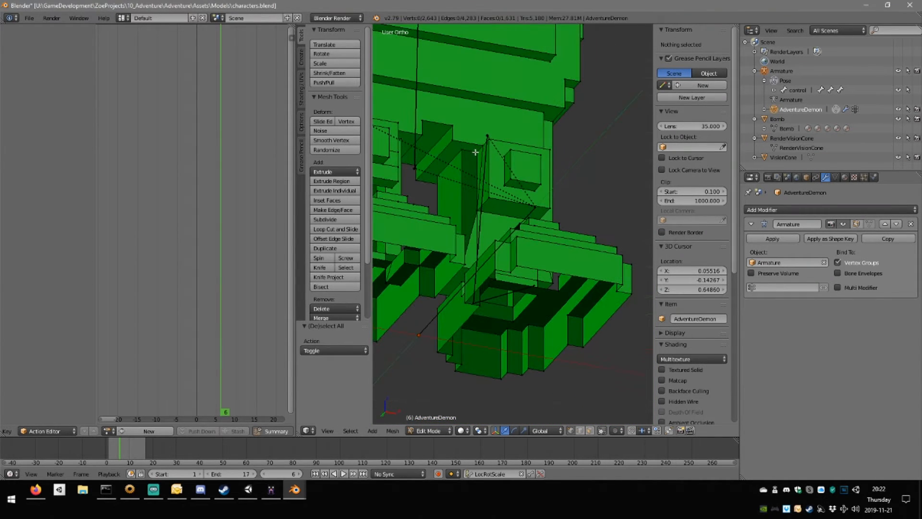
Fill the remaining narrow gap at the upper inner side of the knee plate.
right_click(476, 154)
right_click(495, 163, "shift")
key("f")
middle_click_drag(496, 164, 404, 222)
key("a")
Extrude the inner ankle corner vertex of the foot opening upward along Z by about 1 unit.
scroll(422, 249, "up", 5)
middle_click_drag(432, 266, 550, 314)
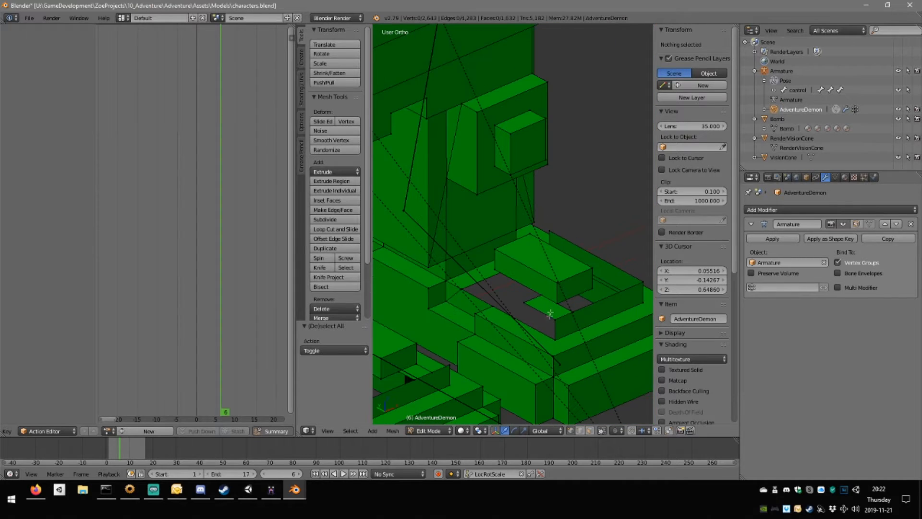
scroll(506, 261, "up", 6)
right_click(427, 267)
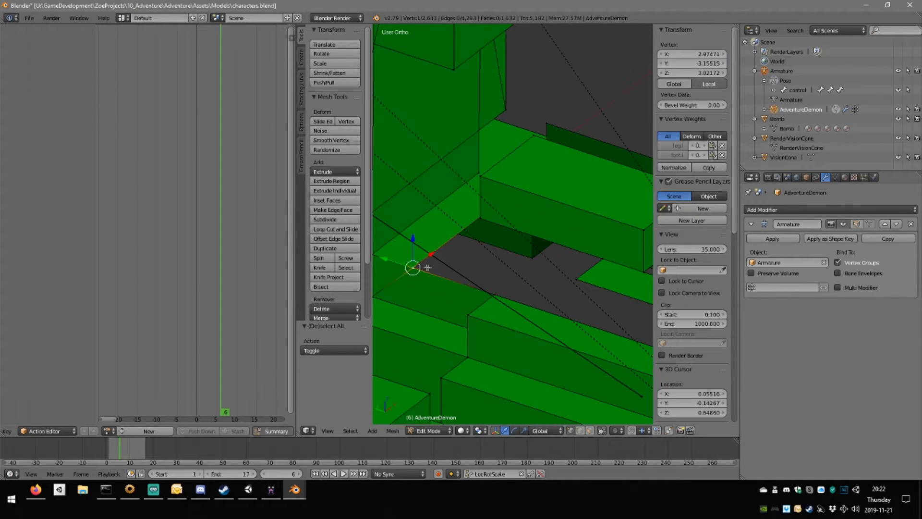
middle_click_drag(427, 267, 536, 264)
key("e")
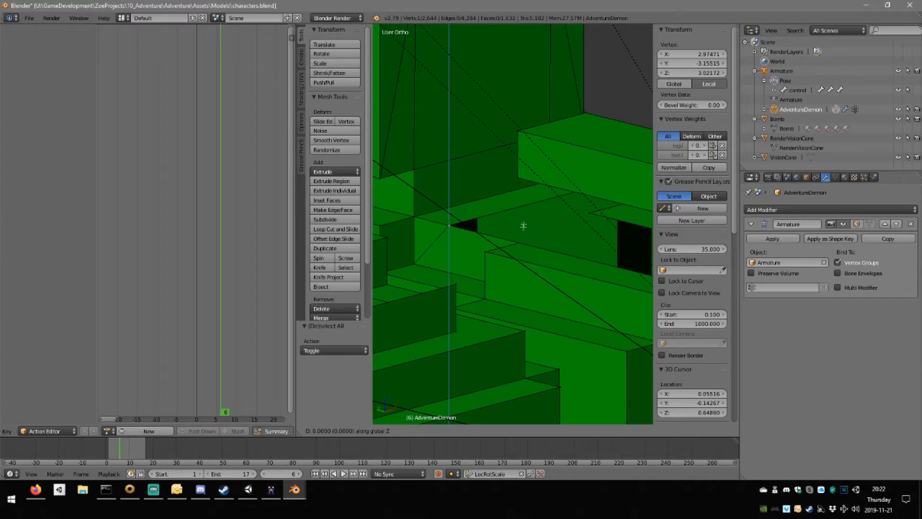
left_click(522, 210)
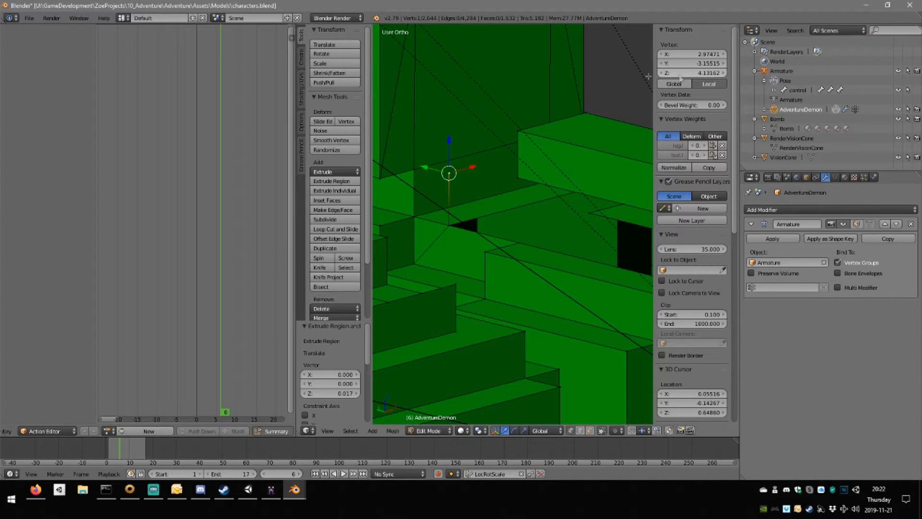
mouse_move(458, 147)
middle_mouse_down()
mouse_move(493, 130)
mouse_move(471, 140)
middle_mouse_up()
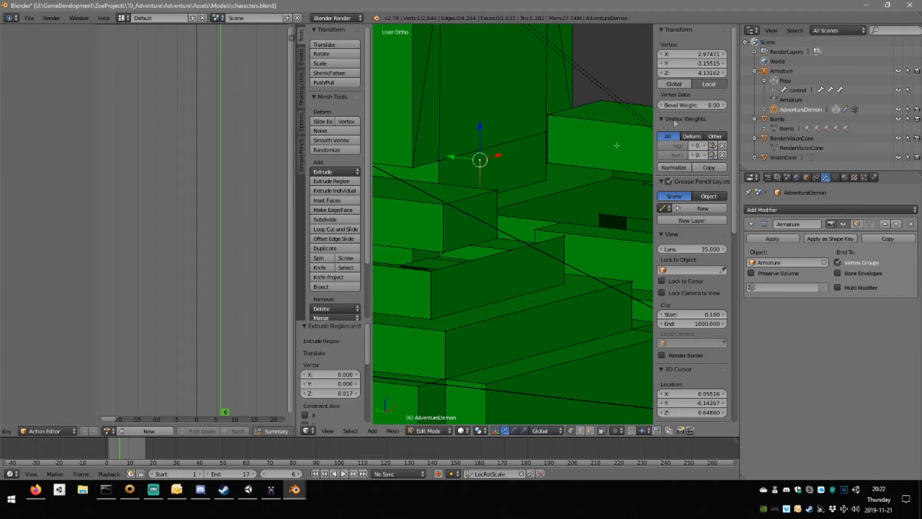
middle_click_drag(521, 135, 541, 181)
Fill a wall face from the extruded vertex along the back of the foot opening at the shin's base.
scroll(534, 135, "down", 4)
right_click(507, 248, "shift")
middle_click_drag(507, 249, 592, 215)
right_click(557, 208, "shift")
right_click(536, 235, "shift")
key("f")
key("a")
Fill a face from the extruded corner forward along the inner side of the foot opening.
right_click(500, 229)
right_click(492, 243, "shift")
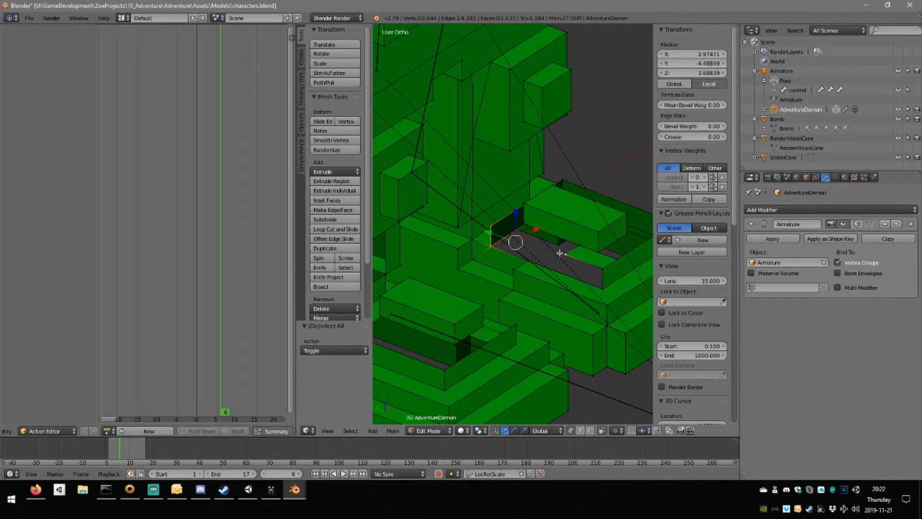
middle_click_drag(557, 263, 572, 275)
right_click(578, 246, "shift")
key("f")
key("a")
Delete the vertex on the inner side of the foot opening next to the raised block.
right_click(567, 246)
right_click(607, 260, "shift")
key("a")
right_click(546, 259)
key("x")
left_click(571, 275)
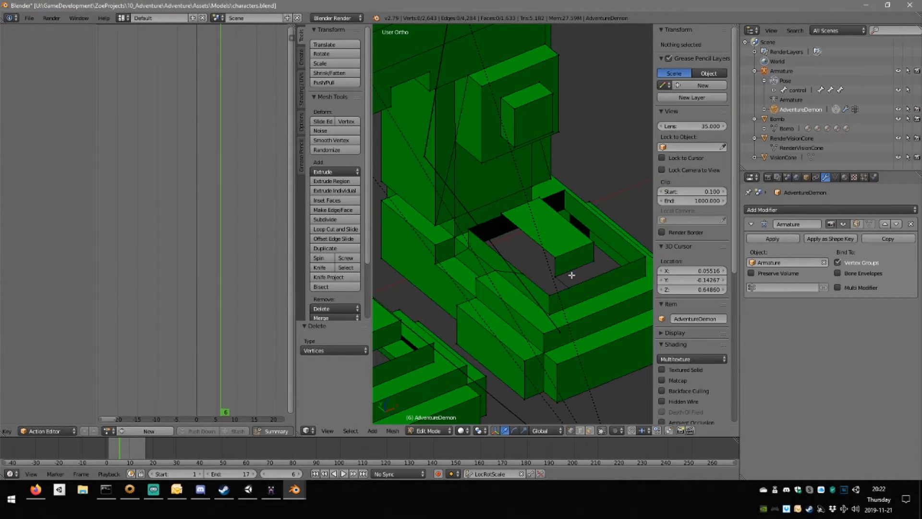
Delete the middle vertex on the upper edge of the foot opening's front wall.
right_click(555, 276)
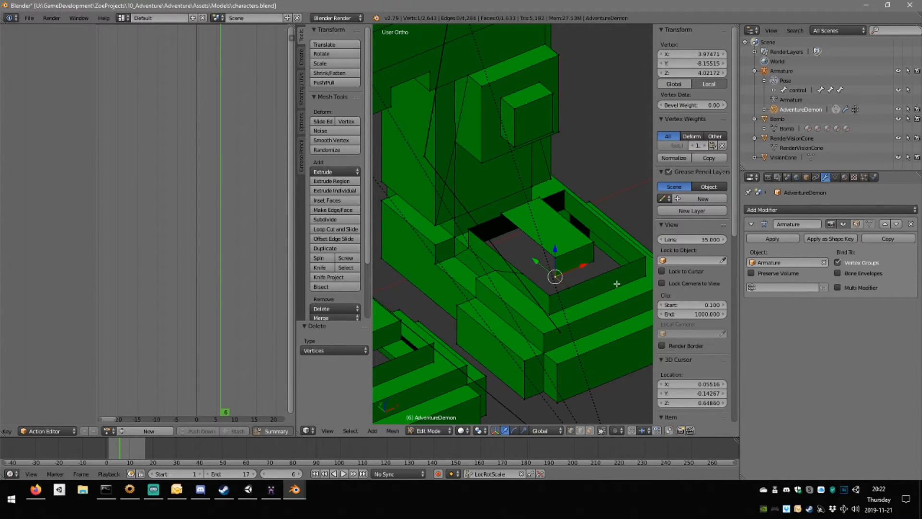
right_click(574, 287, "shift")
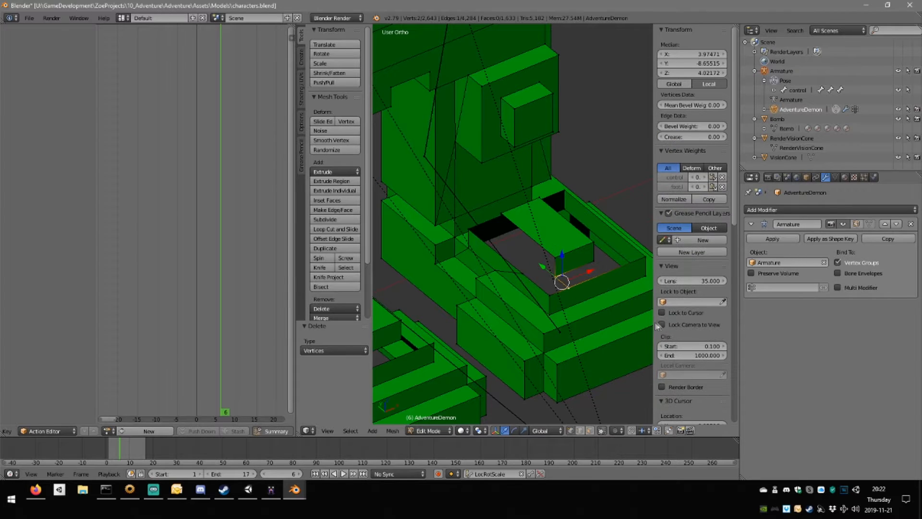
key("x")
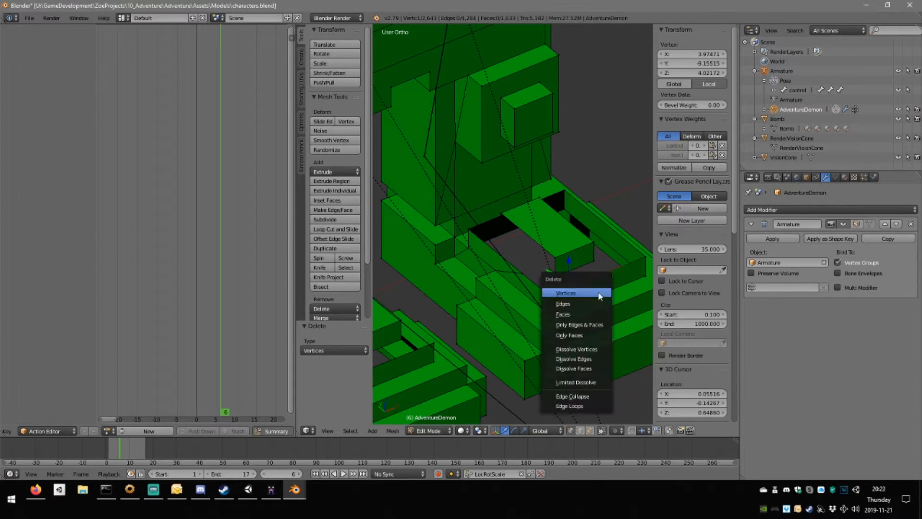
left_click(599, 293)
middle_click_drag(609, 289, 522, 283)
middle_click_drag(432, 282, 495, 288)
Refill the front wall of the foot opening as one face between its corner vertices.
right_click(538, 294)
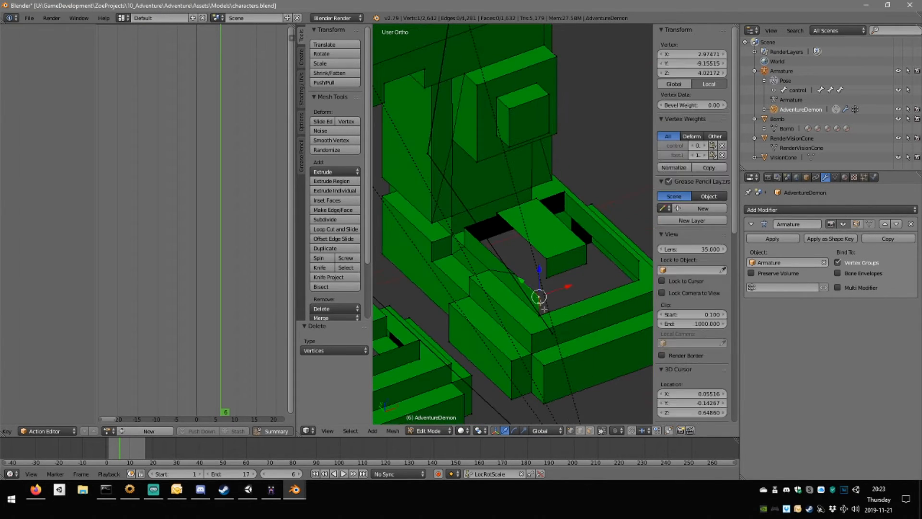
right_click(540, 311, "shift")
middle_click_drag(620, 306, 587, 264)
right_click(625, 259, "shift")
key("f")
key("a")
Delete the leftover vertex along the inner side of the foot opening together with its attached faces.
right_click(553, 286, "alt")
right_click(551, 272)
key("x")
left_click(621, 279)
Fill a face along the inner side of the foot opening from the ankle corner to the upper front corner.
right_click(459, 223)
right_click(459, 243, "shift")
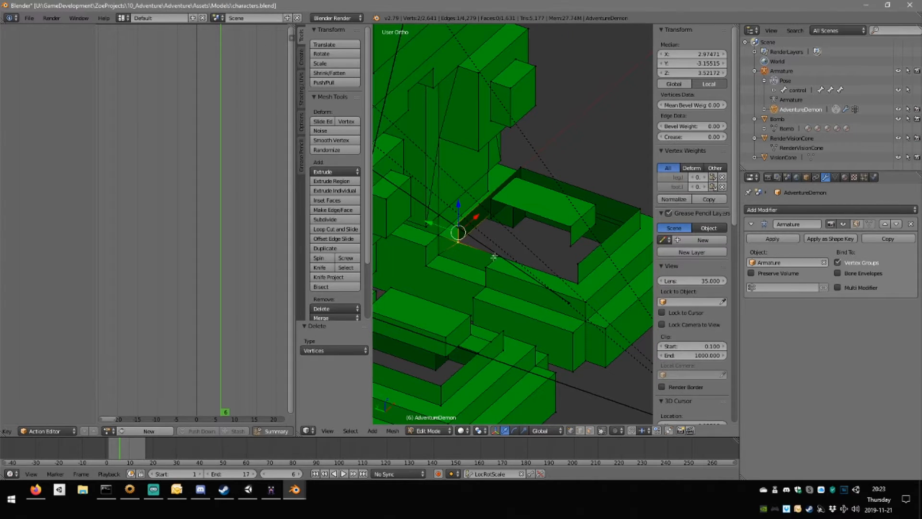
right_click(498, 257, "shift")
right_click(576, 265, "shift")
key("f")
key("a")
Fill the remaining triangular gap at the lower front end of the foot opening's inner side.
right_click(500, 258)
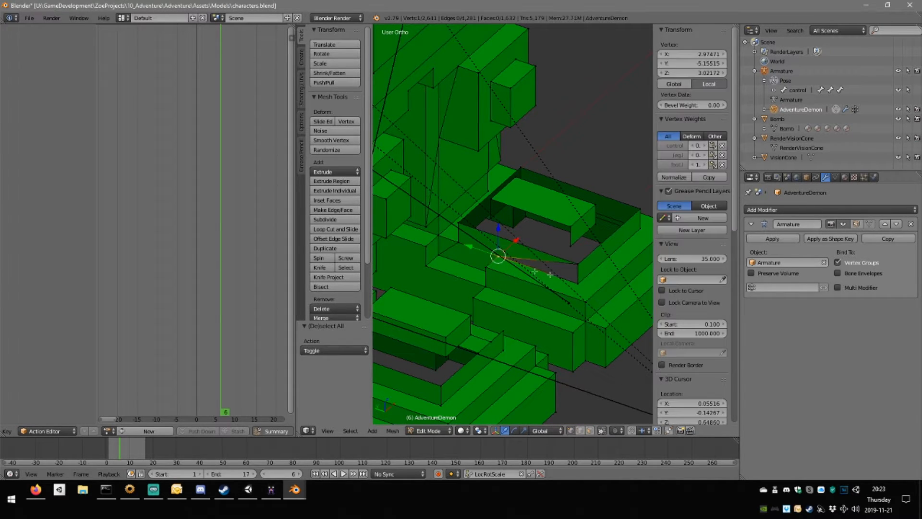
right_click(576, 281, "shift")
right_click(575, 261, "shift")
key("f")
key("a")
Cap the foot opening with a face around its upper edge loop and close the open side of the raised block.
right_click(533, 249, "alt")
key("f")
key("a")
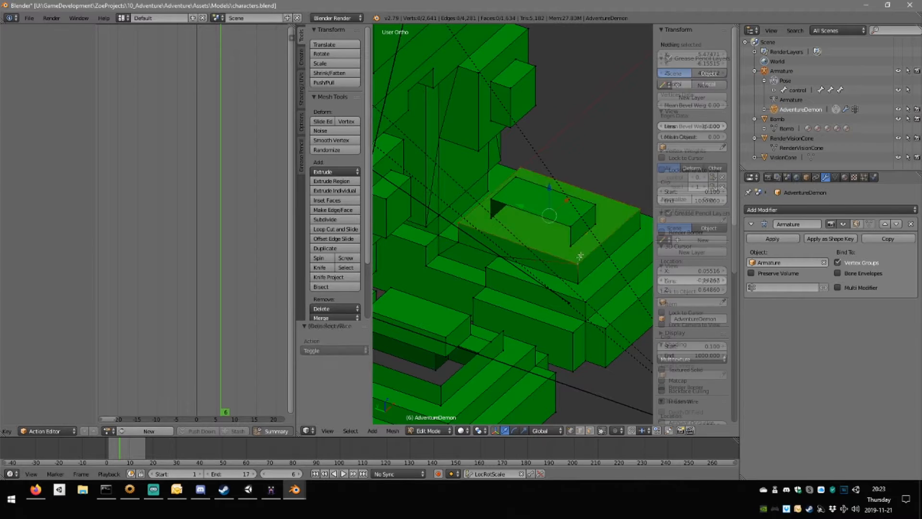
mouse_move(533, 214)
middle_mouse_down()
mouse_move(583, 229)
mouse_move(548, 213)
mouse_move(459, 211)
mouse_move(439, 183)
mouse_move(447, 154)
mouse_move(456, 180)
mouse_move(553, 257)
mouse_move(533, 251)
mouse_move(512, 292)
mouse_move(598, 223)
mouse_move(568, 251)
mouse_move(543, 220)
middle_mouse_up()
right_click(563, 206, "alt")
key("f")
key("a")
On the other foot, delete three vertices between the raised block and the front wall of the foot opening.
right_click(472, 205, "alt")
key("a")
scroll(456, 180, "down", 5)
scroll(553, 257, "down", 4)
scroll(518, 202, "up", 4)
middle_click_drag(485, 188, 518, 264, "shift")
scroll(472, 262, "up", 4)
middle_click_drag(442, 270, 528, 283, "shift")
right_click(500, 280)
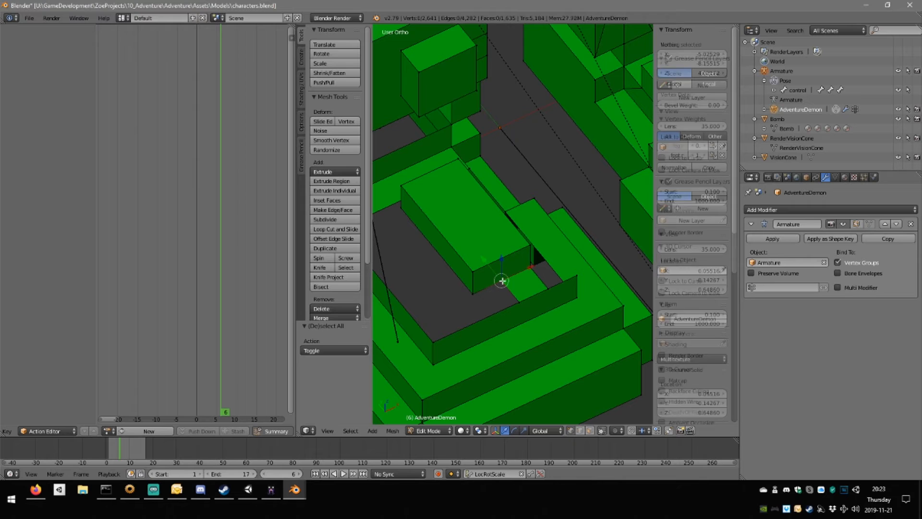
right_click(523, 300, "shift")
right_click(552, 291, "shift")
key("x")
left_click(553, 291)
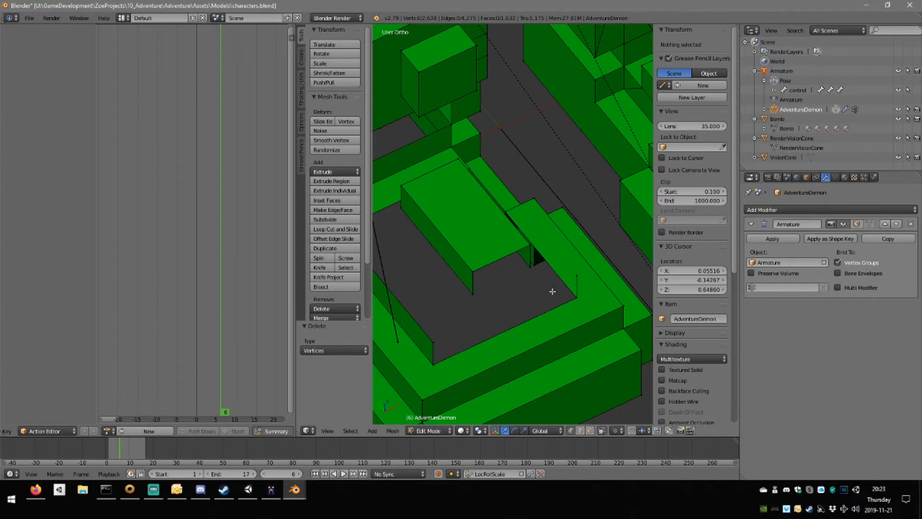
Extrude the inner ankle corner vertex of the foot opening up to local Z 4.02172 and fill the opening's ankle-side wall.
middle_click_drag(551, 291, 531, 221)
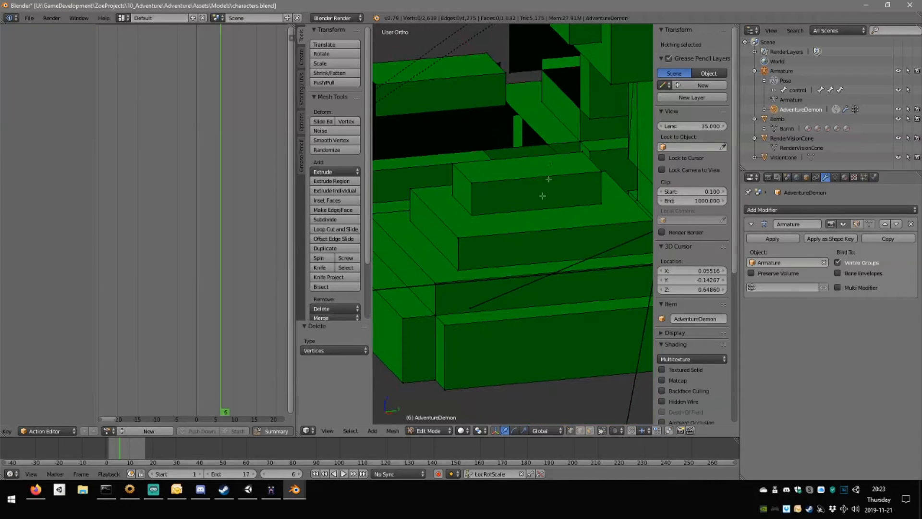
right_click(548, 142)
middle_click_drag(552, 138, 563, 143)
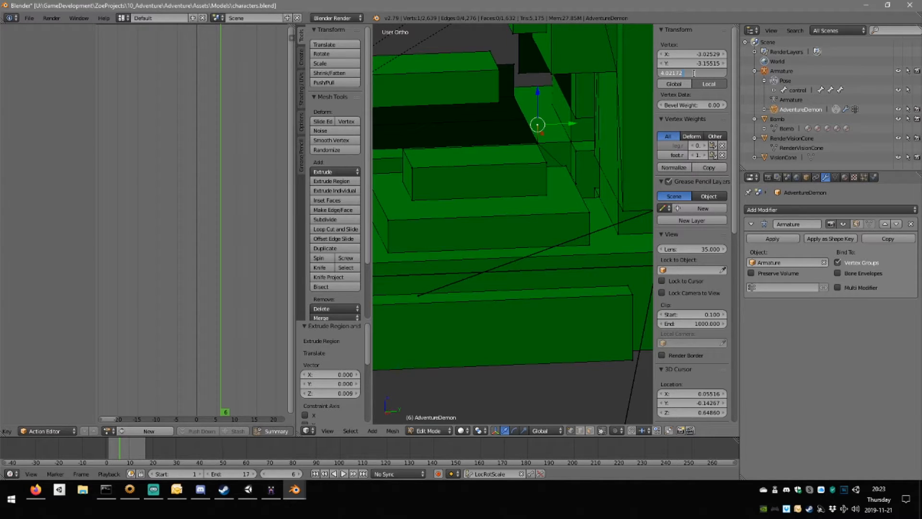
right_click(514, 67)
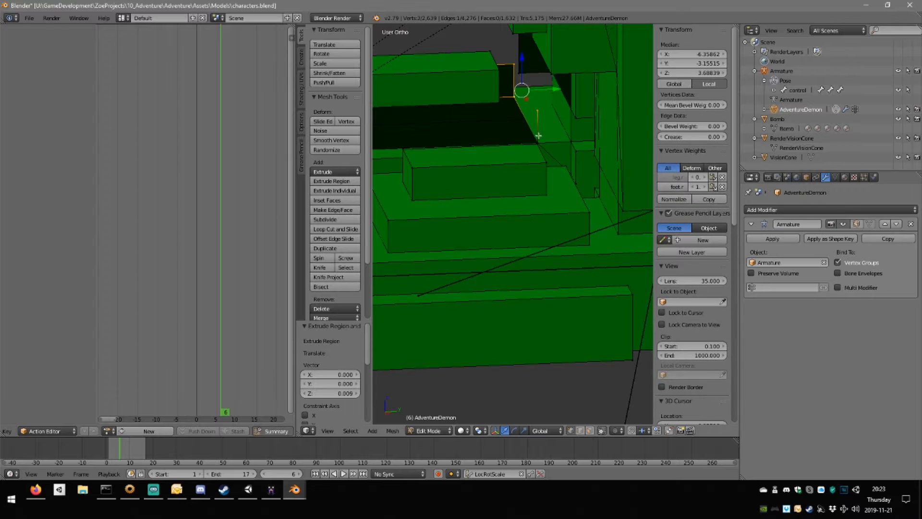
middle_click_drag(537, 139, 568, 157)
key("f")
key("a")
Fill a face along the opening's inner side from the new ankle corner vertex to the upper front corner.
right_click(560, 146)
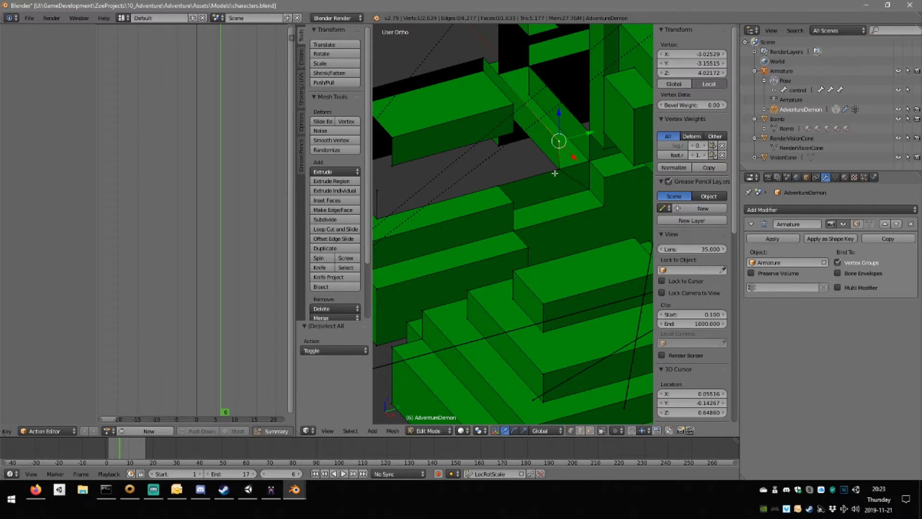
right_click(555, 172, "shift")
middle_click_drag(507, 180, 585, 165)
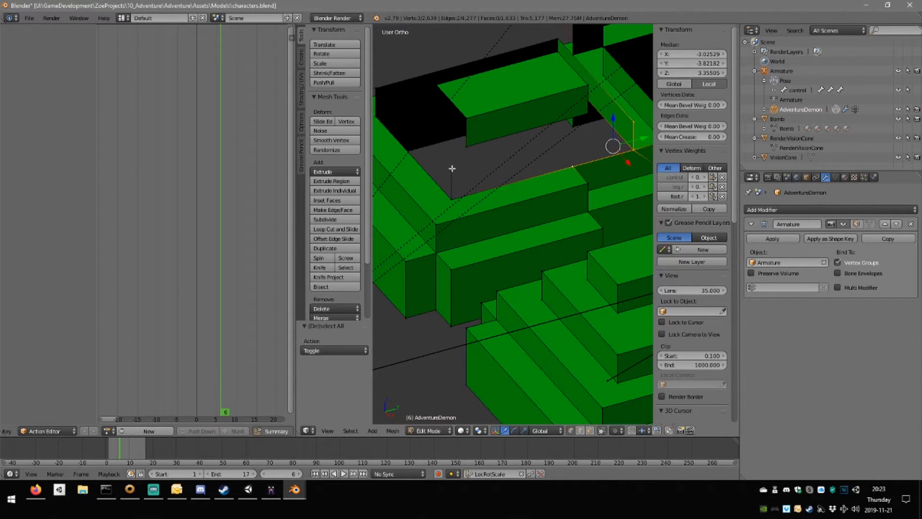
key("f")
key("a")
Fill the triangular gap left at the lower front end of the opening's inner side.
middle_click_drag(525, 199, 423, 159)
right_click(496, 136)
right_click(495, 164, "shift")
right_click(613, 134, "shift")
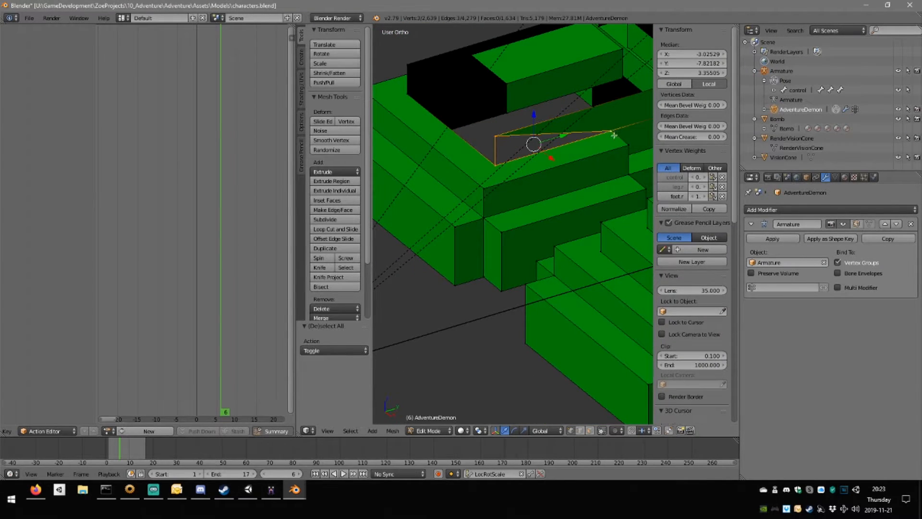
key("f")
key("a")
Fill the front wall of the foot opening, starting from the vertical edge at its inner front corner.
middle_click_drag(475, 120, 533, 144)
right_click(494, 150)
right_click(494, 173, "shift")
middle_click_drag(494, 175, 576, 164)
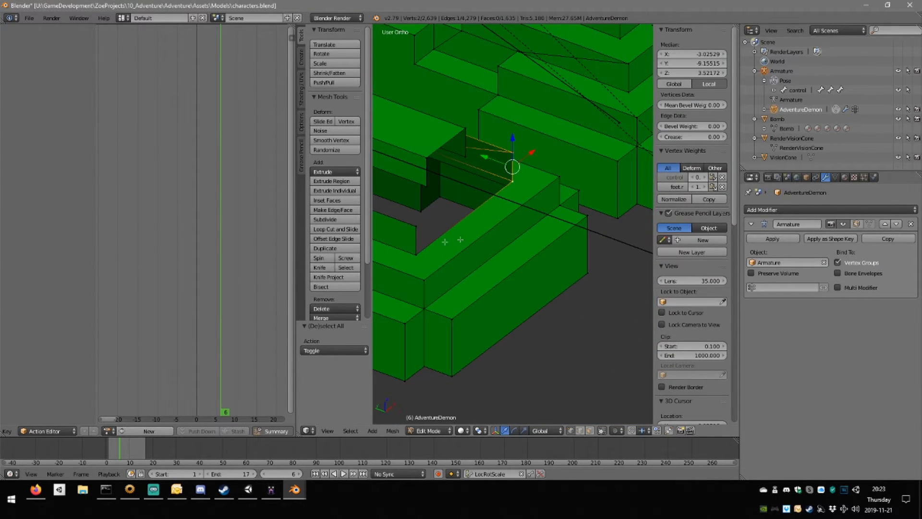
key("f")
key("a")
middle_click_drag(477, 235, 541, 195)
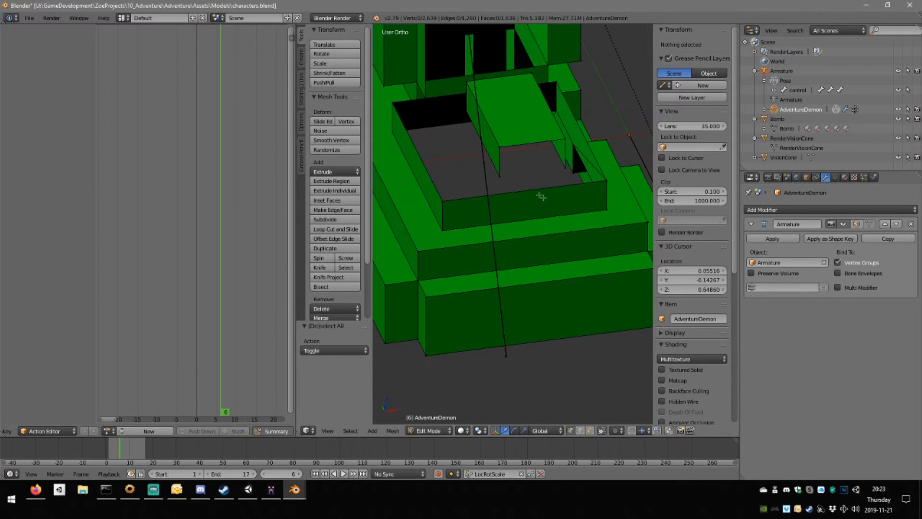
Cap this foot's opening with a face around its upper edge loop and close the open front side of the raised block.
right_click(536, 193, "alt")
key("f")
key("a")
right_click(530, 144, "alt")
key("f")
key("a")
middle_click_drag(508, 146, 477, 140)
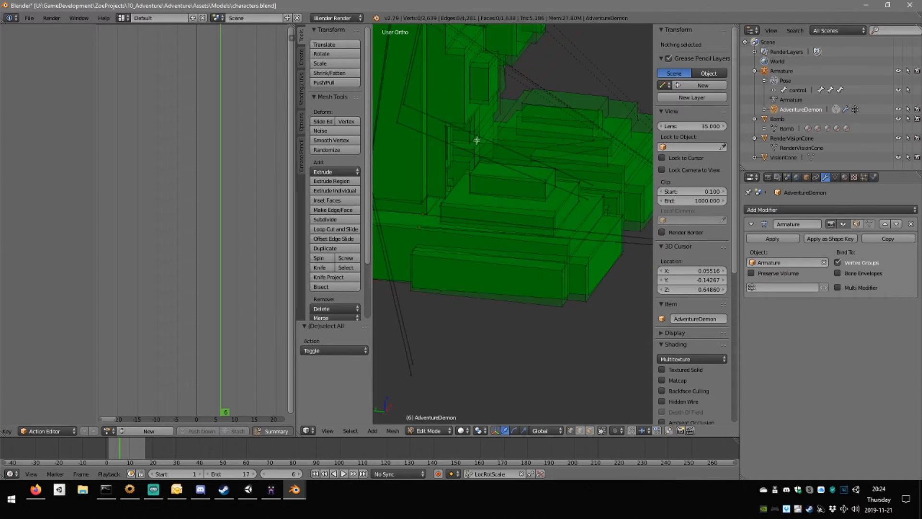
Delete the single vertex beside the knee on the demon's right leg.
right_click(448, 193)
left_click(482, 210)
middle_click_drag(480, 206, 452, 129)
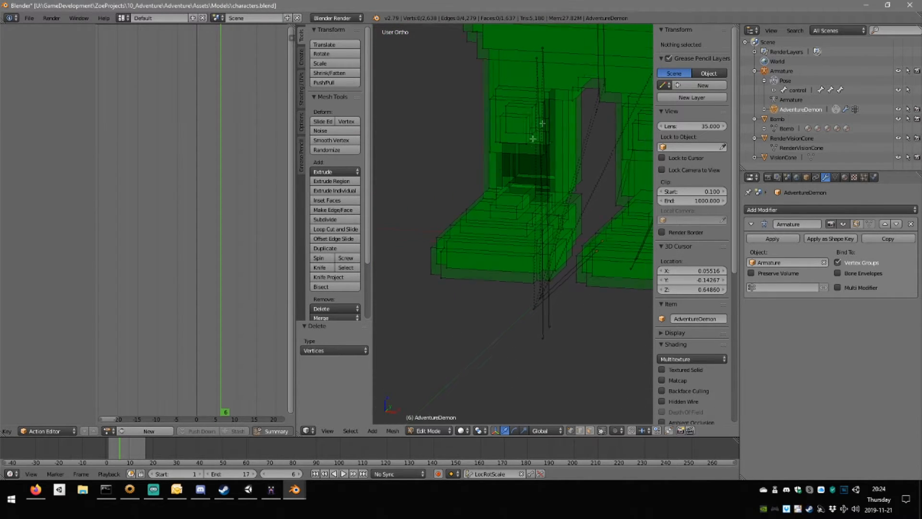
Delete the three vertices along the inner side of the right knee block.
middle_click_drag(533, 139, 506, 194, "shift")
scroll(506, 194, "up", 6)
right_click(483, 86)
right_click(522, 123, "shift")
right_click(522, 87, "shift")
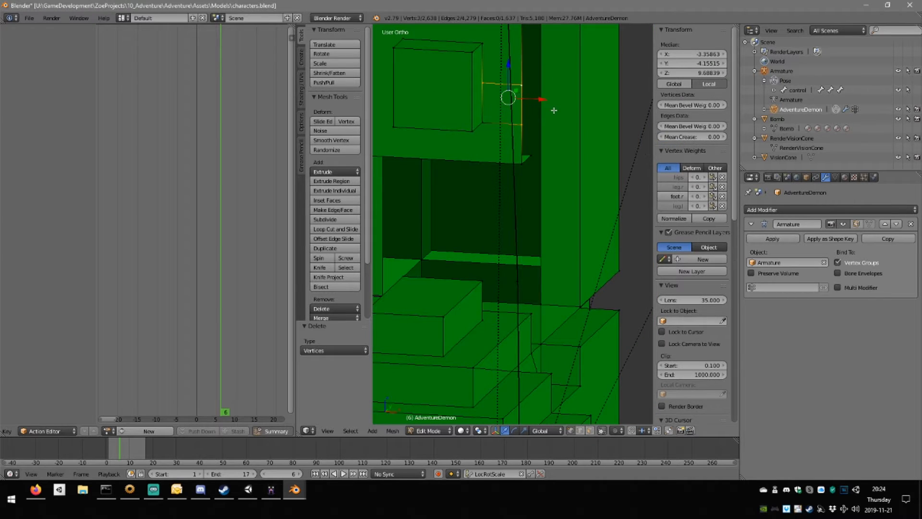
left_click(555, 114)
middle_click_drag(552, 109, 546, 167, "shift")
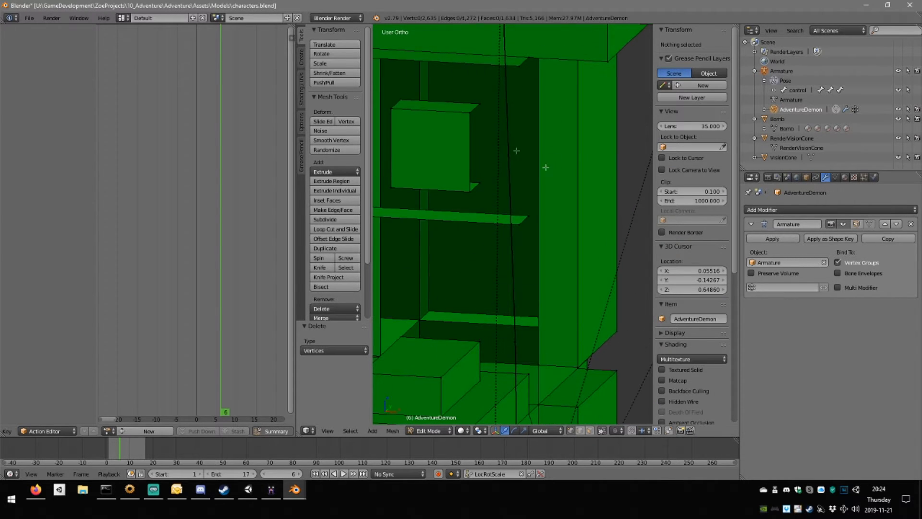
Fill the open inner side of the small protrusion on the right knee with a face.
right_click(472, 108)
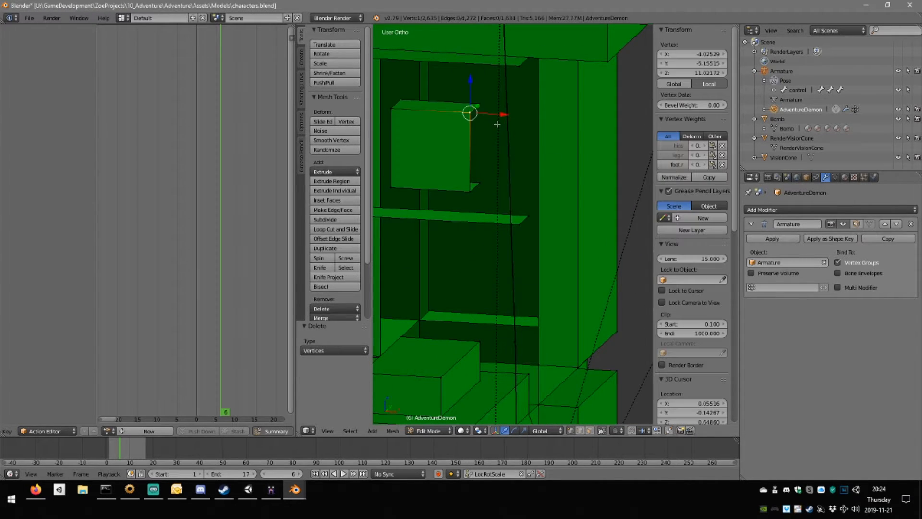
right_click(474, 109, "alt")
key("f")
key("a")
Fill the front of the right knee block with a face between its top and bottom strips.
scroll(436, 117, "down", 2)
mouse_move(435, 117)
middle_mouse_down()
mouse_move(480, 112)
mouse_move(440, 125)
mouse_move(451, 121)
middle_mouse_up()
right_click(452, 121)
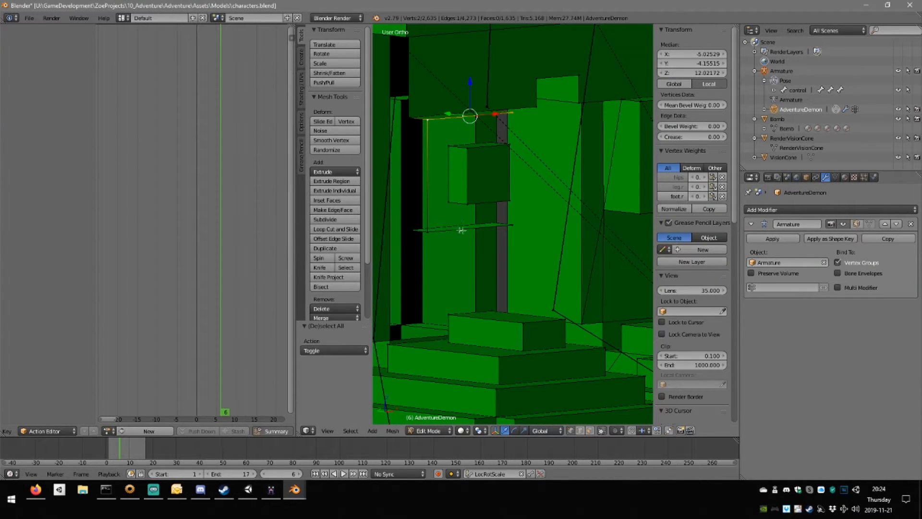
right_click(516, 225, "shift")
key("f")
middle_click_drag(521, 224, 482, 173)
key("a")
Try to fill the inner side of the right knee block with a face, and undo the fill.
key("l")
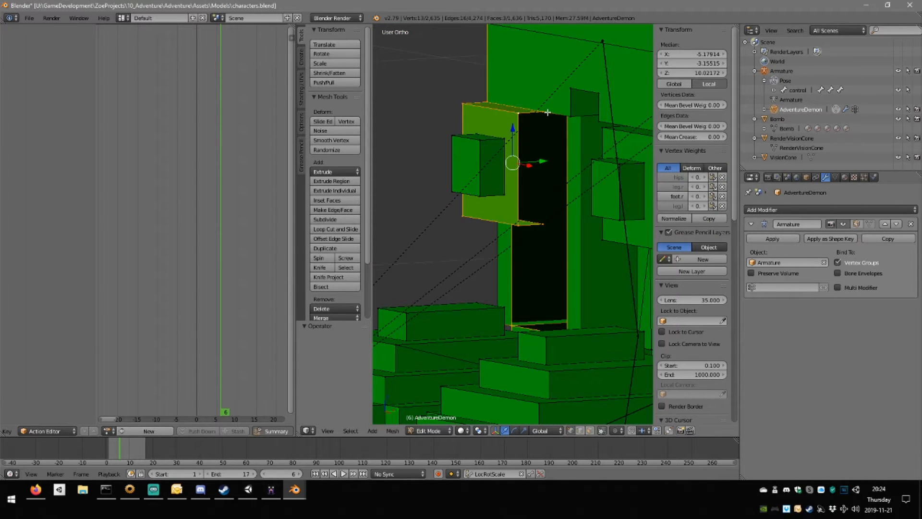
right_click(547, 111)
right_click(519, 222, "shift")
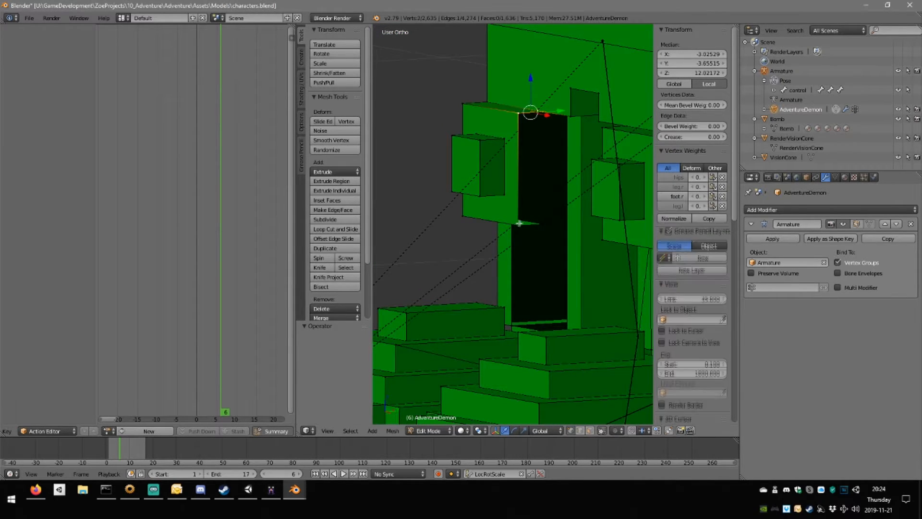
key("f")
key("a")
middle_click_drag(534, 227, 439, 169)
key("ctrl+z")
key("a")
Set the local Y of the two lower back knee vertices on the left leg to -2.15515.
scroll(475, 249, "up", 2)
mouse_move(475, 249)
middle_mouse_down()
mouse_move(506, 240)
mouse_move(475, 247)
mouse_move(490, 204)
mouse_move(560, 243)
mouse_move(521, 243)
mouse_move(513, 257)
mouse_move(564, 242)
middle_mouse_up()
right_click(554, 232)
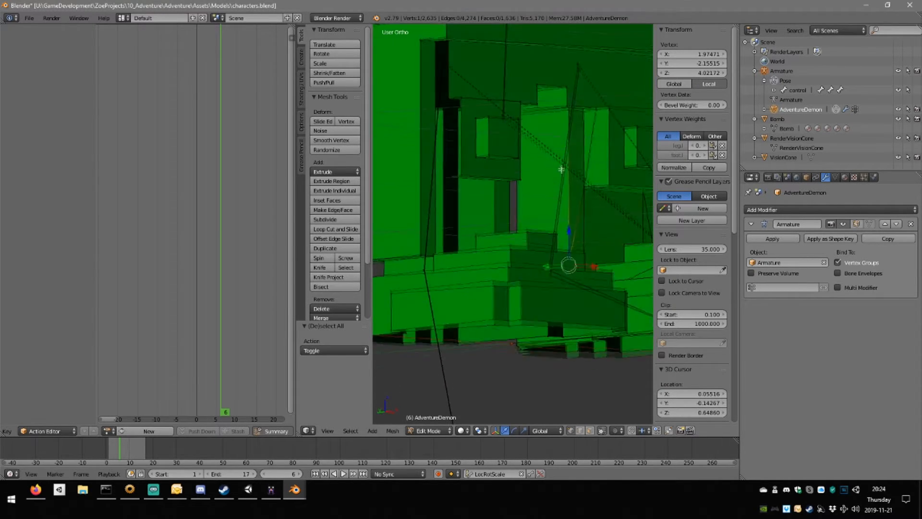
middle_click_drag(562, 169, 544, 167)
right_click(581, 193)
middle_click_drag(589, 196, 574, 198)
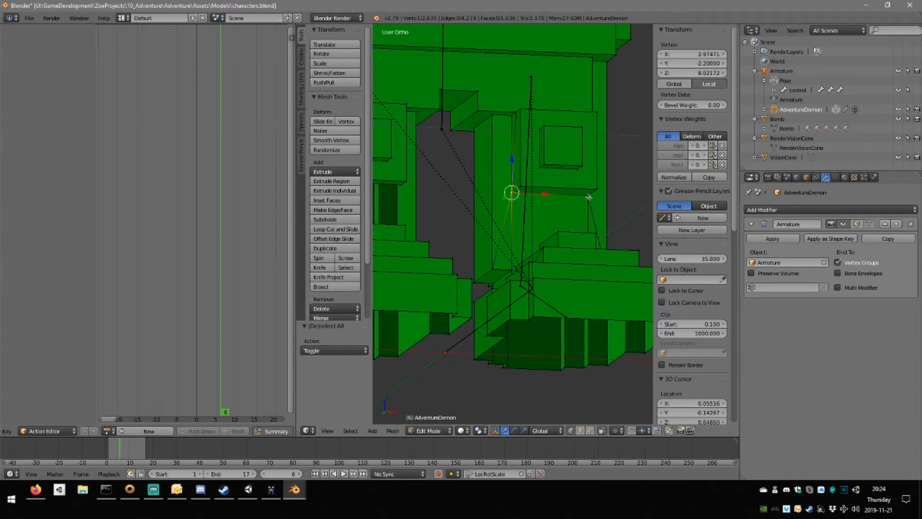
right_click(588, 197, "shift")
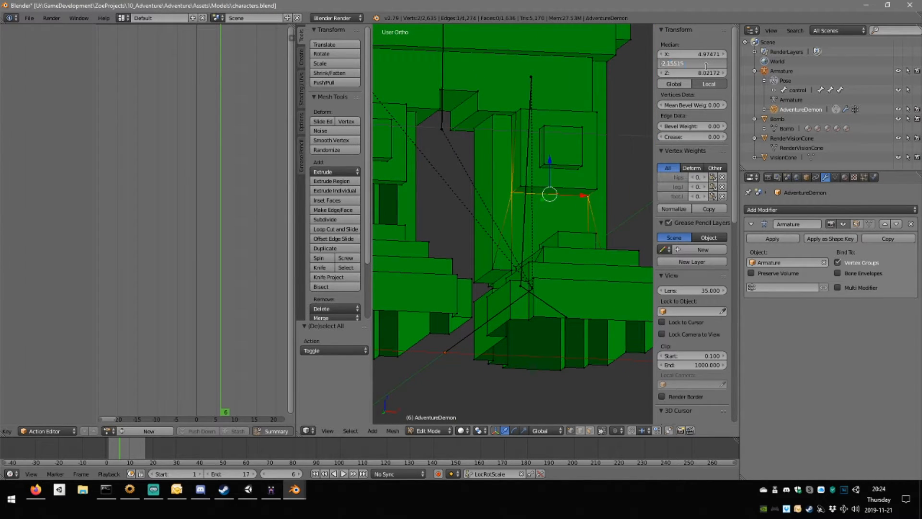
middle_click_drag(427, 193, 574, 218, "shift")
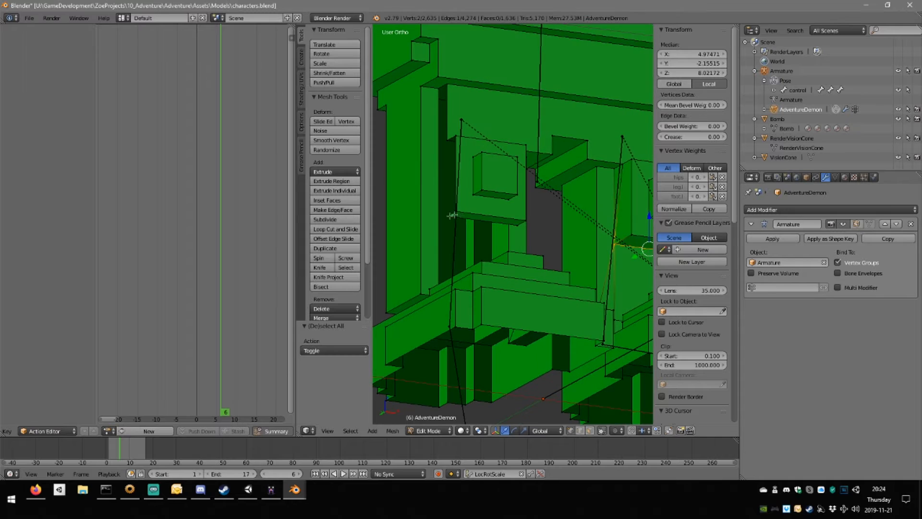
Set the local Y of the two lower back knee vertices on the right leg to -2.15515.
right_click(447, 216)
right_click(517, 226, "shift")
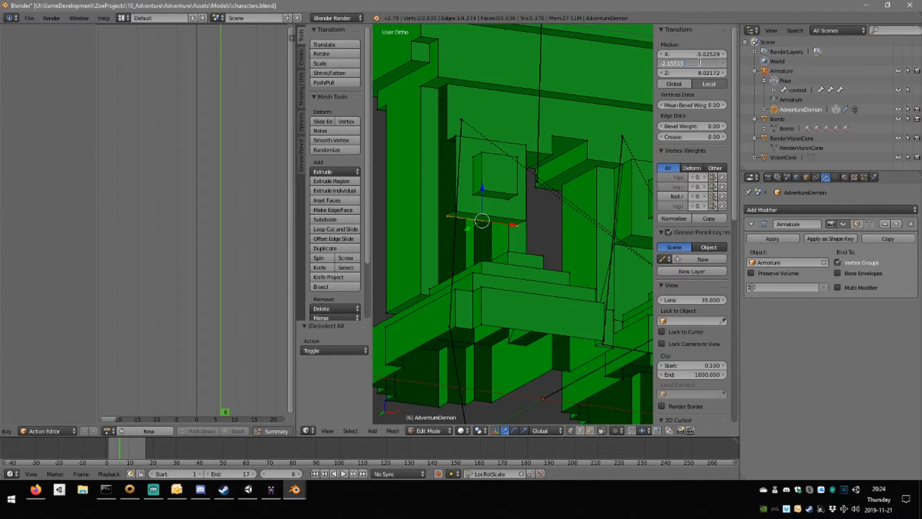
key("a")
middle_click_drag(506, 224, 528, 226)
middle_click_drag(609, 218, 570, 218)
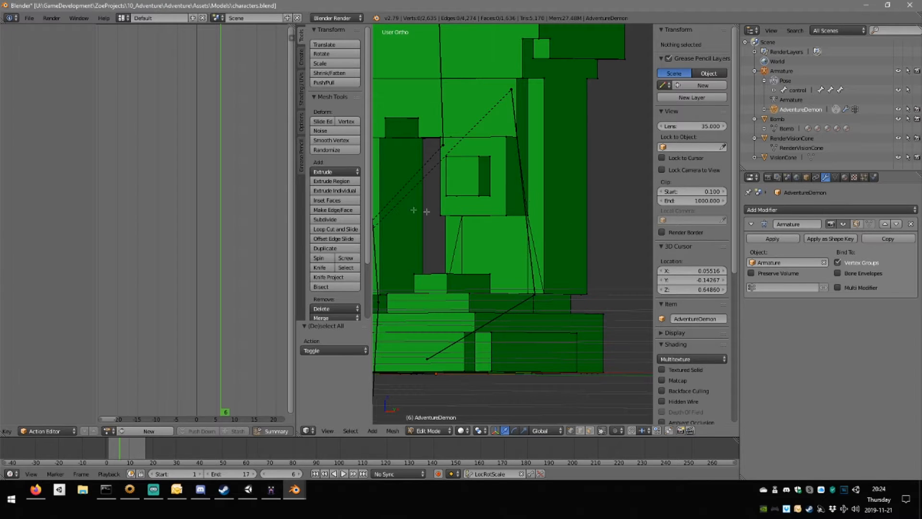
Delete the vertical edge on the outer side of the right leg behind the knee block.
middle_click_drag(413, 210, 503, 149)
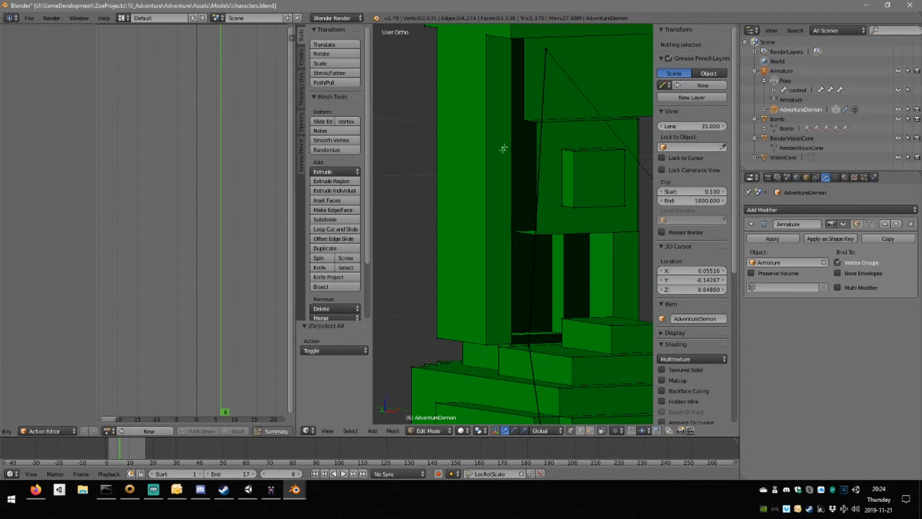
right_click(511, 158)
key("a")
right_click(516, 181)
key("x")
left_click(517, 183)
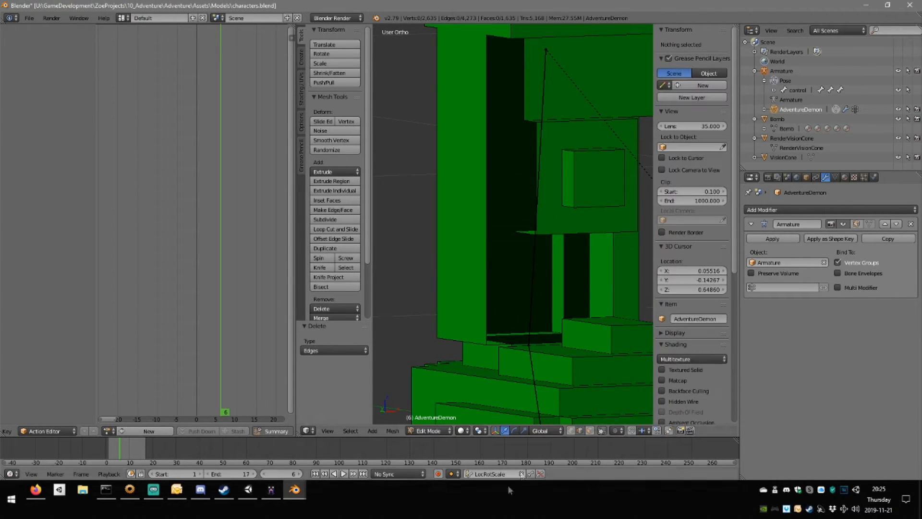
Fill the upper part of the right leg's outer gap with a triangular face reaching down to the knee corner.
middle_click_drag(559, 192, 539, 159)
right_click(530, 220)
right_click(563, 85, "shift")
middle_click_drag(562, 85, 557, 244)
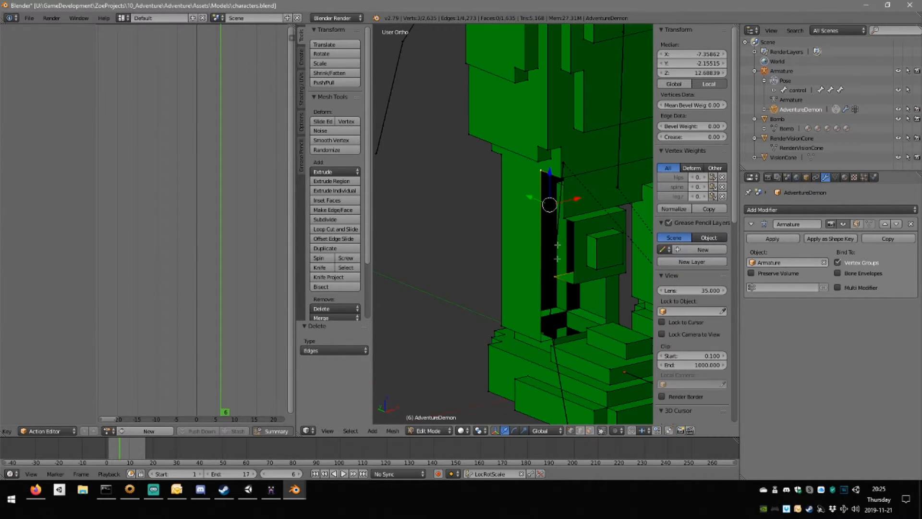
key("a")
Fill the lower part of the right leg's outer gap with a triangular face below the knee corner.
middle_click_drag(563, 348, 510, 210)
right_click(510, 210)
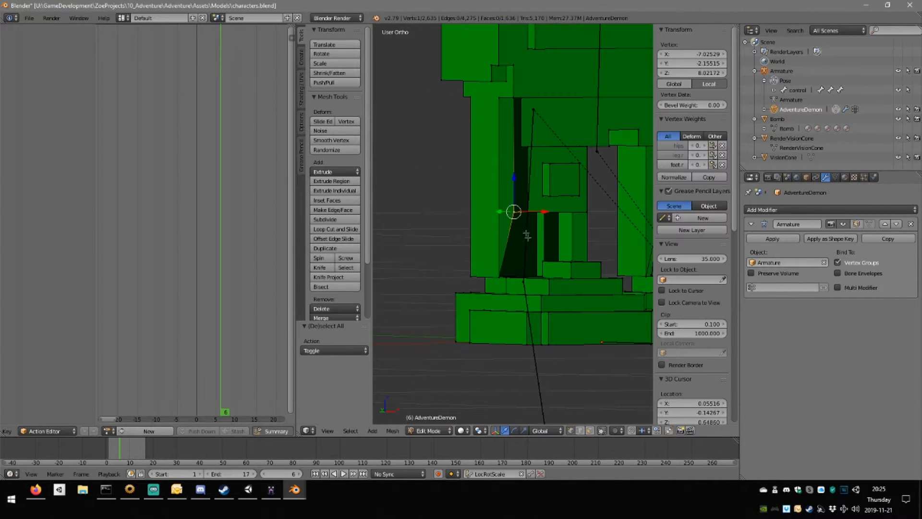
scroll(506, 317, "up", 3)
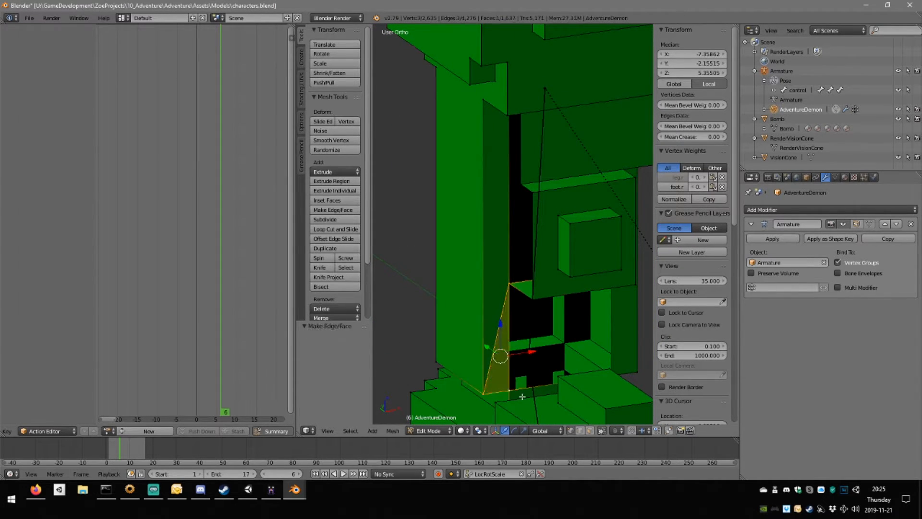
key("a")
Delete the vertical edge on the inner side of the right leg beside the knee opening.
middle_click_drag(522, 396, 500, 286)
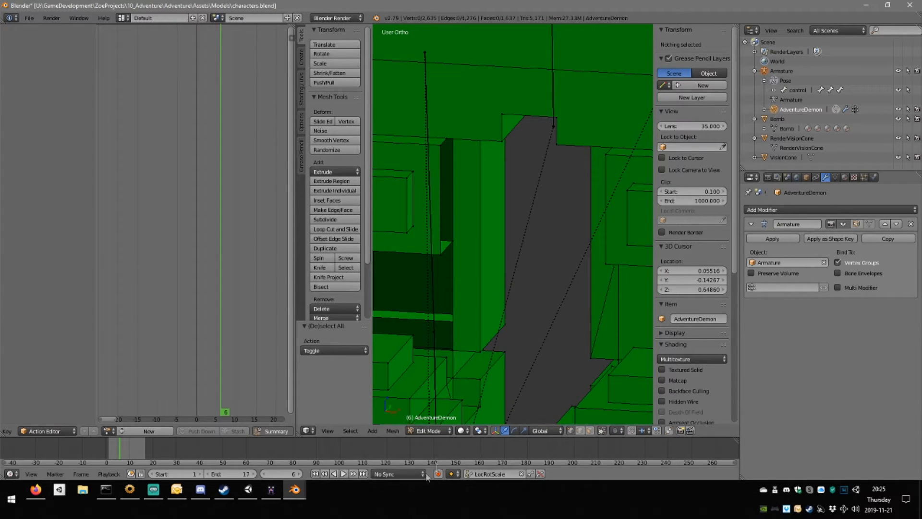
right_click(456, 260)
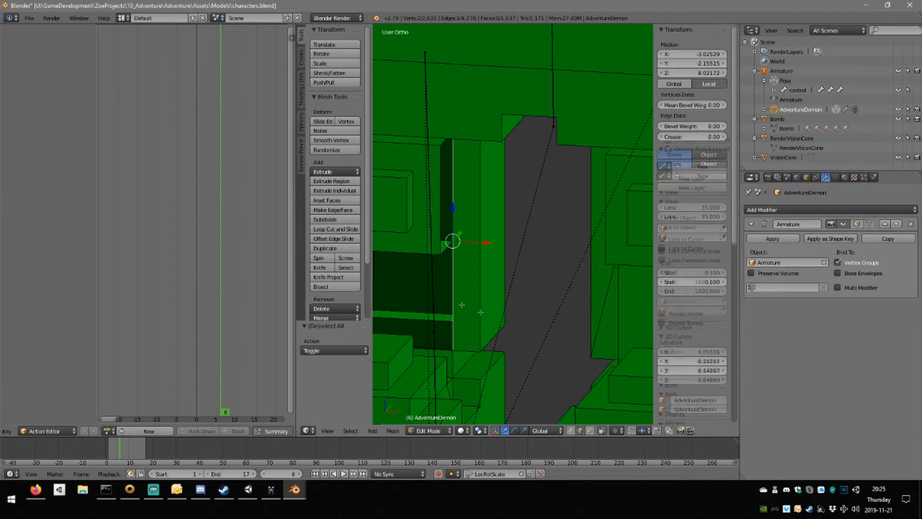
key("x")
left_click(490, 314)
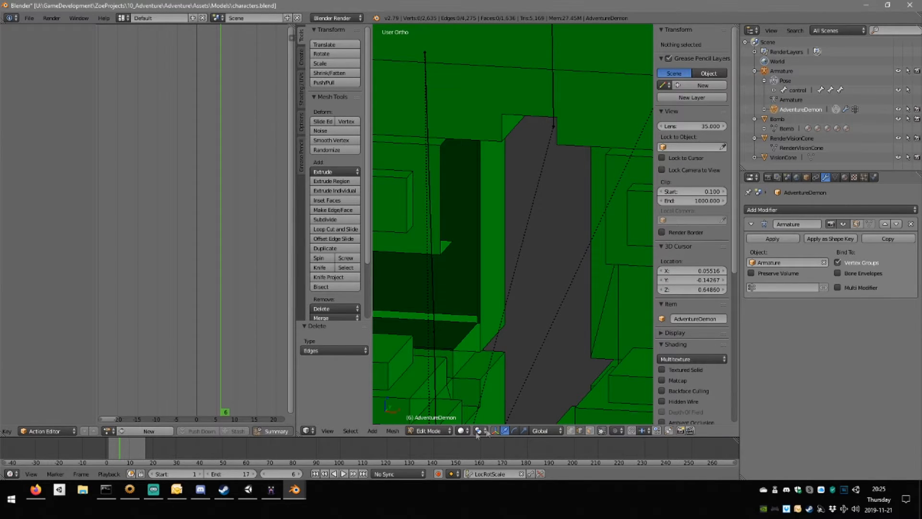
Fill the lower inner gap of the right leg with a triangular face below the knee corner.
middle_click_drag(451, 325, 486, 273)
right_click(546, 379)
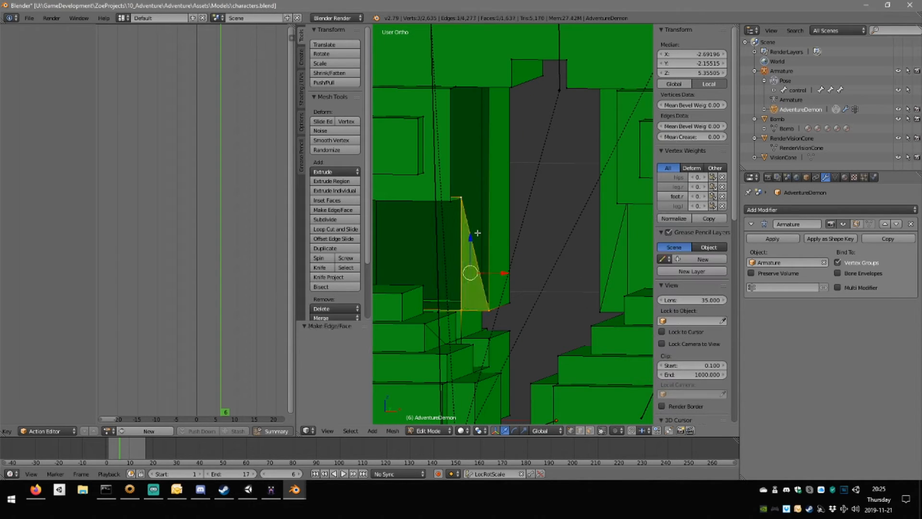
key("a")
Fill the inner gap above the right knee's lower corner with a face between three vertices.
middle_click_drag(476, 175, 477, 128, "shift")
right_click(463, 218)
middle_click_drag(477, 128, 448, 214, "shift")
right_click(471, 97, "shift")
right_click(490, 107, "shift")
key("f")
key("a")
Close the remaining gaps between the right knee block and the inner side of the leg with faces.
scroll(484, 248, "down", 4)
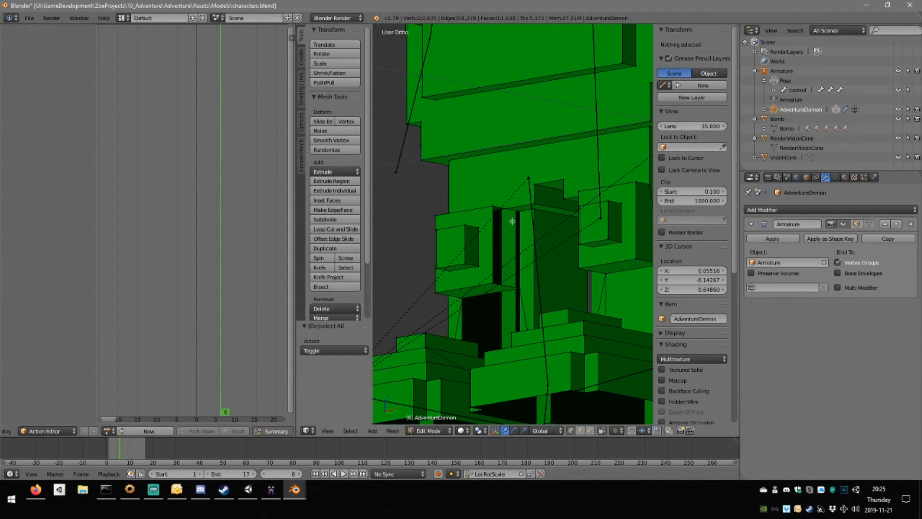
right_click(522, 213)
key("f")
key("a")
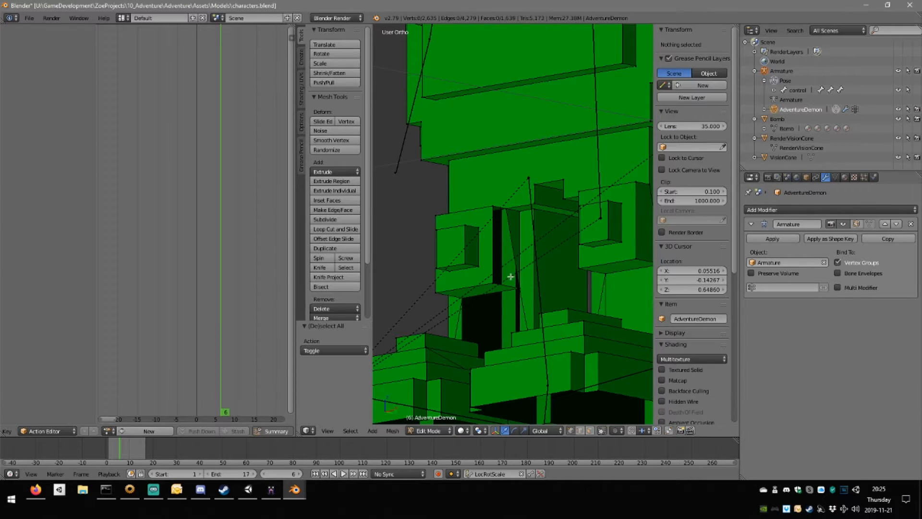
middle_click_drag(511, 232, 499, 277)
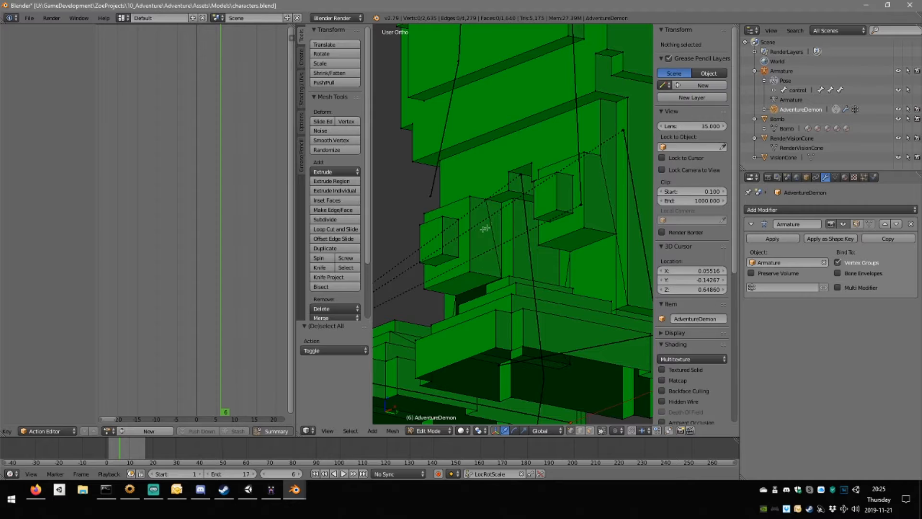
Fill the outer side of the right knee block with a four-sided face.
middle_click_drag(485, 228, 510, 249)
right_click(506, 180, "shift")
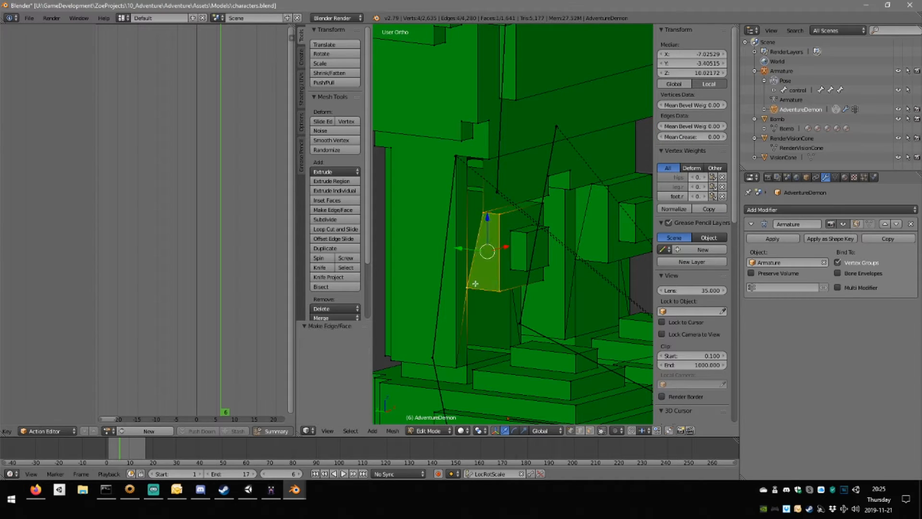
key("a")
Close the remaining openings between the right knee's outer side and the leg with two faces.
right_click(468, 287)
right_click(483, 212, "shift")
middle_click_drag(483, 213, 434, 236)
key("f")
key("a")
right_click(428, 279, "alt")
key("f")
key("a")
Return to weight painting and subtract the foot.r weight from the lower leg just above the ankle.
mouse_move(512, 234)
middle_mouse_down()
mouse_move(452, 237)
mouse_move(422, 214)
mouse_move(525, 192)
mouse_move(528, 291)
mouse_move(556, 267)
mouse_move(608, 263)
mouse_move(413, 282)
mouse_move(426, 263)
mouse_move(470, 258)
mouse_move(527, 273)
mouse_move(425, 343)
middle_mouse_up()
scroll(527, 290, "down", 4)
key("Tab")
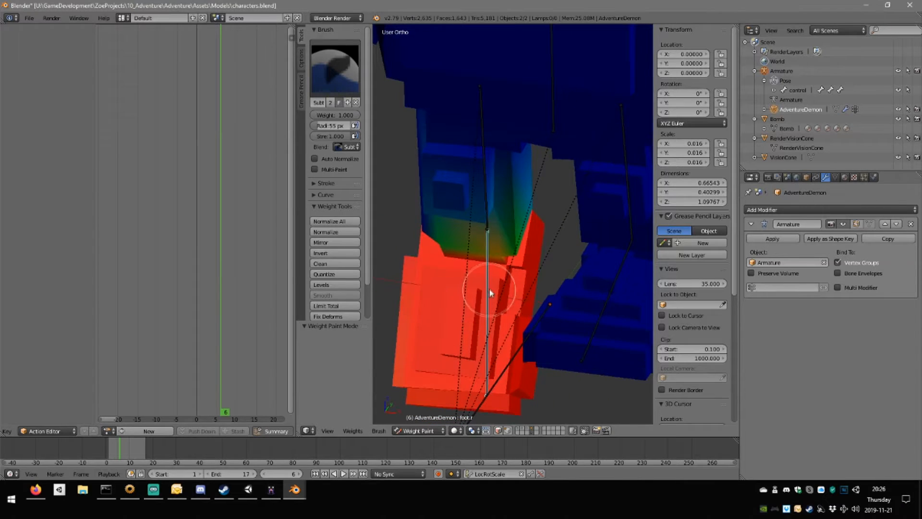
key("ctrl+z")
mouse_move(414, 296)
middle_mouse_down()
mouse_move(446, 250)
mouse_move(474, 255)
mouse_move(456, 232)
mouse_move(499, 230)
mouse_move(477, 217)
mouse_move(496, 243)
mouse_move(541, 231)
mouse_move(510, 247)
mouse_move(470, 234)
mouse_move(543, 269)
middle_mouse_up()
scroll(474, 256, "up", 4)
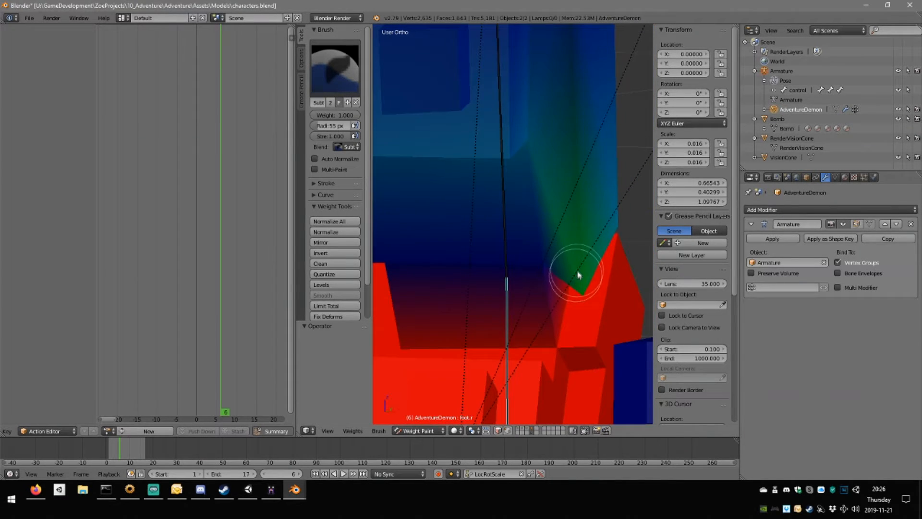
mouse_move(565, 257)
left_mouse_down()
mouse_move(568, 282)
mouse_move(548, 263)
mouse_move(513, 132)
mouse_move(515, 145)
left_mouse_up()
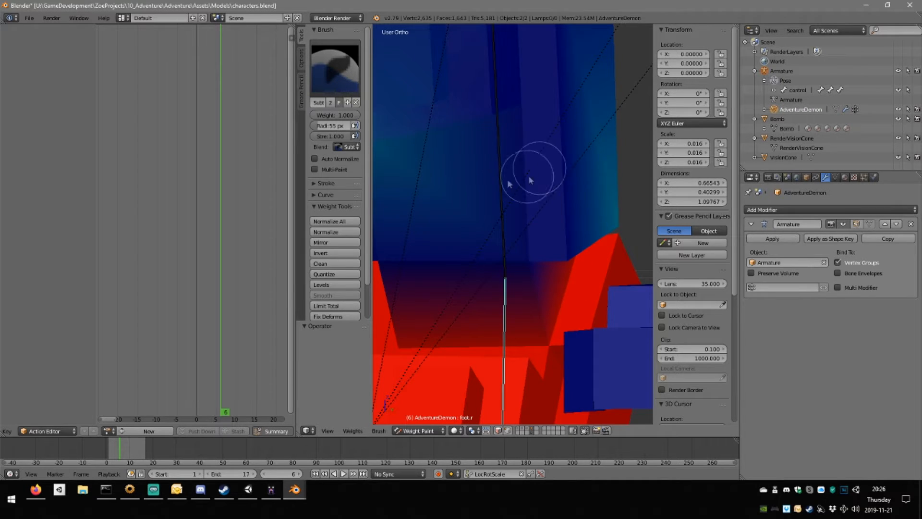
Subtract the leftover foot.r weight from the front of the right leg around the knee block.
scroll(486, 203, "down", 2)
middle_click_drag(479, 204, 504, 191)
left_click_drag(505, 190, 461, 142)
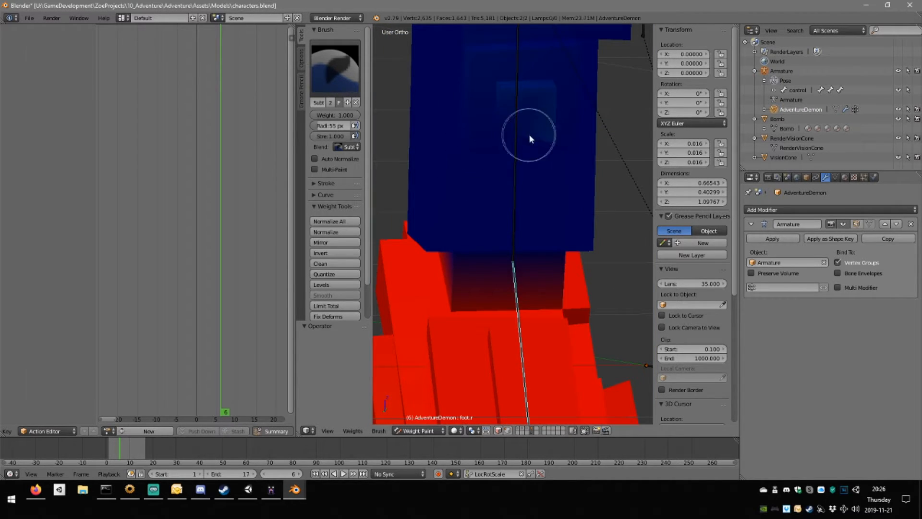
scroll(552, 115, "down", 2)
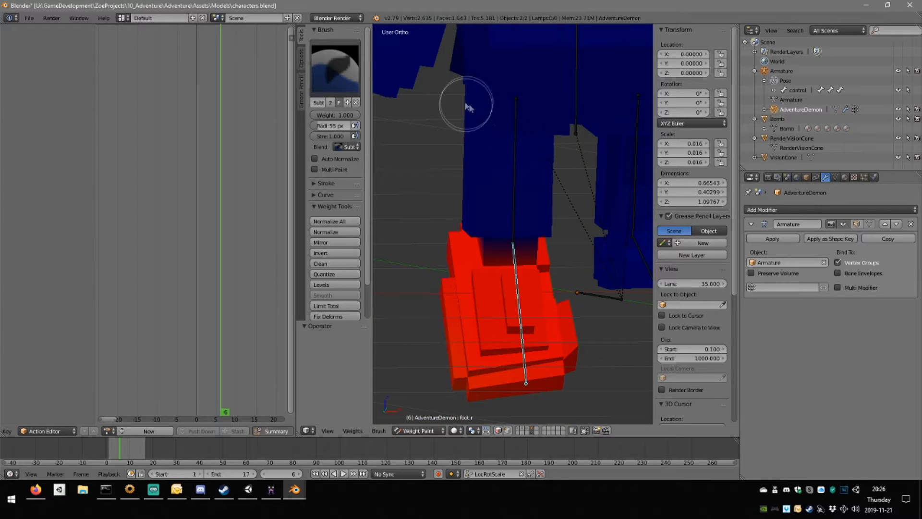
Subtract the foot.r weight from the right leg directly above the peaks of the foot mesh.
middle_click_drag(467, 107, 562, 144)
mouse_move(464, 133)
middle_mouse_down()
mouse_move(576, 144)
mouse_move(601, 179)
mouse_move(543, 165)
middle_mouse_up()
scroll(459, 257, "up", 6)
mouse_move(459, 257)
middle_mouse_down()
mouse_move(435, 185)
mouse_move(457, 128)
mouse_move(508, 209)
middle_mouse_up()
mouse_move(508, 210)
left_mouse_down()
mouse_move(495, 211)
mouse_move(562, 225)
left_mouse_up()
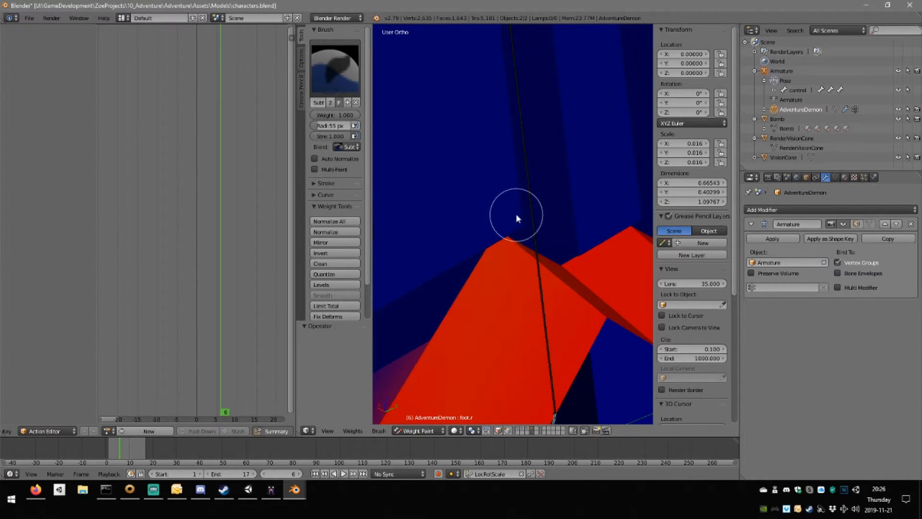
Try rotating the foot.r bone to test how the right foot deforms.
scroll(517, 217, "down", 5)
key("r")
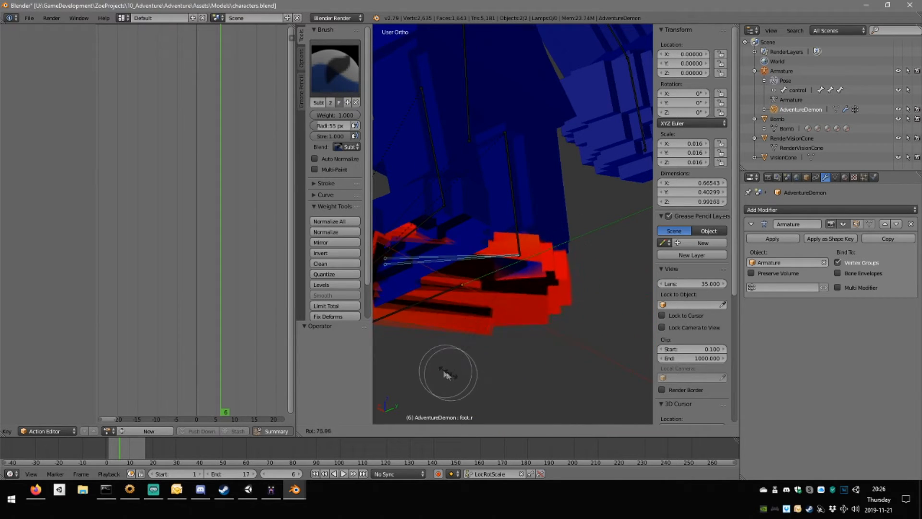
right_click(572, 303)
scroll(577, 236, "down", 1)
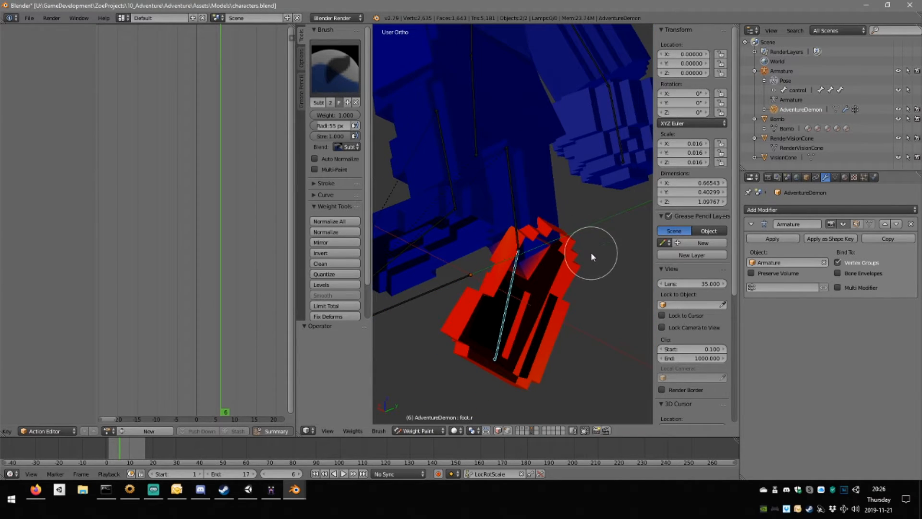
Scale the foot.r bone to 0.381, inspect the weight blend around the right ankle, and clear the bone's scale.
key("s")
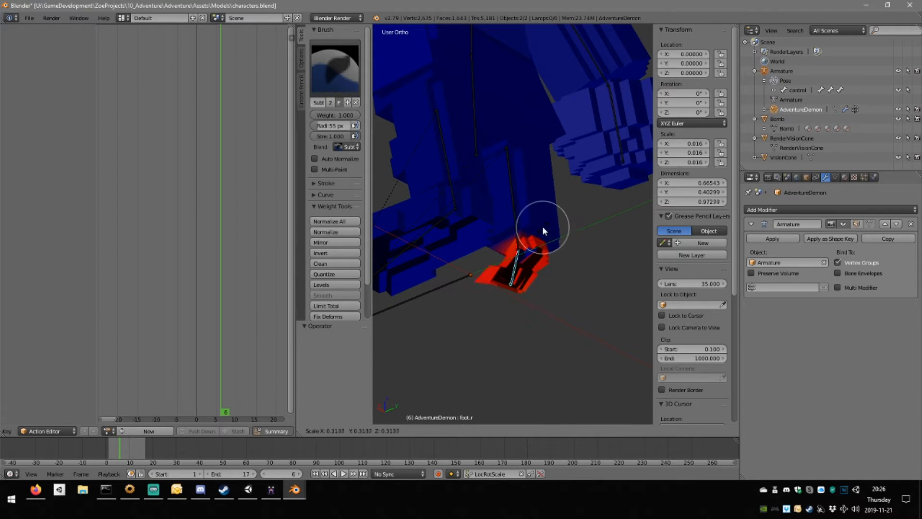
left_click(558, 239)
scroll(531, 237, "up", 6)
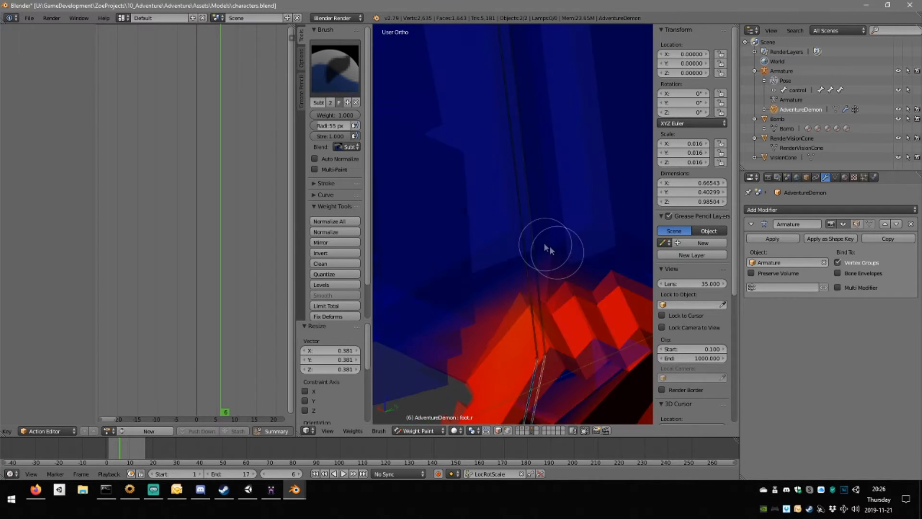
middle_click_drag(527, 270, 395, 261)
middle_click_drag(562, 270, 590, 298)
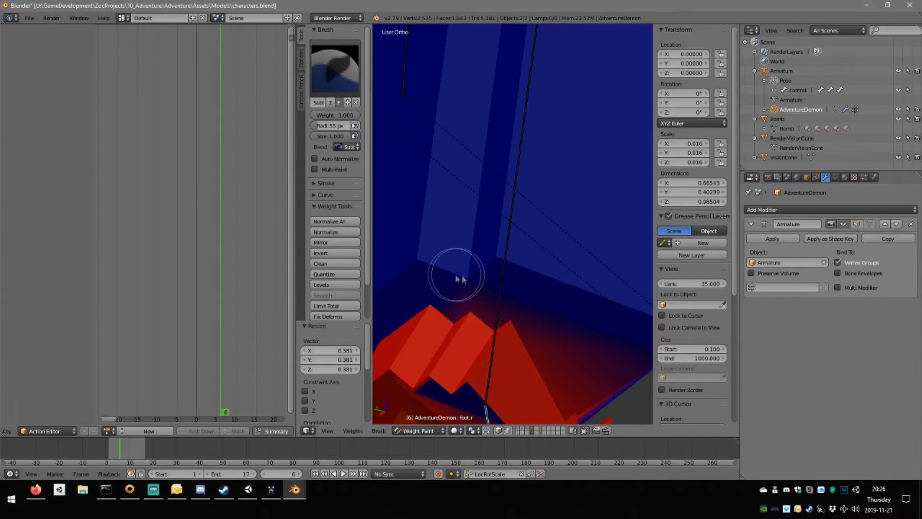
middle_click_drag(462, 274, 558, 266)
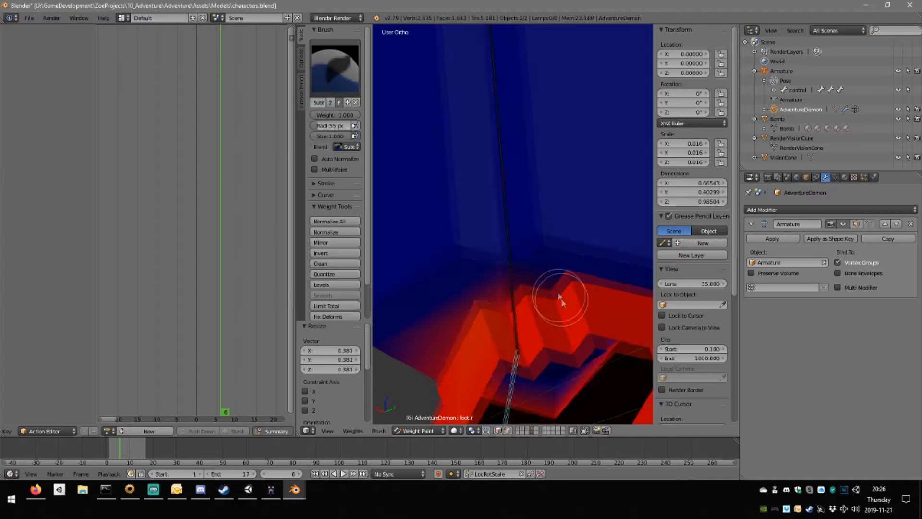
mouse_move(561, 297)
middle_mouse_down()
mouse_move(516, 249)
mouse_move(477, 247)
mouse_move(454, 291)
mouse_move(530, 267)
mouse_move(532, 291)
mouse_move(457, 289)
mouse_move(603, 266)
mouse_move(483, 270)
mouse_move(456, 257)
mouse_move(535, 267)
mouse_move(469, 160)
mouse_move(552, 201)
mouse_move(488, 200)
mouse_move(461, 154)
mouse_move(480, 200)
mouse_move(469, 210)
mouse_move(432, 191)
mouse_move(566, 245)
mouse_move(491, 223)
mouse_move(523, 264)
mouse_move(489, 266)
mouse_move(502, 258)
mouse_move(430, 284)
mouse_move(601, 261)
mouse_move(595, 294)
middle_mouse_up()
key("alt+s")
Select the foot.l bone and subtract its weight from the left leg just above the ankle.
right_click(512, 263)
left_click_drag(596, 296, 580, 295)
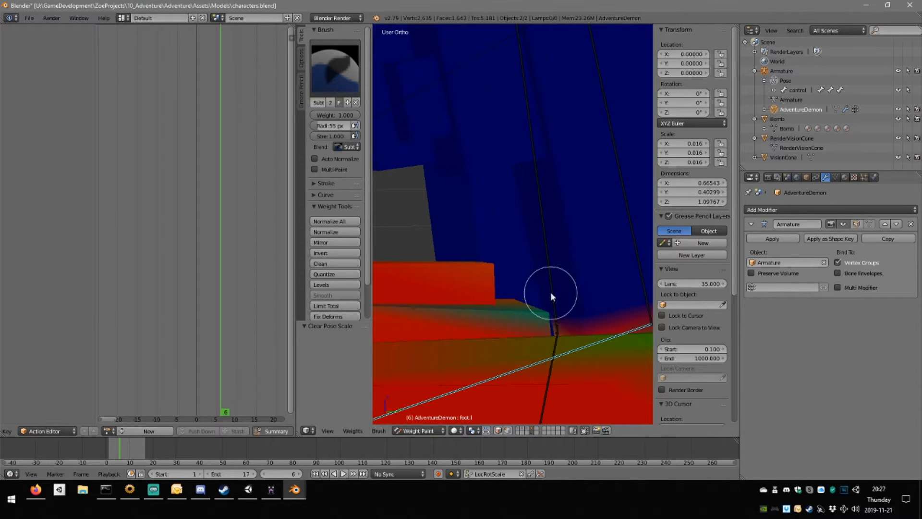
mouse_move(607, 304)
middle_mouse_down()
mouse_move(597, 312)
mouse_move(632, 322)
mouse_move(180, 258)
mouse_move(593, 246)
mouse_move(486, 246)
mouse_move(568, 276)
mouse_move(558, 263)
mouse_move(500, 259)
mouse_move(533, 251)
mouse_move(454, 233)
mouse_move(478, 258)
mouse_move(465, 266)
mouse_move(514, 257)
mouse_move(491, 318)
middle_mouse_up()
mouse_move(462, 347)
middle_mouse_down()
mouse_move(534, 310)
mouse_move(521, 263)
mouse_move(408, 279)
middle_mouse_up()
Switch to the Add brush and paint foot.l weight onto the weakly weighted corner block of the left foot near the ankle.
left_click(332, 67)
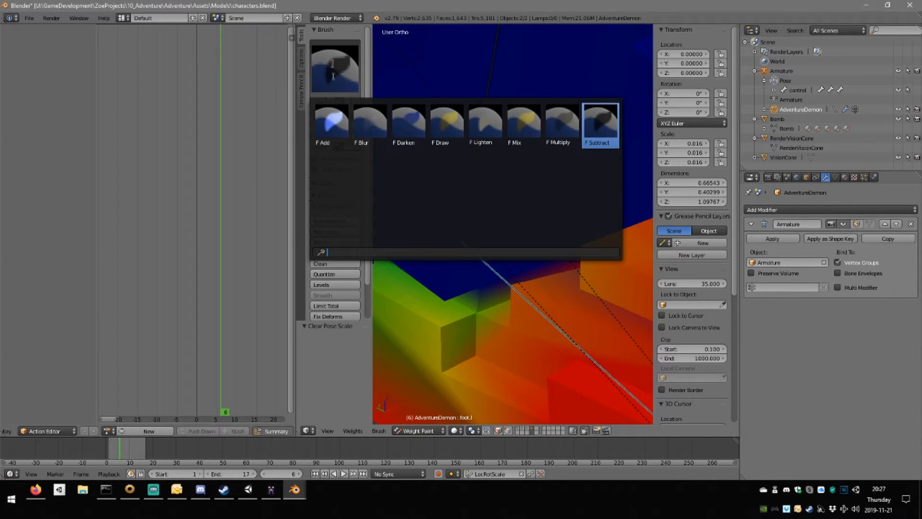
left_click(344, 126)
mouse_move(498, 288)
middle_mouse_down()
mouse_move(436, 323)
mouse_move(417, 347)
mouse_move(526, 344)
mouse_move(527, 354)
mouse_move(462, 311)
mouse_move(448, 319)
mouse_move(471, 329)
mouse_move(480, 321)
mouse_move(398, 270)
middle_mouse_up()
mouse_move(399, 270)
left_mouse_down()
mouse_move(409, 267)
mouse_move(407, 275)
left_mouse_up()
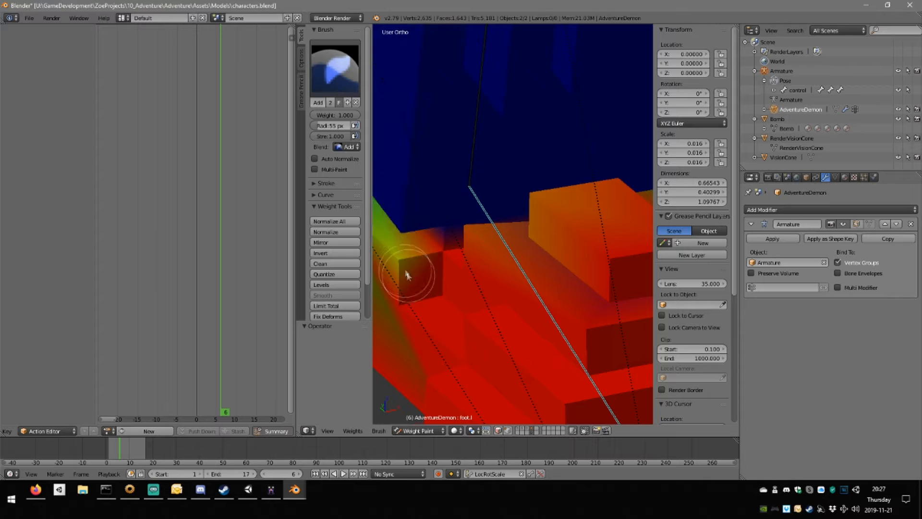
mouse_move(407, 273)
middle_mouse_down()
mouse_move(500, 298)
mouse_move(427, 264)
middle_mouse_up()
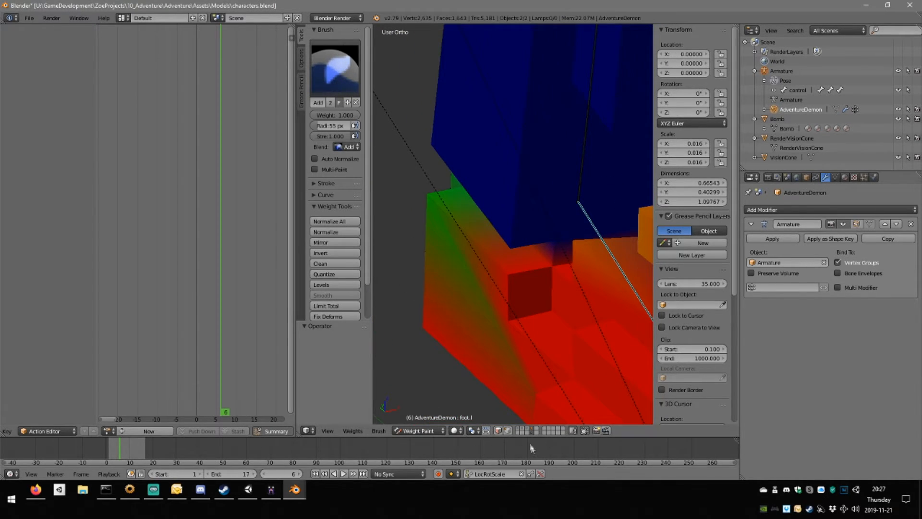
Enable face selection masking and add foot.l weight to the weakly weighted side and heel areas of the left foot.
left_click(498, 430)
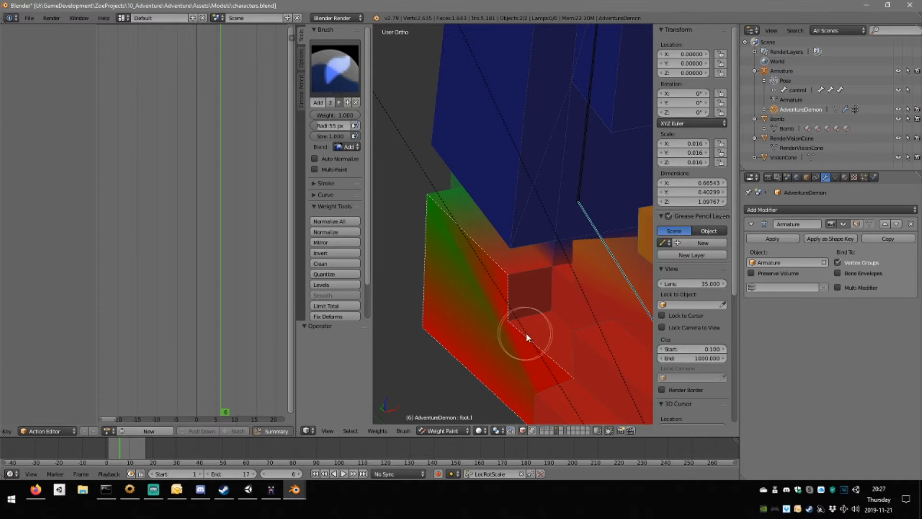
left_click_drag(489, 313, 431, 199)
mouse_move(461, 264)
middle_mouse_down()
mouse_move(589, 278)
mouse_move(531, 250)
mouse_move(473, 250)
middle_mouse_up()
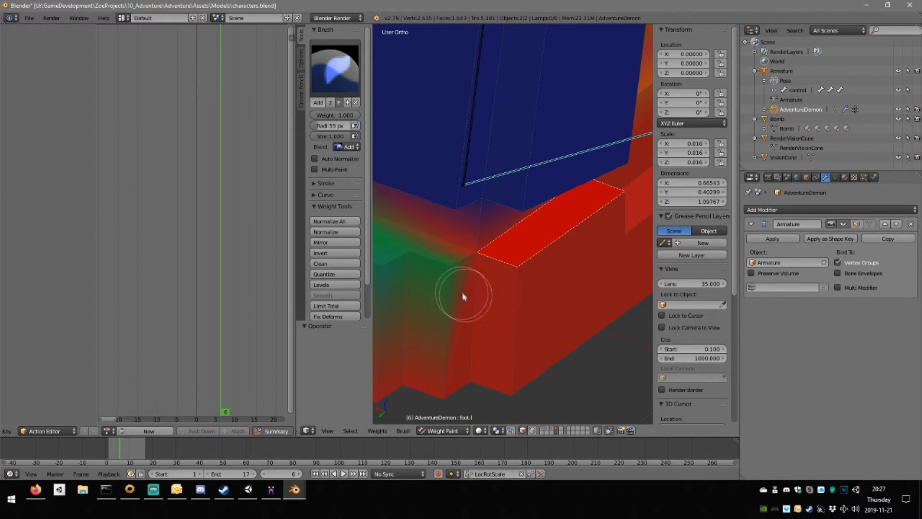
mouse_move(458, 295)
middle_mouse_down()
mouse_move(511, 303)
mouse_move(486, 276)
middle_mouse_up()
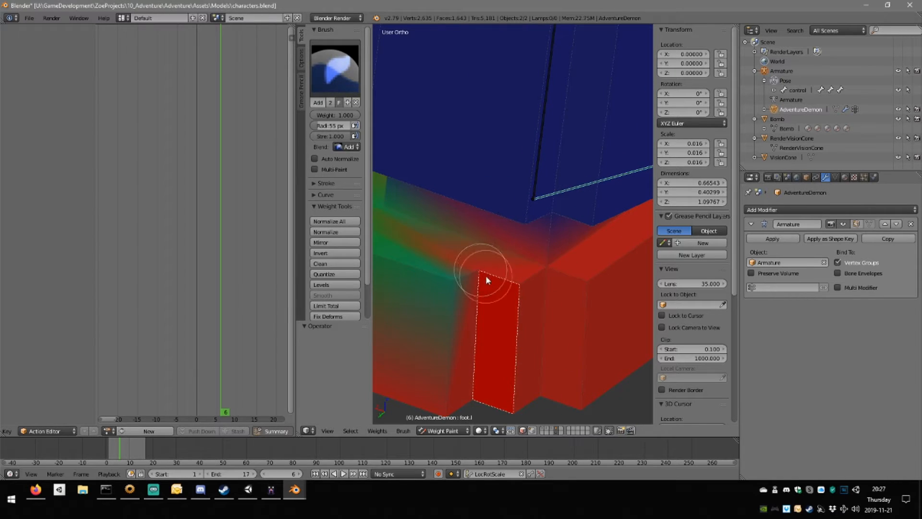
left_click_drag(463, 304, 458, 298)
middle_click_drag(428, 274, 529, 252)
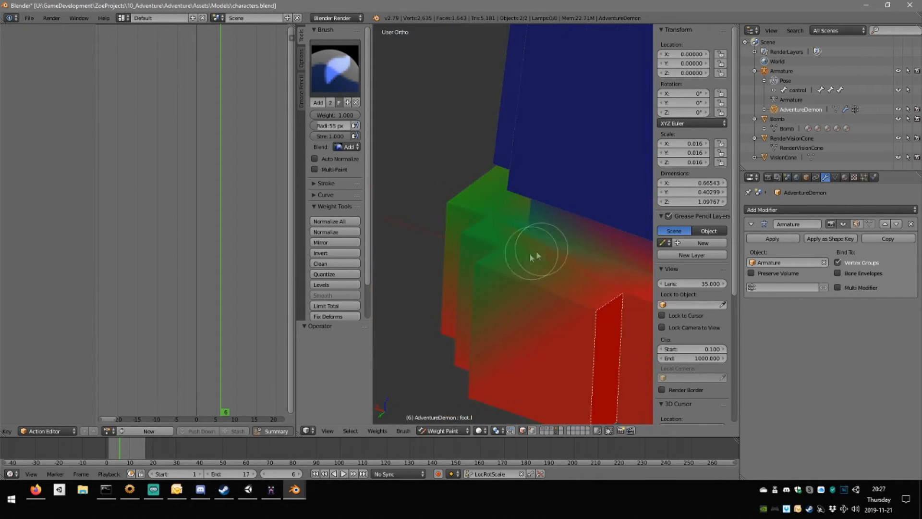
mouse_move(529, 252)
left_mouse_down()
mouse_move(528, 235)
mouse_move(508, 238)
mouse_move(507, 257)
mouse_move(488, 277)
mouse_move(506, 223)
left_mouse_up()
Select individual faces on top of the left foot and inspect the foot.l weight from several angles.
mouse_move(461, 224)
middle_mouse_down()
mouse_move(469, 232)
mouse_move(530, 219)
mouse_move(539, 275)
mouse_move(541, 255)
mouse_move(566, 248)
mouse_move(559, 257)
middle_mouse_up()
right_click(506, 279)
key("a")
right_click(592, 221)
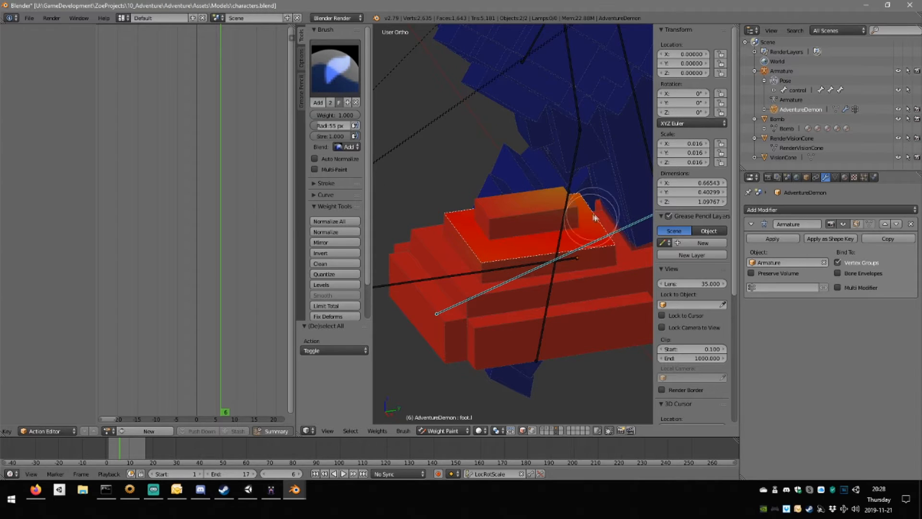
middle_click_drag(556, 193, 551, 216)
scroll(525, 263, "down", 4)
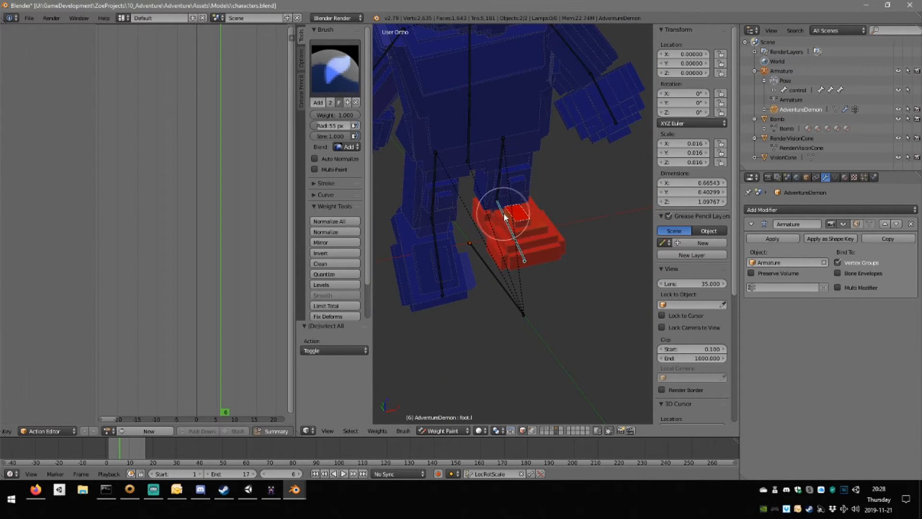
scroll(505, 217, "up", 4)
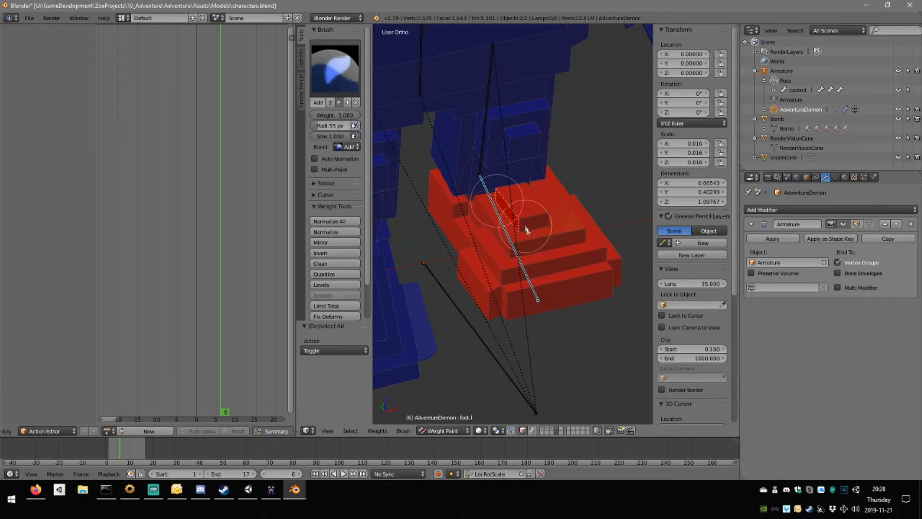
middle_click_drag(508, 204, 532, 215)
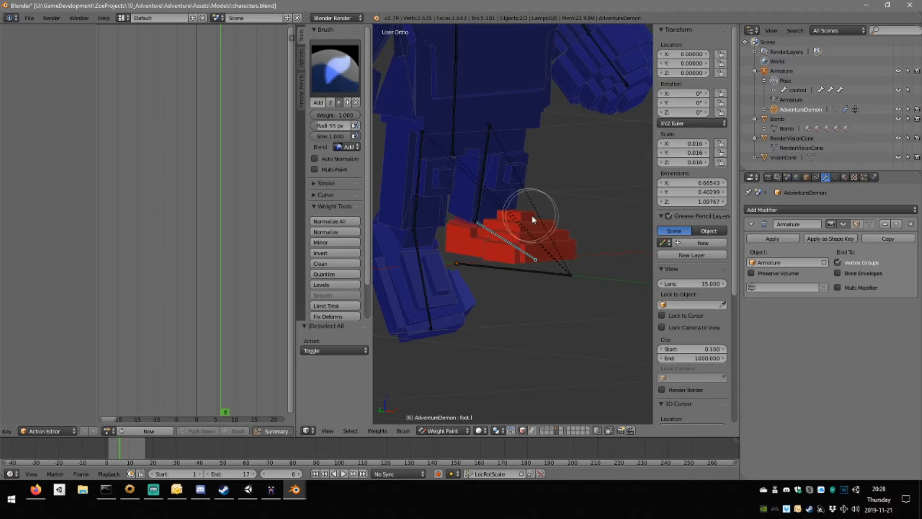
Rotate the foot.l bone by 54.9° and examine how the left foot deforms around the ankle.
middle_click_drag(588, 226, 594, 212)
key("r")
left_click(563, 329)
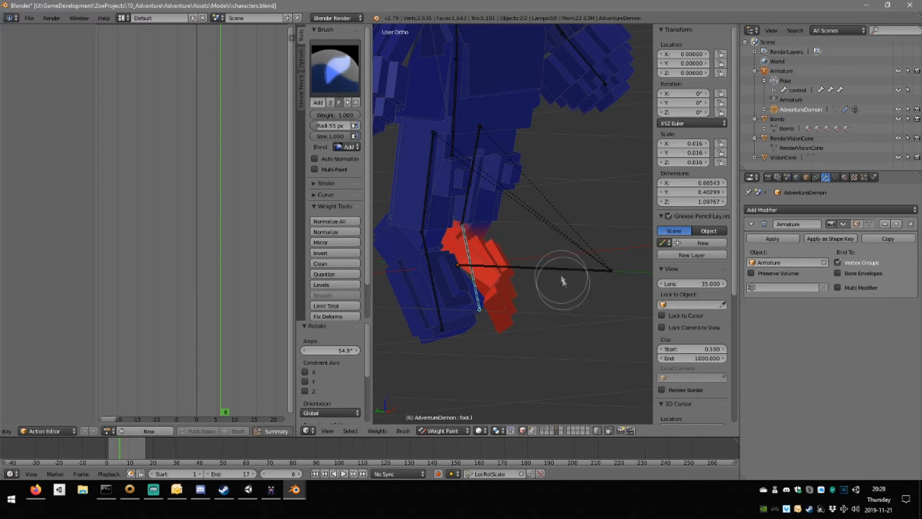
middle_click_drag(564, 280, 459, 302)
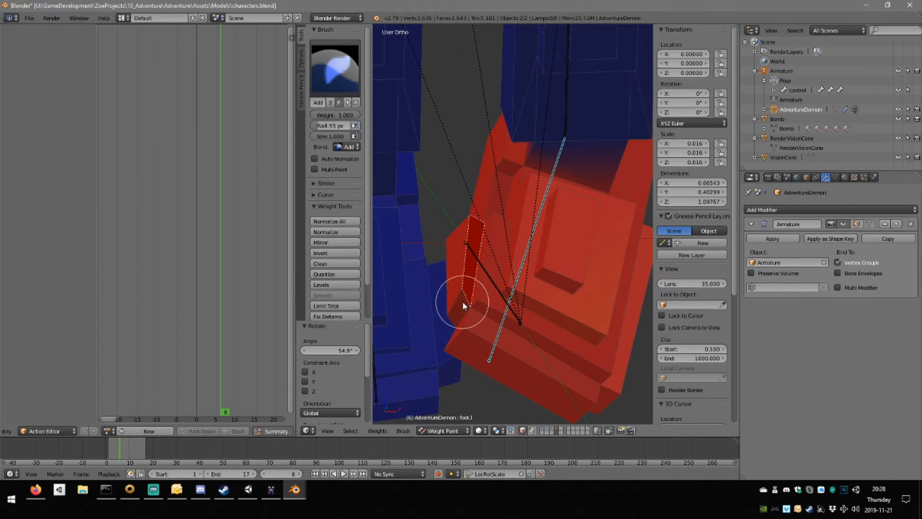
left_click_drag(463, 301, 469, 294)
middle_click_drag(446, 303, 490, 277, "shift")
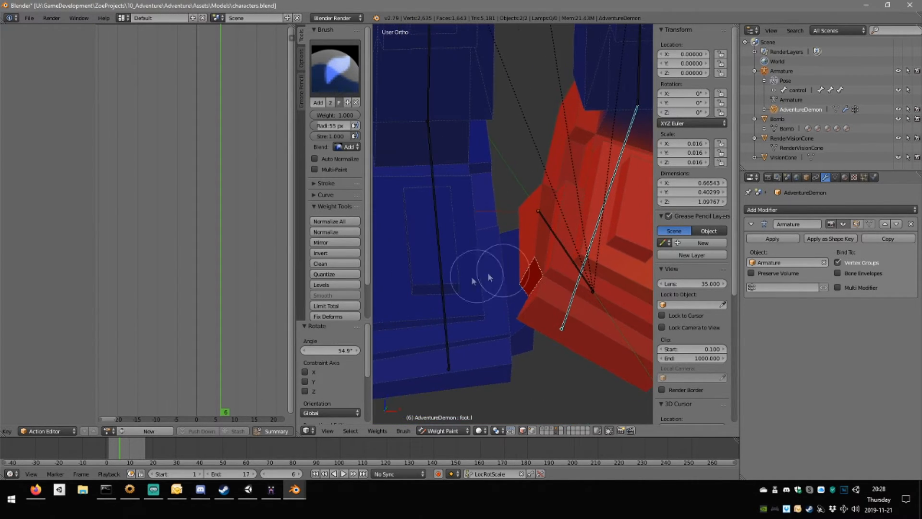
Turn off face selection masking and select the control bone between the feet.
right_click(445, 303)
right_click(448, 324)
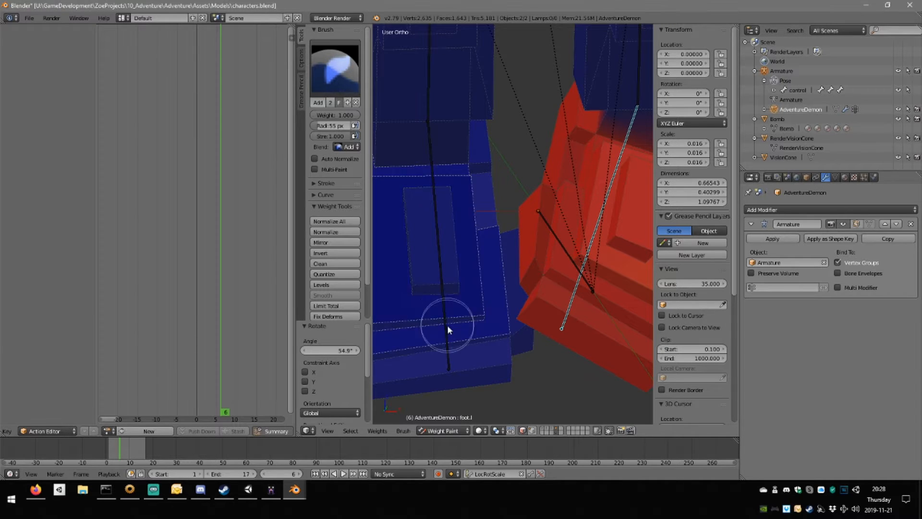
right_click(447, 333)
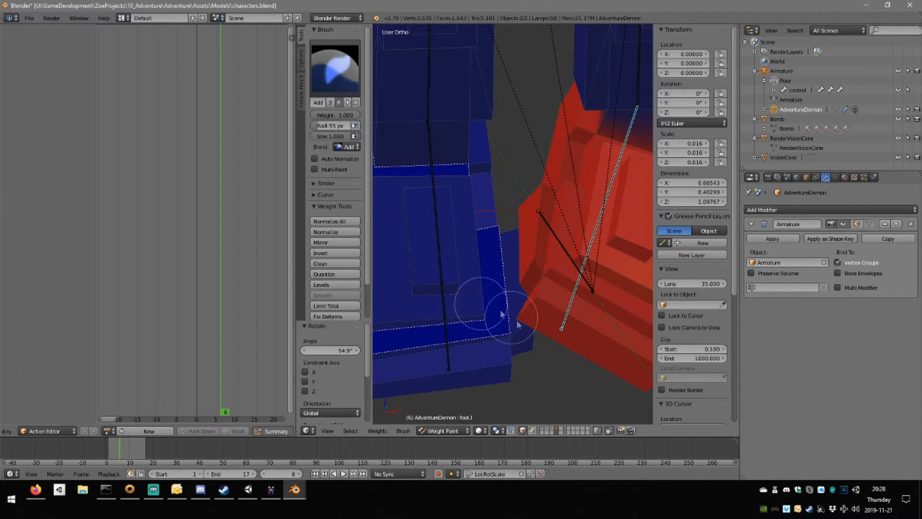
middle_click_drag(513, 318, 485, 387)
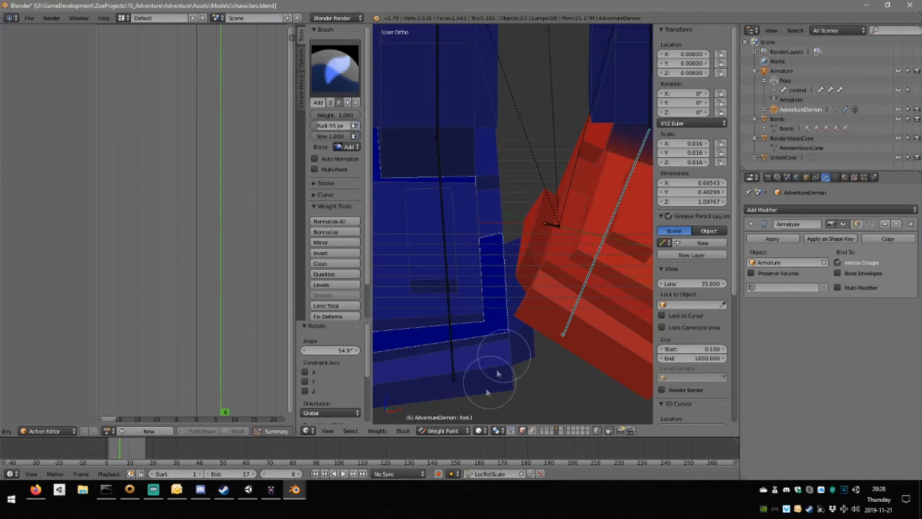
left_click(524, 431)
middle_click_drag(452, 338, 562, 245)
right_click(546, 229)
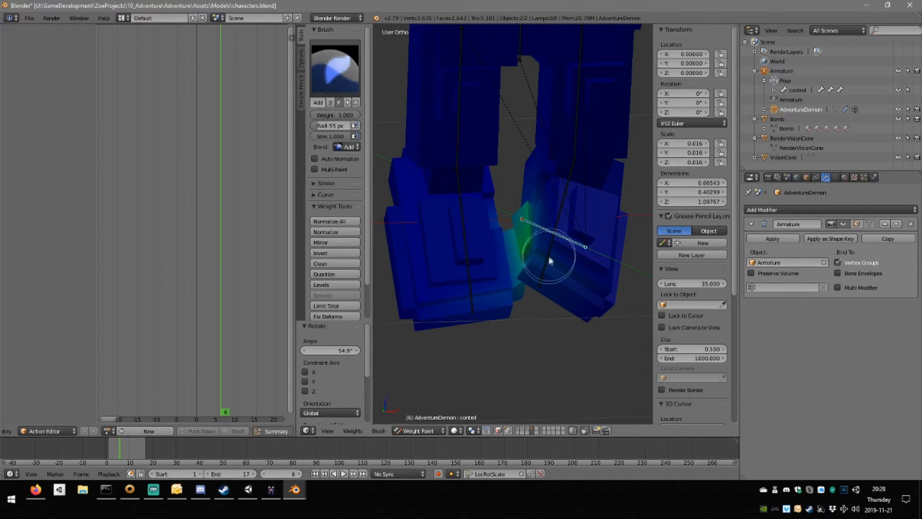
Switch to the Subtract brush and remove the control bone's weight from the inner sides of both feet.
middle_click_drag(550, 261, 525, 278)
left_click(418, 430)
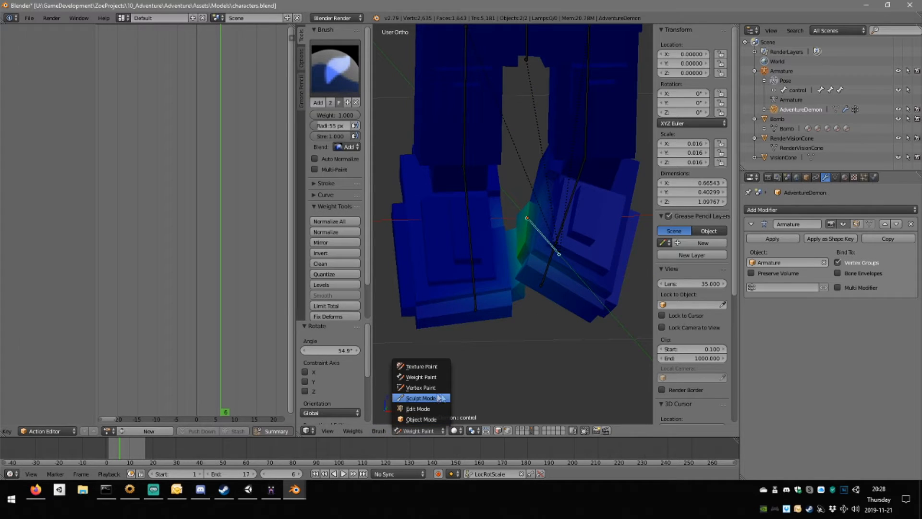
middle_click_drag(553, 337, 532, 300)
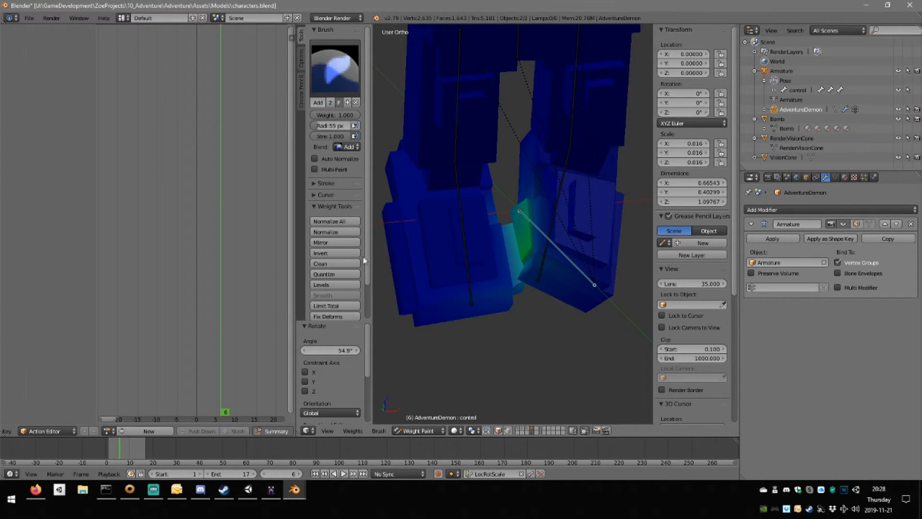
left_click(336, 76)
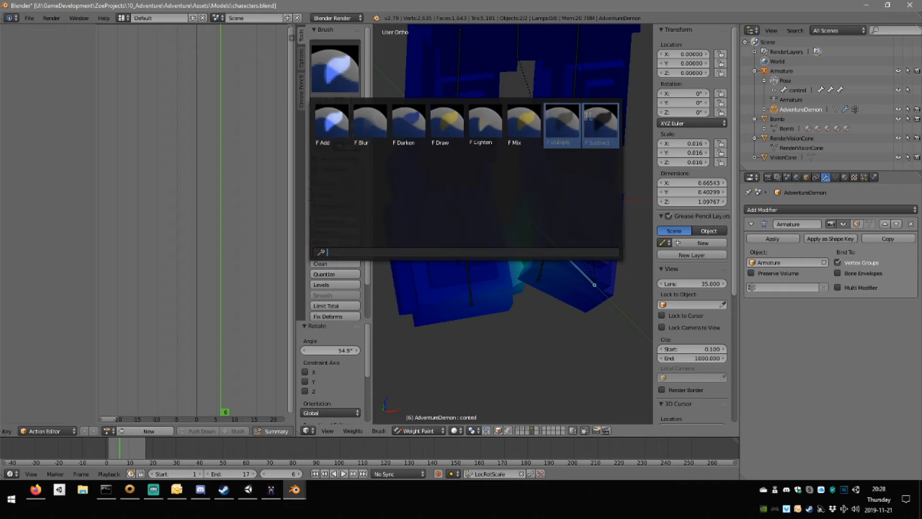
left_click(595, 128)
left_click_drag(529, 194, 542, 281)
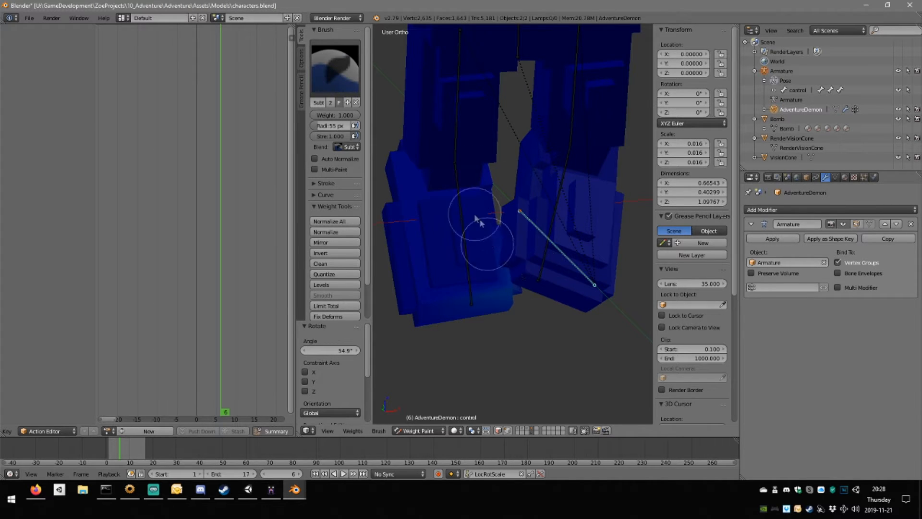
mouse_move(523, 241)
middle_mouse_down()
mouse_move(486, 210)
mouse_move(537, 283)
middle_mouse_up()
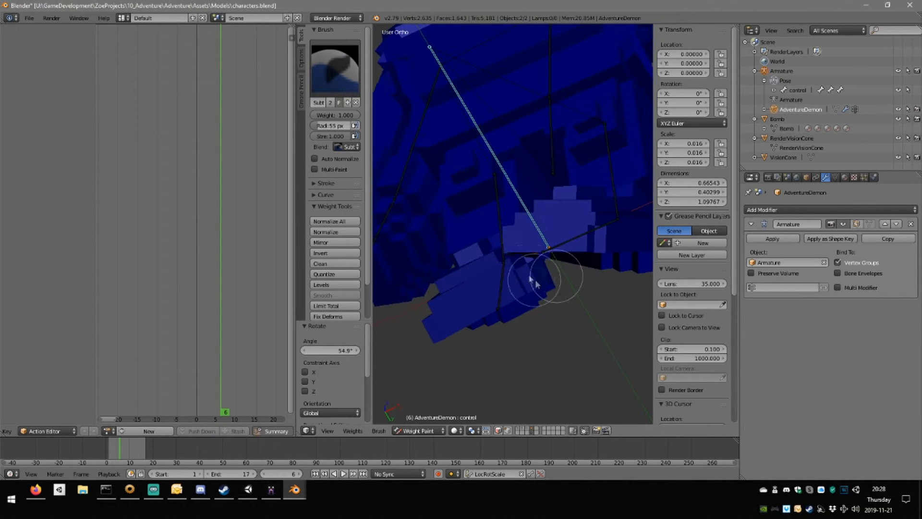
Select the foot.l bone and rotate it by -36.9° to test the left foot's weights.
middle_click_drag(560, 321, 463, 287)
mouse_move(563, 194)
middle_mouse_down()
mouse_move(530, 251)
mouse_move(540, 198)
mouse_move(550, 211)
mouse_move(512, 259)
mouse_move(592, 192)
mouse_move(508, 261)
mouse_move(494, 226)
middle_mouse_up()
scroll(505, 266, "down", 6)
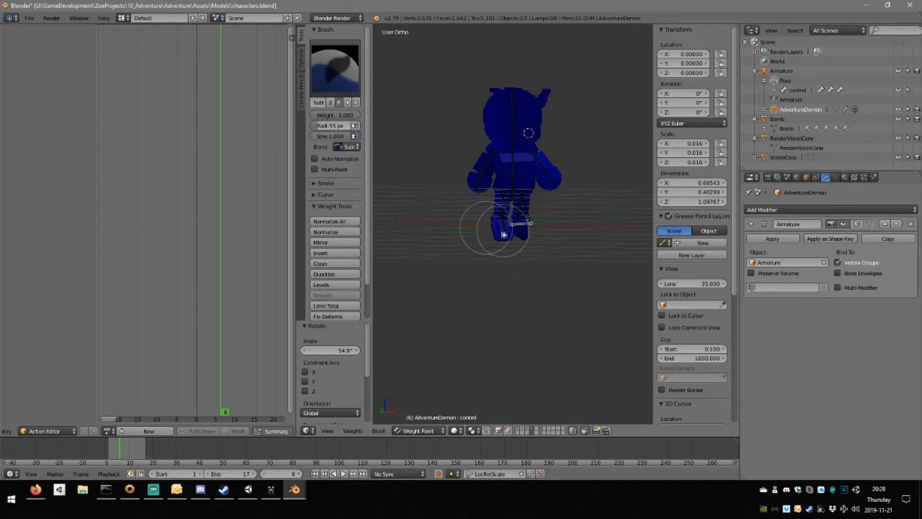
scroll(494, 226, "up", 6)
right_click(565, 223)
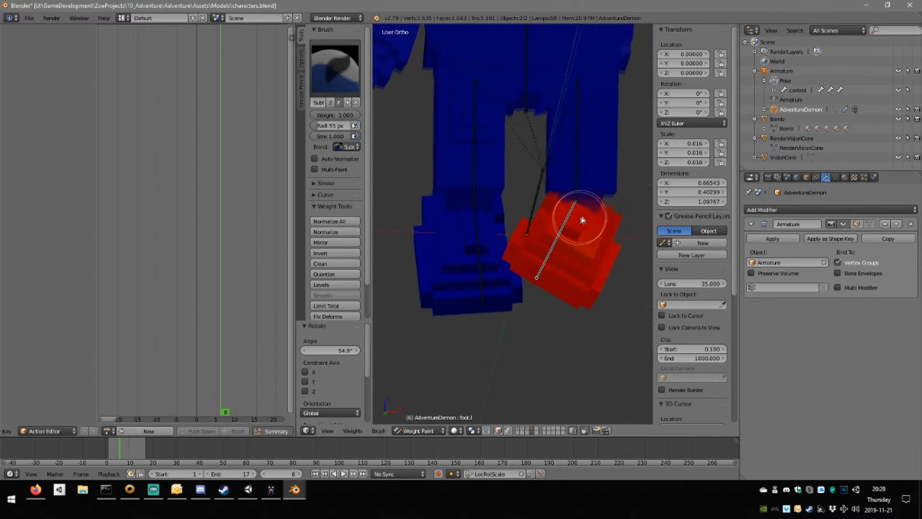
key("r")
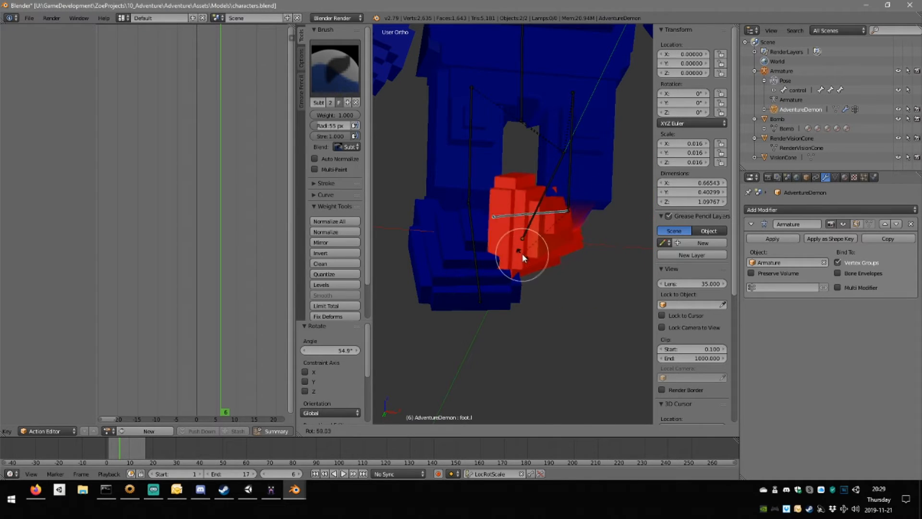
left_click(628, 267)
Select the foot.r bone and rotate it by 7.36°.
right_click(488, 252)
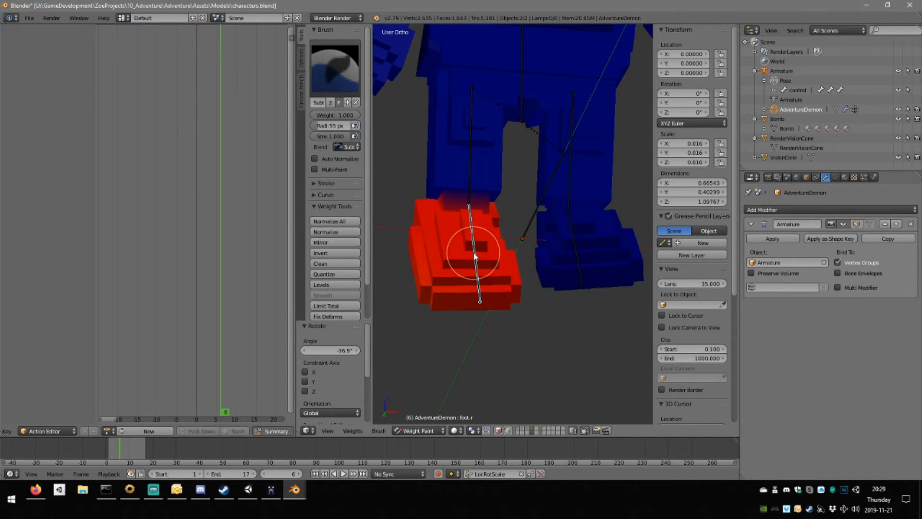
key("r")
left_click(483, 178)
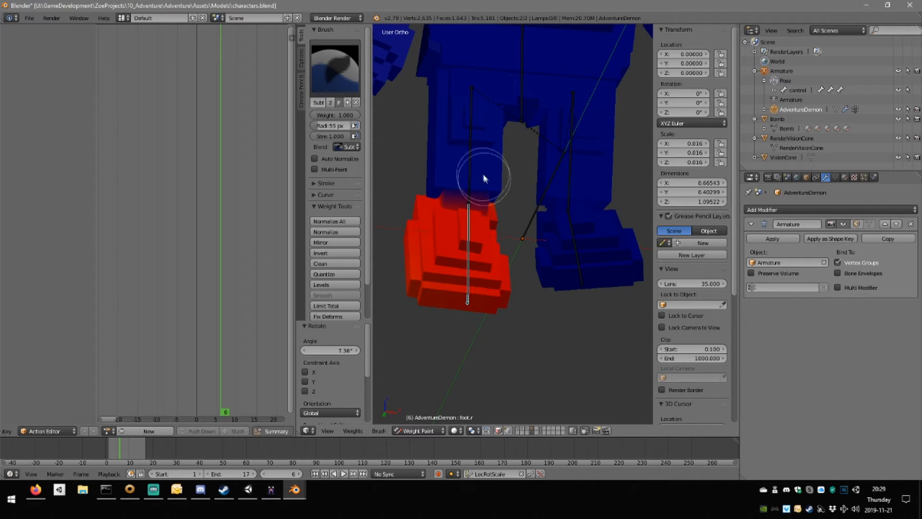
Select the leg.r bone and try a rotation to test how the right foot follows it.
right_click(469, 173)
key("r")
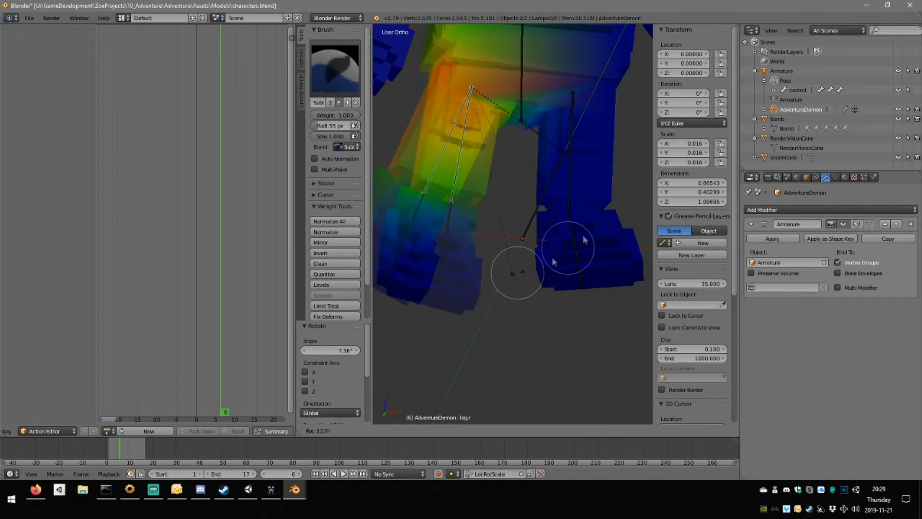
right_click(542, 228)
Turn on face selection masking and subtract the leg.r weight from the upper front faces of the right foot.
middle_click_drag(485, 224, 526, 278)
scroll(524, 281, "up", 3)
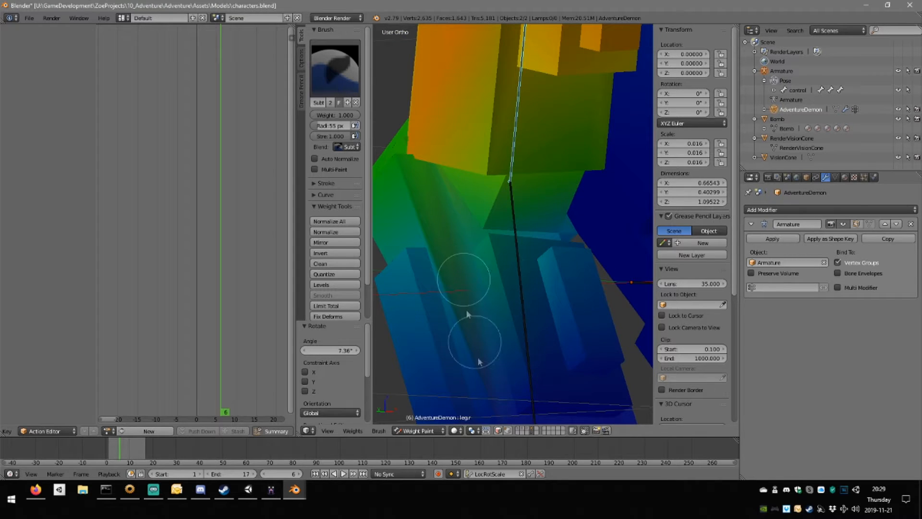
left_click(486, 430)
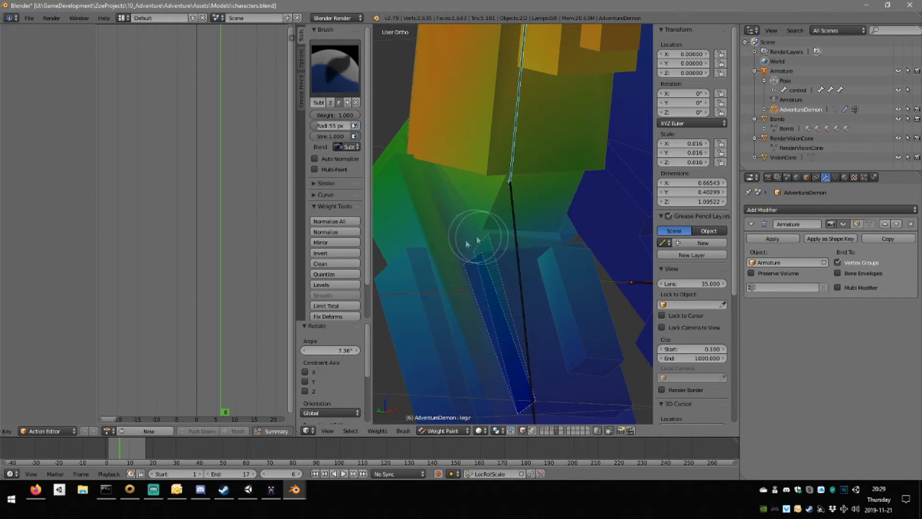
right_click(494, 277)
right_click(548, 296)
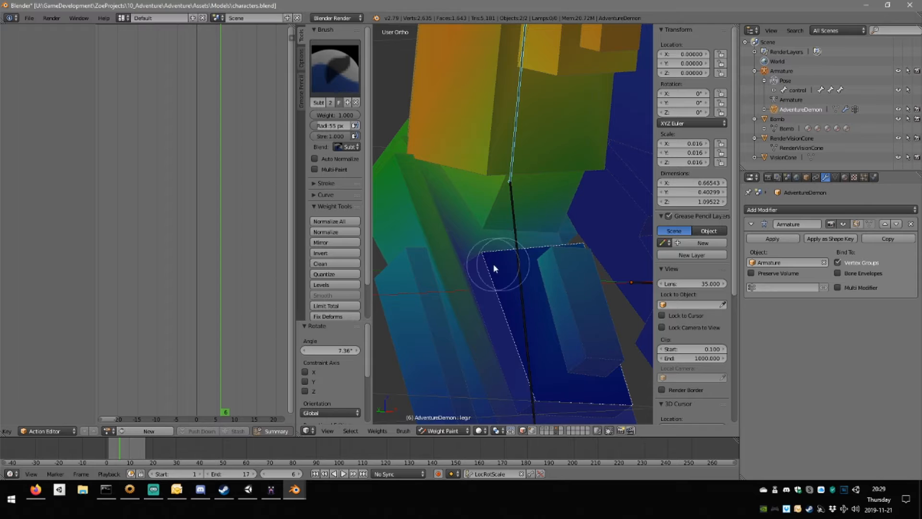
left_click_drag(494, 265, 582, 244)
right_click(556, 281)
left_click_drag(554, 280, 557, 249)
right_click(581, 274)
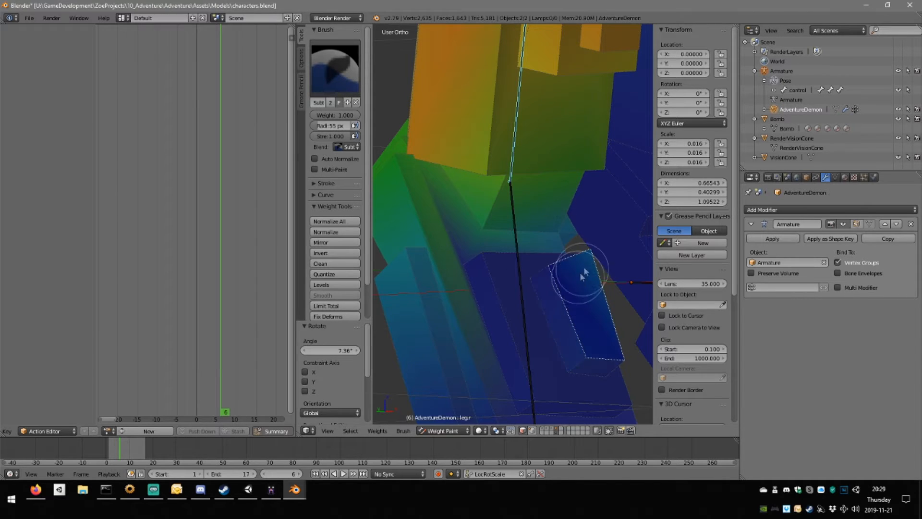
Subtract the leg.r weight from the sides of the raised block on the right foot and the faces around it.
middle_click_drag(604, 306, 480, 313)
right_click(457, 308)
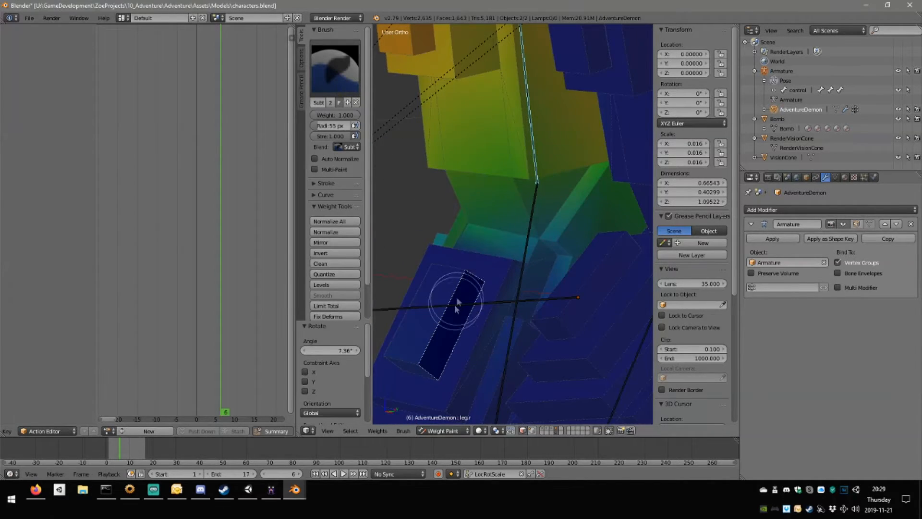
right_click(456, 308)
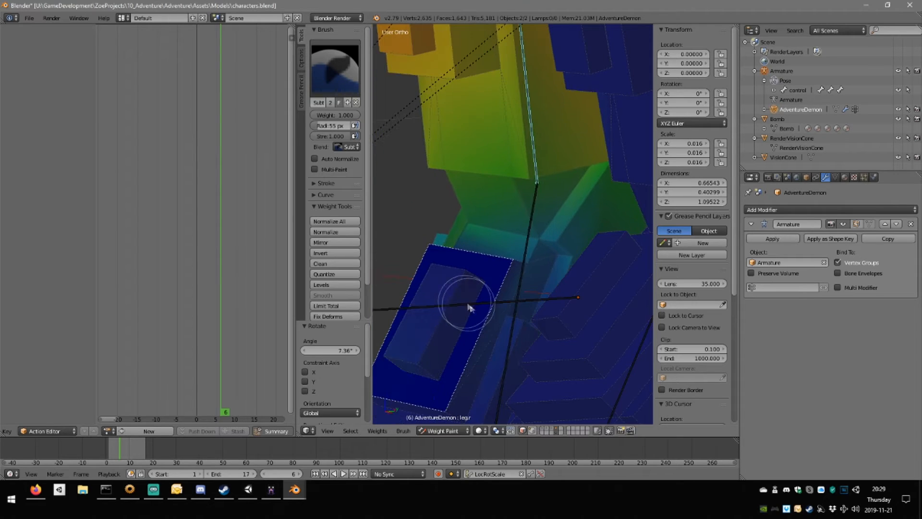
mouse_move(504, 254)
middle_mouse_down()
mouse_move(480, 289)
mouse_move(542, 252)
mouse_move(468, 288)
middle_mouse_up()
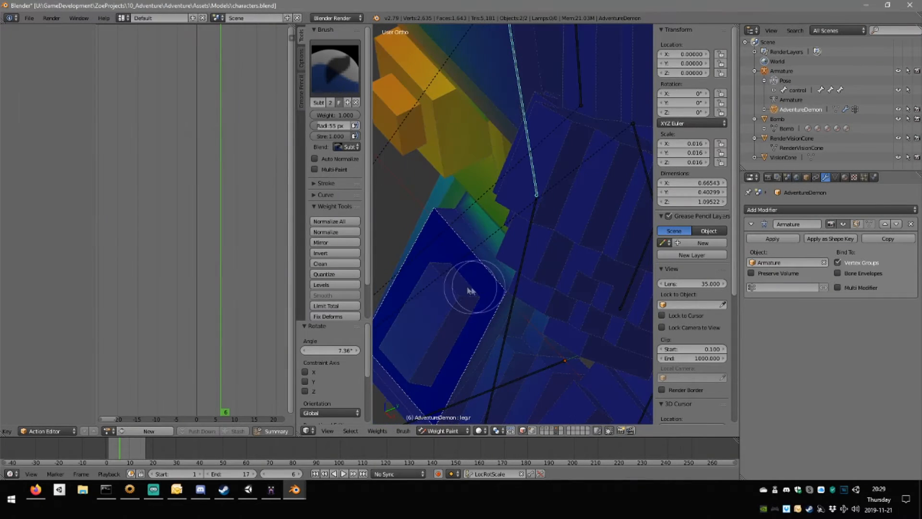
right_click(467, 287)
left_click_drag(466, 285, 487, 306)
Remove the leg.r weight from the right foot's rim faces just below the ankle and along its outer edge.
mouse_move(487, 308)
middle_mouse_down()
mouse_move(531, 268)
mouse_move(590, 245)
middle_mouse_up()
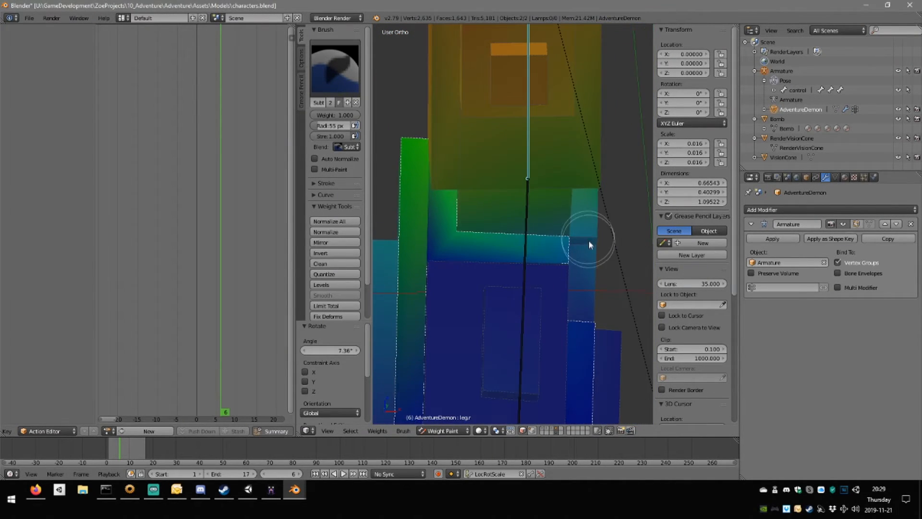
mouse_move(574, 243)
left_mouse_down()
mouse_move(531, 255)
mouse_move(461, 234)
left_mouse_up()
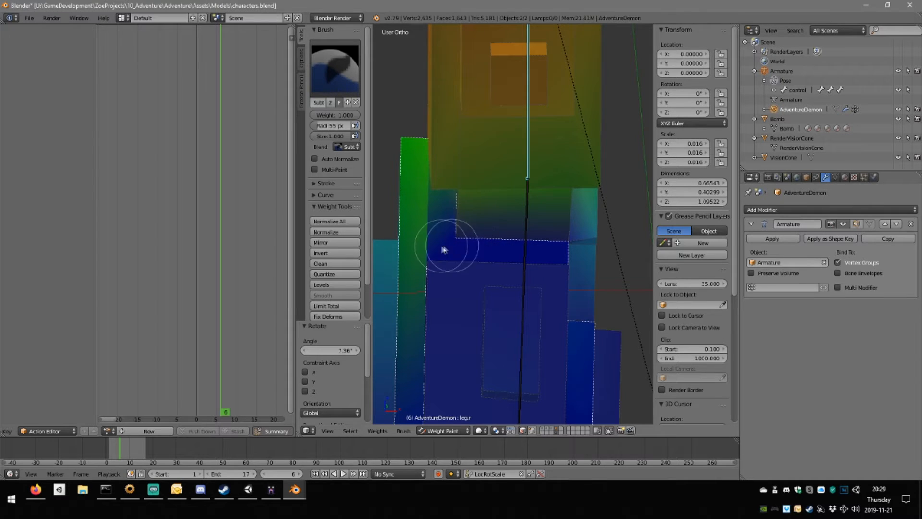
mouse_move(444, 249)
middle_mouse_down()
mouse_move(519, 247)
mouse_move(504, 243)
mouse_move(455, 265)
middle_mouse_up()
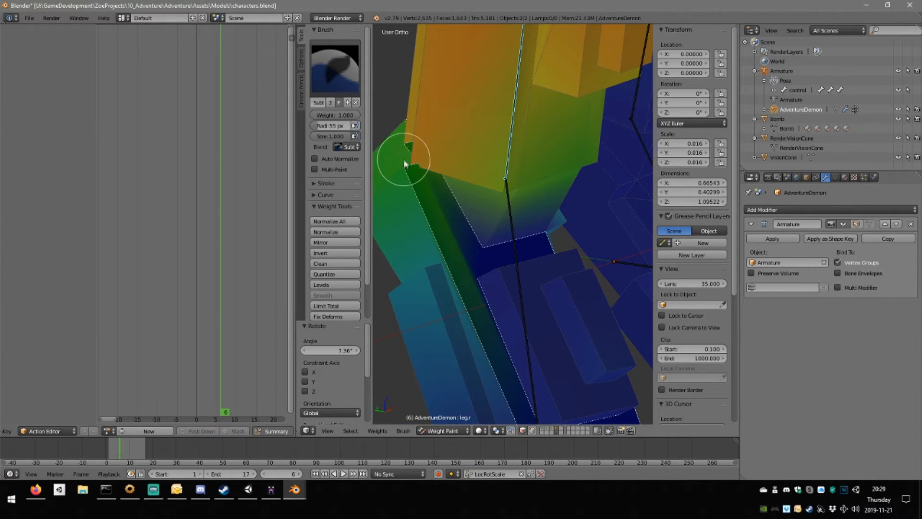
left_click_drag(404, 163, 406, 182)
mouse_move(442, 208)
middle_mouse_down()
mouse_move(456, 179)
mouse_move(461, 206)
mouse_move(505, 243)
mouse_move(488, 221)
mouse_move(442, 223)
middle_mouse_up()
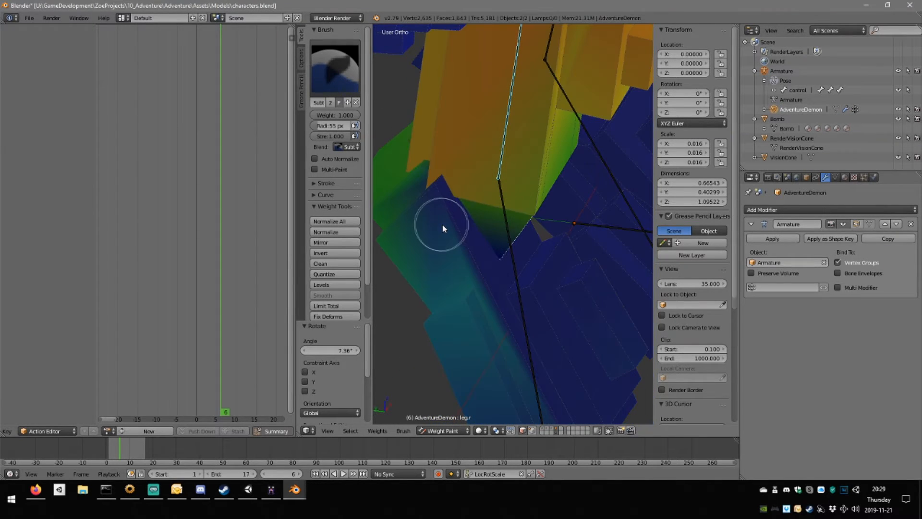
left_click_drag(441, 200, 450, 198)
Remove the leg.r weight from the outer side and heel faces of the right foot.
mouse_move(452, 176)
middle_mouse_down()
mouse_move(445, 186)
mouse_move(494, 177)
mouse_move(530, 250)
mouse_move(518, 272)
middle_mouse_up()
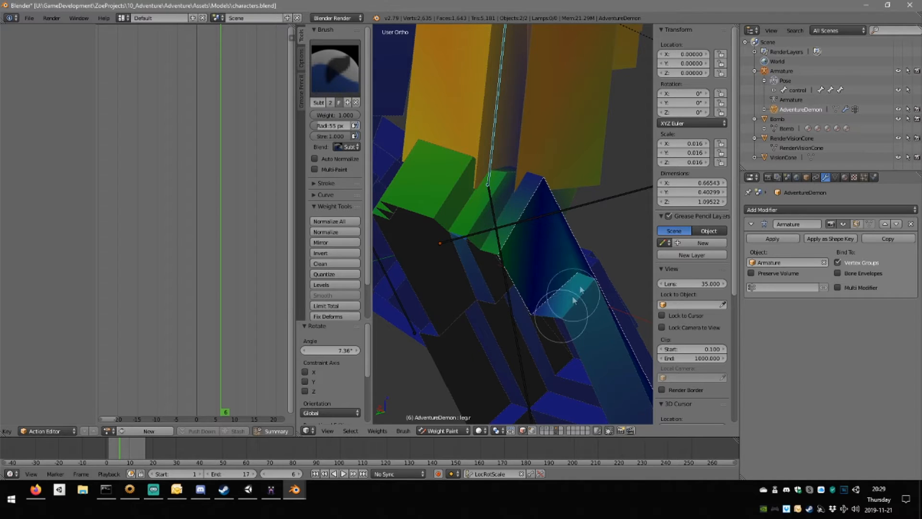
left_click_drag(574, 300, 500, 273)
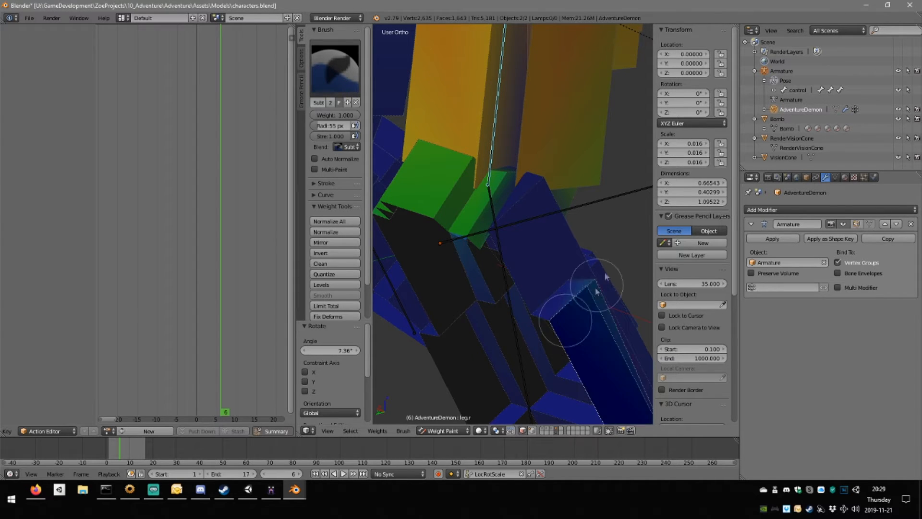
middle_click_drag(592, 325, 462, 199)
key("g")
right_click(490, 214)
mouse_move(464, 203)
left_mouse_down()
mouse_move(425, 189)
mouse_move(479, 93)
mouse_move(497, 156)
left_mouse_up()
middle_click_drag(529, 144, 563, 239)
left_click_drag(517, 245, 611, 206)
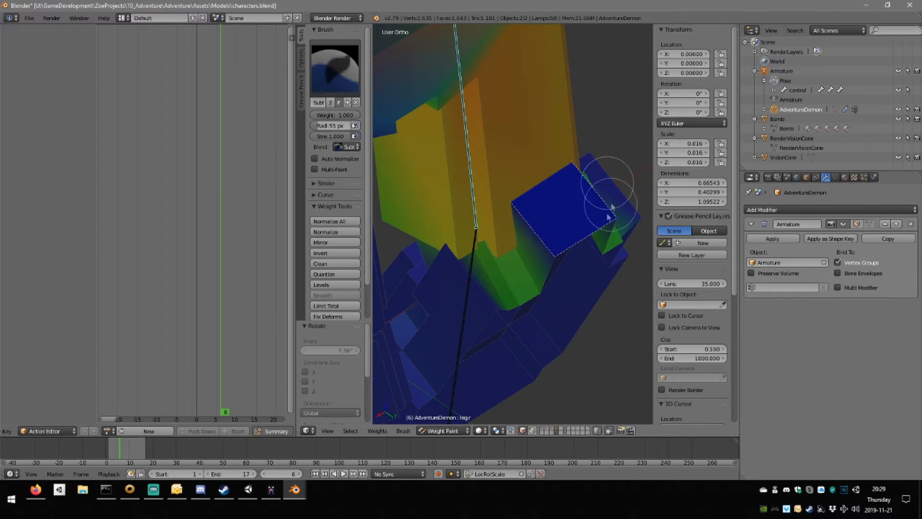
Clear the leg.r weight from the remaining faces behind the right ankle and test the bone with a trial move.
right_click(512, 287)
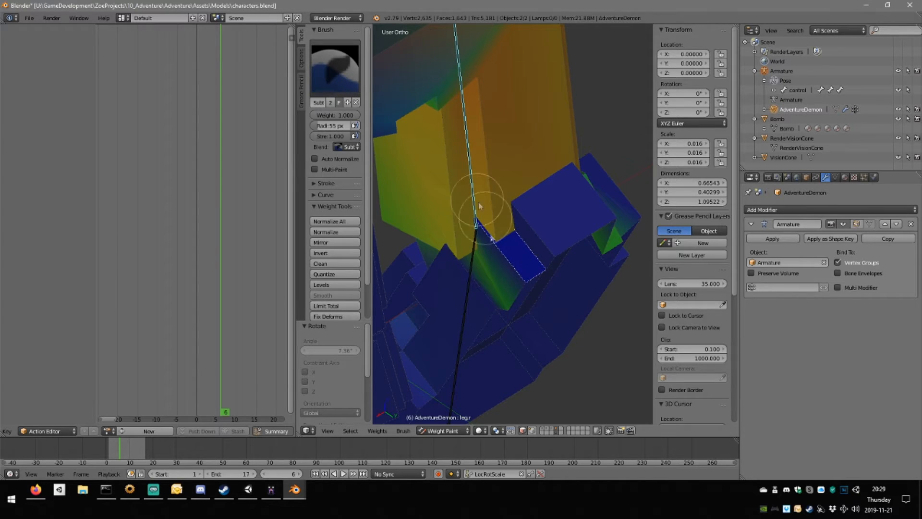
key("g")
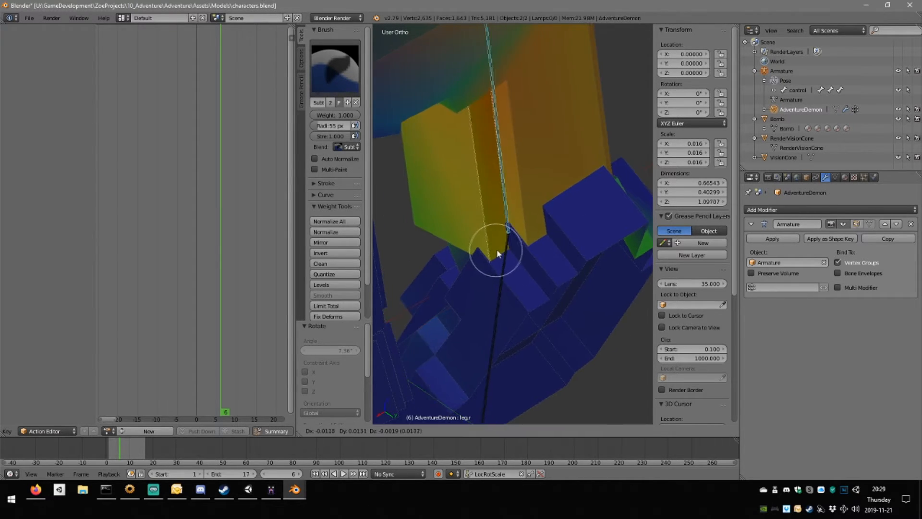
right_click(494, 251)
mouse_move(449, 240)
middle_mouse_down()
mouse_move(495, 238)
mouse_move(543, 199)
mouse_move(583, 160)
mouse_move(607, 103)
mouse_move(463, 148)
mouse_move(498, 248)
mouse_move(508, 247)
mouse_move(498, 258)
mouse_move(535, 318)
mouse_move(461, 177)
mouse_move(490, 146)
mouse_move(384, 160)
mouse_move(622, 150)
mouse_move(601, 194)
mouse_move(543, 240)
mouse_move(603, 231)
middle_mouse_up()
right_click(503, 255)
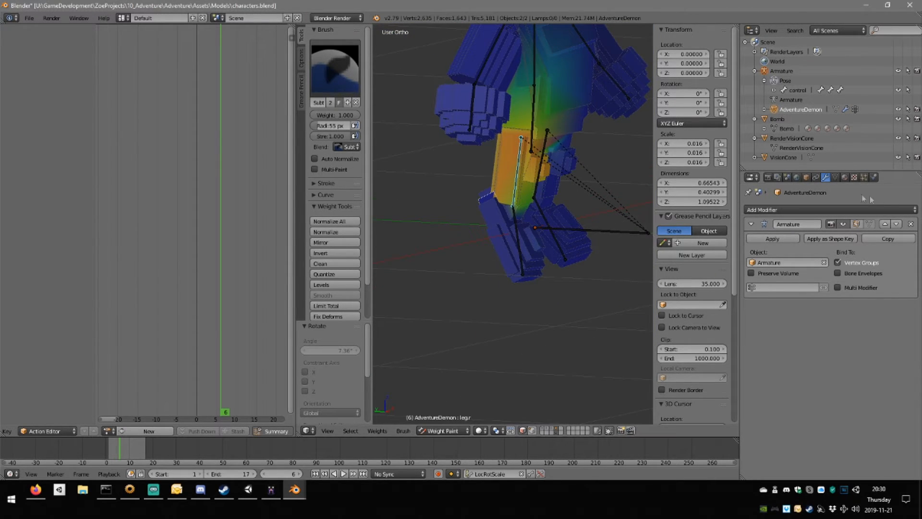
Inspect the right foot's faces from all sides for leftover leg.r weight.
scroll(571, 247, "up", 6)
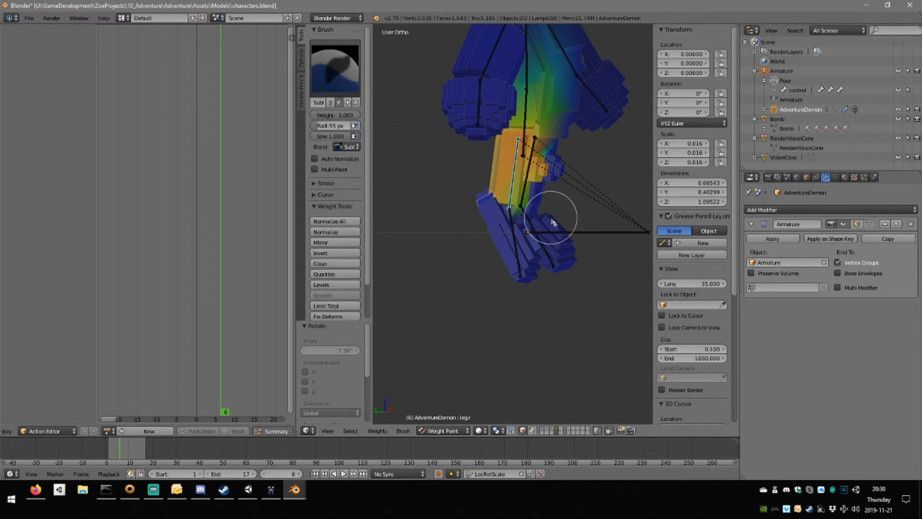
mouse_move(550, 210)
middle_mouse_down()
mouse_move(596, 205)
mouse_move(583, 243)
mouse_move(448, 198)
mouse_move(508, 199)
mouse_move(488, 233)
middle_mouse_up()
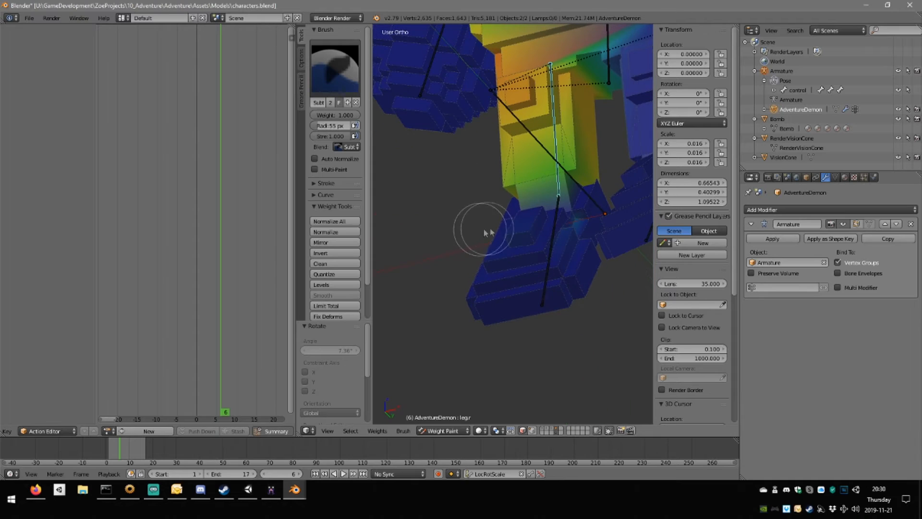
right_click(514, 251)
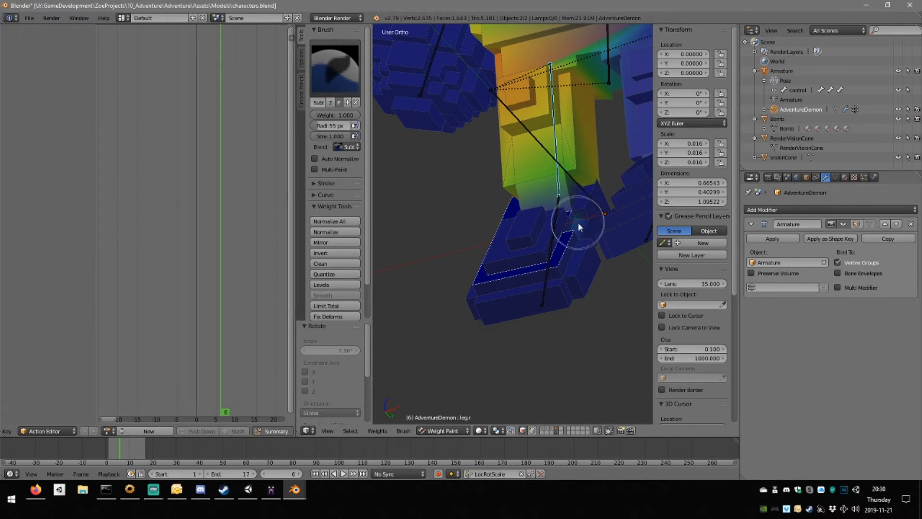
scroll(584, 248, "up", 6)
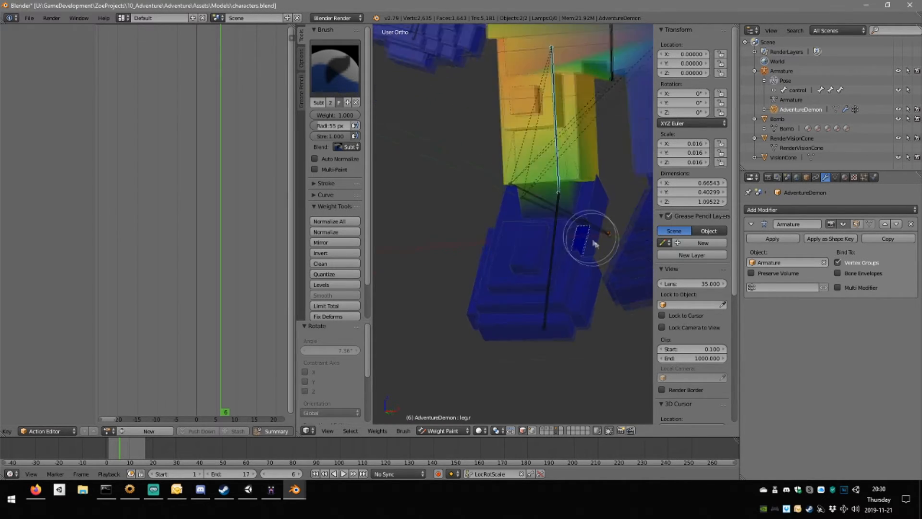
middle_click_drag(619, 198, 601, 235)
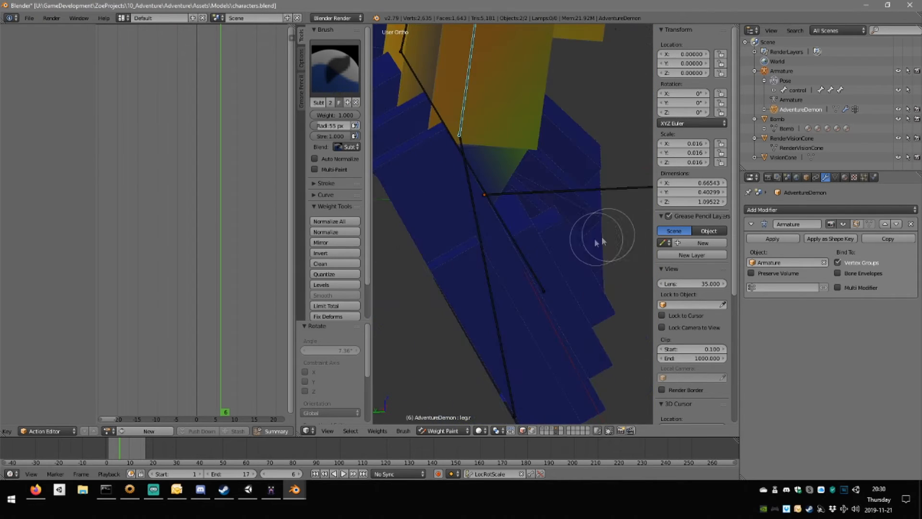
scroll(589, 257, "down", 4)
middle_click_drag(576, 277, 534, 265)
scroll(534, 265, "up", 4)
middle_click_drag(508, 235, 493, 255)
right_click(493, 258)
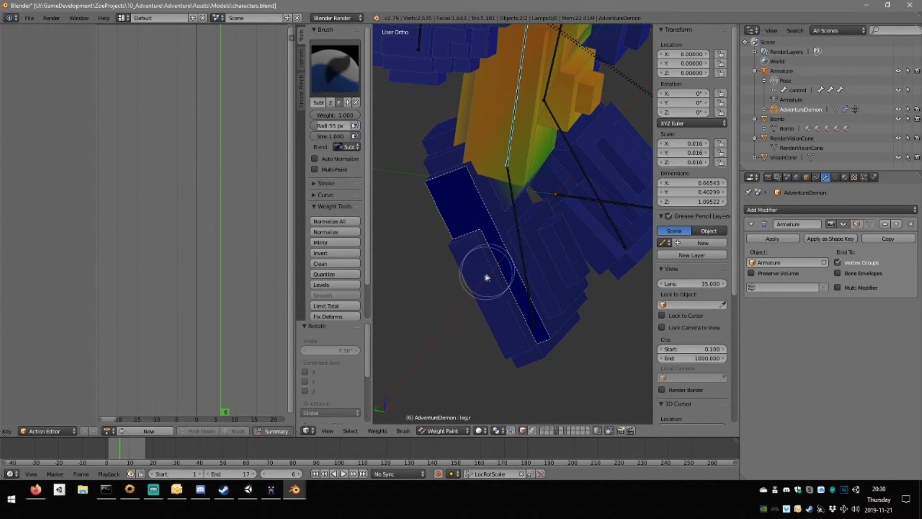
right_click(474, 258)
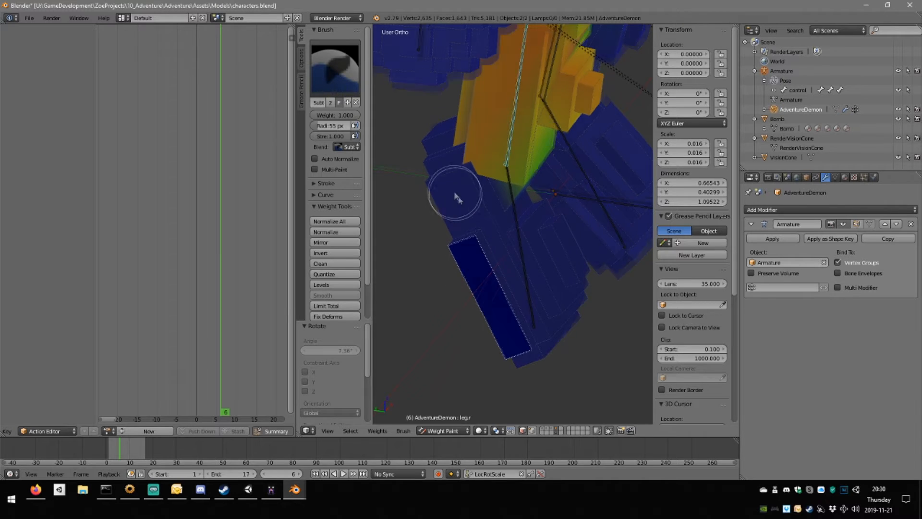
middle_click_drag(456, 197, 521, 214)
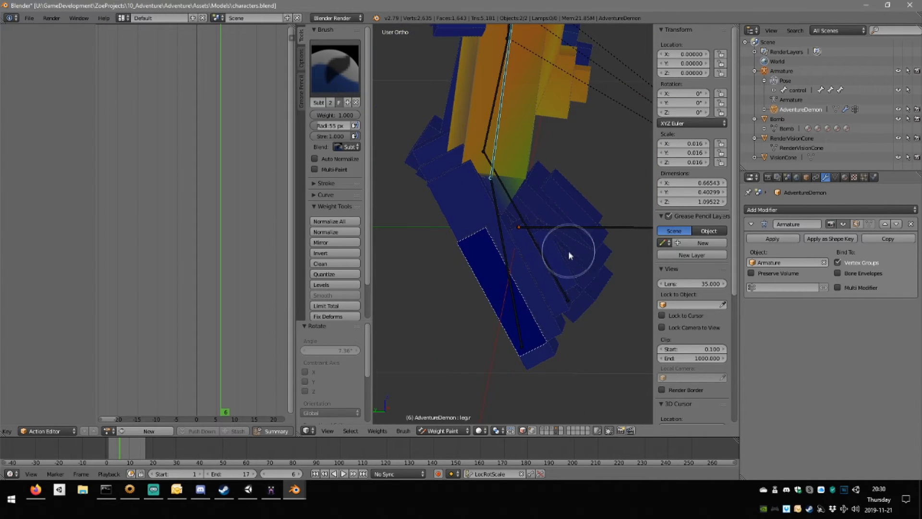
middle_click_drag(566, 258, 502, 442)
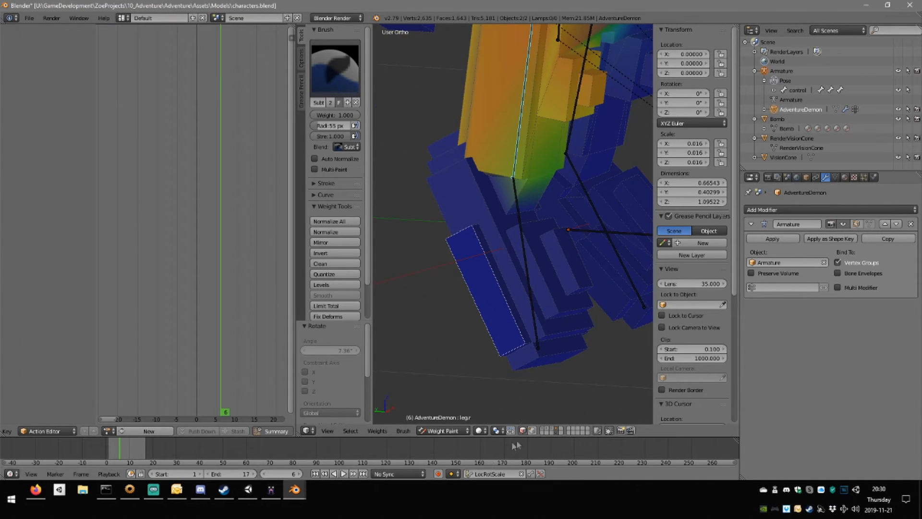
Turn off face selection masking and rotate the foot.r bone by -89.9° and again by -9° to test the right foot's weights.
left_click(511, 430)
right_click(526, 260)
key("r")
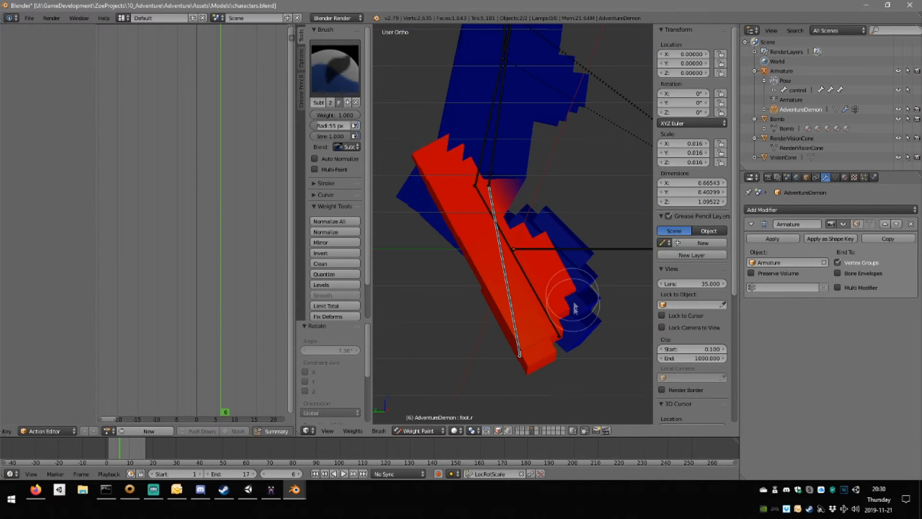
left_click(611, 113)
middle_click_drag(442, 175, 549, 233)
key("r")
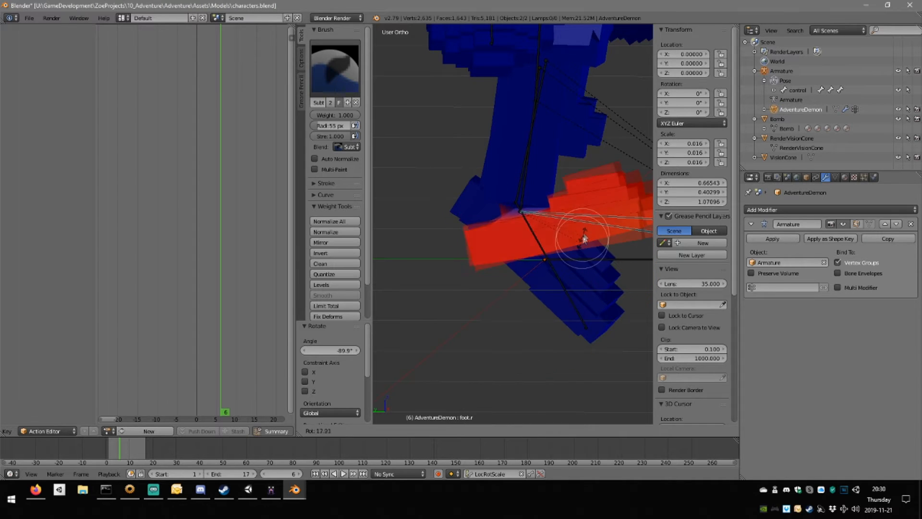
left_click(576, 216)
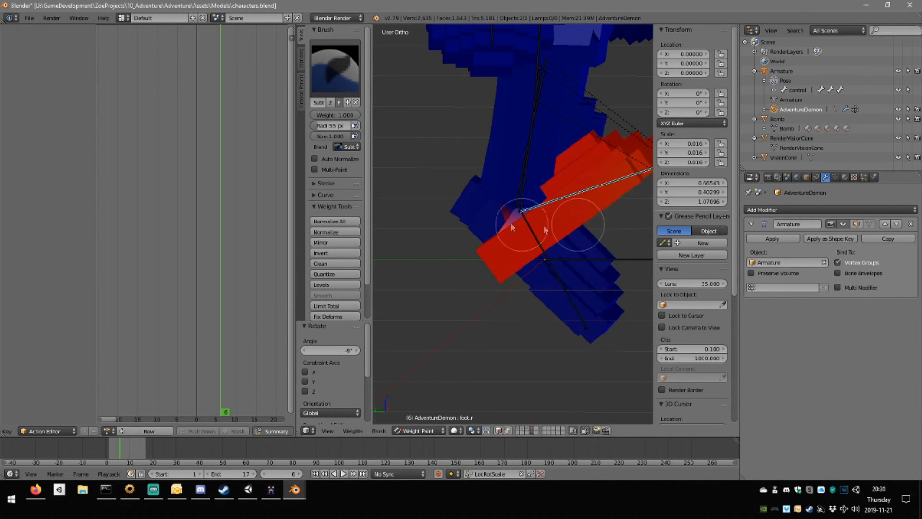
Make the leg.l bone's weights active on the AdventureDemon and turn on face selection masking.
middle_click_drag(511, 223, 547, 96)
right_click(529, 154)
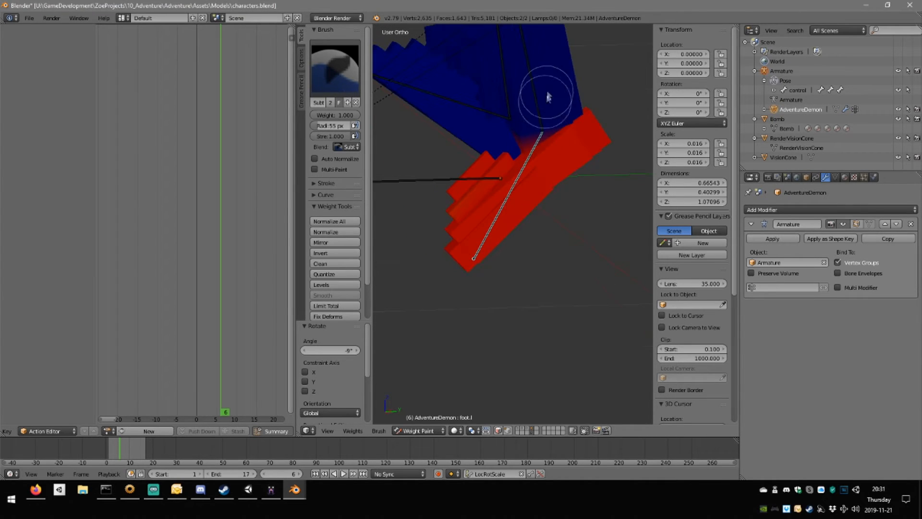
right_click(531, 103)
middle_click_drag(500, 123, 525, 217)
left_click(497, 430)
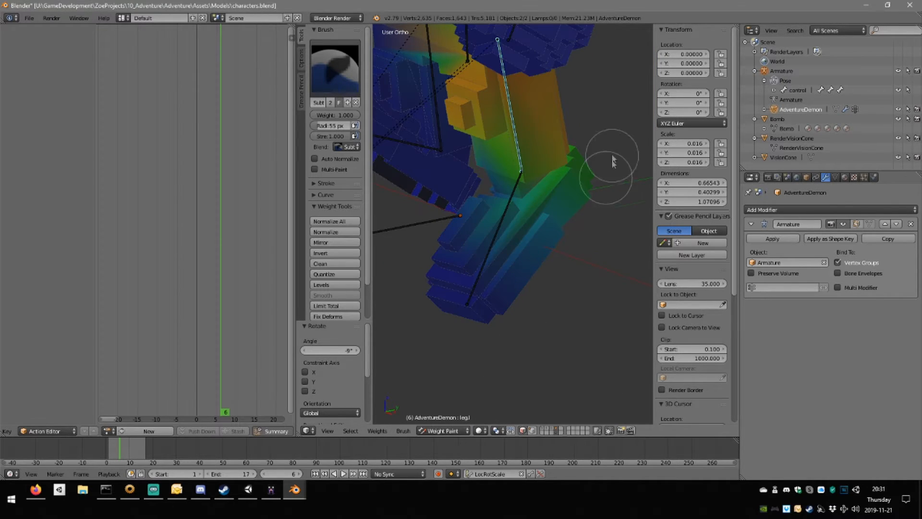
Subtract the leg.l weight from the outer side and top faces of the left foot, one masked face at a time.
right_click(574, 197)
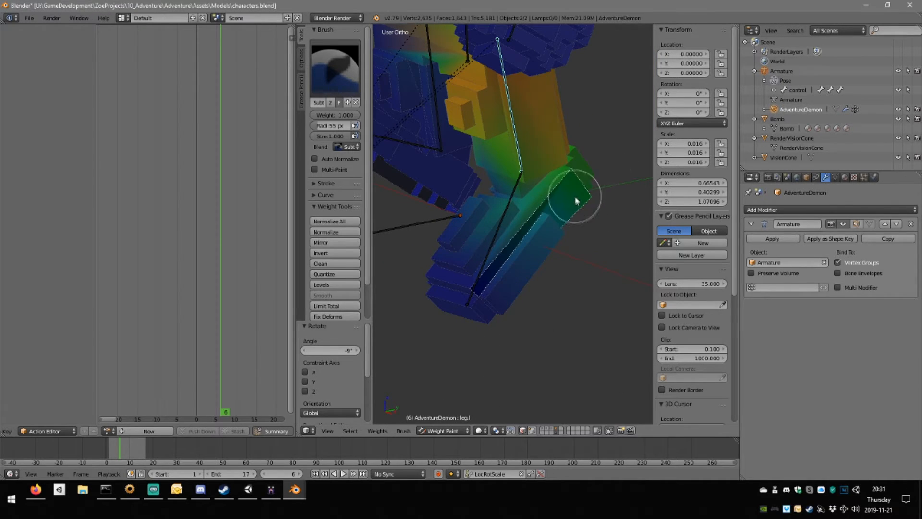
right_click(558, 230)
scroll(521, 253, "up", 3)
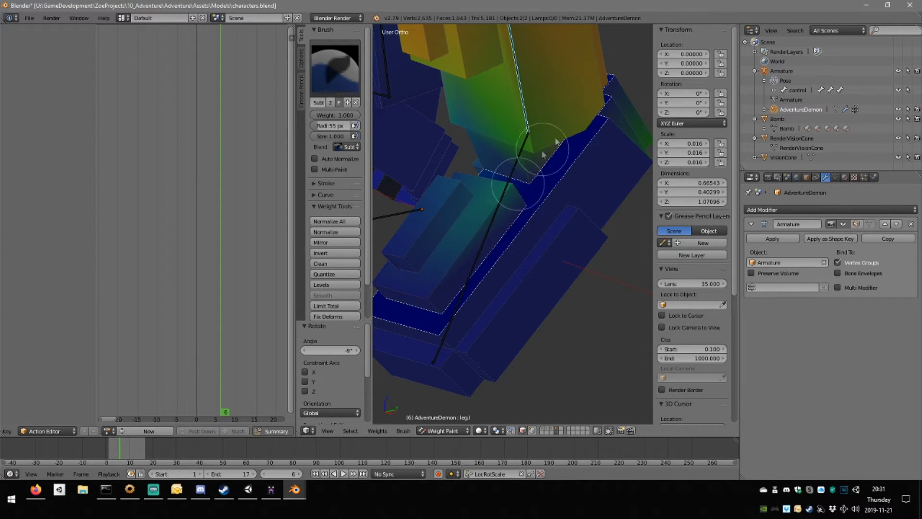
right_click(490, 201)
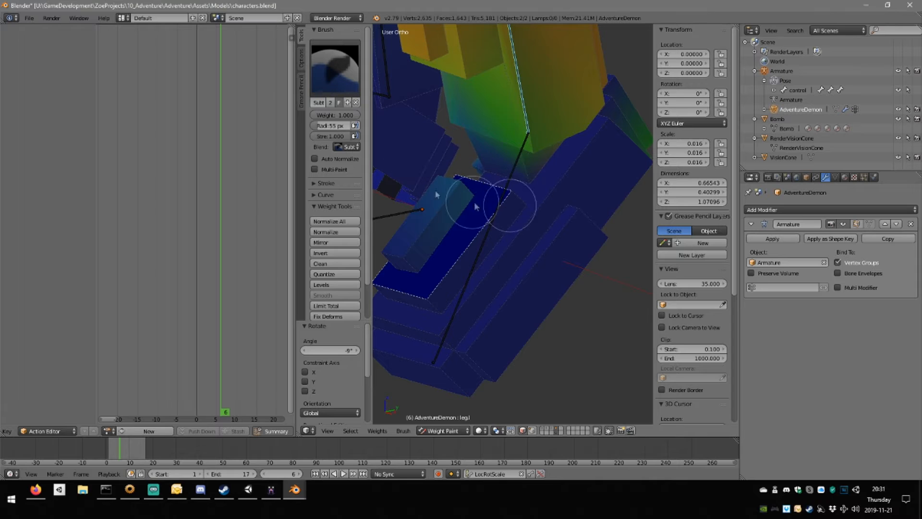
right_click(439, 208)
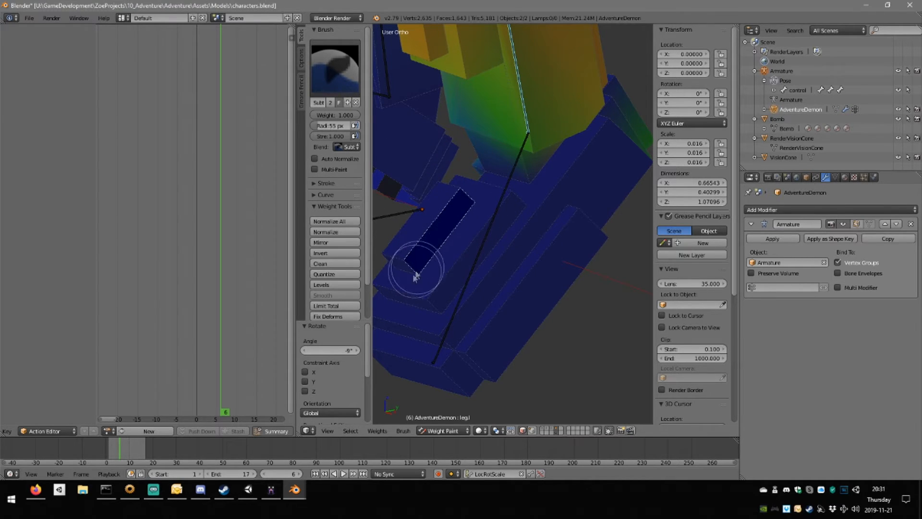
middle_click_drag(416, 276, 519, 281)
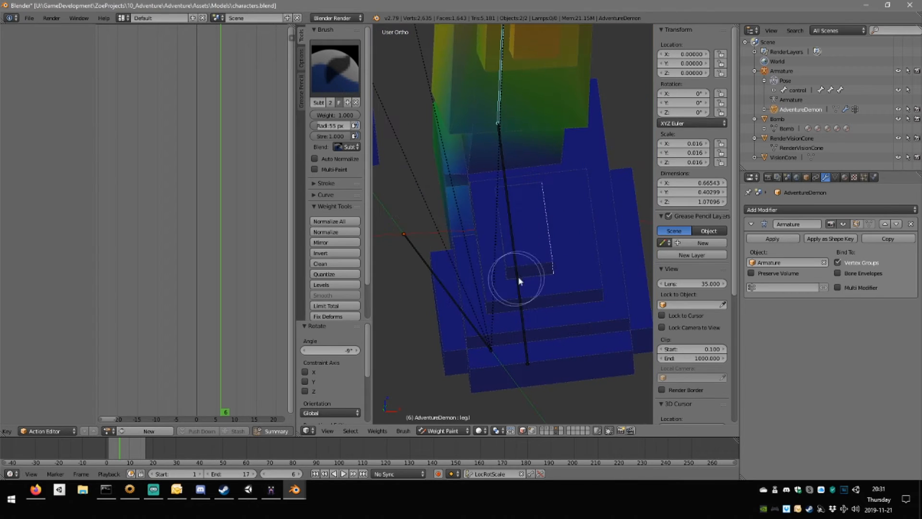
Remove the leg.l weight from the side faces near the ankle and the heel faces of the left foot.
middle_click_drag(490, 220, 456, 193)
mouse_move(505, 226)
middle_mouse_down()
mouse_move(461, 259)
mouse_move(477, 267)
middle_mouse_up()
mouse_move(514, 225)
middle_mouse_down()
mouse_move(471, 226)
mouse_move(475, 166)
mouse_move(476, 193)
mouse_move(445, 232)
mouse_move(411, 212)
mouse_move(506, 222)
middle_mouse_up()
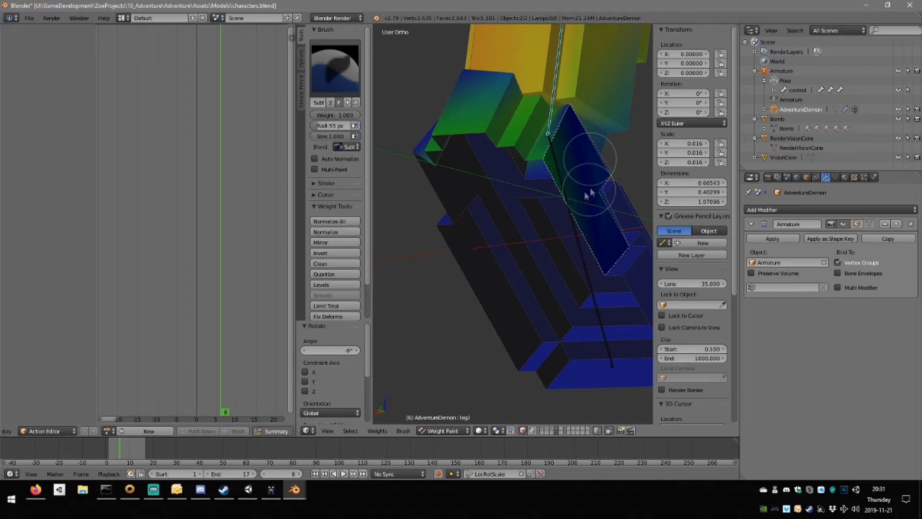
mouse_move(519, 152)
middle_mouse_down()
mouse_move(584, 211)
mouse_move(572, 187)
middle_mouse_up()
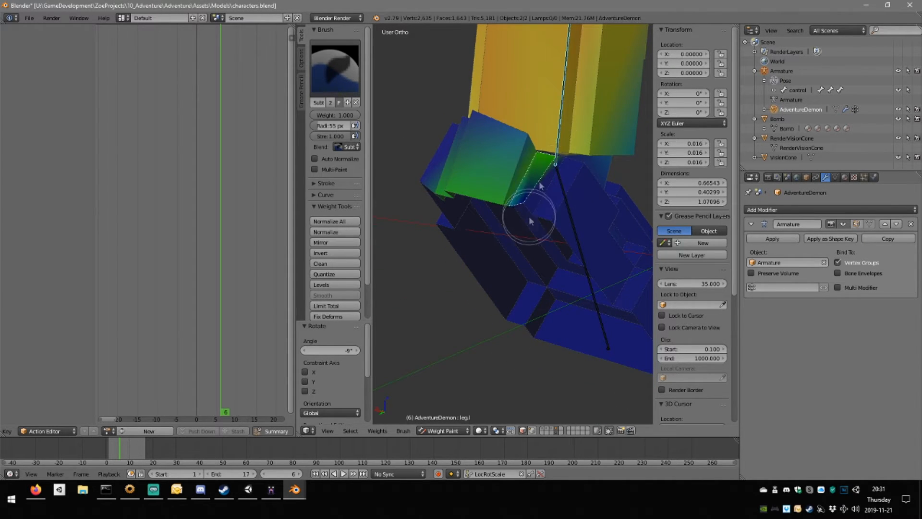
mouse_move(512, 151)
left_mouse_down()
mouse_move(499, 160)
mouse_move(442, 152)
left_mouse_up()
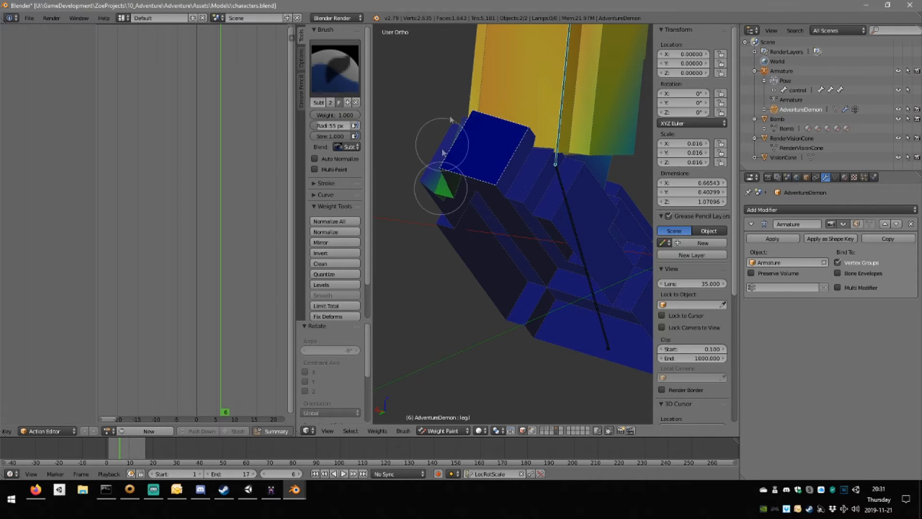
Clear the leg.l weight from the remaining narrow faces behind and beside the left ankle.
mouse_move(492, 108)
middle_mouse_down()
mouse_move(534, 154)
mouse_move(597, 192)
middle_mouse_up()
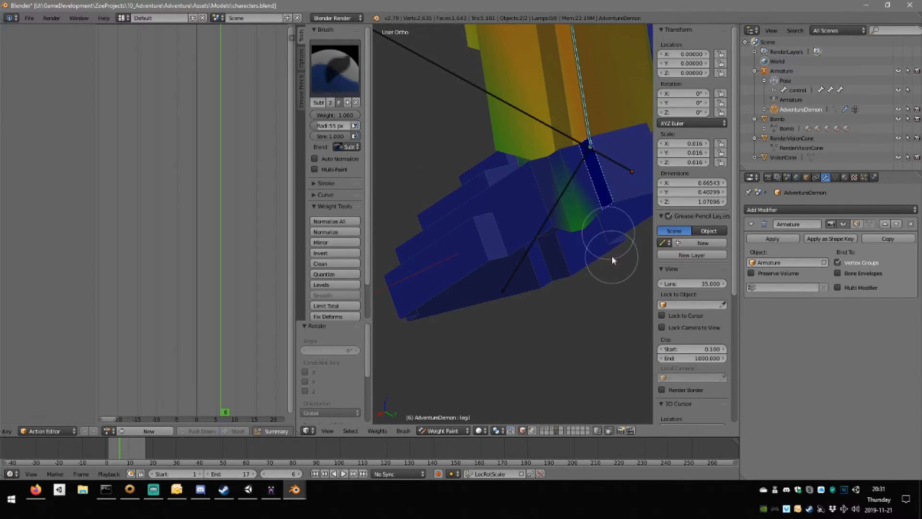
left_click_drag(587, 210, 575, 193)
left_click_drag(571, 234, 568, 215)
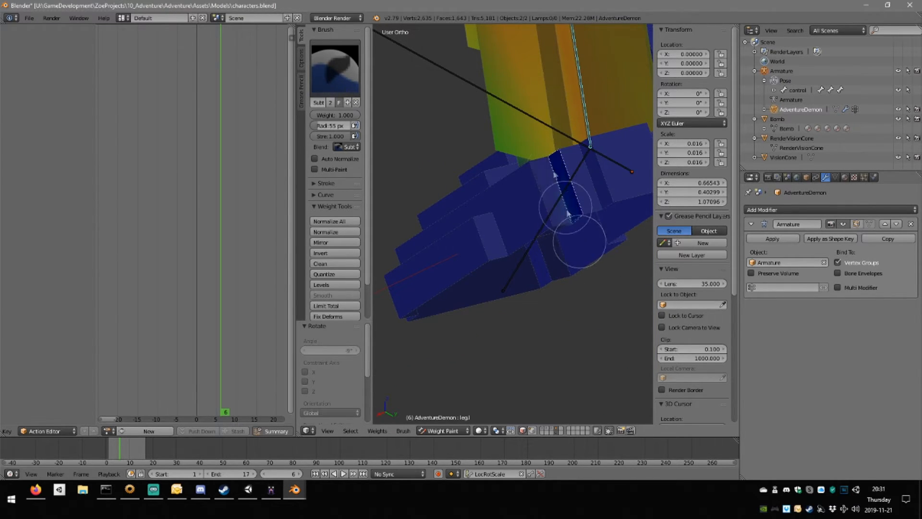
mouse_move(606, 222)
middle_mouse_down()
mouse_move(531, 164)
mouse_move(570, 128)
mouse_move(627, 122)
mouse_move(511, 129)
mouse_move(561, 143)
mouse_move(533, 156)
mouse_move(548, 140)
mouse_move(517, 232)
mouse_move(521, 267)
middle_mouse_up()
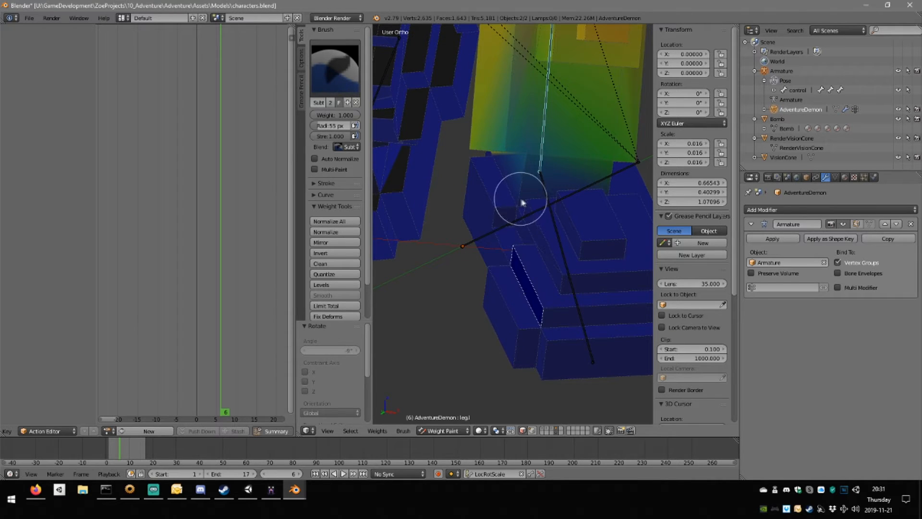
Turn off face selection masking and rotate the foot.l bone by -80.2° and again by -97.1° to test the left foot's weights.
mouse_move(523, 202)
middle_mouse_down()
mouse_move(560, 234)
mouse_move(549, 273)
middle_mouse_up()
mouse_move(565, 357)
middle_mouse_down()
mouse_move(537, 241)
mouse_move(531, 255)
mouse_move(578, 240)
mouse_move(555, 247)
mouse_move(555, 258)
mouse_move(567, 239)
mouse_move(418, 234)
middle_mouse_up()
middle_click_drag(249, 230, 270, 229)
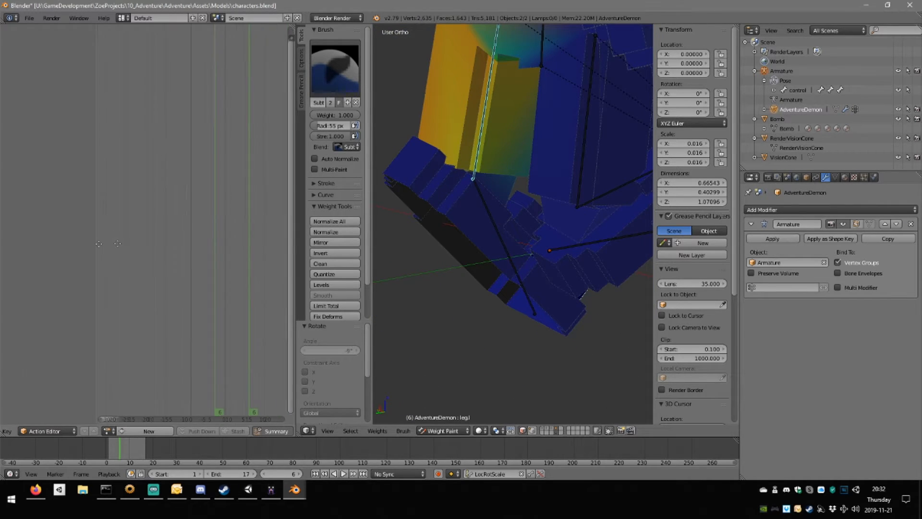
mouse_move(464, 276)
middle_mouse_down()
mouse_move(500, 241)
mouse_move(477, 210)
mouse_move(514, 233)
mouse_move(511, 304)
middle_mouse_up()
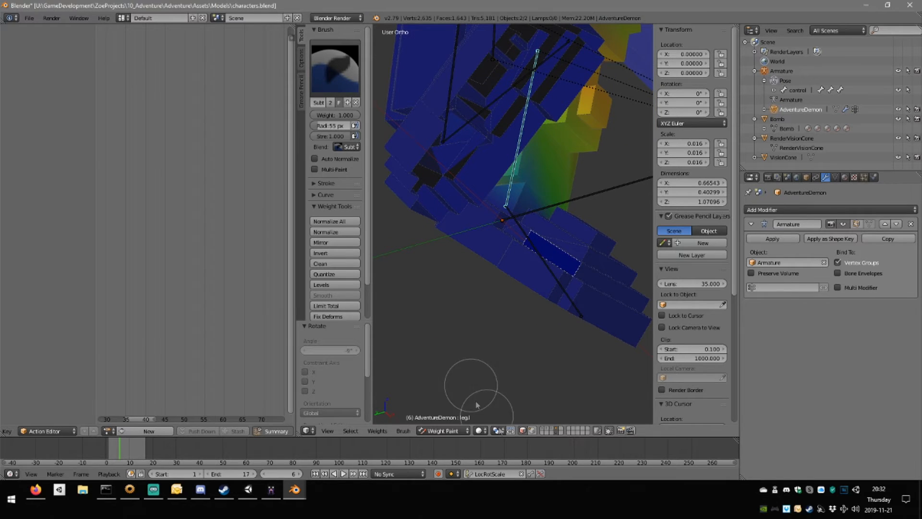
left_click(521, 432)
right_click(550, 273)
middle_click_drag(551, 272, 560, 326)
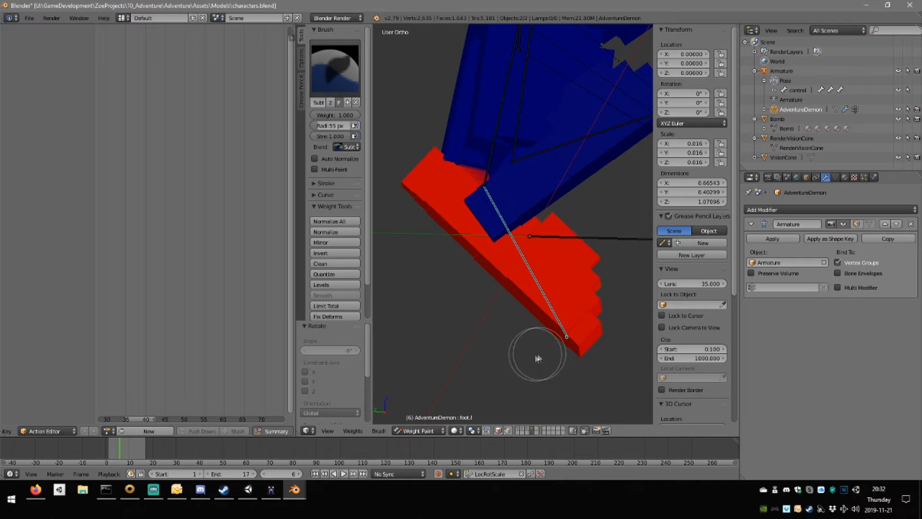
key("r")
left_click(642, 245)
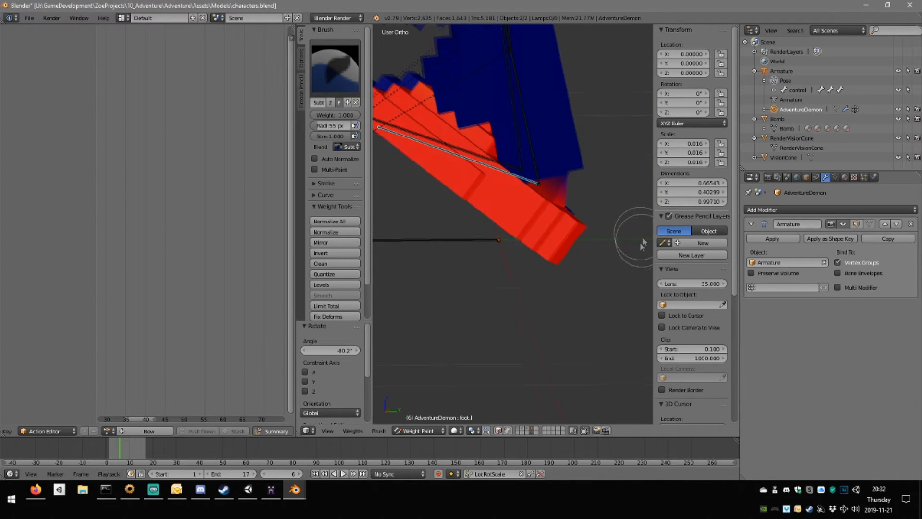
key("r")
left_click(572, 174)
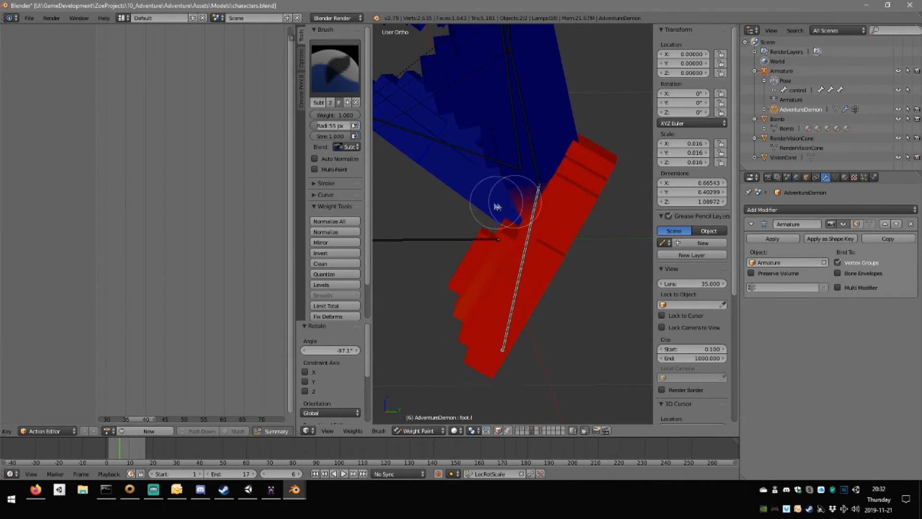
Switch to the Add brush and paint leg.l weight at full strength onto the front of the lower left leg down to the ankle.
middle_click_drag(497, 206, 530, 166)
scroll(542, 203, "up", 2)
right_click(540, 181)
scroll(556, 204, "up", 4)
left_click(331, 64)
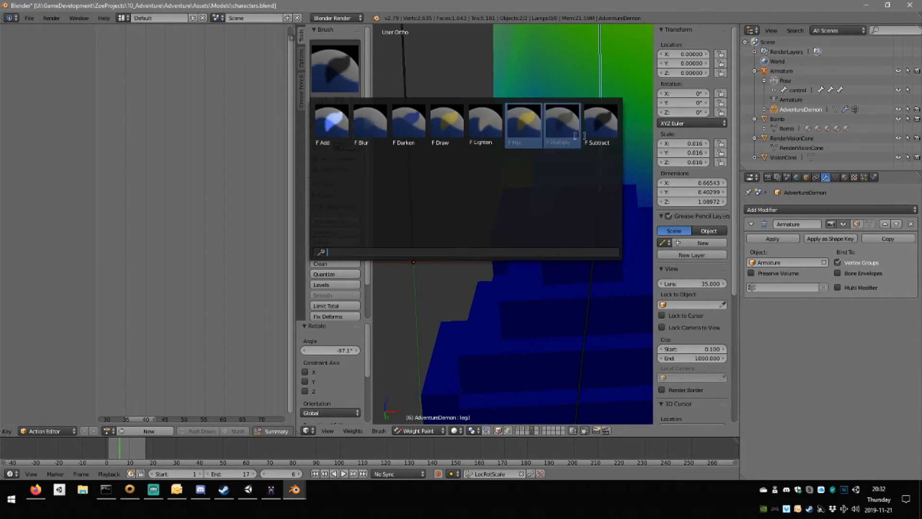
left_click(327, 137)
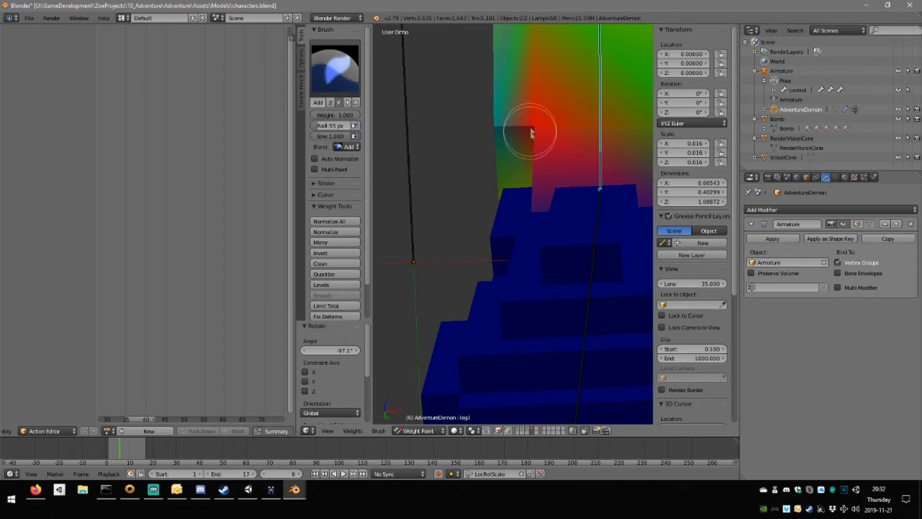
mouse_move(532, 133)
middle_mouse_down()
mouse_move(561, 149)
mouse_move(525, 141)
mouse_move(557, 155)
mouse_move(561, 147)
mouse_move(535, 148)
mouse_move(560, 138)
mouse_move(501, 139)
mouse_move(468, 163)
mouse_move(418, 139)
mouse_move(473, 180)
mouse_move(494, 139)
mouse_move(597, 138)
mouse_move(509, 158)
mouse_move(503, 143)
mouse_move(545, 221)
mouse_move(512, 208)
mouse_move(513, 233)
mouse_move(477, 210)
middle_mouse_up()
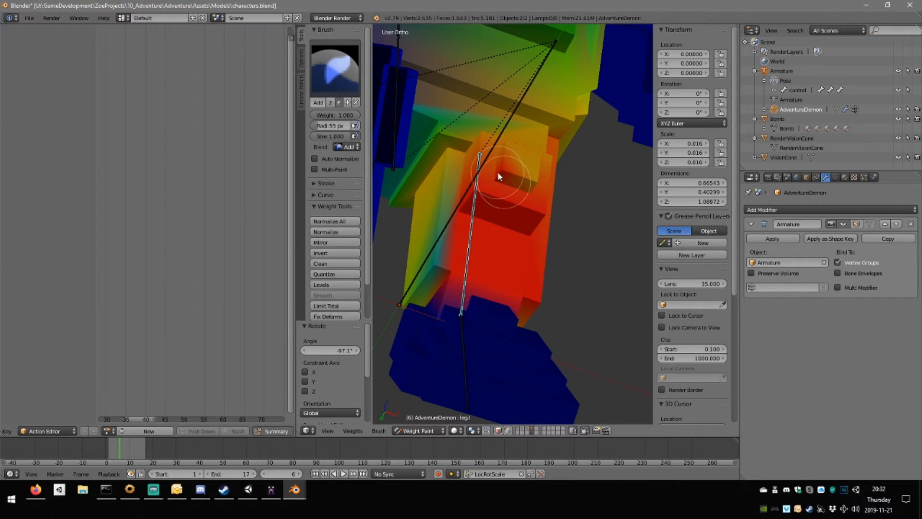
middle_click_drag(537, 178, 512, 183)
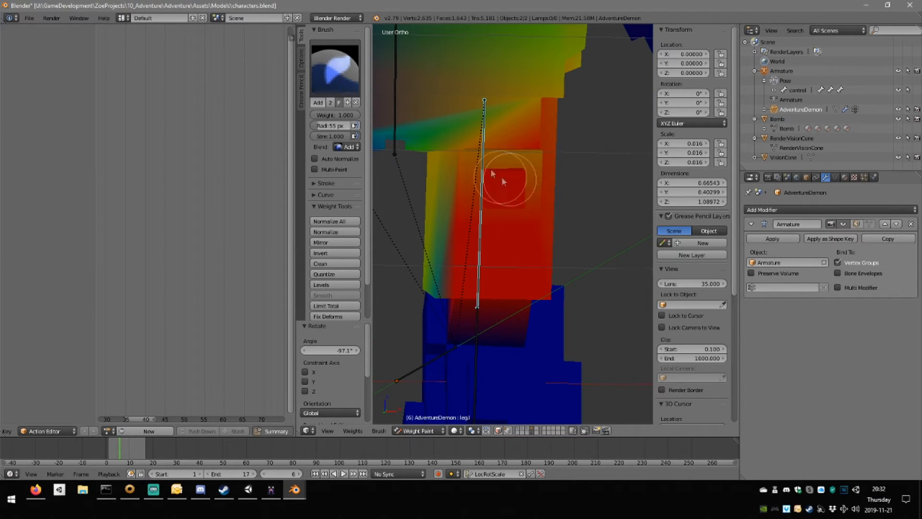
mouse_move(521, 148)
middle_mouse_down()
mouse_move(456, 149)
mouse_move(474, 186)
mouse_move(448, 234)
mouse_move(494, 212)
mouse_move(557, 236)
middle_mouse_up()
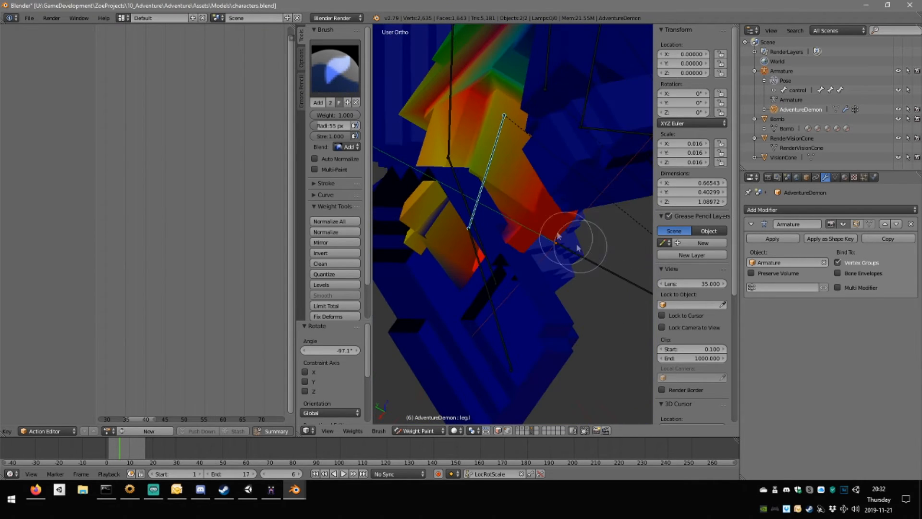
Rotate the foot.l bone by -59.6° to test how the left ankle deforms.
middle_click_drag(487, 227, 451, 242)
scroll(462, 288, "down", 3)
right_click(486, 305)
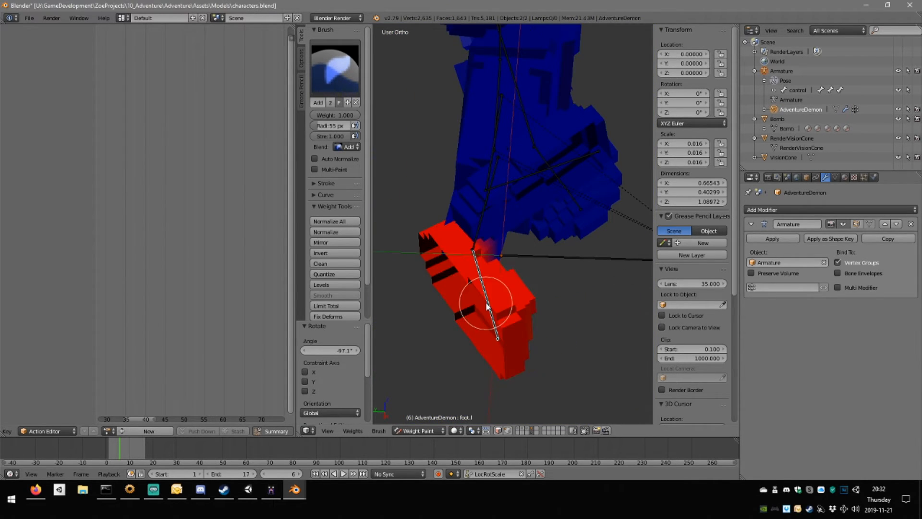
key("r")
left_click(630, 136)
Add leg.l weight to the back and inner edge of the lower left leg.
middle_click_drag(518, 212, 530, 258)
scroll(528, 216, "up", 4)
right_click(542, 262)
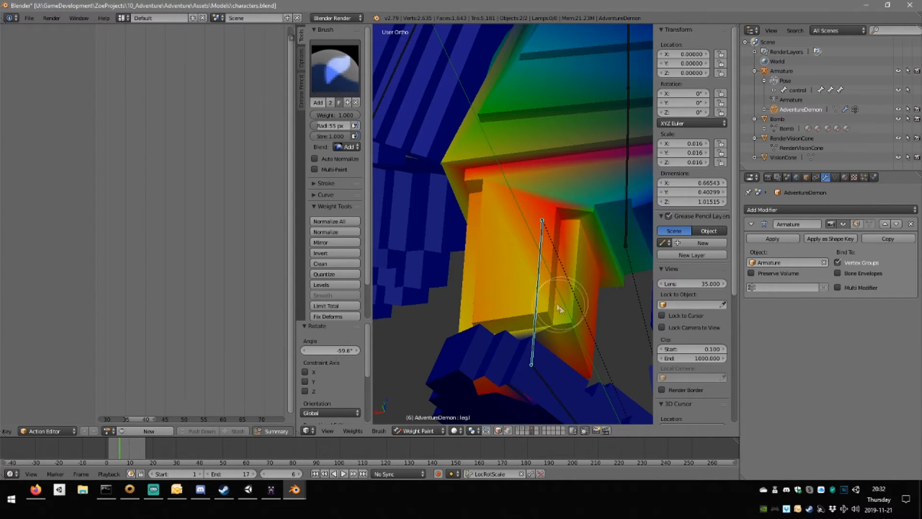
mouse_move(558, 308)
left_mouse_down()
mouse_move(574, 310)
mouse_move(584, 257)
left_mouse_up()
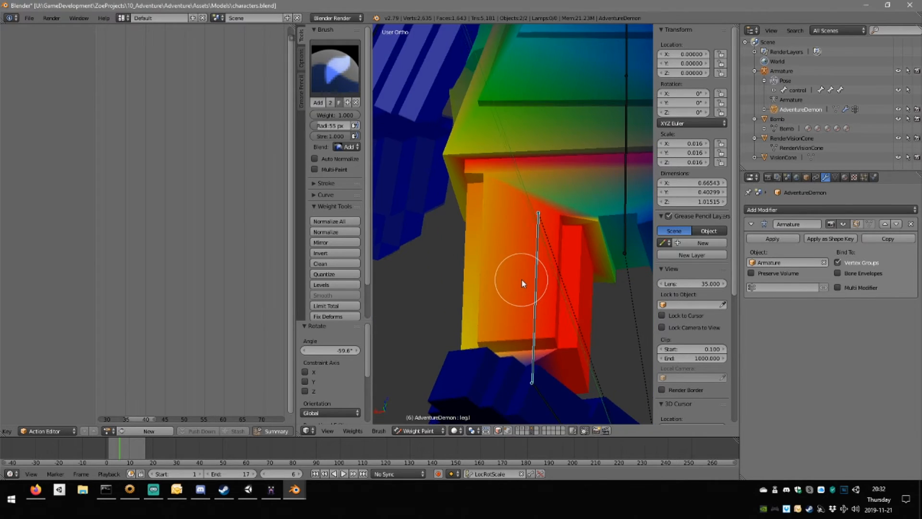
middle_click_drag(522, 279, 470, 252)
Rotate the foot.l bone freely, by 56.4° about the Y axis and by 28.5° to test the left foot's deformation.
right_click(563, 337)
middle_click_drag(579, 327, 449, 337)
scroll(447, 331, "down", 4)
key("r")
mouse_move(459, 352)
middle_mouse_down()
mouse_move(504, 341)
mouse_move(509, 273)
mouse_move(521, 255)
mouse_move(597, 272)
mouse_move(547, 288)
mouse_move(587, 356)
mouse_move(592, 324)
mouse_move(446, 323)
mouse_move(594, 313)
mouse_move(586, 336)
mouse_move(474, 339)
mouse_move(595, 344)
mouse_move(597, 331)
middle_mouse_up()
left_click(543, 363)
key("r")
key("y")
left_click(538, 393)
key("r")
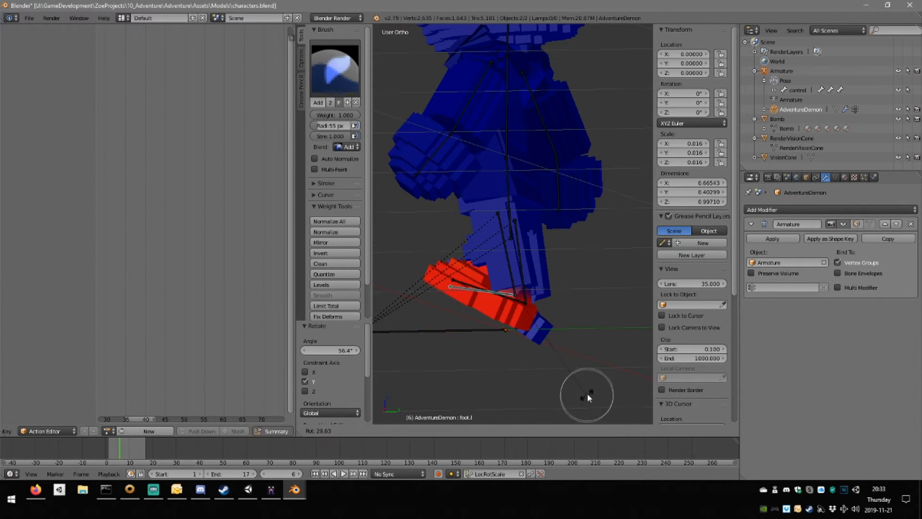
left_click(586, 391)
Paint full leg.l weight over the back of the left leg from the ankle up to the hip.
scroll(545, 289, "up", 6)
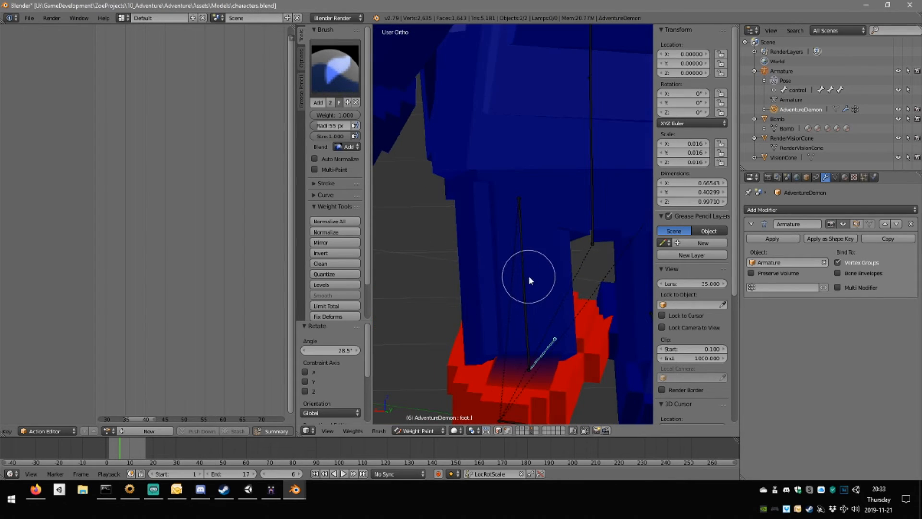
right_click(526, 281)
middle_click_drag(521, 288, 526, 294)
left_click_drag(526, 293, 501, 320)
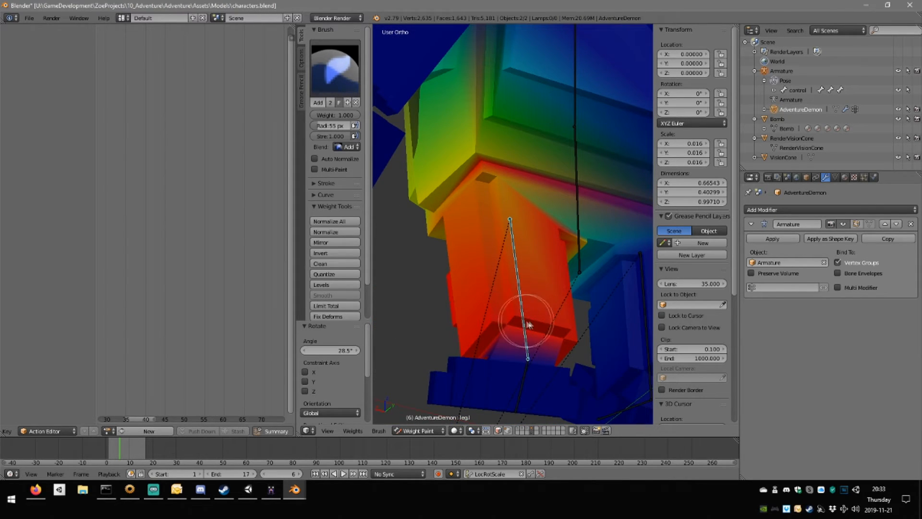
left_click_drag(490, 210, 487, 199)
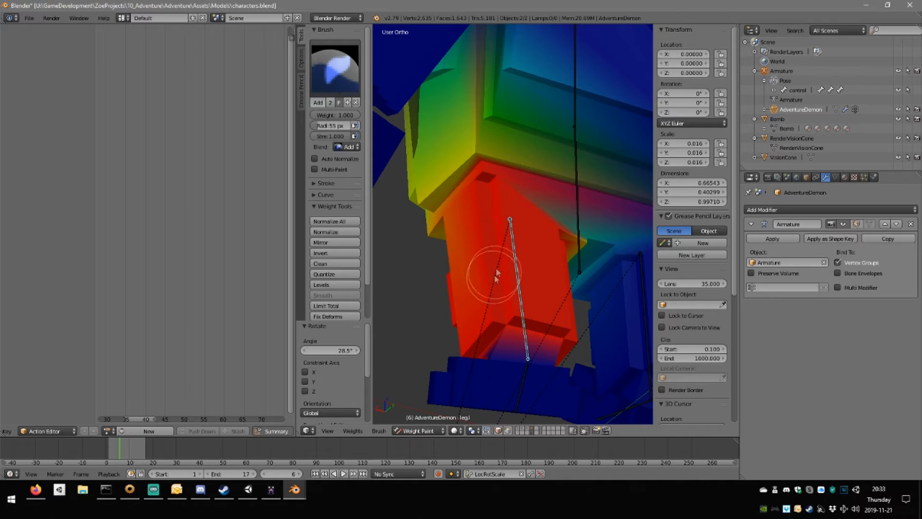
Add leg.l weight to the outer side, front and inner upper edge of the left leg where it meets the body.
mouse_move(472, 262)
middle_mouse_down()
mouse_move(511, 251)
mouse_move(441, 199)
middle_mouse_up()
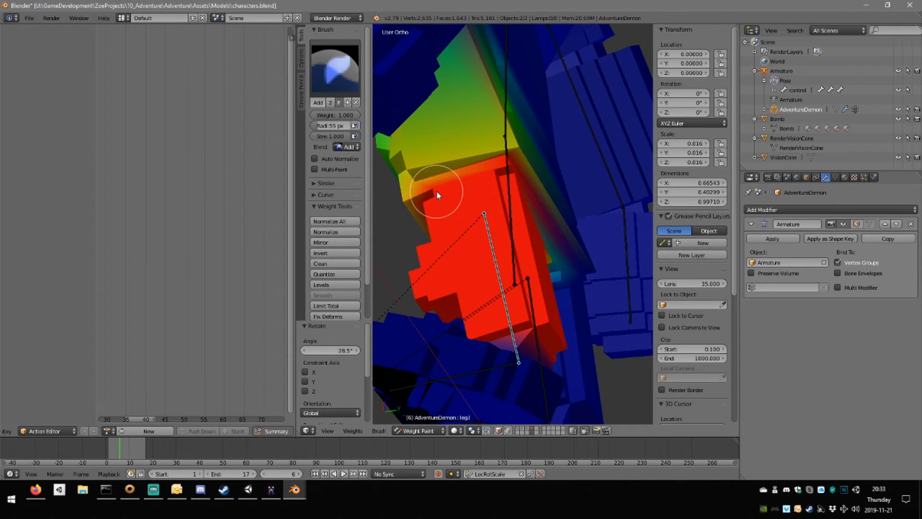
left_click_drag(436, 197, 438, 204)
mouse_move(439, 204)
middle_mouse_down()
mouse_move(539, 214)
mouse_move(498, 208)
mouse_move(521, 215)
middle_mouse_up()
left_click_drag(482, 221, 472, 218)
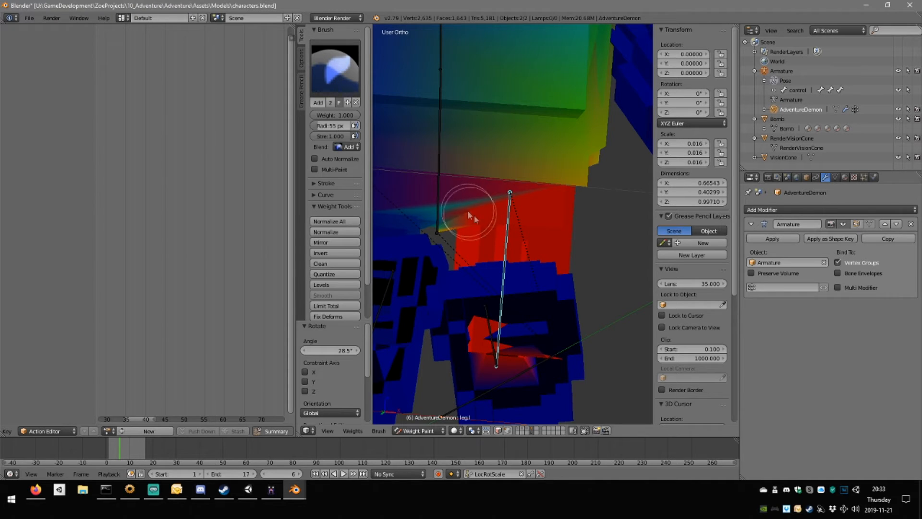
mouse_move(469, 215)
middle_mouse_down()
mouse_move(463, 201)
mouse_move(442, 206)
mouse_move(514, 243)
mouse_move(475, 215)
mouse_move(509, 196)
mouse_move(389, 204)
mouse_move(420, 253)
middle_mouse_up()
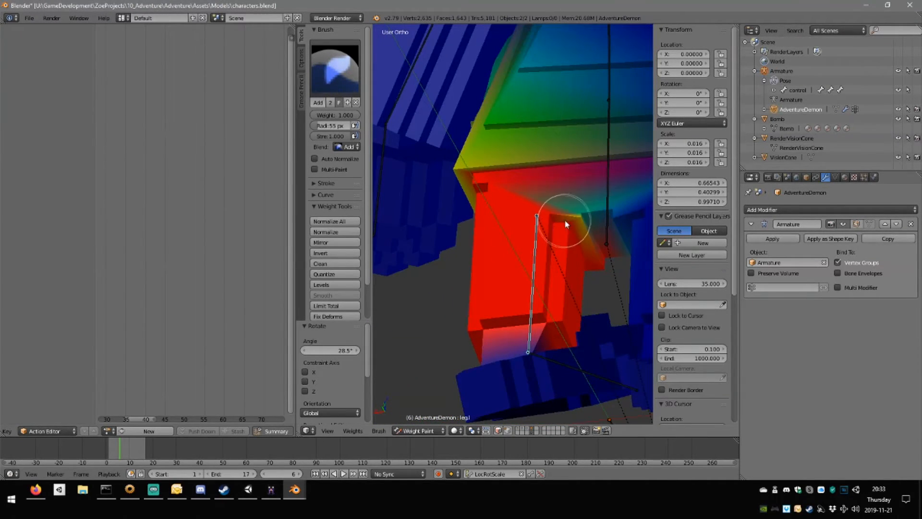
left_click_drag(566, 224, 576, 209)
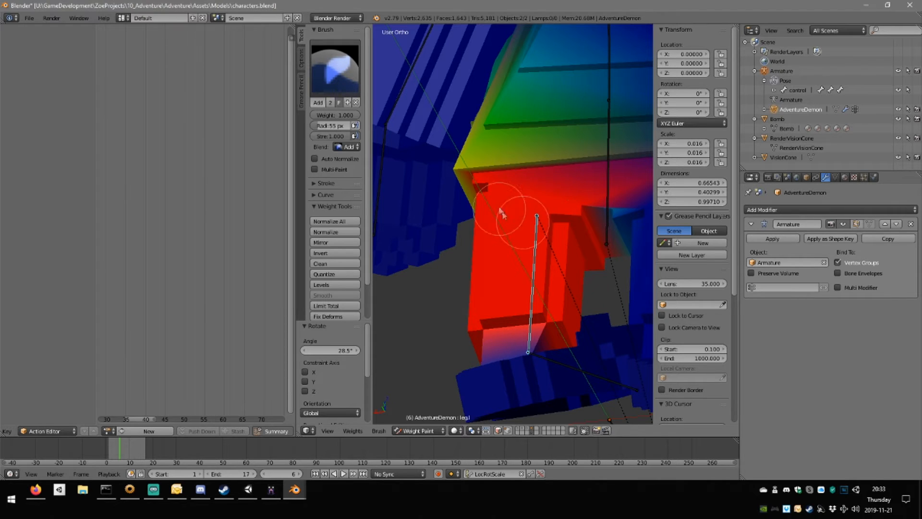
Switch the weight brush to Subtract and turn on face selection masking for the AdventureDemon mesh.
scroll(526, 245, "down", 4)
mouse_move(539, 288)
middle_mouse_down()
mouse_move(432, 261)
mouse_move(535, 330)
mouse_move(582, 329)
mouse_move(615, 246)
mouse_move(577, 277)
mouse_move(443, 266)
middle_mouse_up()
left_click(334, 67)
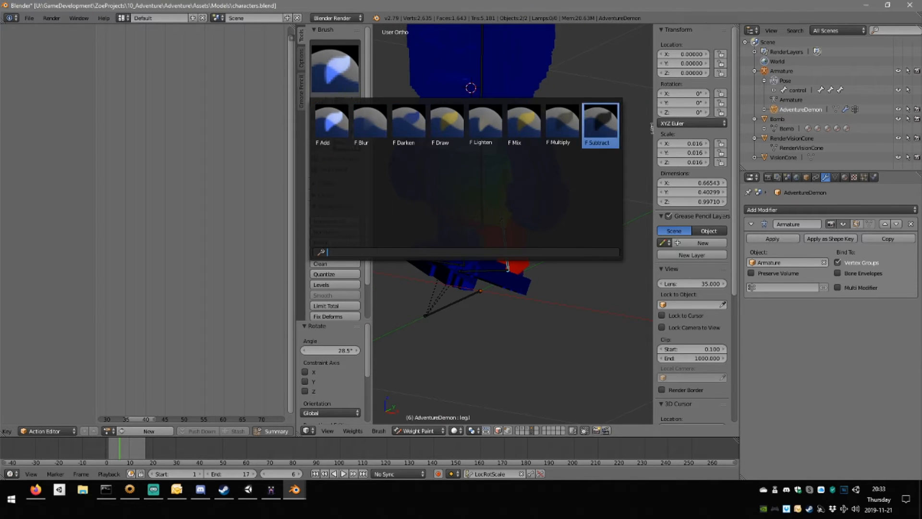
left_click(600, 126)
scroll(494, 185, "up", 5)
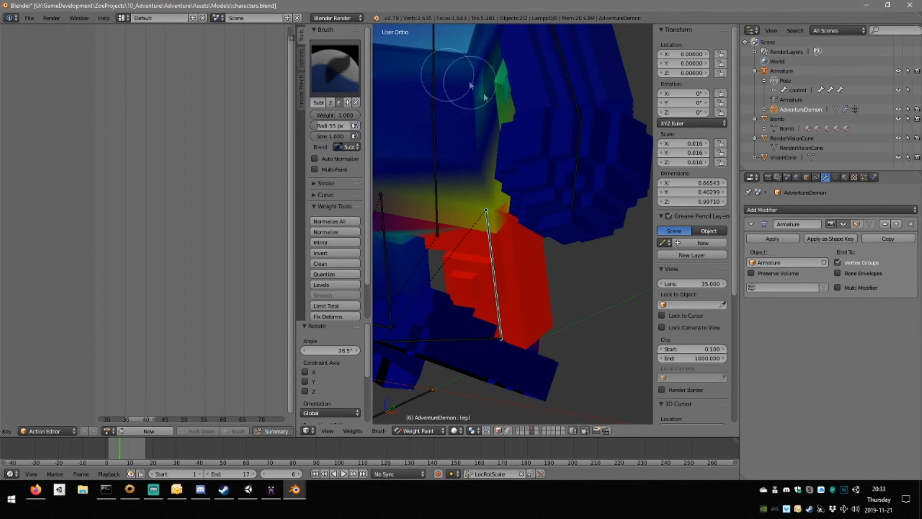
scroll(465, 96, "up", 1)
middle_click_drag(469, 110, 548, 161, "shift")
scroll(552, 149, "down", 3)
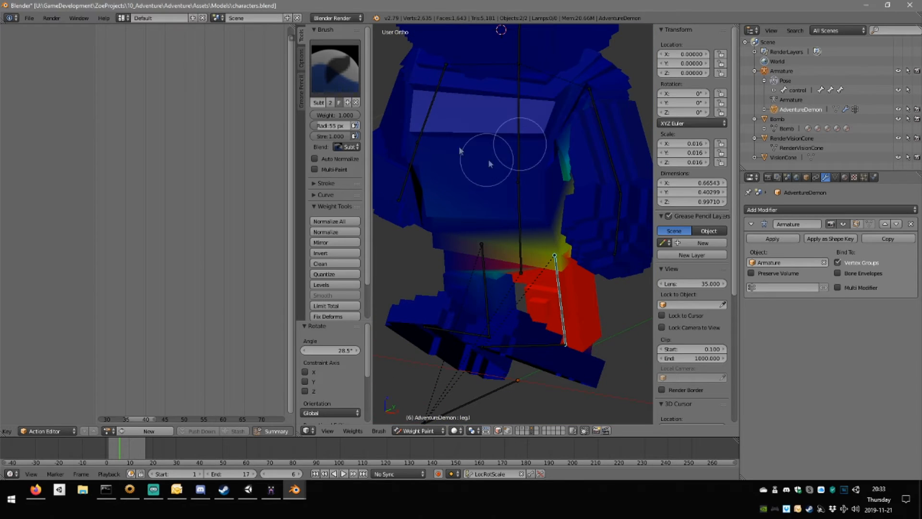
middle_click_drag(420, 126, 449, 160)
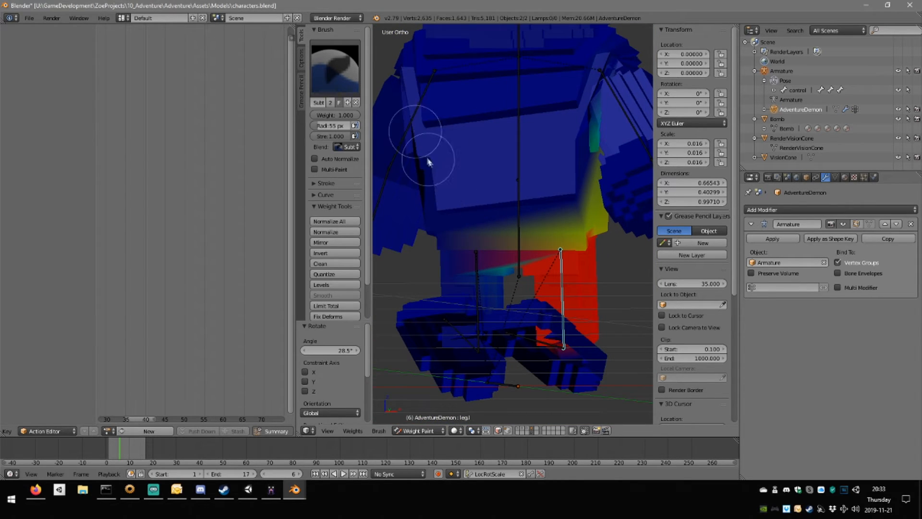
middle_click_drag(500, 139, 469, 123)
scroll(527, 193, "up", 3)
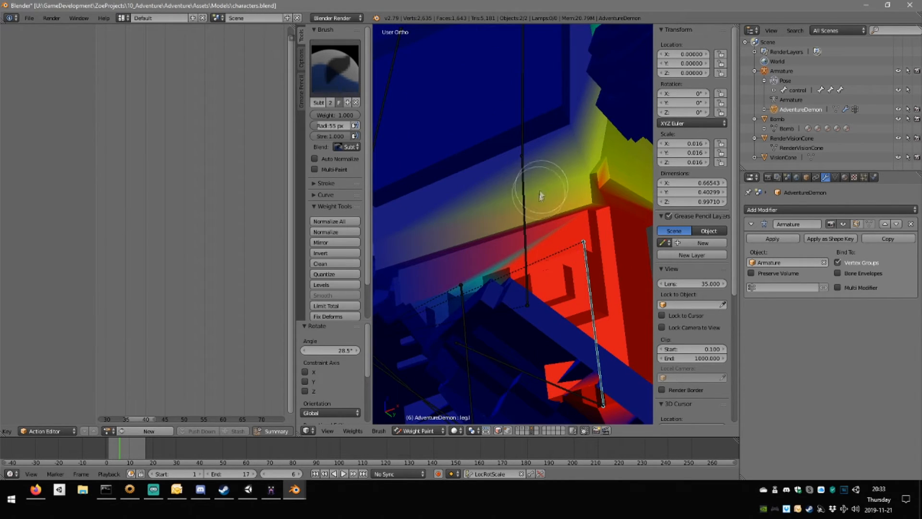
left_click(500, 432)
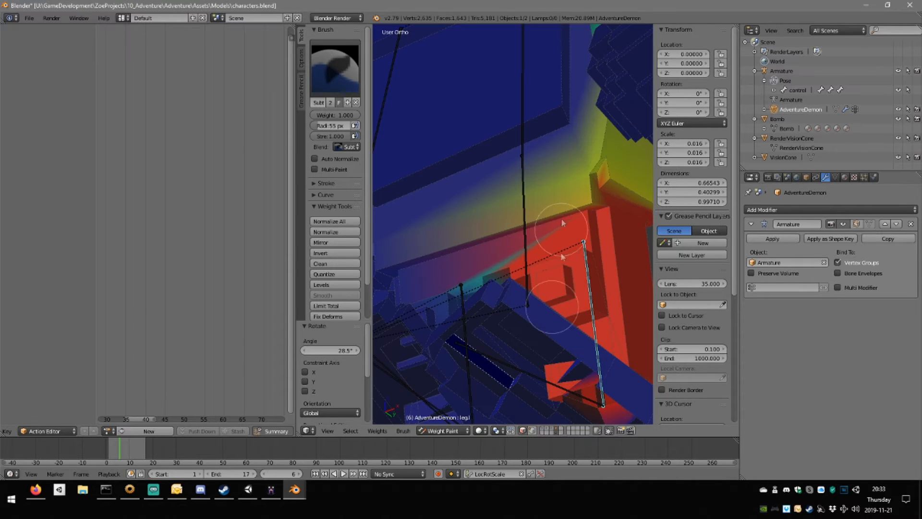
Select the torso's lower front and left side faces one by one and subtract their leg.l weight.
right_click(563, 217)
left_click_drag(598, 200, 590, 194)
left_click_drag(610, 126, 640, 124)
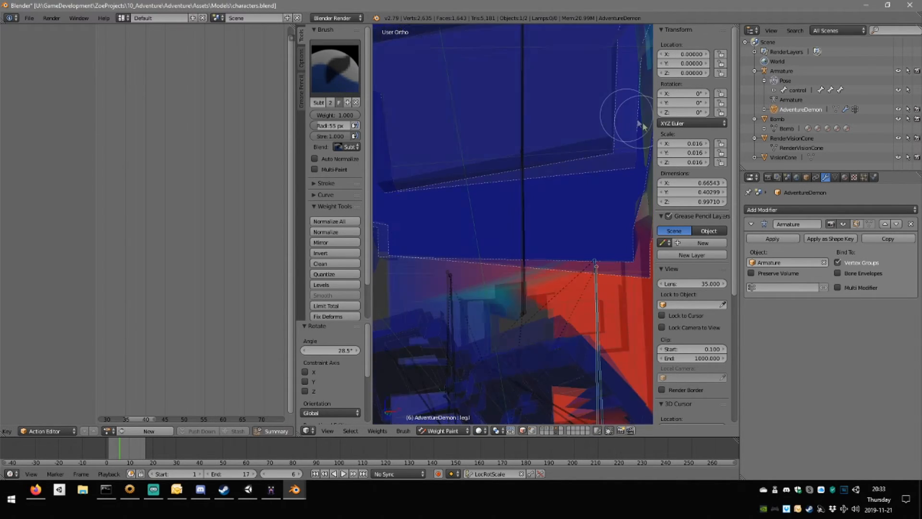
scroll(626, 139, "down", 4)
right_click(586, 182)
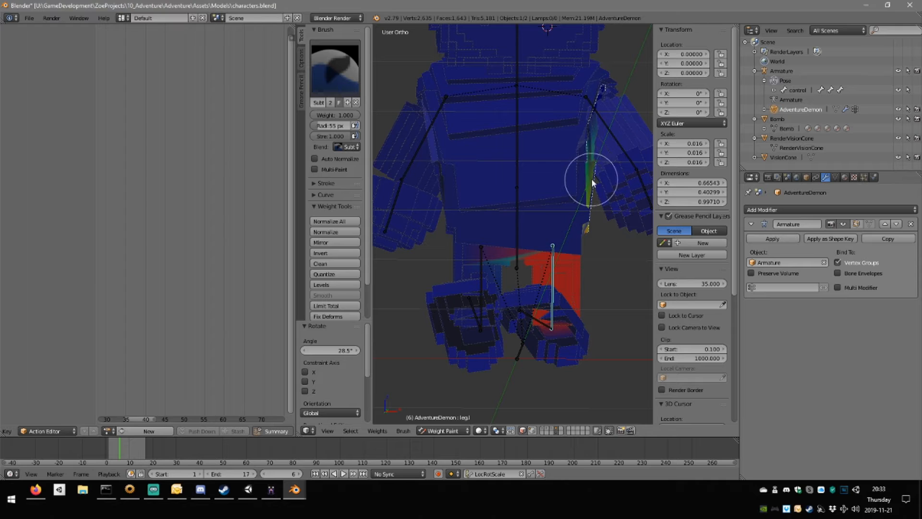
left_click_drag(597, 103, 602, 205)
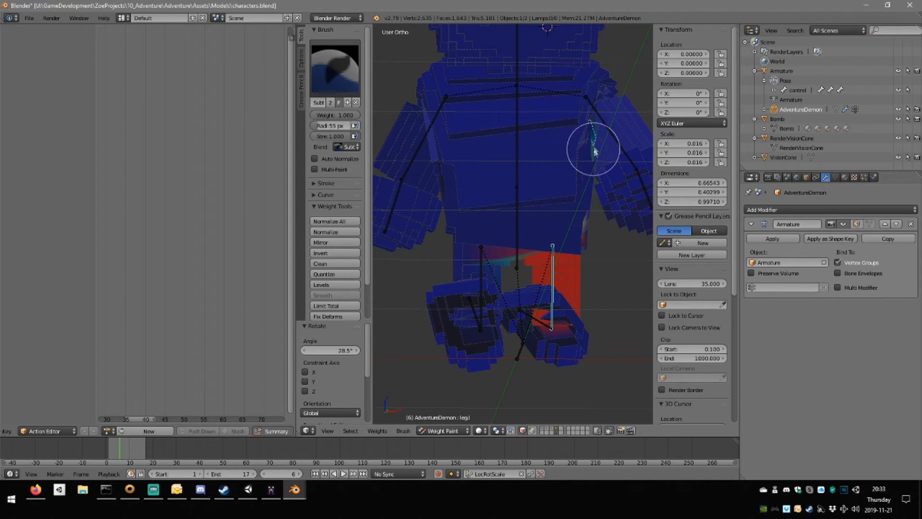
left_click_drag(592, 152, 590, 123)
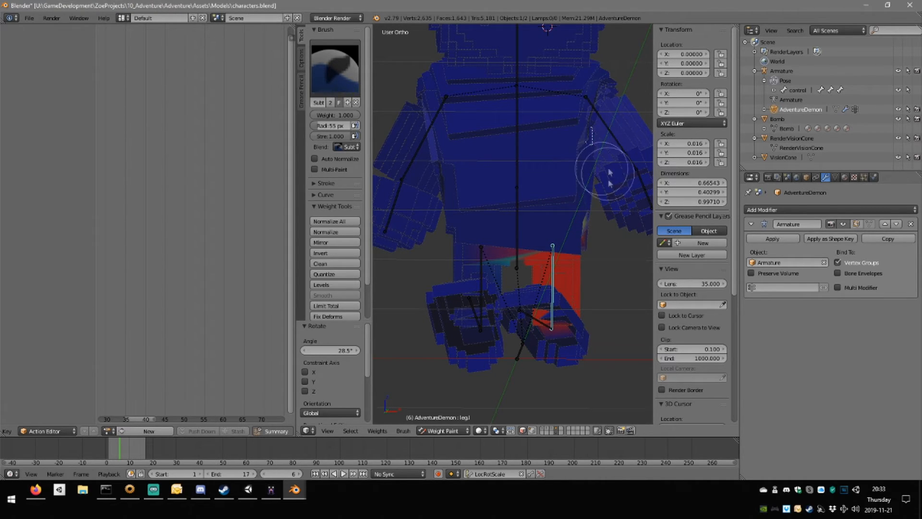
Subtract leg.l weight from the masked underside of the body and the faces where the outer left leg meets it.
mouse_move(608, 172)
middle_mouse_down()
mouse_move(594, 154)
mouse_move(619, 156)
mouse_move(543, 142)
mouse_move(522, 171)
mouse_move(583, 155)
mouse_move(562, 171)
middle_mouse_up()
right_click(507, 234)
left_click_drag(496, 230, 509, 239)
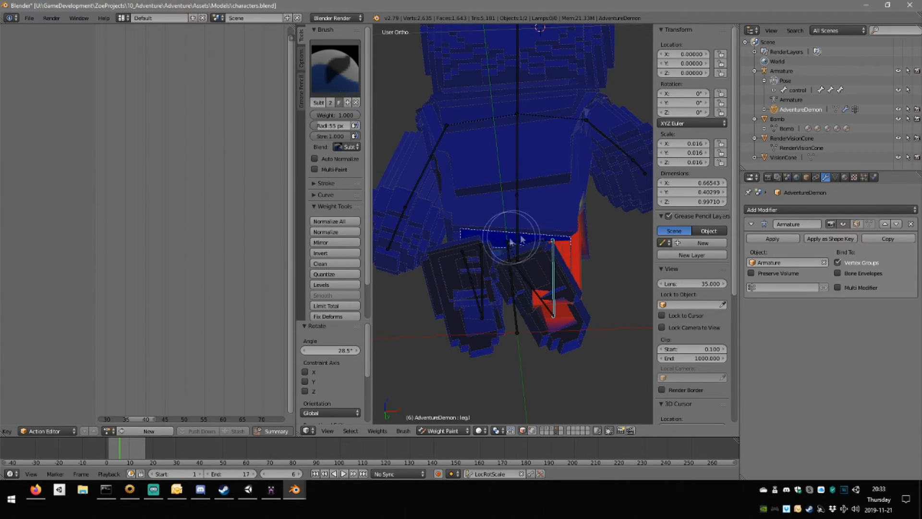
mouse_move(584, 256)
middle_mouse_down()
mouse_move(520, 216)
mouse_move(554, 186)
middle_mouse_up()
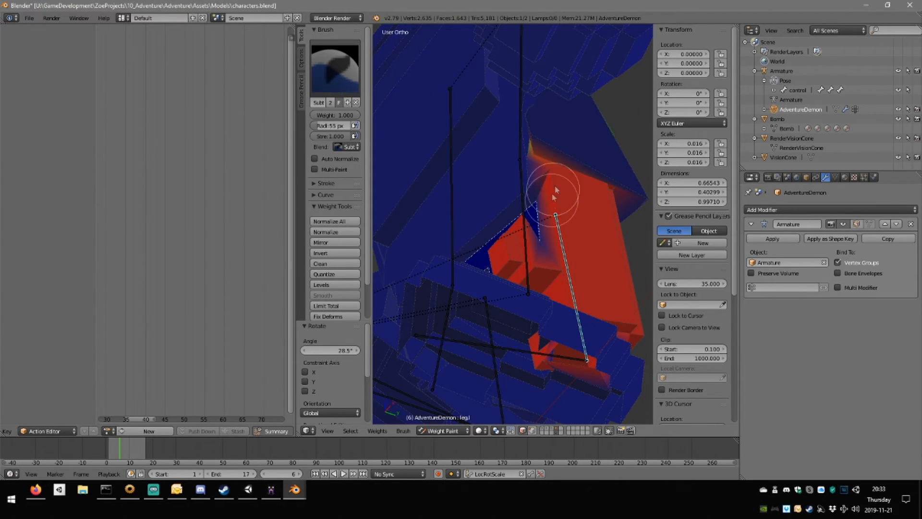
right_click(542, 159)
mouse_move(533, 149)
left_mouse_down()
mouse_move(528, 158)
mouse_move(578, 163)
left_mouse_up()
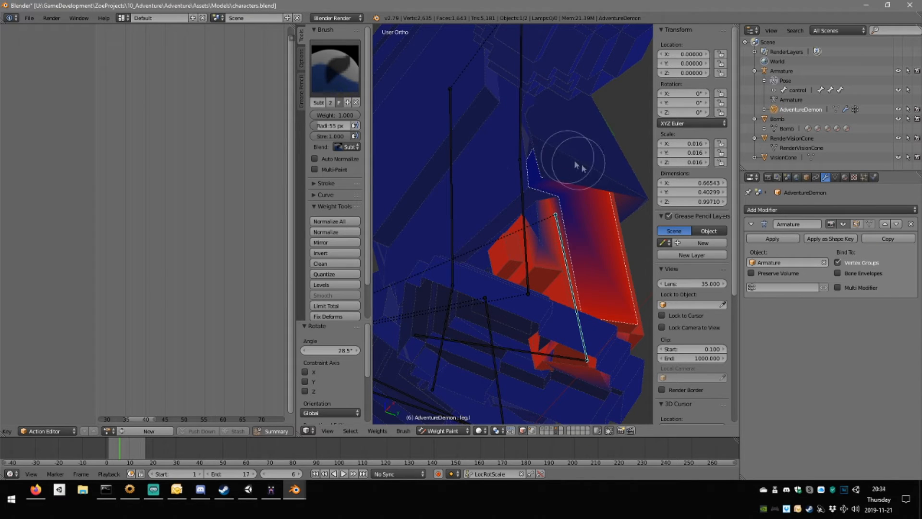
middle_click_drag(595, 180, 528, 181)
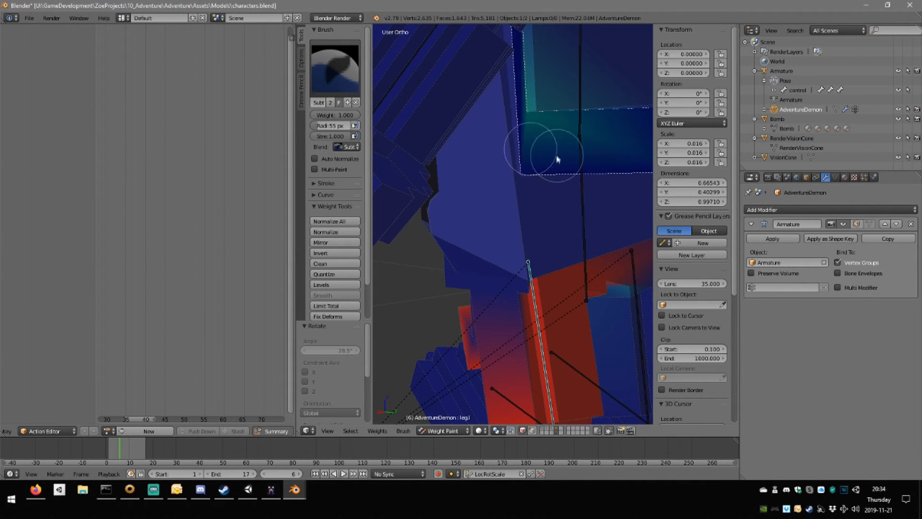
Subtract leg.l weight from the masked panel on the back of the torso.
key("g")
right_click(576, 158)
mouse_move(567, 140)
middle_mouse_down()
mouse_move(576, 173)
mouse_move(529, 150)
middle_mouse_up()
scroll(578, 153, "down", 2)
left_click(553, 186)
mouse_move(529, 150)
left_mouse_down()
mouse_move(513, 161)
mouse_move(526, 174)
mouse_move(508, 116)
left_mouse_up()
middle_click_drag(612, 164, 551, 149)
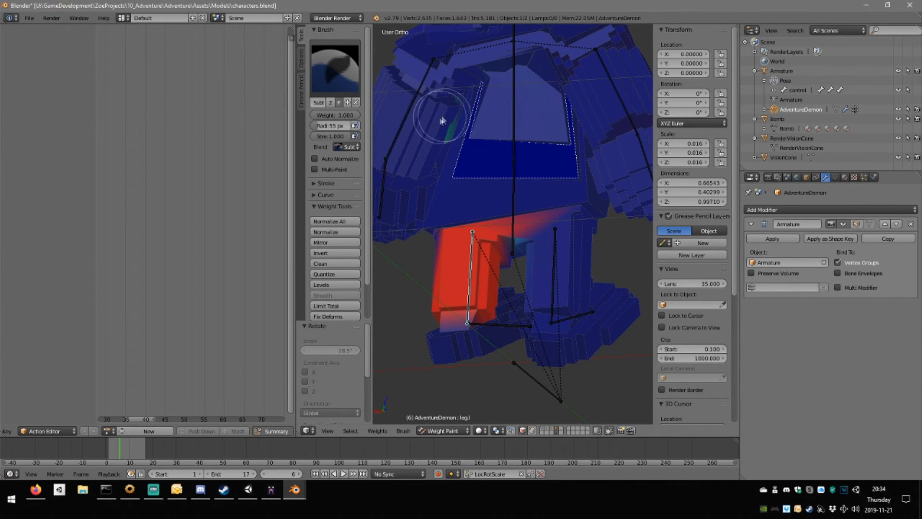
Check the torso for leftover leg.l weight and turn off face selection masking.
mouse_move(457, 66)
middle_mouse_down()
mouse_move(500, 37)
mouse_move(537, 50)
mouse_move(403, 134)
mouse_move(402, 115)
mouse_move(614, 103)
mouse_move(418, 82)
mouse_move(448, 100)
mouse_move(383, 108)
mouse_move(568, 94)
mouse_move(498, 111)
mouse_move(617, 114)
mouse_move(422, 118)
mouse_move(530, 120)
mouse_move(394, 107)
mouse_move(608, 115)
mouse_move(541, 225)
middle_mouse_up()
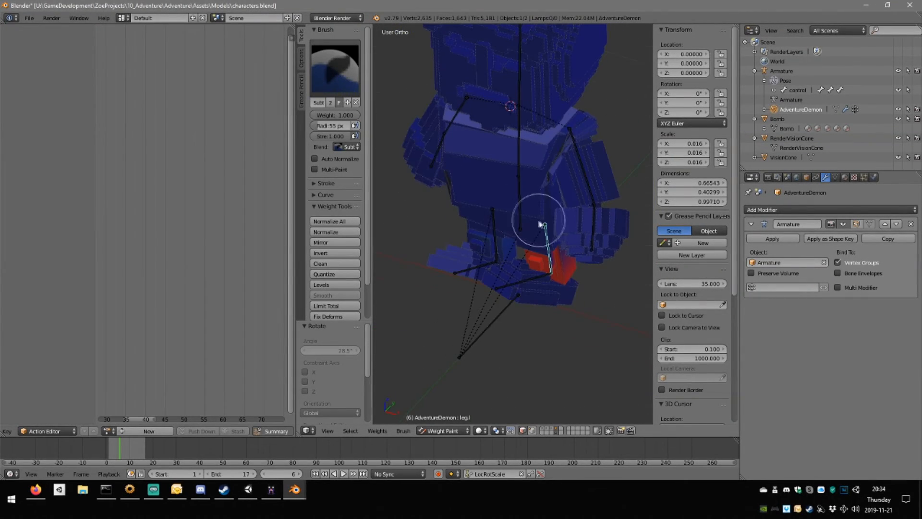
scroll(542, 215, "up", 8)
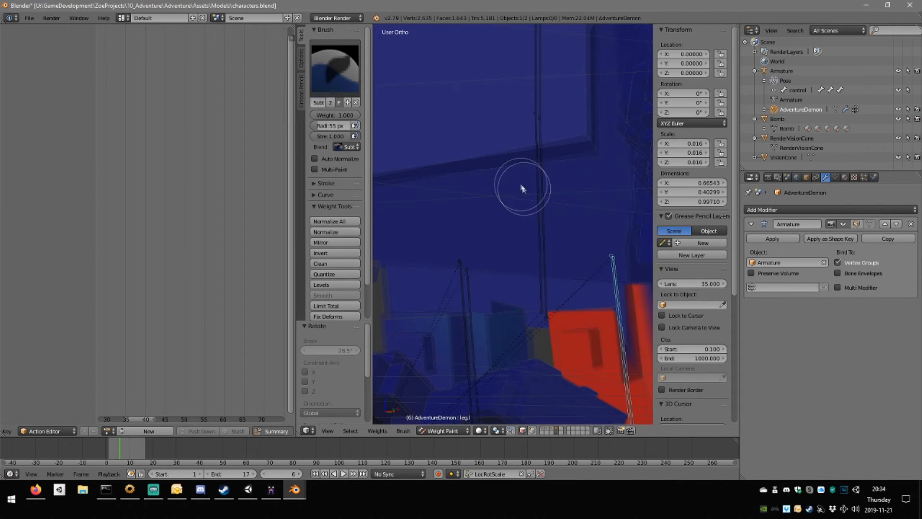
mouse_move(448, 167)
middle_mouse_down()
mouse_move(437, 181)
mouse_move(476, 195)
mouse_move(566, 206)
mouse_move(600, 194)
middle_mouse_up()
scroll(600, 194, "down", 10)
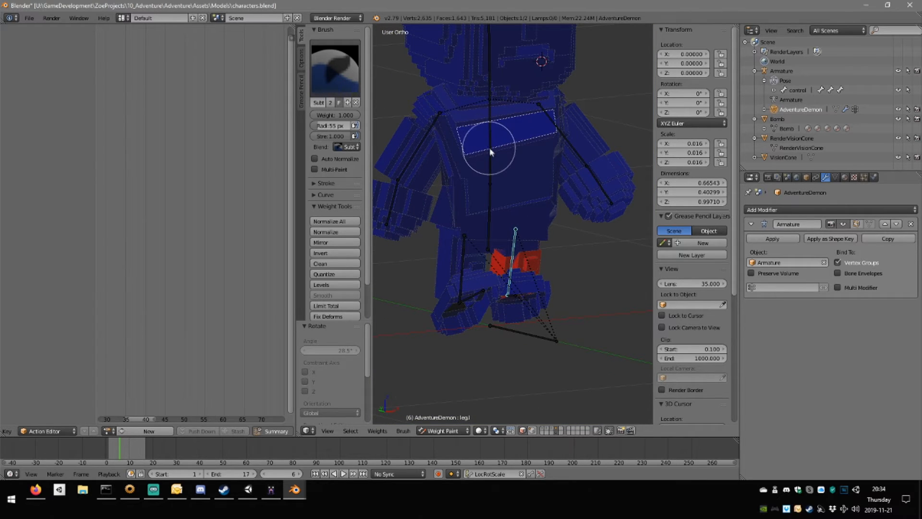
right_click(490, 163)
key("m")
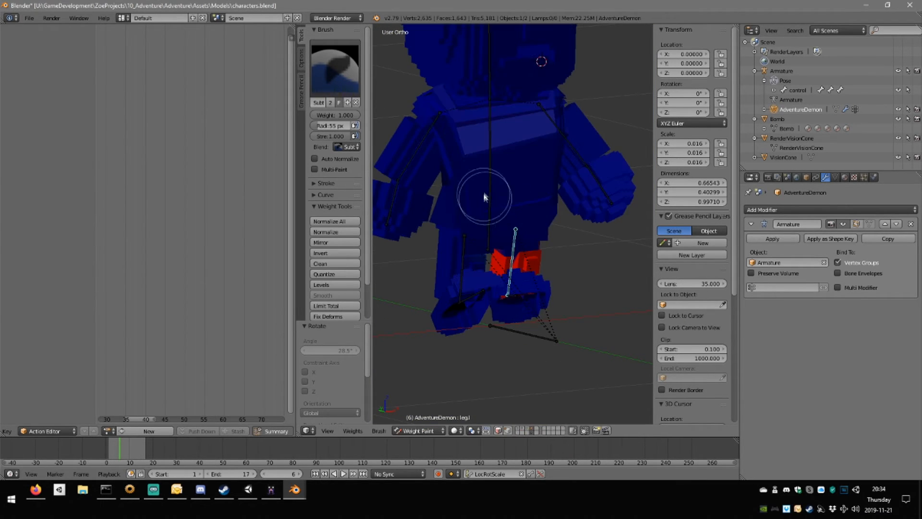
Select the hips bone and subtract its weight from the front and back of the torso.
right_click(490, 188)
middle_click_drag(522, 207, 458, 170)
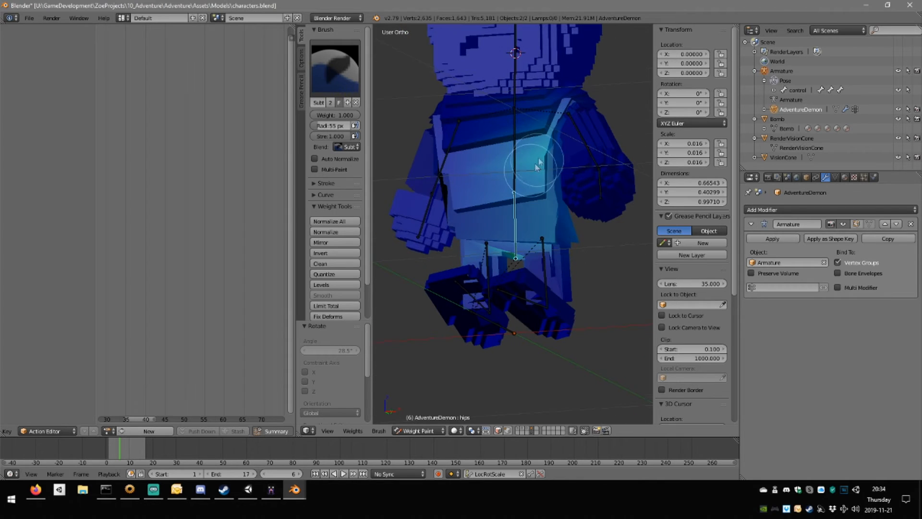
mouse_move(538, 162)
left_mouse_down()
mouse_move(532, 226)
mouse_move(586, 124)
mouse_move(439, 261)
left_mouse_up()
middle_click_drag(430, 262, 485, 259)
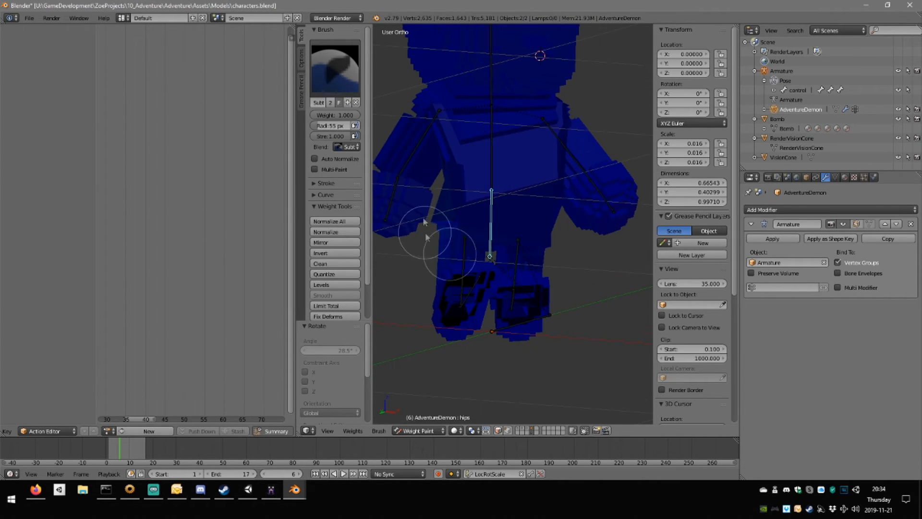
middle_click_drag(518, 197, 576, 217)
mouse_move(526, 222)
left_mouse_down()
mouse_move(524, 94)
mouse_move(534, 105)
mouse_move(545, 100)
left_mouse_up()
middle_click_drag(546, 108, 560, 140)
Select the arm.r bone and subtract its weight around the right shoulder and upper arm.
right_click(557, 145)
mouse_move(557, 146)
left_mouse_down()
mouse_move(615, 158)
mouse_move(584, 193)
mouse_move(594, 166)
left_mouse_up()
middle_click_drag(594, 160, 499, 237)
middle_click_drag(518, 138, 443, 154)
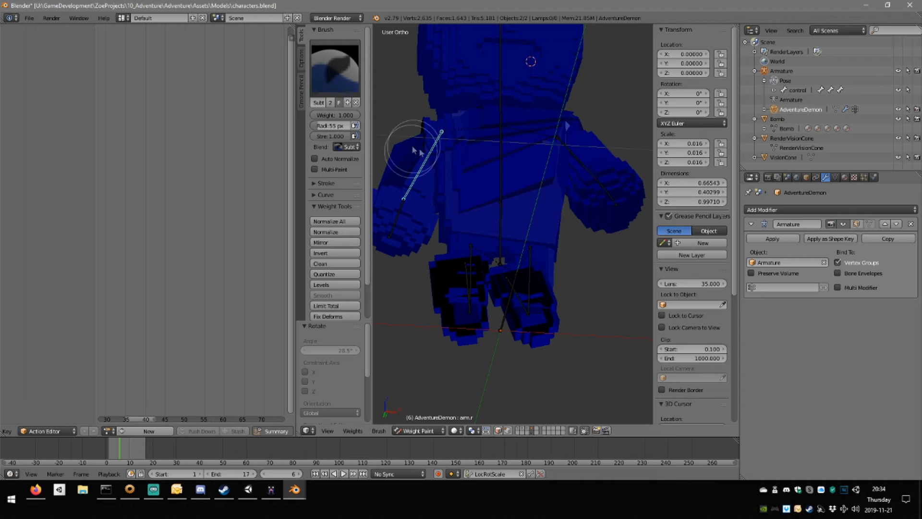
Select the head bone and examine its weights around the head, neck and shoulders.
right_click(494, 72)
middle_click_drag(502, 122, 485, 143)
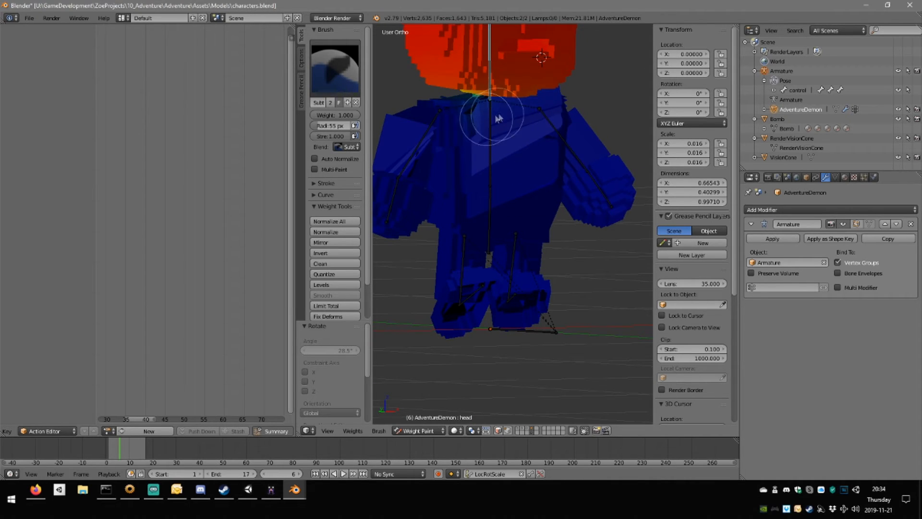
middle_click_drag(557, 137, 469, 164)
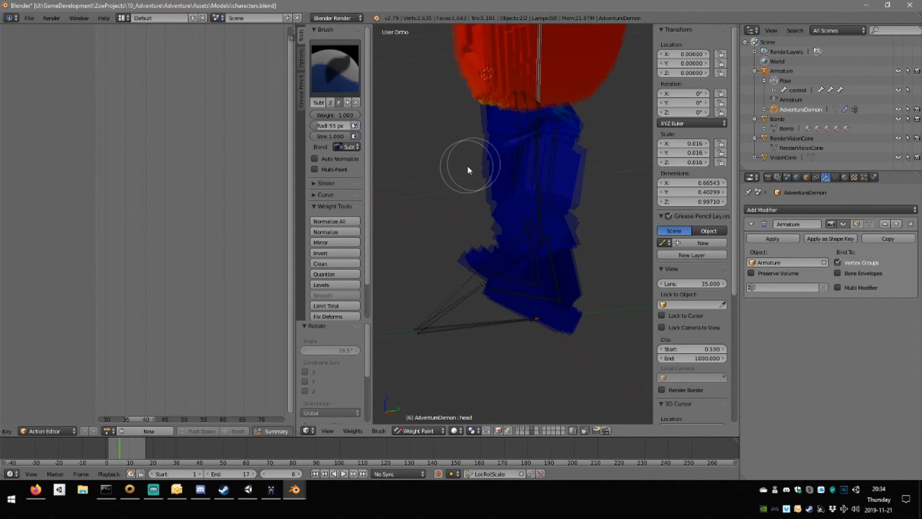
middle_click_drag(603, 149, 509, 129)
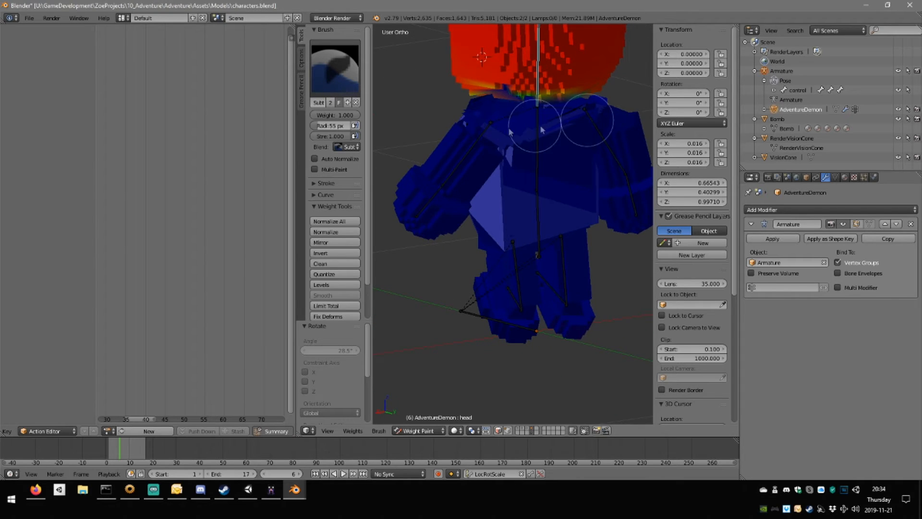
middle_click_drag(606, 139, 519, 152)
Select the spine bone and subtract its weight from the front of the torso.
right_click(517, 149)
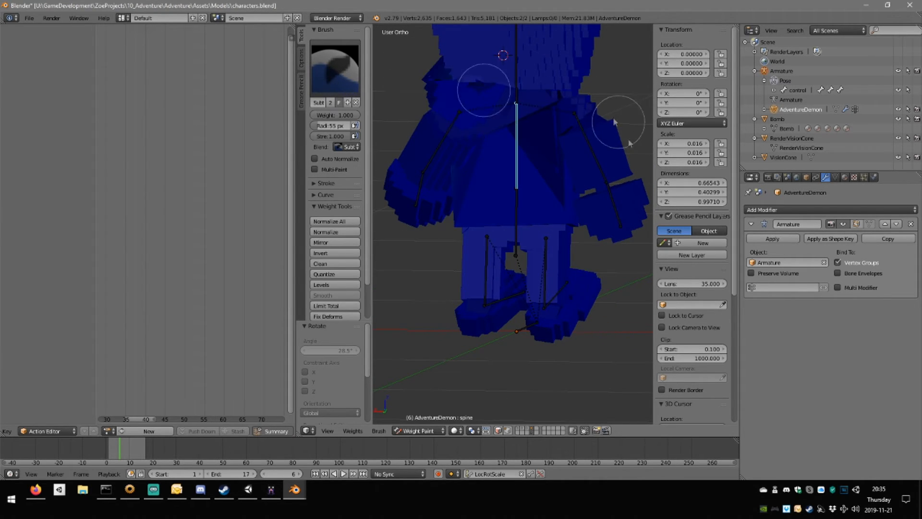
mouse_move(504, 99)
middle_mouse_down()
mouse_move(560, 71)
mouse_move(552, 114)
mouse_move(626, 139)
middle_mouse_up()
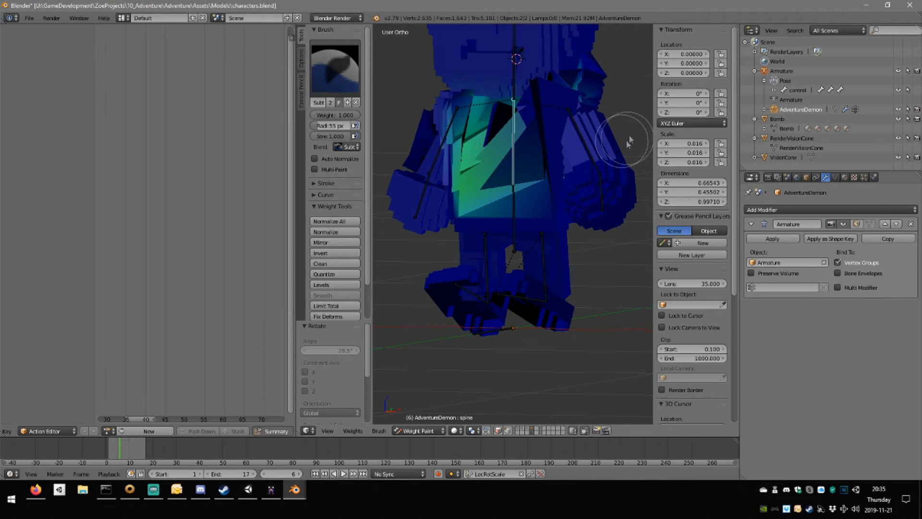
mouse_move(543, 134)
left_mouse_down()
mouse_move(456, 153)
mouse_move(527, 163)
mouse_move(517, 121)
left_mouse_up()
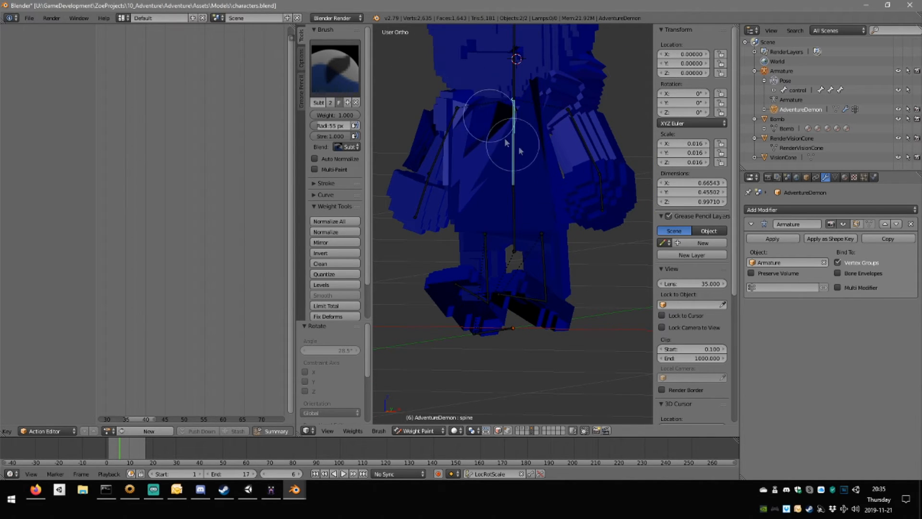
middle_click_drag(495, 154, 484, 185)
Check the arm.r weights from both sides and subtract arm.l weight around the left shoulder and upper arm.
middle_click_drag(517, 155, 434, 129)
scroll(434, 128, "down", 4)
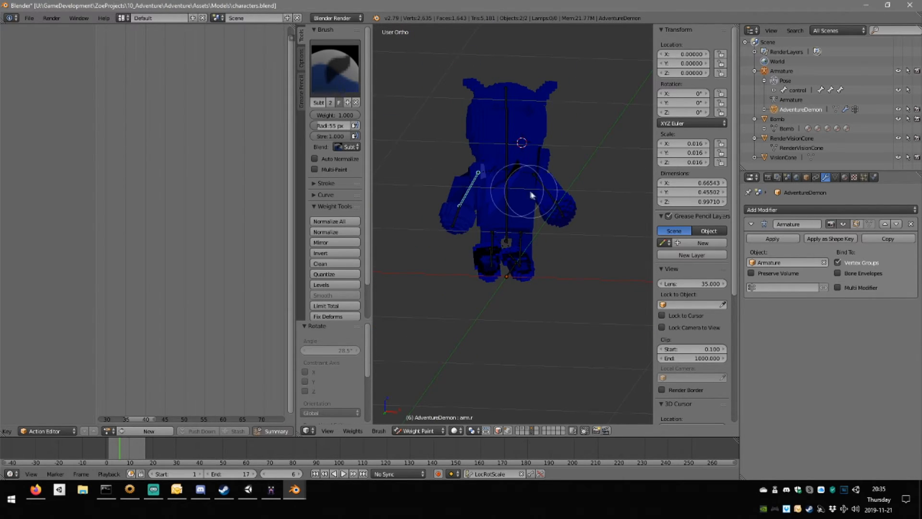
mouse_move(428, 160)
middle_mouse_down()
mouse_move(539, 193)
mouse_move(510, 178)
mouse_move(497, 189)
middle_mouse_up()
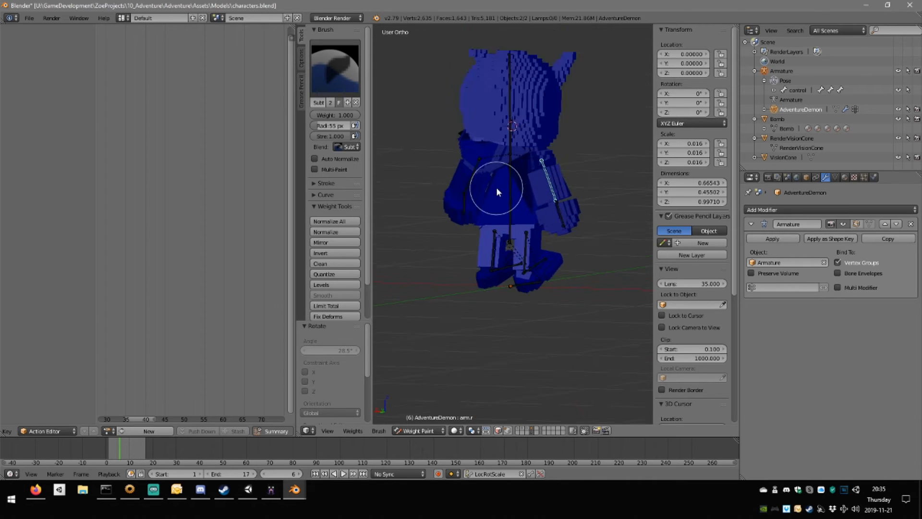
scroll(495, 187, "up", 1)
right_click(467, 168)
mouse_move(469, 168)
left_mouse_down()
mouse_move(570, 143)
mouse_move(516, 131)
mouse_move(469, 103)
mouse_move(450, 143)
left_mouse_up()
middle_click_drag(450, 144, 533, 148)
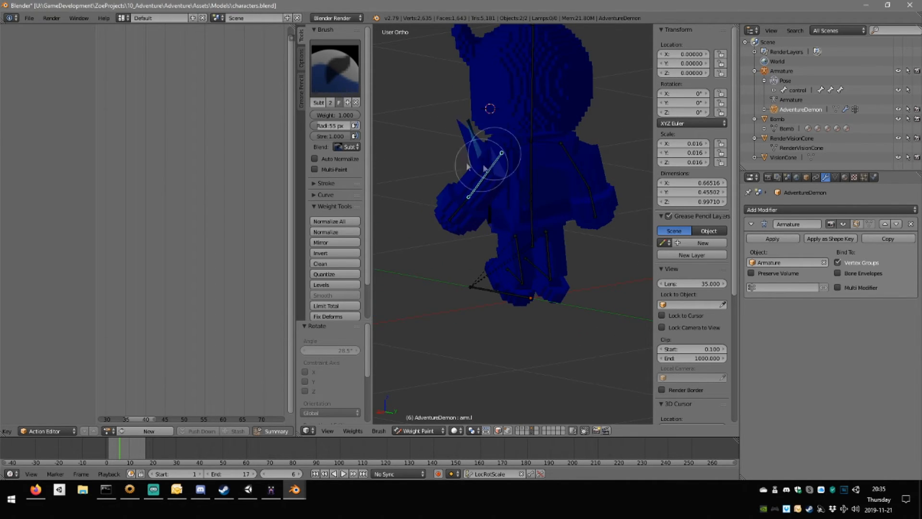
mouse_move(473, 155)
middle_mouse_down()
mouse_move(551, 154)
mouse_move(608, 189)
middle_mouse_up()
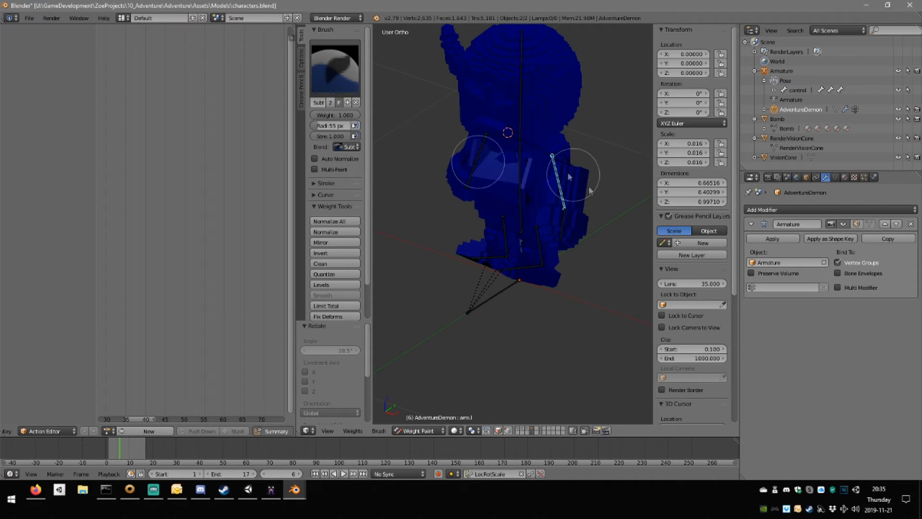
middle_click_drag(536, 200, 580, 172)
scroll(584, 197, "up", 4)
scroll(606, 185, "down", 2)
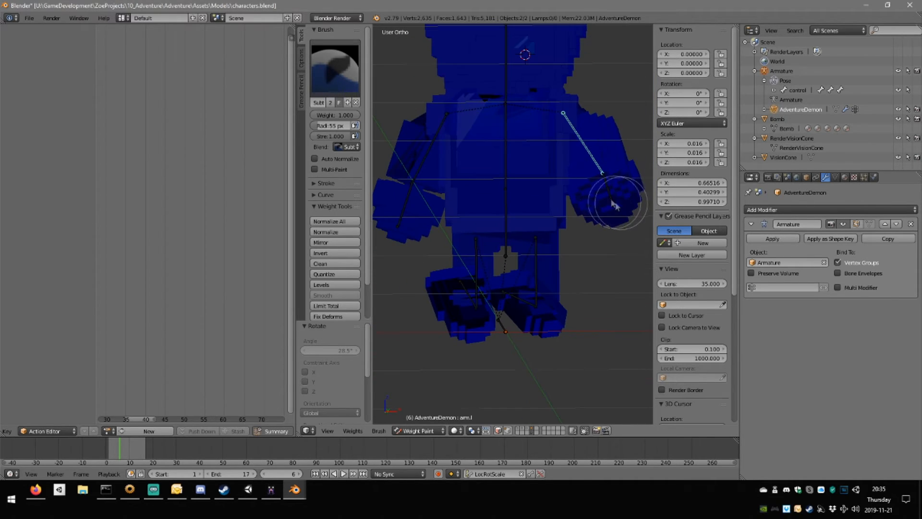
Select the hand.l bone and subtract its stray weight from the left upper arm and elbow area.
right_click(612, 194)
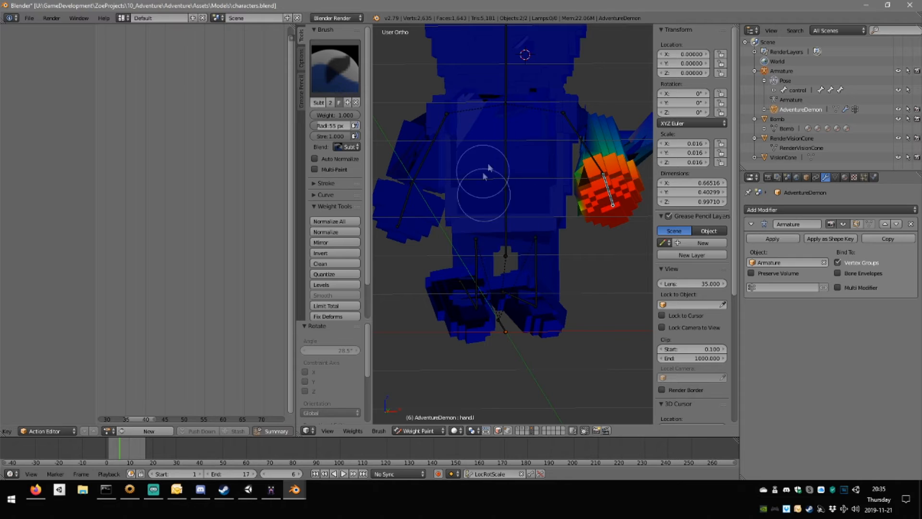
middle_click_drag(488, 175, 492, 144)
middle_click_drag(614, 179, 510, 144)
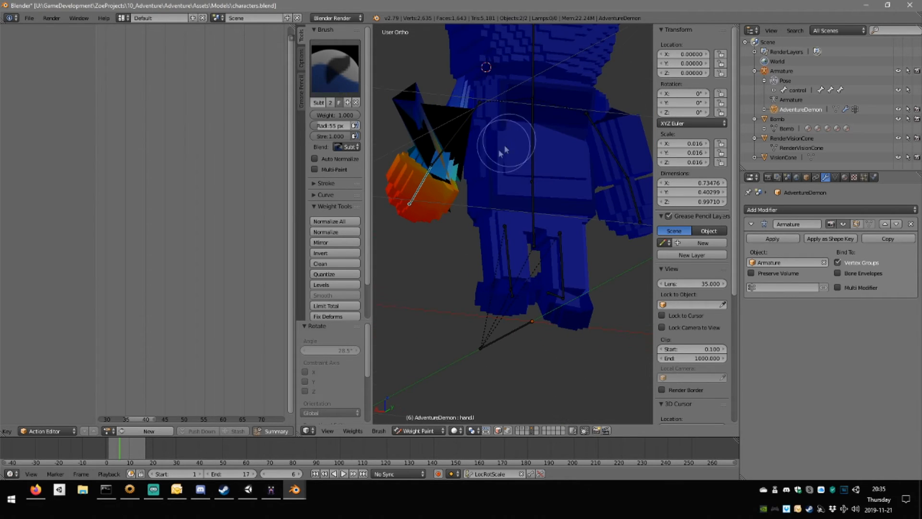
left_click_drag(413, 127, 444, 139)
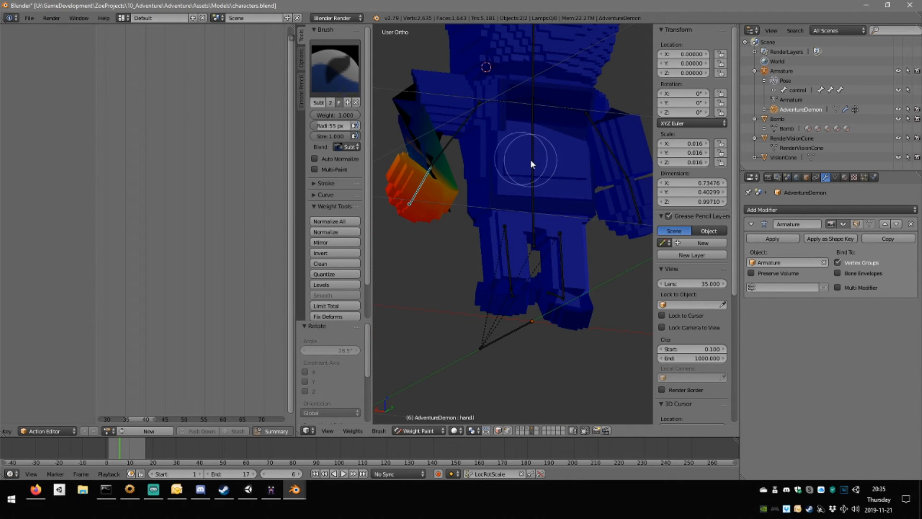
Select the hand.r bone and subtract its weight from the right upper arm and the right hand on all sides.
mouse_move(533, 160)
middle_mouse_down()
mouse_move(484, 161)
mouse_move(591, 166)
middle_mouse_up()
right_click(625, 213)
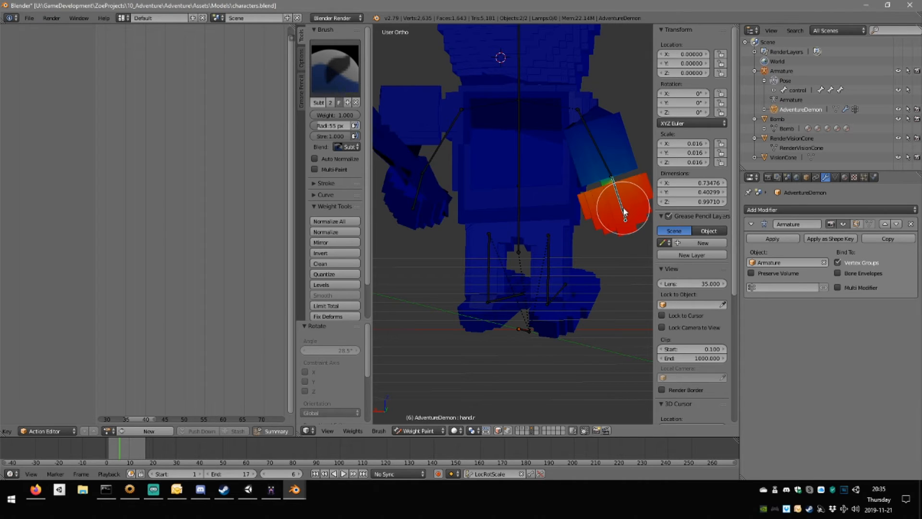
mouse_move(602, 136)
left_mouse_down()
mouse_move(600, 158)
mouse_move(626, 113)
left_mouse_up()
mouse_move(626, 108)
middle_mouse_down()
mouse_move(514, 119)
mouse_move(447, 139)
middle_mouse_up()
mouse_move(446, 139)
left_mouse_down()
mouse_move(422, 155)
mouse_move(401, 134)
mouse_move(470, 144)
left_mouse_up()
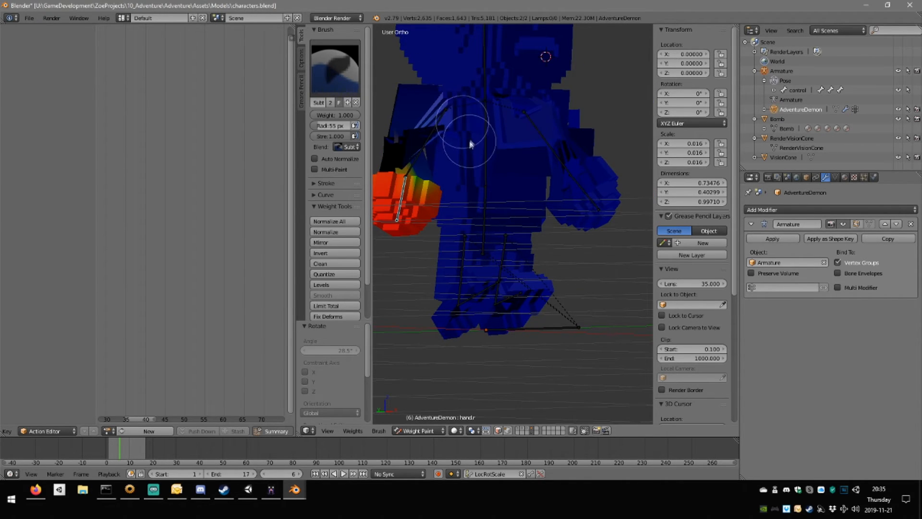
middle_click_drag(469, 144, 526, 216)
left_click_drag(526, 219, 450, 217)
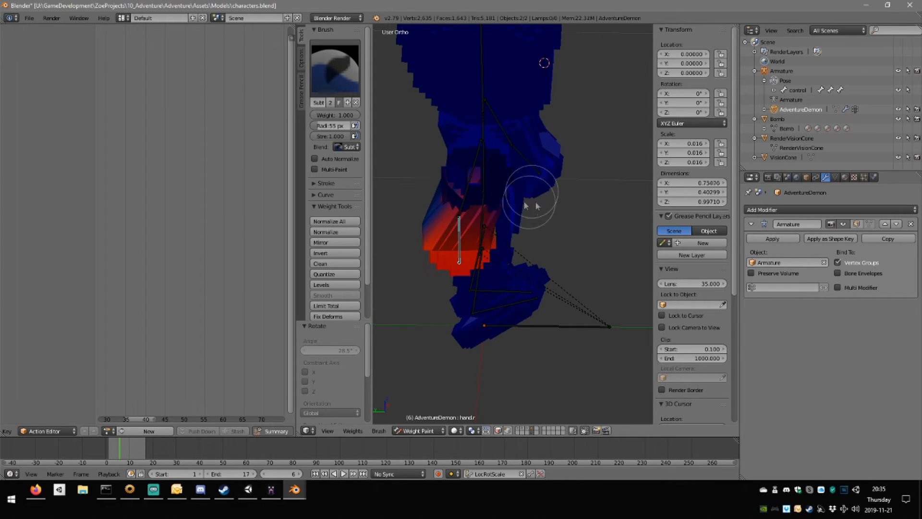
middle_click_drag(535, 201, 613, 206)
mouse_move(613, 206)
left_mouse_down()
mouse_move(618, 268)
mouse_move(598, 243)
left_mouse_up()
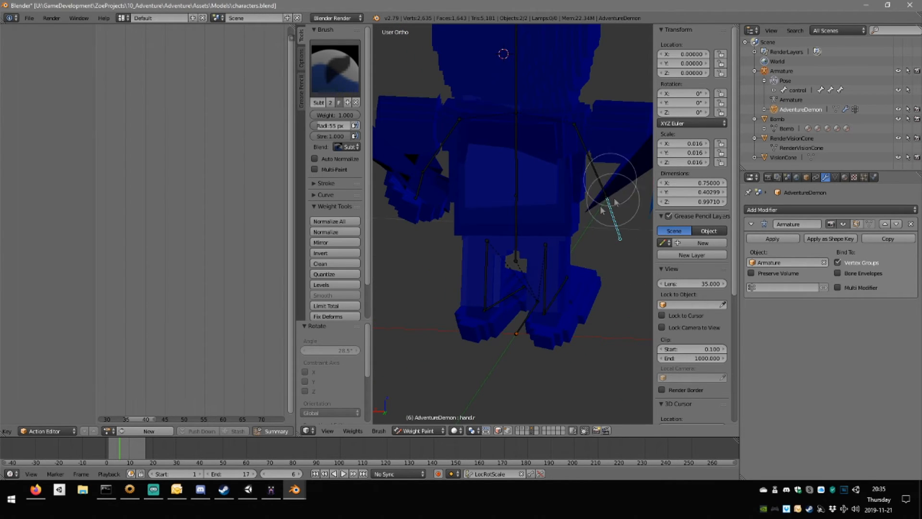
middle_click_drag(546, 181, 519, 168)
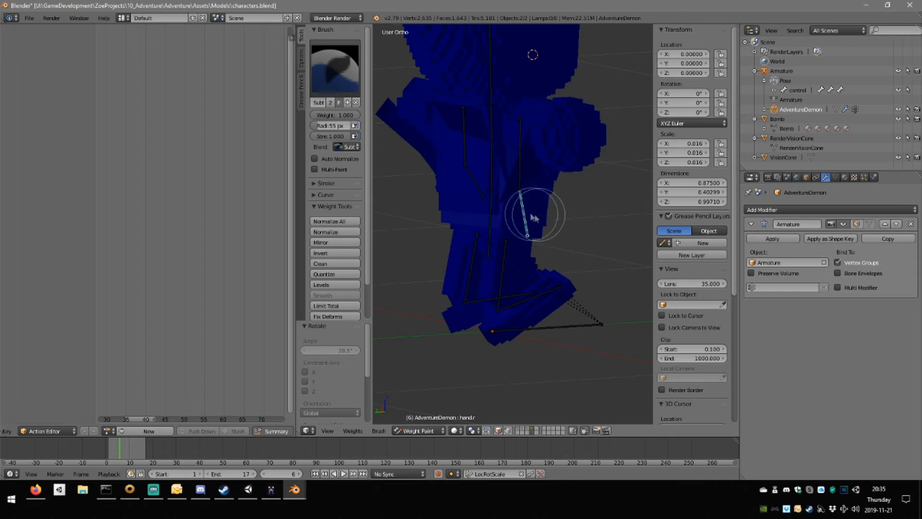
Select the arm.r and arm.l bones in turn and check for leftover weight on the arms.
middle_click_drag(533, 217, 638, 205)
right_click(581, 176)
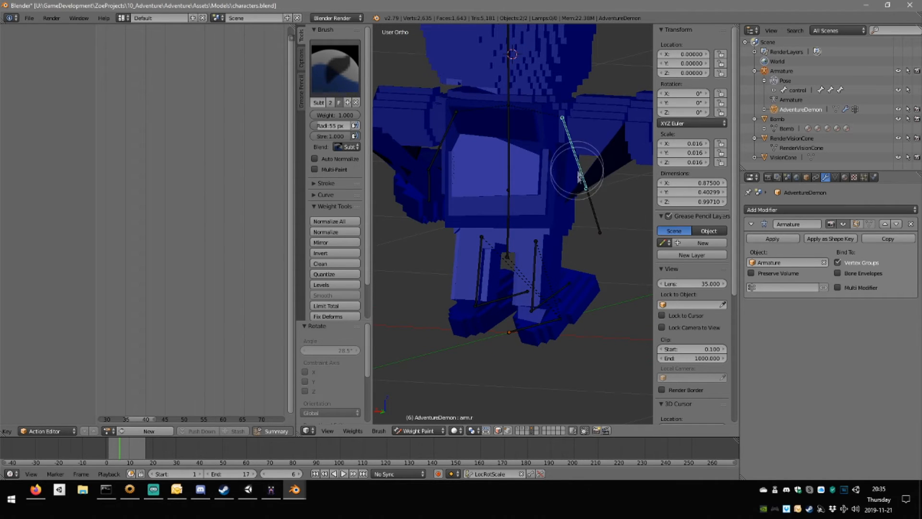
middle_click_drag(474, 172, 467, 173)
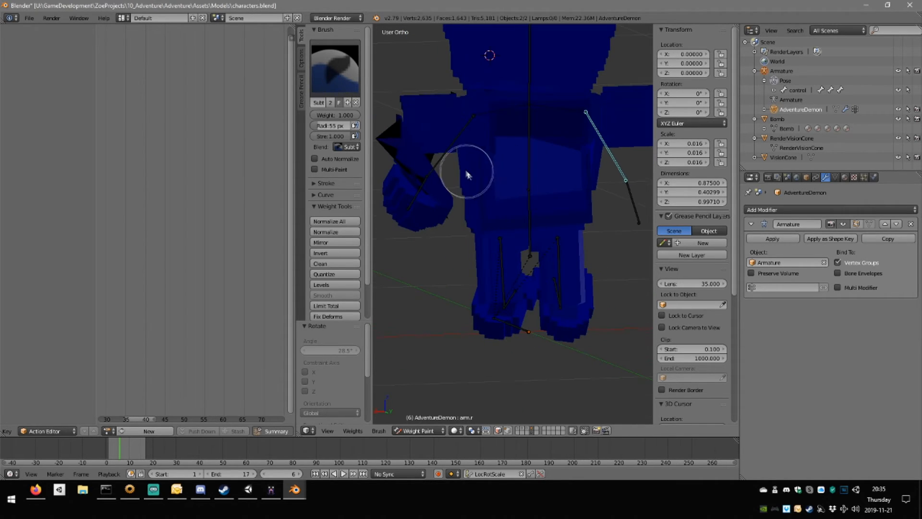
right_click(428, 177)
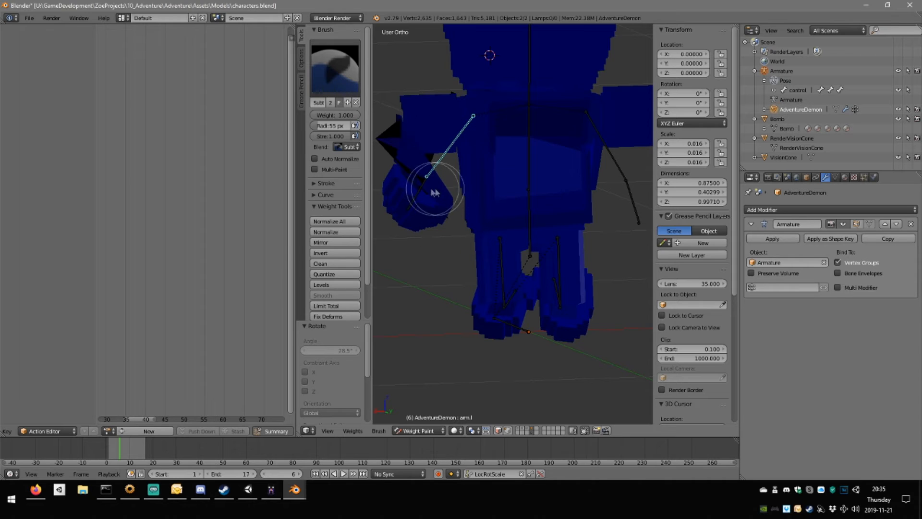
Select the hand.l bone again and subtract its remaining weight from the left hand and forearm.
right_click(416, 193)
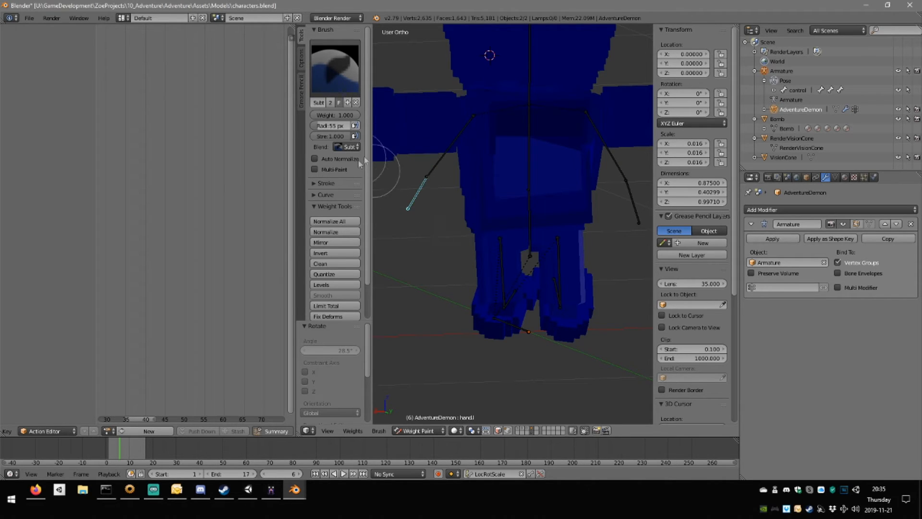
middle_click_drag(455, 161, 501, 211)
scroll(451, 139, "down", 5)
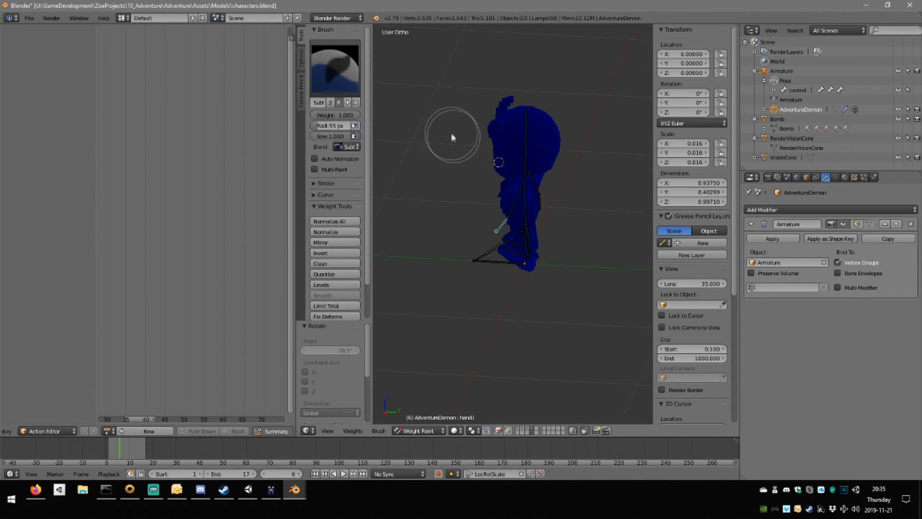
middle_click_drag(451, 137, 557, 114)
scroll(554, 177, "up", 4)
middle_click_drag(552, 193, 575, 183)
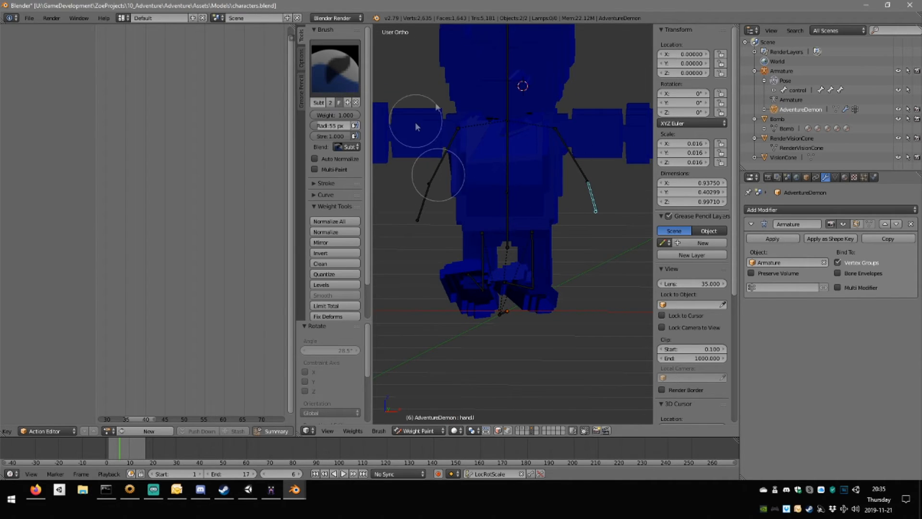
Select the head, spine, hips and leg.l bones in turn and inspect each one's weights on the body.
middle_click_drag(493, 155, 507, 115)
right_click(522, 114)
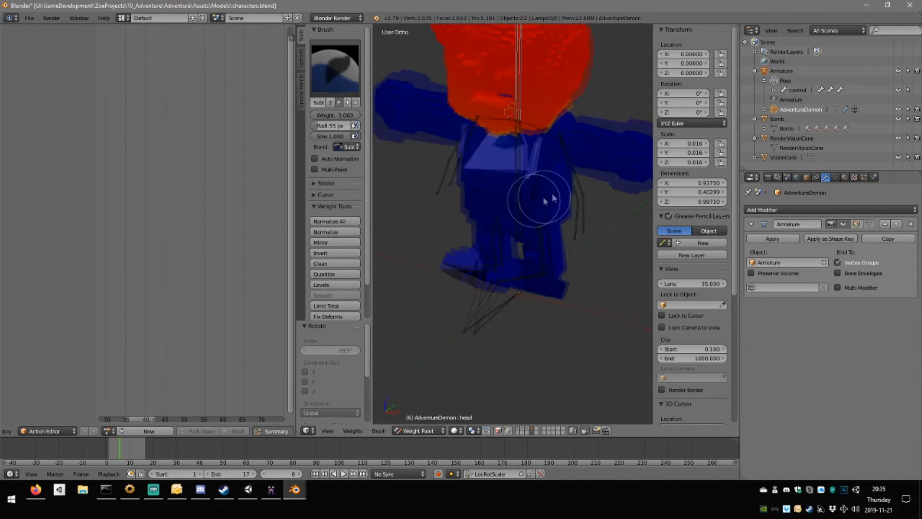
mouse_move(545, 200)
middle_mouse_down()
mouse_move(565, 155)
mouse_move(494, 153)
middle_mouse_up()
right_click(517, 155)
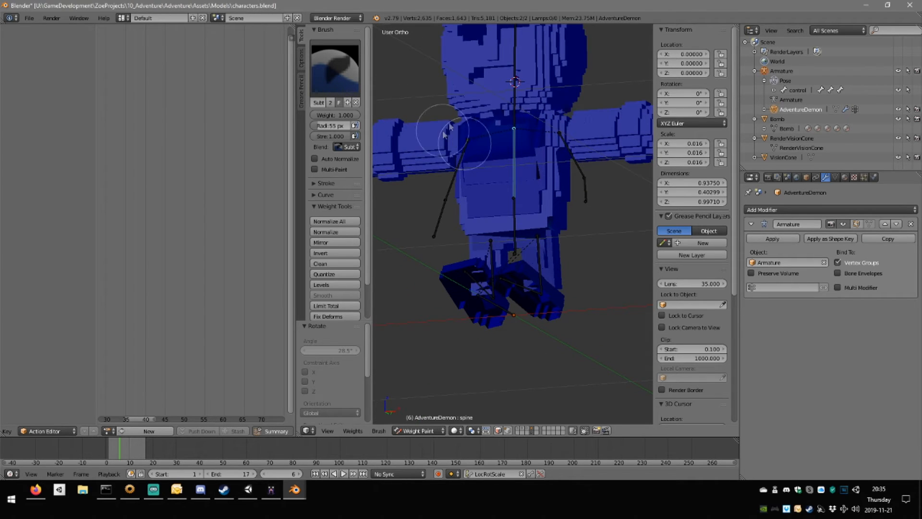
right_click(515, 209)
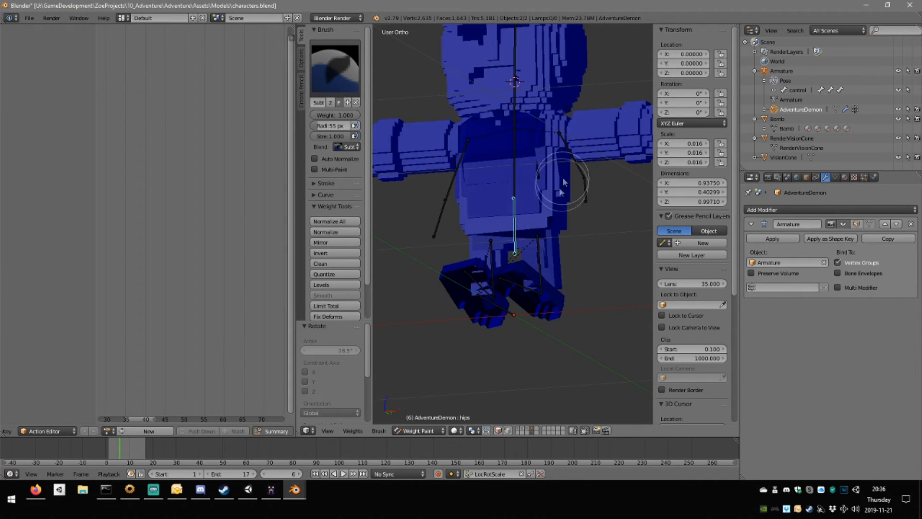
mouse_move(562, 182)
middle_mouse_down()
mouse_move(584, 232)
mouse_move(528, 106)
middle_mouse_up()
right_click(543, 249)
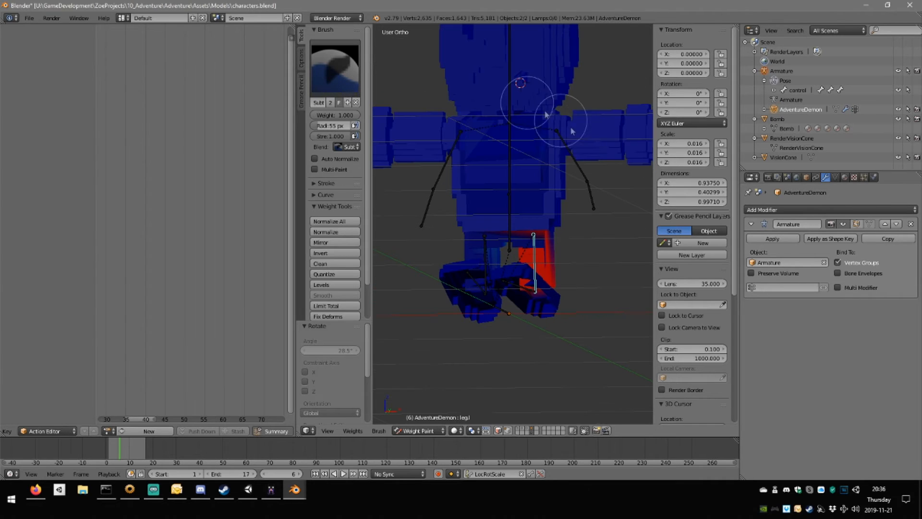
Select the leg.r bone and subtract its weight from the lower torso and right leg, checking leg.l as well.
right_click(484, 247)
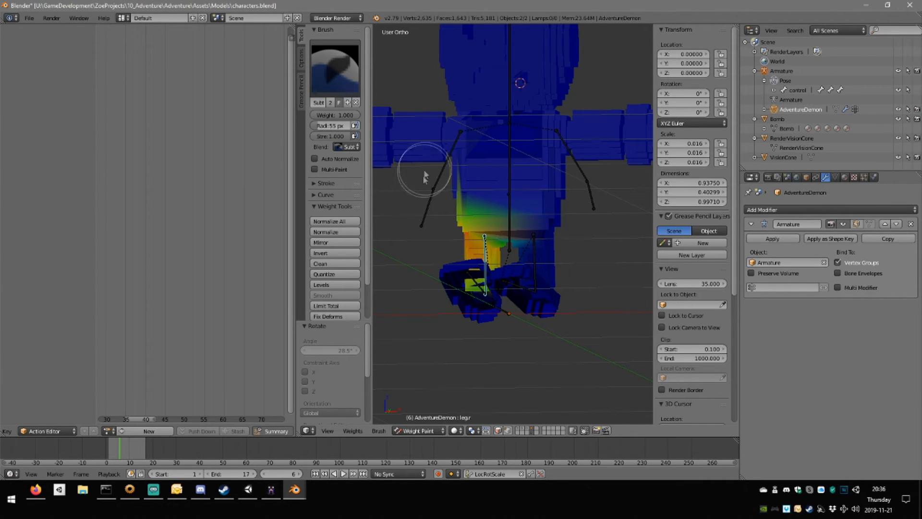
middle_click_drag(435, 161, 516, 168)
mouse_move(460, 180)
left_mouse_down()
mouse_move(436, 210)
mouse_move(457, 220)
left_mouse_up()
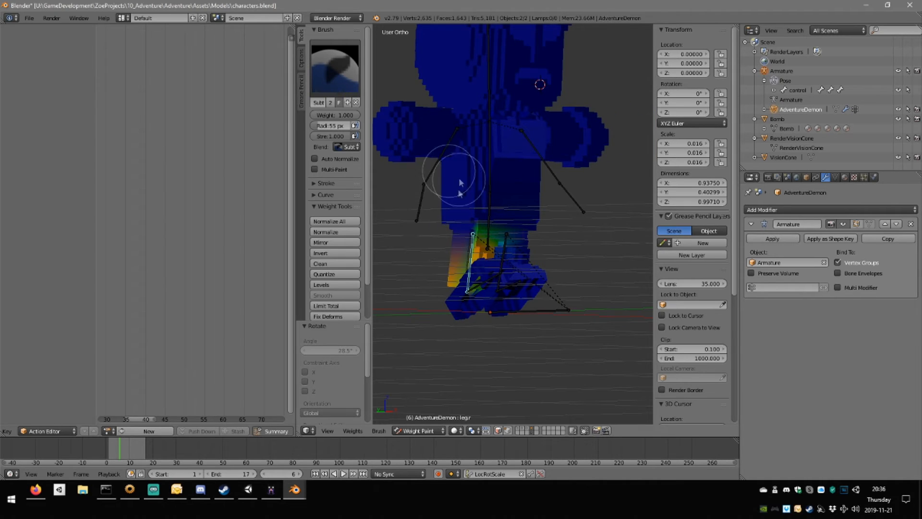
mouse_move(423, 170)
middle_mouse_down()
mouse_move(513, 188)
mouse_move(552, 216)
middle_mouse_up()
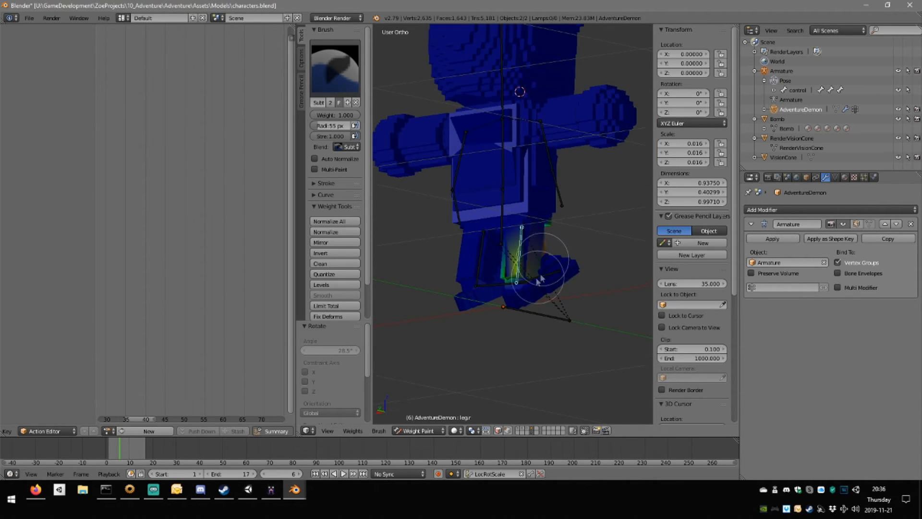
left_click_drag(539, 279, 500, 261)
middle_click_drag(603, 195, 462, 252)
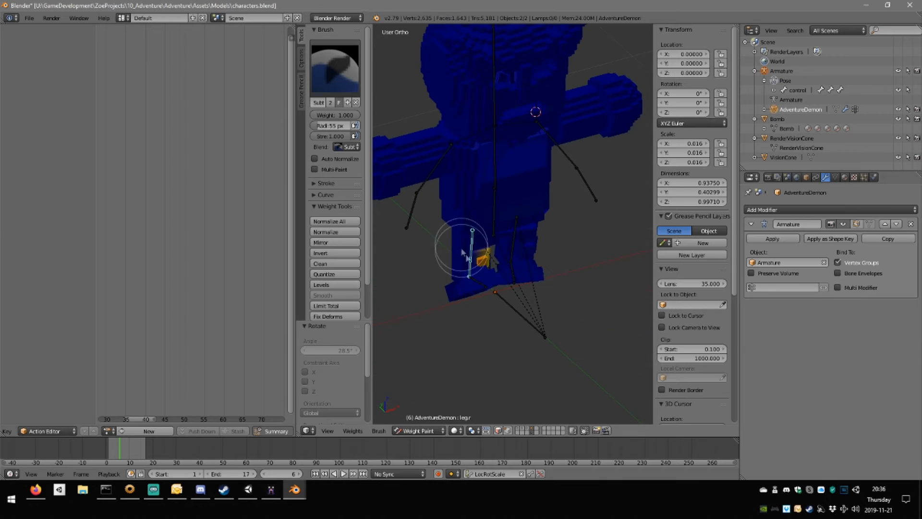
mouse_move(503, 278)
middle_mouse_down()
mouse_move(494, 247)
mouse_move(525, 237)
mouse_move(546, 261)
mouse_move(543, 184)
mouse_move(496, 174)
middle_mouse_up()
right_click(539, 255)
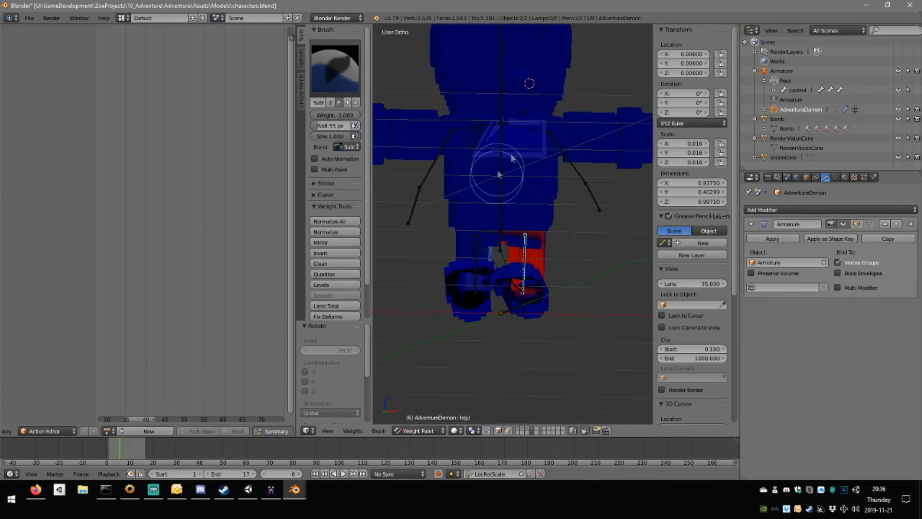
Select the head bone and subtract its weight around the neck and shoulders, checking the area from all sides.
right_click(503, 63)
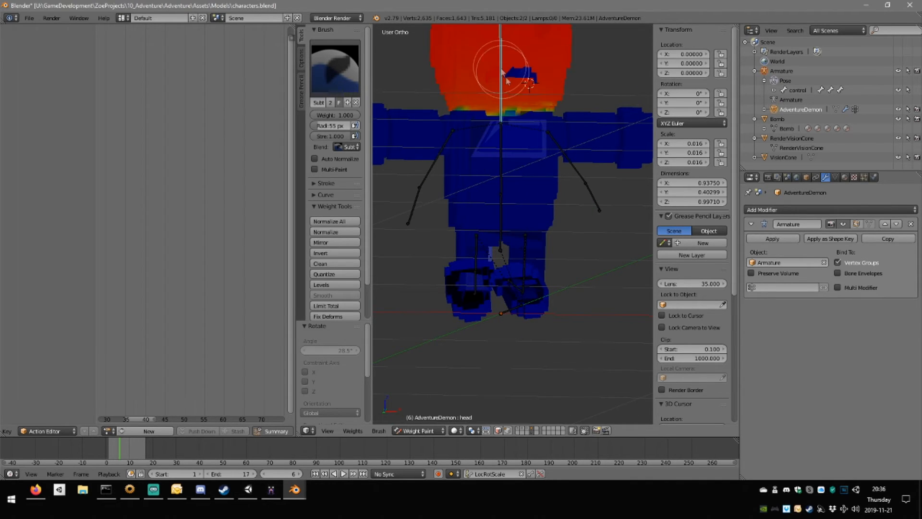
scroll(557, 149, "up", 3)
middle_click_drag(524, 130, 484, 96)
left_click_drag(545, 87, 498, 89)
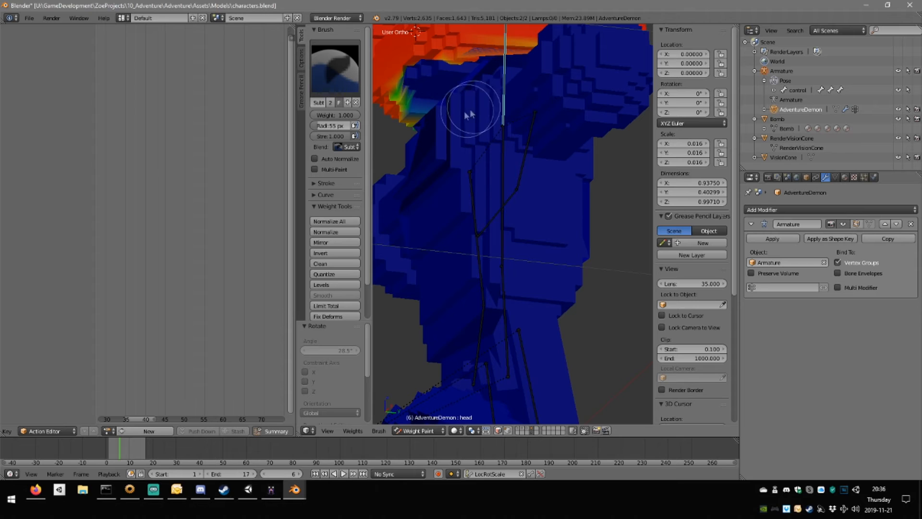
middle_click_drag(470, 115, 531, 99)
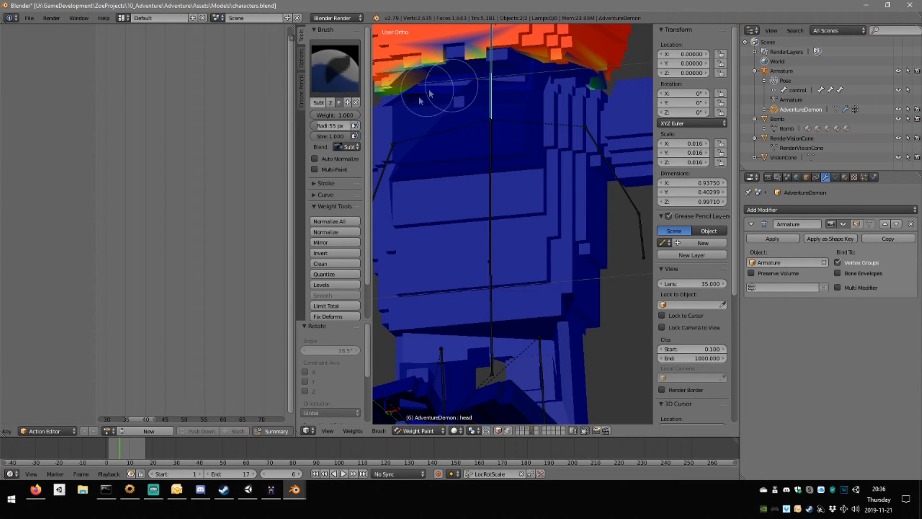
middle_click_drag(428, 94, 537, 82)
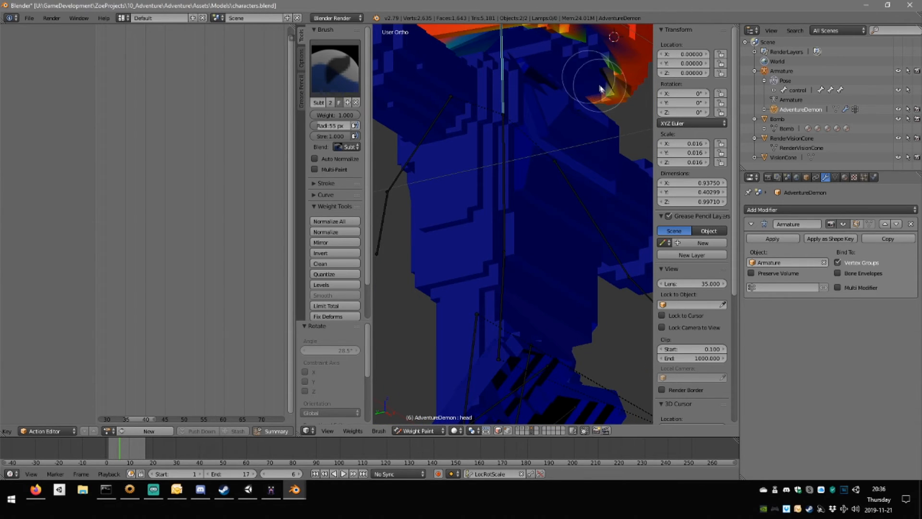
mouse_move(468, 62)
middle_mouse_down()
mouse_move(503, 68)
mouse_move(556, 140)
middle_mouse_up()
mouse_move(556, 139)
middle_mouse_down()
mouse_move(527, 116)
mouse_move(597, 144)
middle_mouse_up()
mouse_move(463, 165)
middle_mouse_down()
mouse_move(545, 170)
mouse_move(435, 164)
middle_mouse_up()
mouse_move(523, 174)
middle_mouse_down()
mouse_move(442, 160)
mouse_move(494, 161)
middle_mouse_up()
mouse_move(422, 150)
middle_mouse_down()
mouse_move(407, 148)
mouse_move(520, 156)
mouse_move(476, 154)
mouse_move(510, 206)
middle_mouse_up()
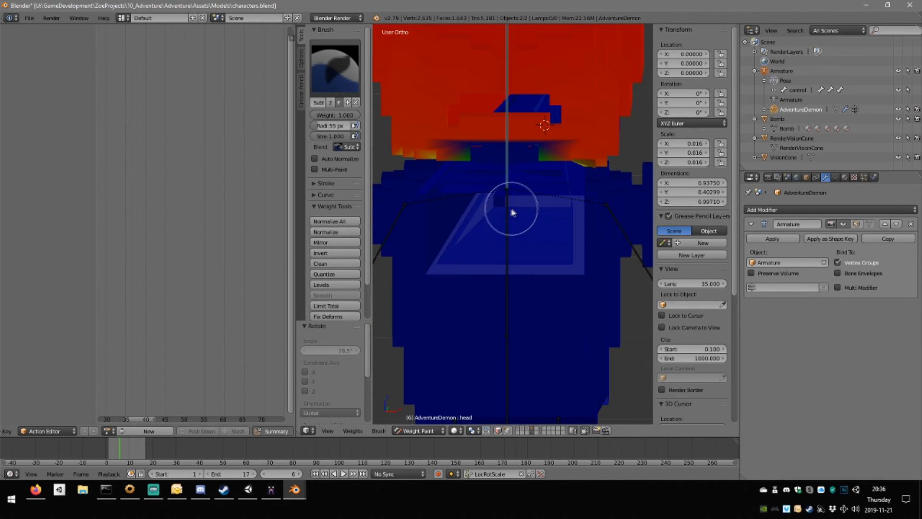
Select the spine and arm.r bones in turn and check for leftover weight on the torso and arms.
right_click(508, 225, "ctrl")
mouse_move(433, 197)
middle_mouse_down()
mouse_move(508, 240)
mouse_move(472, 230)
middle_mouse_up()
scroll(470, 227, "down", 3)
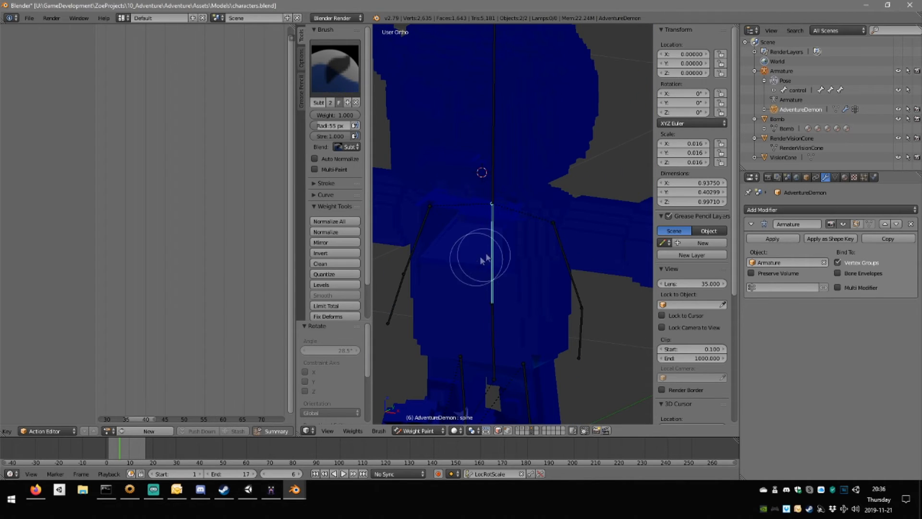
scroll(483, 258, "up", 1)
right_click(422, 236, "ctrl")
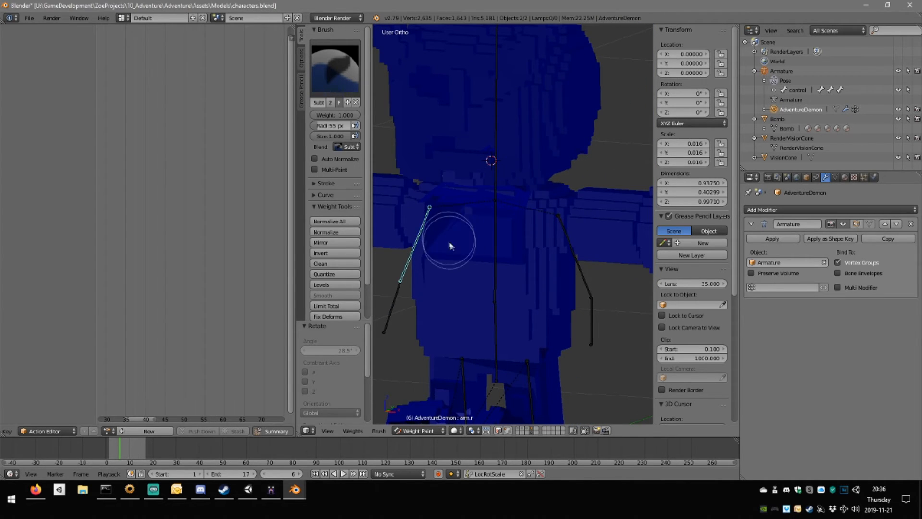
scroll(484, 289, "down", 3)
Review the weights of the control, foot.l, foot.r, spine and arm.l bones over the whole character.
right_click(499, 375, "ctrl")
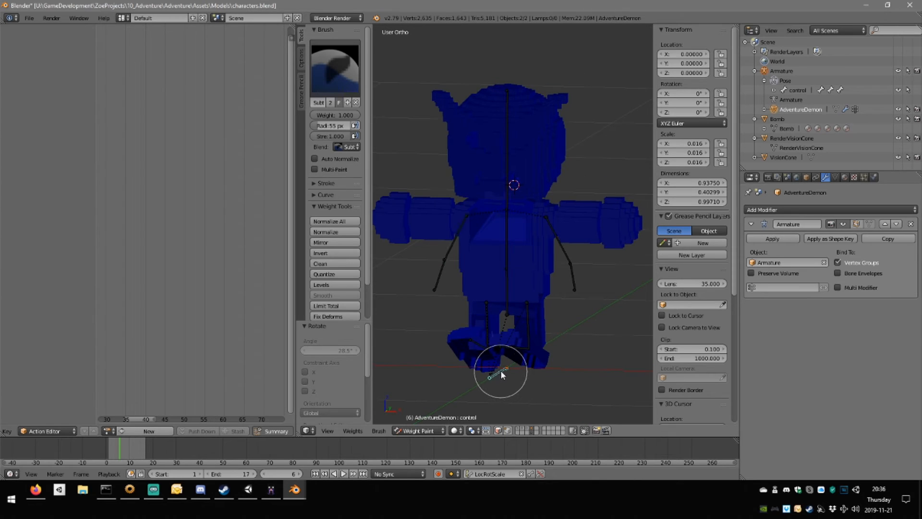
middle_click_drag(490, 211, 529, 298)
right_click(508, 347, "ctrl")
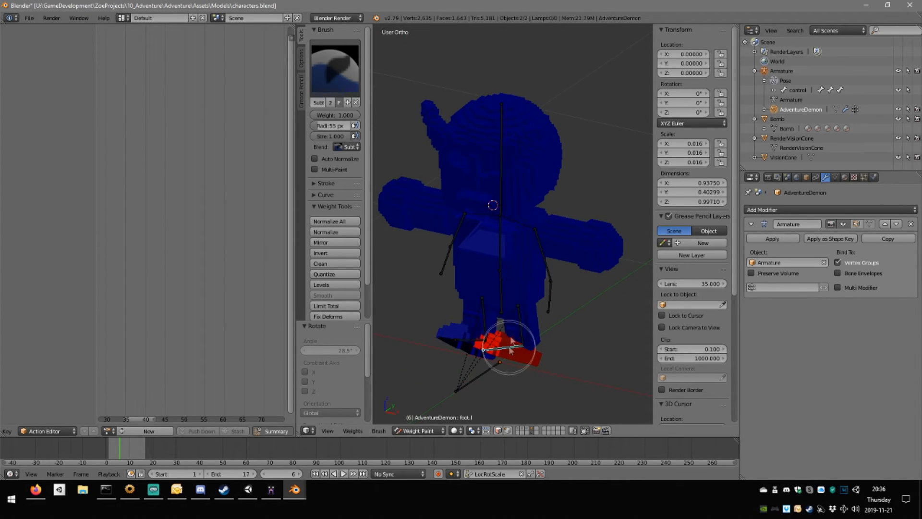
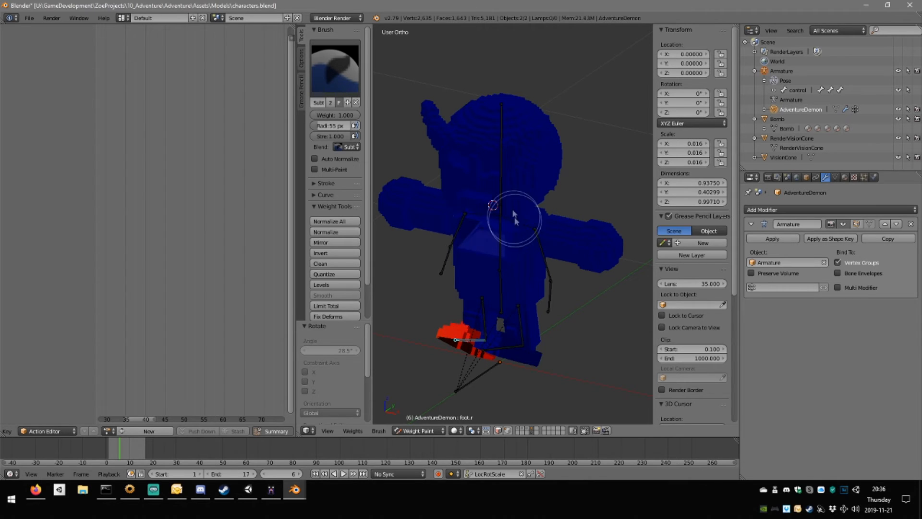
middle_click_drag(511, 216, 494, 319)
right_click(486, 321, "ctrl")
right_click(498, 275, "ctrl")
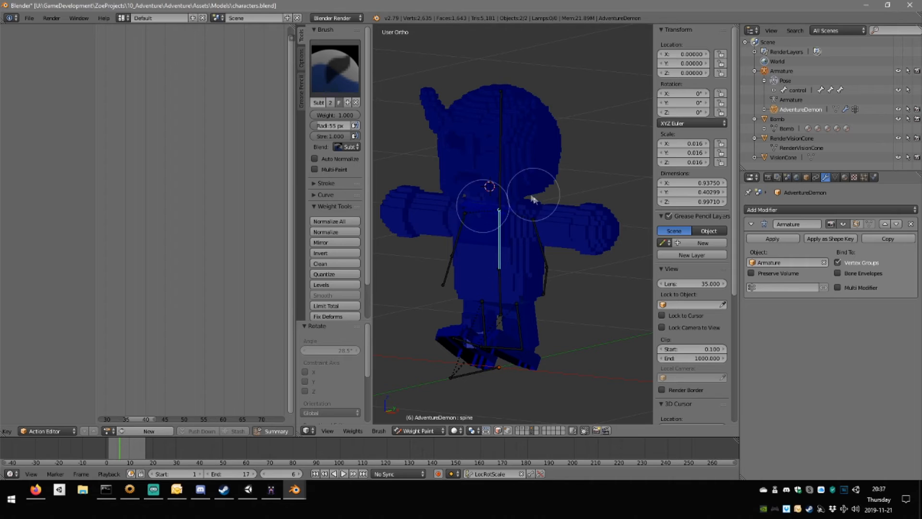
right_click(537, 242, "ctrl")
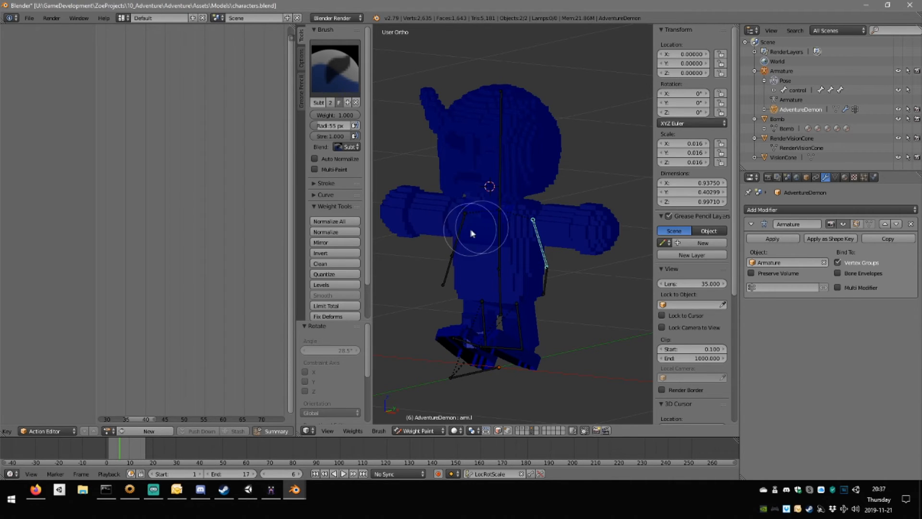
Select the hand.l bone and check its weight around the neck and shoulders from all sides, comparing with the mesh in Edit Mode.
right_click(459, 267, "ctrl")
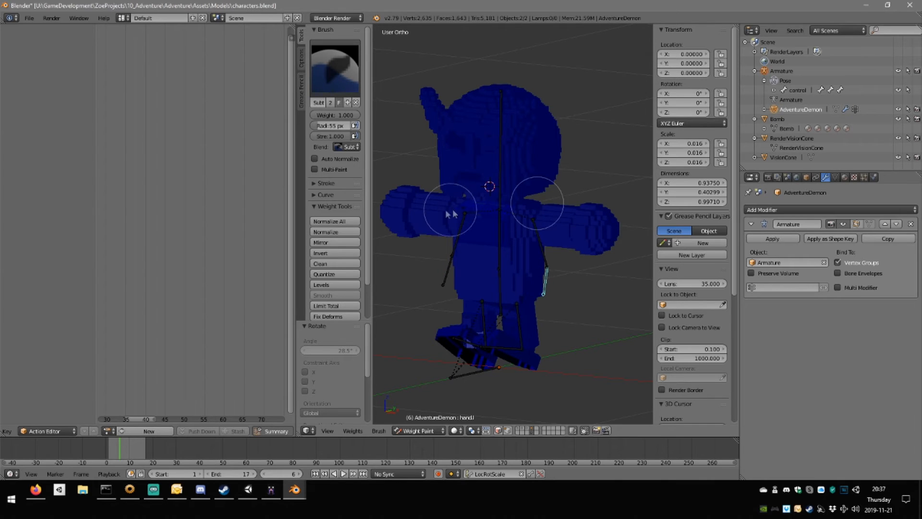
mouse_move(452, 212)
middle_mouse_down()
mouse_move(567, 216)
mouse_move(617, 184)
mouse_move(623, 150)
mouse_move(590, 160)
mouse_move(638, 195)
mouse_move(639, 161)
mouse_move(381, 161)
mouse_move(572, 192)
mouse_move(570, 159)
middle_mouse_up()
scroll(569, 235, "up", 6)
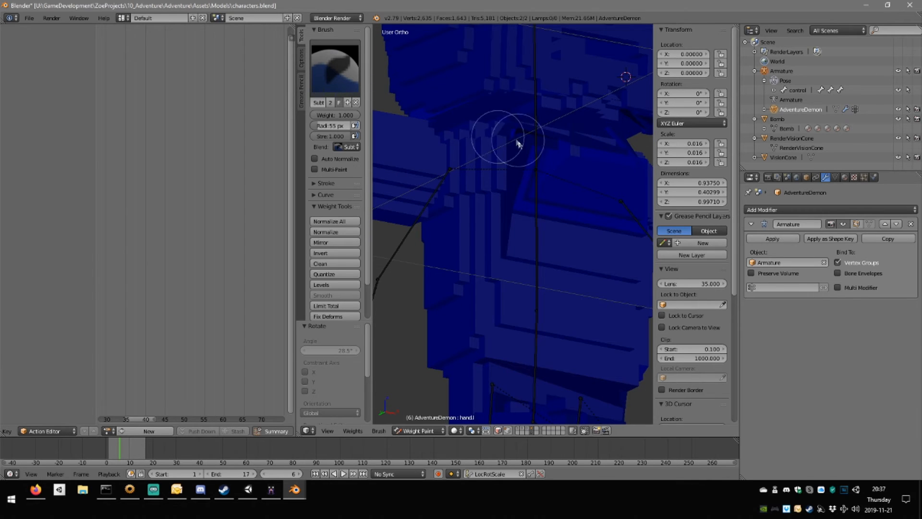
mouse_move(517, 142)
middle_mouse_down()
mouse_move(545, 129)
mouse_move(632, 157)
mouse_move(532, 233)
mouse_move(504, 181)
mouse_move(514, 252)
middle_mouse_up()
scroll(514, 252, "down", 5)
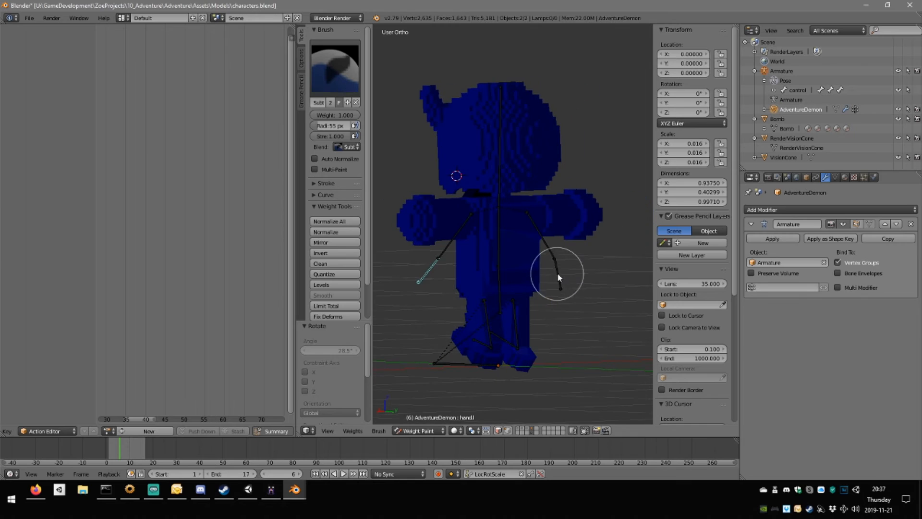
scroll(538, 271, "up", 4)
scroll(519, 255, "down", 4)
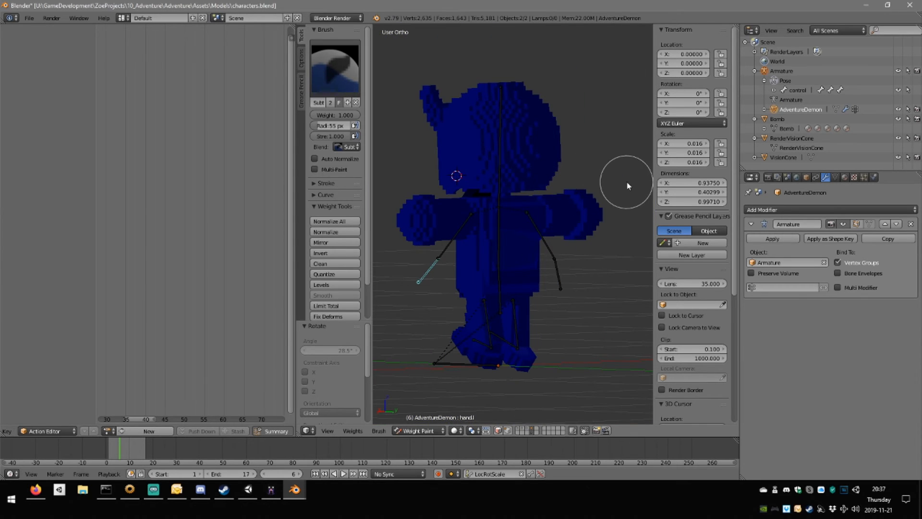
key("Tab")
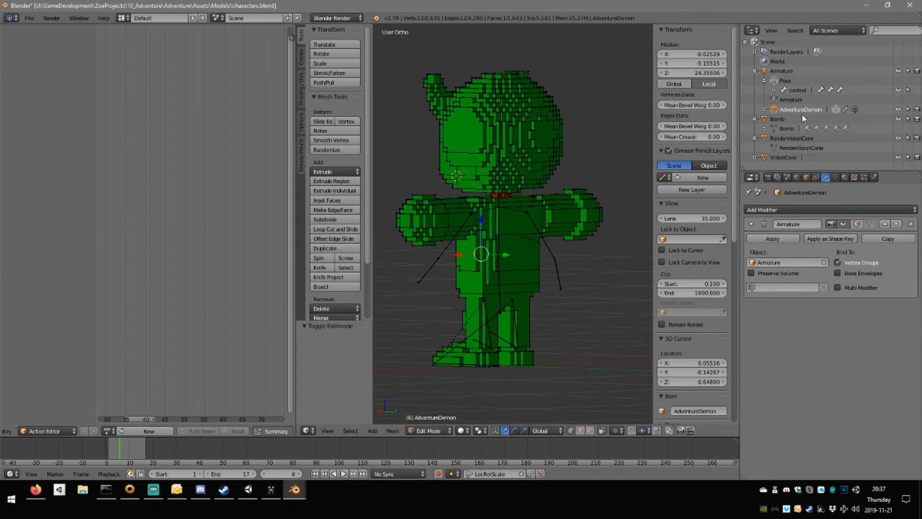
middle_click_drag(552, 154, 597, 155)
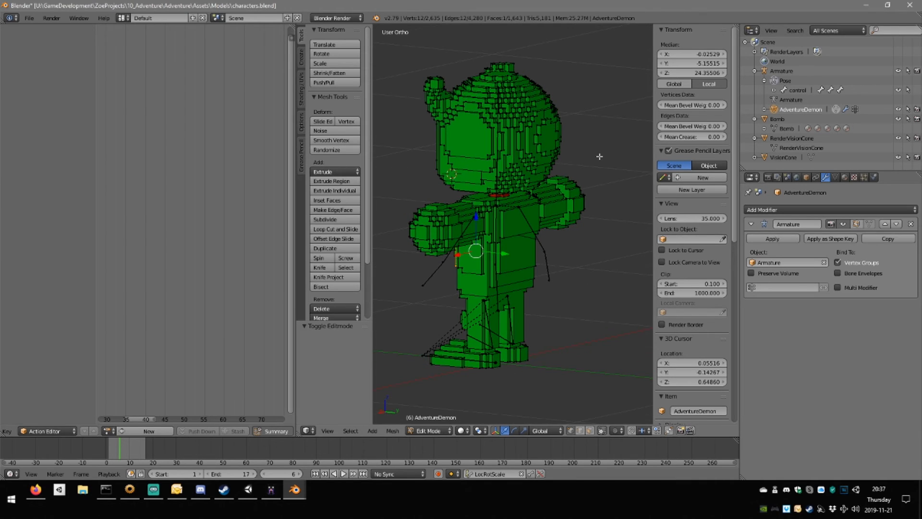
key("Tab")
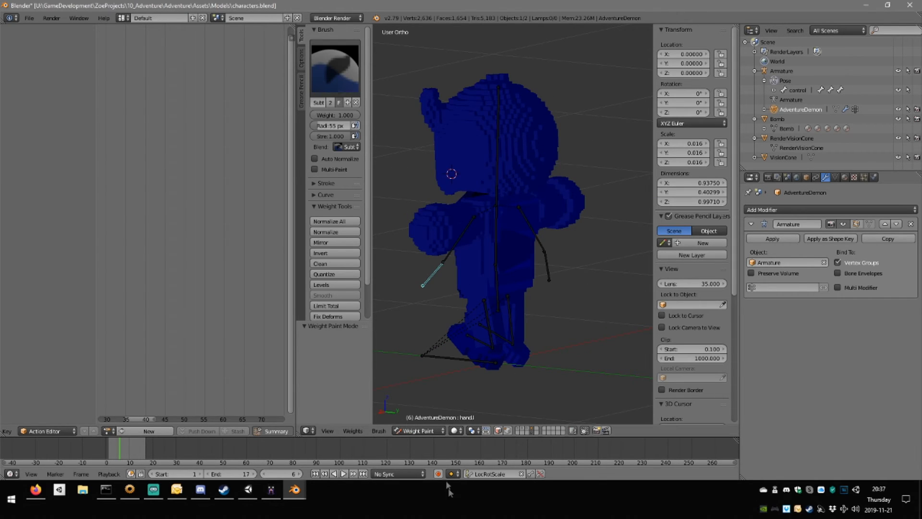
Return AdventureDemon to Object Mode and clear its parent so it is detached from the armature.
left_click(420, 430)
left_click(417, 419)
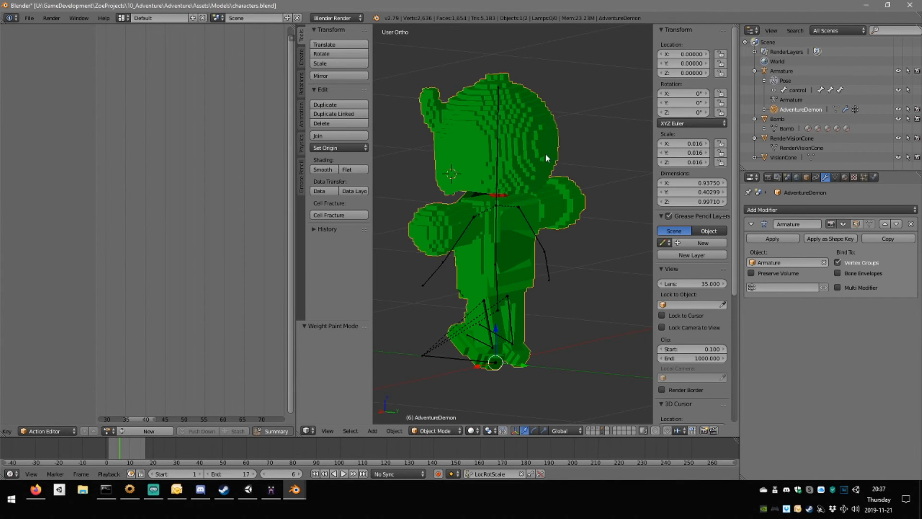
key("alt+p")
left_click(580, 169)
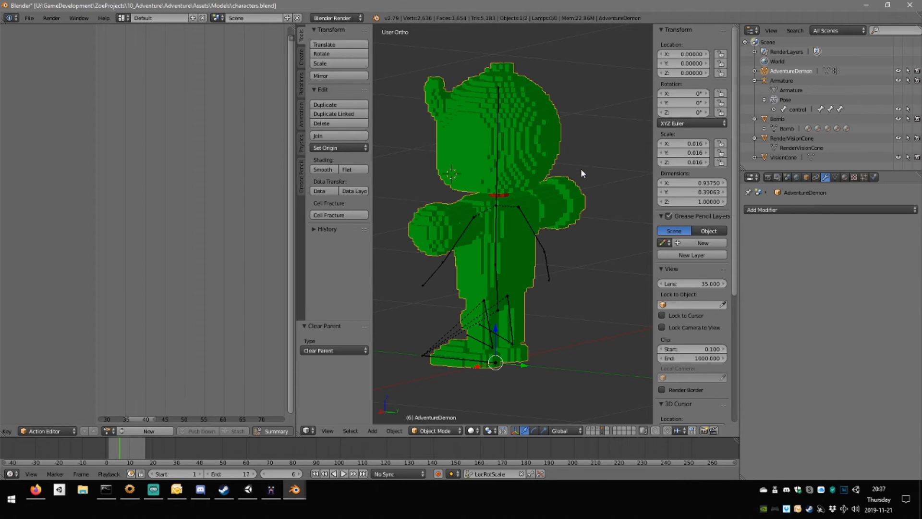
Select the armature along with AdventureDemon in Object Mode and parent the mesh to it with Object (Keep Transform).
middle_click_drag(535, 214, 562, 207)
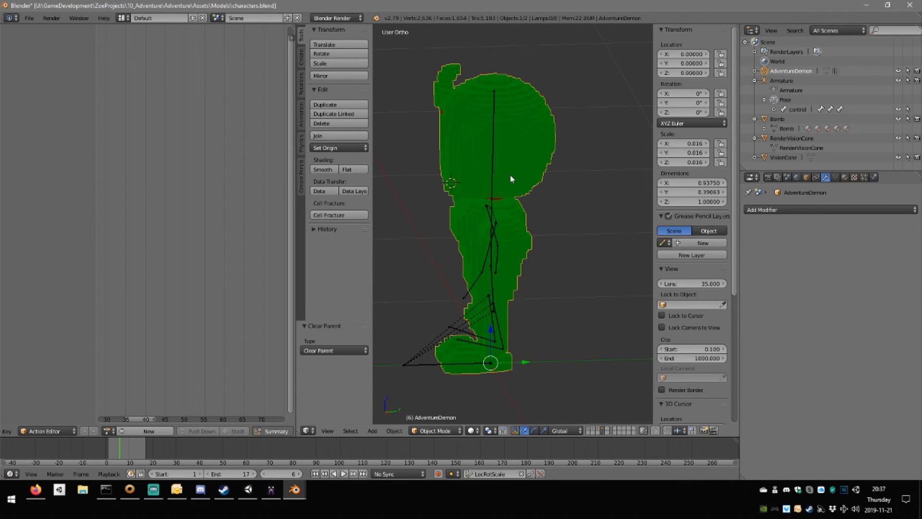
right_click(494, 160, "shift")
middle_click_drag(495, 162, 541, 178)
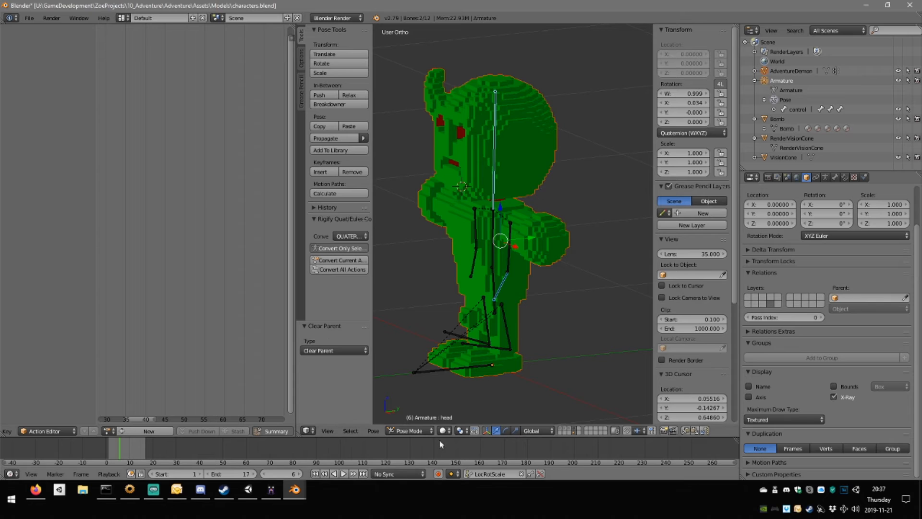
left_click(422, 431)
left_click(408, 420)
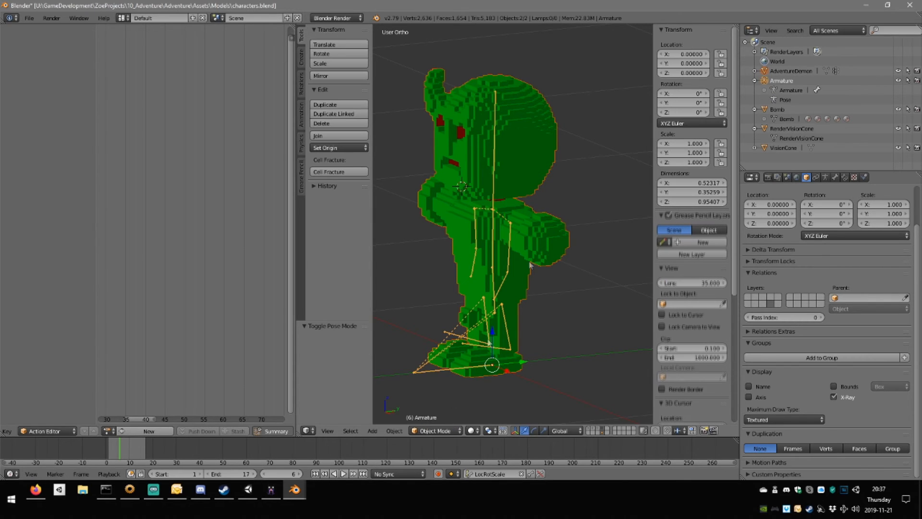
right_click(502, 151, "shift")
key("ctrl+p")
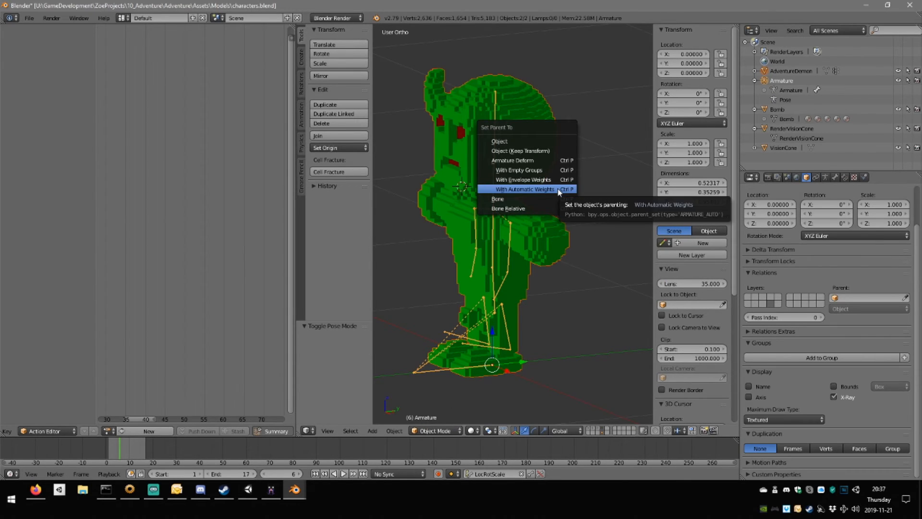
left_click(533, 170)
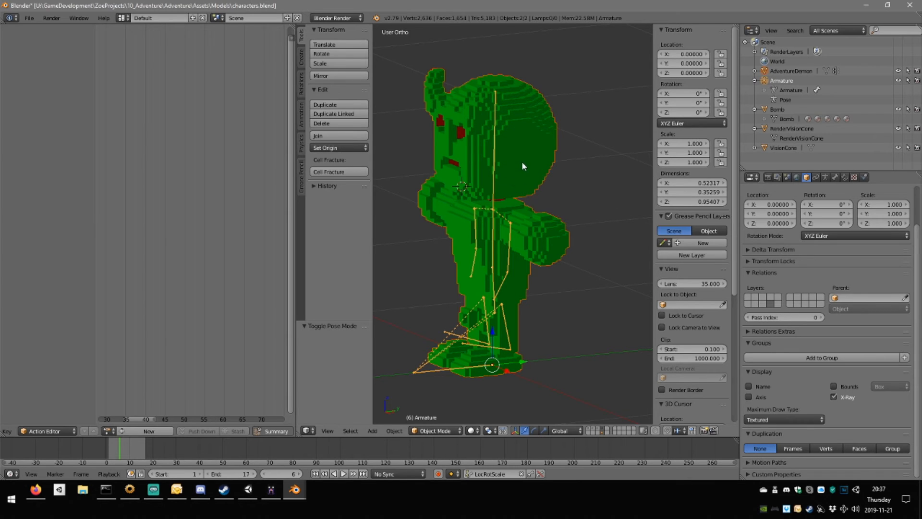
key("ctrl+p")
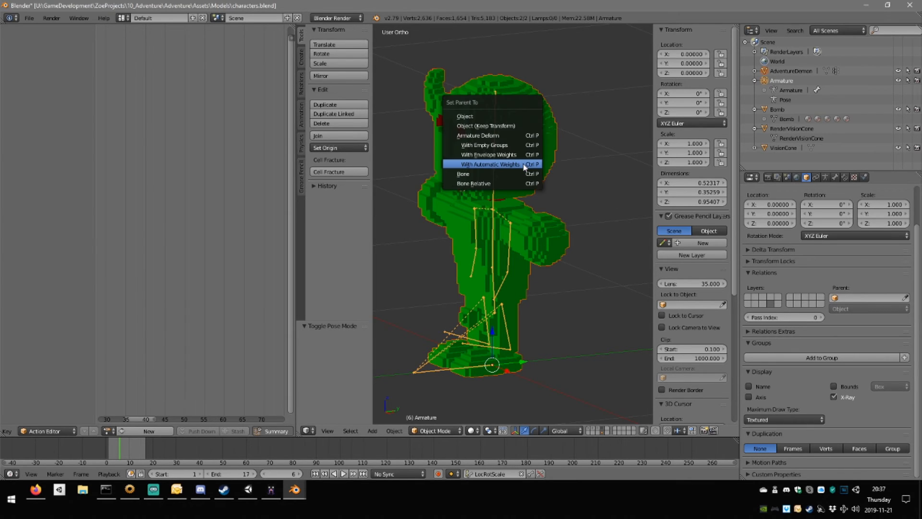
left_click(530, 128)
Compare the armature's Edit Mode bones with its posed bones against the character's body and arms.
middle_click_drag(541, 178, 557, 202)
scroll(557, 202, "up", 4)
key("Tab")
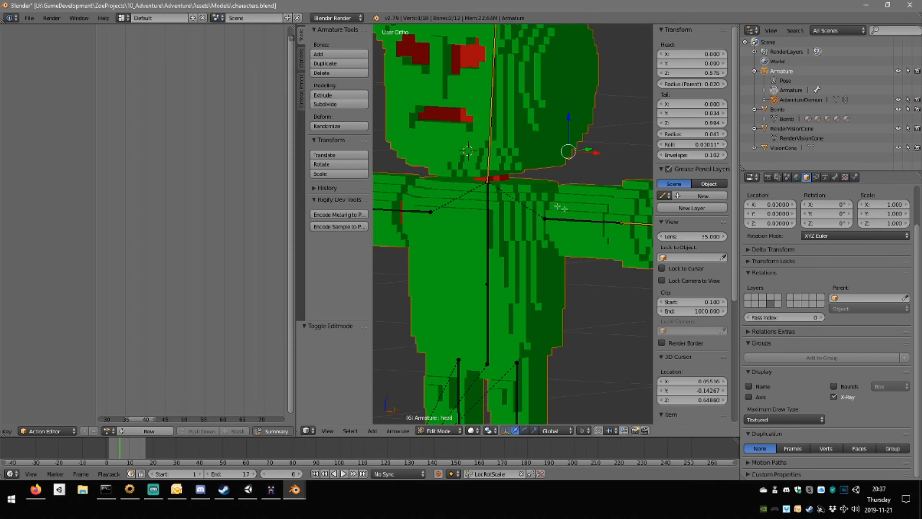
scroll(559, 213, "down", 6)
key("Tab")
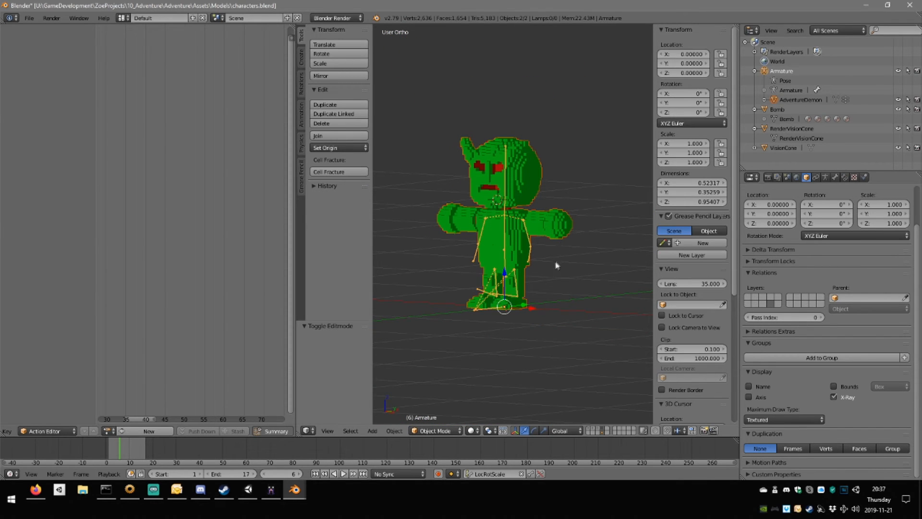
middle_click_drag(603, 270, 577, 272)
scroll(524, 307, "up", 1)
key("Tab")
key("Tab")
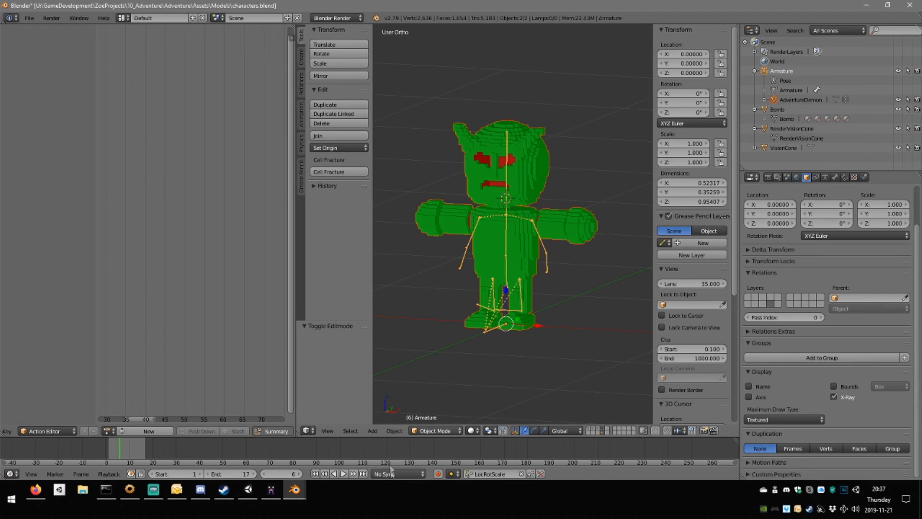
Put the armature in Pose Mode, select all bones and clear their location, scale and rotation.
right_click(507, 248)
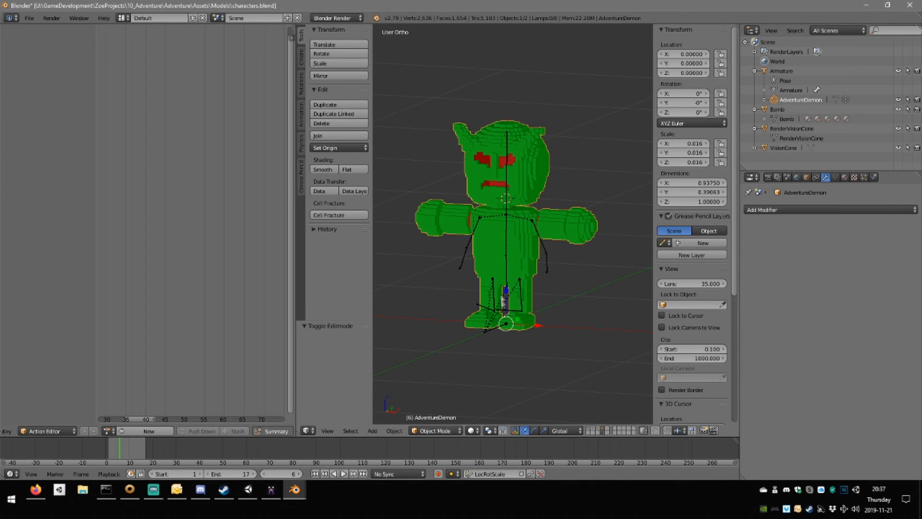
right_click(504, 245)
left_click(434, 430)
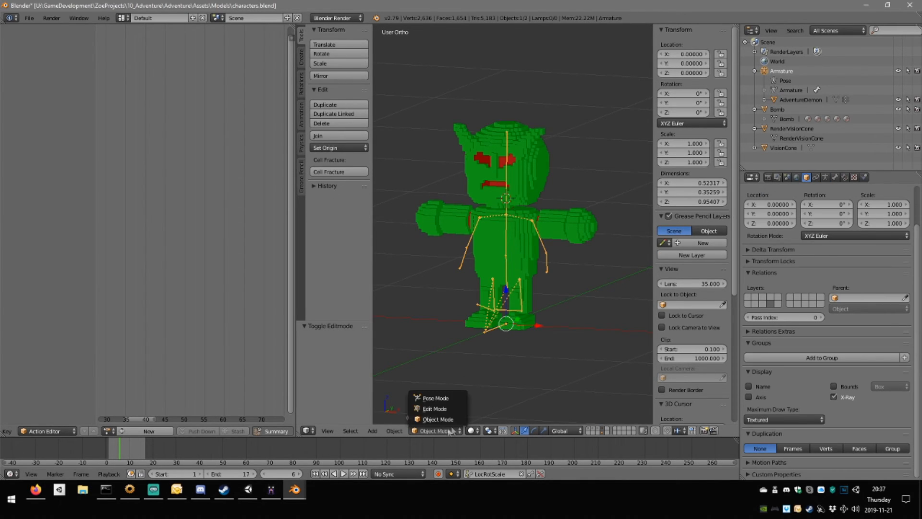
left_click(436, 397)
middle_click_drag(477, 364, 503, 348)
key("a")
key("a")
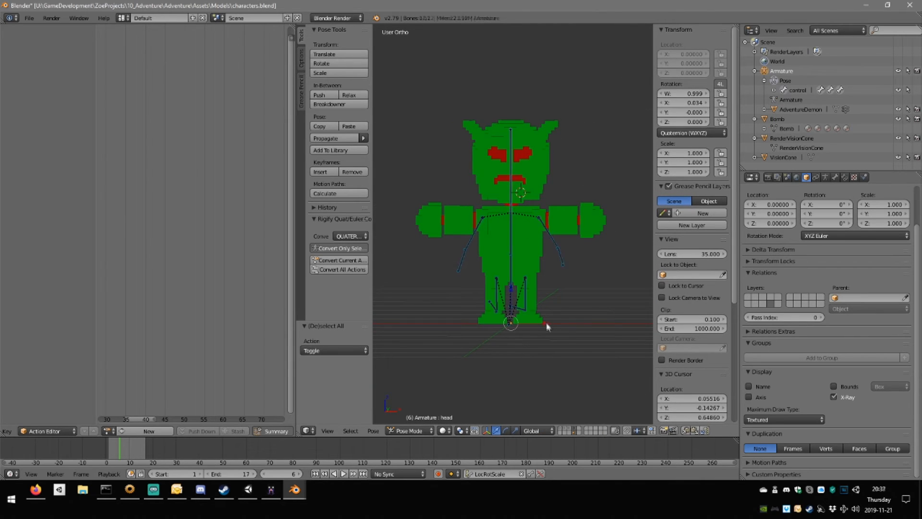
key("alt+g")
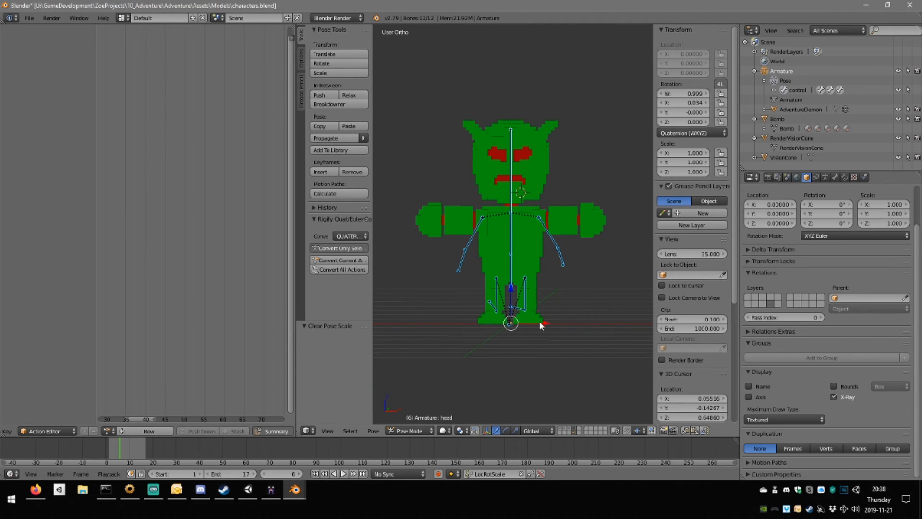
key("alt+r")
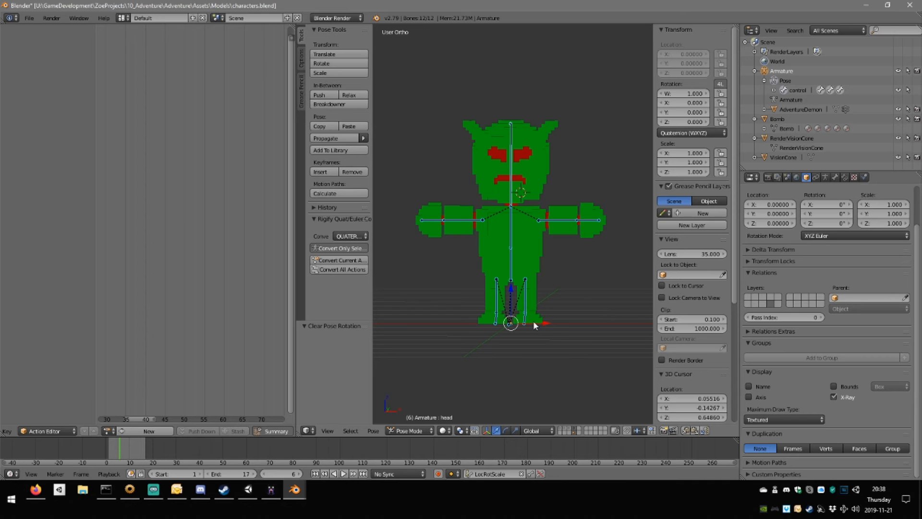
Check the cleared pose against the armature's Edit Mode rest position around the arms, head and legs.
middle_click_drag(541, 298, 527, 278)
key("Tab")
key("Tab")
middle_click_drag(501, 247, 548, 266)
scroll(509, 241, "up", 3)
middle_click_drag(506, 255, 553, 269)
key("Tab")
key("Tab")
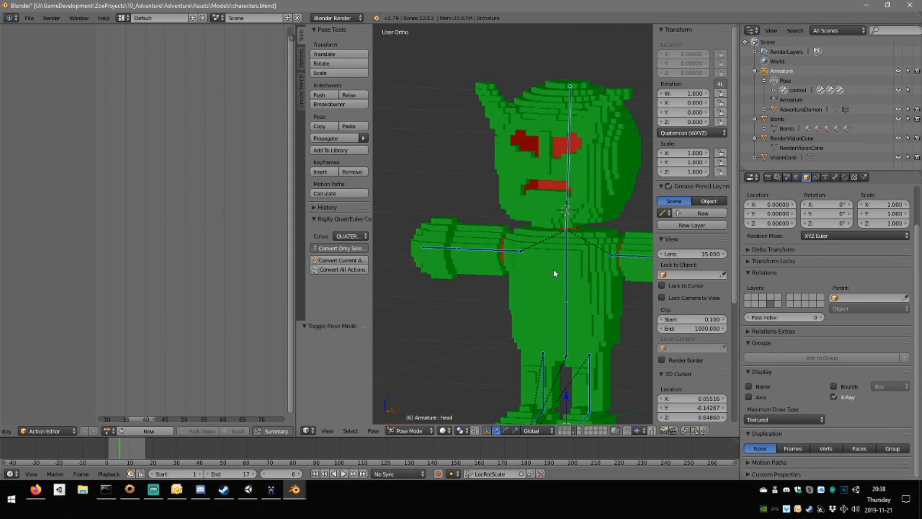
key("ctrl+Tab")
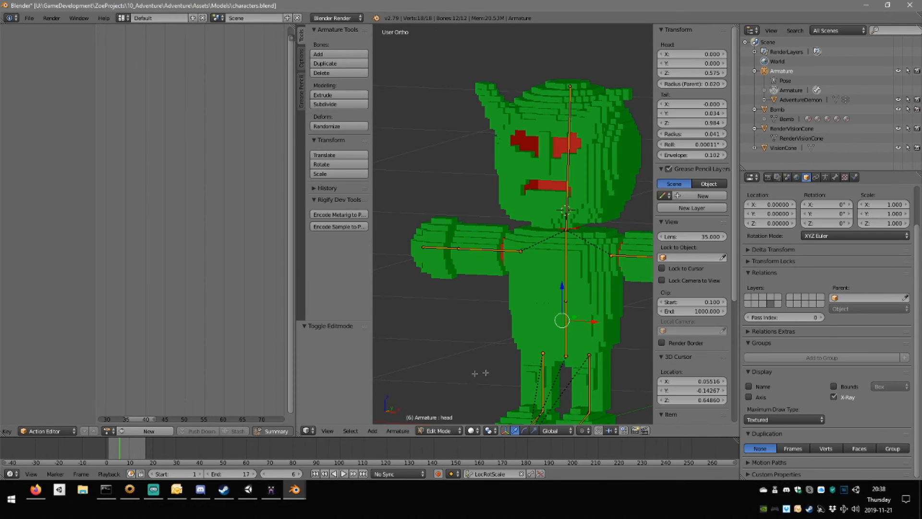
Open AdventureDemon in Weight Paint, and inspect the vertex weights of a vertex on the right upper arm in Edit Mode.
right_click(518, 320)
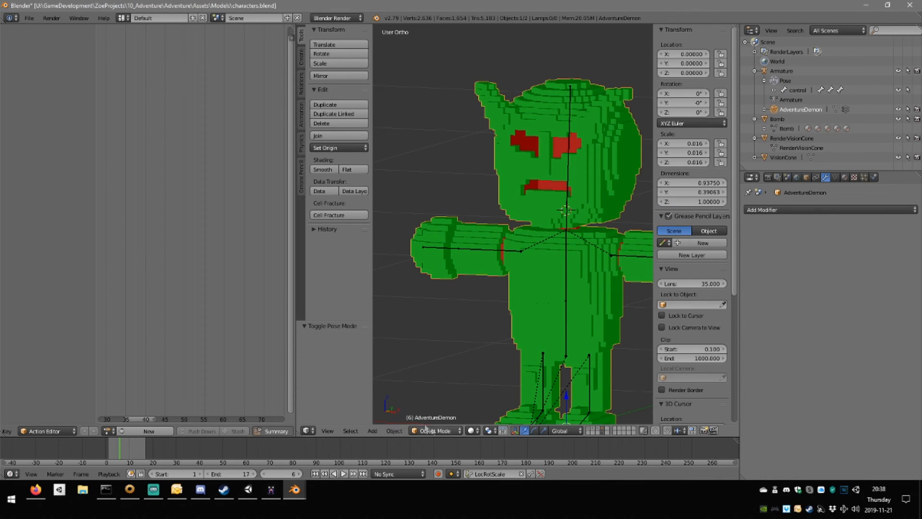
left_click(436, 430)
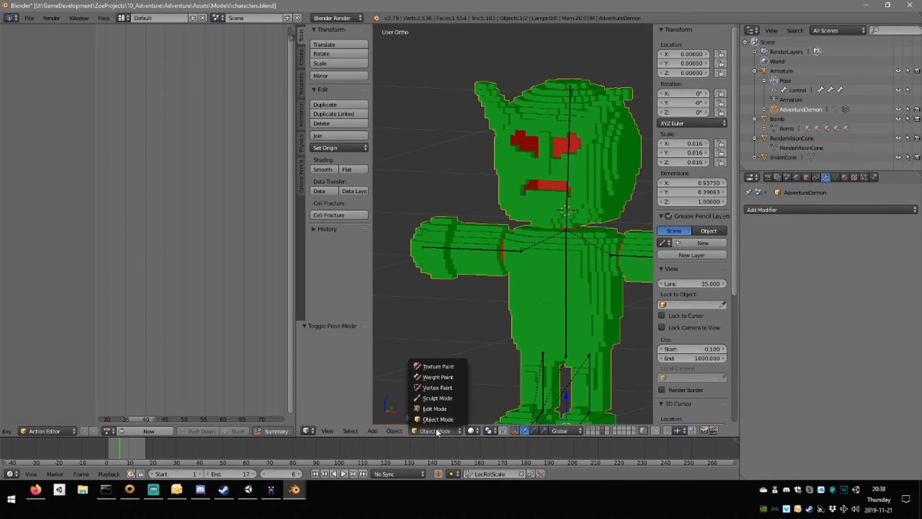
left_click(438, 377)
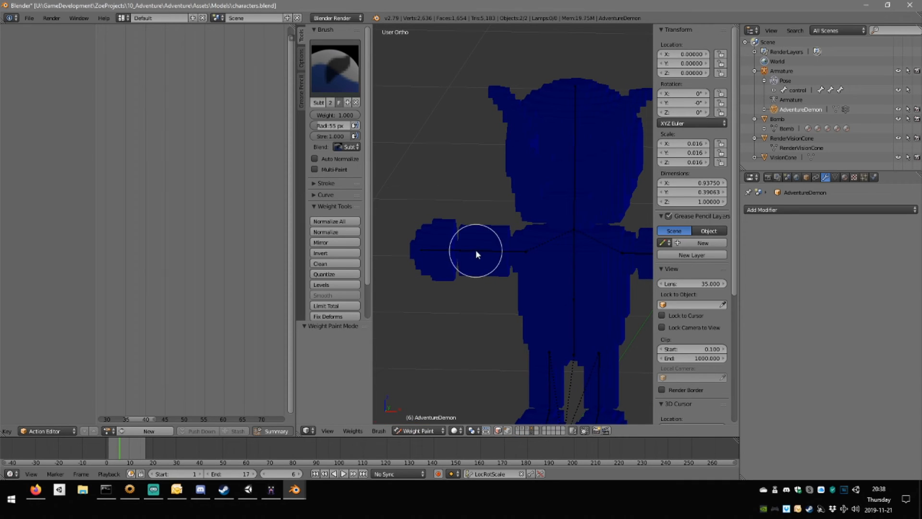
key("Tab")
key("Tab")
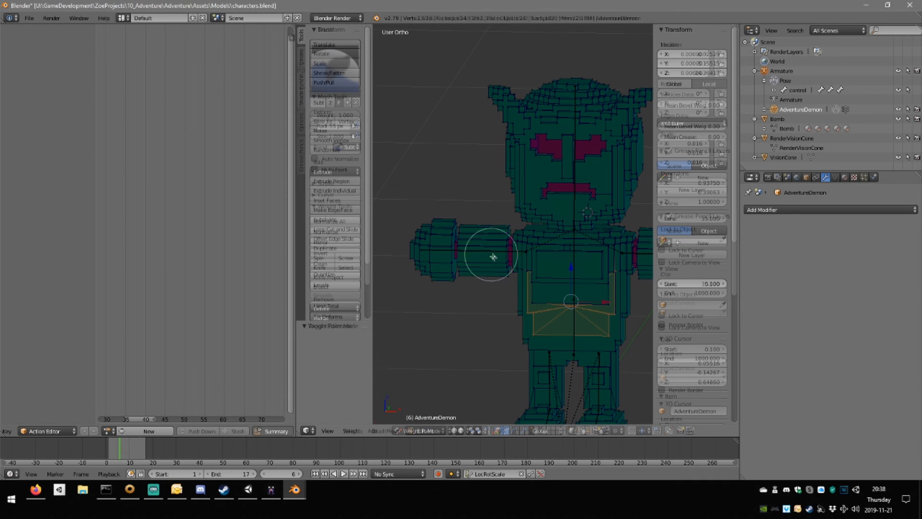
key("Tab")
right_click(504, 249)
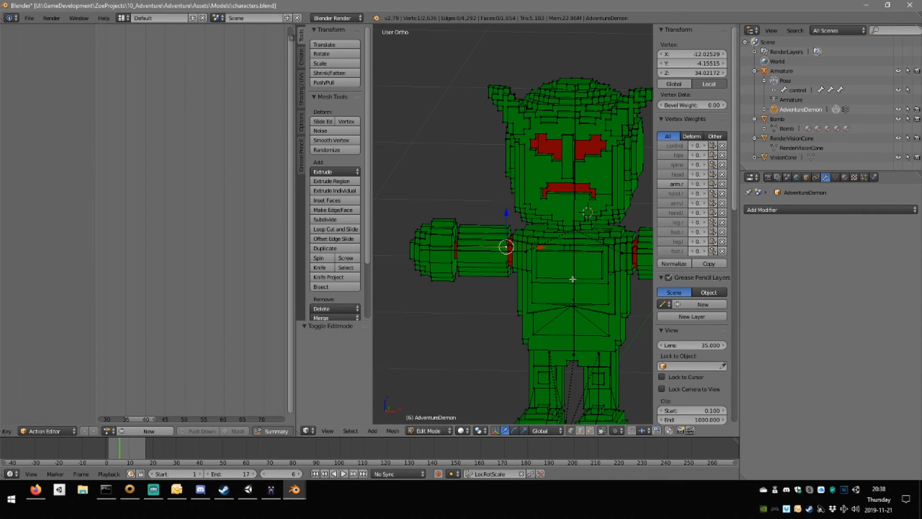
key("Tab")
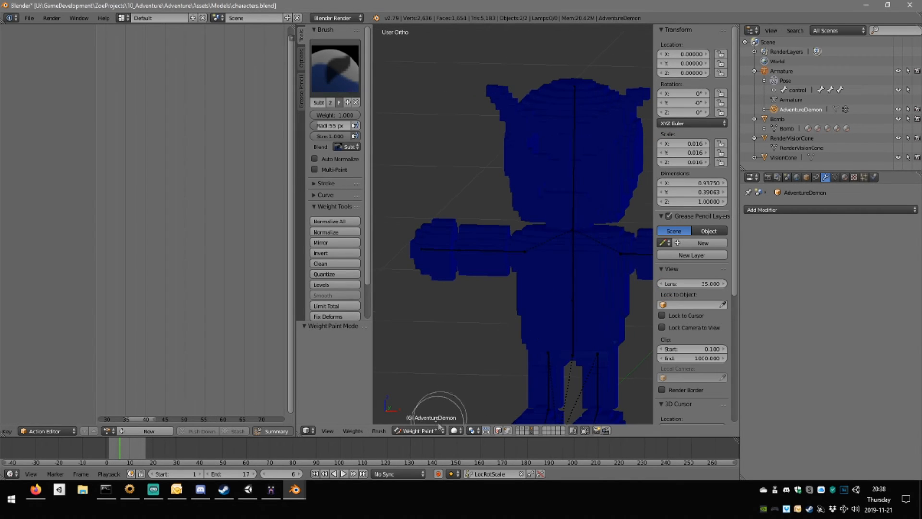
Leave Weight Paint and select the armature's spine bone in Pose Mode.
left_click(435, 430)
left_click(434, 418)
right_click(572, 276)
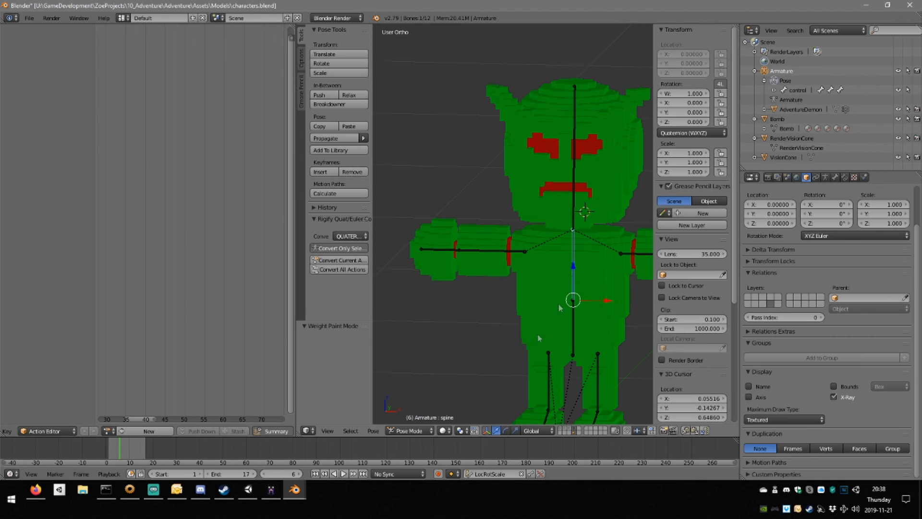
Return the armature to Object Mode, select the AdventureDemon mesh and put it in Weight Paint mode.
left_click(414, 420)
right_click(545, 294)
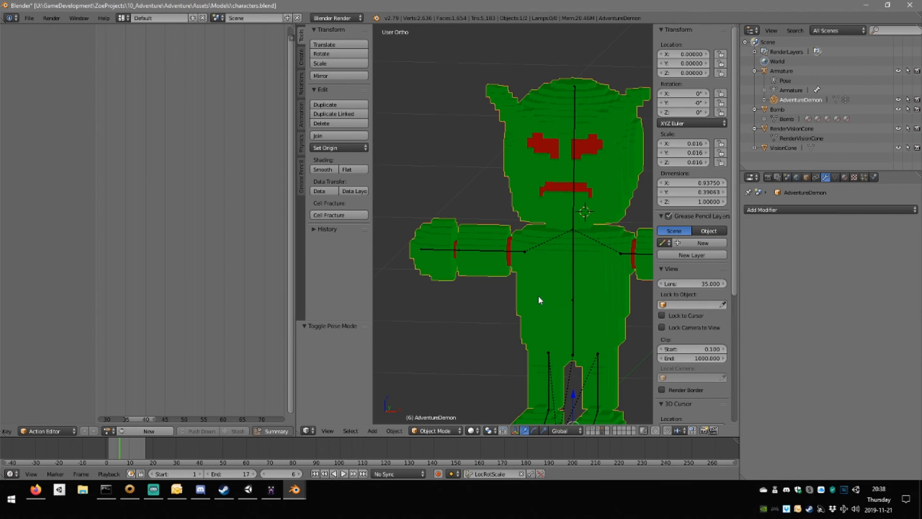
key("Tab")
key("Tab")
left_click(424, 431)
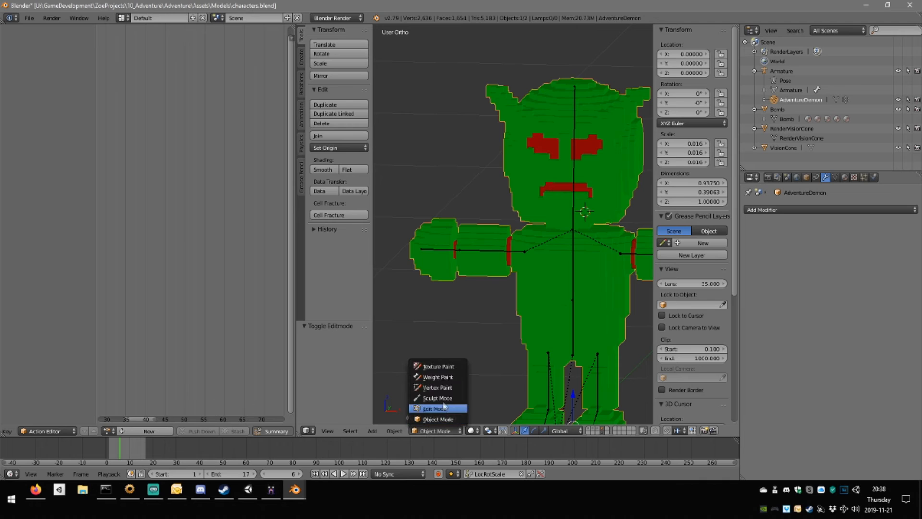
left_click(435, 375)
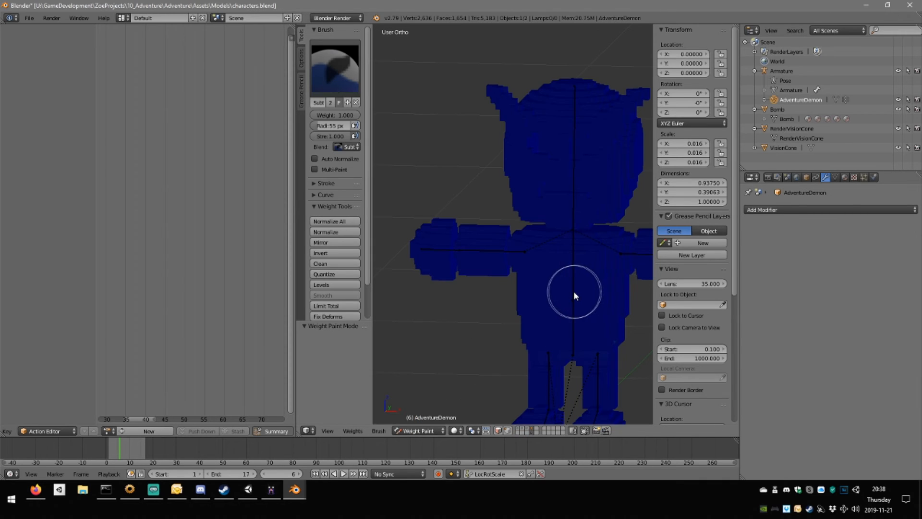
Put the armature in Pose Mode and reselect the AdventureDemon mesh in Weight Paint mode.
right_click(573, 292)
left_click(435, 430)
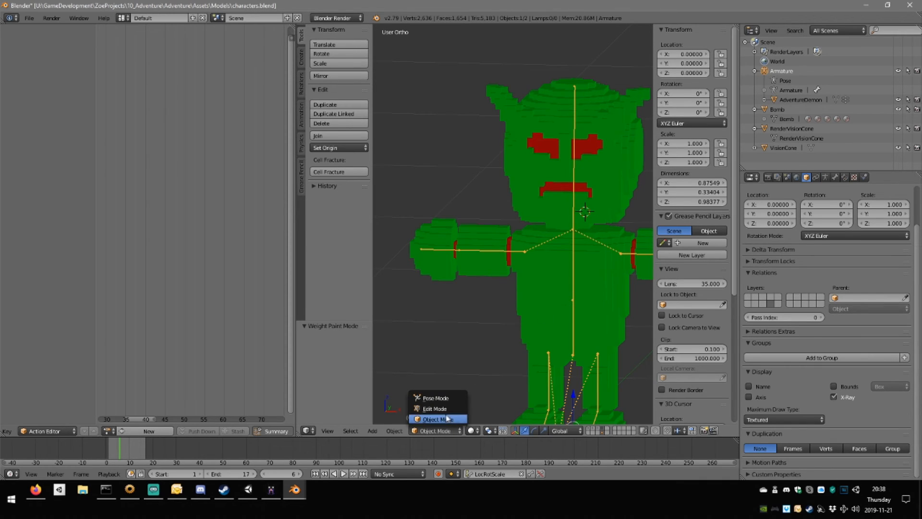
left_click(434, 398)
right_click(595, 304)
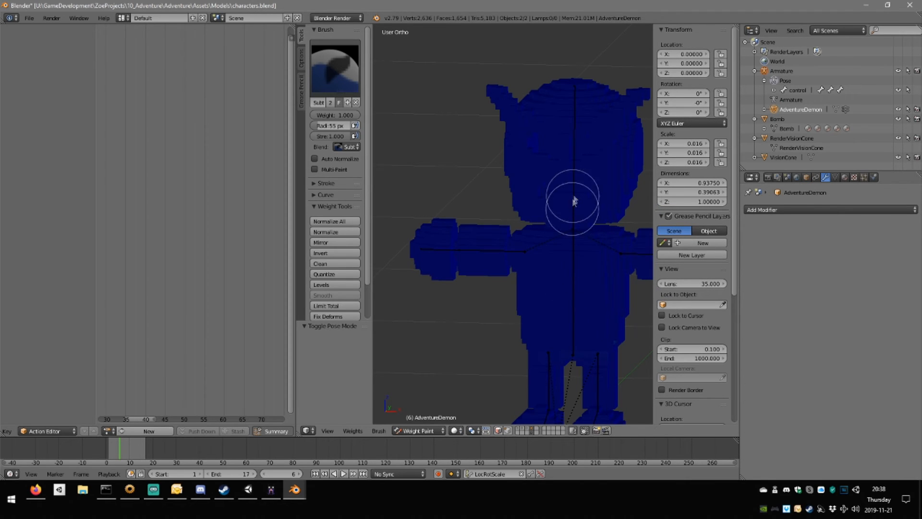
Inspect the AdventureDemon mesh from the side, its data and vertex groups in the Outliner, and its Edit Mode view.
mouse_move(566, 200)
middle_mouse_down()
mouse_move(590, 186)
mouse_move(580, 208)
mouse_move(515, 214)
mouse_move(531, 211)
middle_mouse_up()
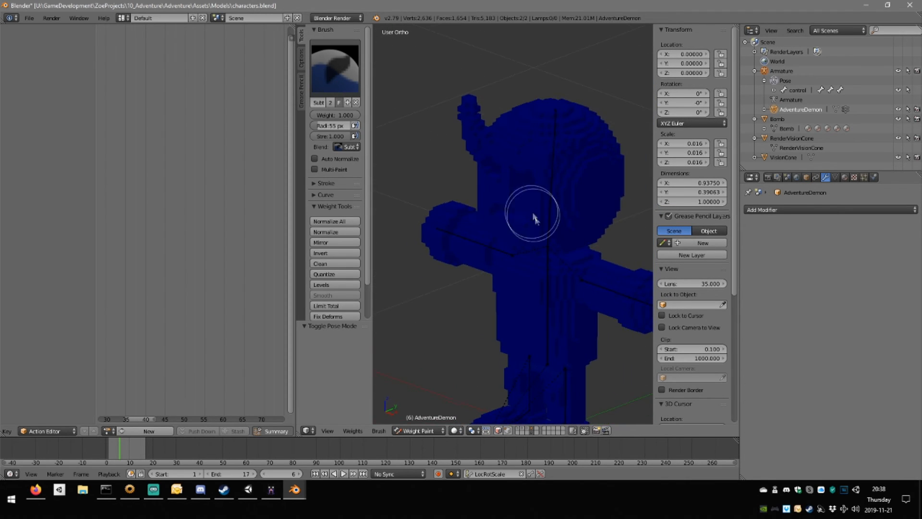
scroll(539, 226, "down", 5)
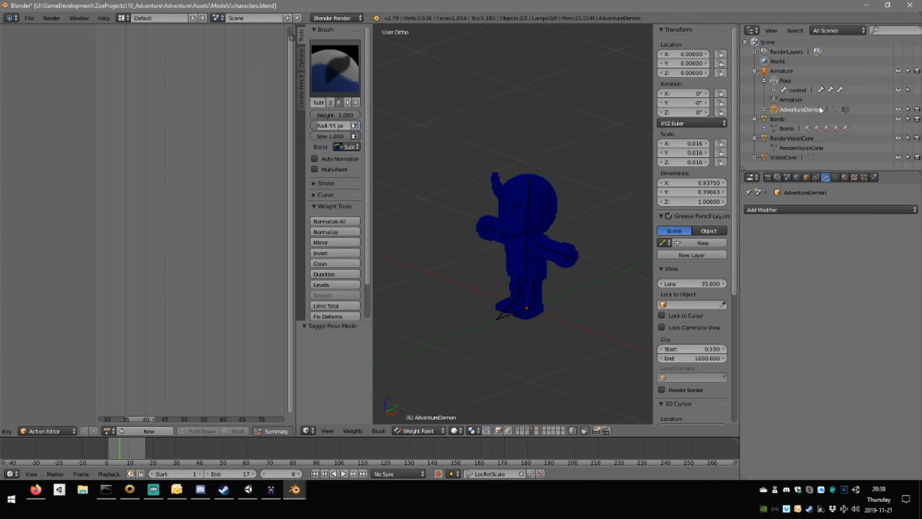
left_click(764, 109)
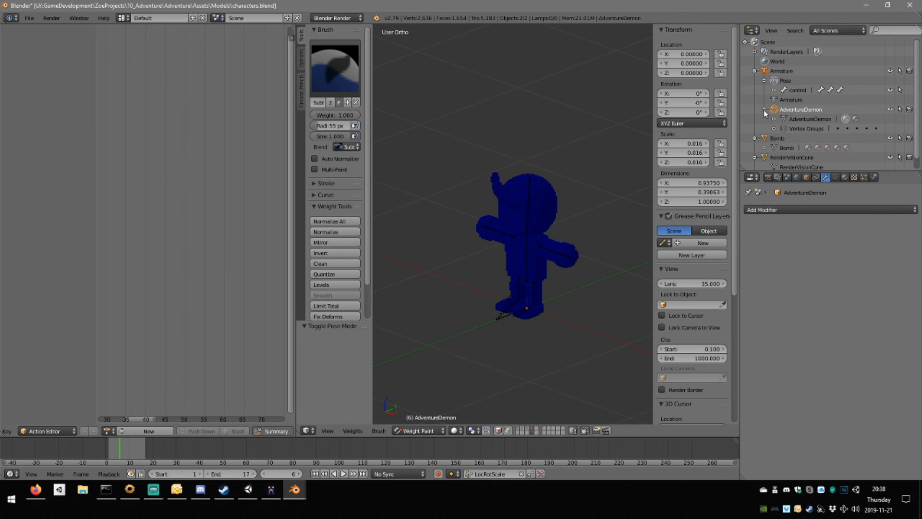
left_click(763, 110)
middle_click_drag(593, 222, 597, 210)
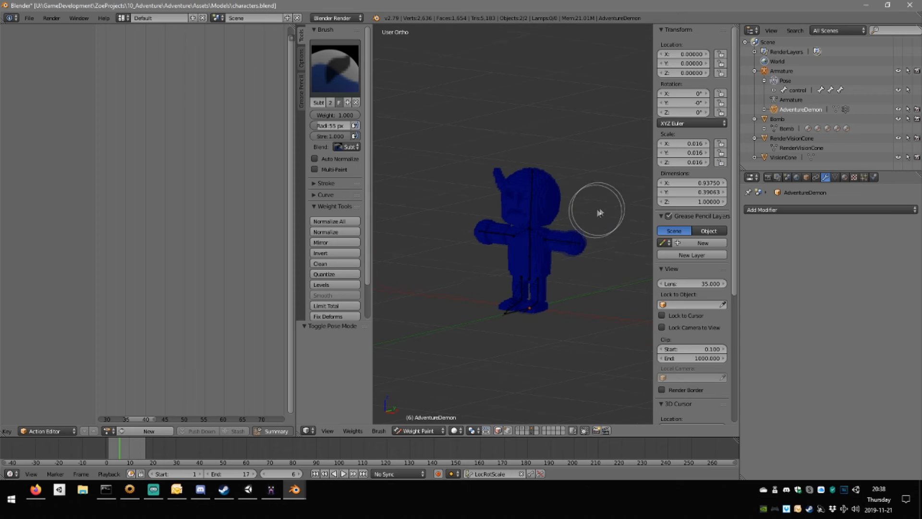
key("Tab")
key("Tab")
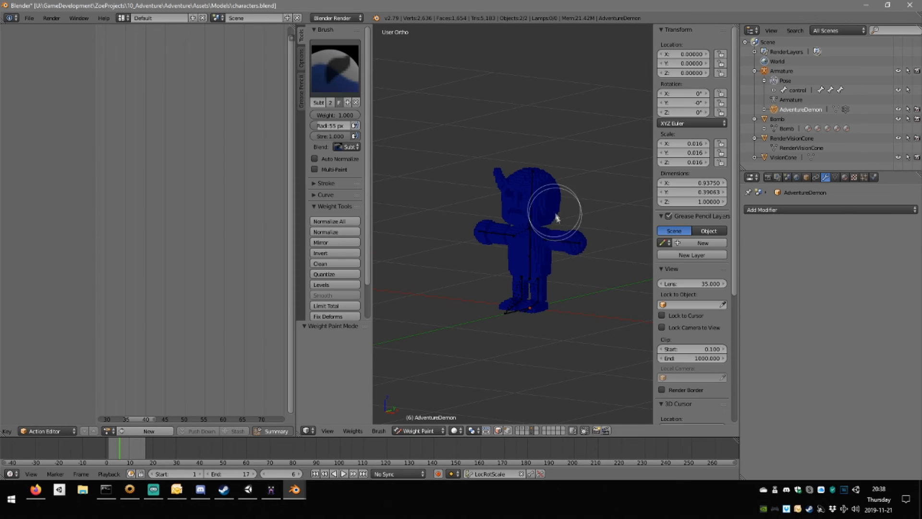
Return AdventureDemon to Object Mode and clear its parent.
scroll(549, 236, "up", 3)
left_click(422, 430)
left_click(423, 365)
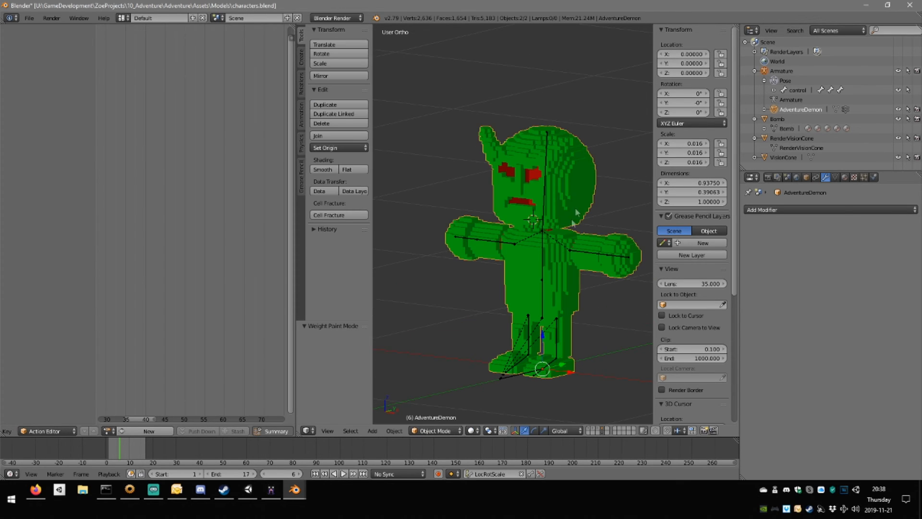
key("alt+p")
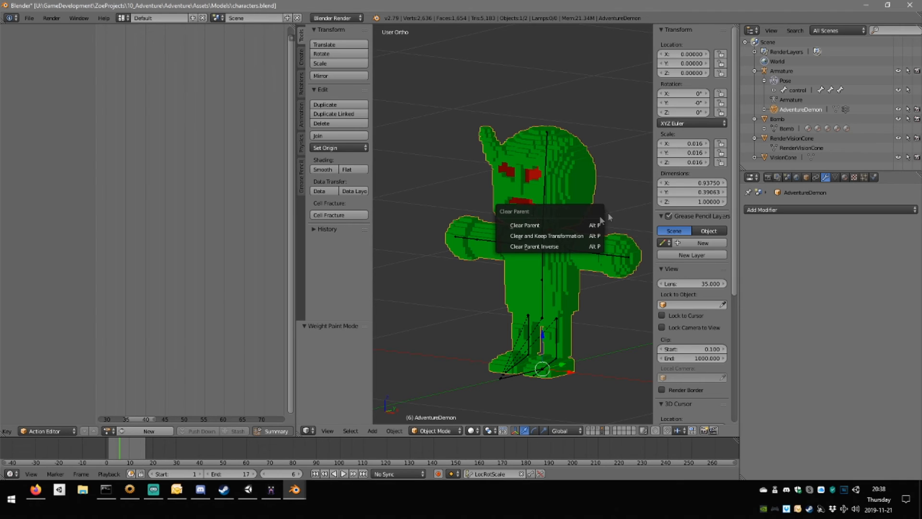
left_click(561, 226)
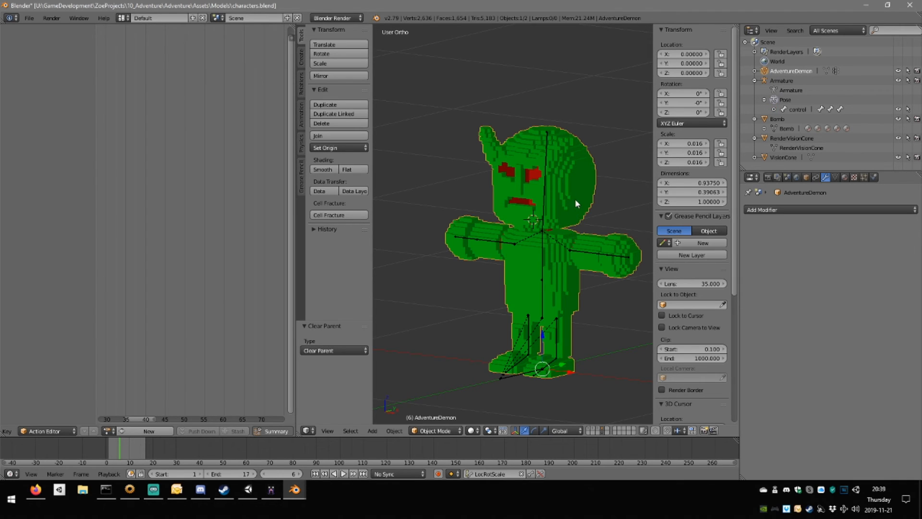
Return the armature to Object Mode and parent AdventureDemon to it using Armature Deform With Empty Groups.
right_click(545, 206, "shift")
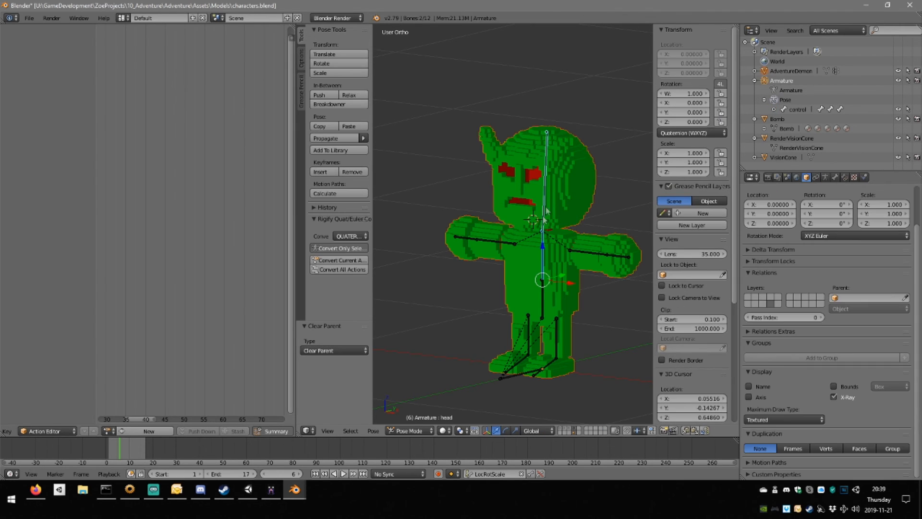
left_click(422, 428)
left_click(406, 395)
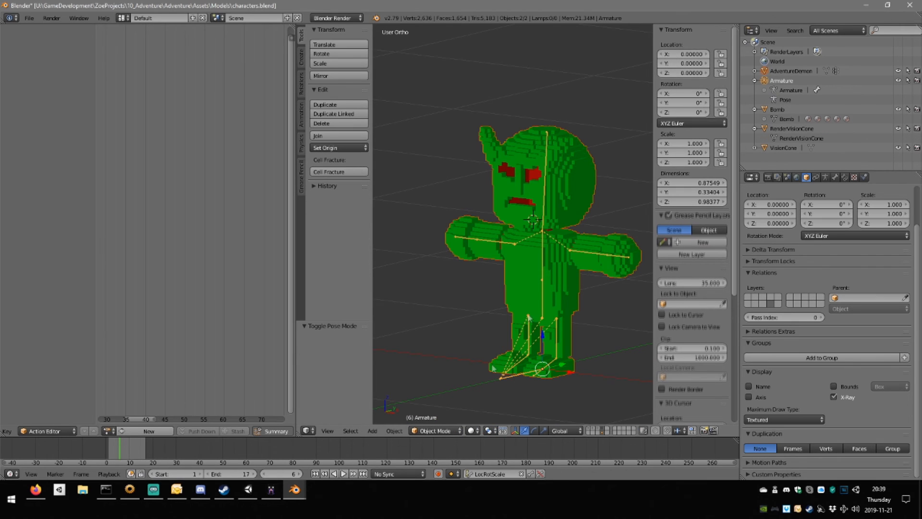
right_click(545, 209, "shift")
key("ctrl+p")
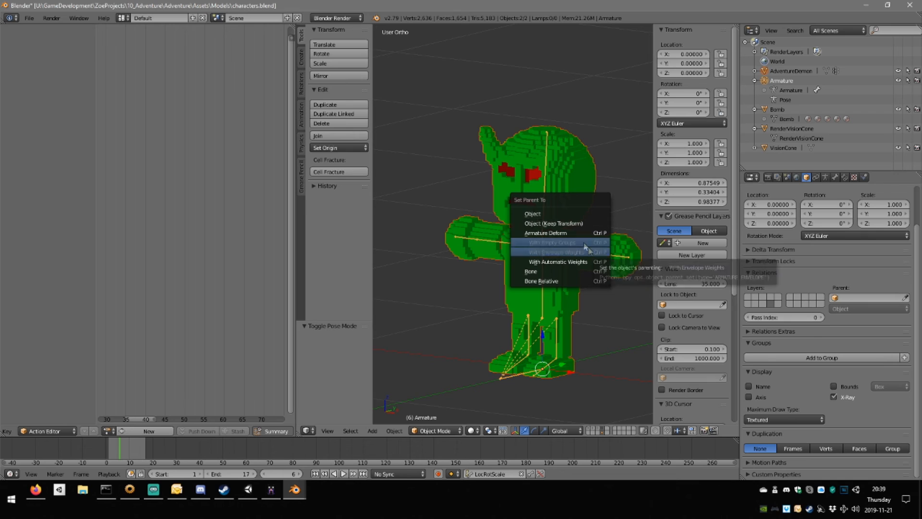
left_click(553, 242)
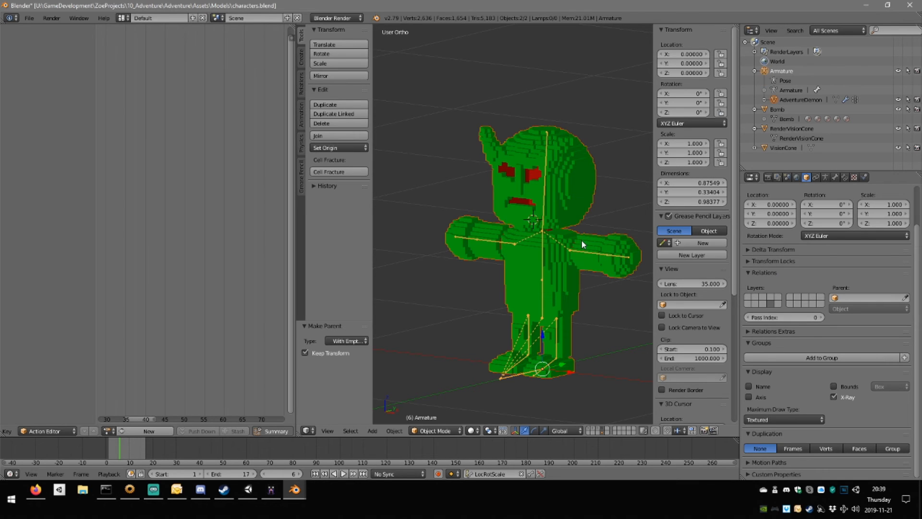
Set AdventureDemon to Weight Paint mode and the armature to Pose Mode so its bones can be picked while painting.
middle_click_drag(581, 241, 546, 269)
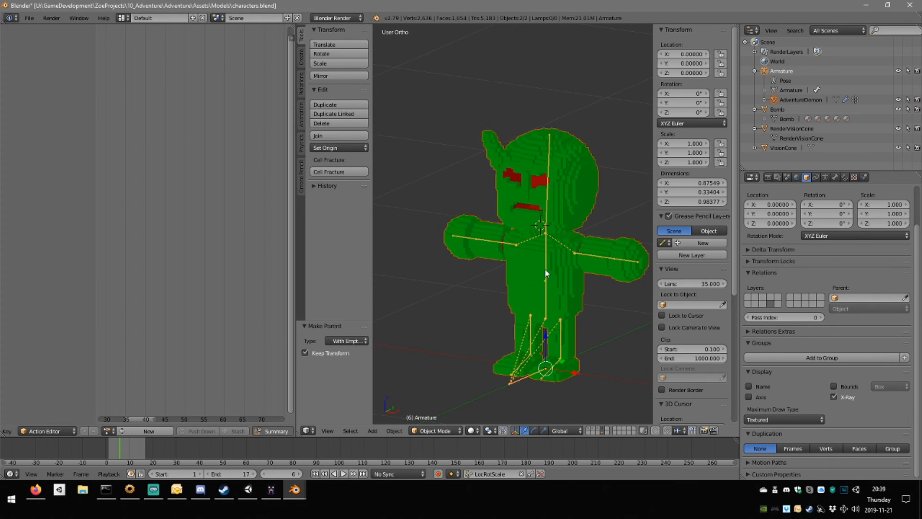
scroll(559, 265, "up", 2)
scroll(557, 264, "down", 2)
right_click(548, 257)
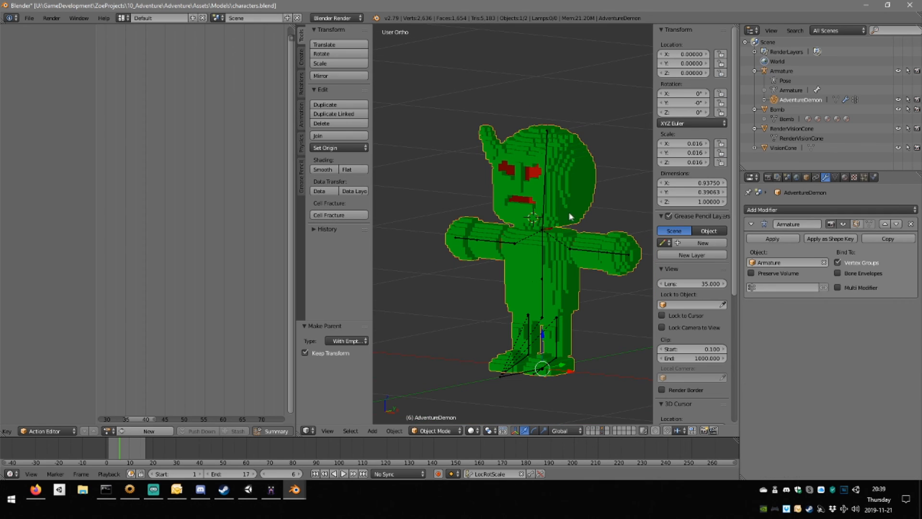
left_click(434, 431)
left_click(449, 379)
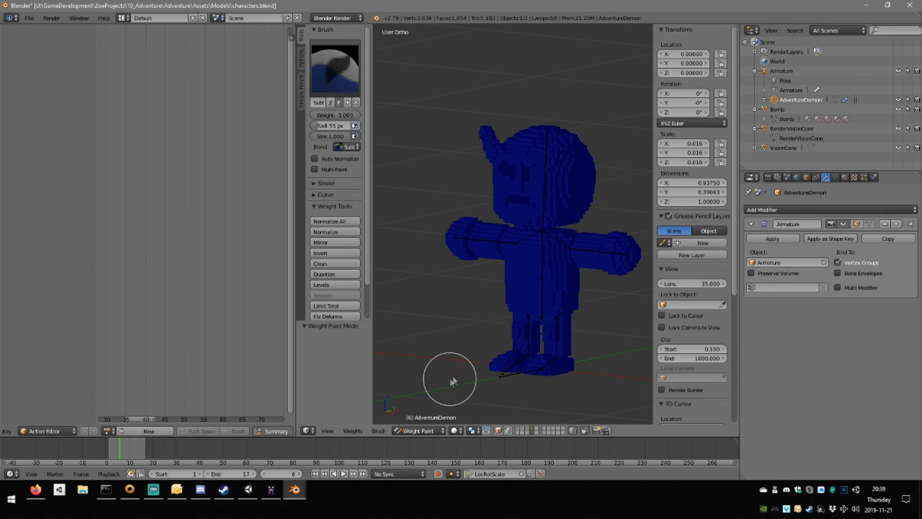
right_click(543, 260)
left_click(434, 430)
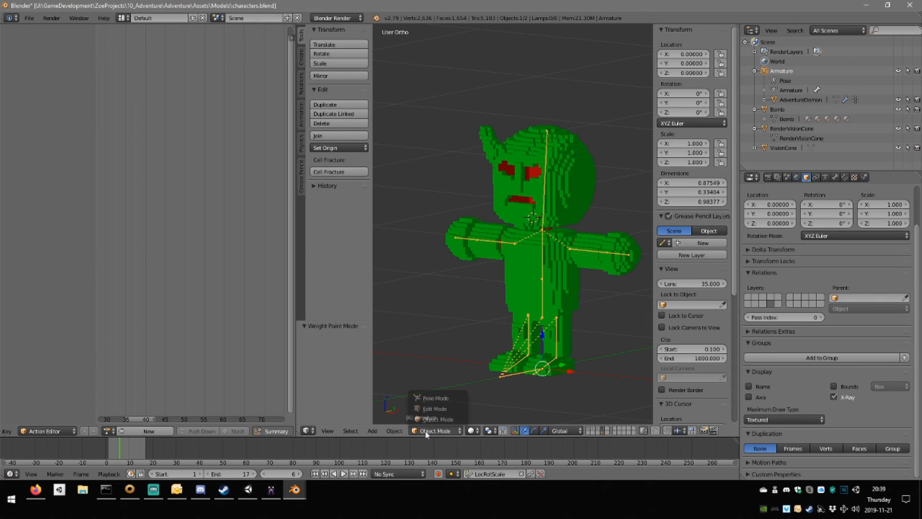
left_click(437, 403)
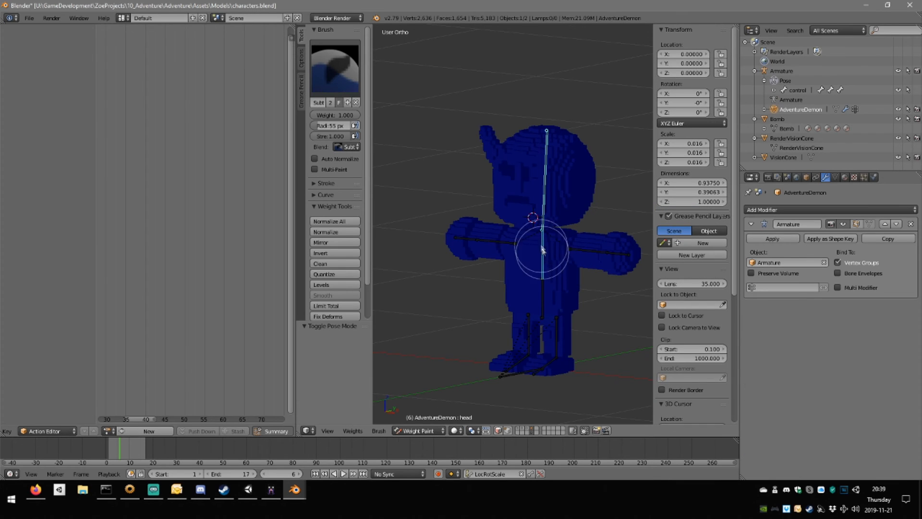
Select the hand.r bone for weight painting and switch the brush to Add.
right_click(493, 242)
right_click(459, 242)
middle_click_drag(459, 242, 521, 319)
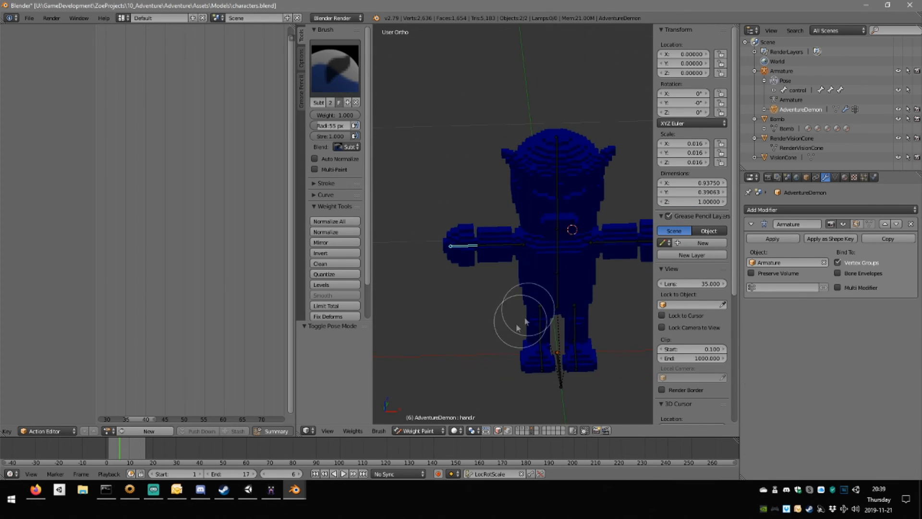
scroll(452, 279, "up", 4)
middle_click_drag(452, 279, 555, 302, "shift")
scroll(541, 304, "up", 4)
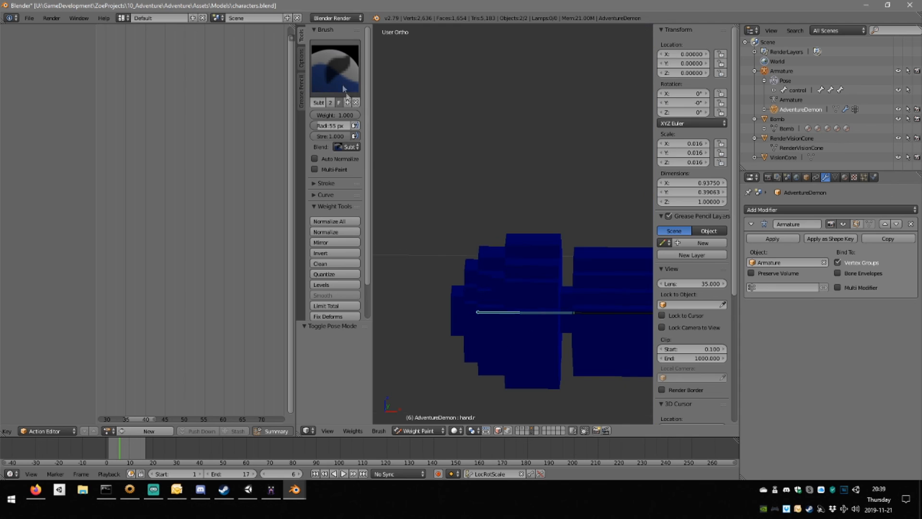
left_click(343, 67)
left_click(335, 120)
Paint hand.r weight onto the outer end of the right hand with the Add brush at weight 1.000.
middle_click_drag(502, 282, 509, 268)
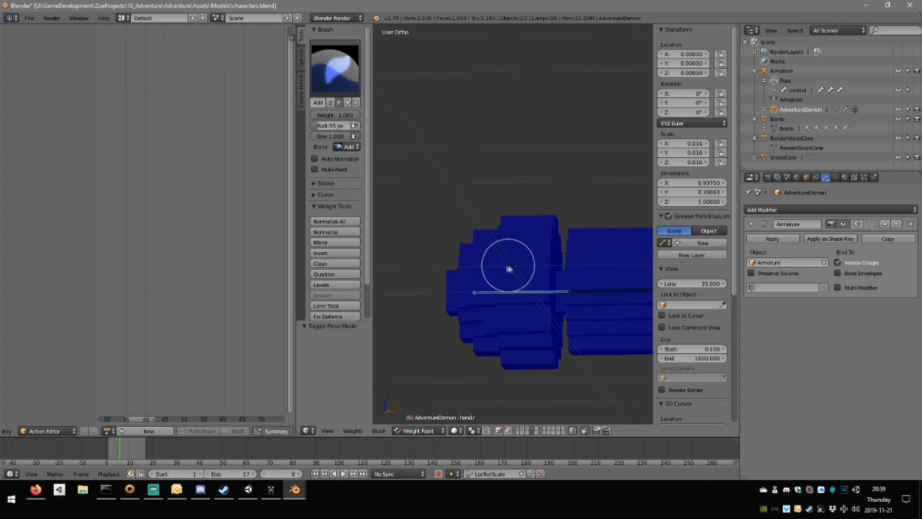
mouse_move(472, 249)
left_mouse_down()
mouse_move(464, 325)
mouse_move(450, 281)
left_mouse_up()
middle_click_drag(449, 274, 507, 263)
mouse_move(506, 261)
left_mouse_down()
mouse_move(496, 288)
mouse_move(478, 285)
left_mouse_up()
mouse_move(526, 268)
middle_mouse_down()
mouse_move(571, 299)
mouse_move(553, 252)
mouse_move(552, 288)
mouse_move(581, 271)
middle_mouse_up()
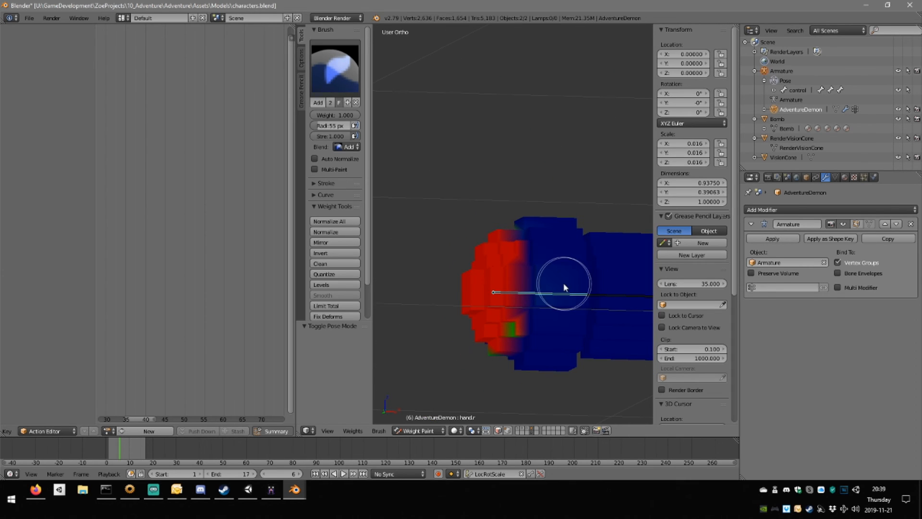
Enable face selection masking and select the linked faces of the right hand.
left_click(507, 430)
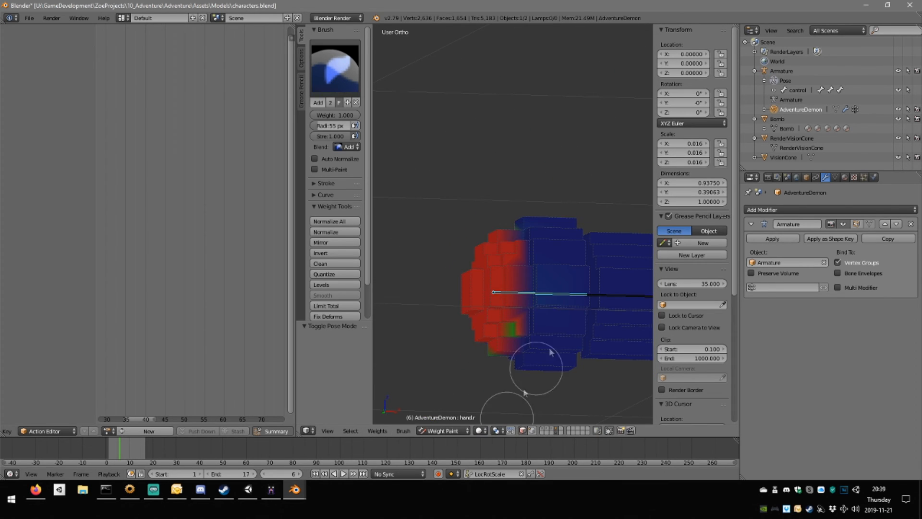
middle_click_drag(550, 352, 568, 317)
key("l")
mouse_move(567, 297)
middle_mouse_down()
mouse_move(562, 211)
mouse_move(556, 230)
mouse_move(538, 217)
mouse_move(425, 207)
mouse_move(401, 251)
mouse_move(728, 300)
middle_mouse_up()
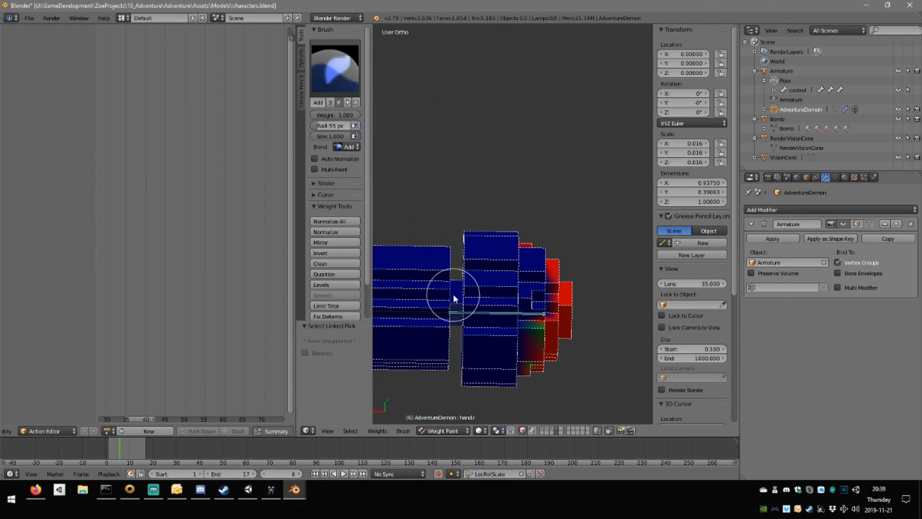
Deselect the right arm's faces next to the hand so the mask excludes the arm from painting.
mouse_move(454, 296)
left_mouse_down()
mouse_move(412, 308)
mouse_move(421, 279)
left_mouse_up()
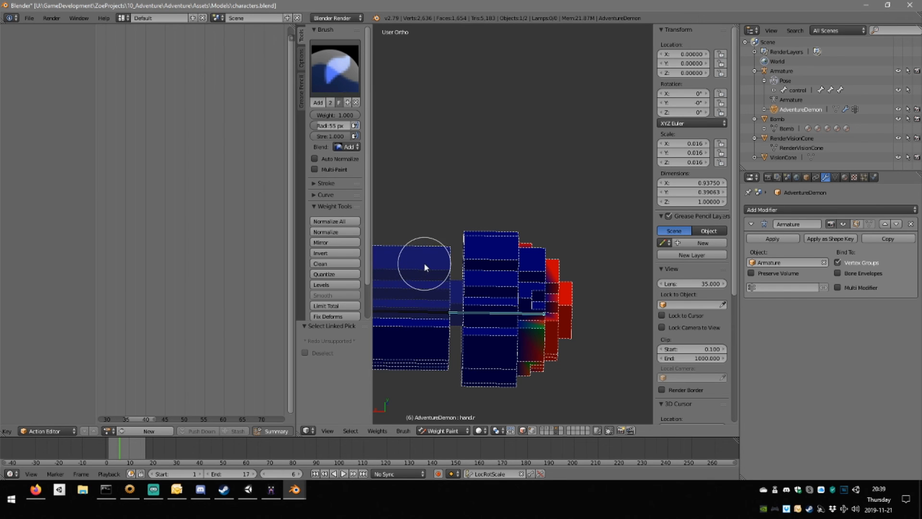
mouse_move(425, 267)
middle_mouse_down()
mouse_move(474, 324)
mouse_move(586, 370)
mouse_move(611, 390)
mouse_move(626, 43)
mouse_move(547, 148)
mouse_move(423, 262)
mouse_move(431, 245)
mouse_move(639, 194)
mouse_move(591, 243)
mouse_move(598, 164)
middle_mouse_up()
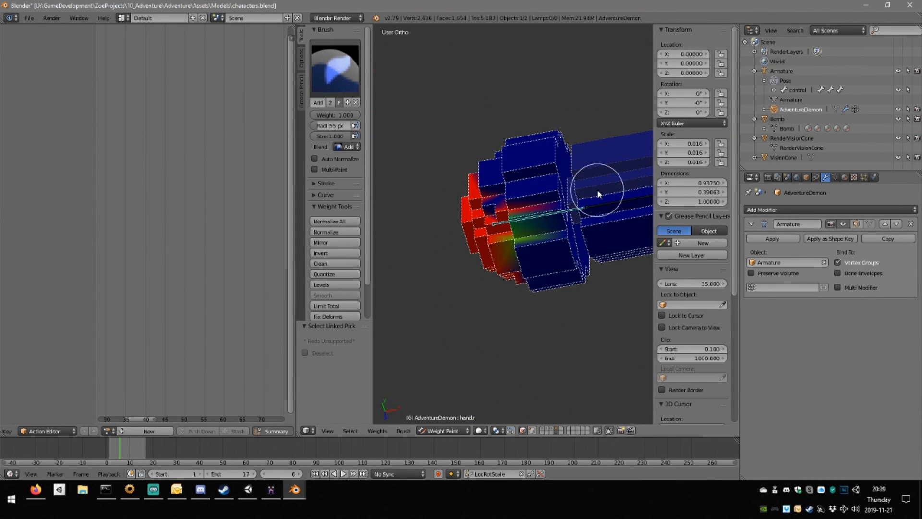
mouse_move(597, 216)
middle_mouse_down()
mouse_move(380, 211)
mouse_move(572, 254)
middle_mouse_up()
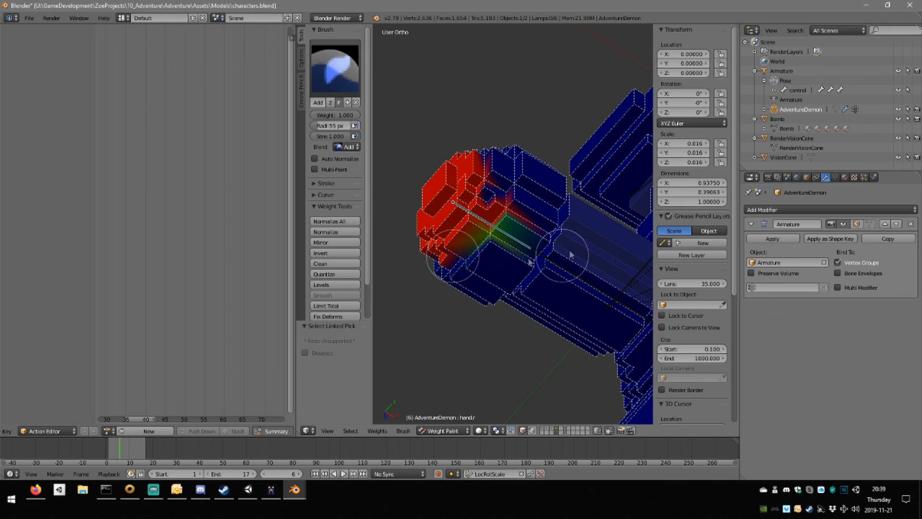
mouse_move(564, 220)
middle_mouse_down()
mouse_move(545, 275)
mouse_move(518, 229)
middle_mouse_up()
mouse_move(565, 314)
middle_mouse_down()
mouse_move(561, 332)
mouse_move(482, 222)
mouse_move(546, 257)
mouse_move(538, 246)
mouse_move(587, 263)
mouse_move(467, 206)
middle_mouse_up()
left_click(302, 61)
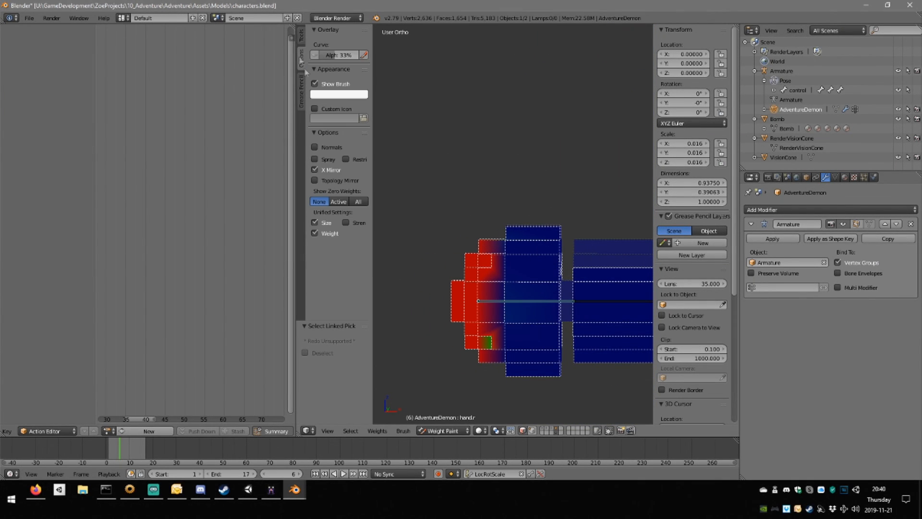
left_click(302, 42)
mouse_move(555, 309)
middle_mouse_down()
mouse_move(598, 246)
mouse_move(553, 269)
mouse_move(511, 252)
mouse_move(537, 275)
mouse_move(549, 282)
mouse_move(550, 247)
mouse_move(531, 207)
middle_mouse_up()
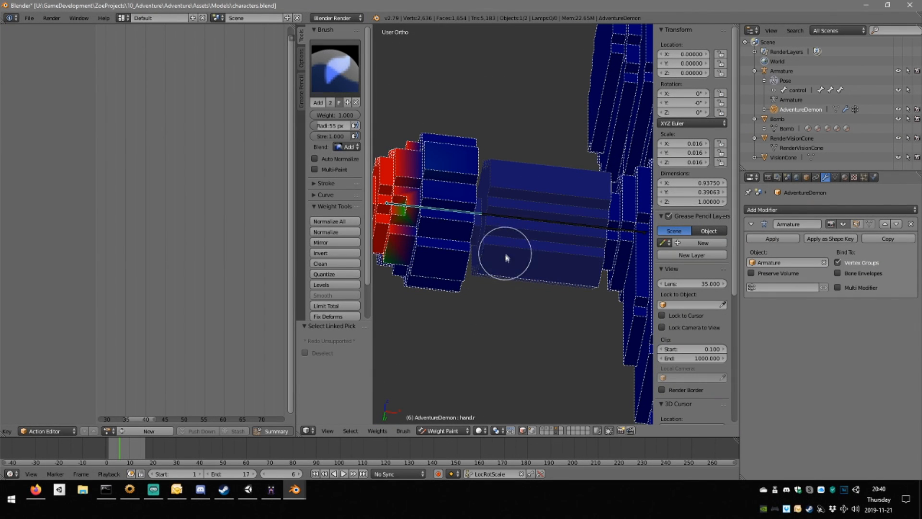
mouse_move(508, 251)
middle_mouse_down()
mouse_move(529, 234)
mouse_move(530, 170)
mouse_move(519, 148)
mouse_move(581, 109)
mouse_move(528, 96)
mouse_move(539, 99)
mouse_move(541, 45)
mouse_move(544, 52)
middle_mouse_up()
Paint the rest of the right hand with full hand.r weight, covering its inner and underside faces.
mouse_move(486, 201)
left_mouse_down()
mouse_move(442, 165)
mouse_move(478, 245)
mouse_move(482, 220)
left_mouse_up()
scroll(479, 232, "down", 3)
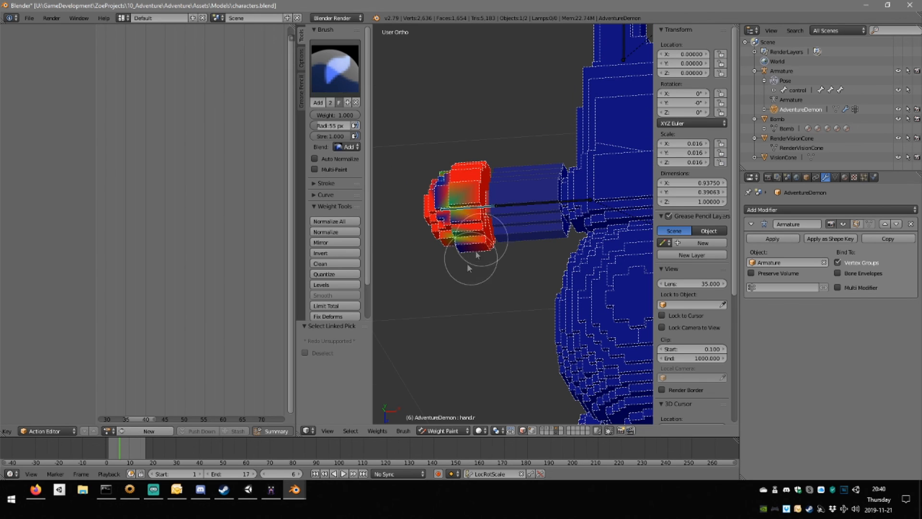
left_click_drag(468, 263, 451, 270)
middle_click_drag(482, 263, 456, 124)
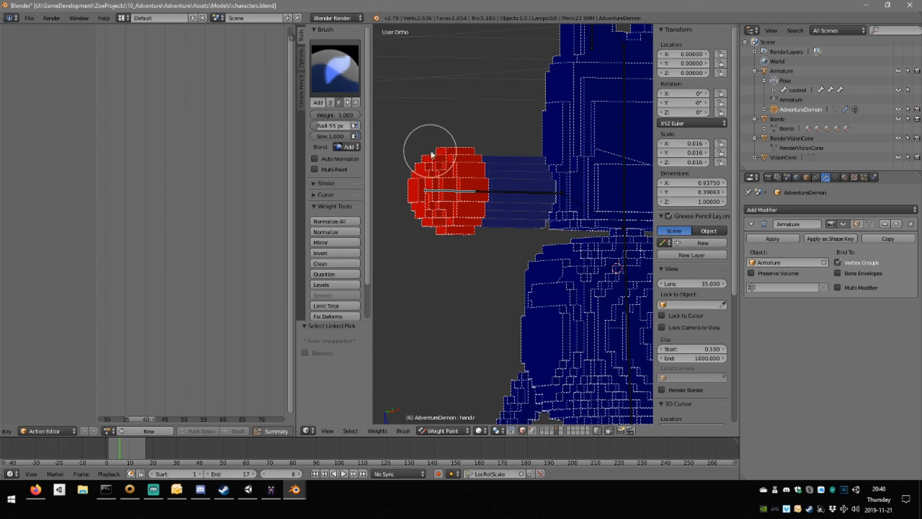
mouse_move(431, 153)
middle_mouse_down()
mouse_move(551, 177)
mouse_move(561, 192)
mouse_move(608, 201)
mouse_move(601, 226)
mouse_move(538, 206)
mouse_move(469, 221)
mouse_move(477, 181)
mouse_move(587, 223)
mouse_move(549, 353)
mouse_move(549, 327)
middle_mouse_up()
Turn off face selection masking and select the hand.l bone for weight painting.
right_click(584, 212)
scroll(550, 330, "up", 2)
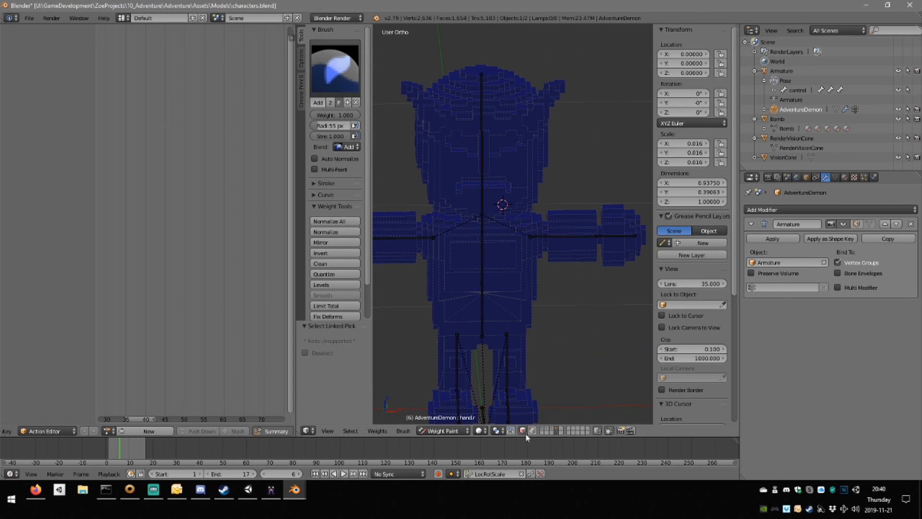
left_click(525, 432)
middle_click_drag(636, 254, 580, 225)
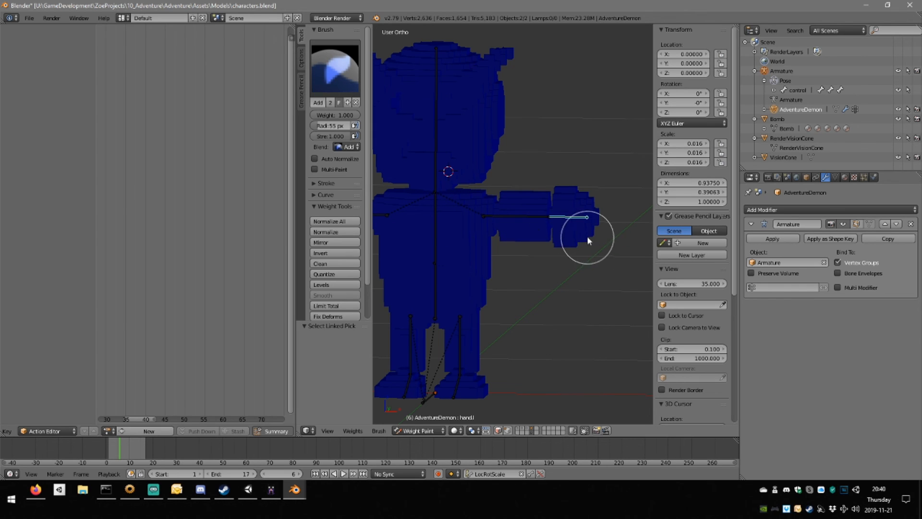
Save characters.blend, overwriting the existing file.
scroll(537, 229, "down", 5)
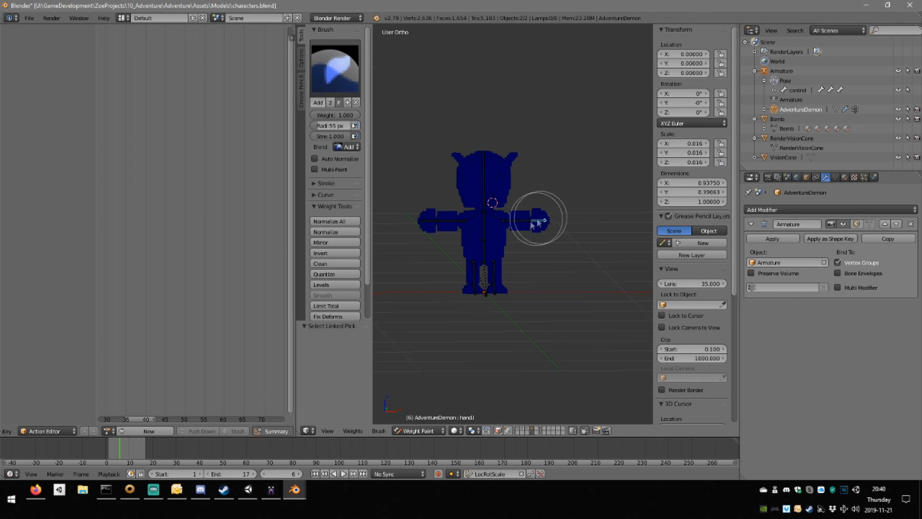
key("ctrl+s")
left_click(552, 227)
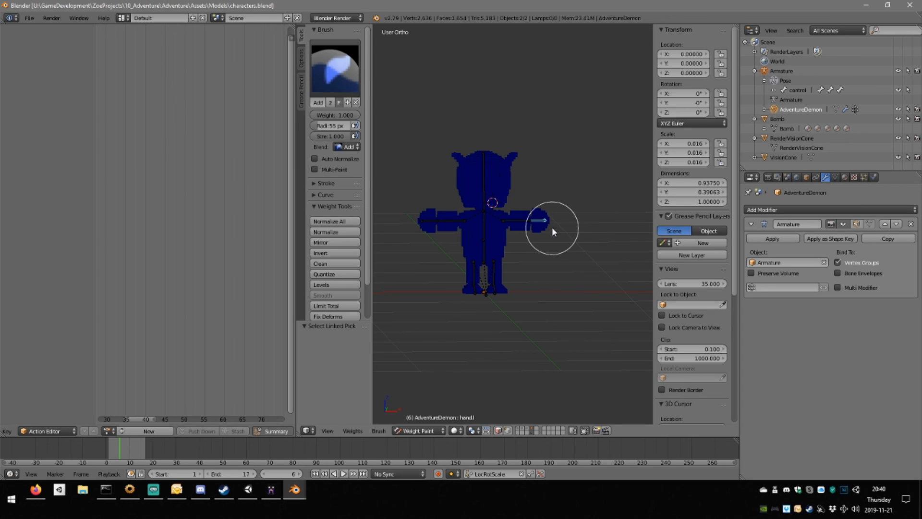
middle_click_drag(549, 187, 563, 202)
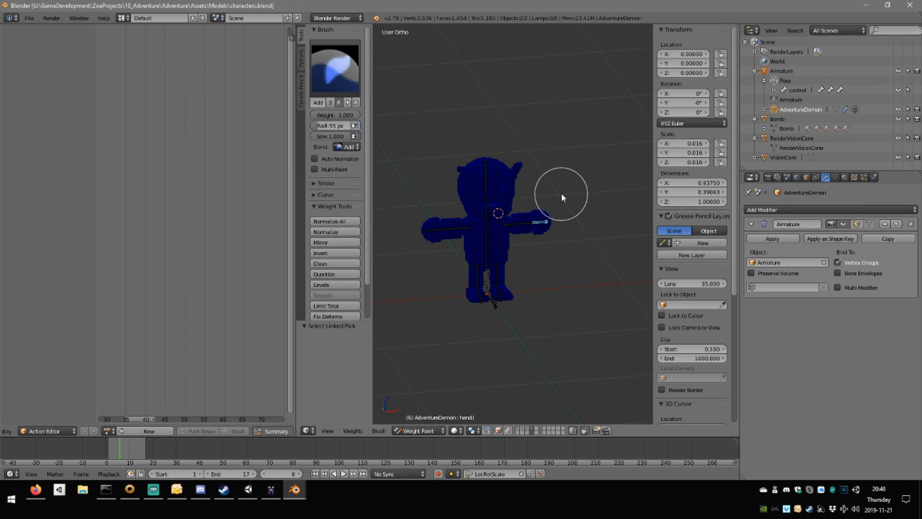